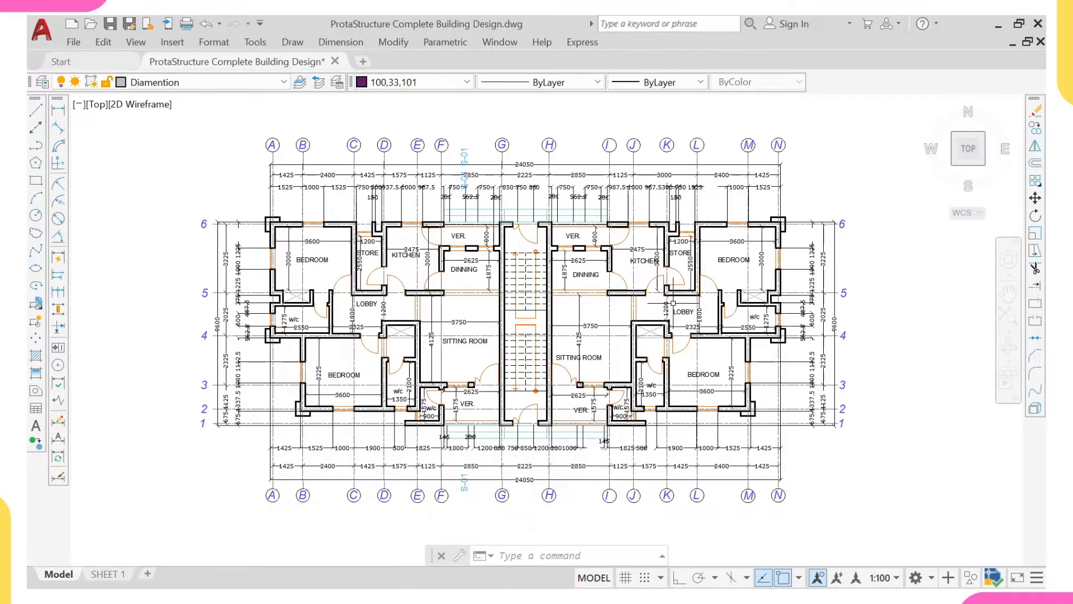
- Examine the two exterior perspective renderings of the four-storey building beside the floor plans
scroll(674, 302, "down", 5)
middle_click_drag(450, 288, 605, 295)
scroll(494, 350, "up", 5)
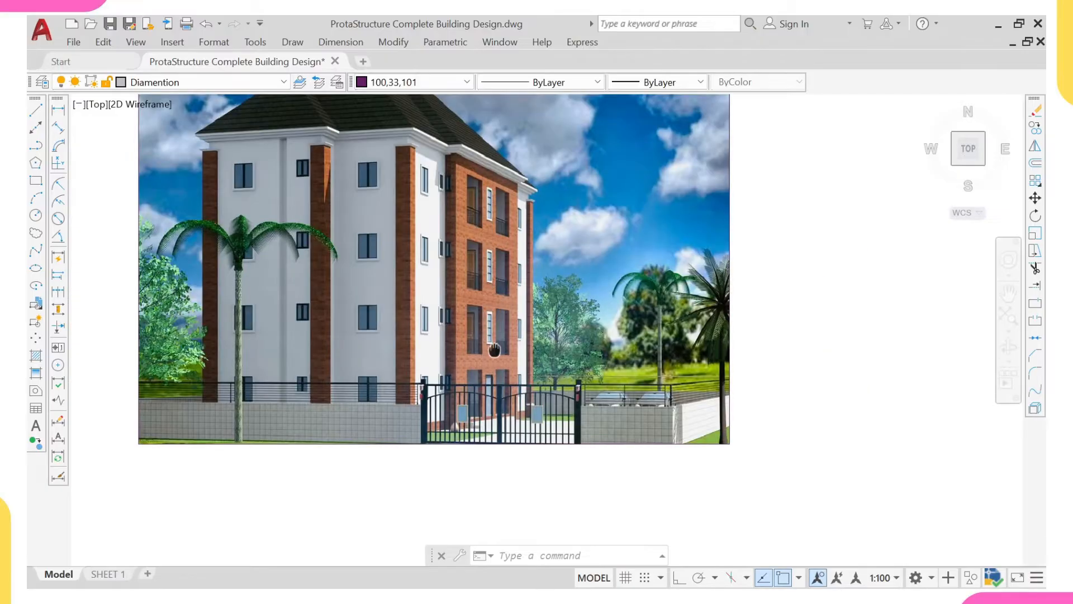
scroll(494, 350, "up", 1)
scroll(514, 464, "down", 3)
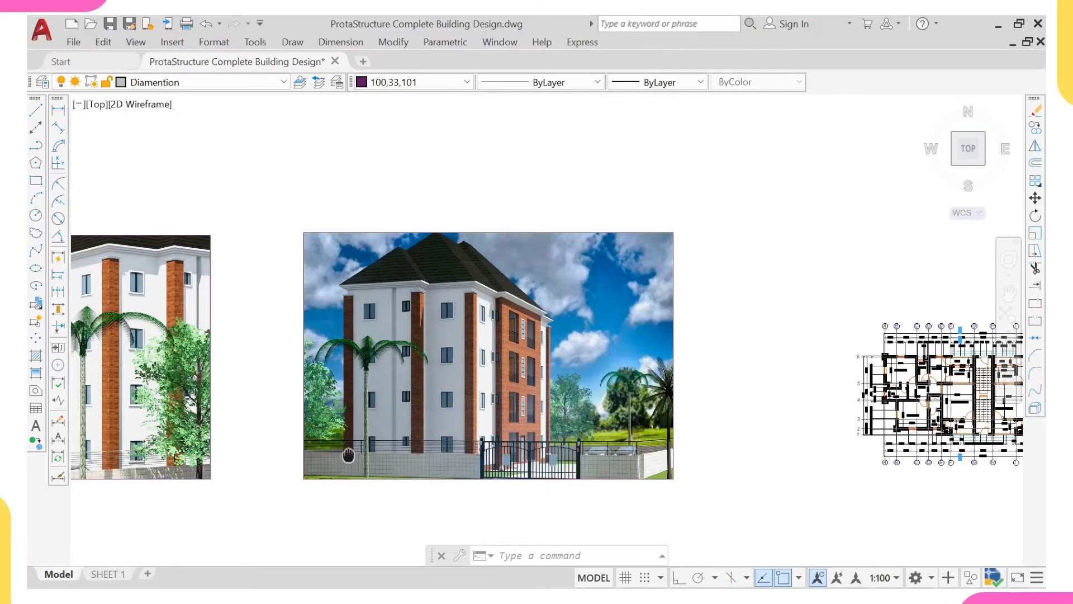
middle_click_drag(348, 454, 618, 371)
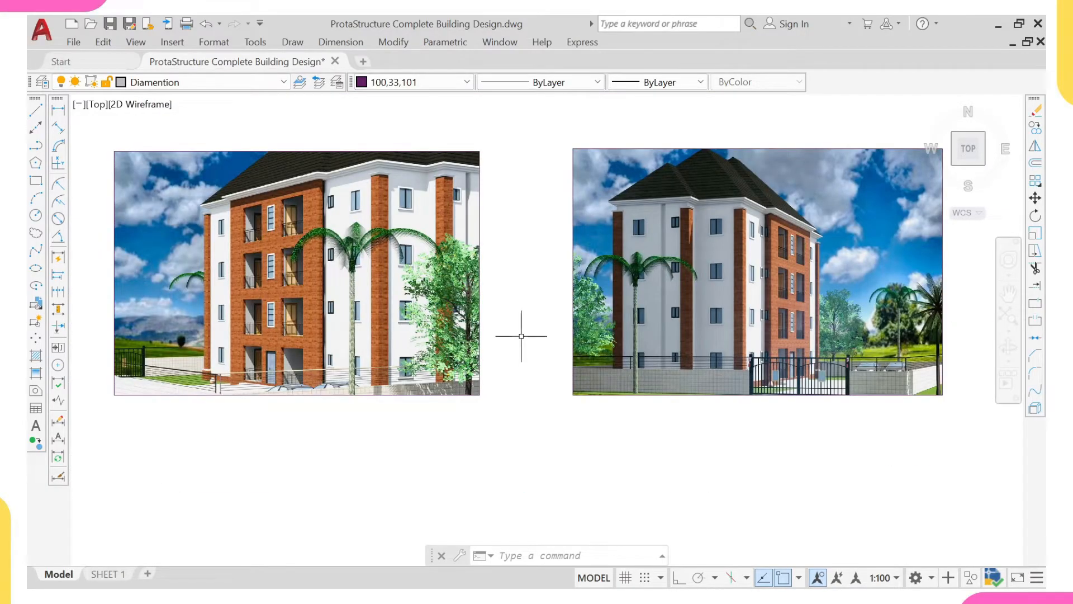
- Review the roof plan and the building elevations along the row of architectural drawings
scroll(621, 334, "down", 4)
middle_click_drag(855, 362, 491, 342)
middle_click_drag(814, 312, 519, 338)
scroll(675, 323, "up", 4)
scroll(663, 327, "up", 2)
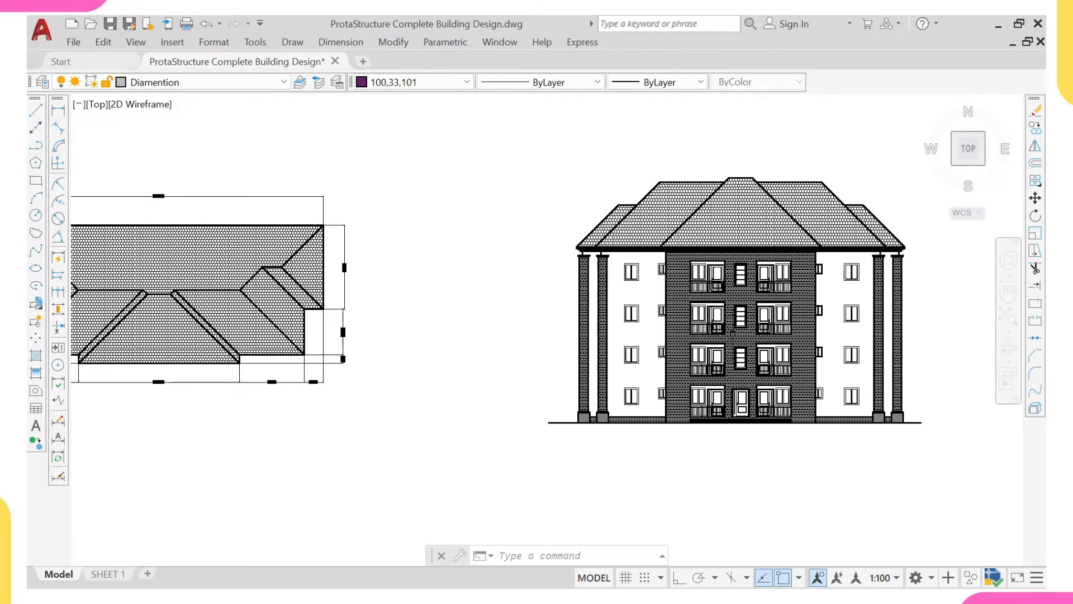
middle_click_drag(713, 338, 394, 341)
middle_click_drag(861, 335, 492, 343)
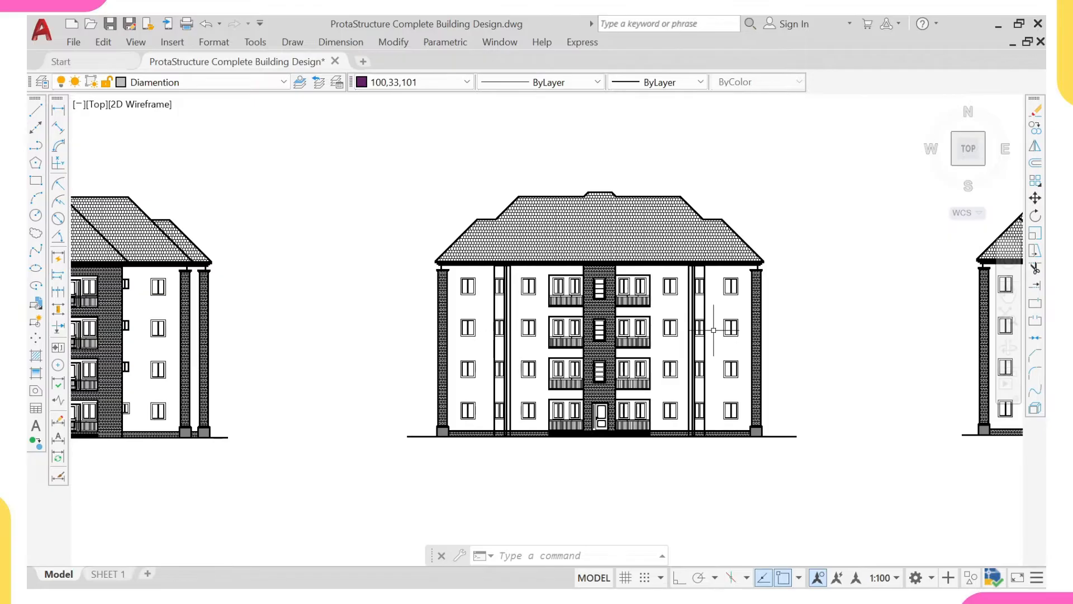
scroll(431, 306, "down", 1)
mouse_move(824, 329)
middle_mouse_down()
mouse_move(431, 307)
mouse_move(481, 311)
middle_mouse_up()
scroll(431, 310, "down", 4)
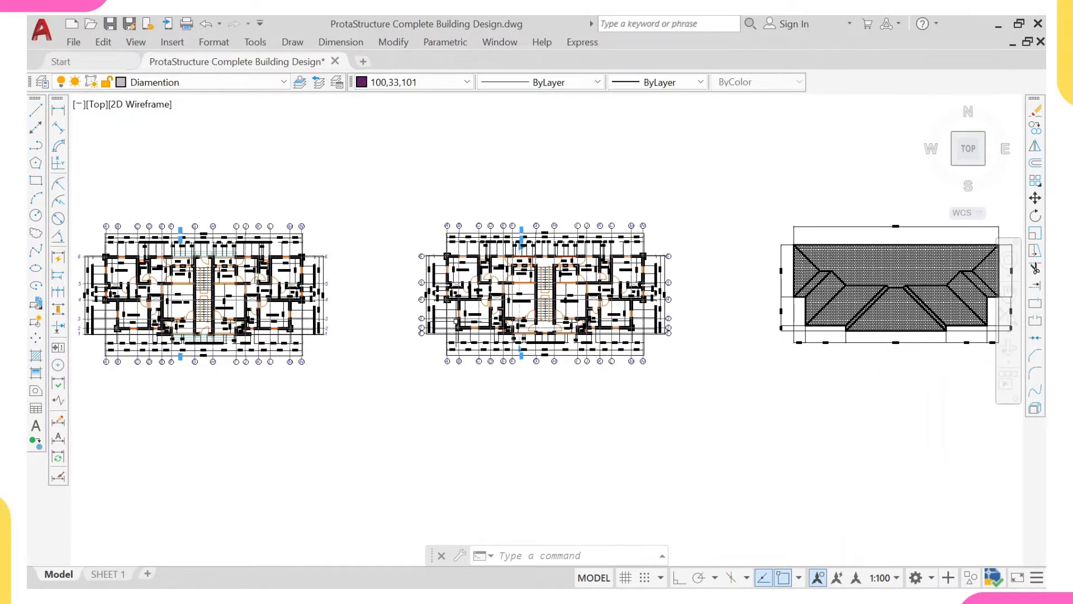
- Examine the first floor plan's room layout, grid lines and dimensions beside the renderings
middle_click_drag(279, 308, 481, 308)
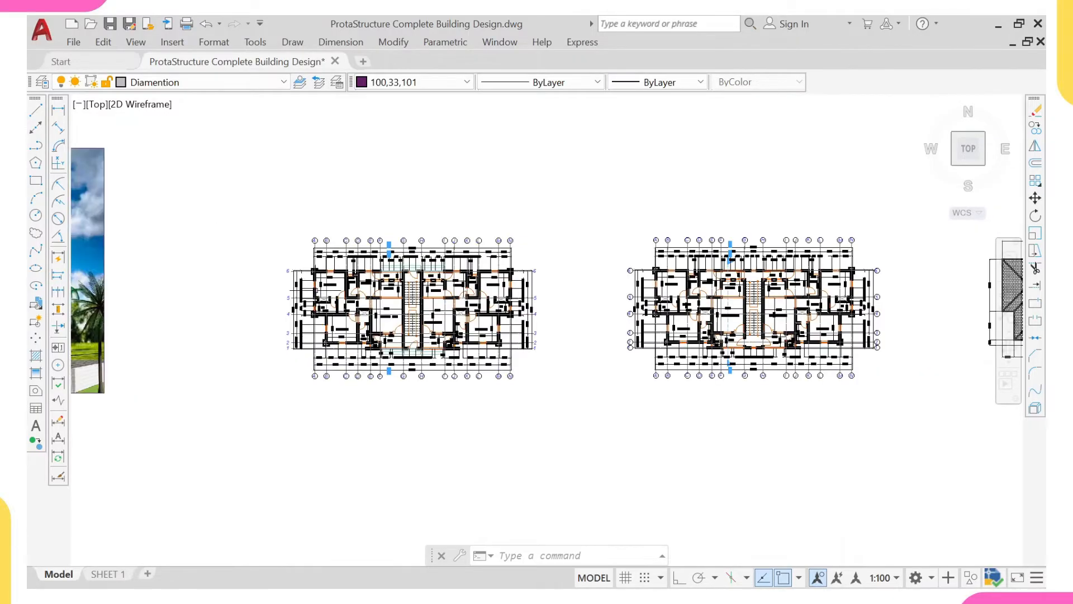
scroll(327, 292, "up", 4)
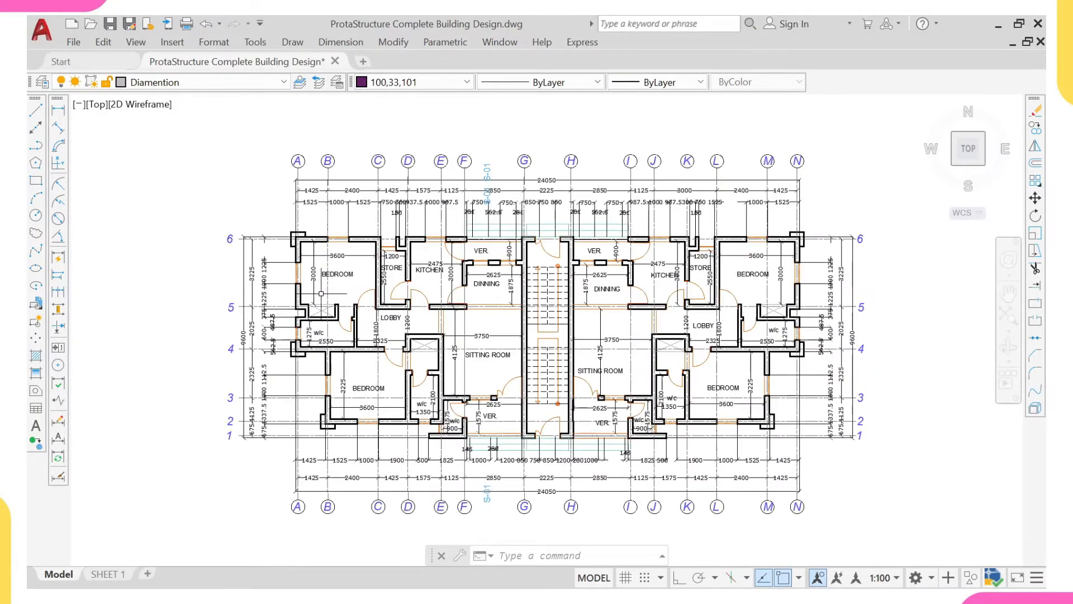
scroll(321, 293, "down", 5)
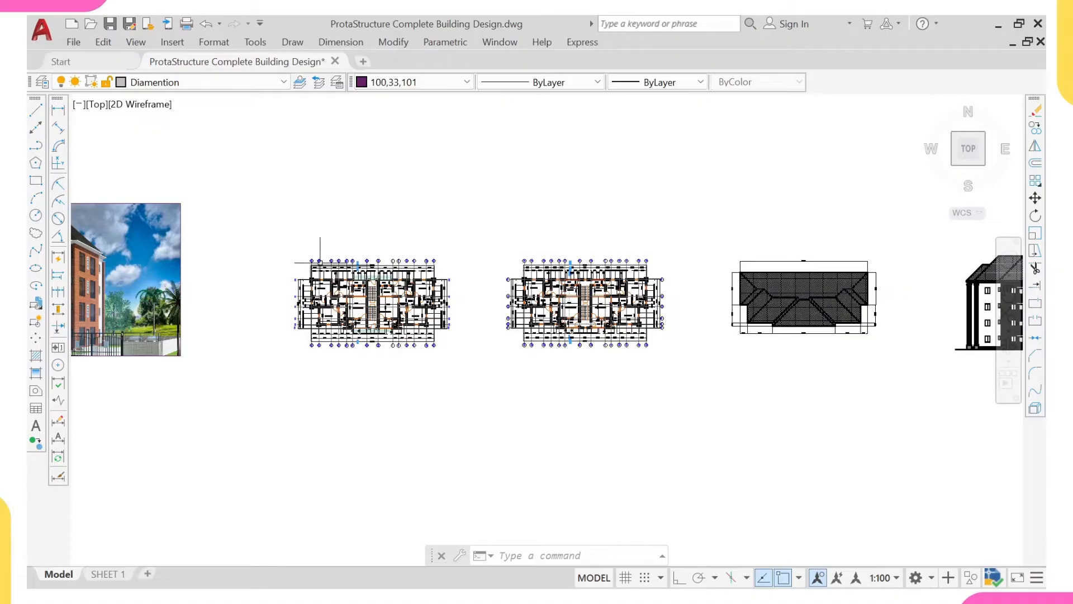
scroll(234, 258, "up", 2)
scroll(436, 324, "up", 3)
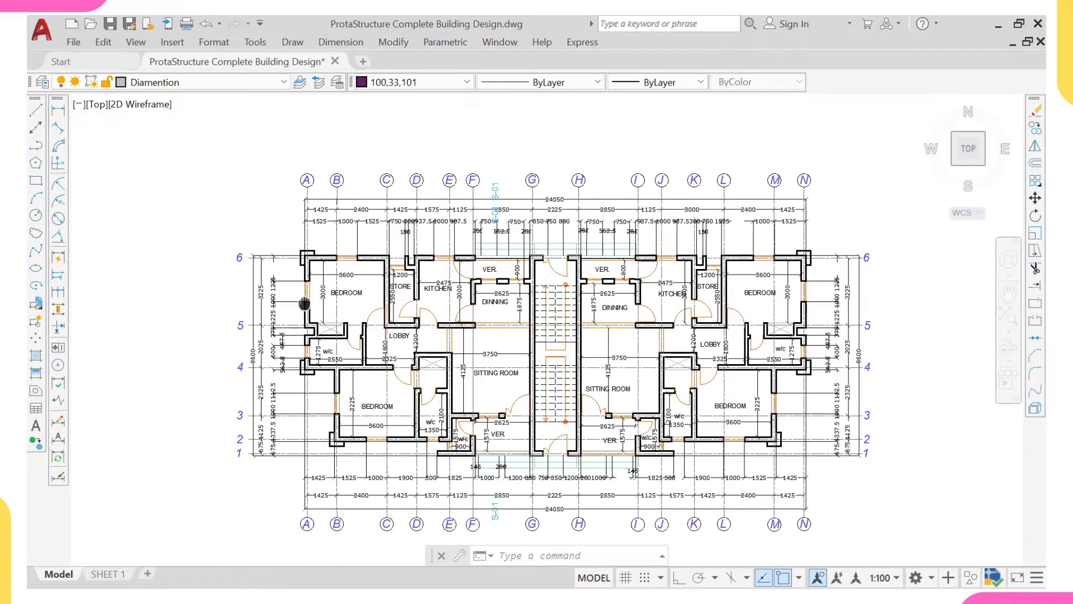
scroll(338, 324, "down", 2)
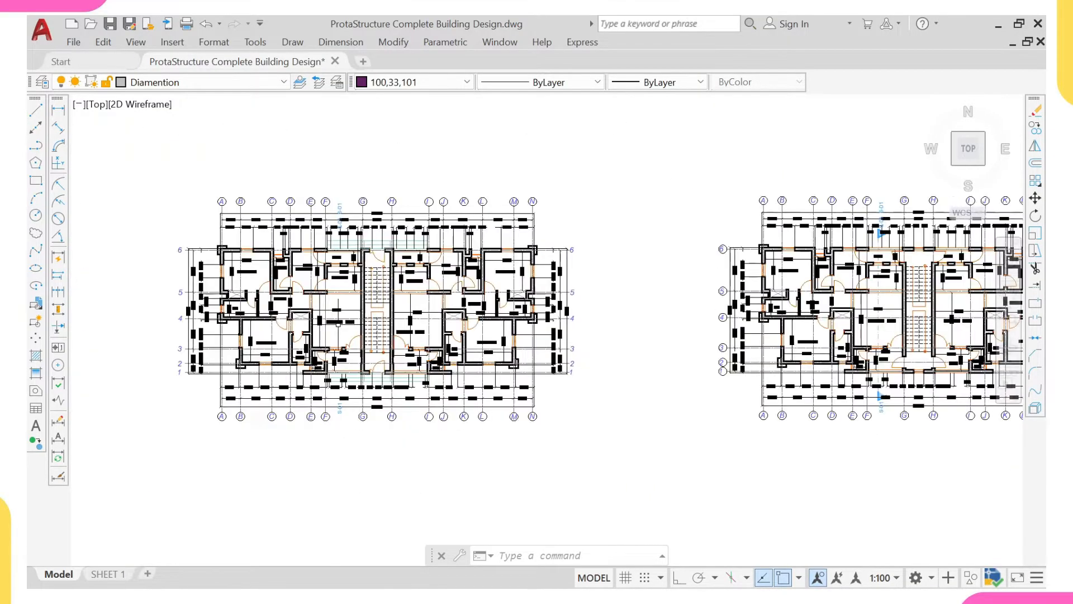
scroll(335, 324, "up", 2)
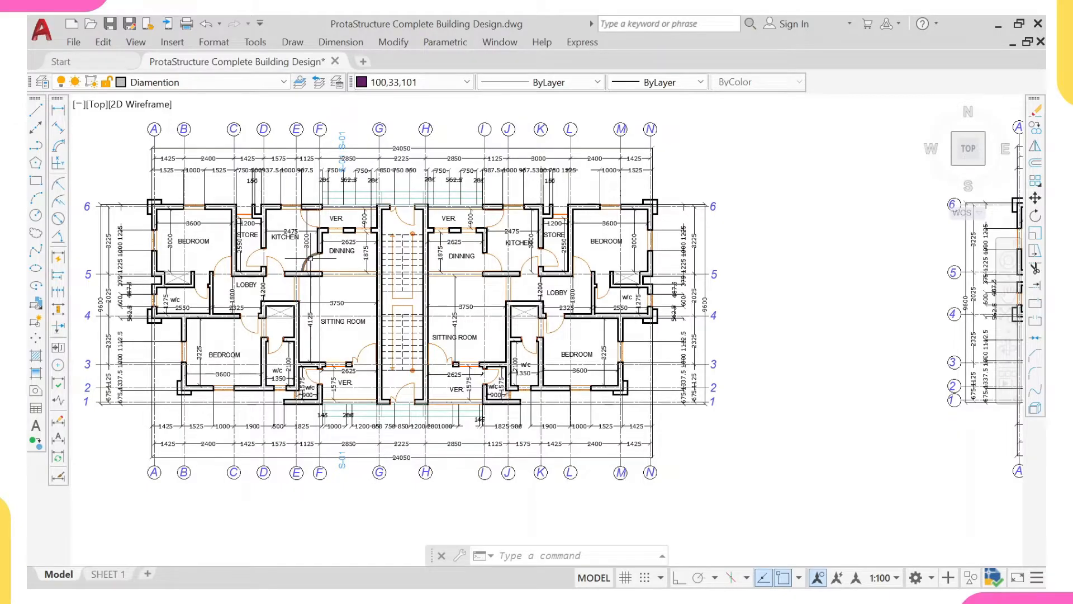
middle_click_drag(279, 245, 367, 254)
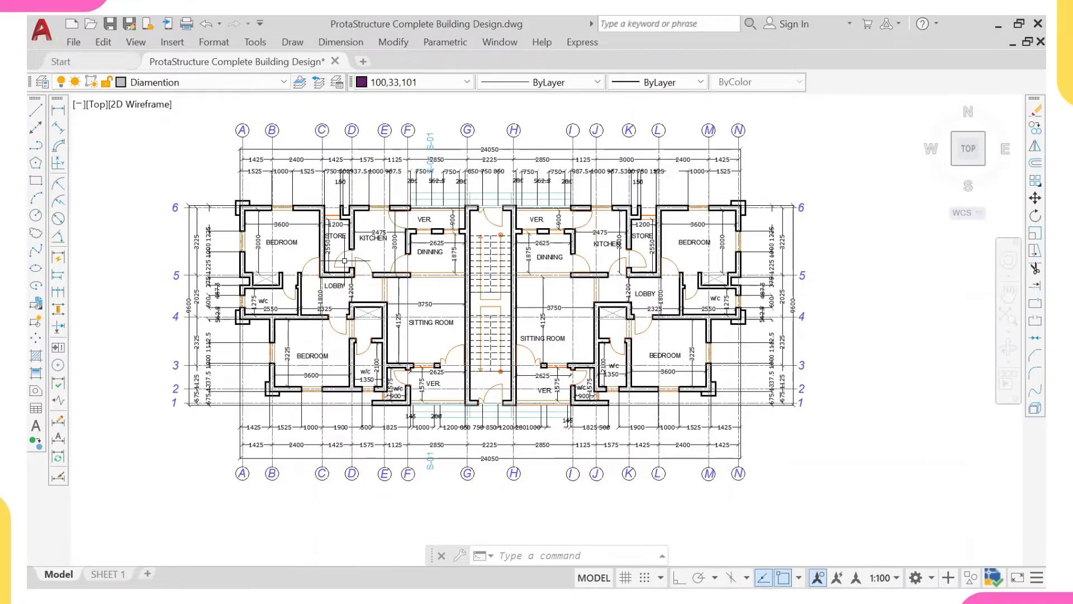
scroll(324, 265, "down", 5)
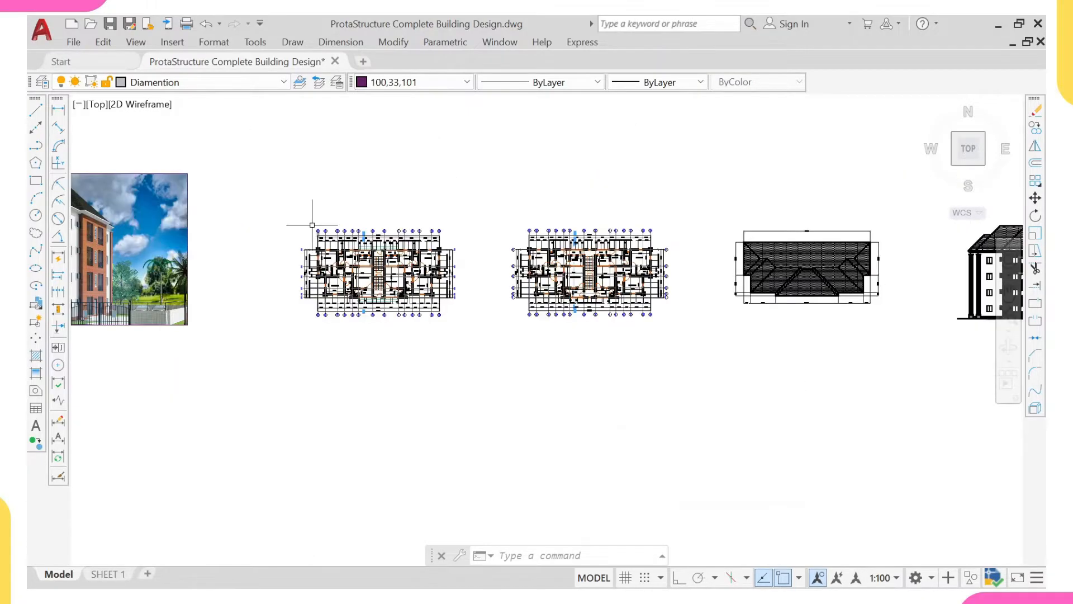
- Copy the floor plans, roof plan, elevations and section, without the renderings, to the empty area well below the original row
left_click(257, 156)
scroll(448, 274, "down", 4)
middle_click_drag(575, 292, 395, 264)
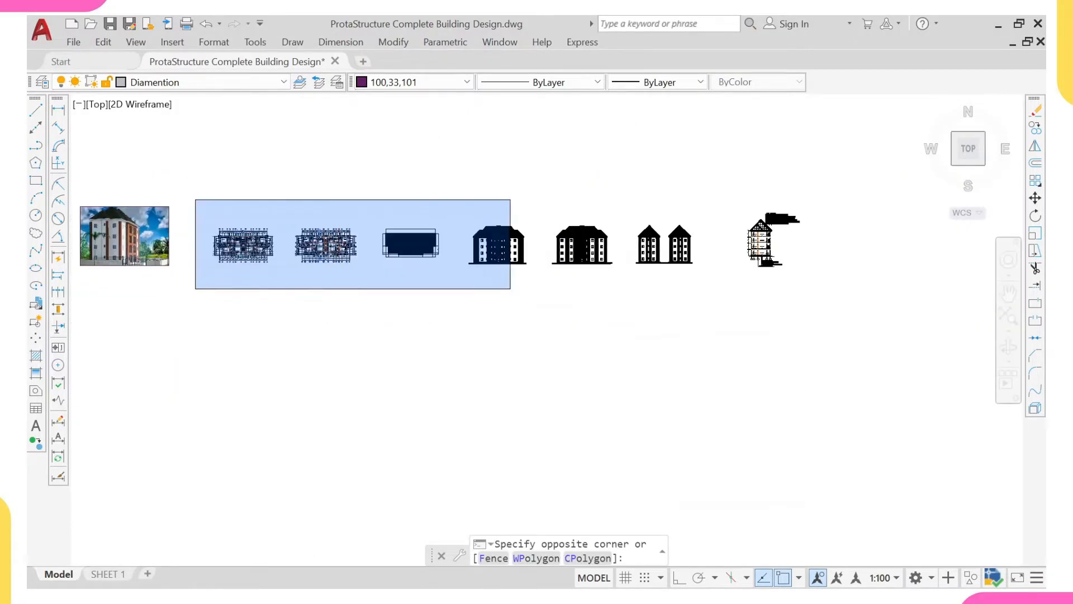
scroll(519, 292, "down", 2)
left_click(775, 359)
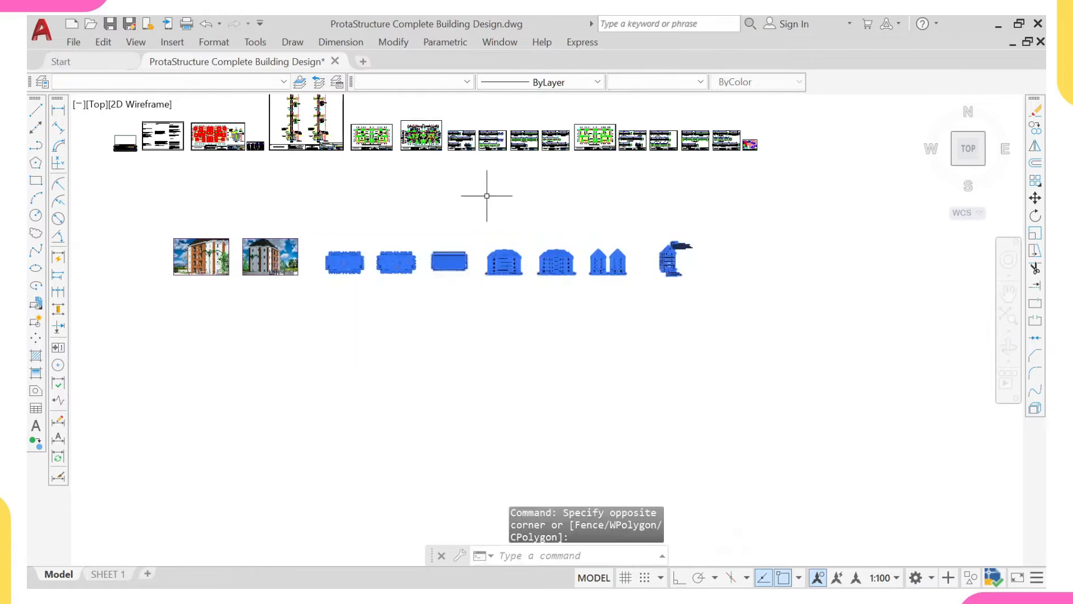
type("co")
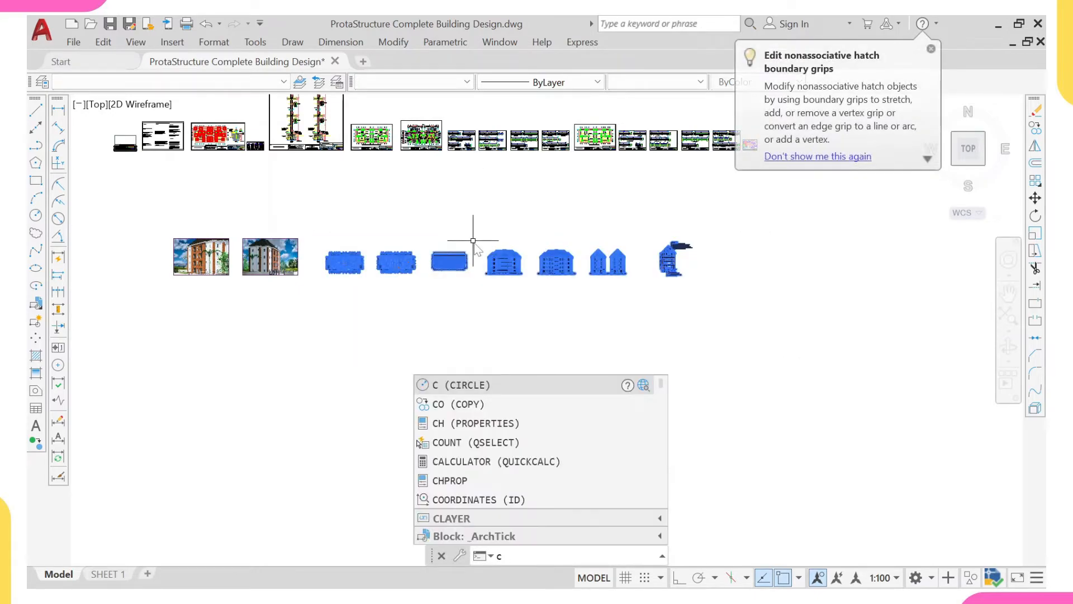
key("Return")
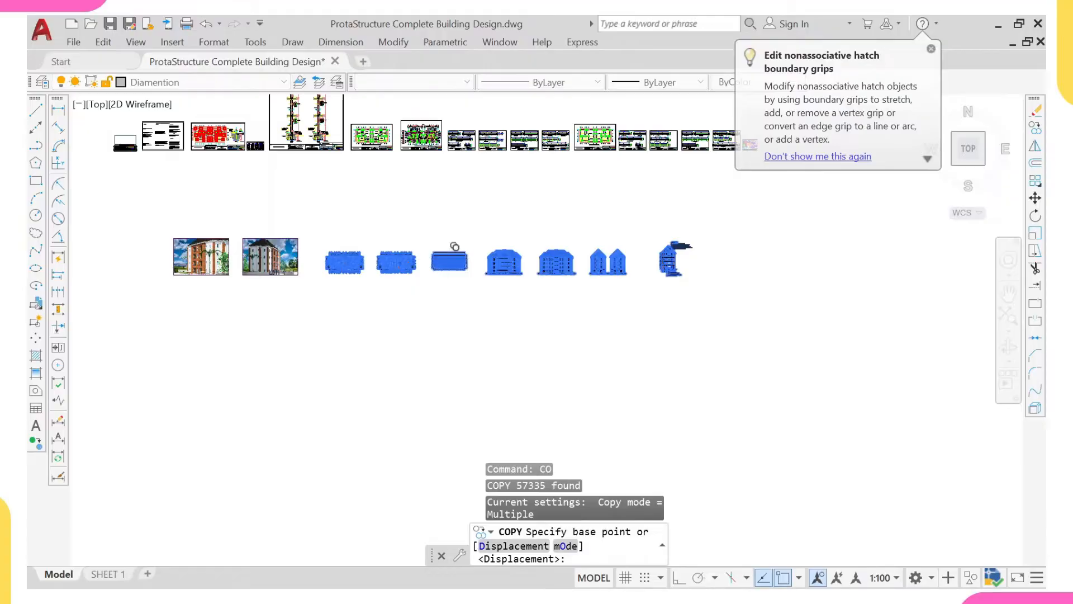
left_click(439, 260)
scroll(371, 391, "down", 5)
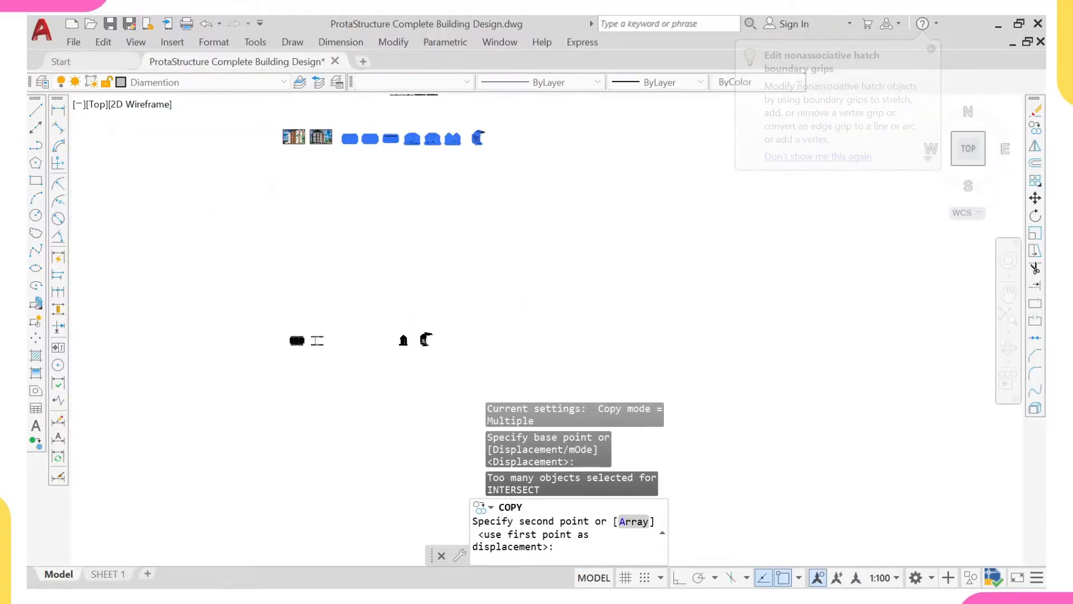
left_click(337, 318)
scroll(337, 318, "up", 6)
mouse_move(336, 317)
middle_mouse_down()
mouse_move(404, 240)
mouse_move(462, 257)
middle_mouse_up()
key("Escape")
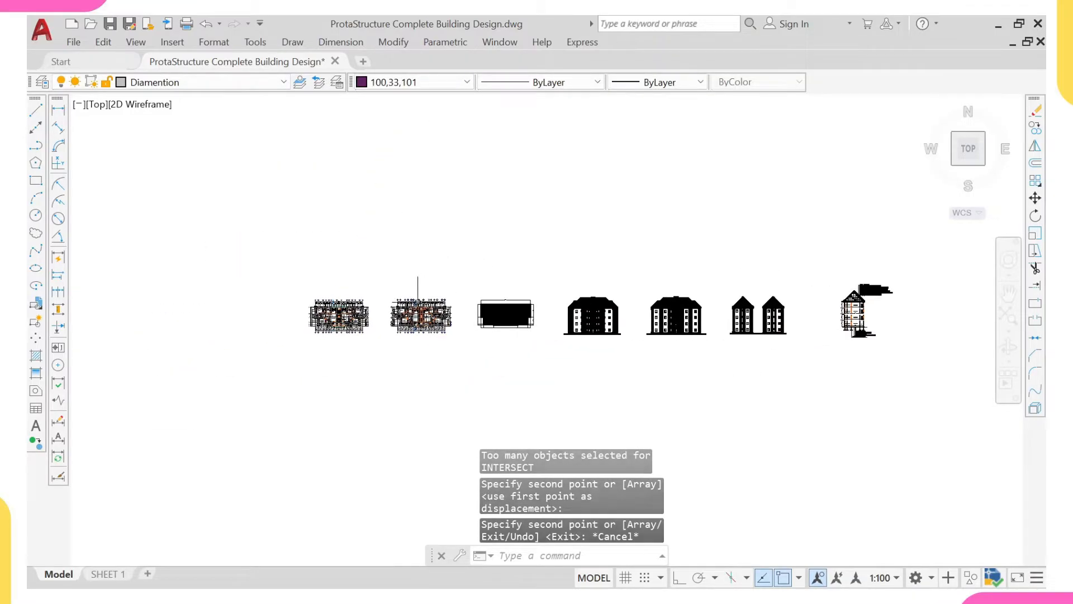
- Inspect the first floor plan in the copied set, including its rooms, grid lines and dimensions
scroll(369, 319, "up", 2)
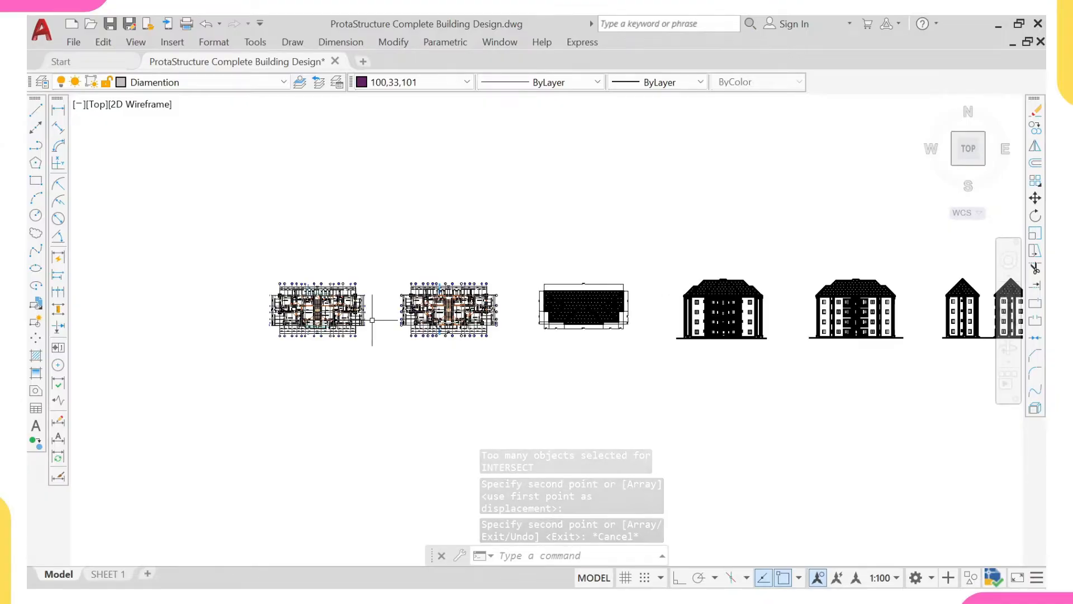
scroll(335, 318, "up", 2)
scroll(369, 302, "up", 2)
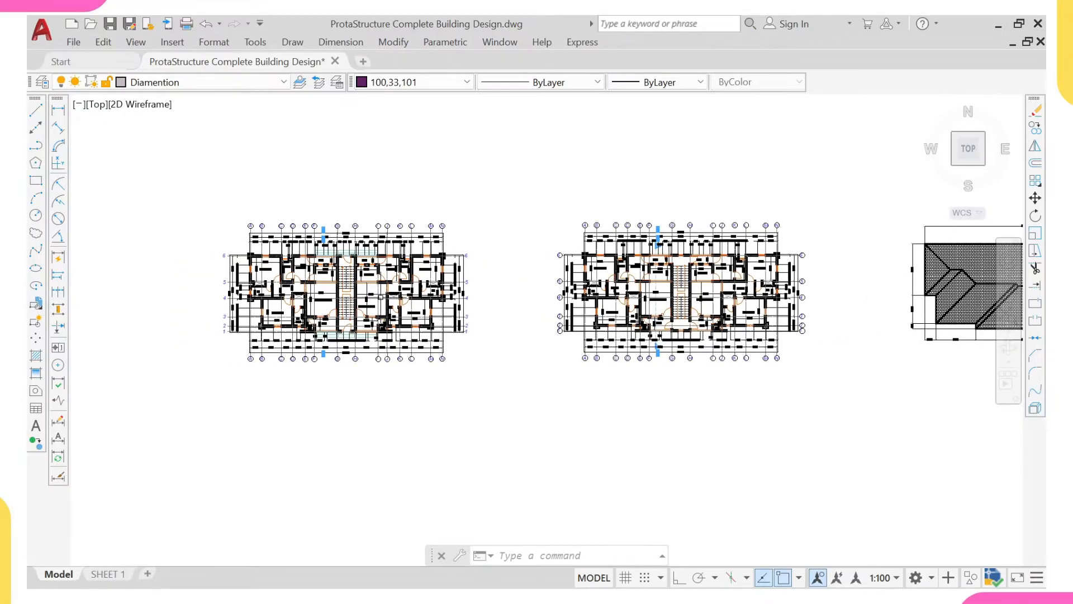
scroll(369, 302, "up", 1)
scroll(313, 285, "up", 3)
scroll(313, 285, "up", 1)
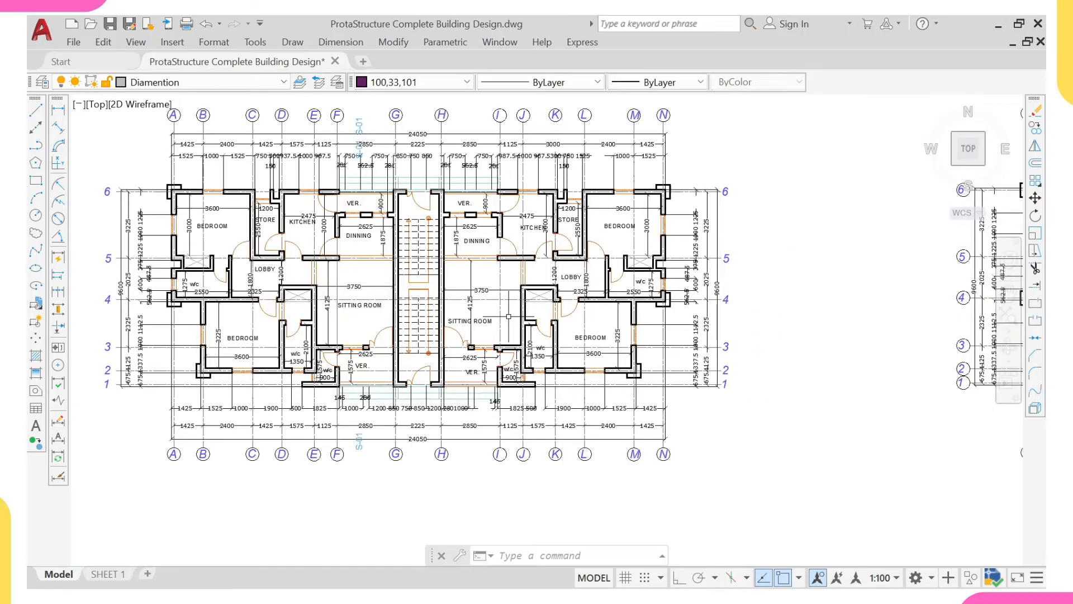
middle_click_drag(583, 329, 613, 350)
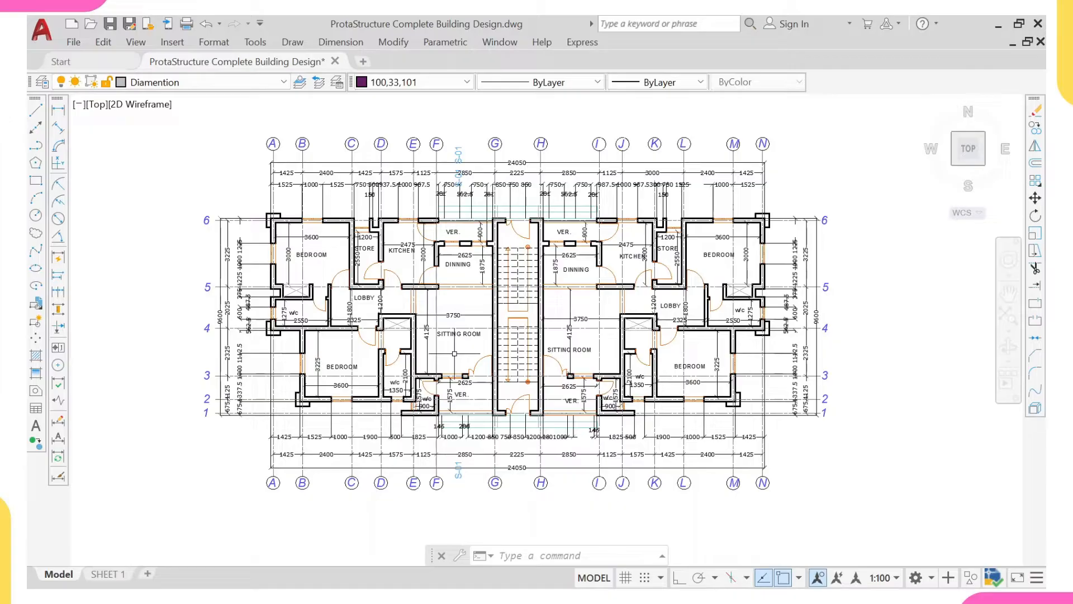
- Revisit the exterior renderings in the original row to check the building's appearance and storeys
scroll(441, 329, "down", 10)
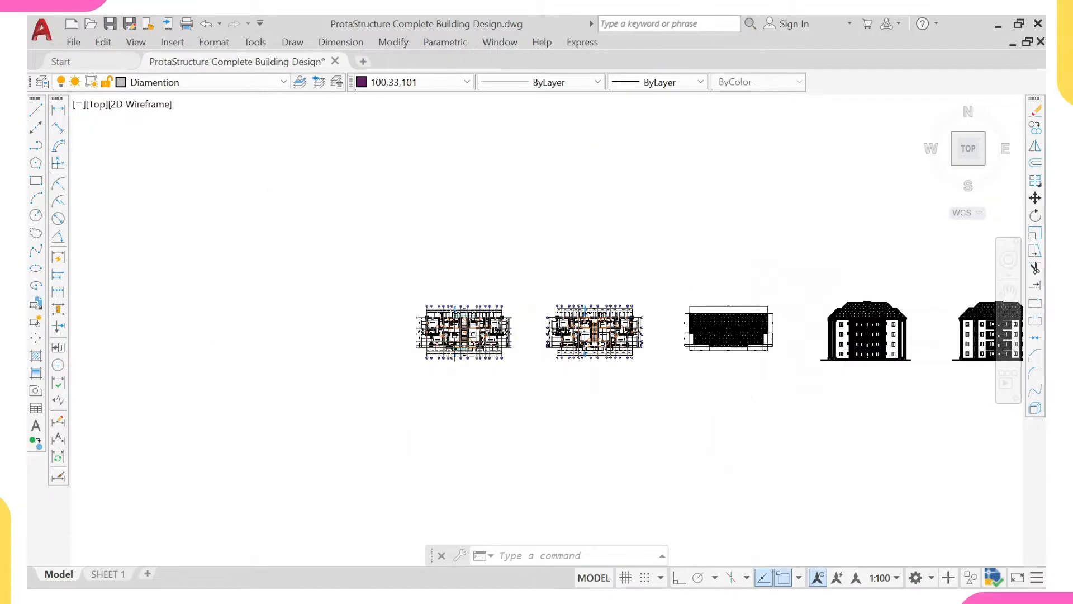
middle_click_drag(429, 213, 441, 383)
scroll(463, 161, "up", 6)
scroll(456, 225, "up", 2)
middle_click_drag(744, 286, 555, 328)
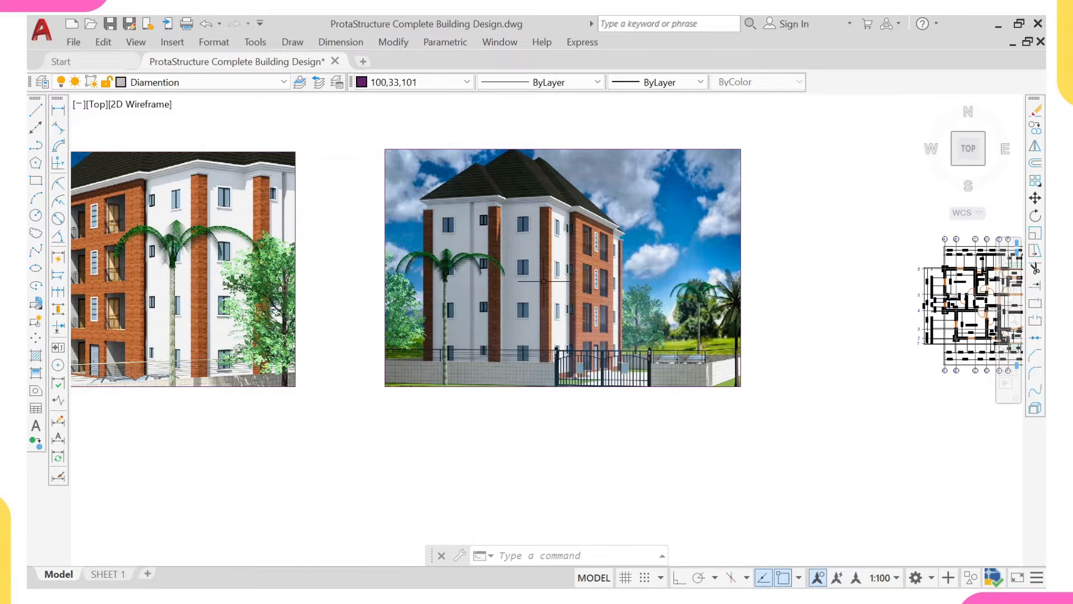
scroll(585, 285, "down", 6)
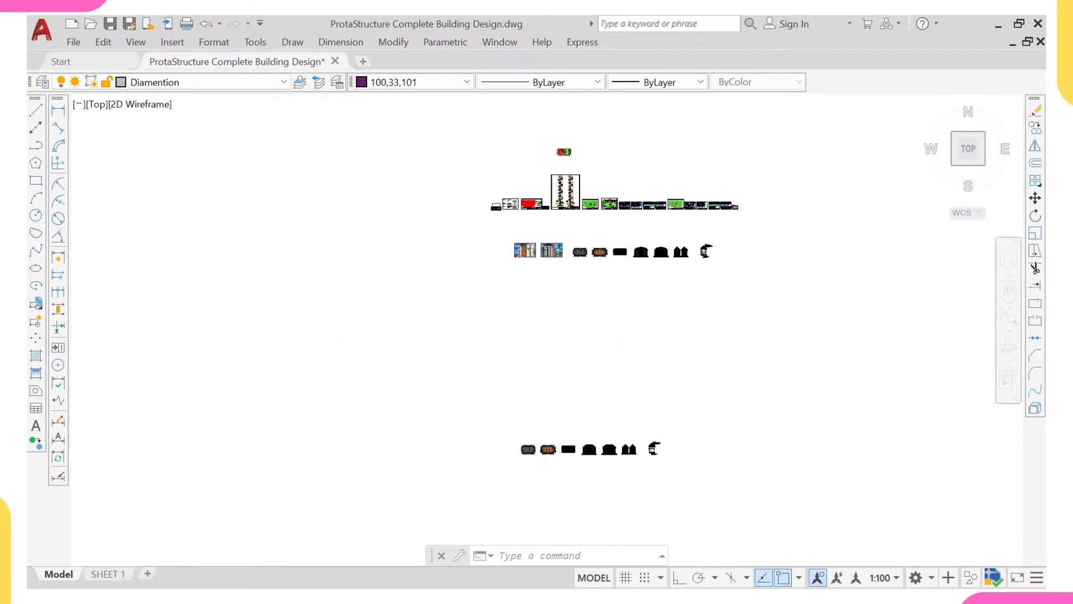
- Study the walls, rooms and gridlines A to N and 1 to 6 on the copied first floor plan
scroll(530, 312, "up", 6)
middle_click_drag(366, 323, 402, 348)
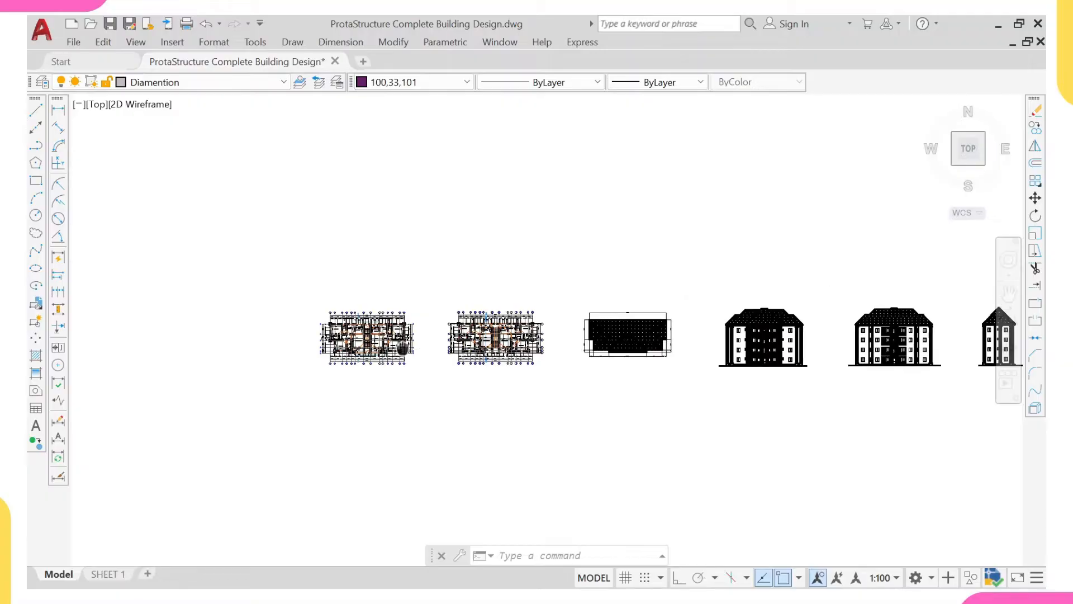
scroll(360, 342, "up", 3)
scroll(703, 367, "up", 3)
scroll(703, 367, "down", 3)
middle_click_drag(394, 370, 495, 379)
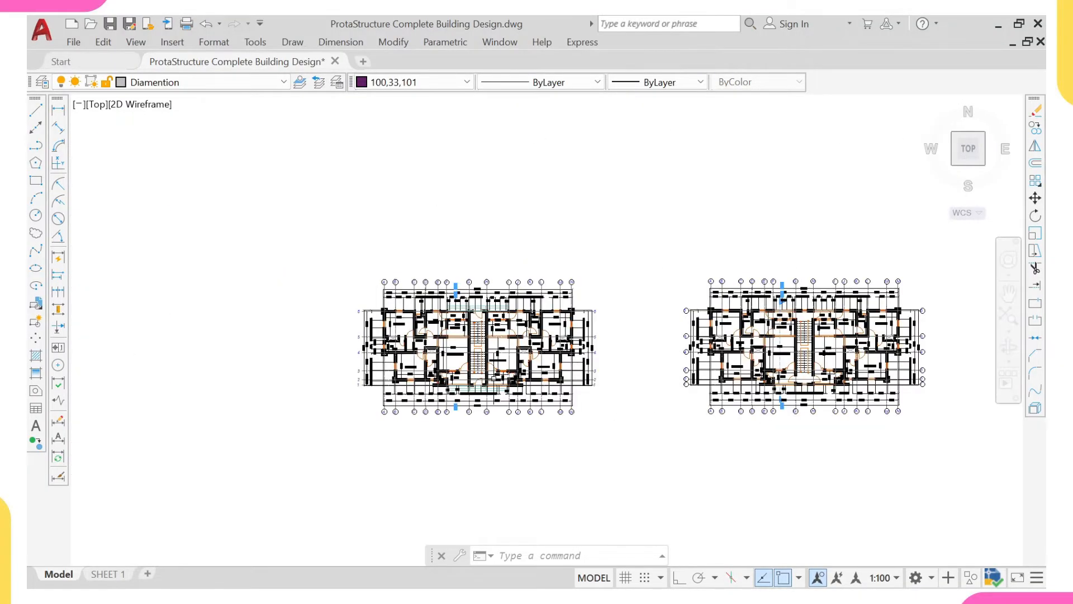
scroll(492, 371, "up", 5)
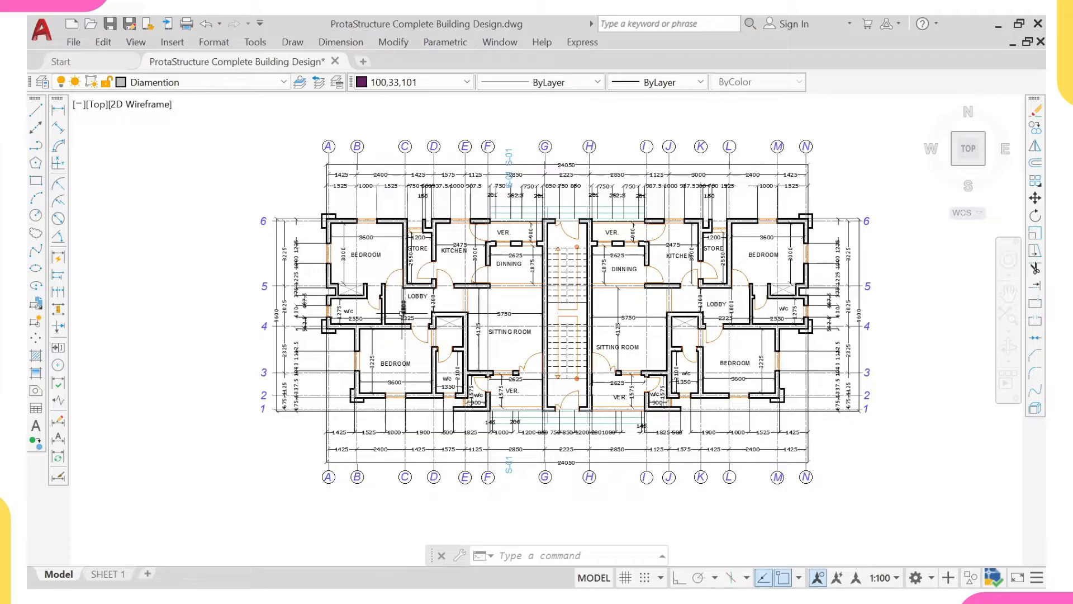
middle_click_drag(404, 317, 409, 316)
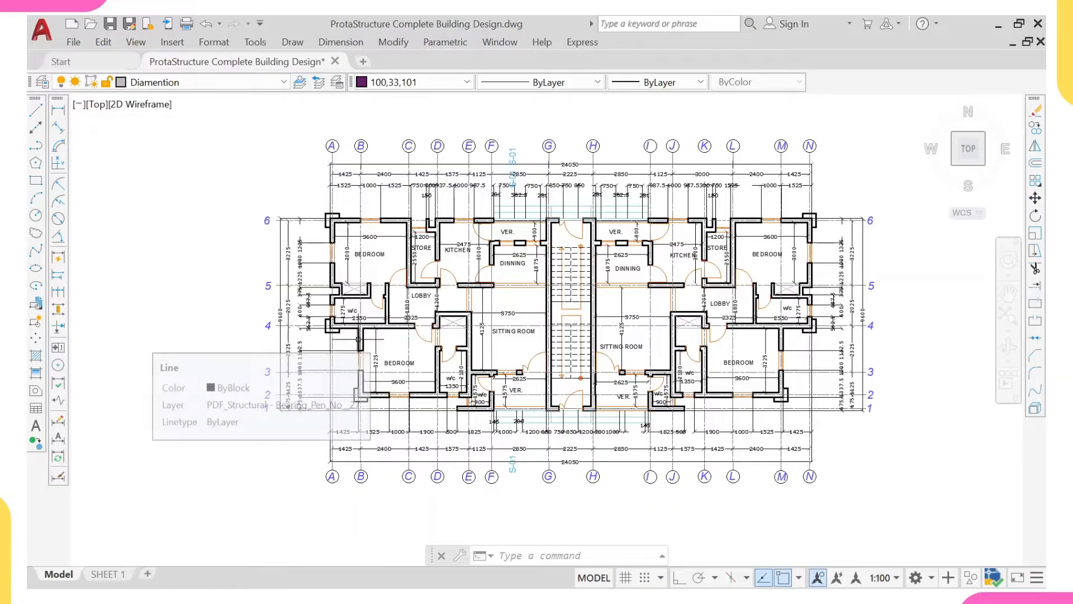
middle_click_drag(343, 328, 310, 314)
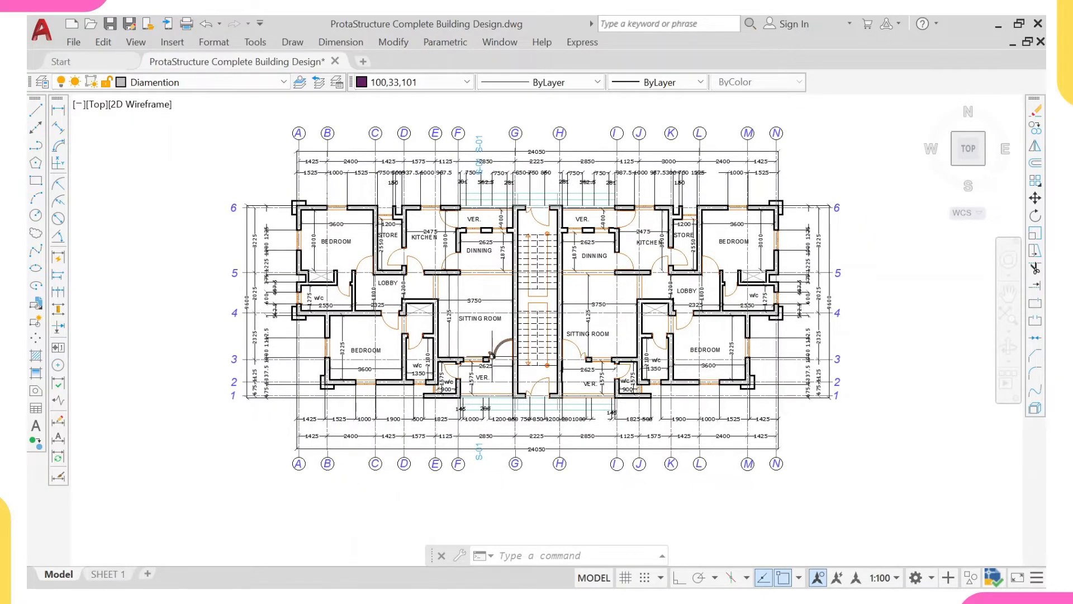
- Compare the original row of architectural drawings with the copied row below it
scroll(487, 362, "down", 10)
scroll(492, 344, "down", 6)
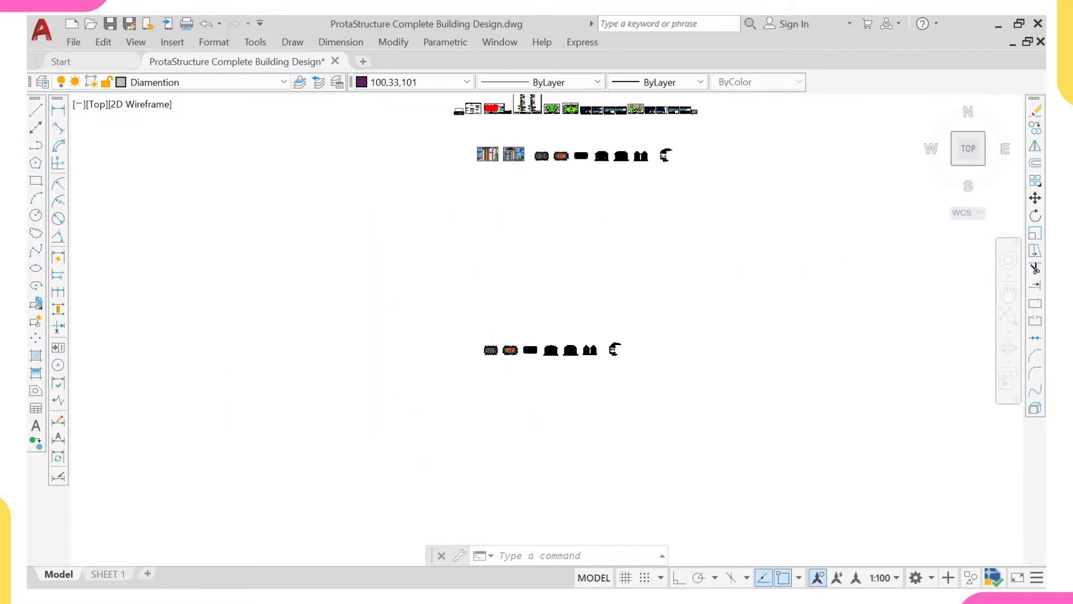
scroll(497, 217, "up", 6)
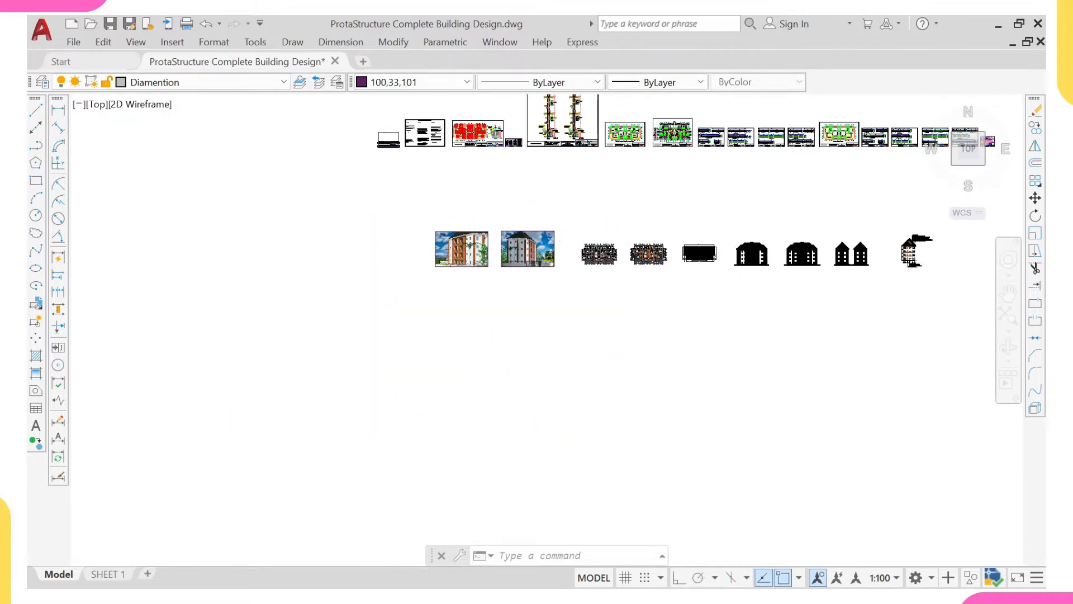
scroll(604, 260, "down", 5)
middle_click_drag(580, 434, 548, 353)
scroll(547, 353, "up", 8)
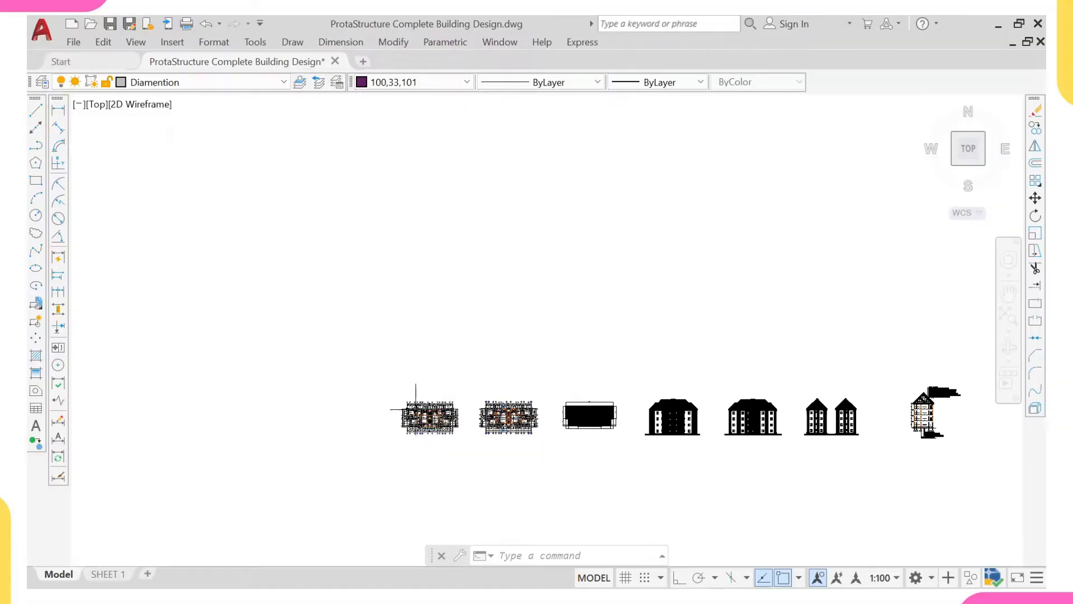
- Select the gridlines, grid bubbles and dimensions above the copied first floor plan and extend the selection to all similar objects
scroll(414, 412, "down", 6)
middle_click_drag(489, 215, 491, 282)
scroll(492, 281, "up", 6)
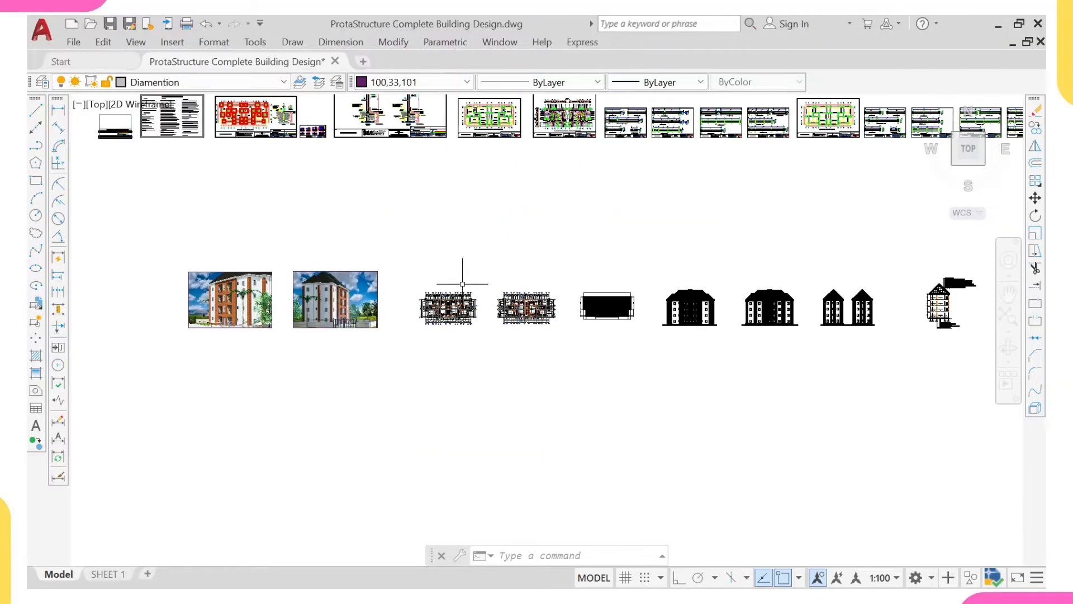
scroll(470, 292, "down", 5)
mouse_move(438, 403)
middle_mouse_down()
mouse_move(457, 274)
mouse_move(519, 297)
middle_mouse_up()
scroll(458, 274, "up", 12)
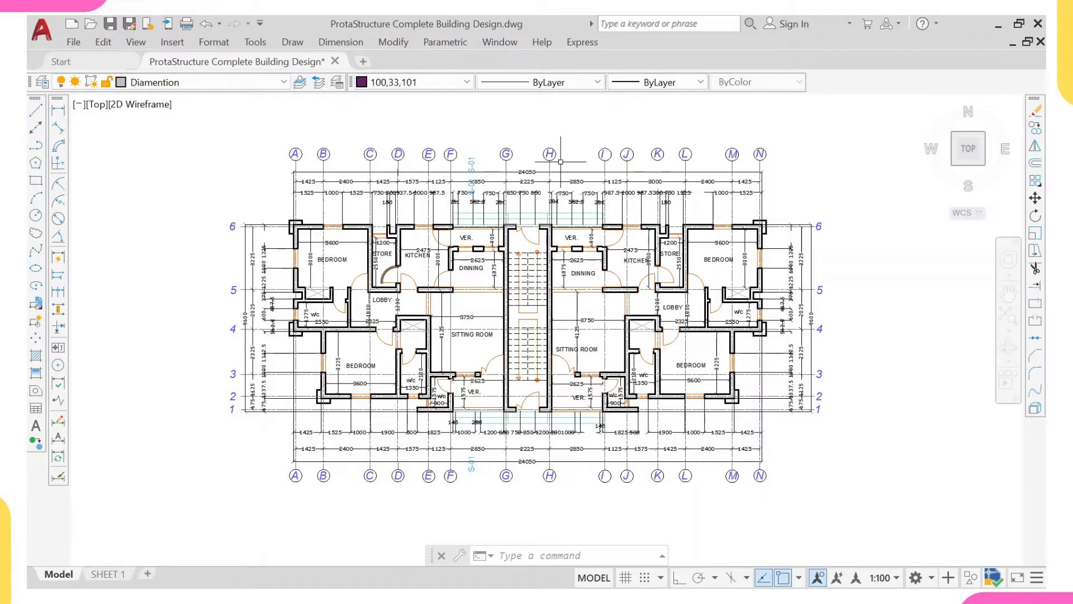
left_click(802, 118)
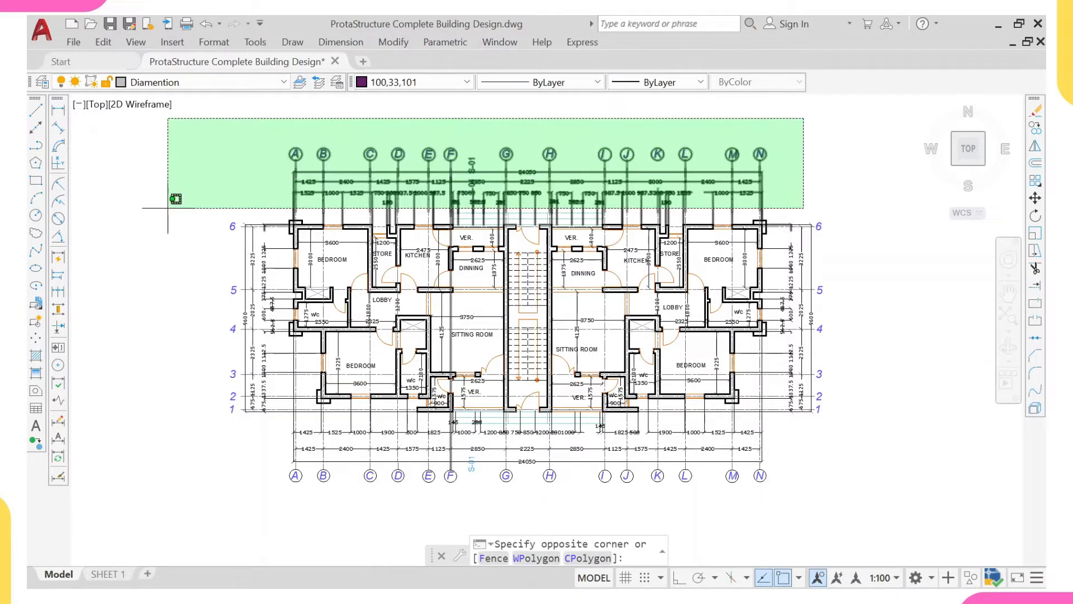
left_click(167, 199)
left_click(275, 158)
left_click(237, 374)
right_click(182, 445)
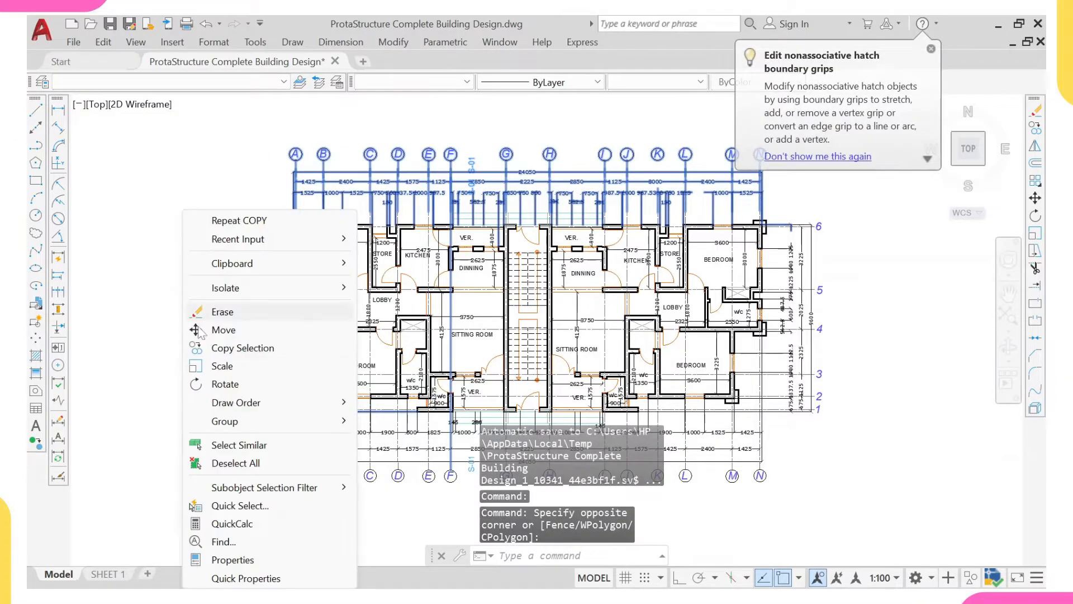
left_click(235, 443)
- Deselect everything in the original drawing rows so that only objects in the copied row are selected
scroll(464, 280, "down", 8)
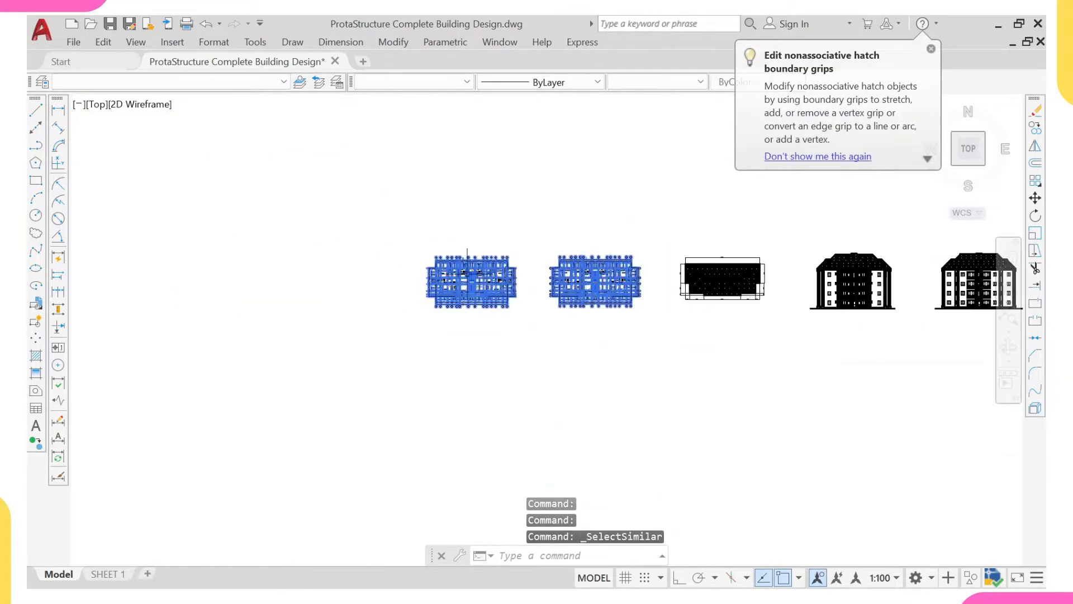
scroll(522, 290, "down", 2)
scroll(567, 274, "down", 6)
middle_click_drag(585, 209, 560, 338)
scroll(564, 220, "up", 4)
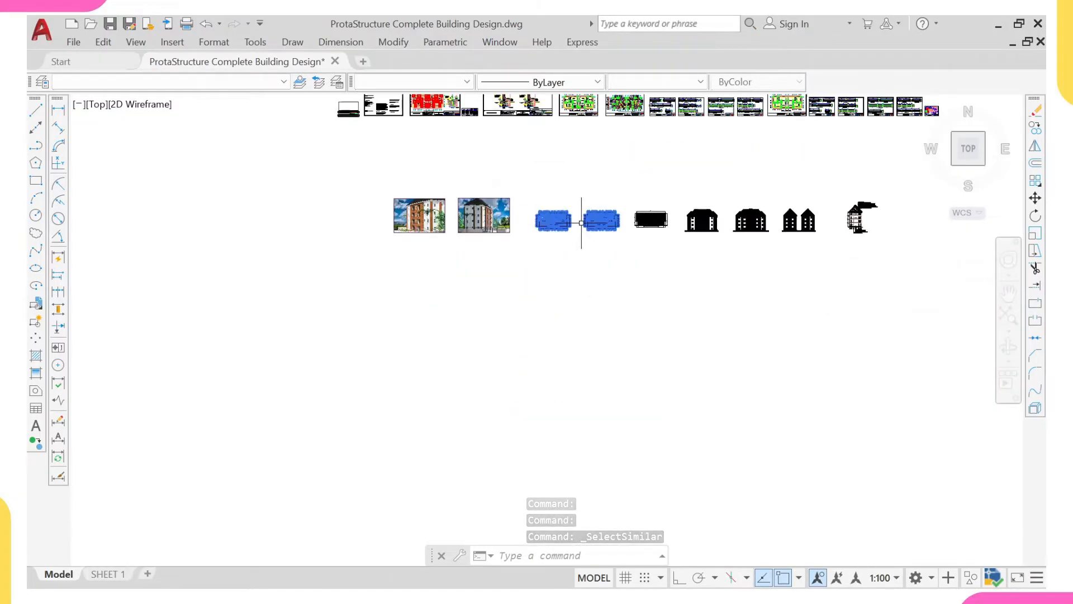
middle_click_drag(582, 221, 529, 273)
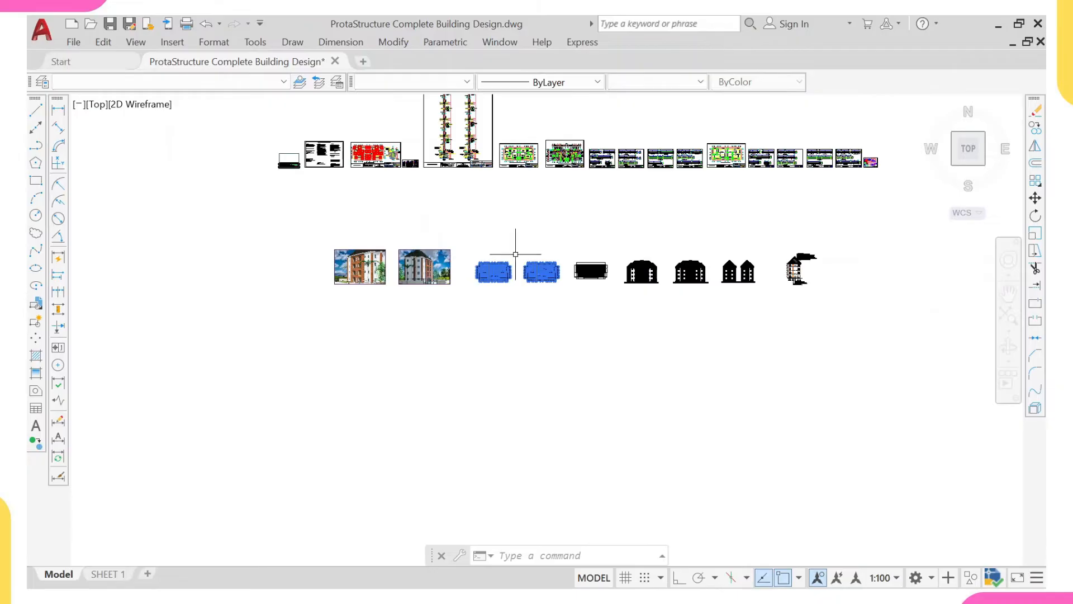
middle_click_drag(491, 271, 488, 311)
scroll(486, 311, "down", 4)
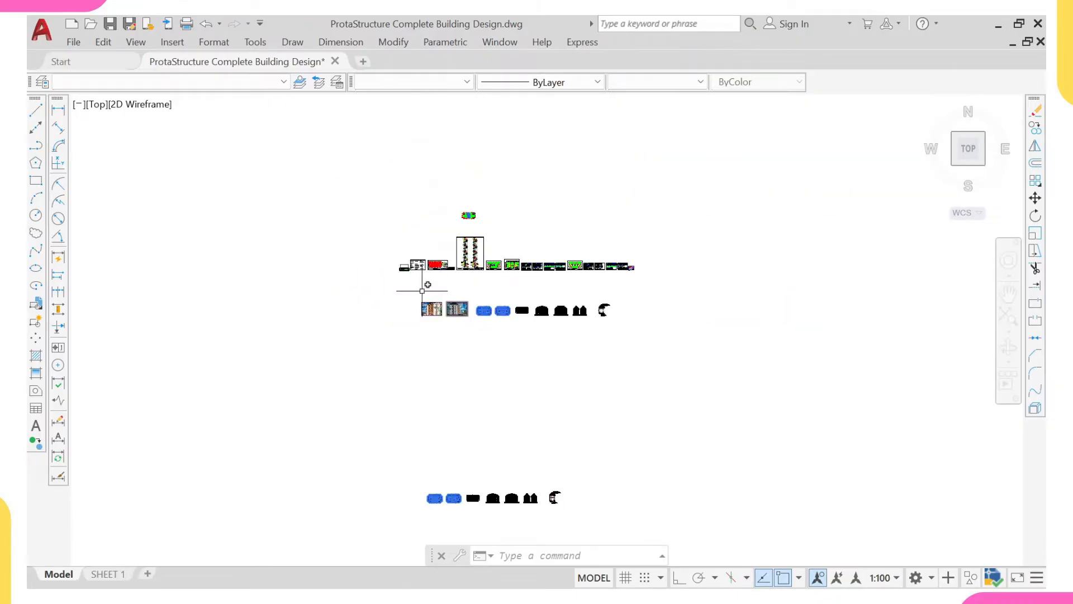
left_click(359, 185)
left_click(710, 400)
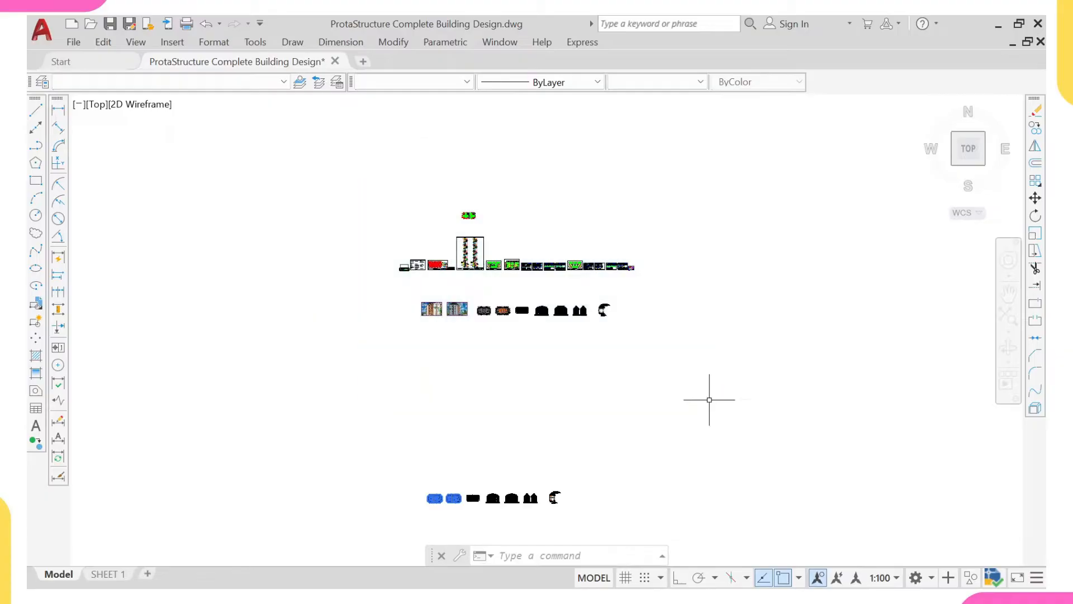
- Delete the selected gridlines, grid bubbles and dimensions from the copied floor plans
scroll(720, 317, "up", 3)
scroll(634, 304, "up", 2)
mouse_move(635, 360)
middle_mouse_down()
mouse_move(553, 344)
mouse_move(552, 302)
middle_mouse_up()
scroll(557, 345, "down", 6)
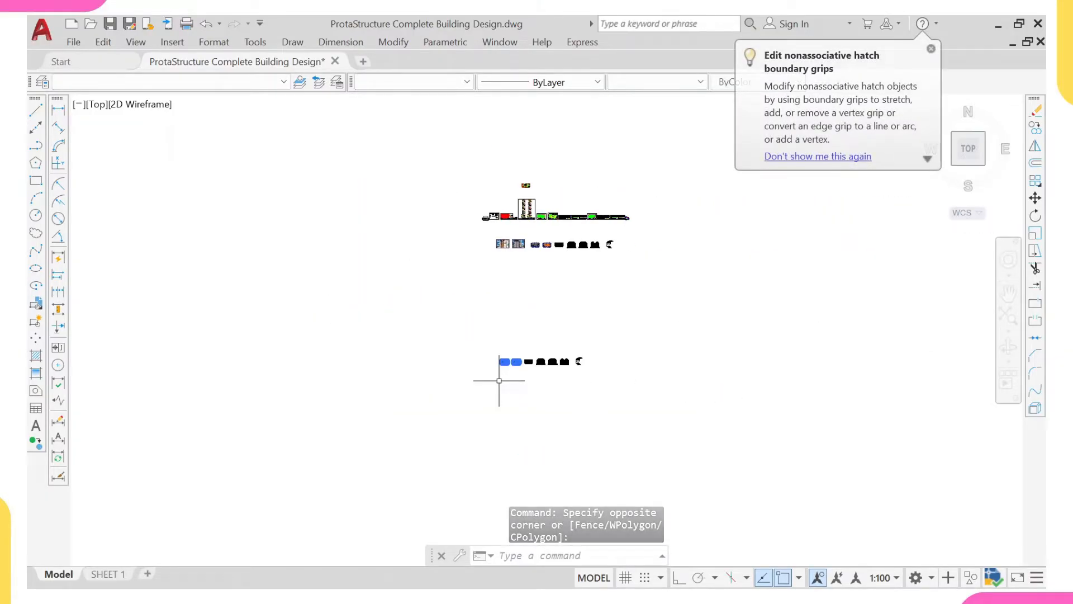
scroll(507, 364, "up", 6)
scroll(522, 438, "up", 8)
scroll(565, 430, "up", 5)
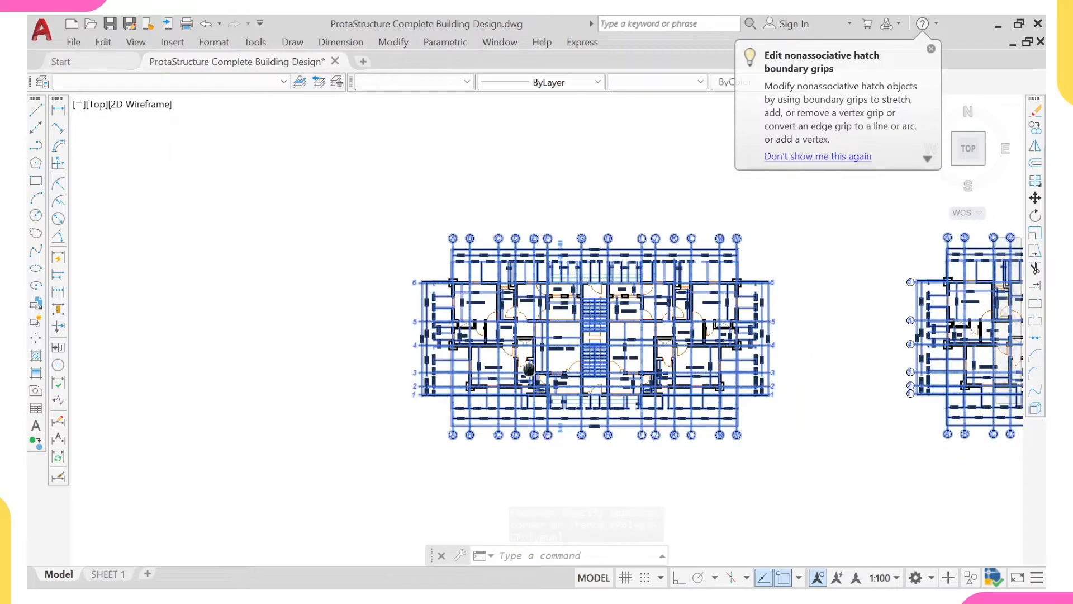
scroll(543, 384, "down", 5)
mouse_move(543, 385)
middle_mouse_down()
mouse_move(560, 405)
mouse_move(553, 393)
mouse_move(496, 385)
middle_mouse_up()
scroll(553, 387, "up", 2)
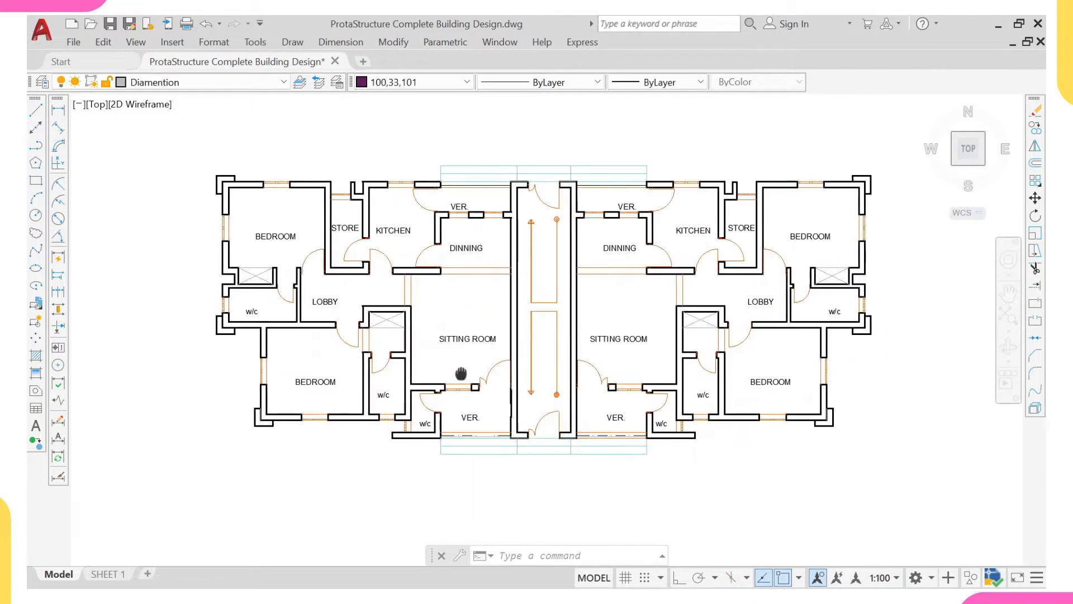
- Create a new layer named "column y" in the layer properties
scroll(462, 376, "up", 3)
scroll(485, 347, "down", 5)
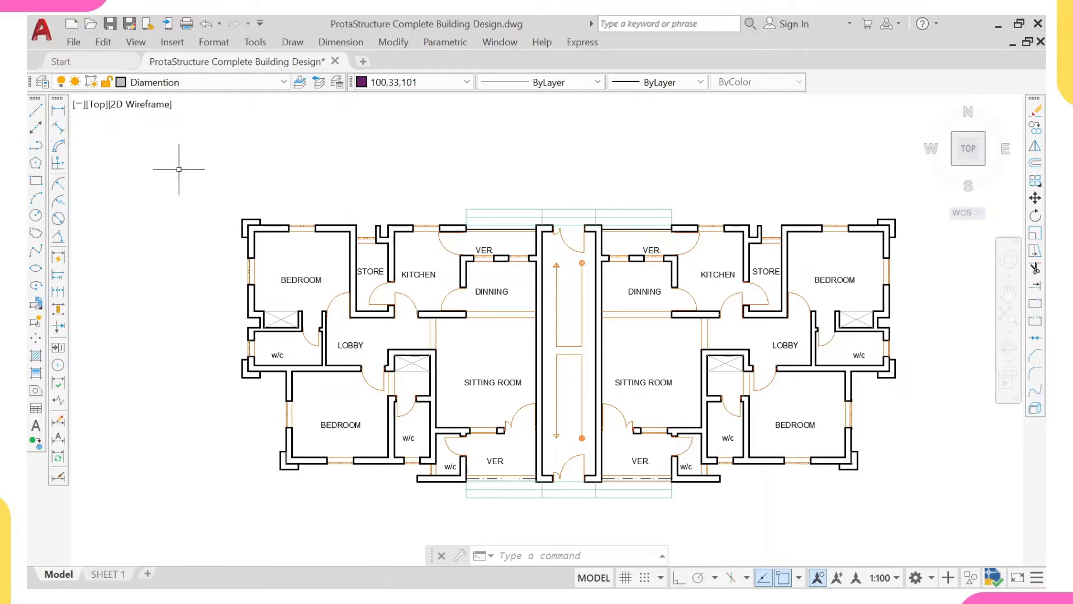
type("kla")
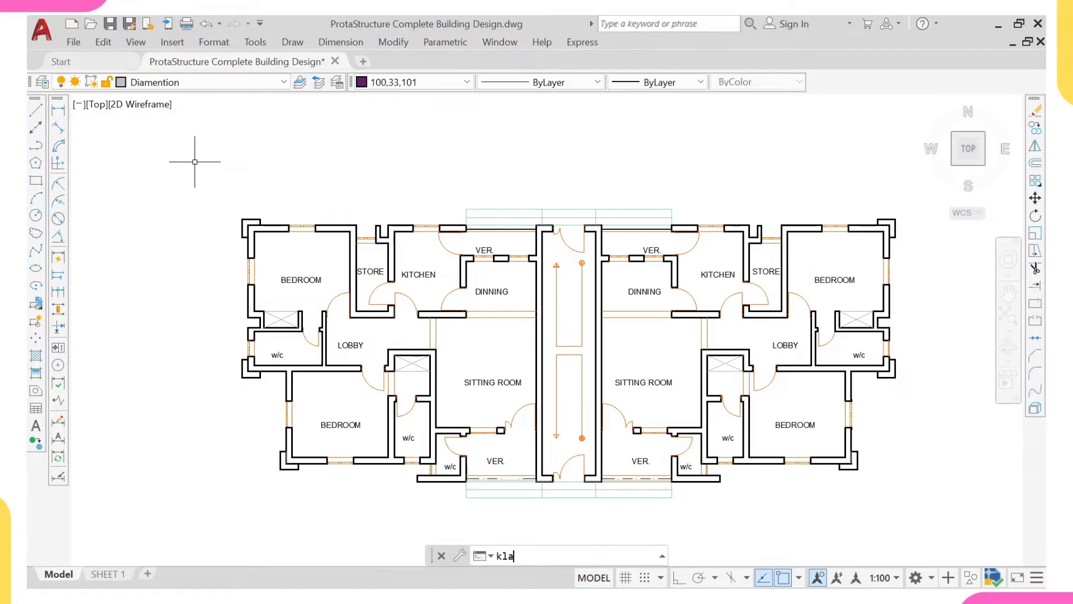
type("yer")
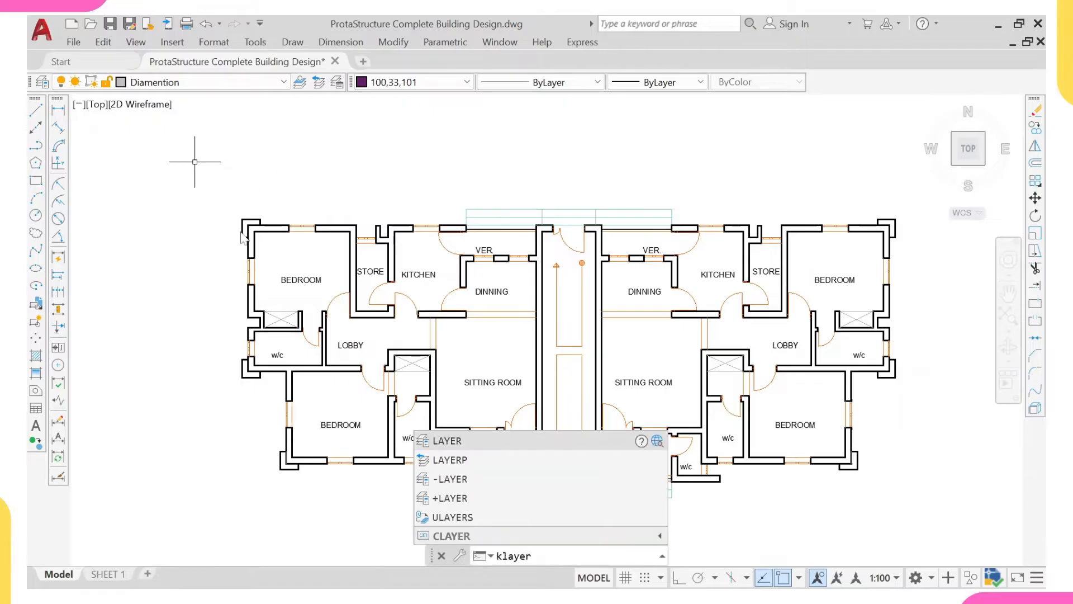
key("Down")
key("Down")
key("Down")
key("Down")
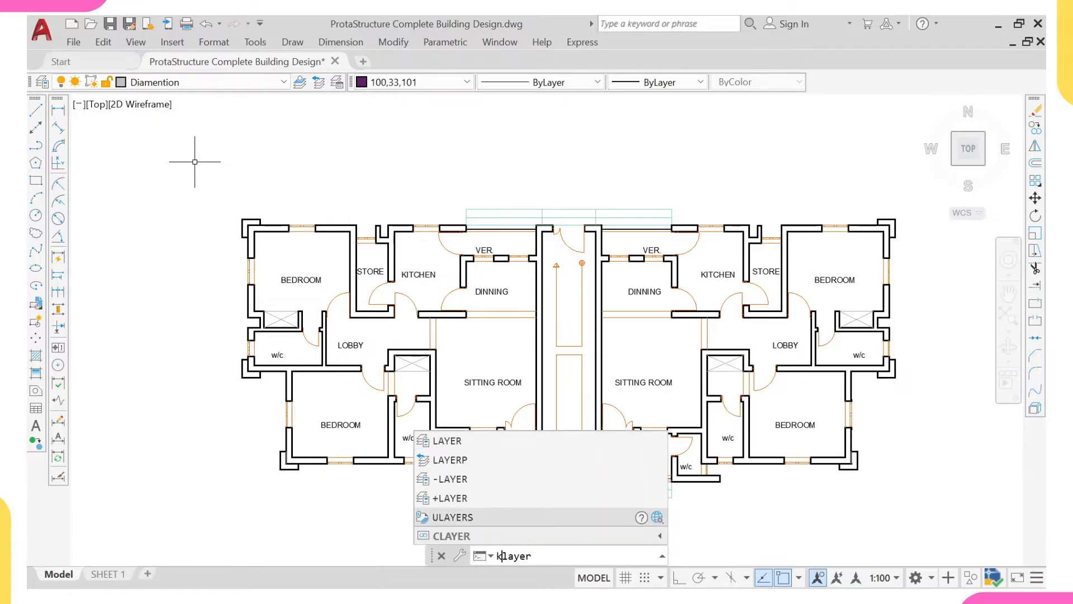
key("Return")
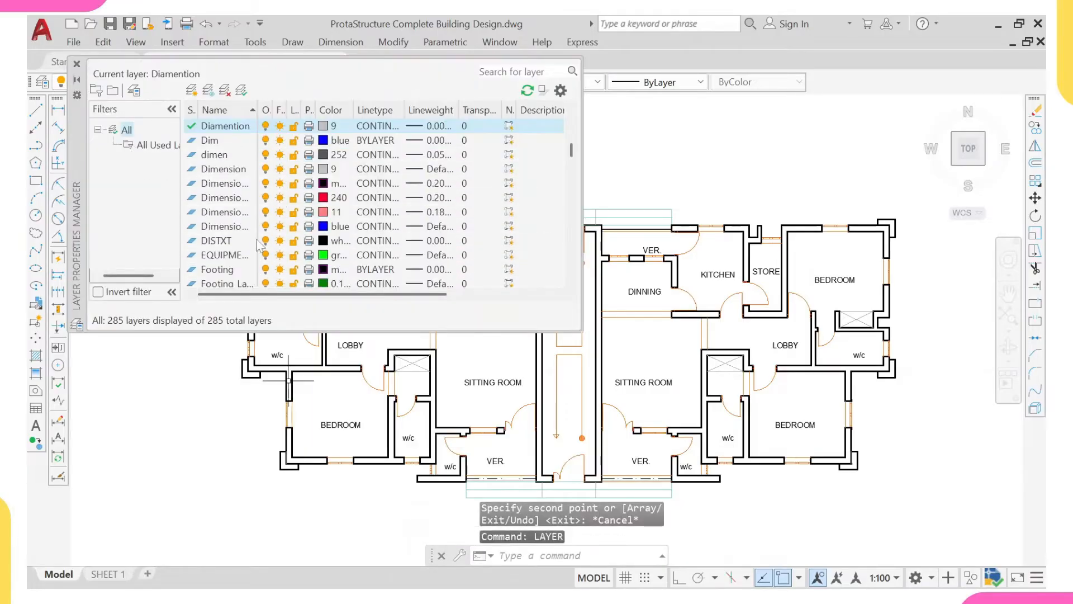
left_click(192, 90)
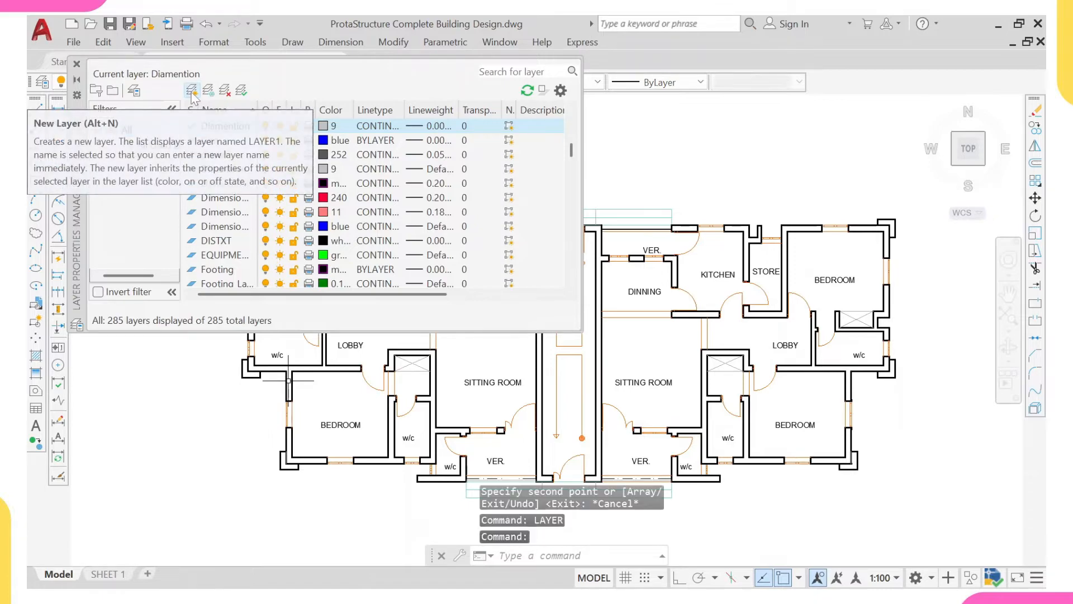
type("column")
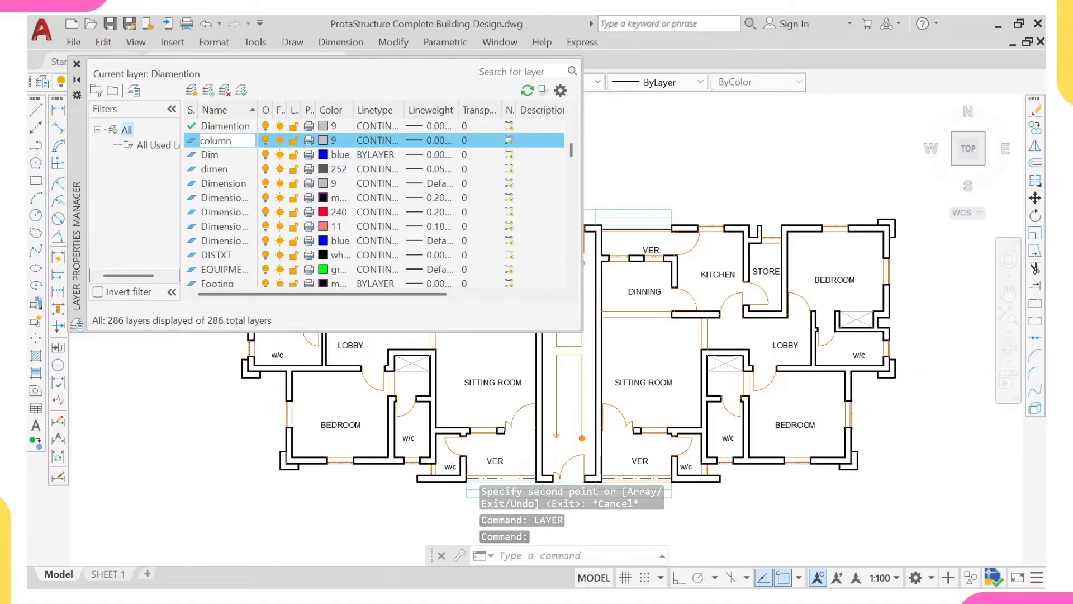
type(" y")
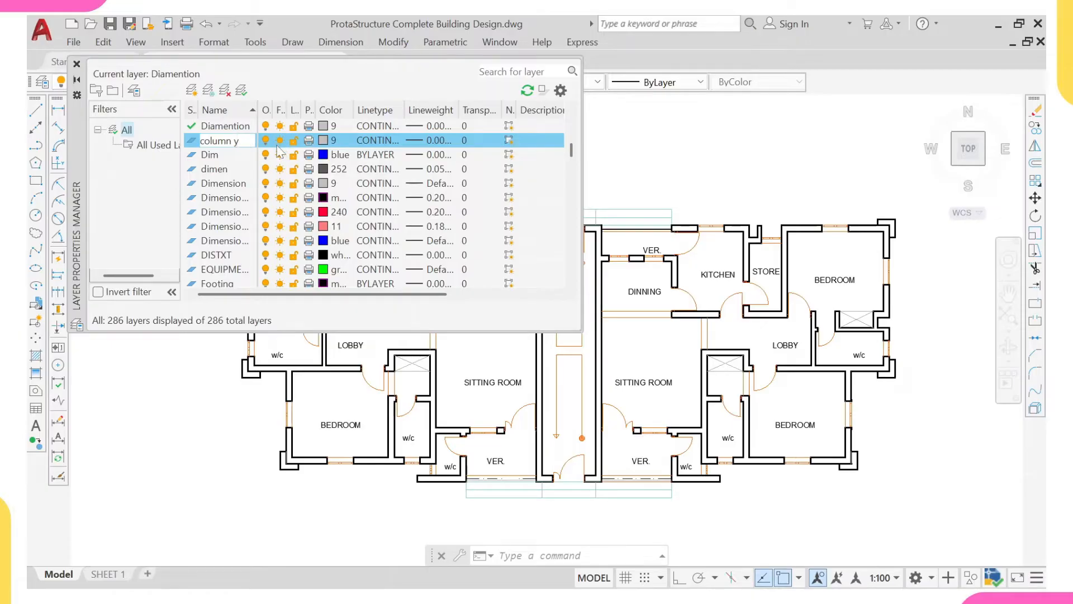
key("Return")
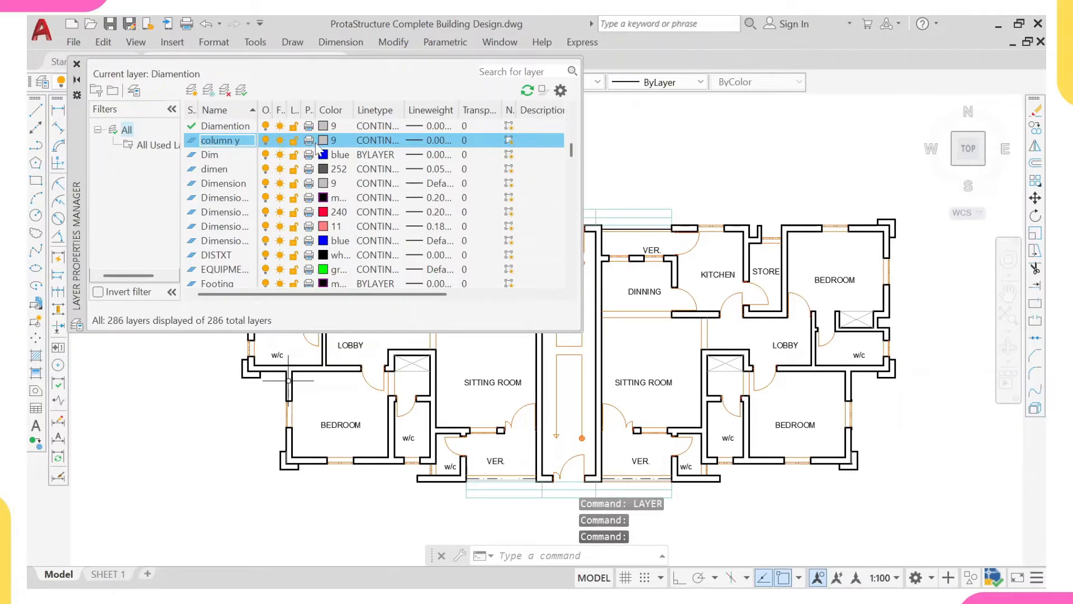
- Set the column y layer's color to green and its lineweight to 0.50 mm
left_click(323, 141)
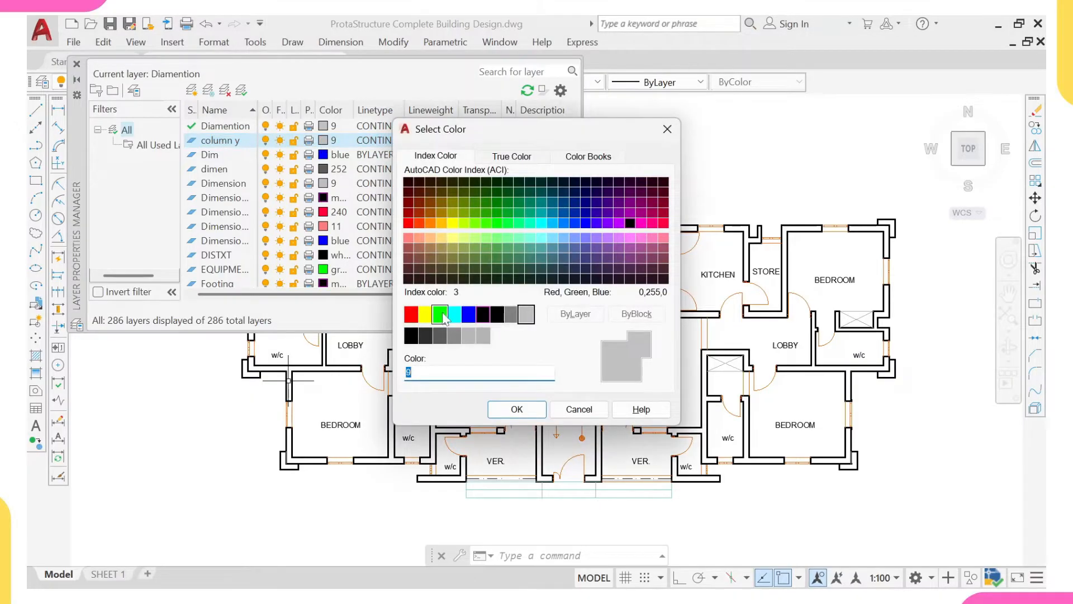
left_click(440, 315)
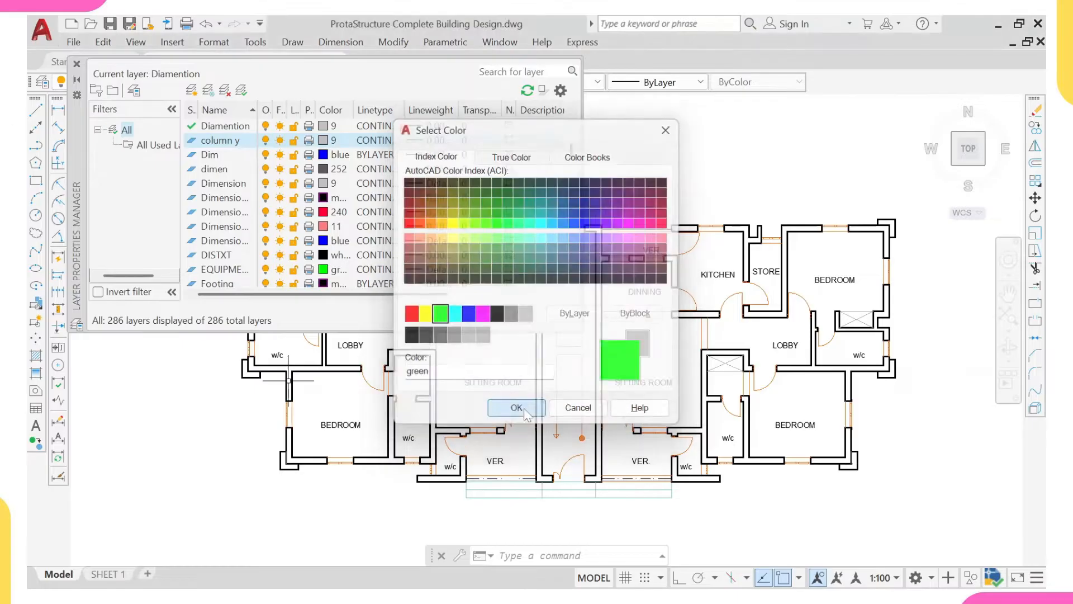
left_click(516, 408)
left_click(428, 140)
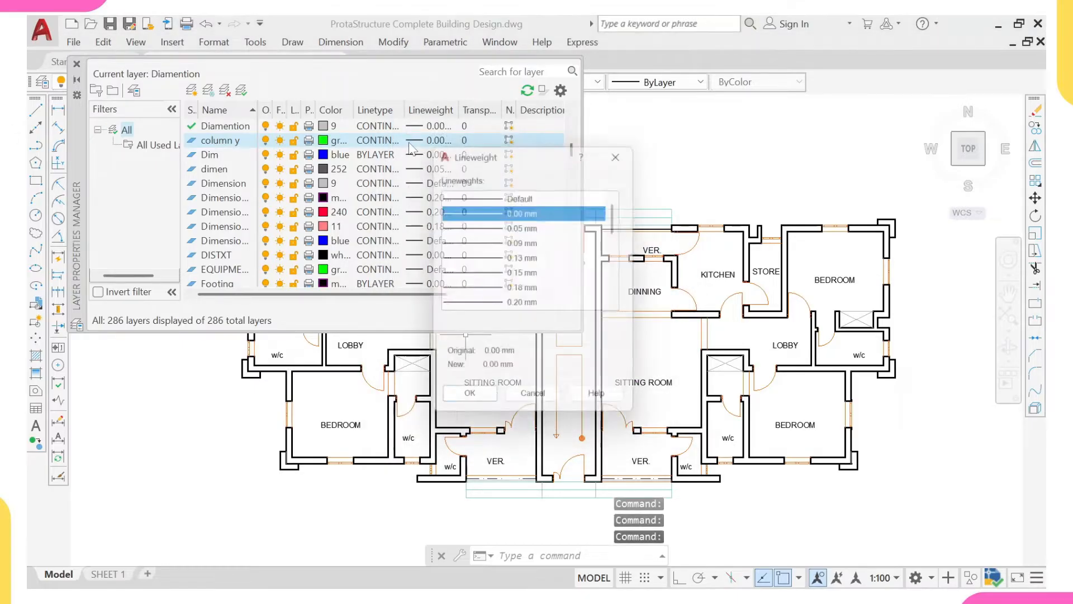
scroll(500, 270, "down", 2)
scroll(499, 271, "down", 2)
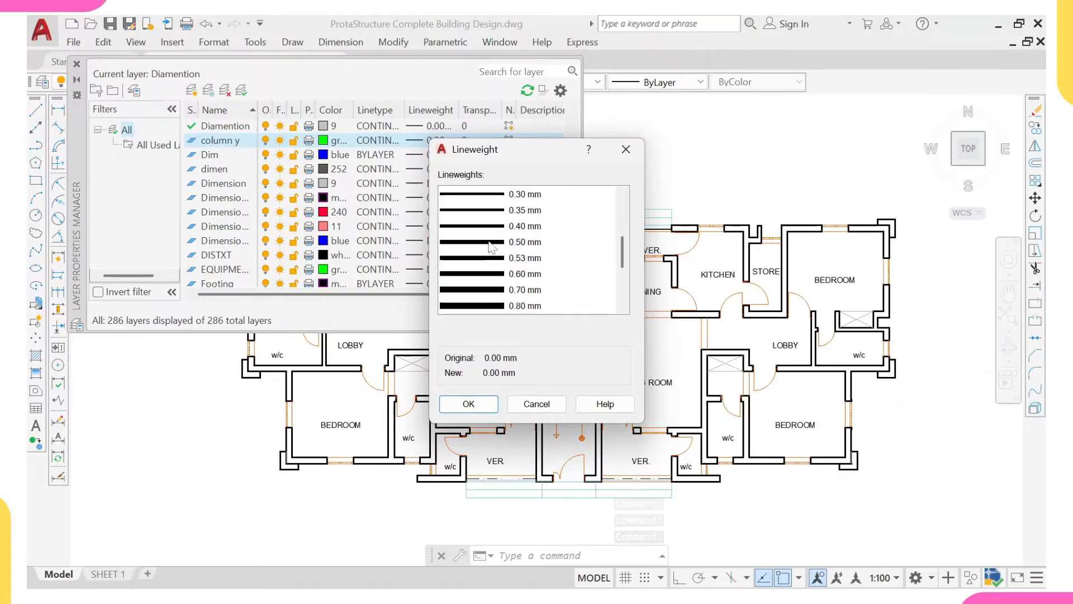
left_click(496, 244)
left_click(469, 404)
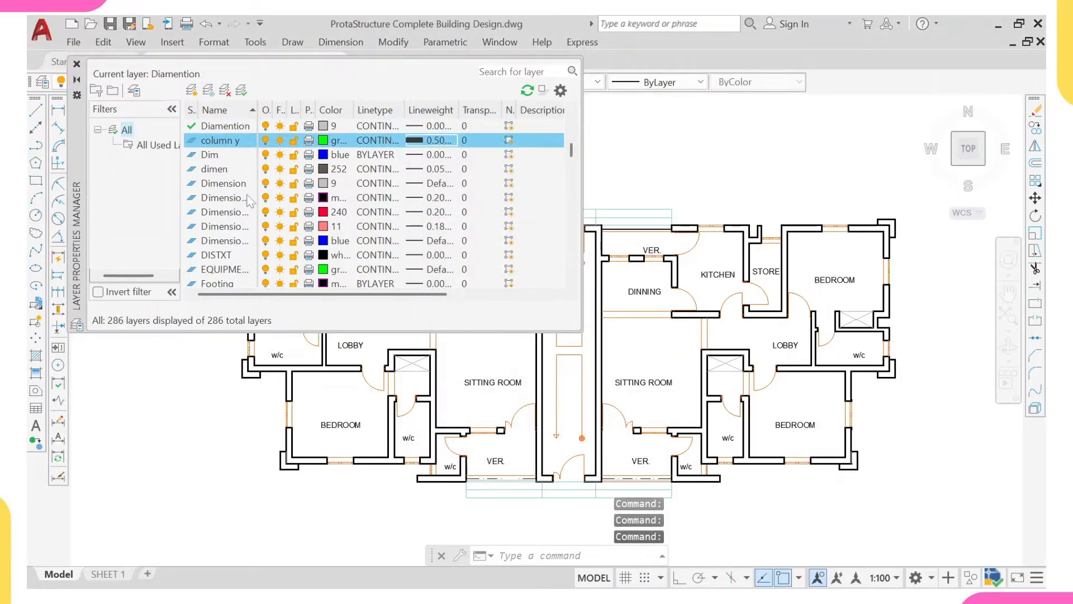
- Create another new layer named "grid y"
left_click(195, 91)
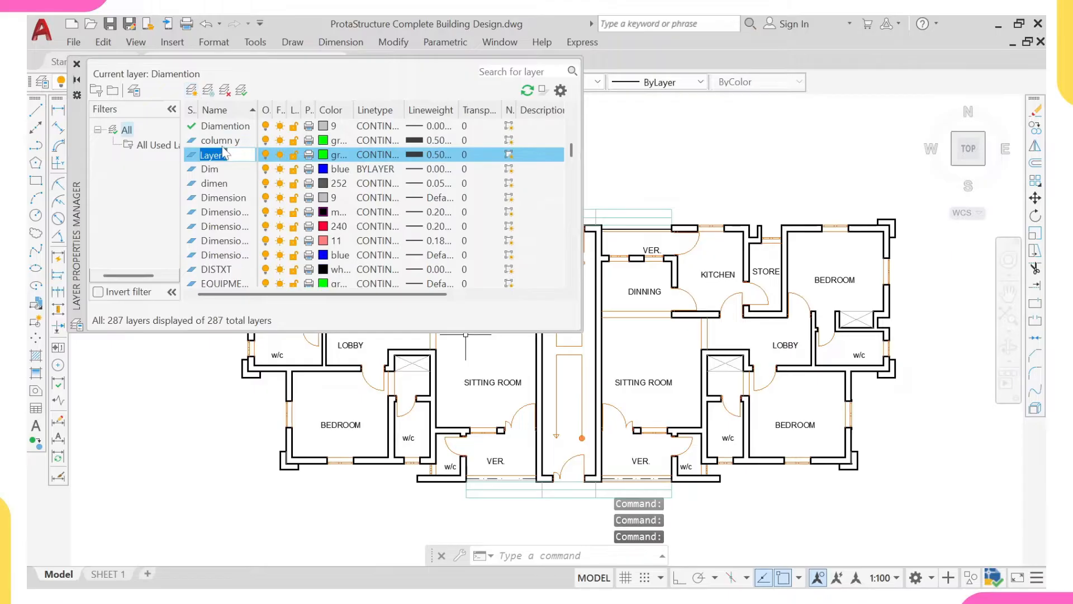
type("grid")
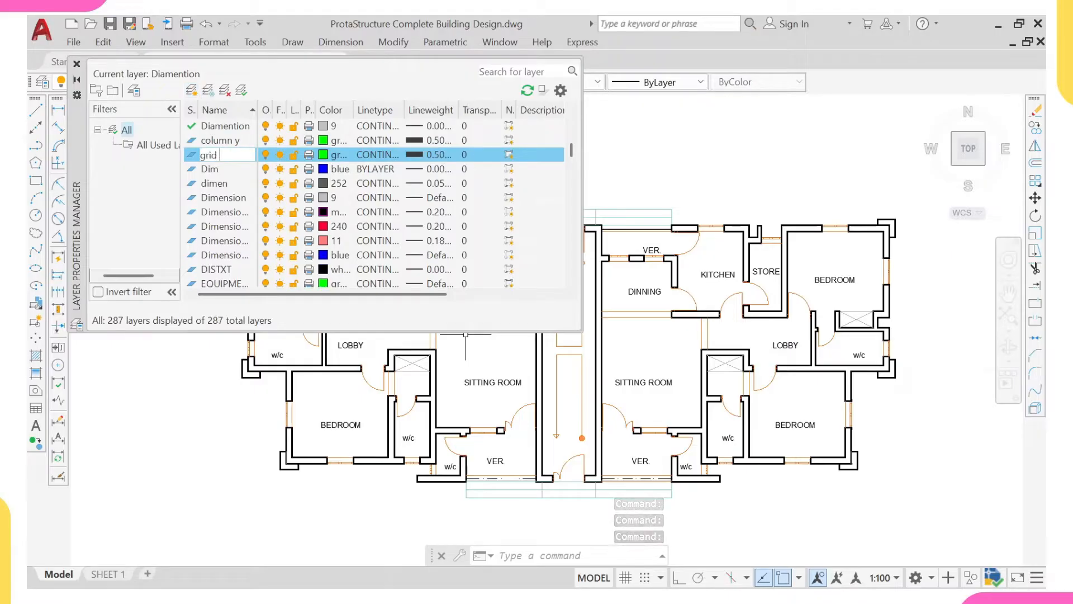
type(" y")
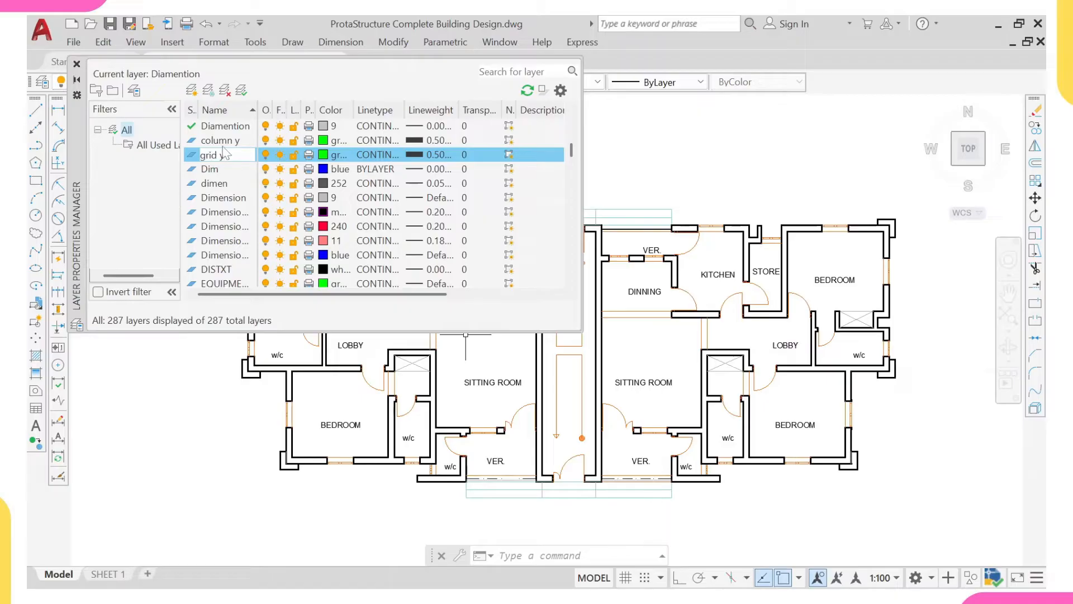
key("Return")
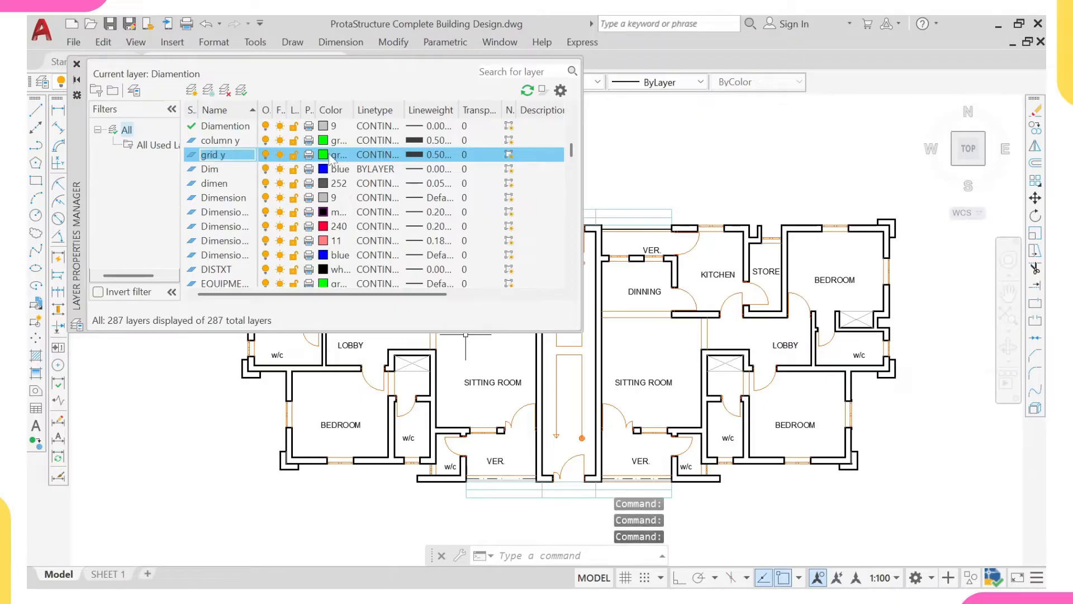
- Set the grid y layer's color to red and its lineweight to 0.00 mm, and close the layer properties
left_click(323, 155)
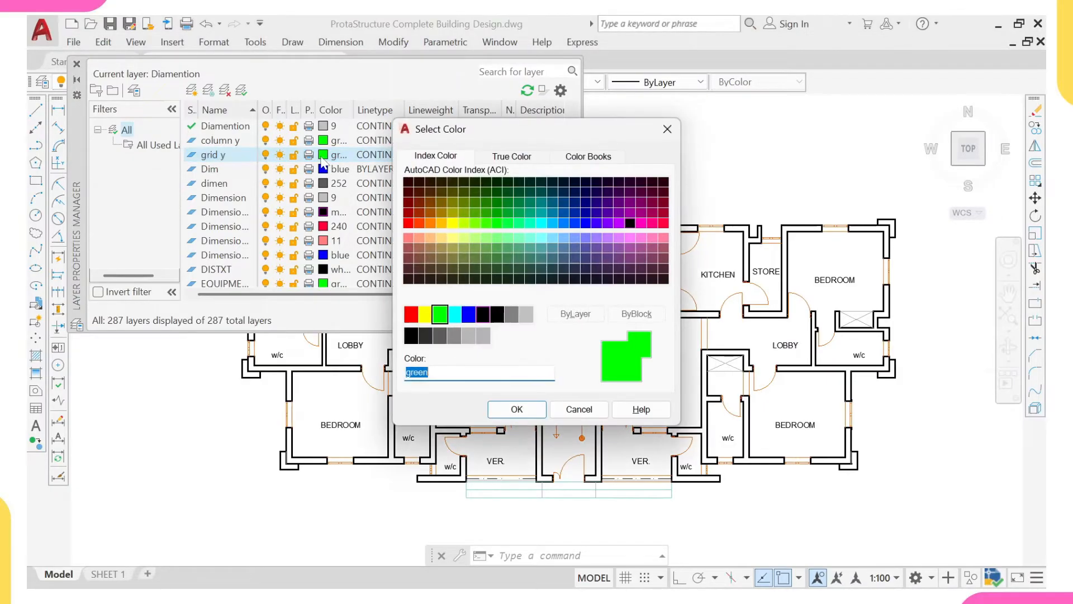
left_click(411, 314)
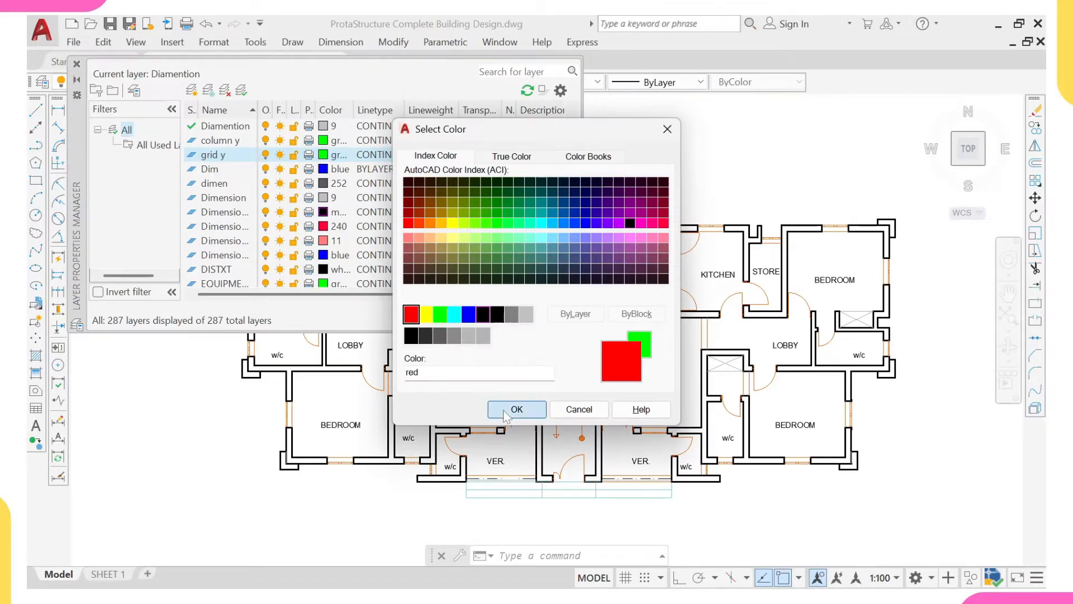
left_click(517, 409)
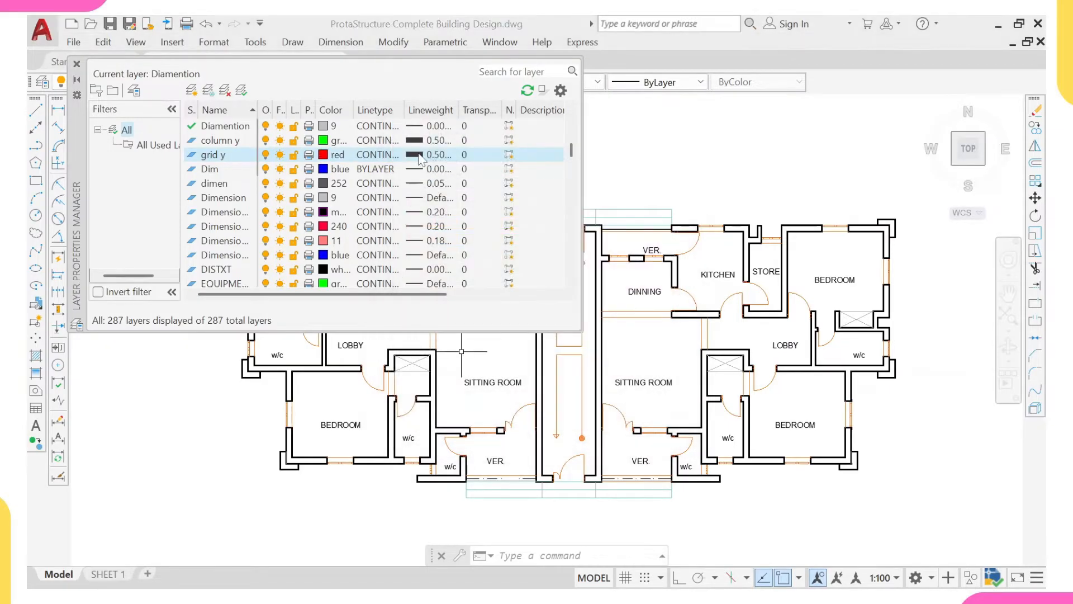
left_click(420, 157)
scroll(494, 225, "up", 2)
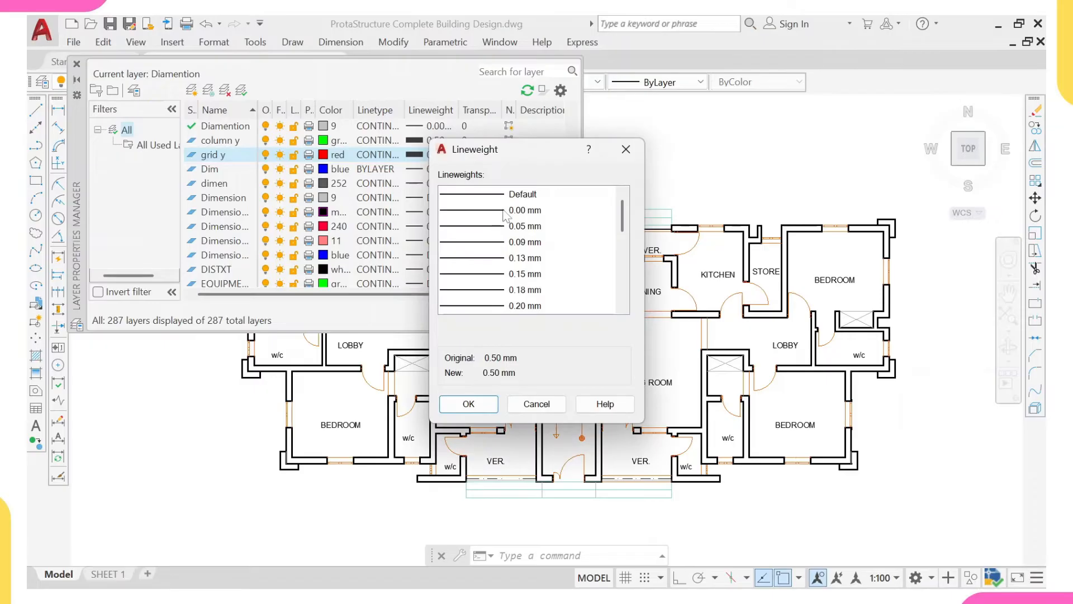
left_click(503, 211)
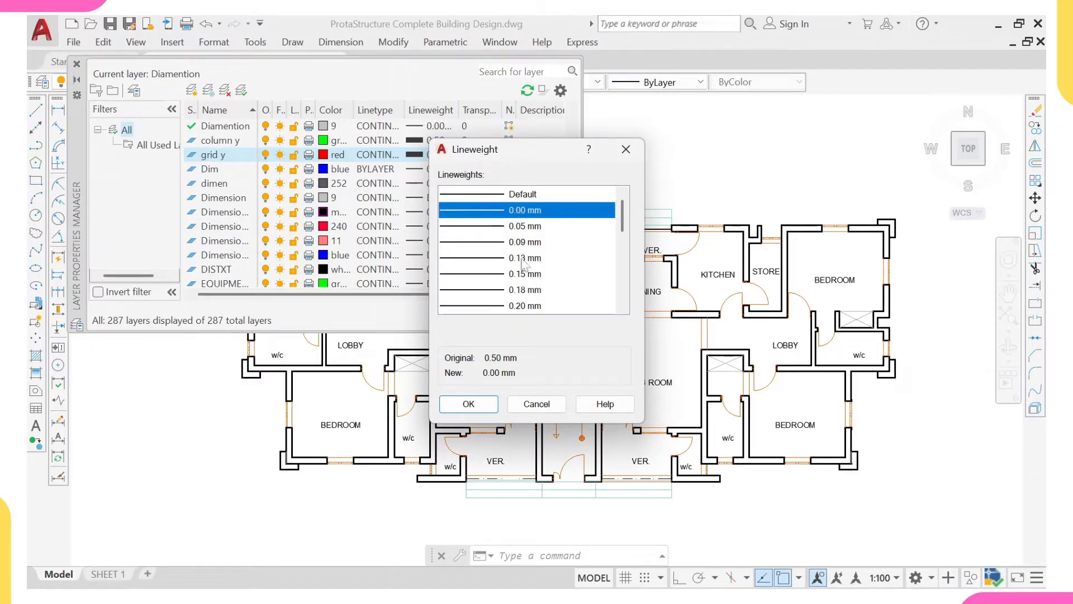
left_click(468, 403)
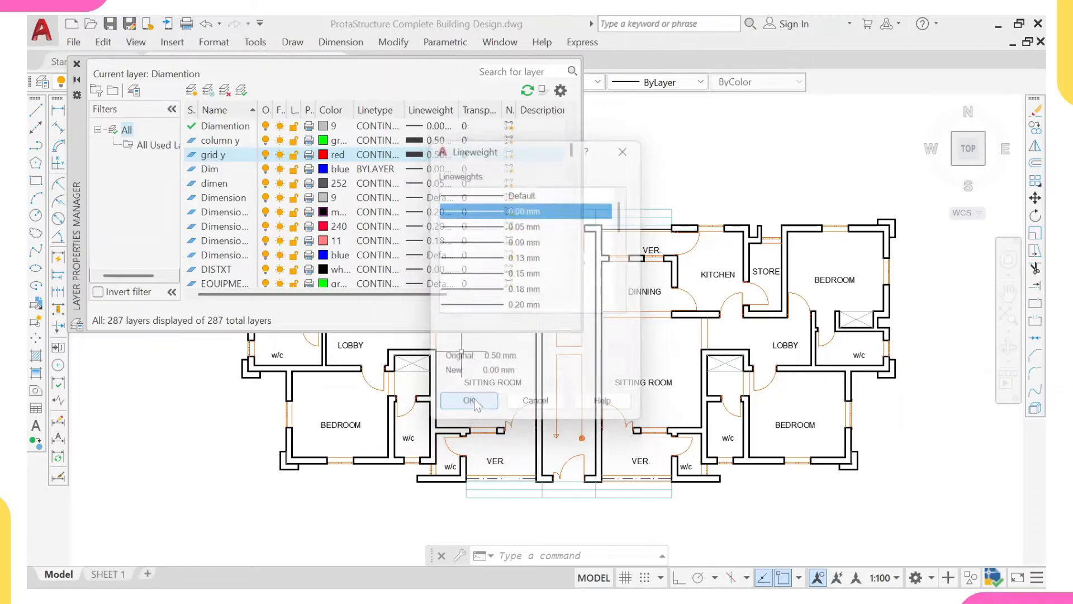
left_click(77, 64)
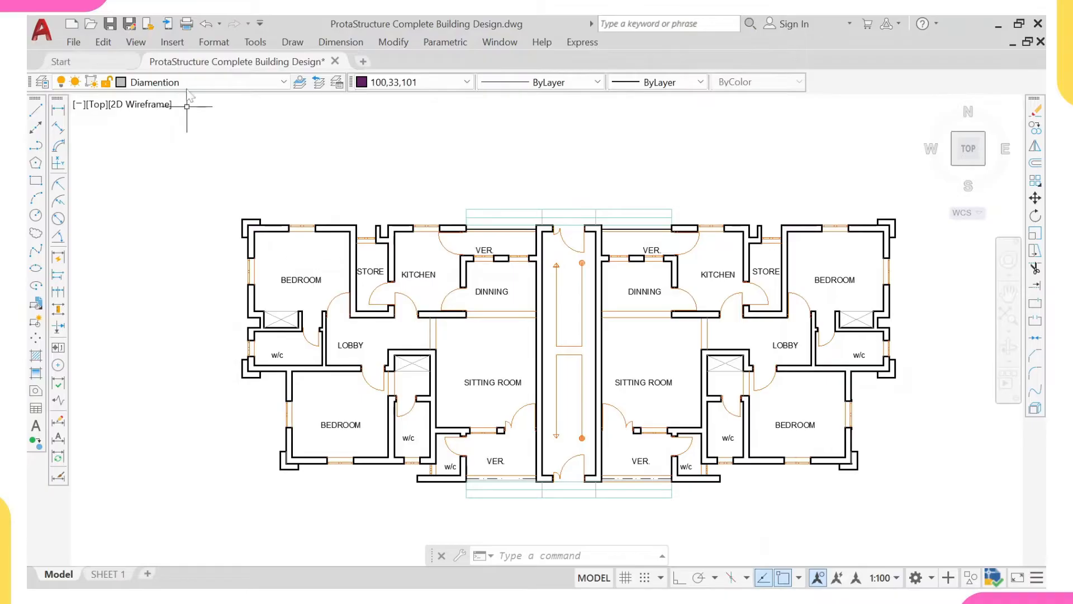
- Make grid y the current layer
left_click(201, 82)
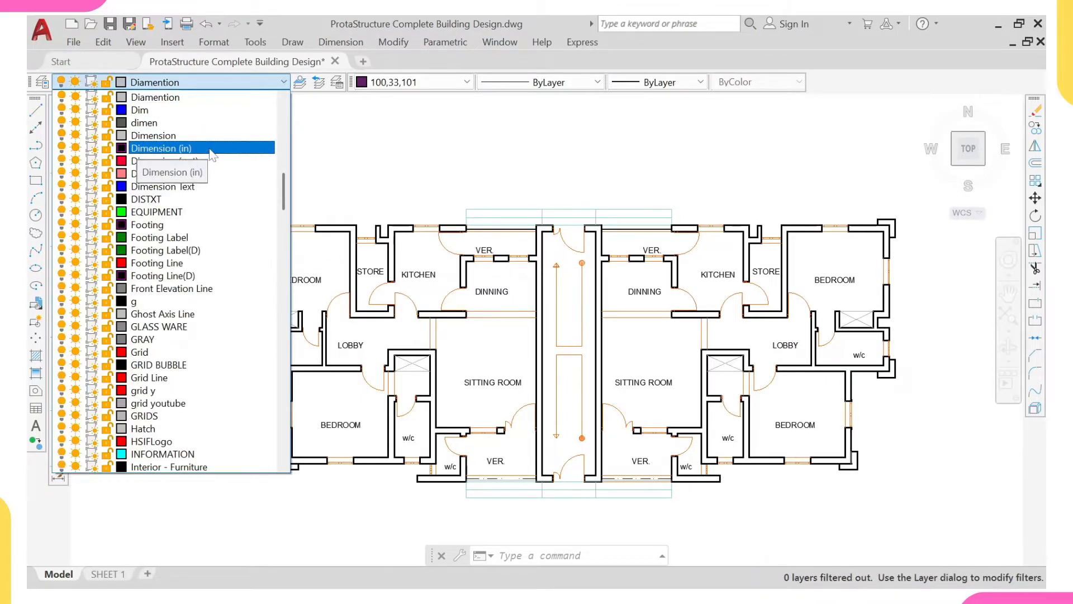
scroll(283, 192, "up", 3)
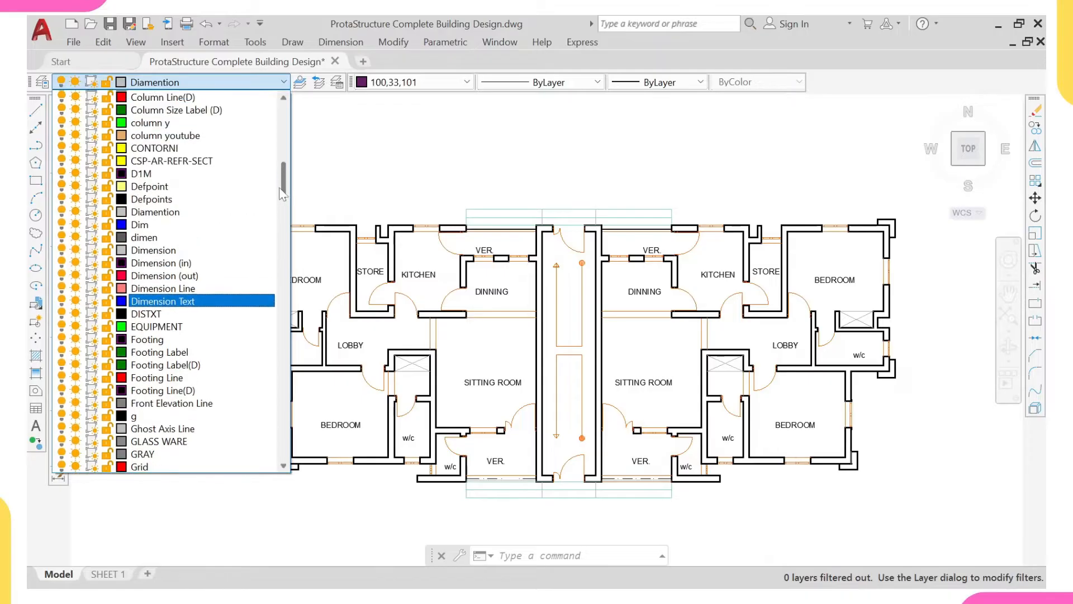
mouse_move(282, 190)
left_mouse_down()
mouse_move(283, 138)
mouse_move(293, 206)
left_mouse_up()
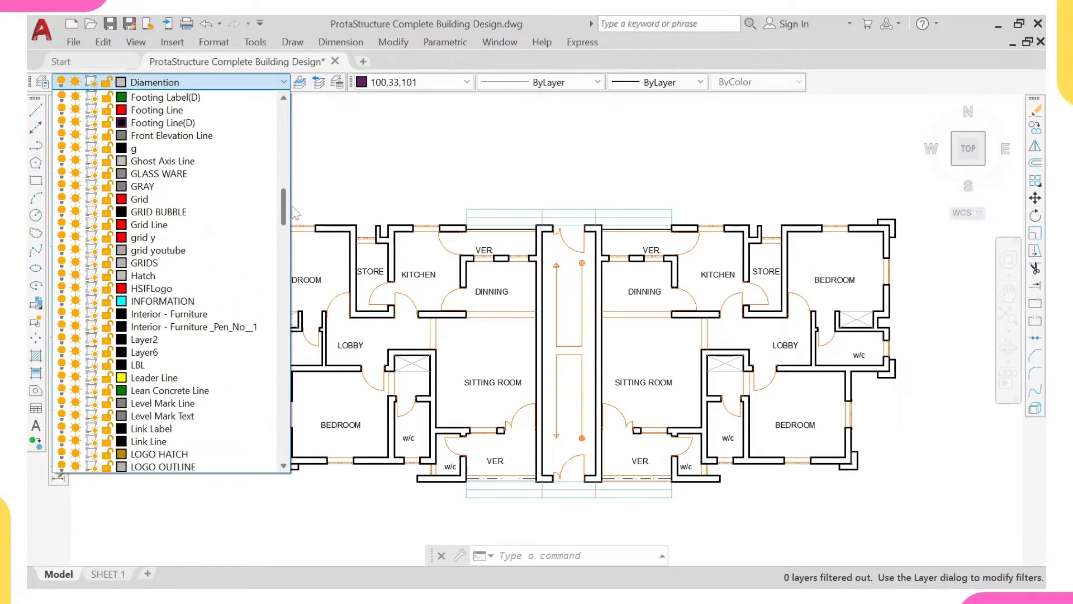
scroll(152, 248, "down", 1)
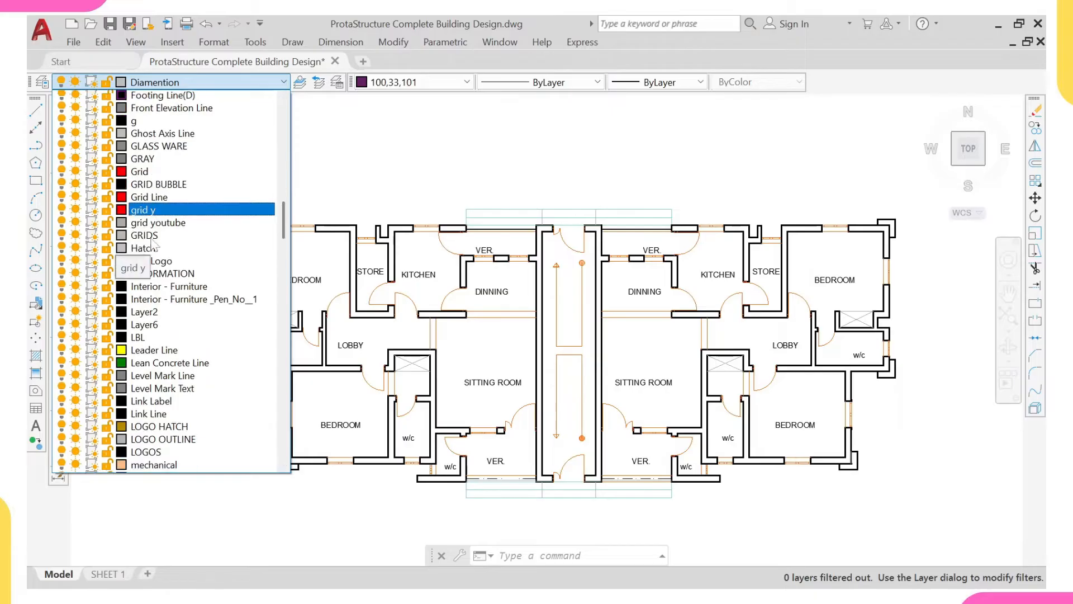
left_click(229, 209)
- With Ortho on, draw a short vertical helper line across the top wall near the upper-left bedroom's outer corner
scroll(233, 207, "up", 6)
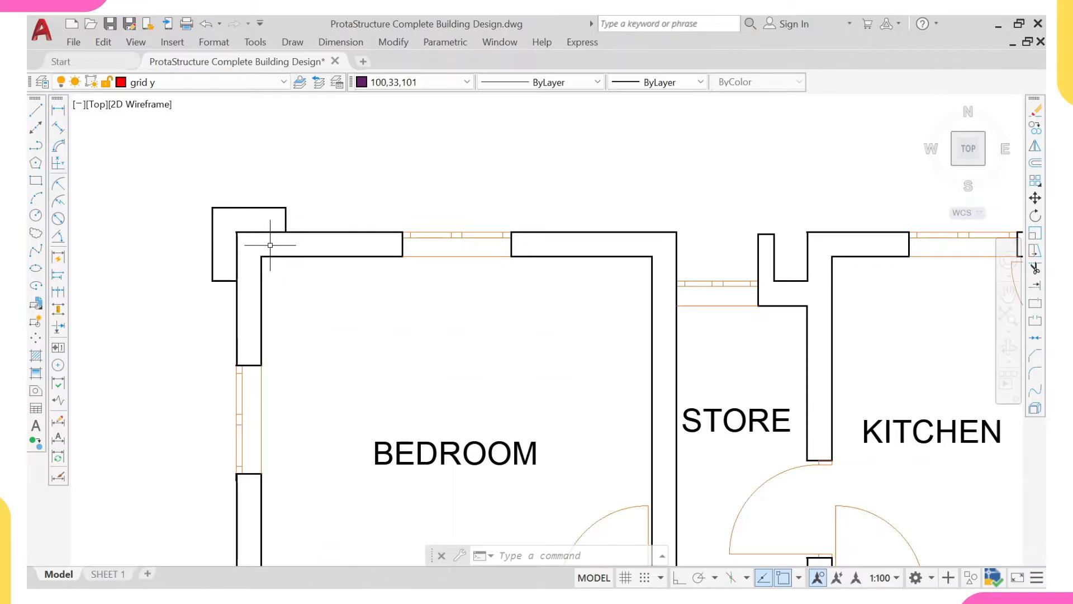
scroll(268, 250, "up", 2)
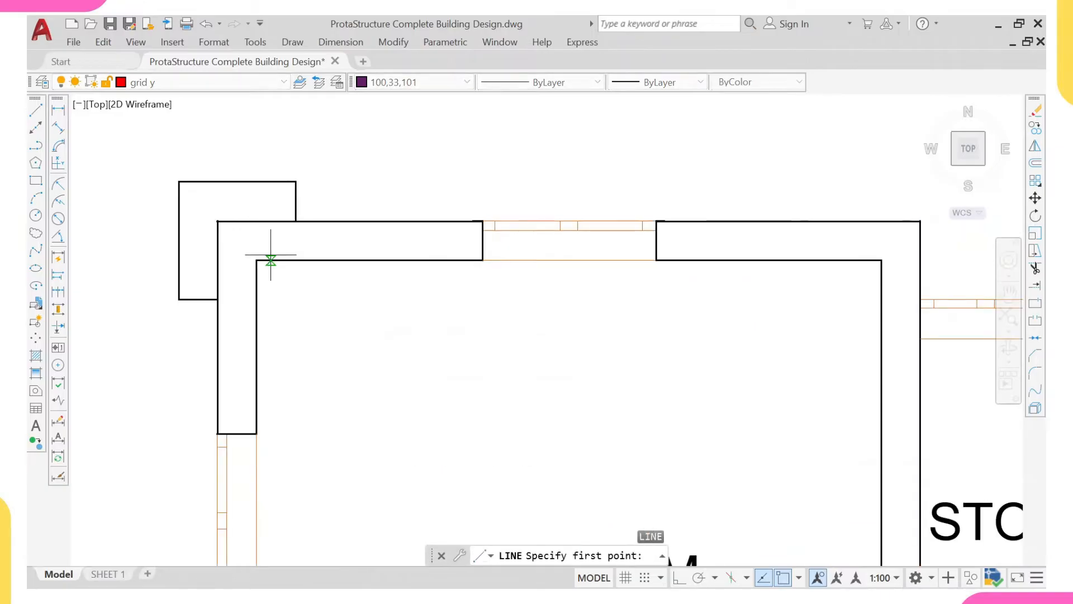
left_click(280, 260)
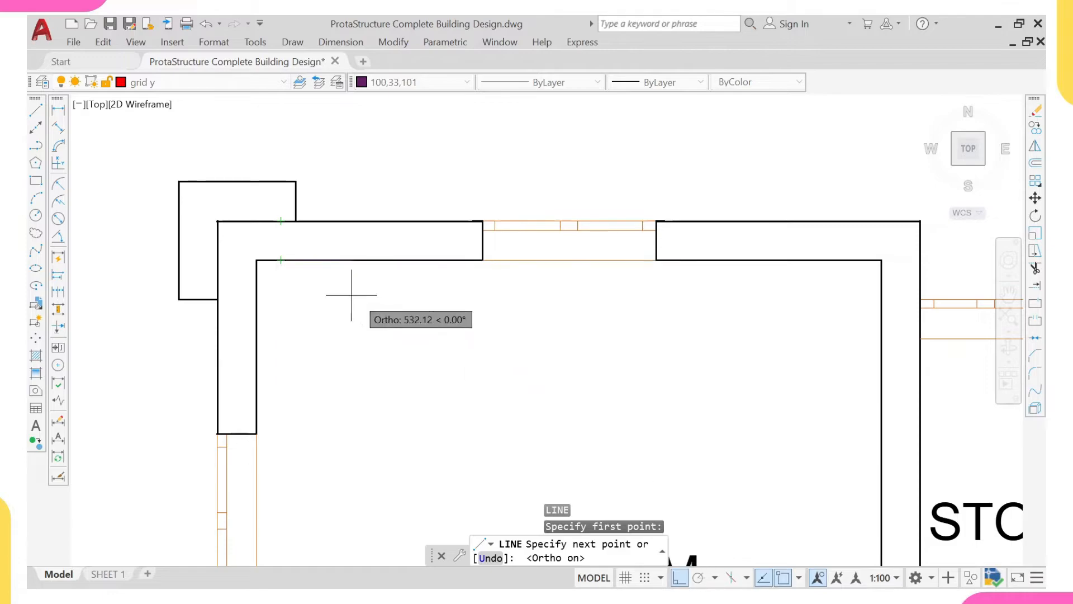
scroll(279, 222, "up", 2)
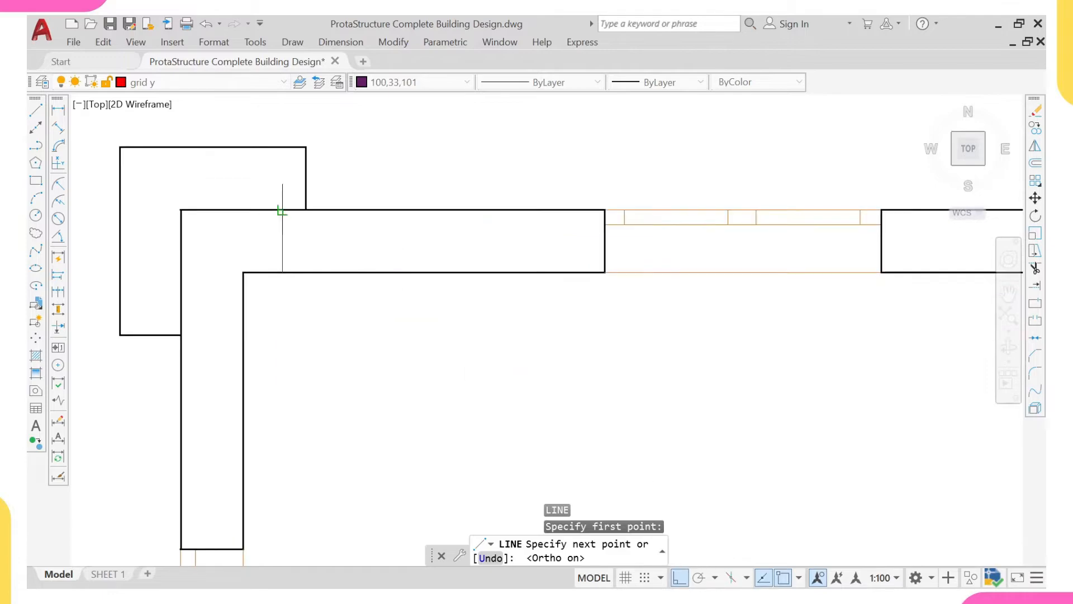
left_click(283, 210)
key("Escape")
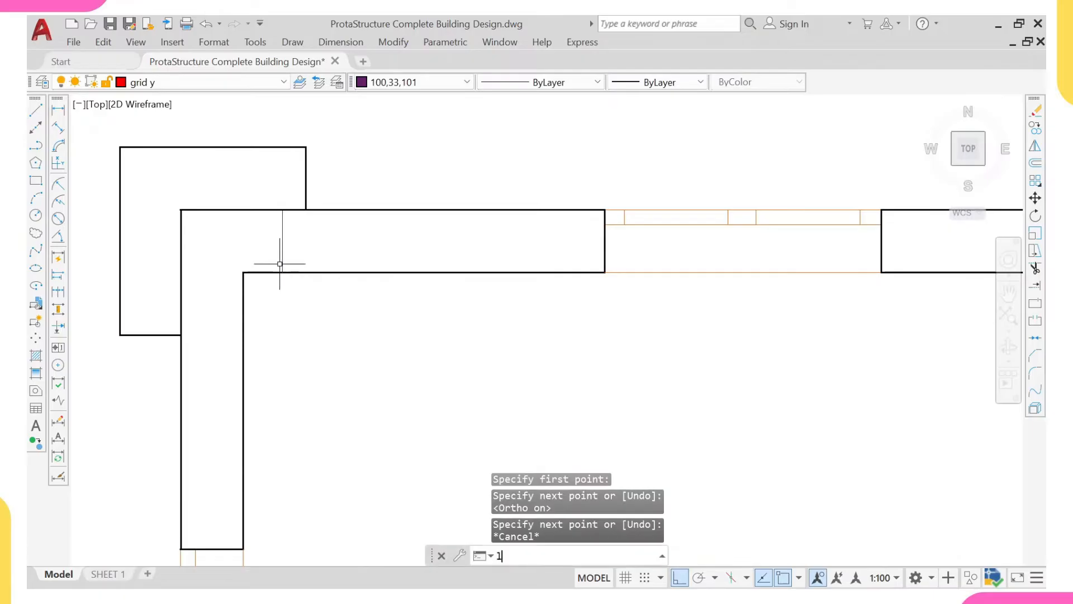
- Draw a short horizontal helper line across the left wall just below the same bedroom corner
type("l")
key("Return")
left_click(243, 281)
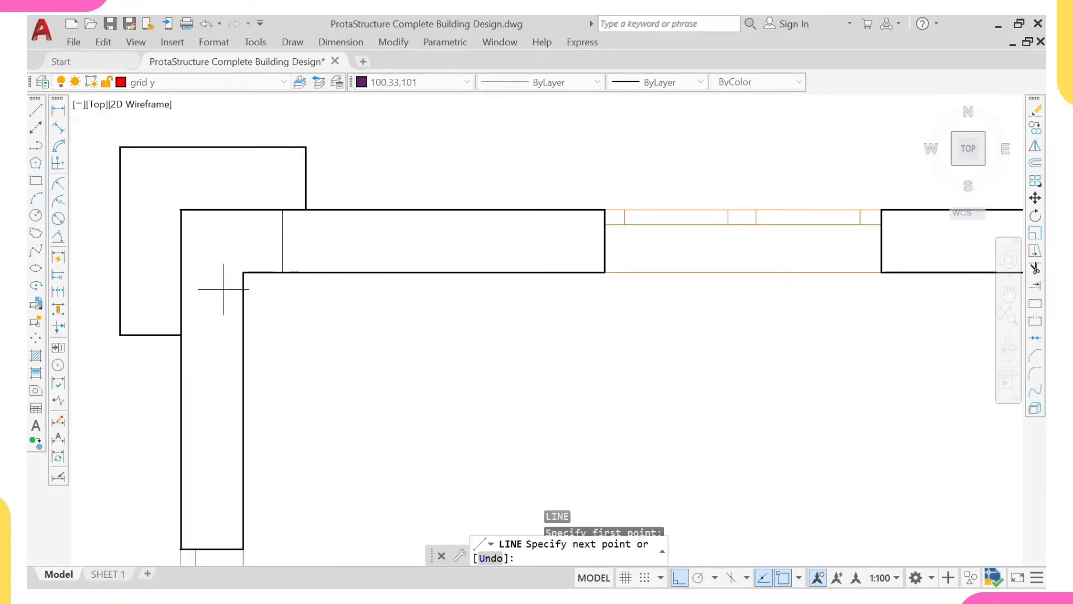
key("Escape")
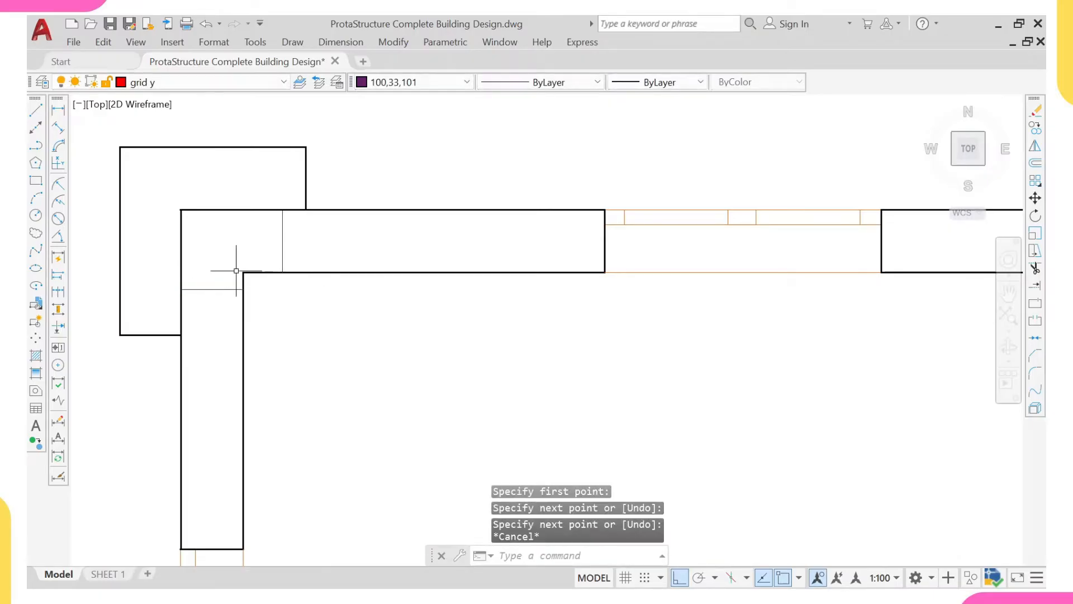
- Place a vertical construction line through the midpoint of the helper line across the left wall
scroll(264, 257, "up", 2)
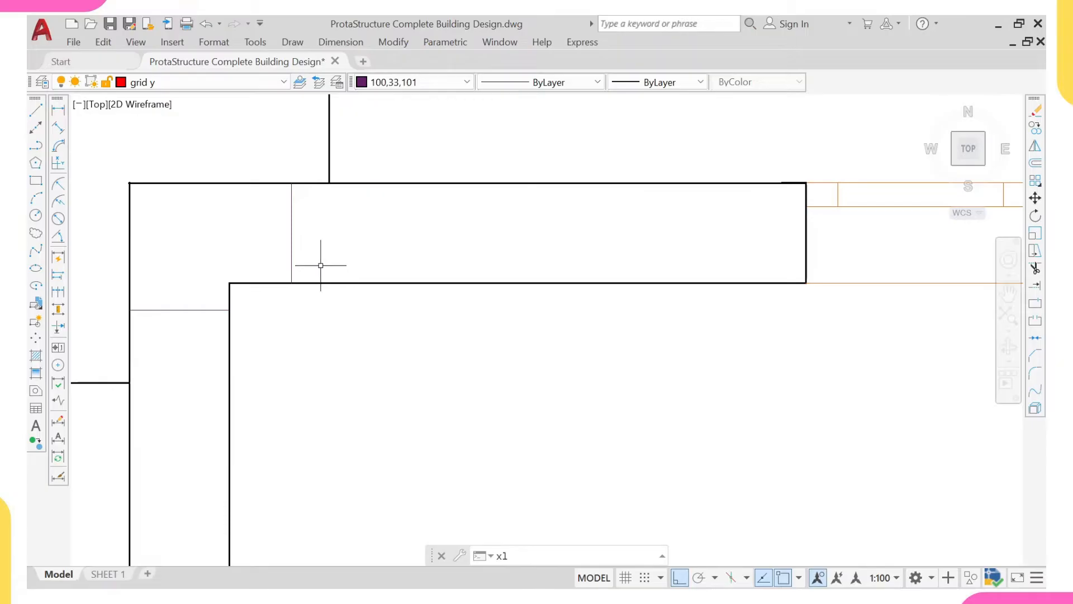
key("Return")
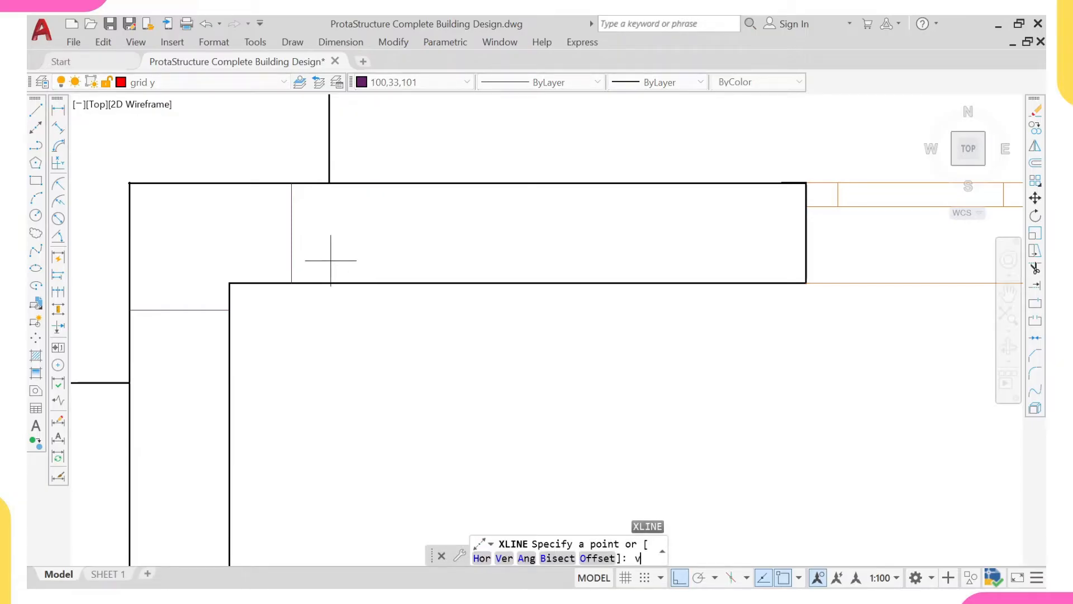
type("v")
key("Return")
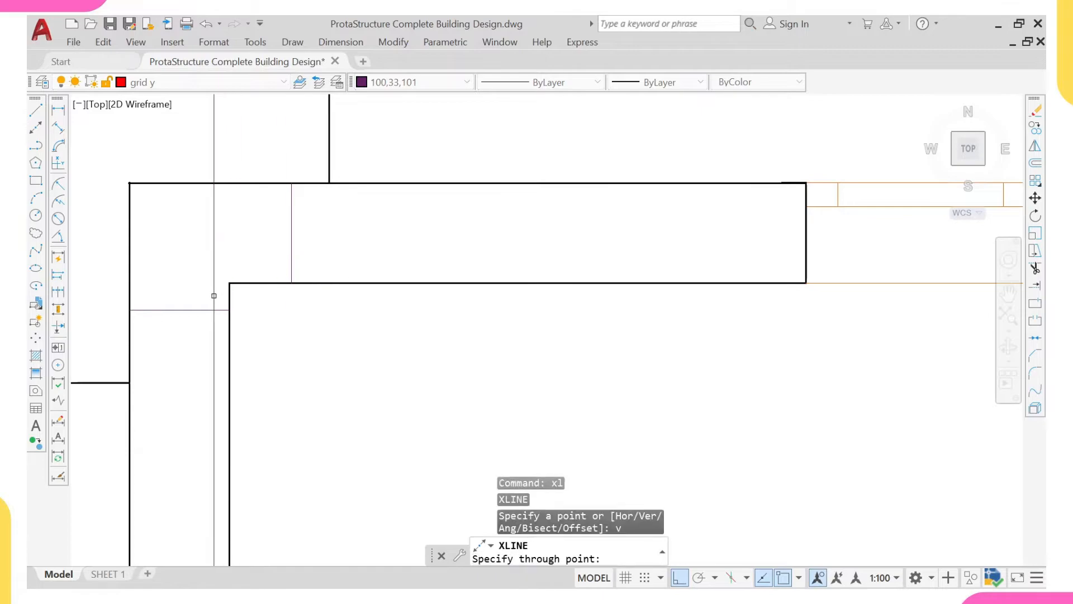
left_click(180, 310)
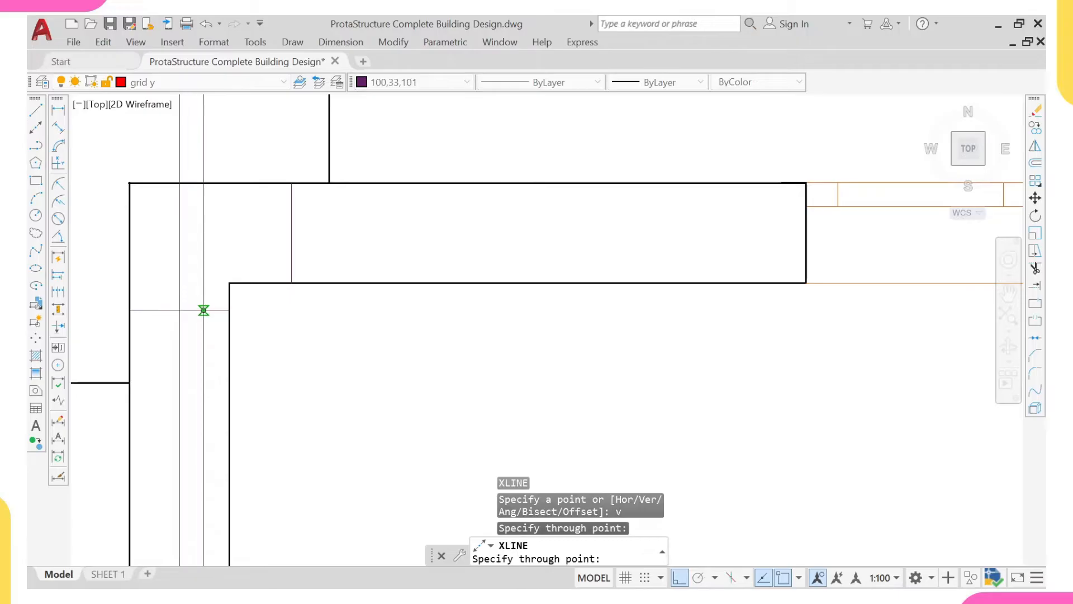
key("Escape")
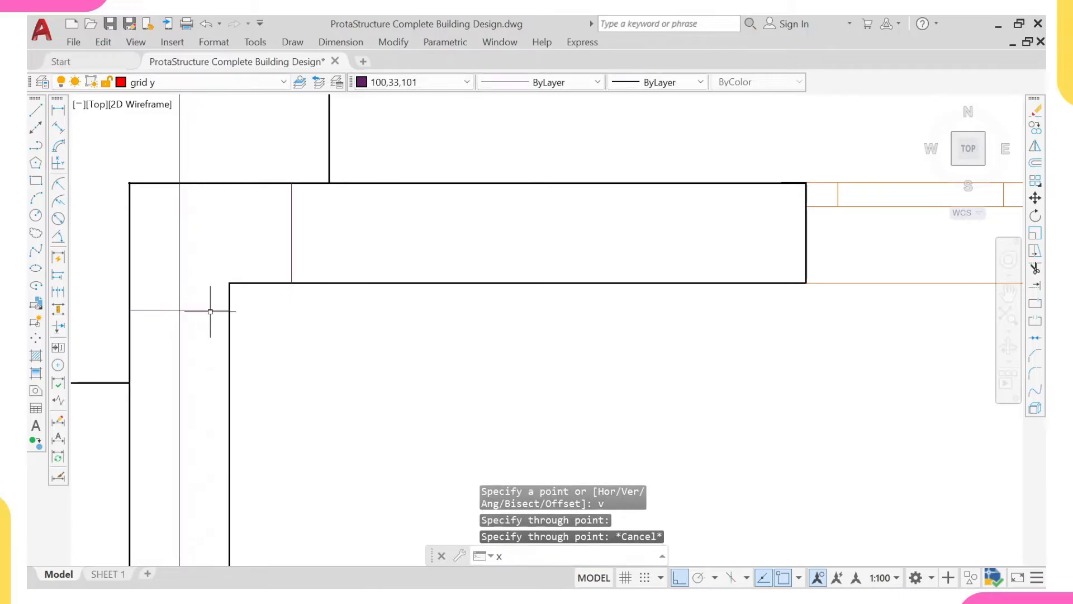
- Place a horizontal construction line through the midpoint of the helper line across the top wall
key("Return")
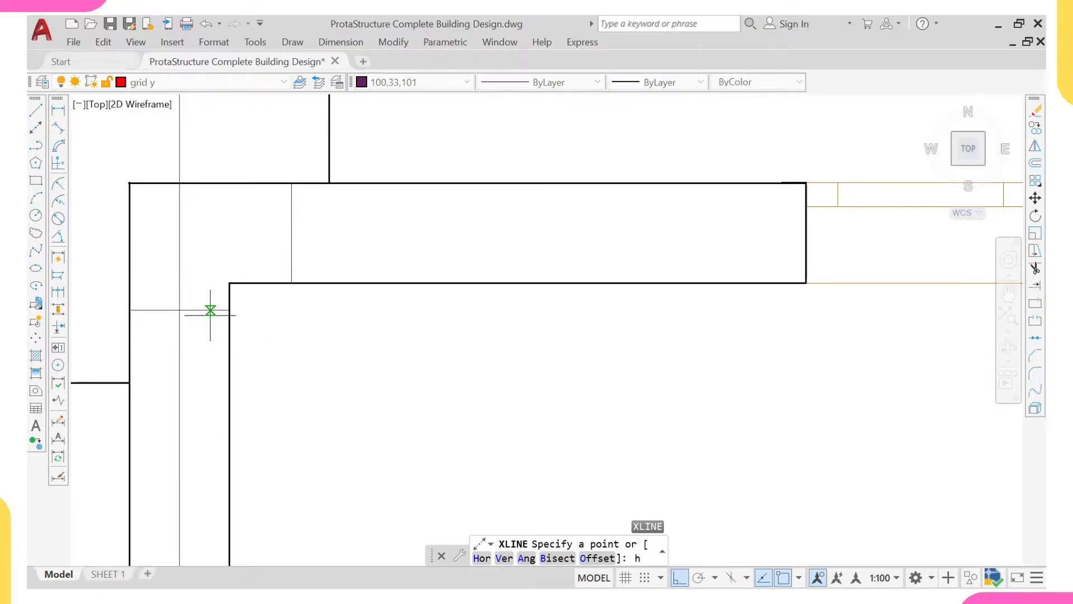
key("Return")
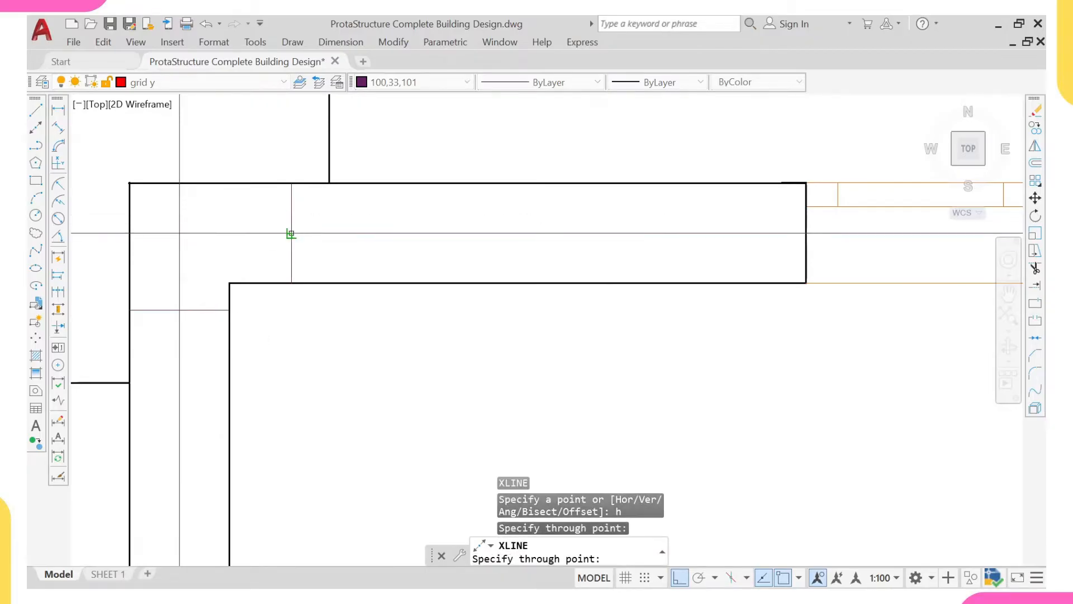
key("Escape")
- Erase the two short helper lines across the top and left walls
left_click(304, 255)
left_click(274, 264)
left_click(222, 289)
left_click(215, 330)
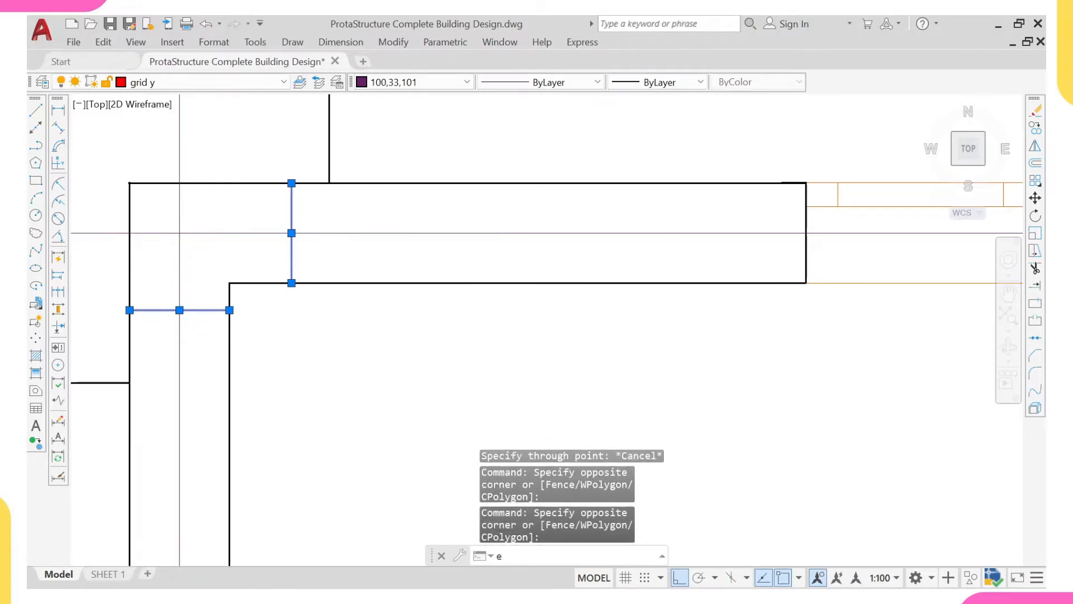
key("Return")
- Examine how the two construction lines run across the floor plan and the neighbouring drawings
scroll(221, 291, "down", 8)
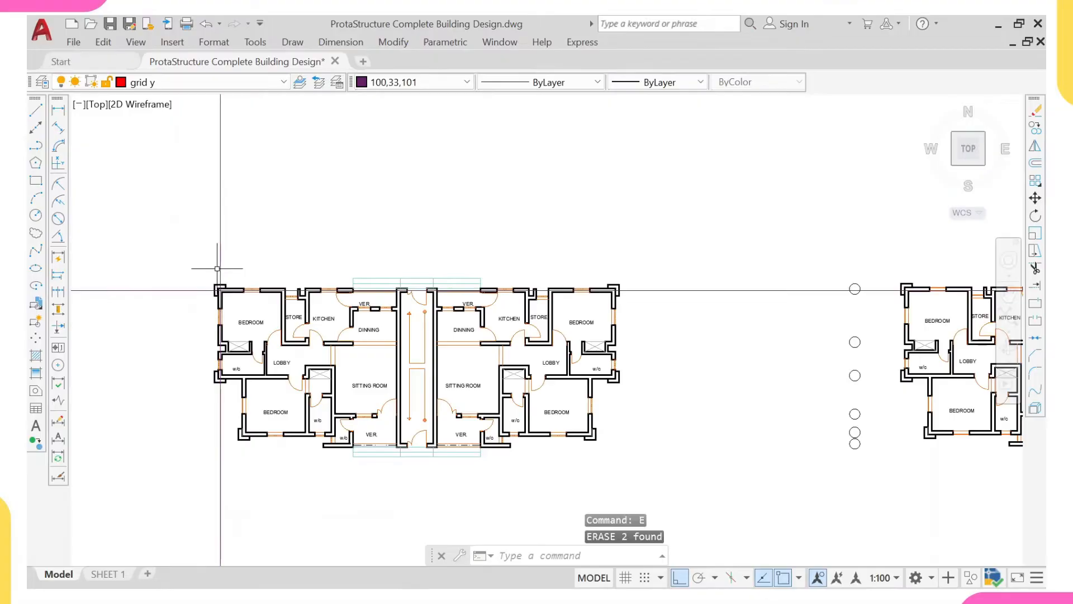
scroll(223, 273, "down", 6)
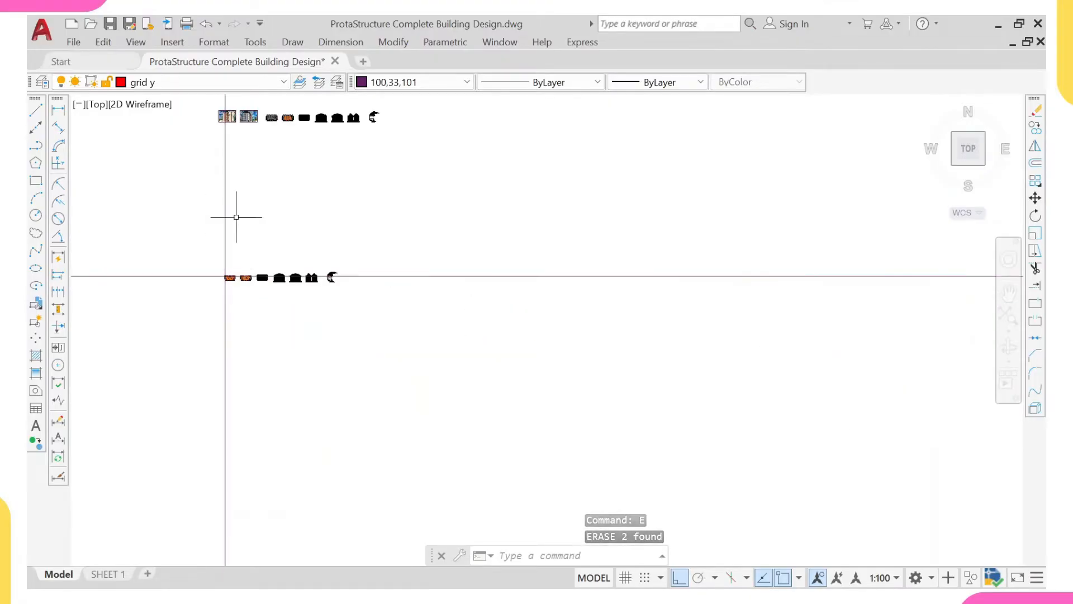
scroll(272, 194, "down", 6)
scroll(267, 190, "up", 5)
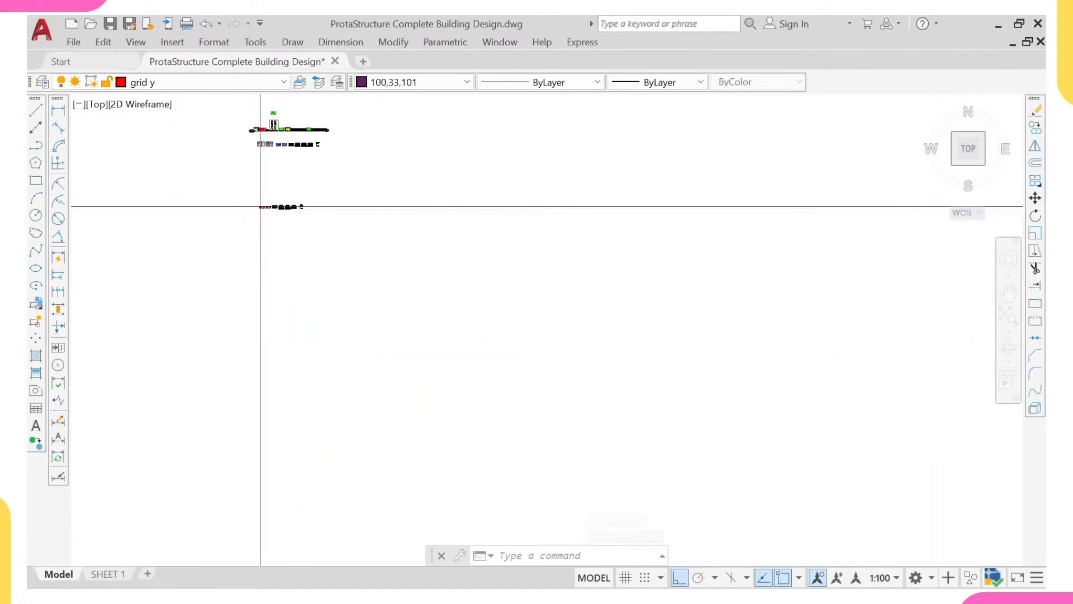
middle_click_drag(245, 186, 283, 250)
scroll(287, 233, "up", 5)
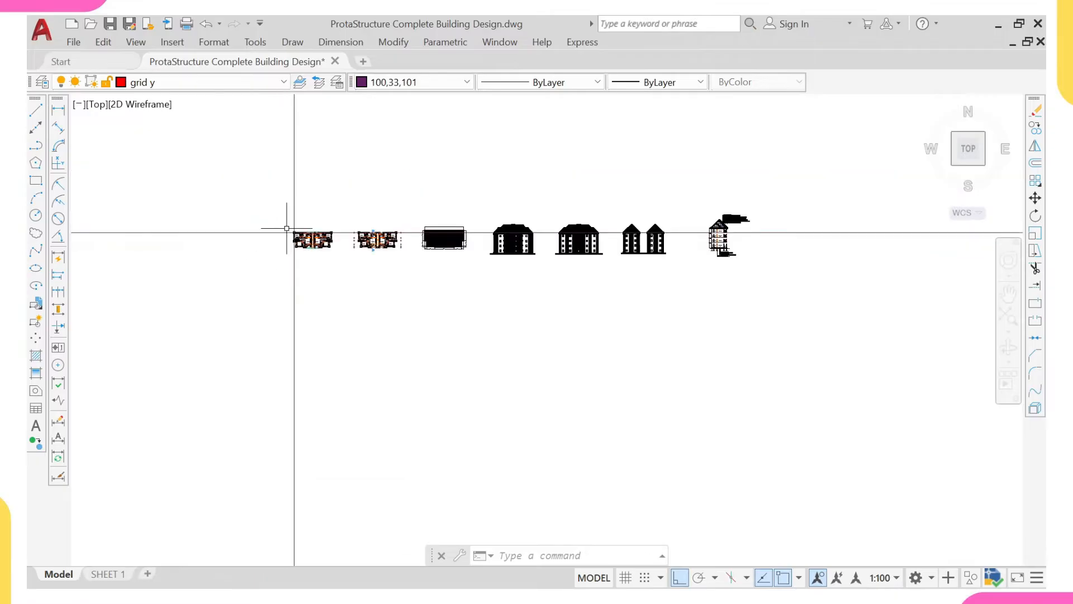
scroll(260, 230, "up", 6)
scroll(283, 240, "up", 4)
scroll(306, 193, "down", 7)
scroll(395, 241, "down", 2)
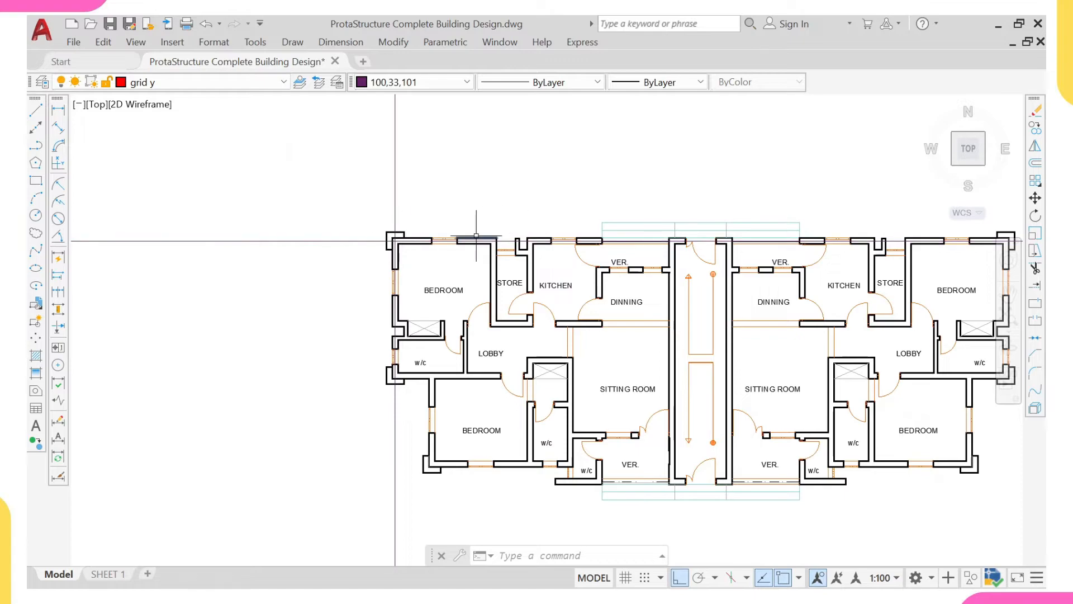
middle_click_drag(395, 241, 185, 225)
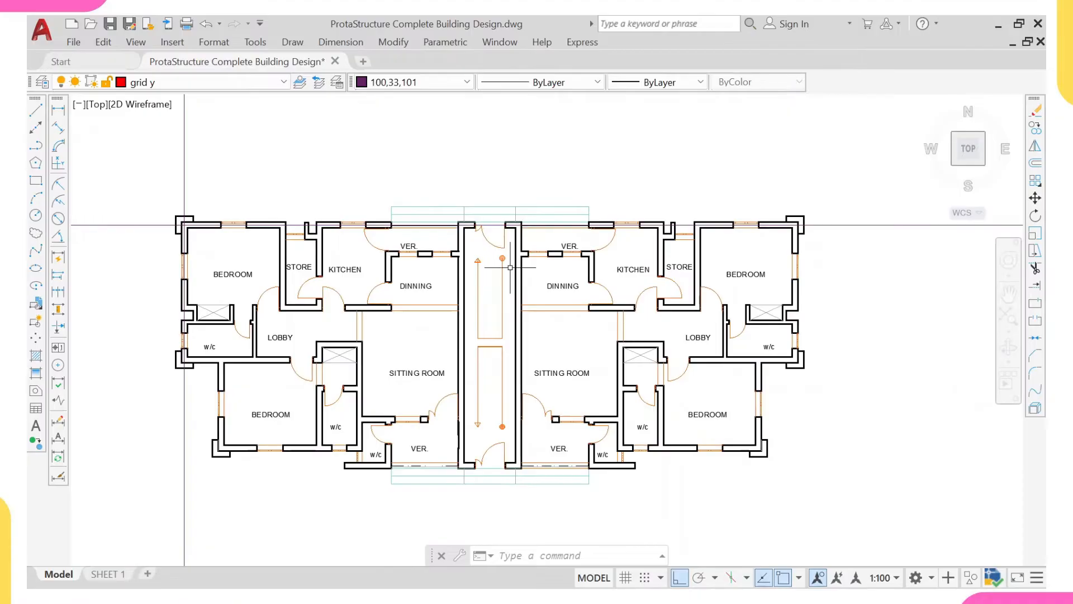
middle_click_drag(213, 241, 555, 270)
- Copy the vertical gridline from the inner corner of the plan's top-left walls onto the left unit's wall between bedroom and store
scroll(429, 249, "up", 10)
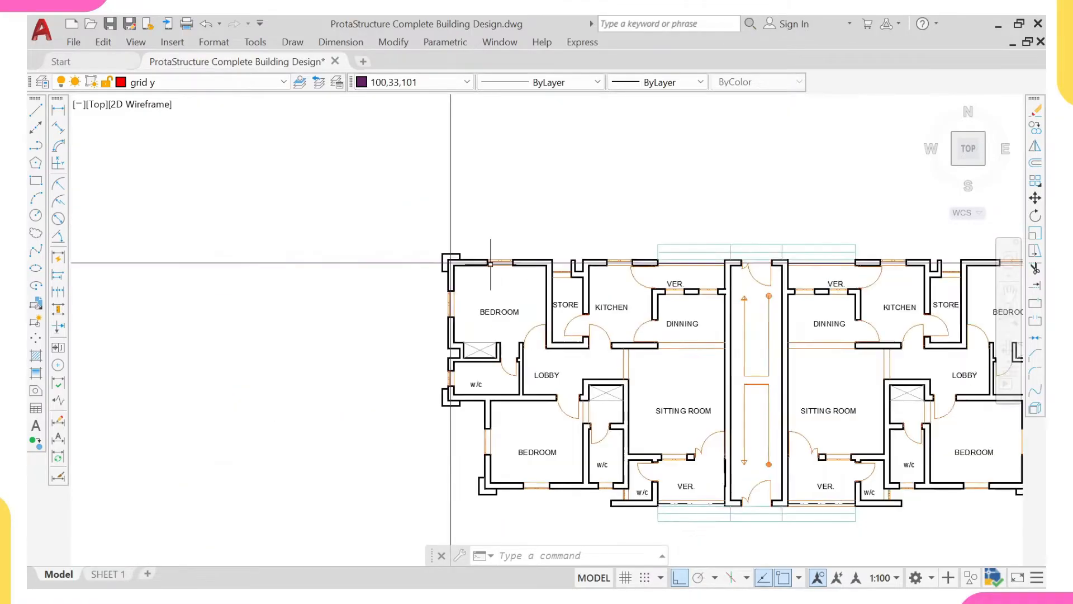
left_click(400, 242)
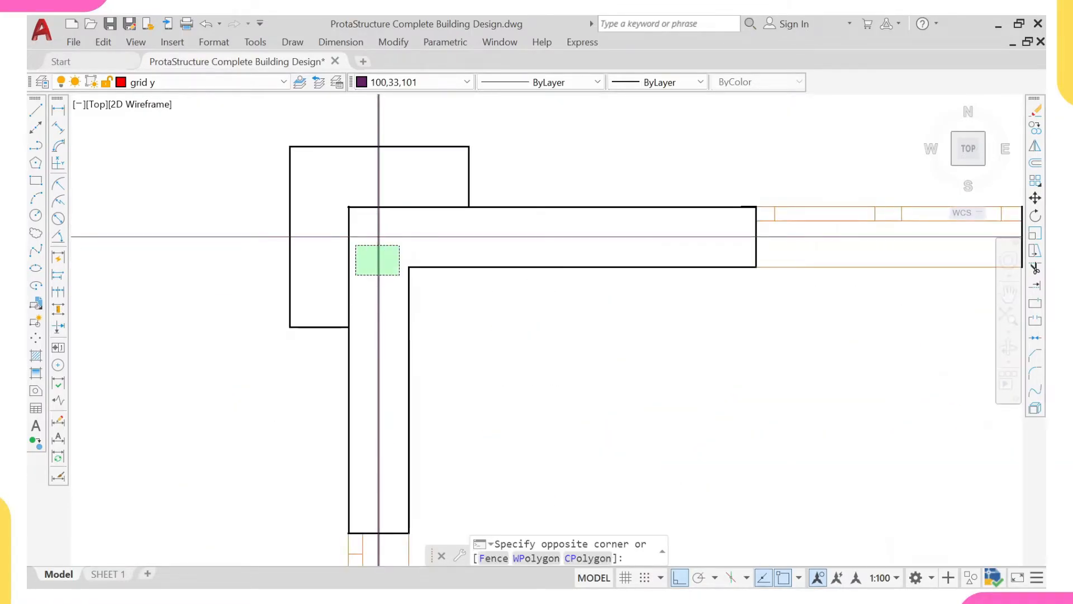
left_click(360, 274)
type("c")
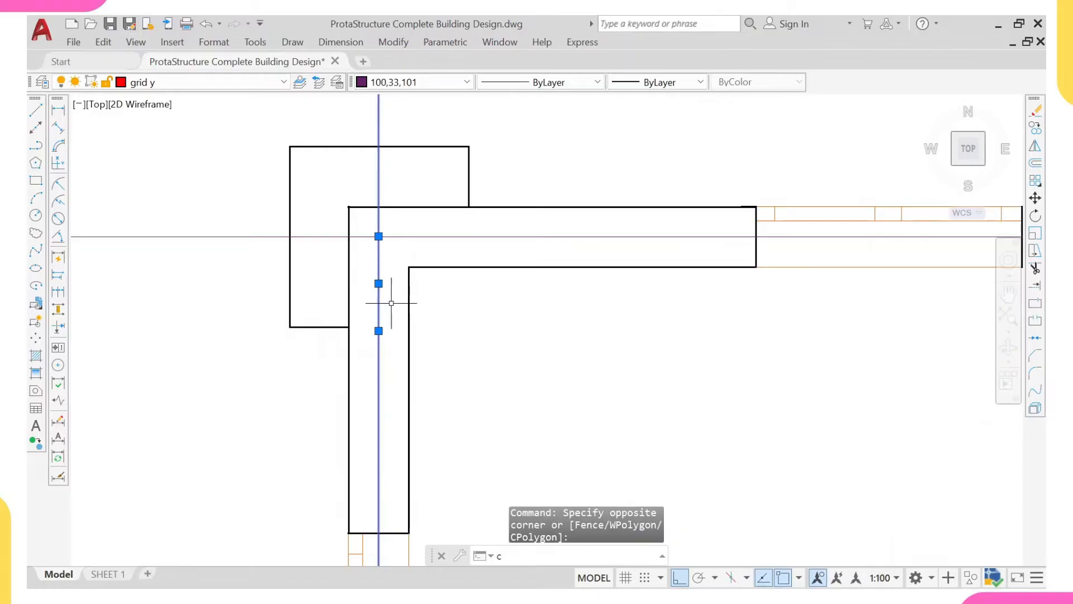
key("Return")
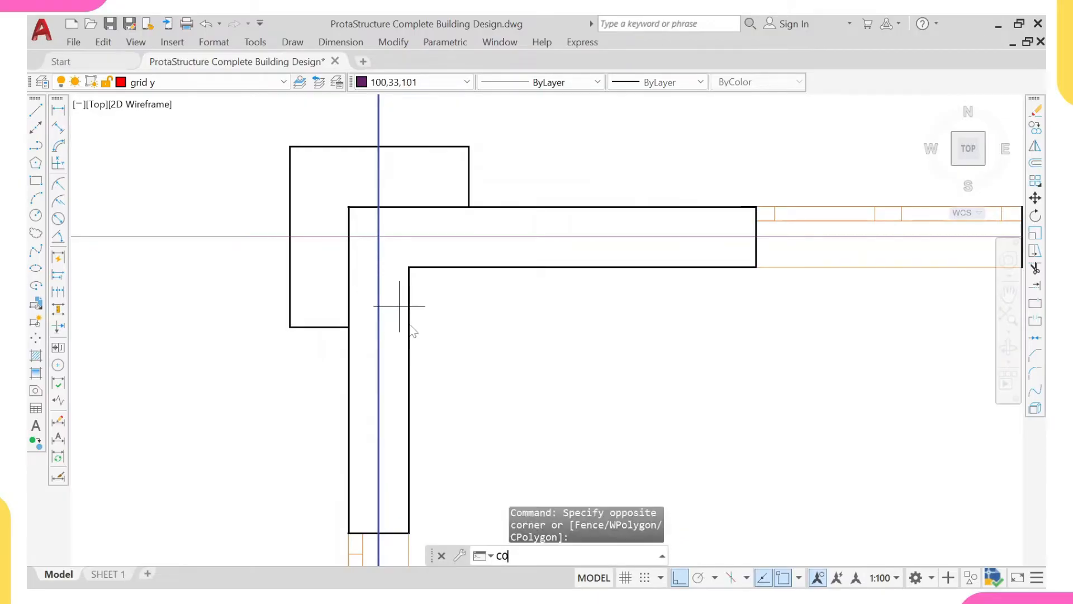
left_click(408, 267)
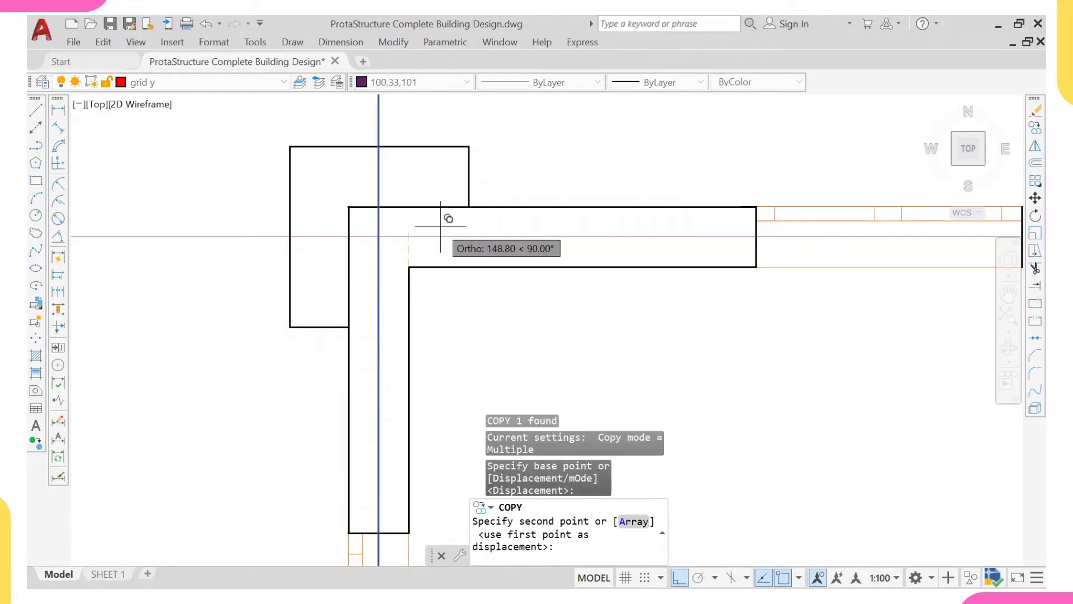
scroll(442, 236, "down", 5)
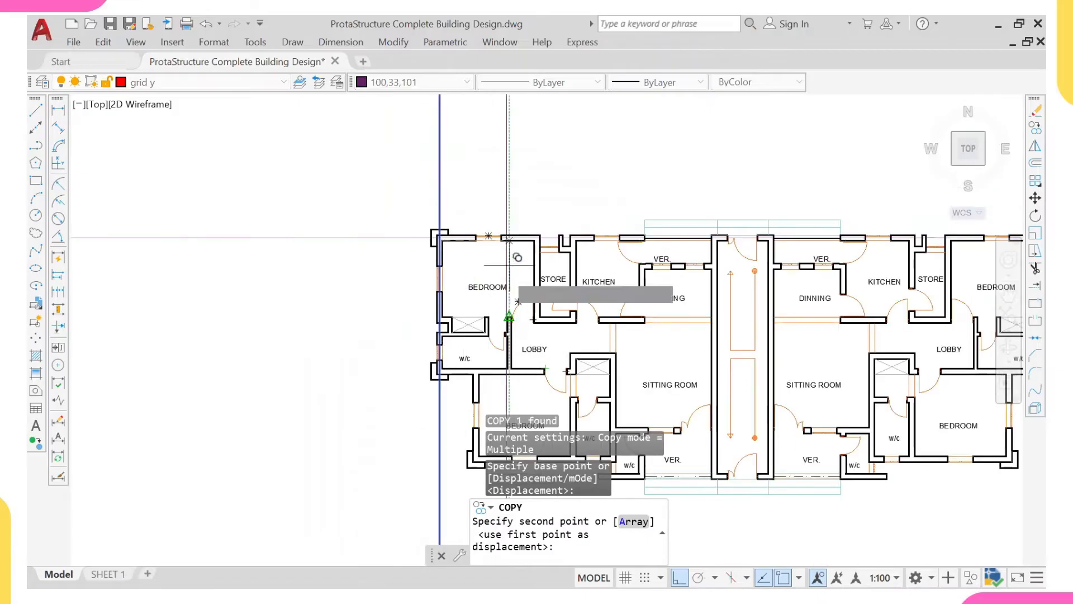
scroll(565, 212, "up", 6)
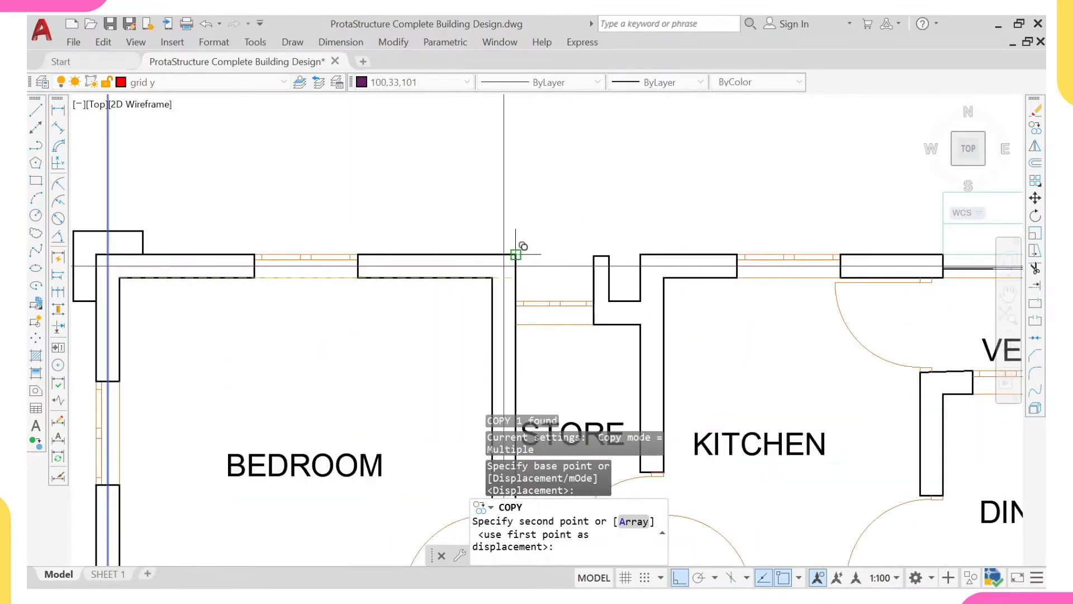
left_click(516, 255)
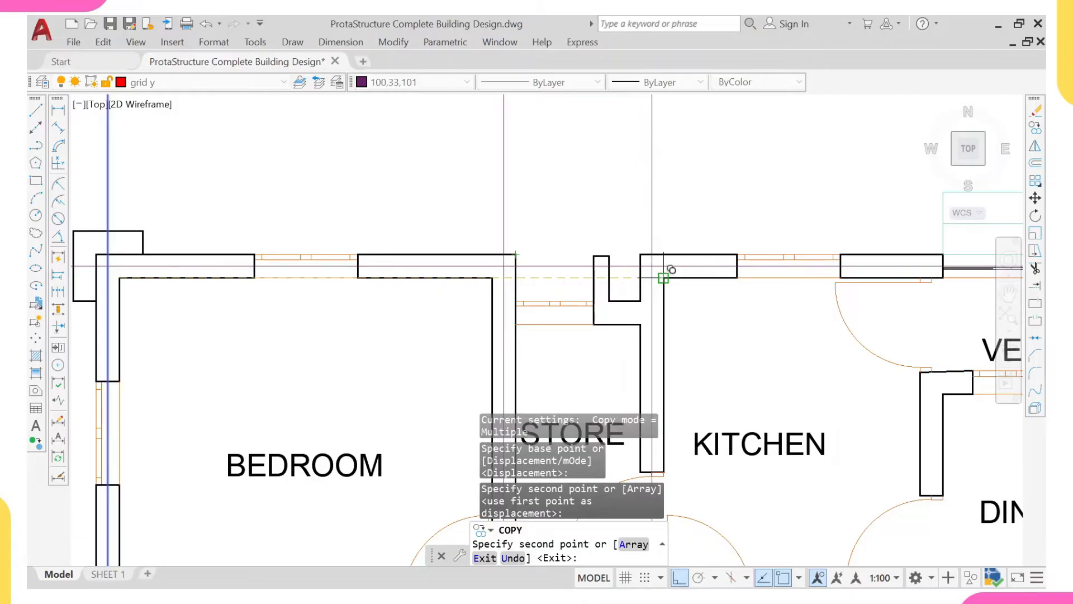
- Add copies of the vertical gridline on the left unit's store–kitchen wall, kitchen–dining wall and the stairwell's left wall
scroll(670, 269, "down", 4)
scroll(642, 261, "up", 6)
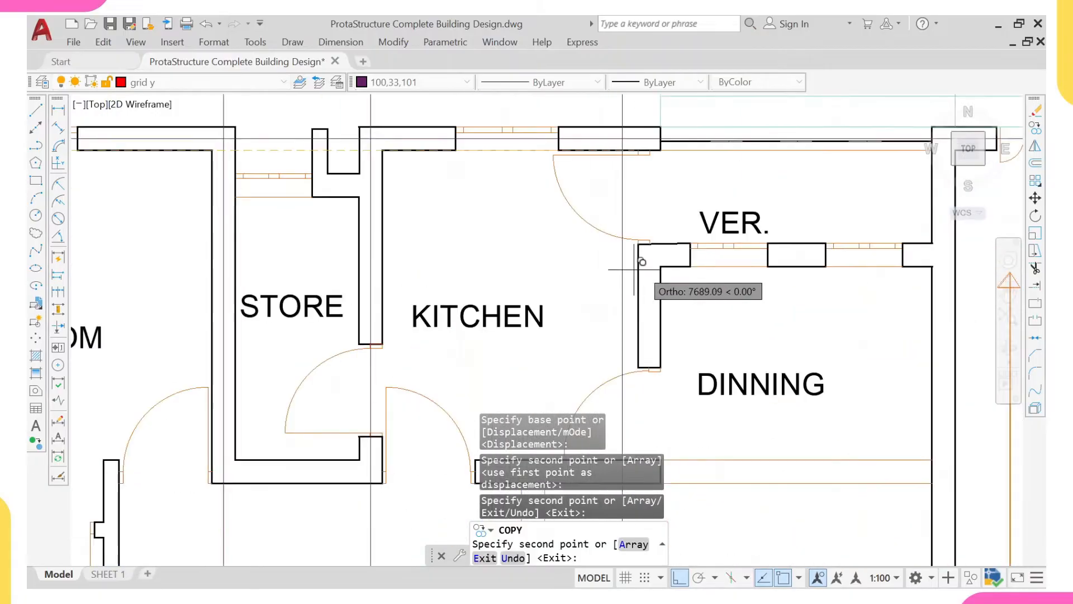
left_click(661, 258)
scroll(809, 239, "down", 3)
scroll(829, 164, "up", 1)
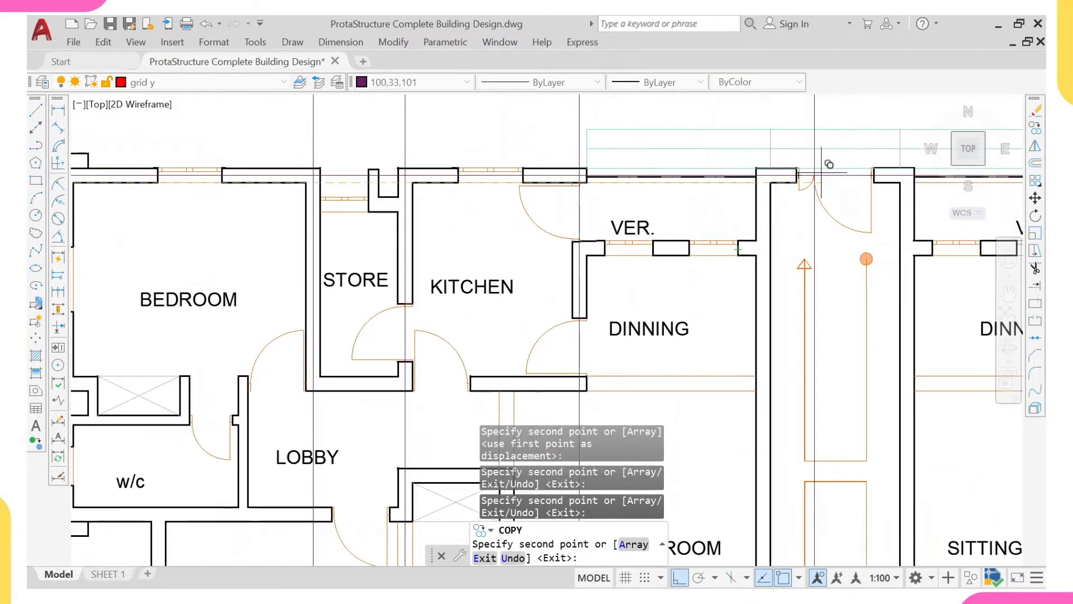
scroll(804, 168, "up", 2)
left_click(733, 192)
scroll(651, 207, "down", 4)
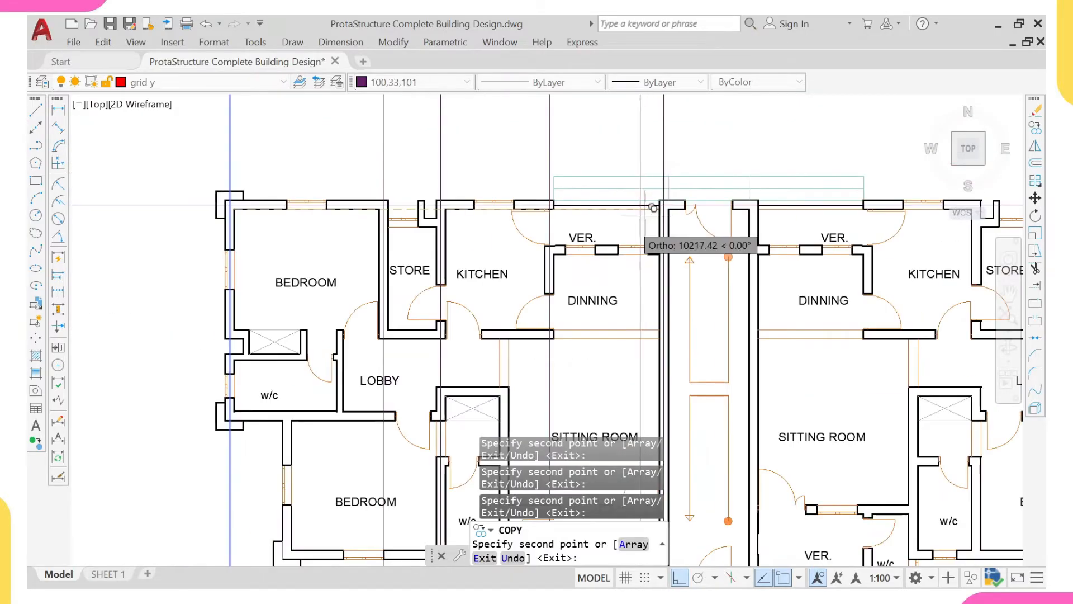
- Place a copy of the vertical gridline centred on the outer left wall of the left unit's lower bedroom
middle_click_drag(476, 373, 492, 271)
scroll(353, 278, "up", 4)
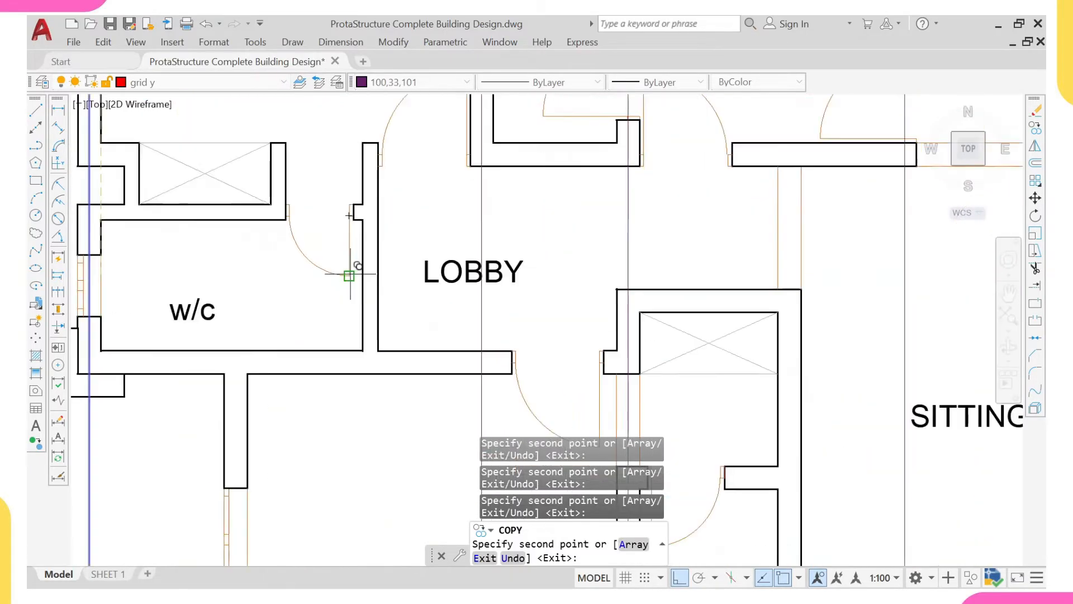
middle_click_drag(362, 204, 391, 257)
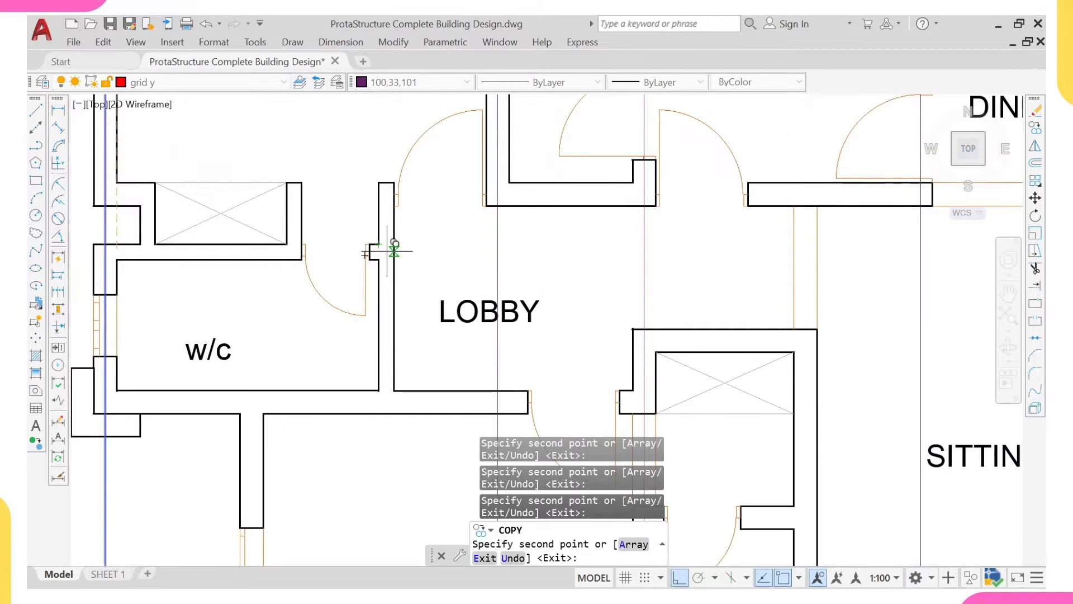
scroll(384, 249, "up", 2)
scroll(456, 240, "down", 2)
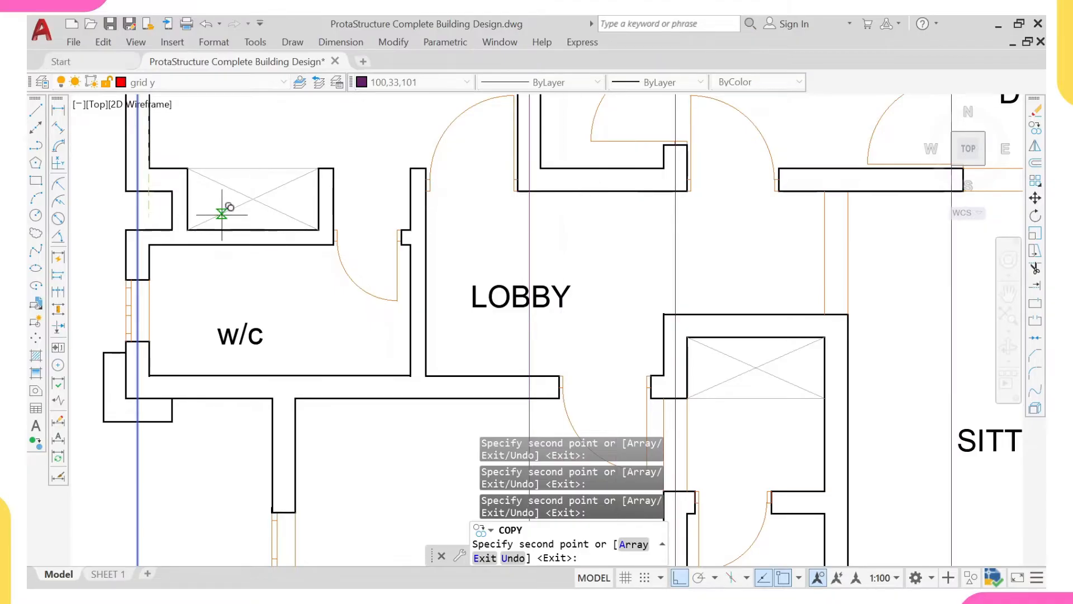
middle_click_drag(321, 313, 312, 224)
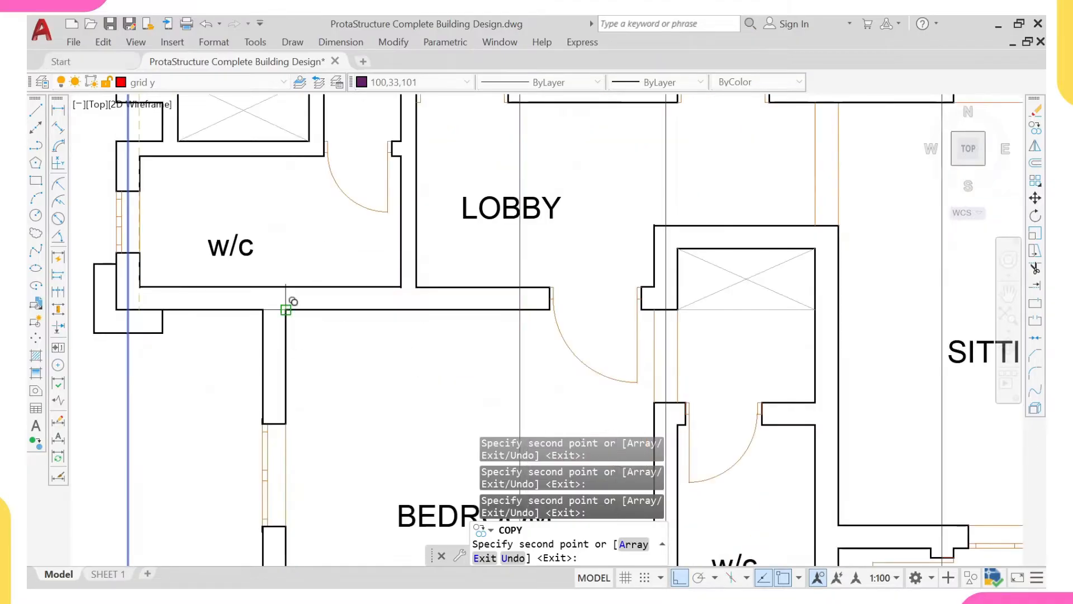
scroll(273, 248, "down", 5)
scroll(335, 195, "up", 3)
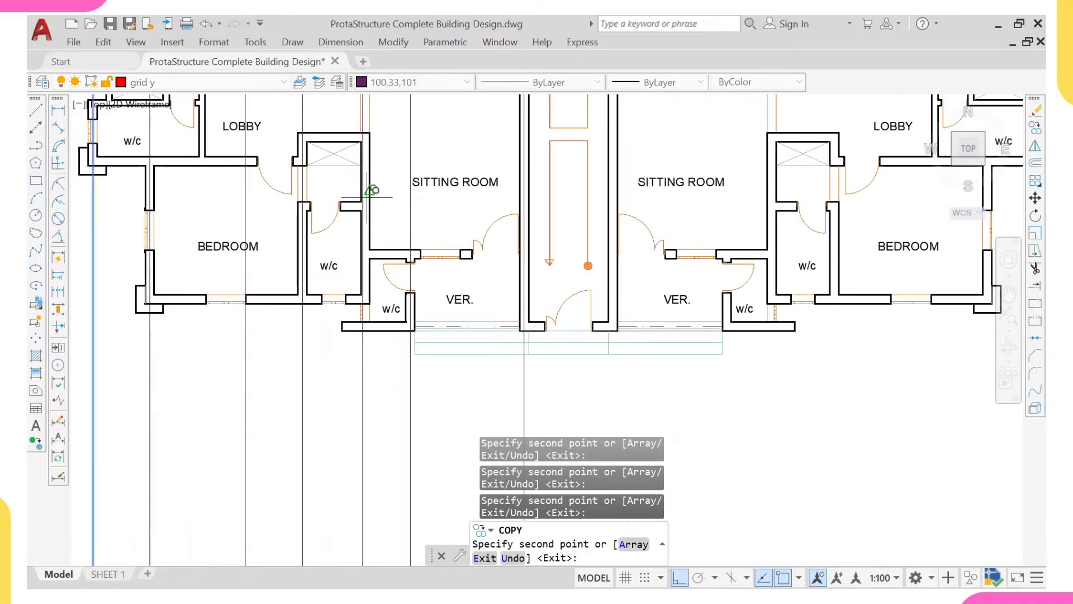
- Place vertical gridline copies on the wall between the left unit's w/c and sitting room and on the stairwell's right wall
scroll(361, 138, "up", 6)
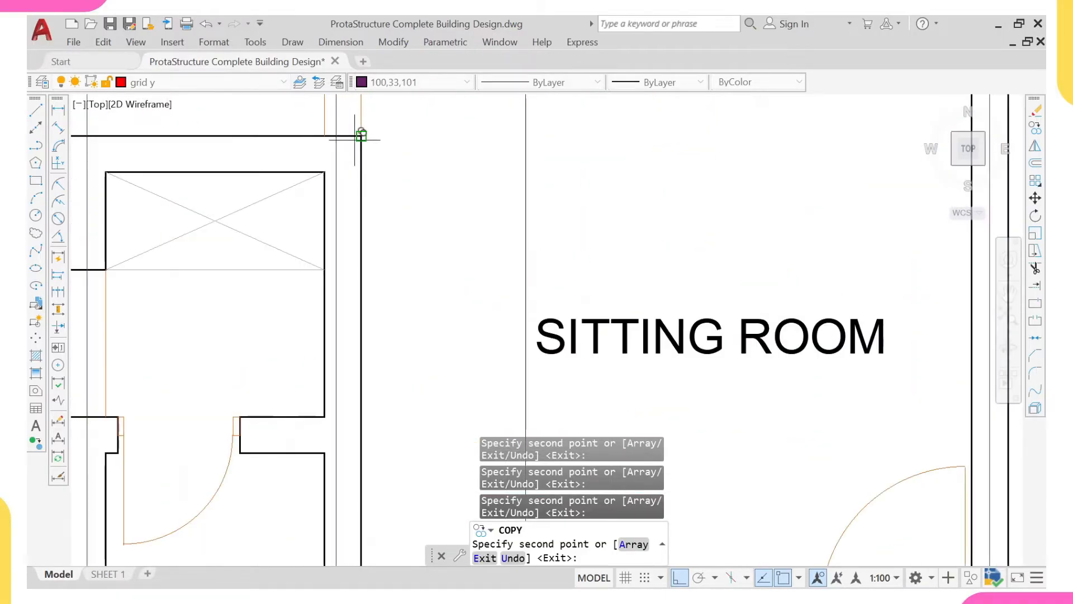
scroll(361, 135, "down", 5)
scroll(372, 211, "up", 4)
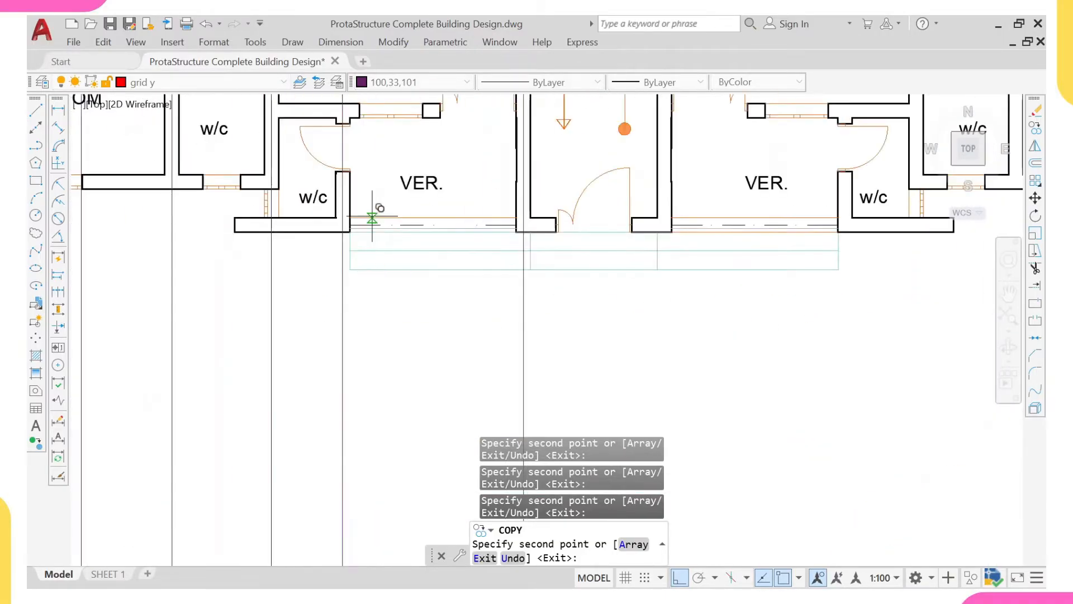
scroll(472, 355, "down", 3)
scroll(485, 358, "up", 6)
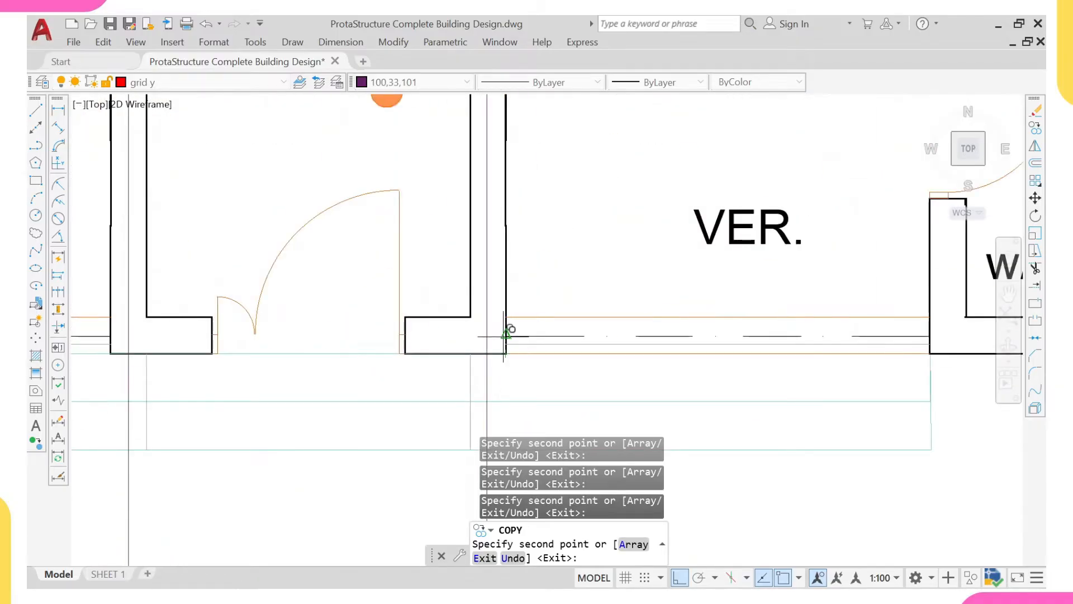
scroll(505, 334, "down", 7)
- Place vertical gridline copies on the right unit's veranda–w/c wall, sitting room–w/c wall and w/c–lower bedroom wall
scroll(567, 335, "up", 4)
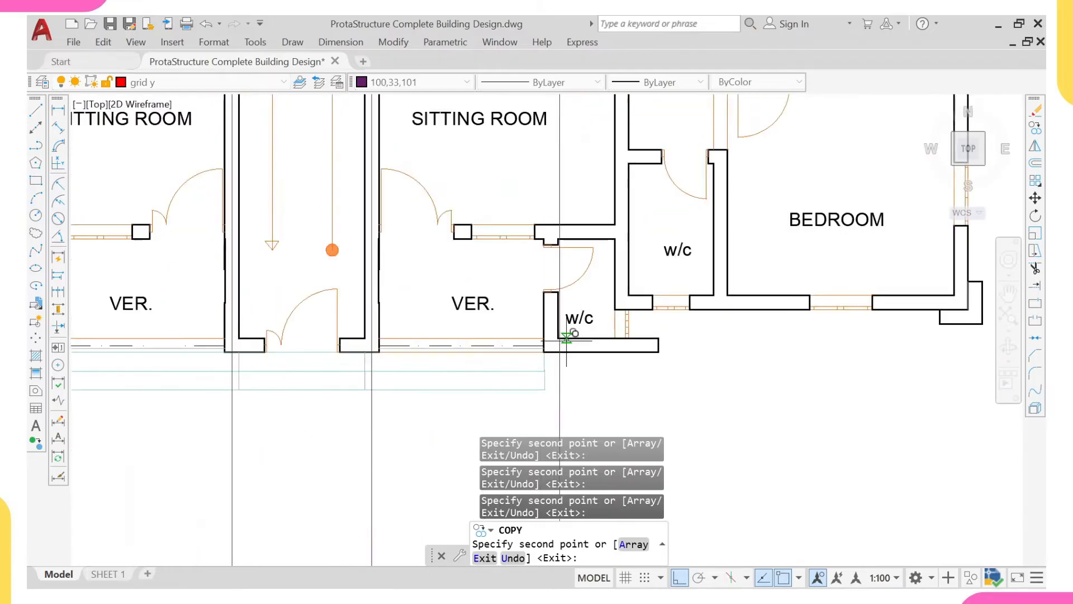
left_click(558, 338)
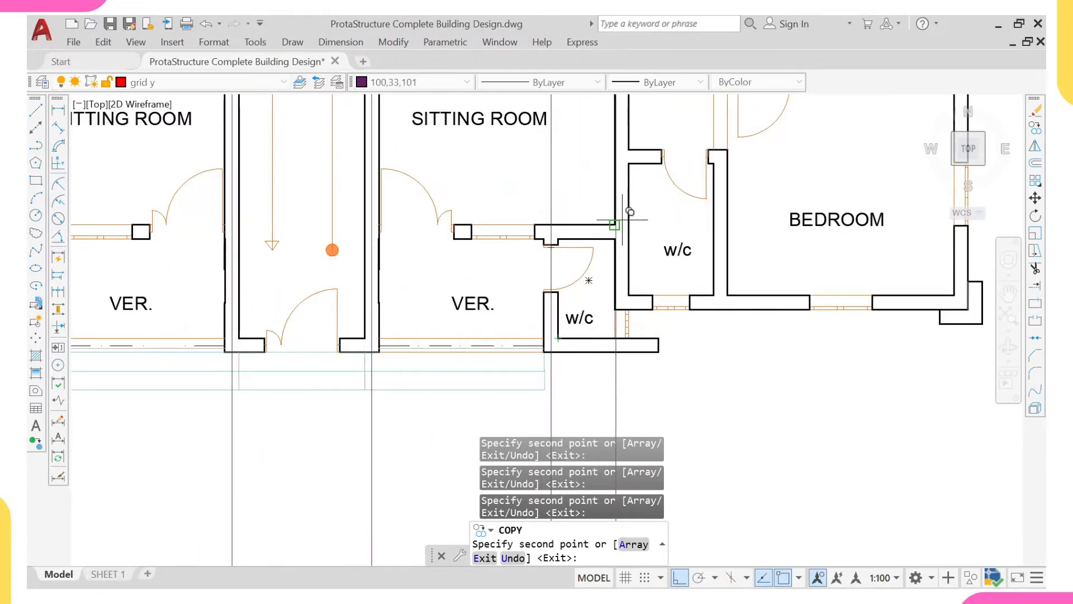
left_click(628, 295)
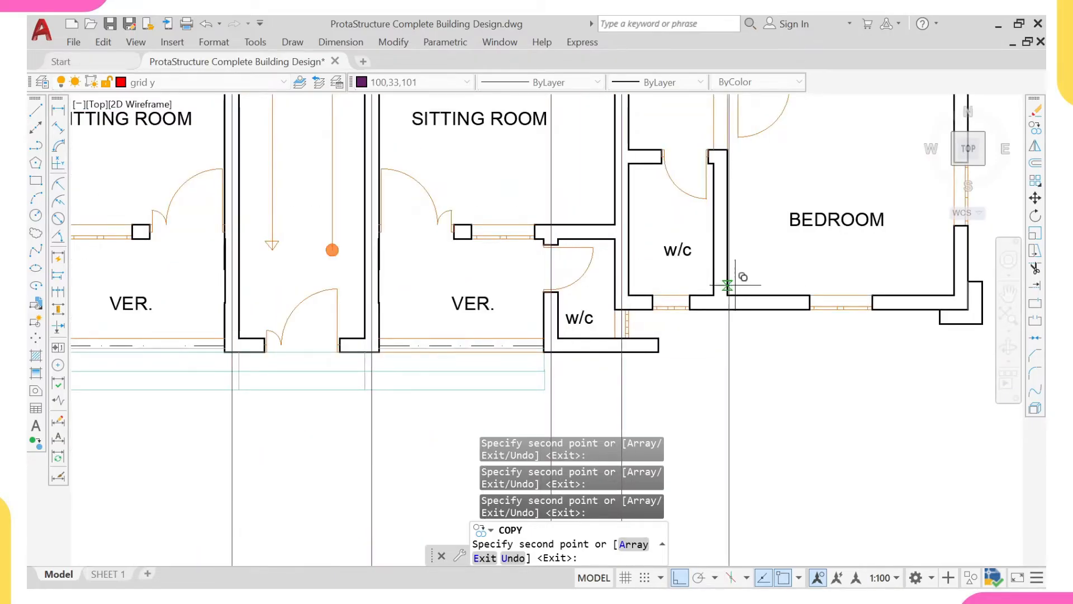
scroll(736, 286, "up", 4)
scroll(722, 305, "down", 5)
- Place vertical gridline copies on the outer wall of the right unit's lower bedroom and on the plan's far-right outer wall
scroll(735, 276, "up", 3)
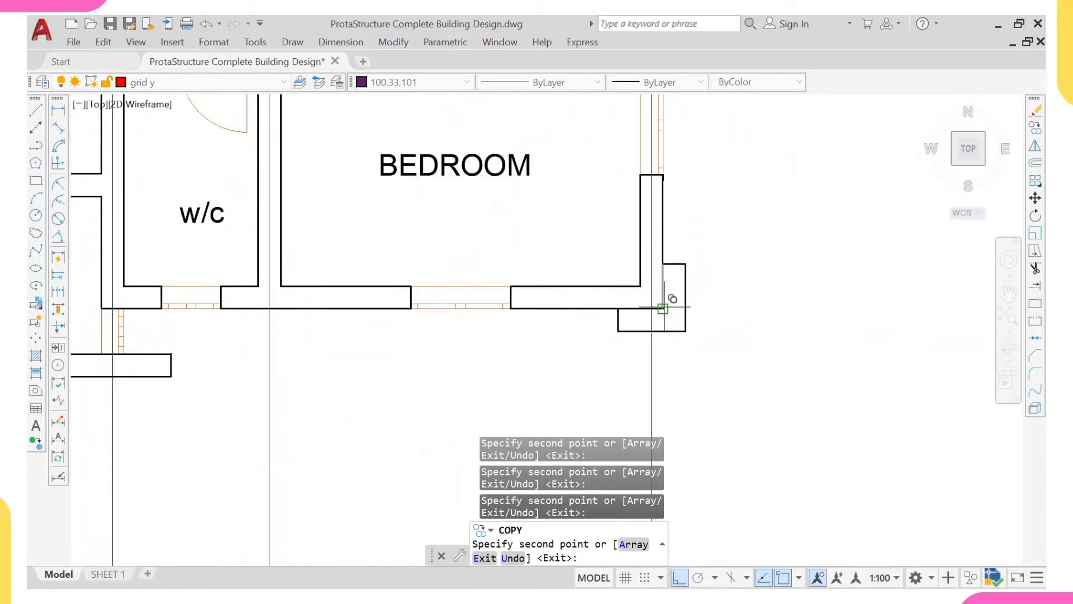
left_click(664, 307)
scroll(651, 287, "down", 2)
middle_click_drag(639, 232, 613, 321)
scroll(568, 249, "up", 1)
scroll(639, 241, "down", 2)
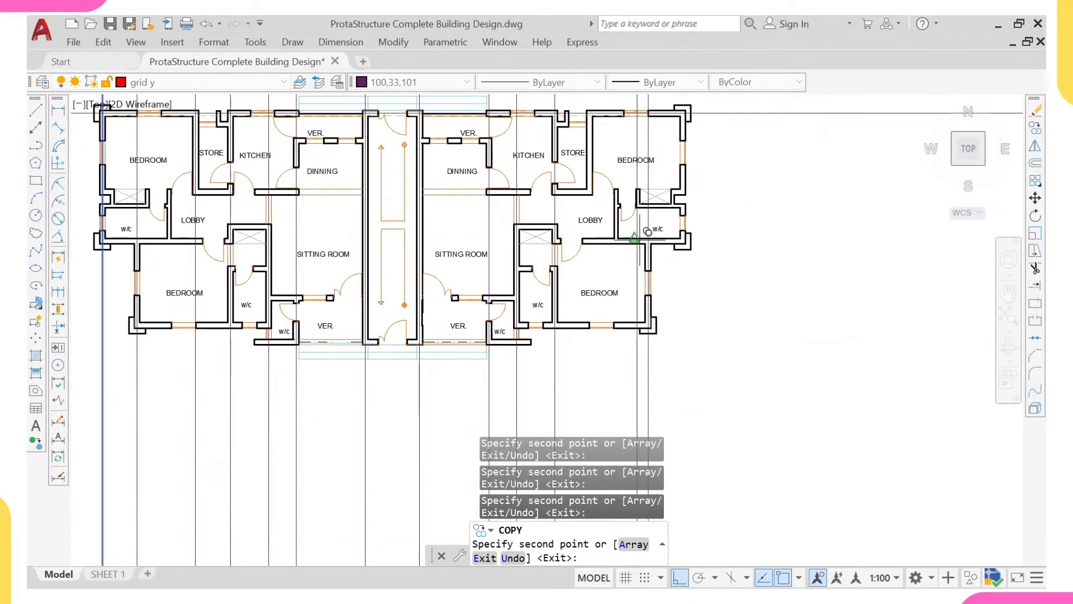
scroll(659, 268, "up", 6)
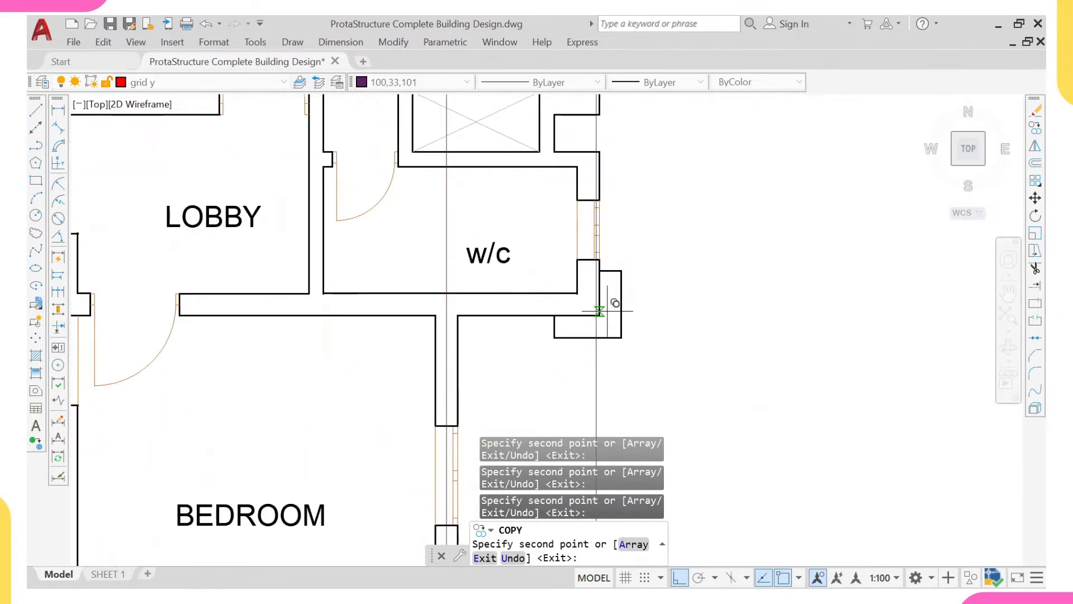
scroll(559, 335, "down", 4)
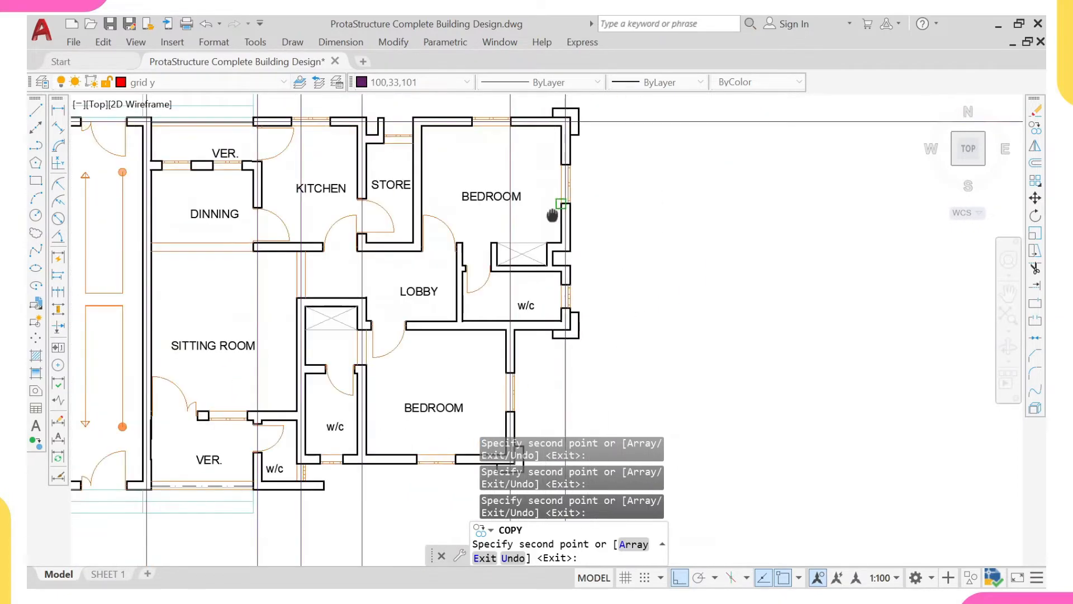
- Place a vertical gridline copy on the right unit's wall between store and upper bedroom, and finish copying
middle_click_drag(550, 105, 537, 237)
scroll(436, 246, "up", 4)
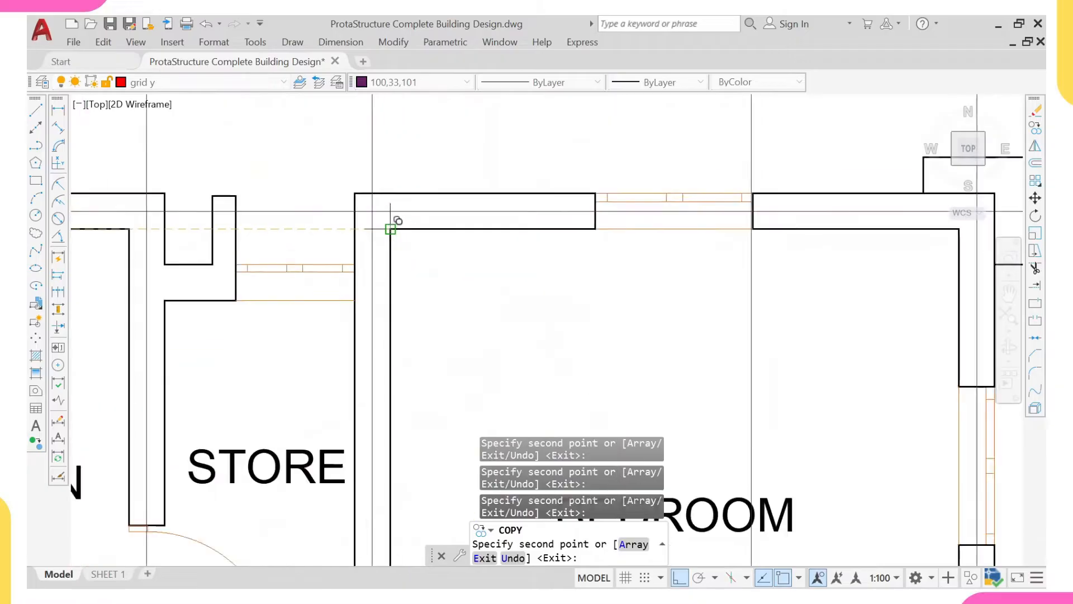
scroll(390, 228, "down", 4)
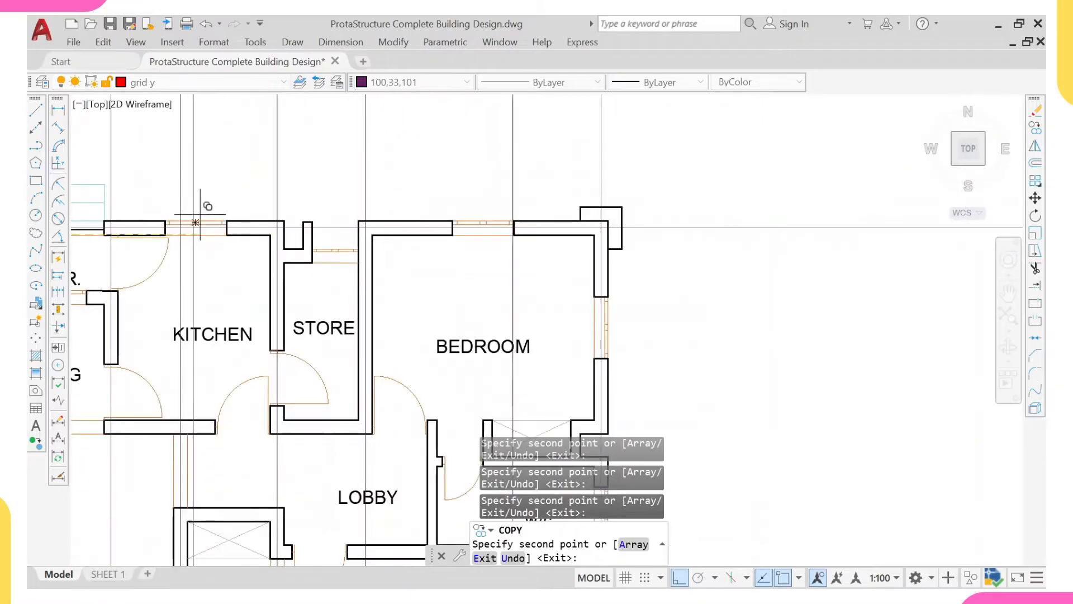
scroll(294, 220, "up", 4)
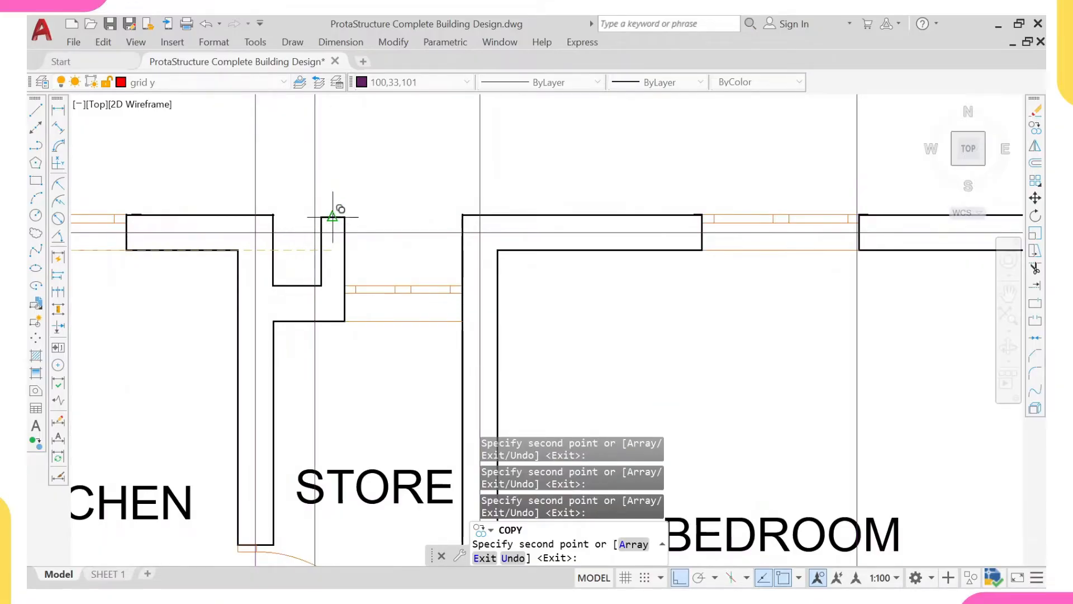
scroll(332, 216, "down", 7)
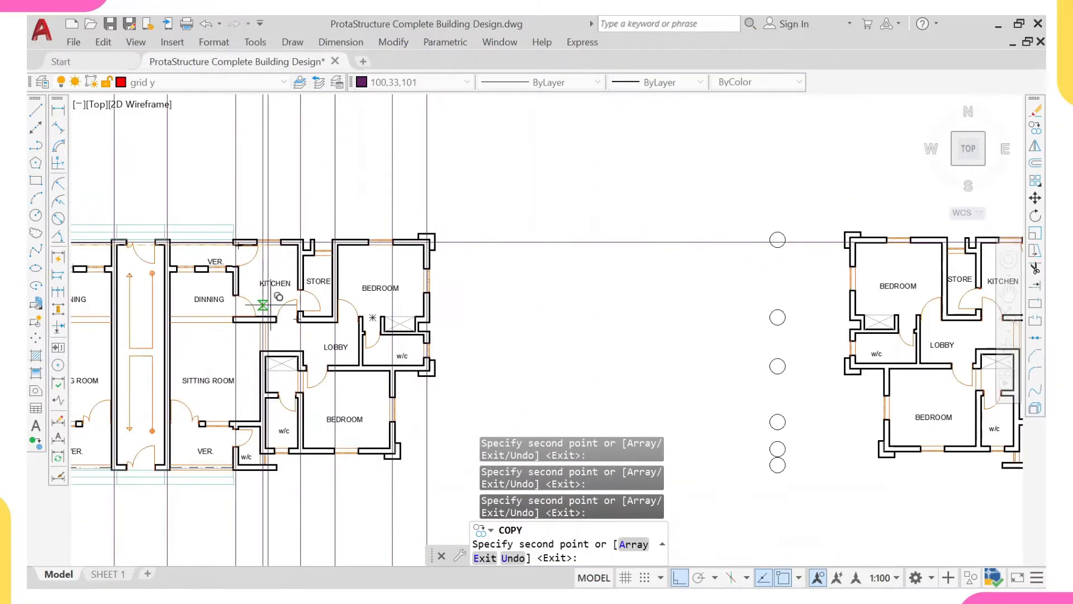
middle_click_drag(271, 305, 364, 261)
middle_click_drag(275, 408, 372, 367)
scroll(356, 366, "down", 2)
middle_click_drag(317, 340, 340, 332)
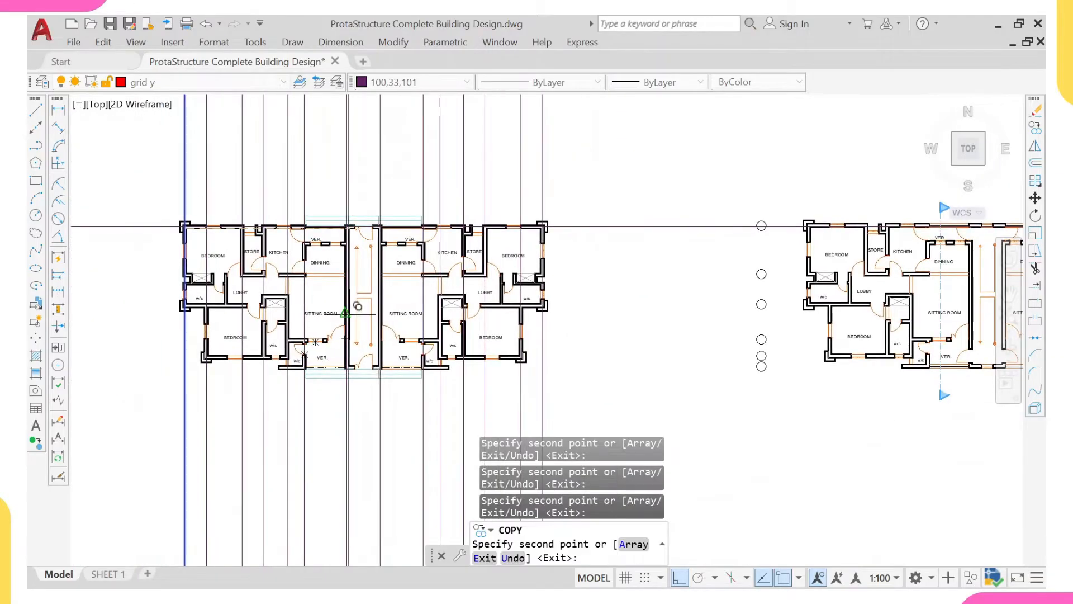
key("Escape")
- Copy the top horizontal gridline from the left unit's upper bedroom wall onto the wall between the kitchen and lobby
left_click(135, 166)
left_click(114, 249)
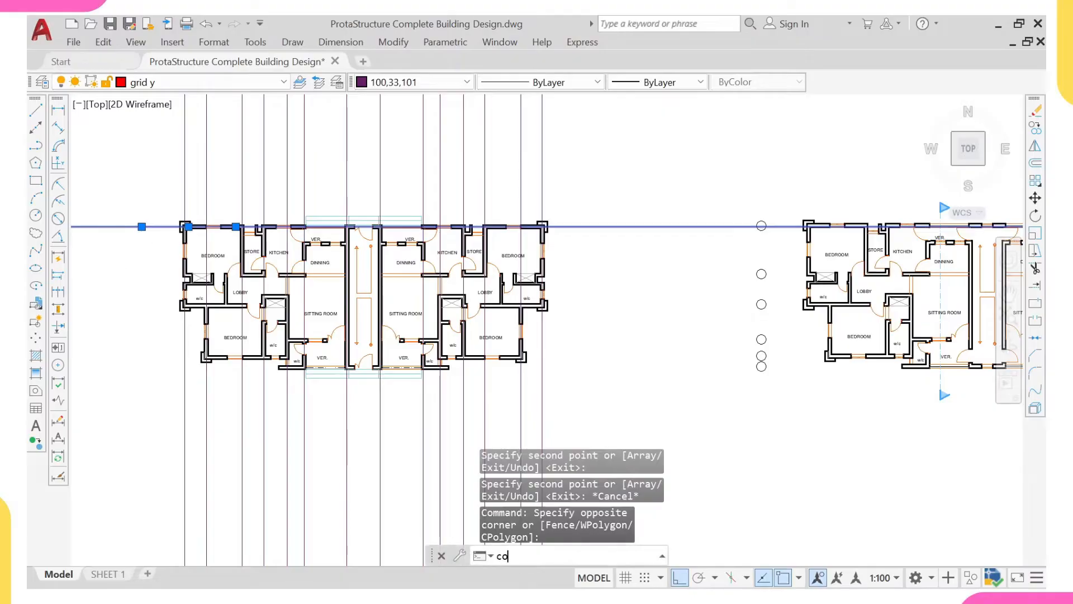
key("Return")
scroll(190, 229, "up", 6)
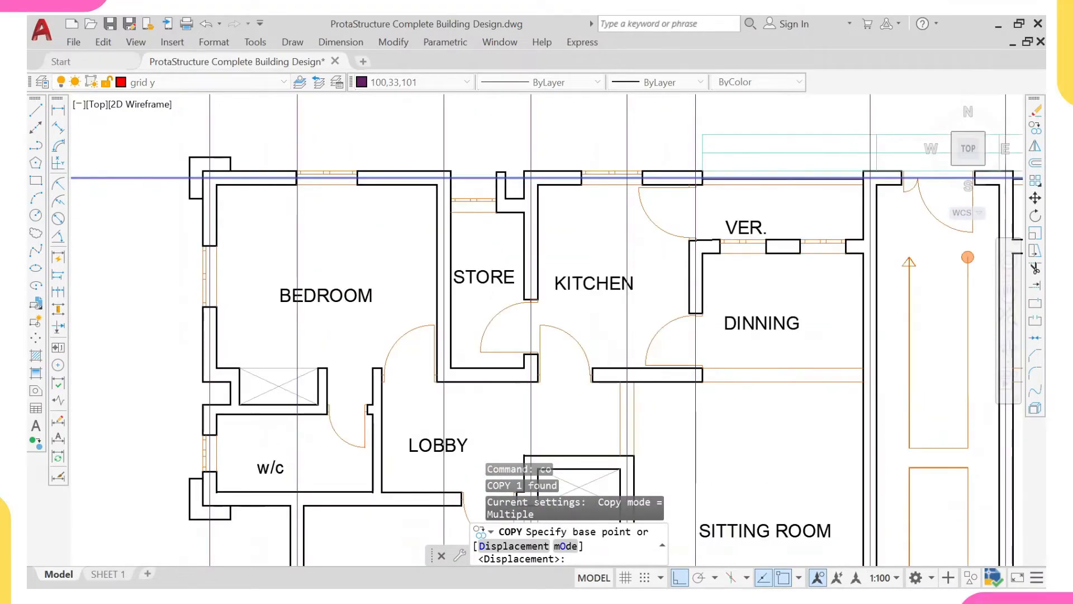
scroll(234, 168, "up", 4)
left_click(183, 224)
scroll(224, 235, "down", 8)
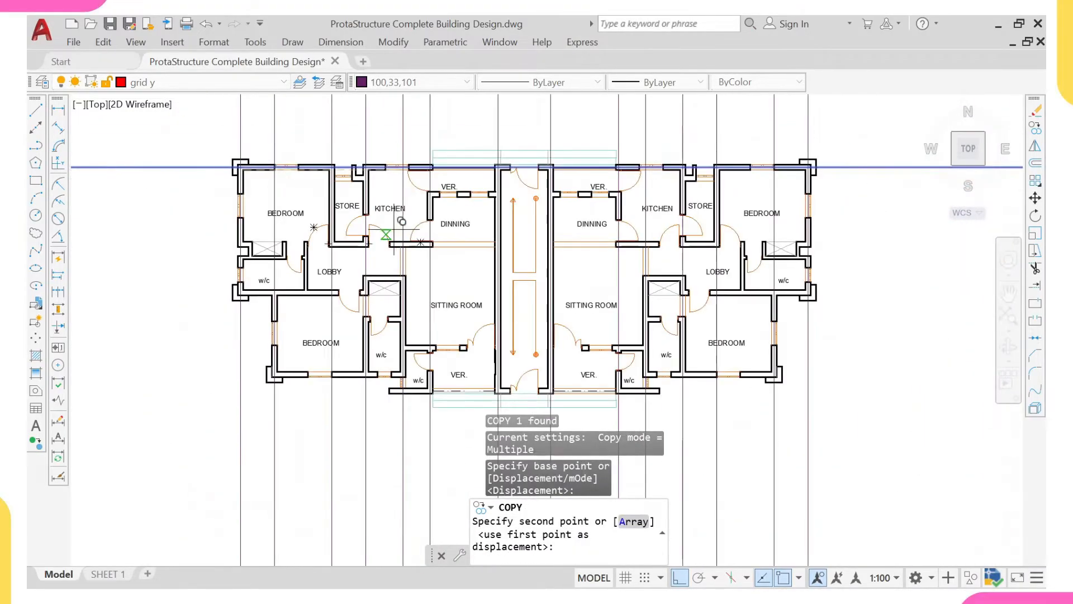
scroll(314, 278, "up", 6)
scroll(314, 275, "up", 4)
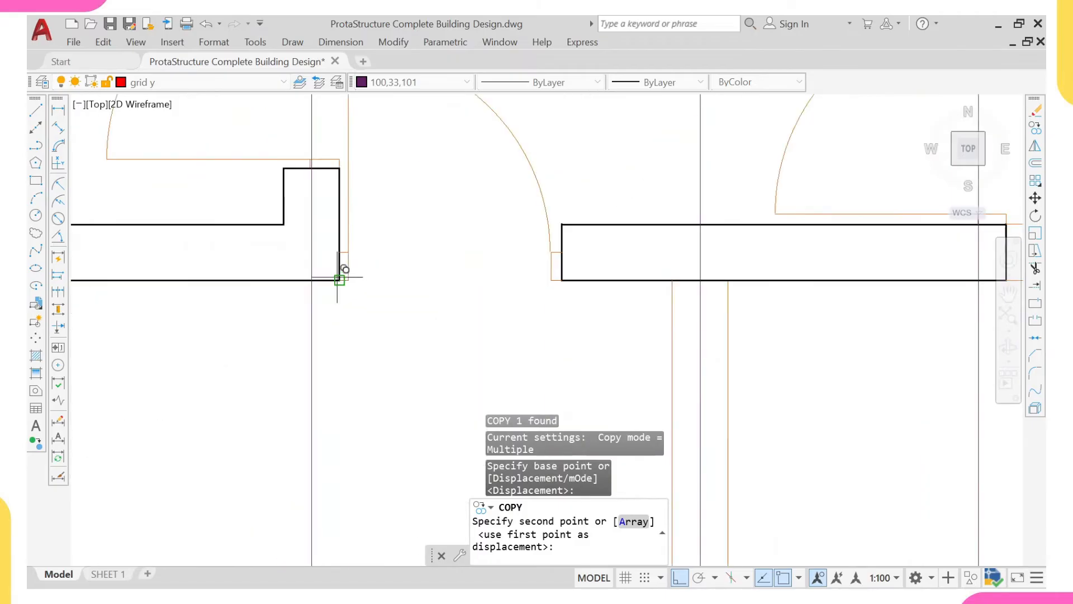
left_click(339, 279)
- Place horizontal gridline copies on the left unit's veranda–dining wall and on the lobby–lower bedroom wall
scroll(515, 259, "down", 6)
scroll(600, 186, "up", 3)
scroll(596, 191, "up", 4)
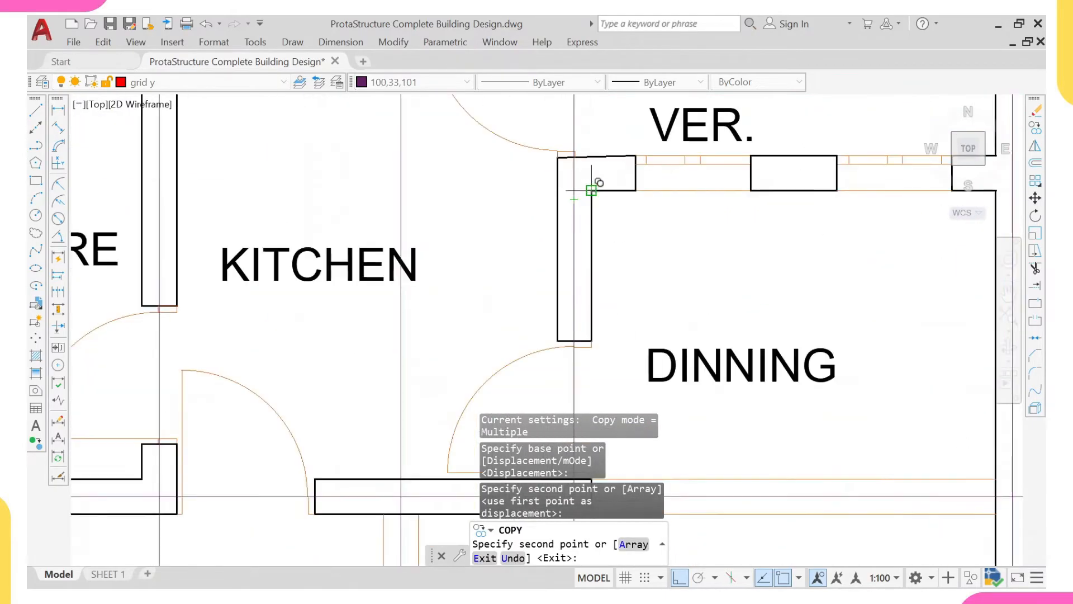
left_click(592, 190)
scroll(503, 137, "down", 5)
scroll(326, 339, "up", 5)
scroll(361, 319, "up", 4)
left_click(457, 278)
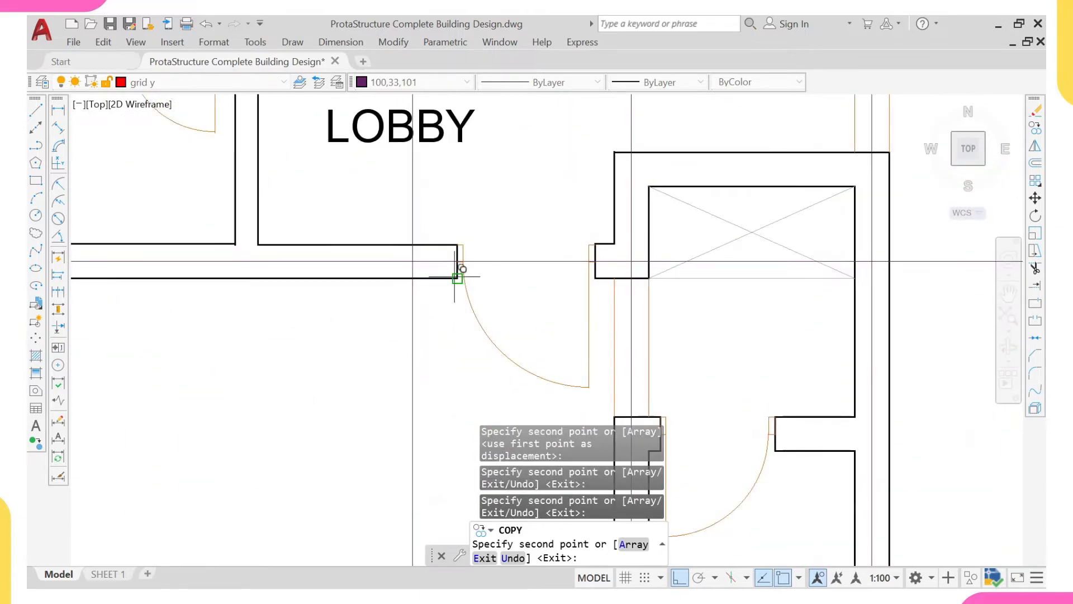
- Place horizontal gridline copies on the left unit's lower bedroom bottom wall and on the bottom wall of the veranda w/c
scroll(455, 276, "down", 6)
scroll(369, 296, "up", 5)
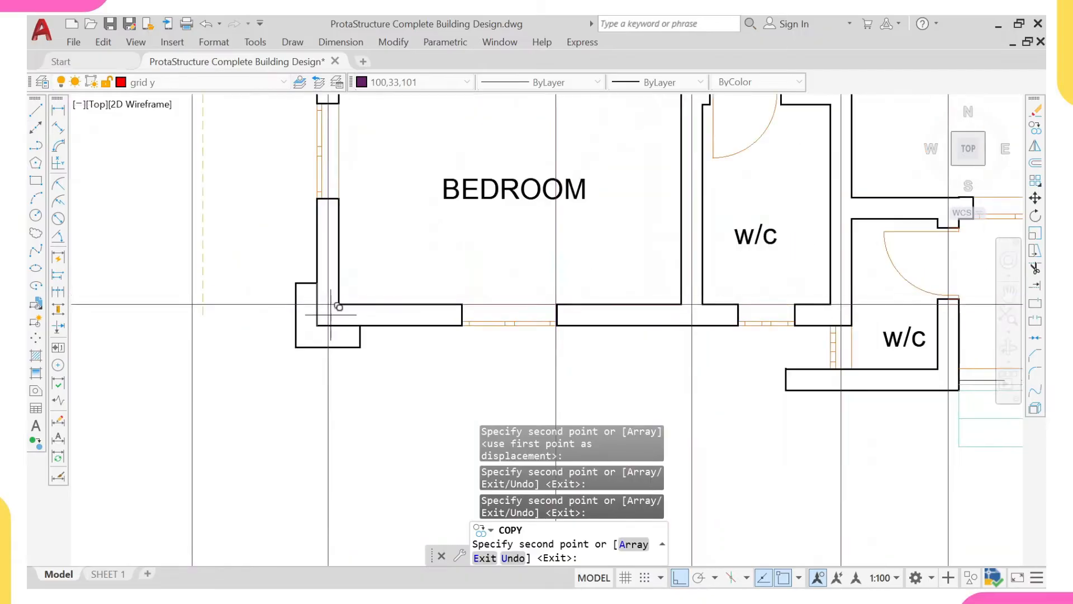
left_click(319, 324)
scroll(536, 255, "down", 4)
middle_click_drag(665, 284, 602, 282)
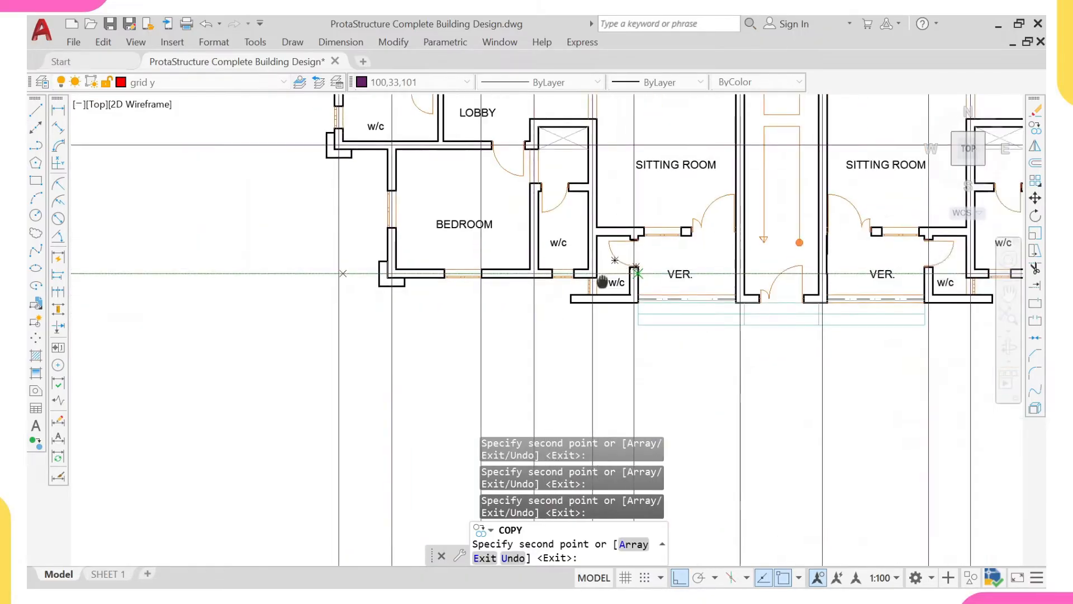
scroll(602, 281, "up", 4)
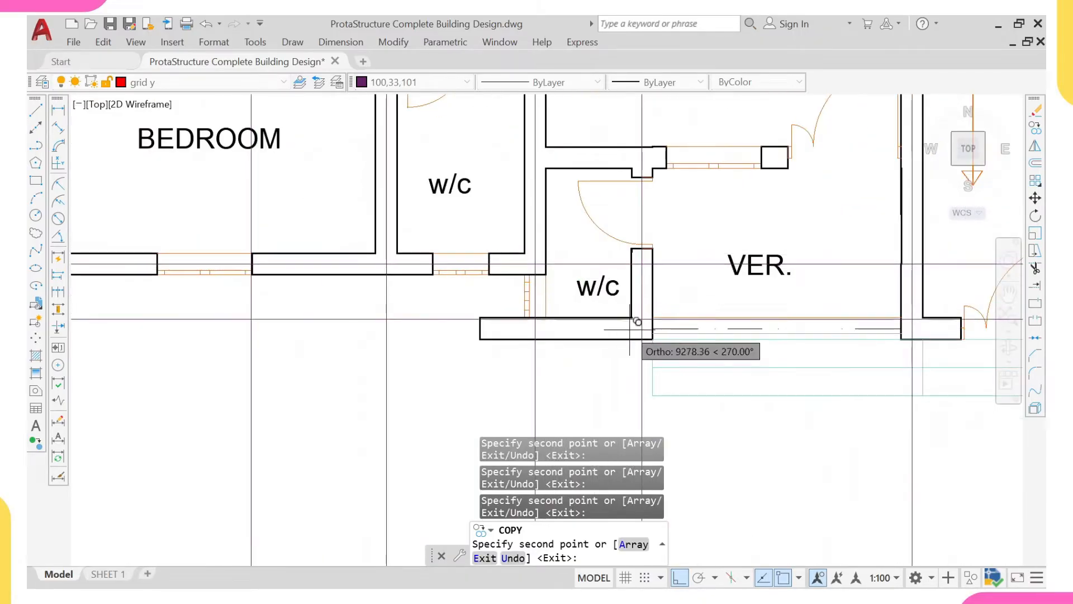
scroll(480, 339, "down", 6)
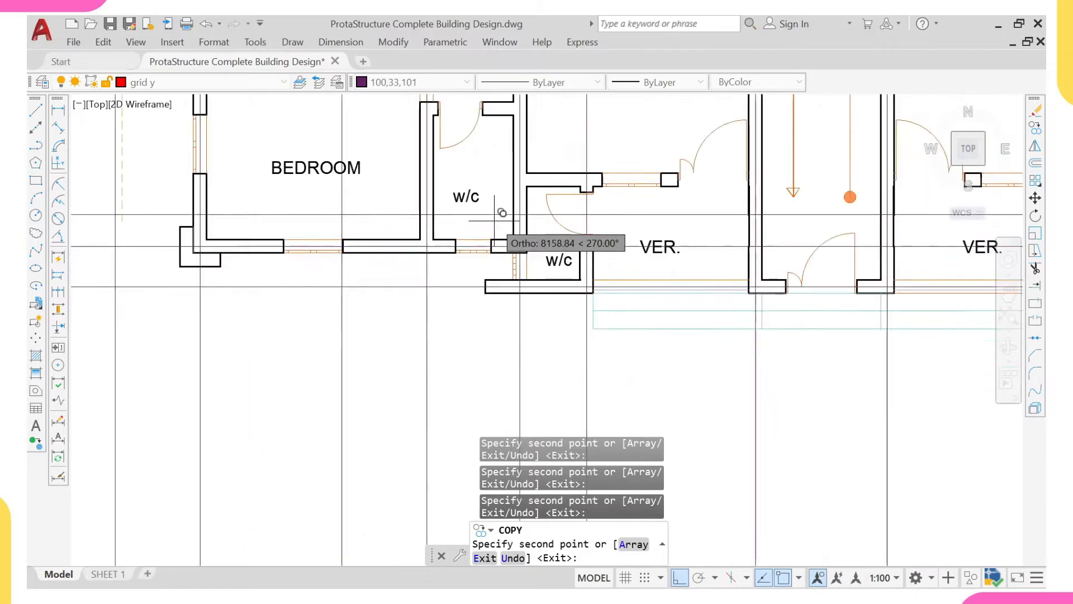
- Place a horizontal gridline copy on the door wall of the w/c beside the left unit's lower bedroom
scroll(508, 278, "up", 2)
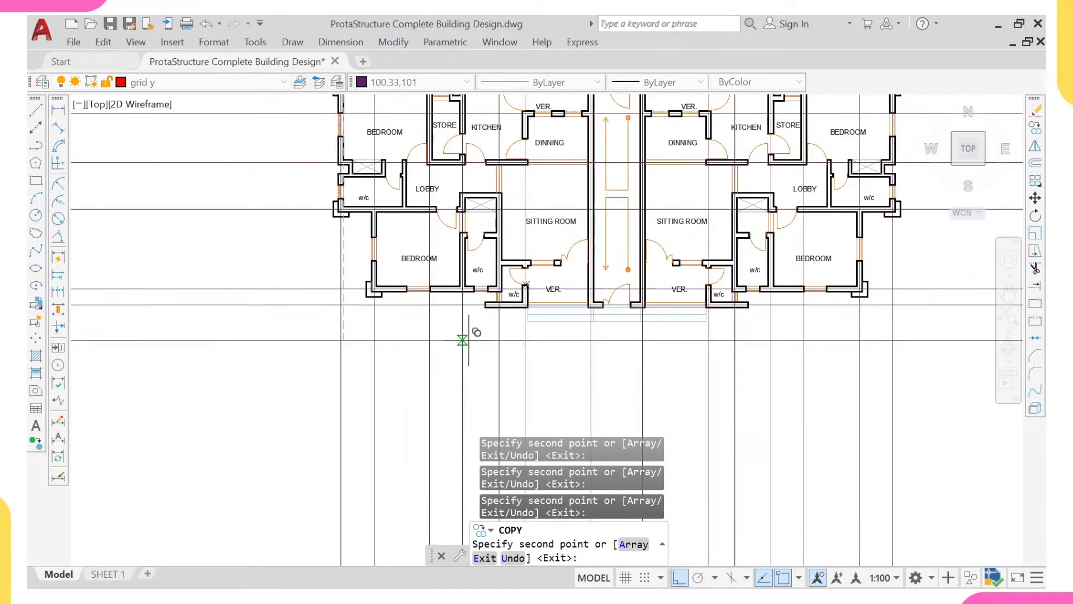
scroll(517, 207, "up", 5)
scroll(504, 257, "up", 2)
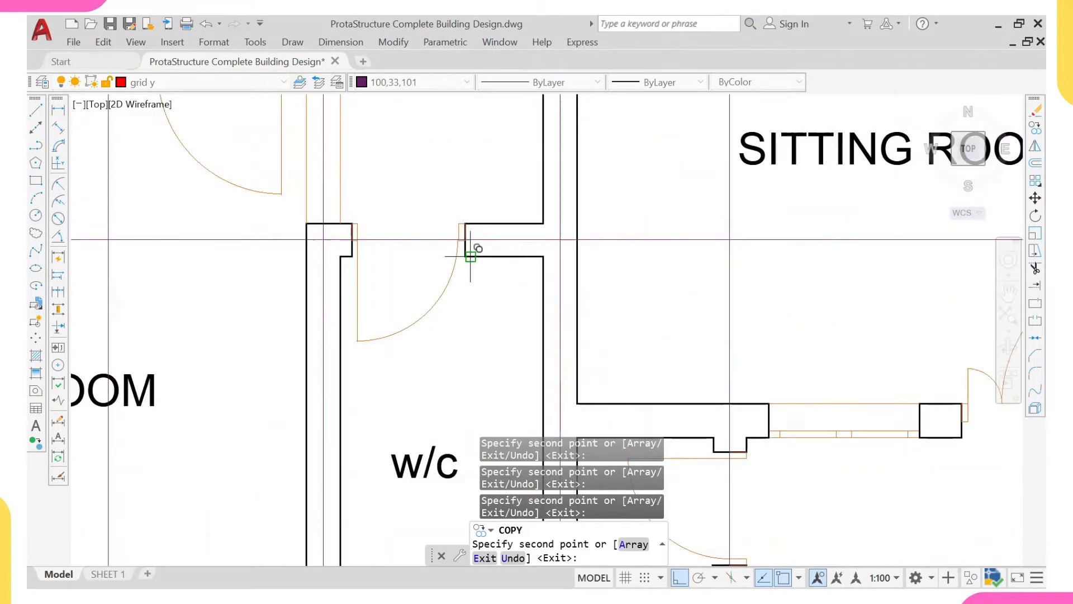
scroll(561, 219, "down", 8)
middle_click_drag(548, 220, 481, 308)
middle_click_drag(679, 286, 457, 265)
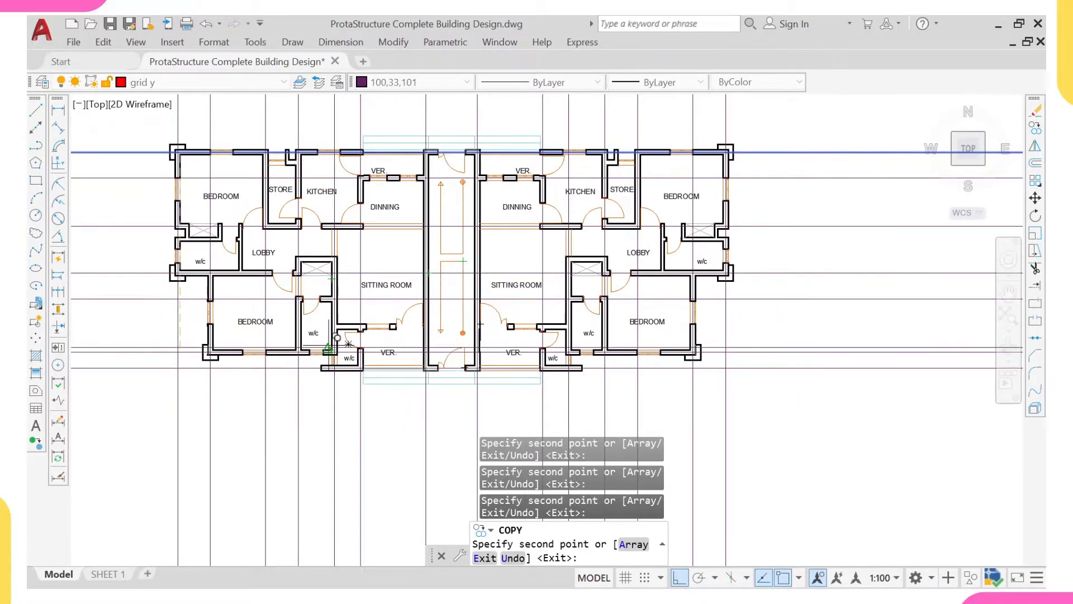
- Place a horizontal gridline copy on the left unit's wall between the sitting room and lower veranda, and finish copying
scroll(337, 329, "up", 5)
scroll(351, 304, "down", 5)
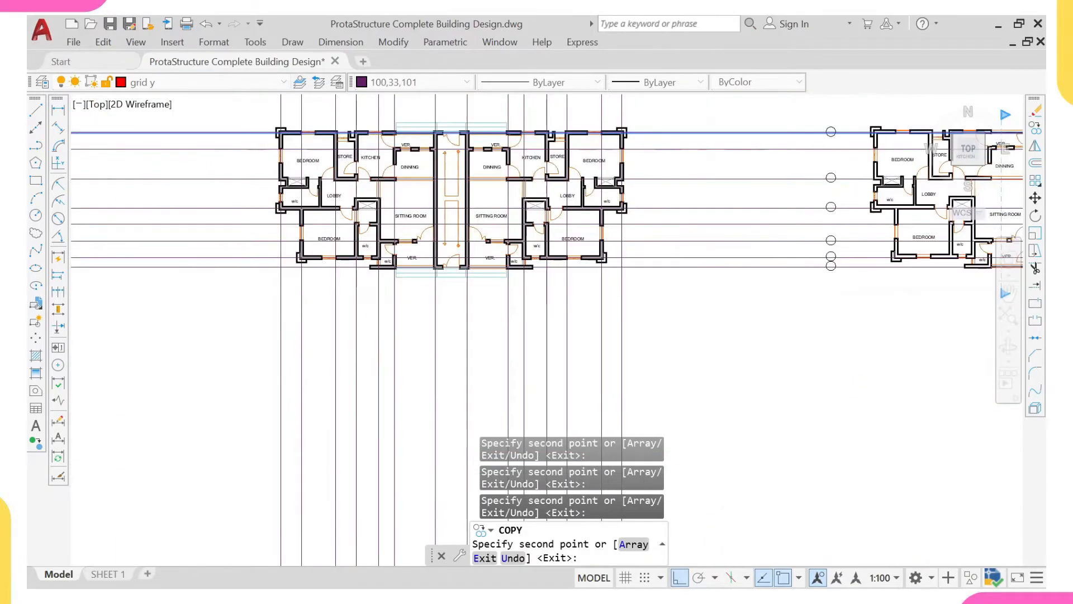
middle_click_drag(497, 163, 488, 218)
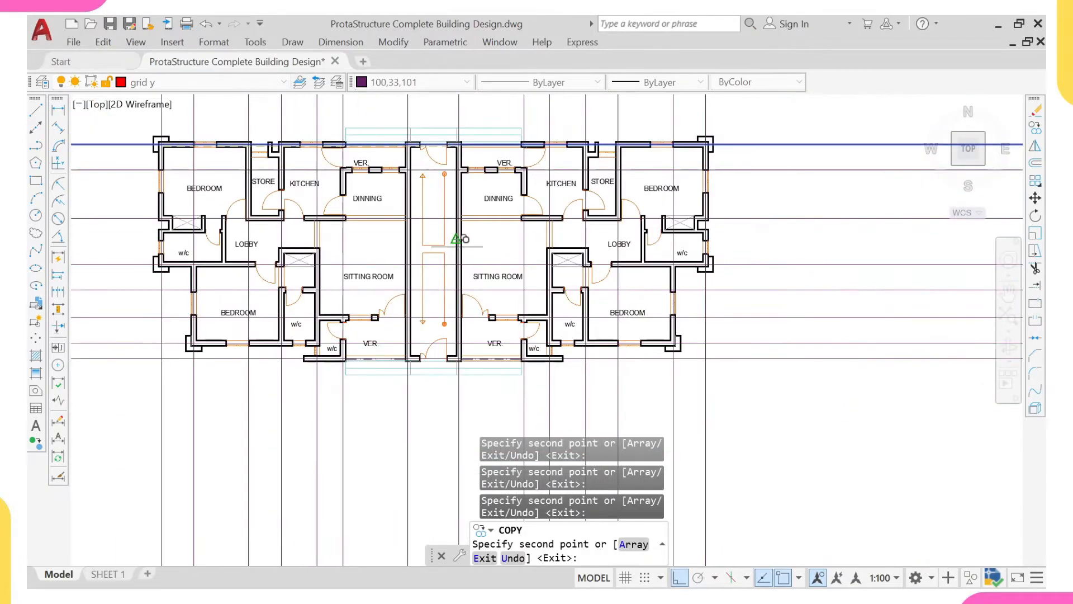
mouse_move(358, 258)
middle_mouse_down()
mouse_move(407, 277)
mouse_move(411, 260)
middle_mouse_up()
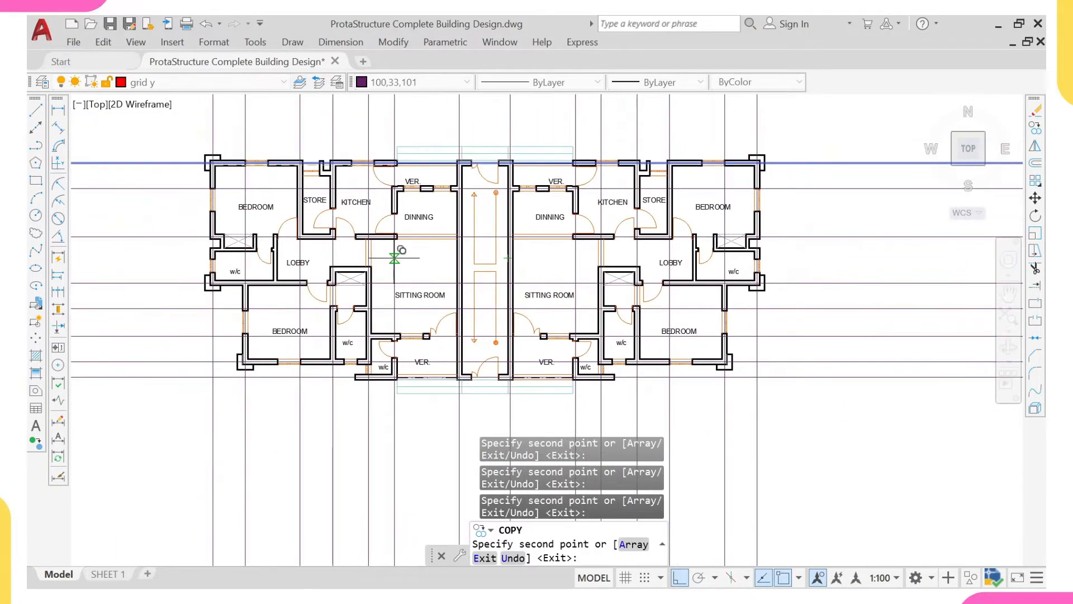
key("Escape")
scroll(327, 225, "down", 12)
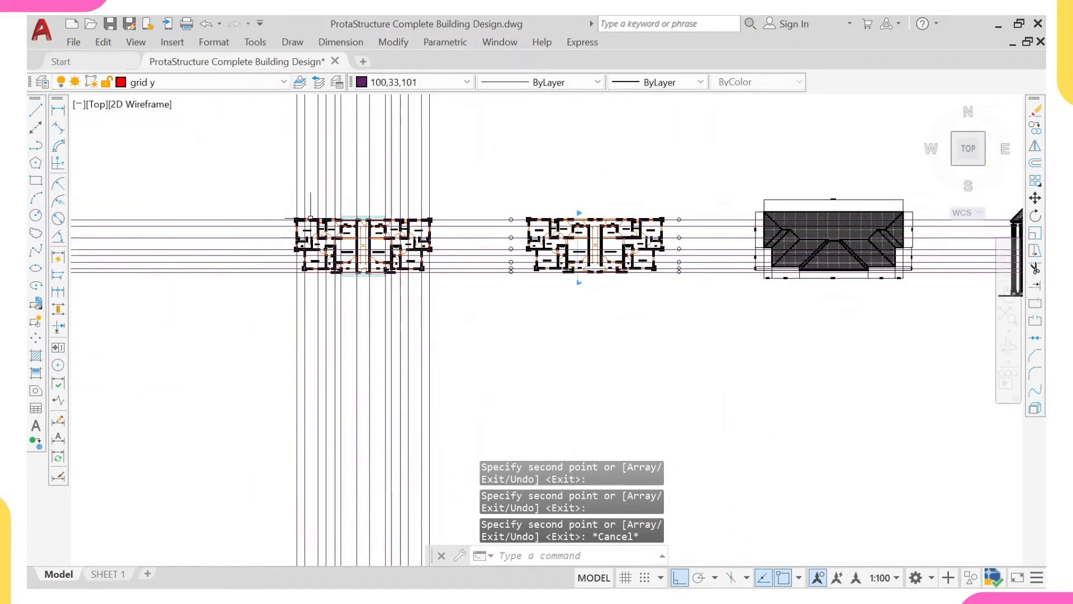
- Draw a rectangle enclosing the gridded floor plan with a small margin on all sides
middle_click_drag(327, 226, 339, 265)
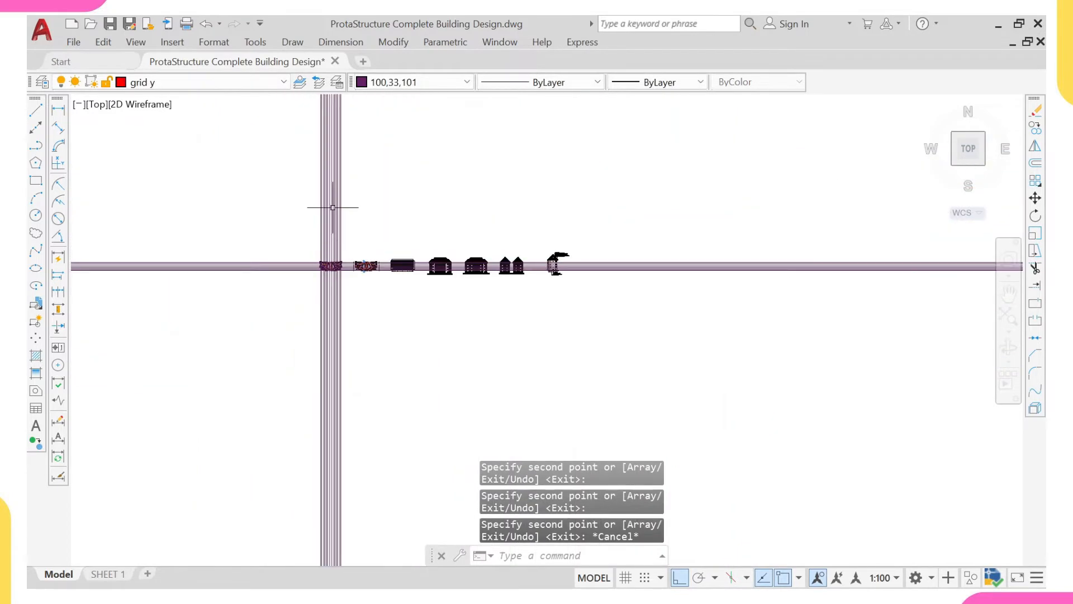
scroll(338, 265, "up", 7)
scroll(161, 177, "up", 3)
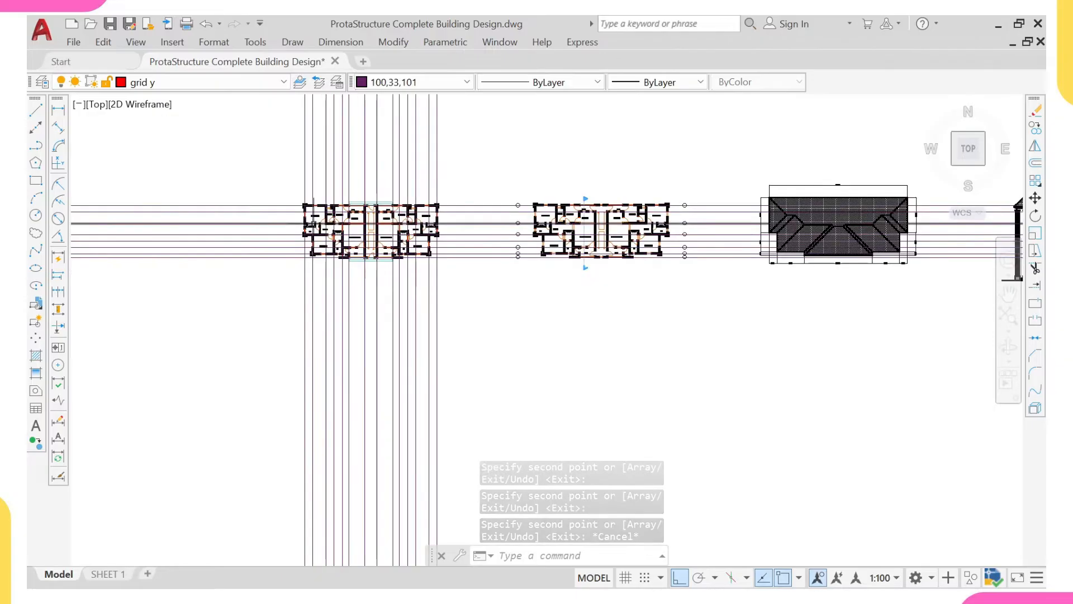
type("rec")
key("Return")
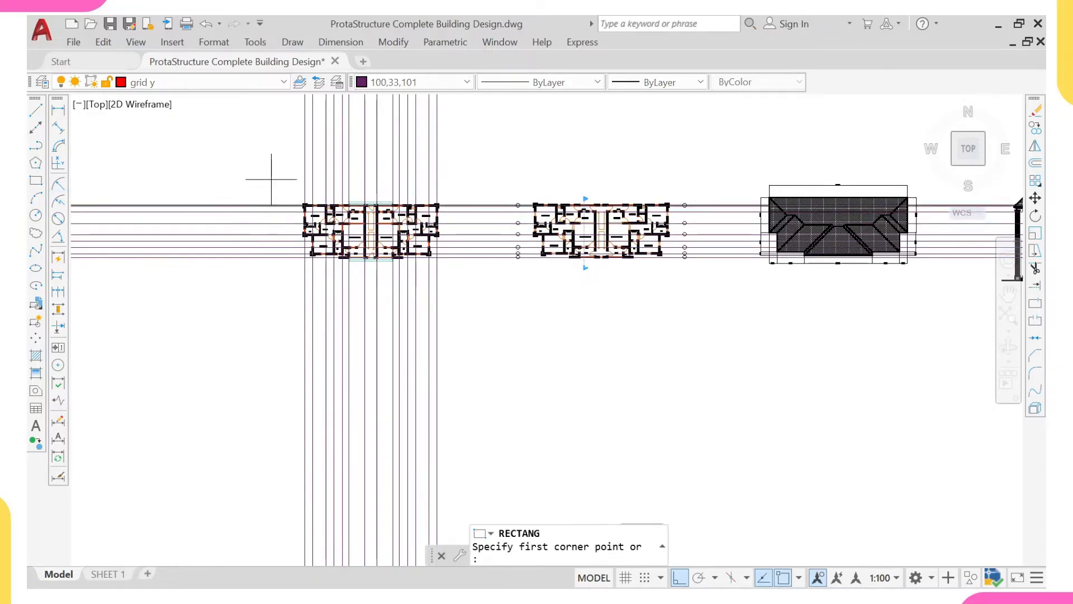
scroll(299, 187, "up", 2)
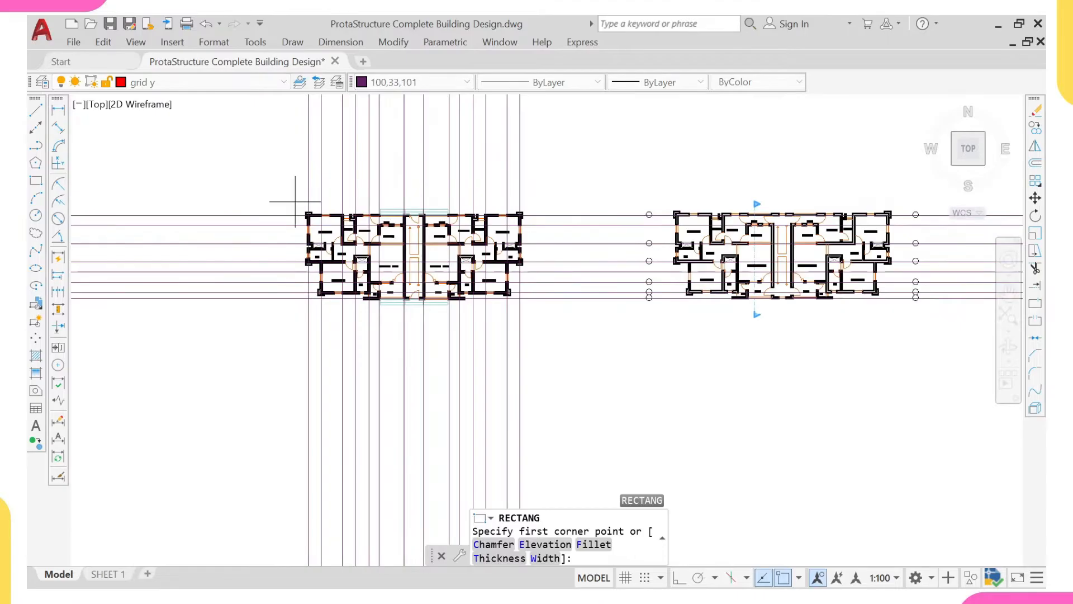
left_click(295, 201)
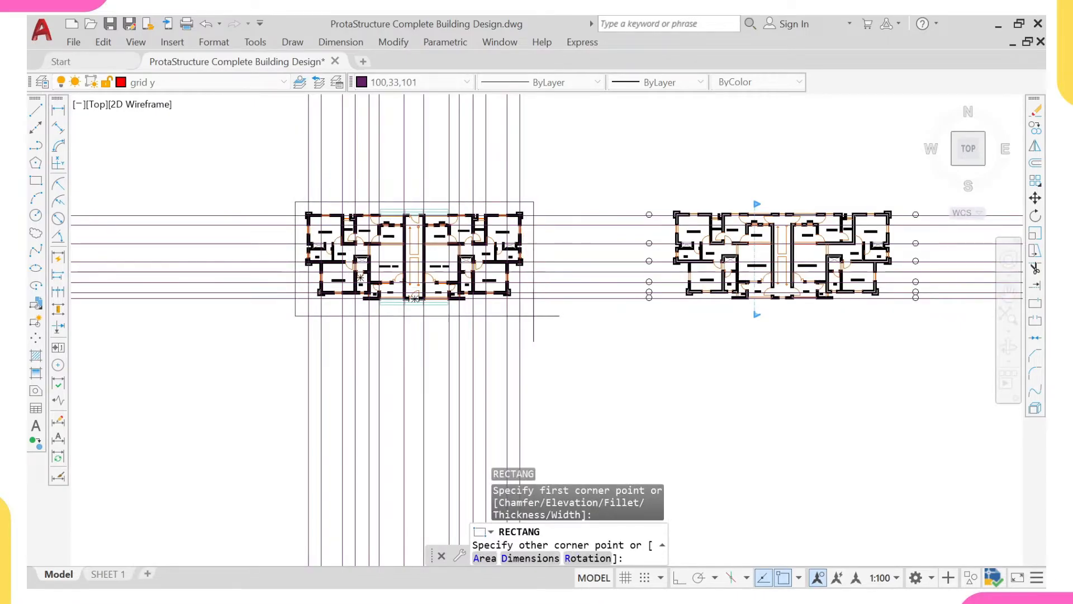
left_click(533, 313)
- Using the rectangle as the cutting edge, trim the vertical gridlines above it and the horizontal gridlines to its left
scroll(510, 270, "down", 4)
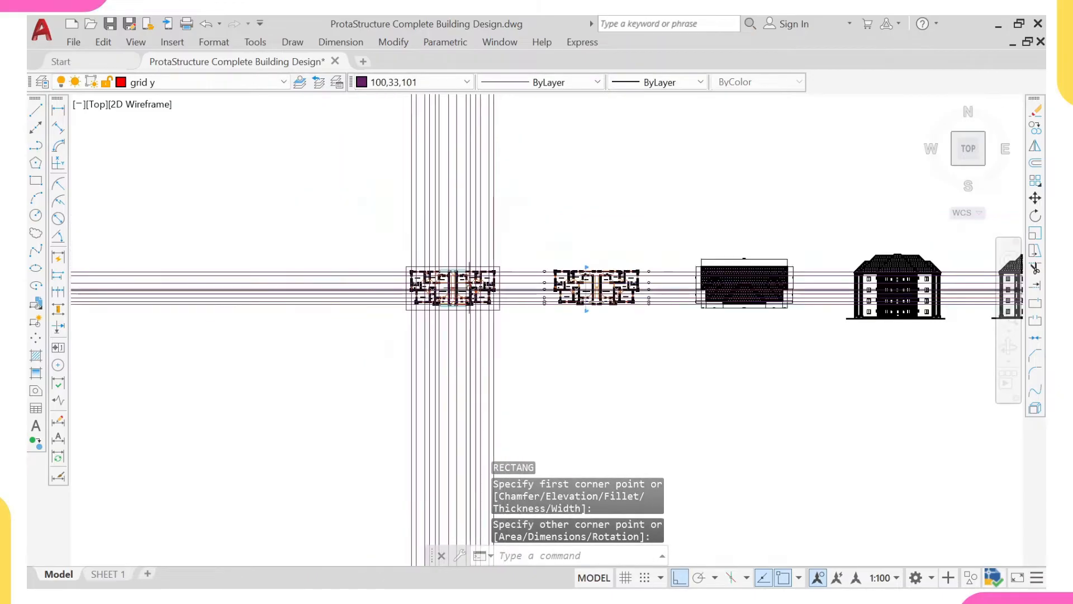
scroll(511, 271, "up", 6)
left_click(511, 264)
left_click(497, 251)
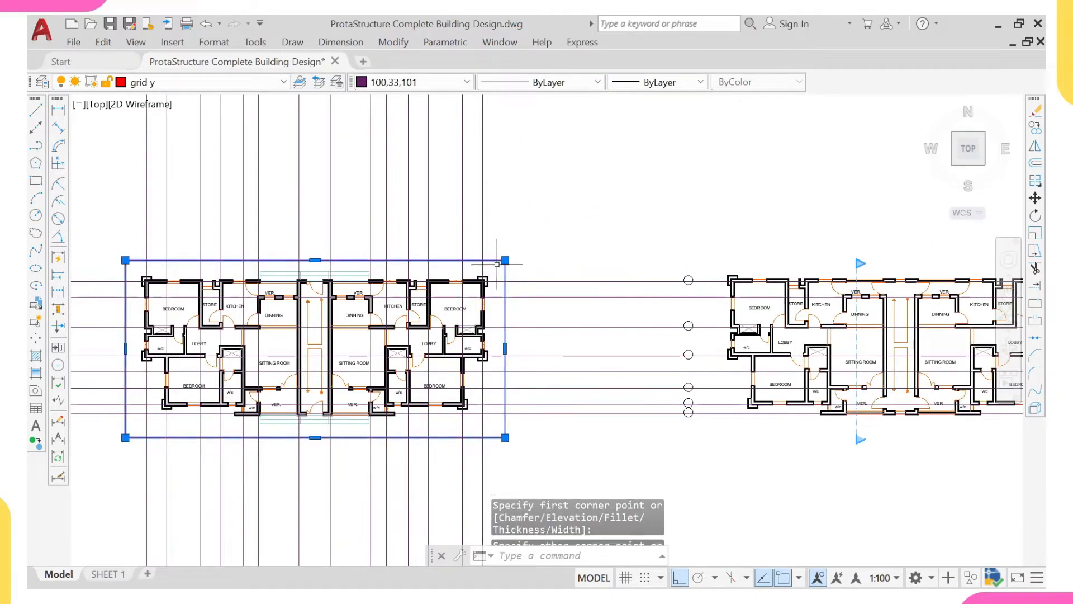
scroll(503, 262, "down", 6)
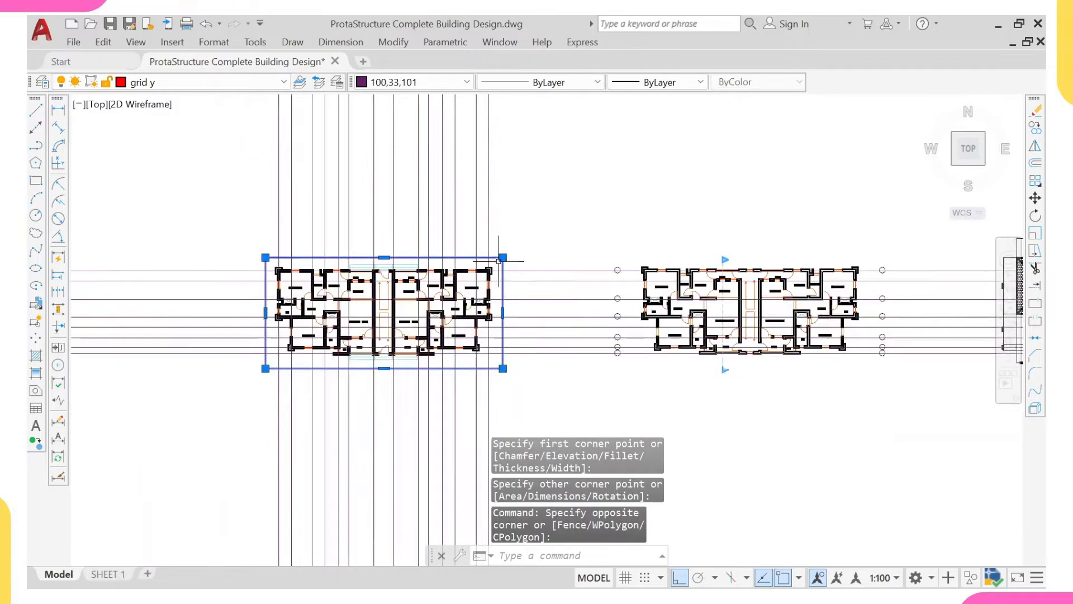
scroll(566, 292, "up", 5)
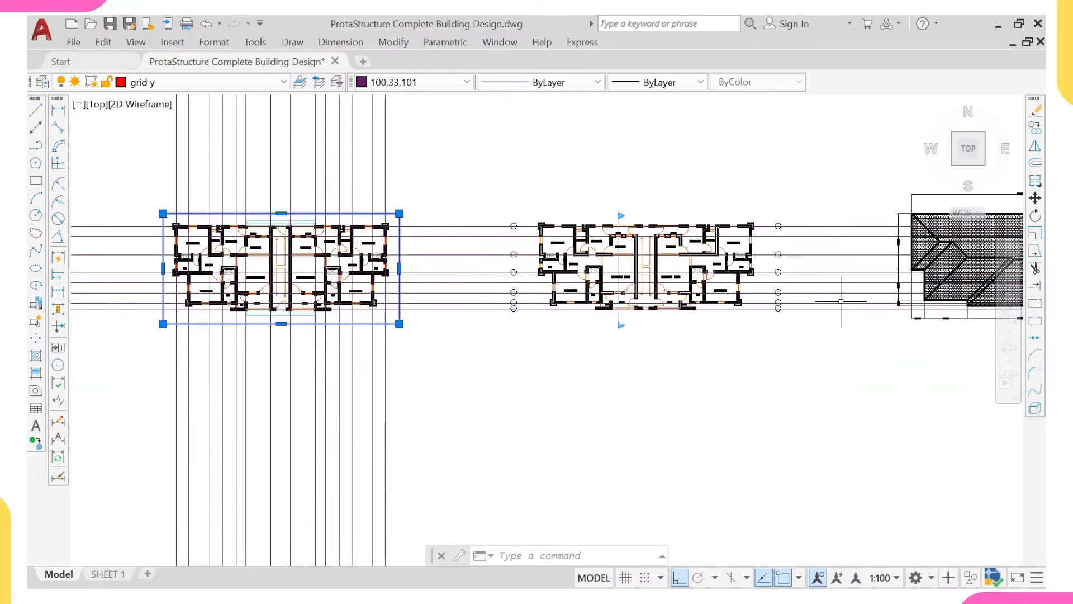
scroll(832, 307, "down", 5)
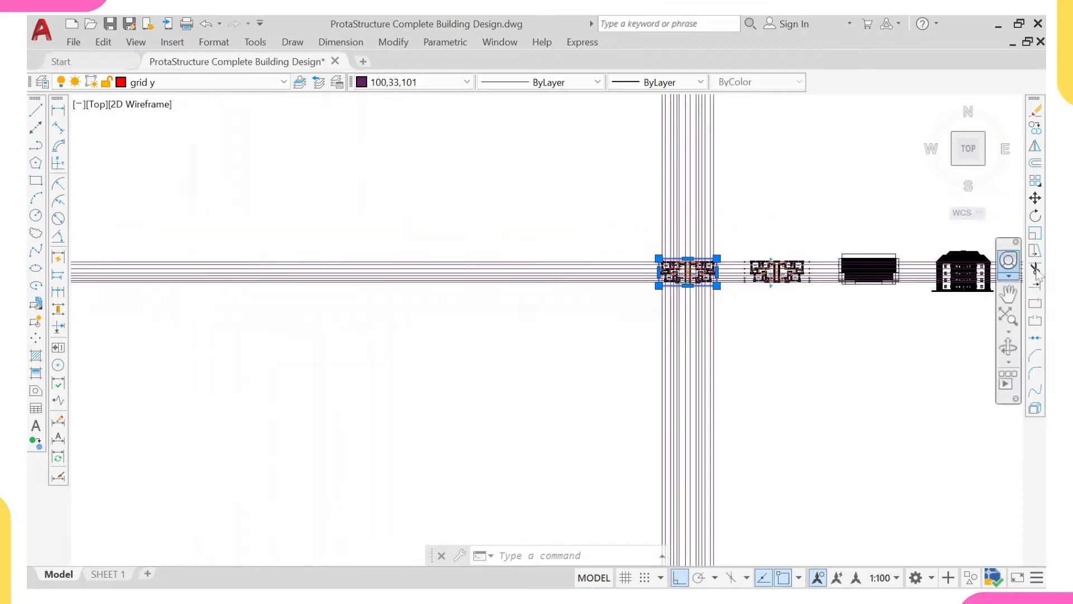
middle_click_drag(717, 304, 578, 307)
scroll(546, 281, "up", 5)
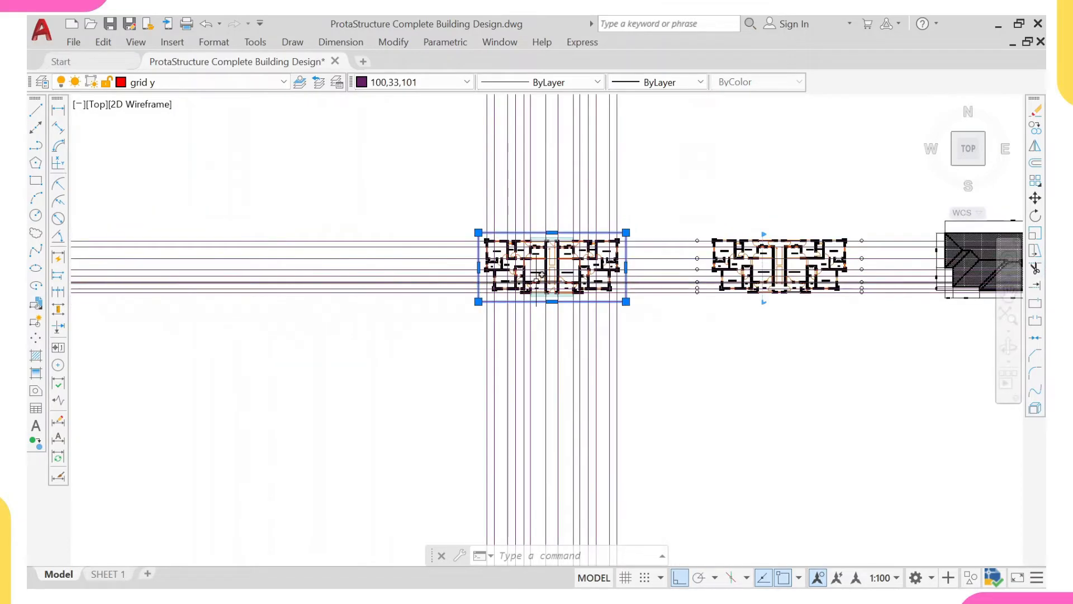
type("TR")
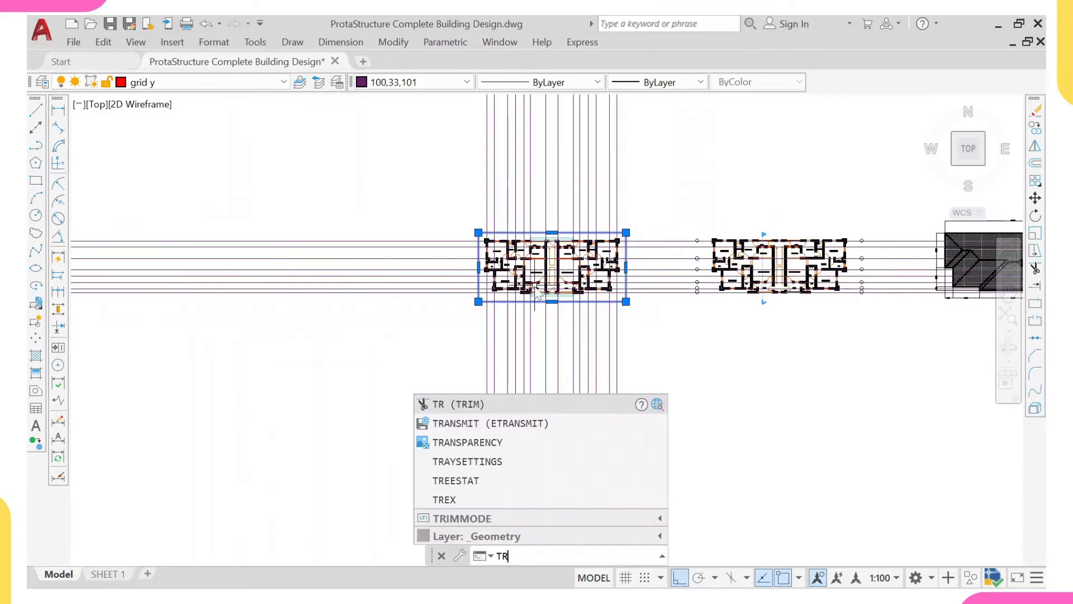
key("Return")
left_click(629, 156)
mouse_move(363, 151)
left_mouse_down()
mouse_move(415, 309)
mouse_move(410, 412)
left_mouse_up()
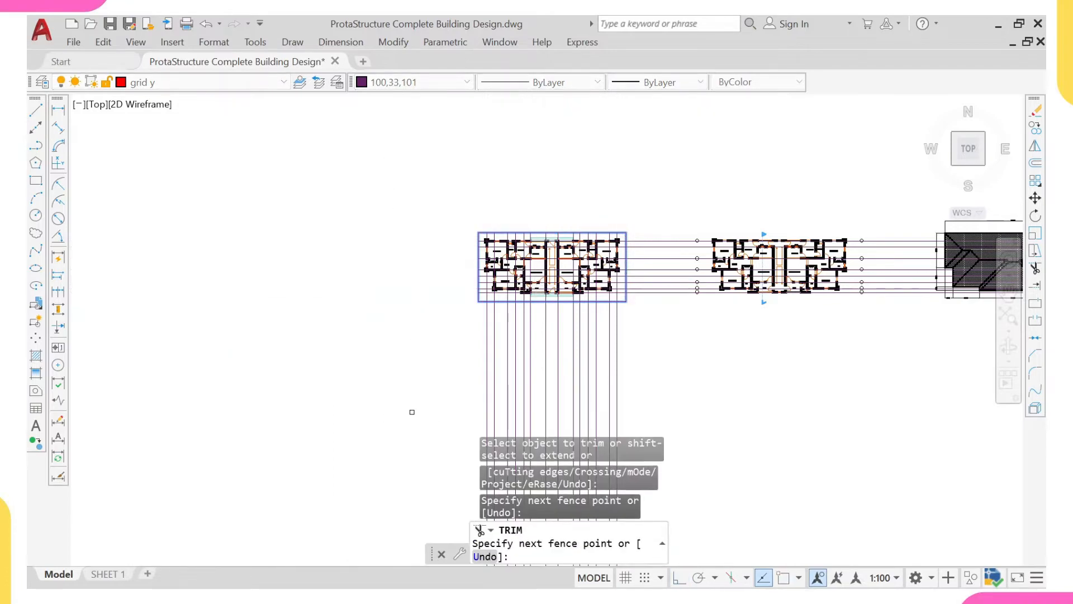
- Trim the vertical gridlines below the rectangle and the horizontal gridlines to its right, and end the Trim command
mouse_move(440, 358)
left_mouse_down()
mouse_move(667, 358)
mouse_move(648, 204)
left_mouse_up()
scroll(635, 210, "down", 12)
left_click(637, 220)
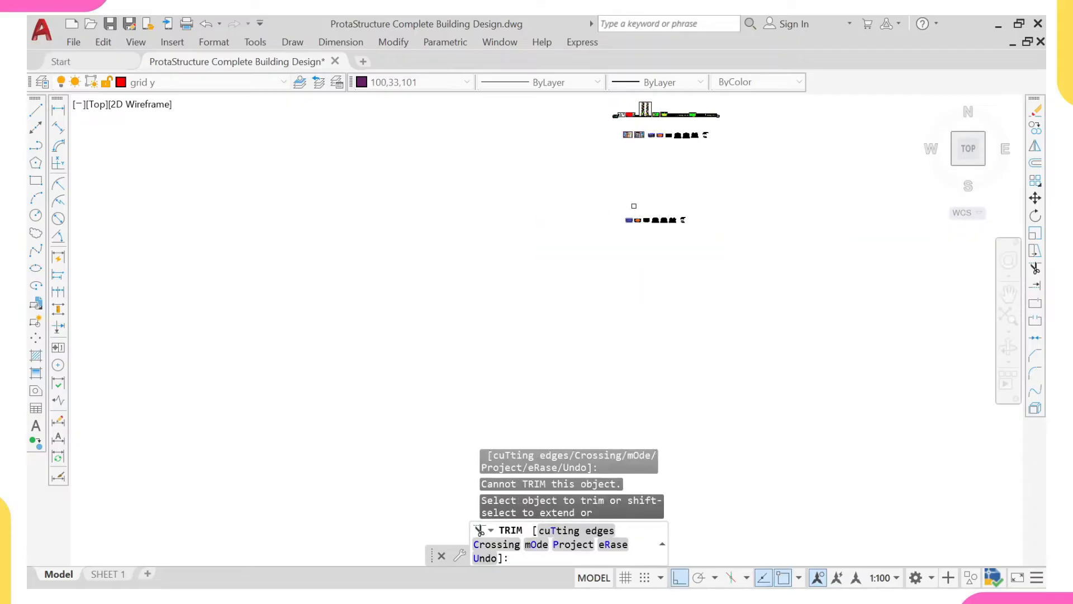
scroll(637, 220, "up", 15)
middle_click_drag(646, 227, 521, 278)
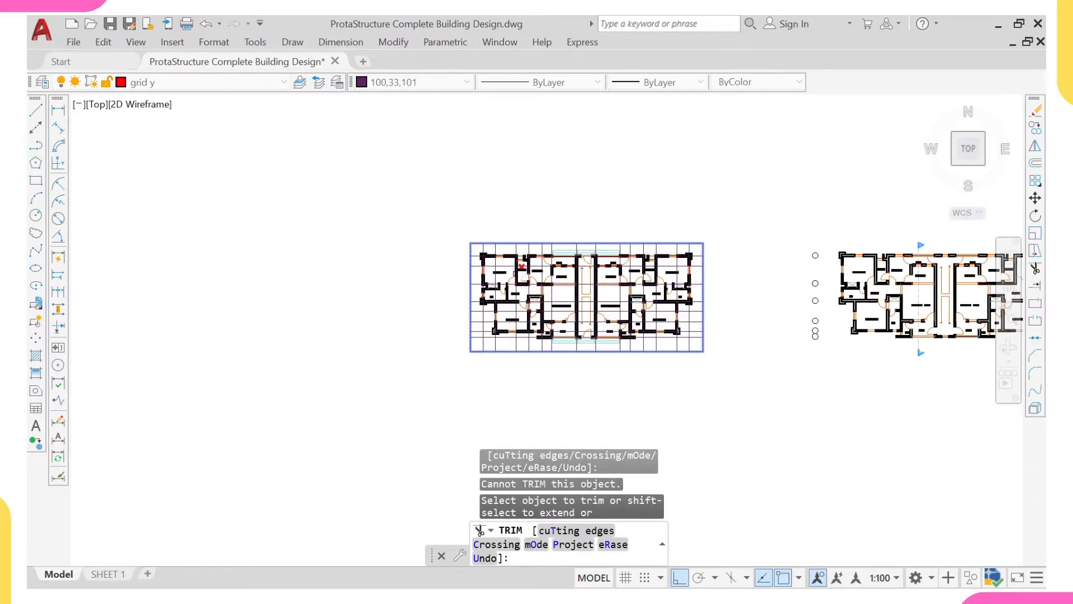
key("Escape")
- Erase the rectangle around the gridded floor plan
scroll(492, 250, "up", 9)
left_click(482, 210)
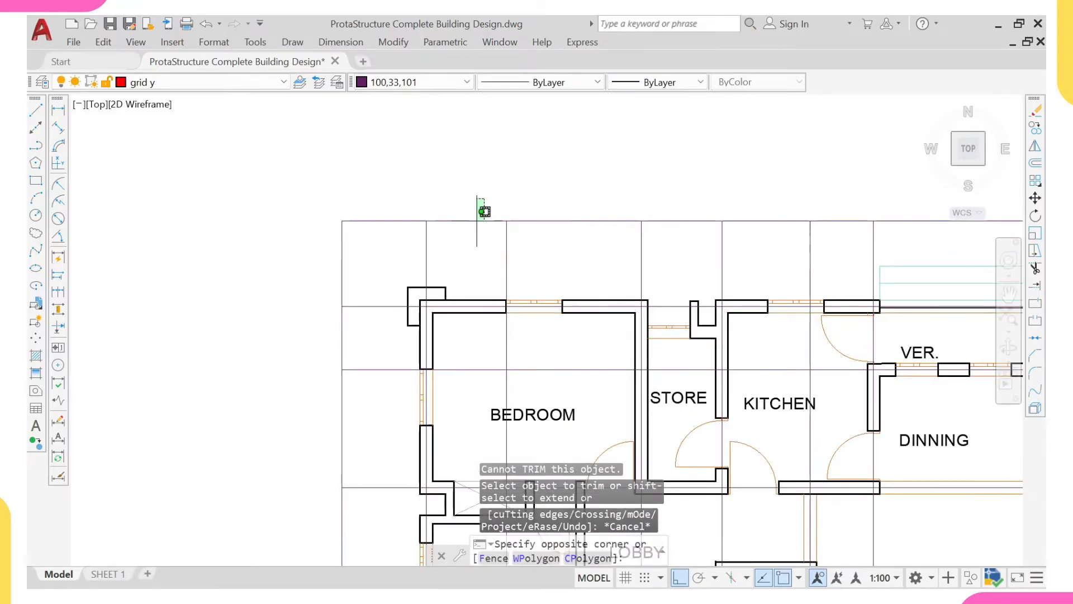
left_click(445, 239)
type("e")
key("Return")
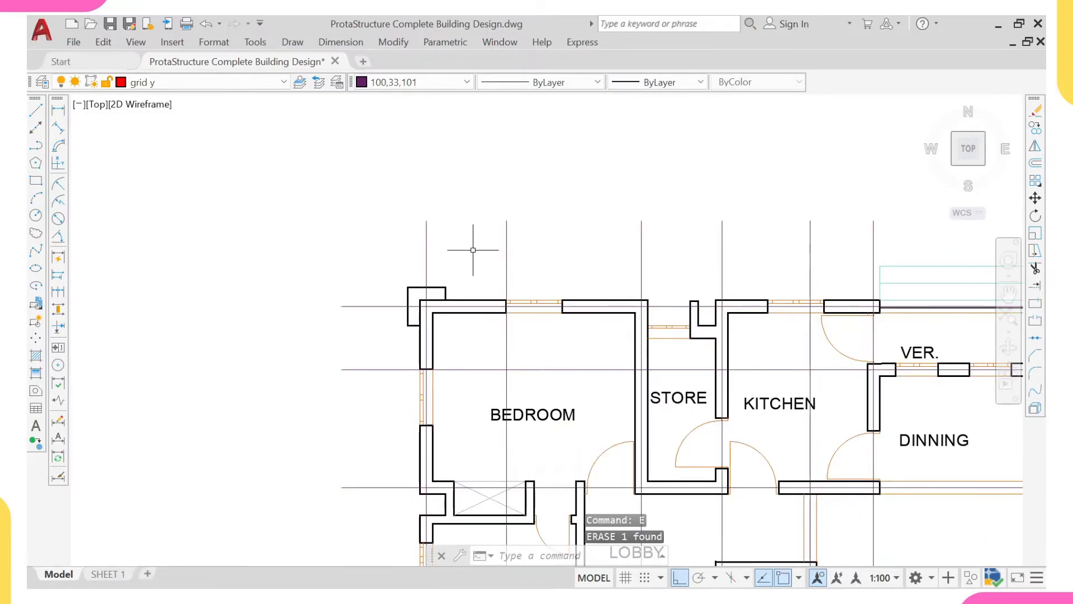
scroll(470, 243, "down", 8)
scroll(449, 298, "up", 4)
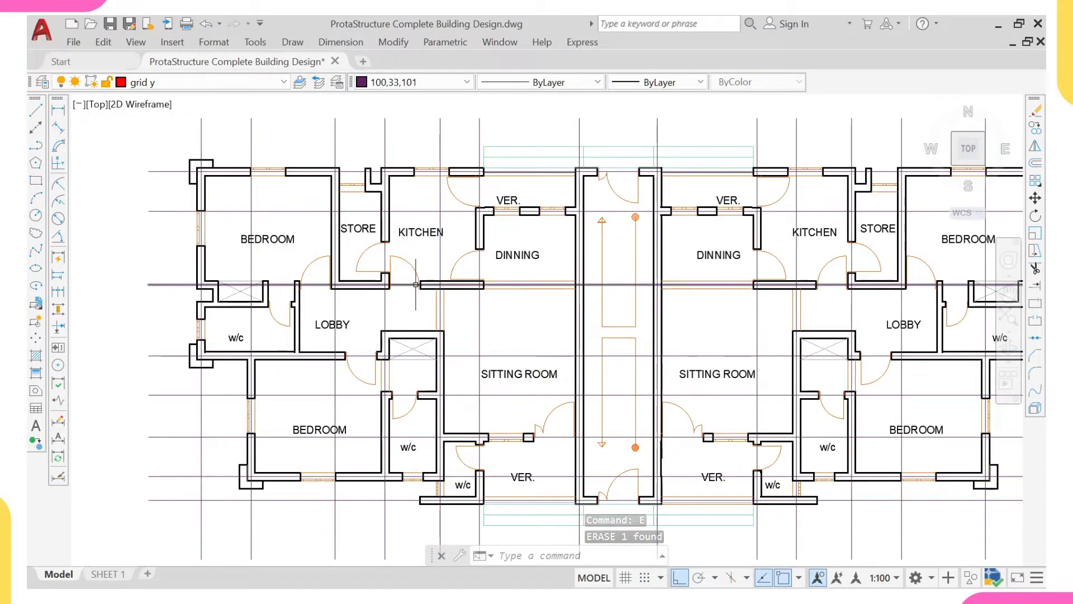
- Make "column y" the current layer in place of the grid layer
scroll(415, 276, "down", 2)
scroll(441, 276, "up", 2)
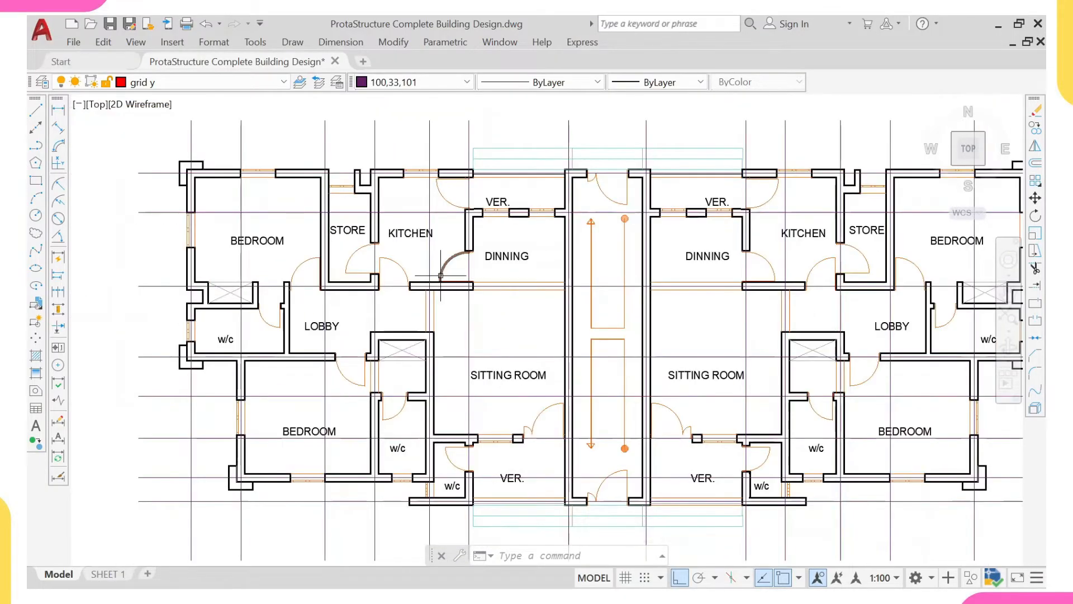
scroll(443, 278, "down", 3)
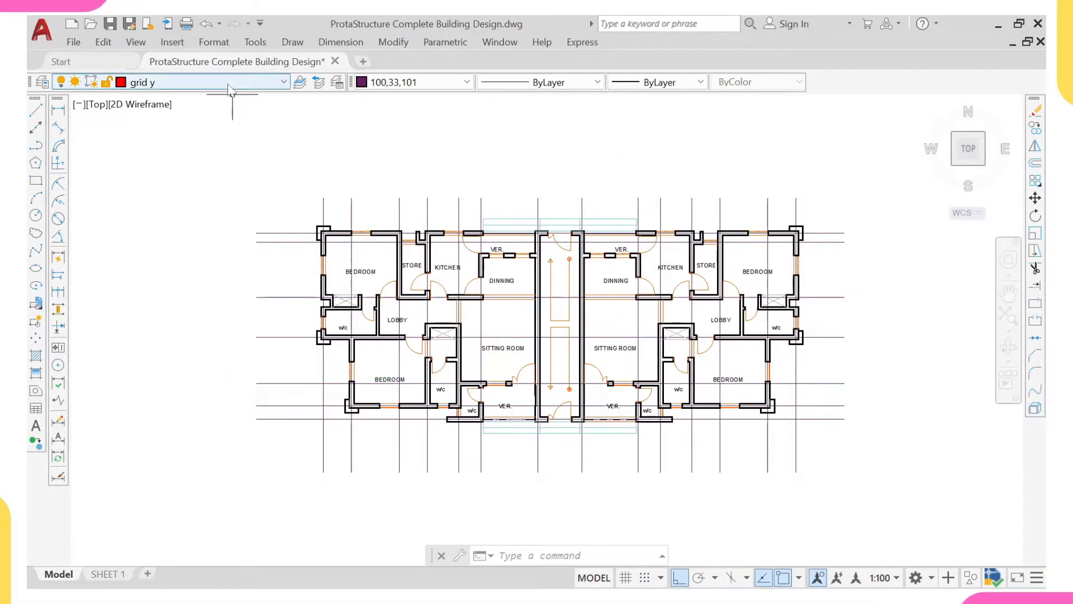
left_click(232, 86)
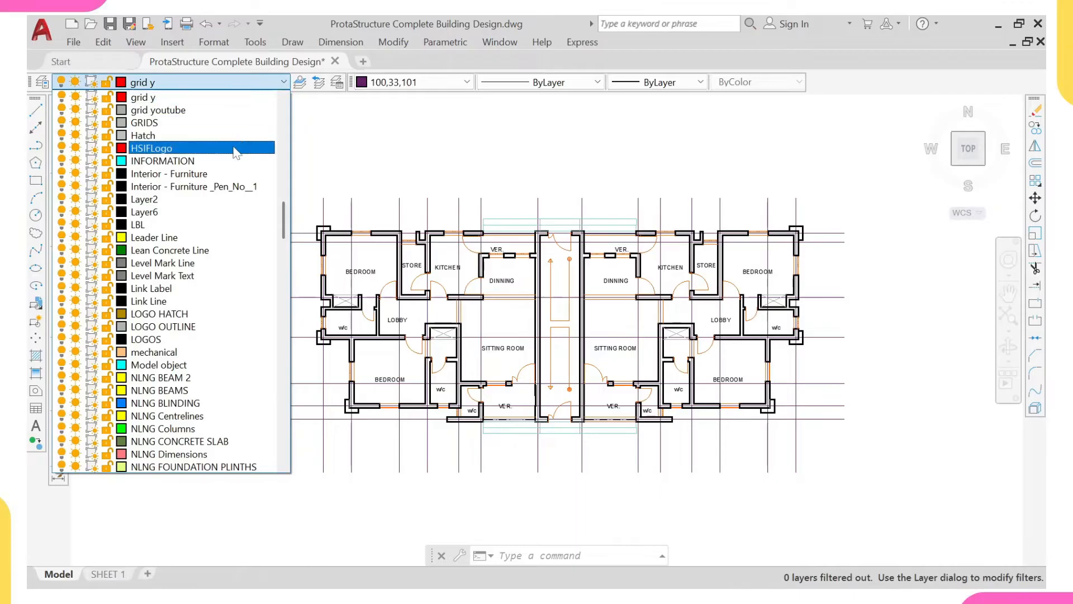
scroll(237, 162, "down", 1)
left_click_drag(284, 224, 274, 165)
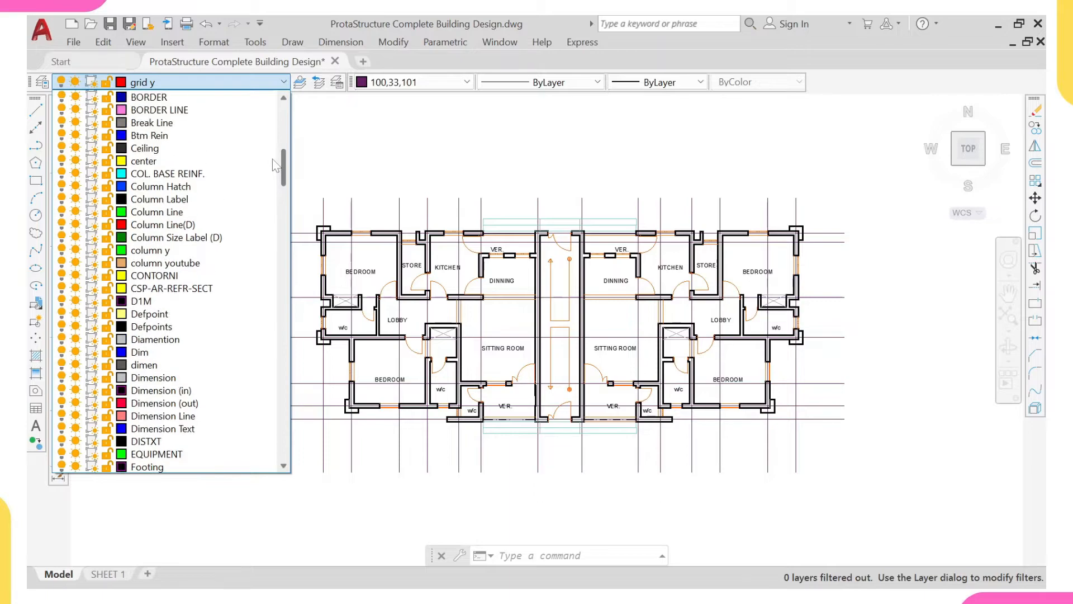
scroll(209, 254, "down", 3)
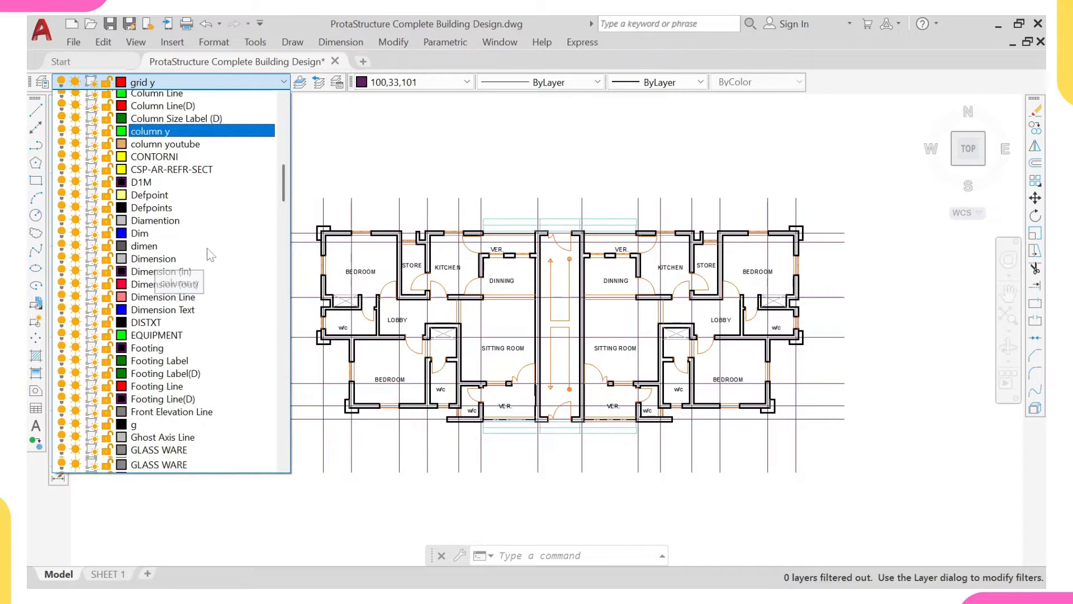
left_click(209, 254)
- Measure the thickness of the upper horizontal wall at the upper-left bedroom corner with a linear dimension, without placing it
scroll(164, 164, "down", 4)
mouse_move(164, 164)
middle_mouse_down()
mouse_move(226, 192)
mouse_move(259, 232)
middle_mouse_up()
scroll(223, 199, "up", 2)
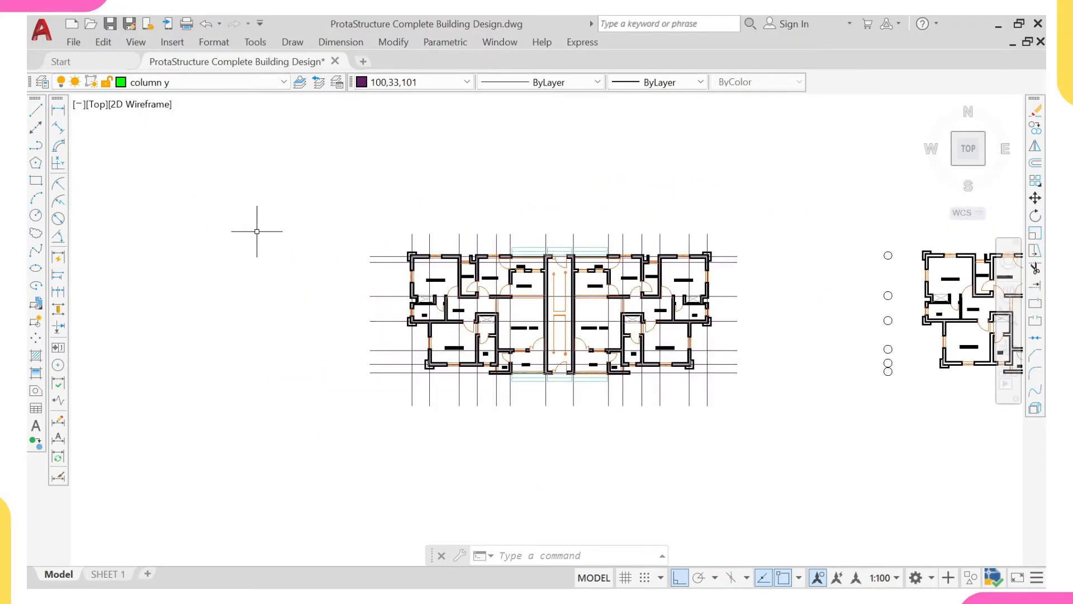
scroll(416, 256, "up", 5)
middle_click_drag(416, 256, 377, 227)
scroll(390, 246, "up", 3)
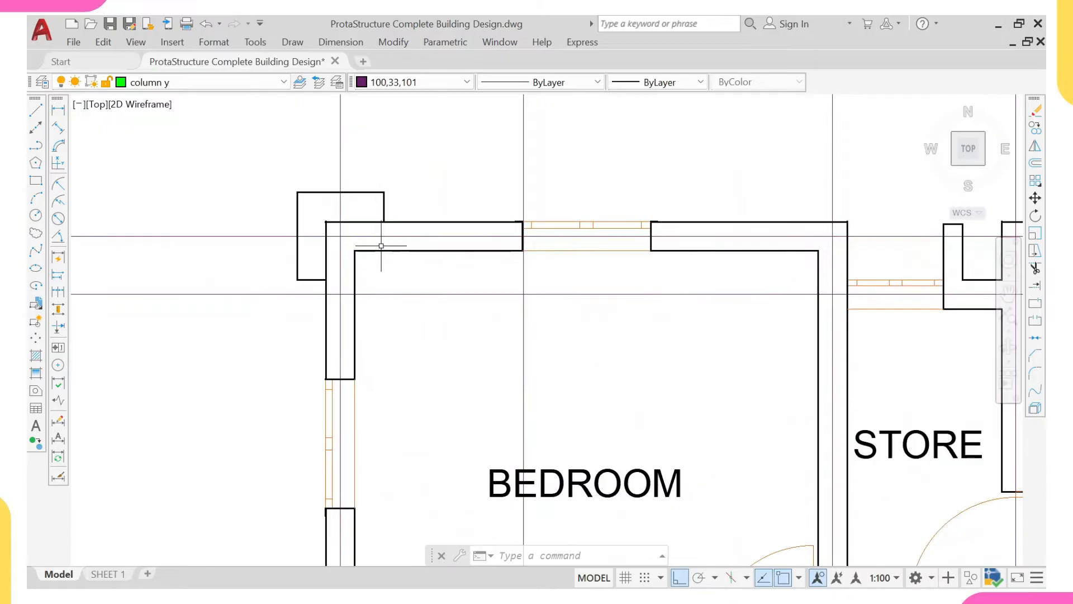
left_click(58, 112)
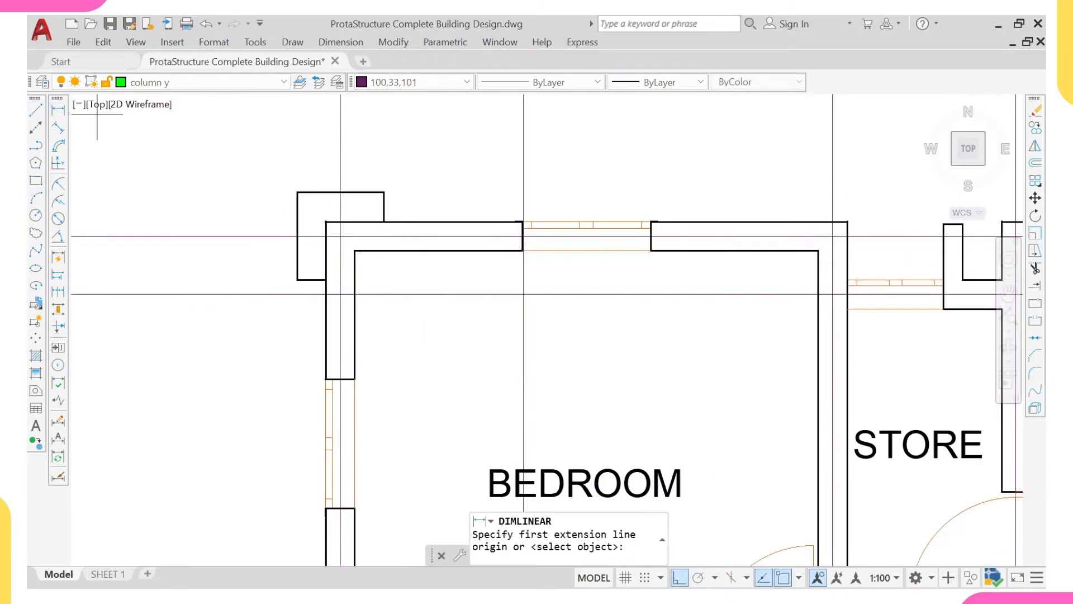
scroll(399, 237, "up", 2)
left_click(366, 213)
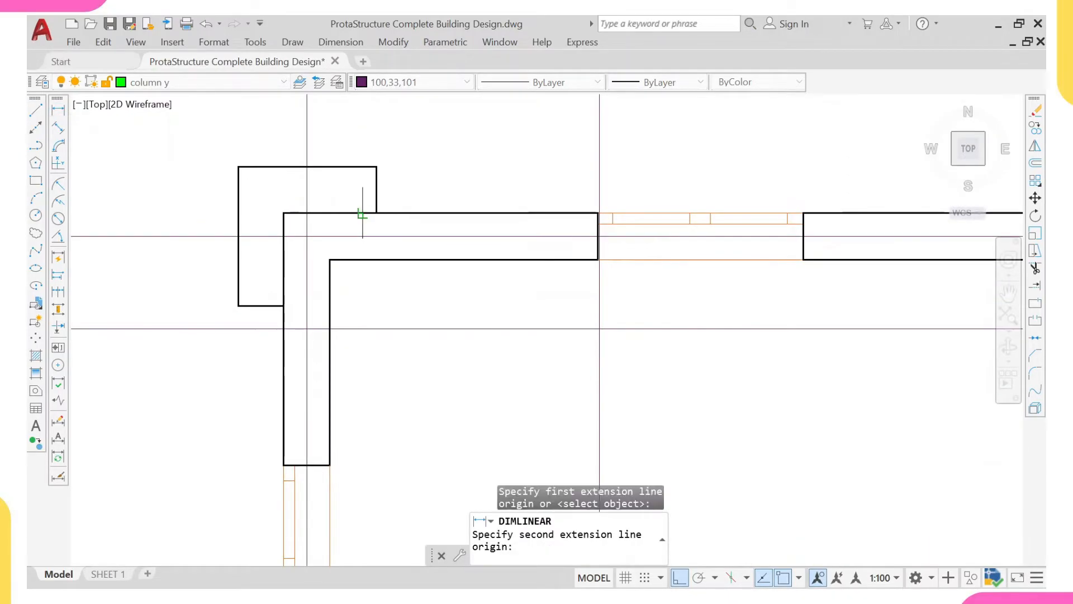
left_click(360, 260)
scroll(356, 246, "up", 3)
scroll(356, 245, "down", 5)
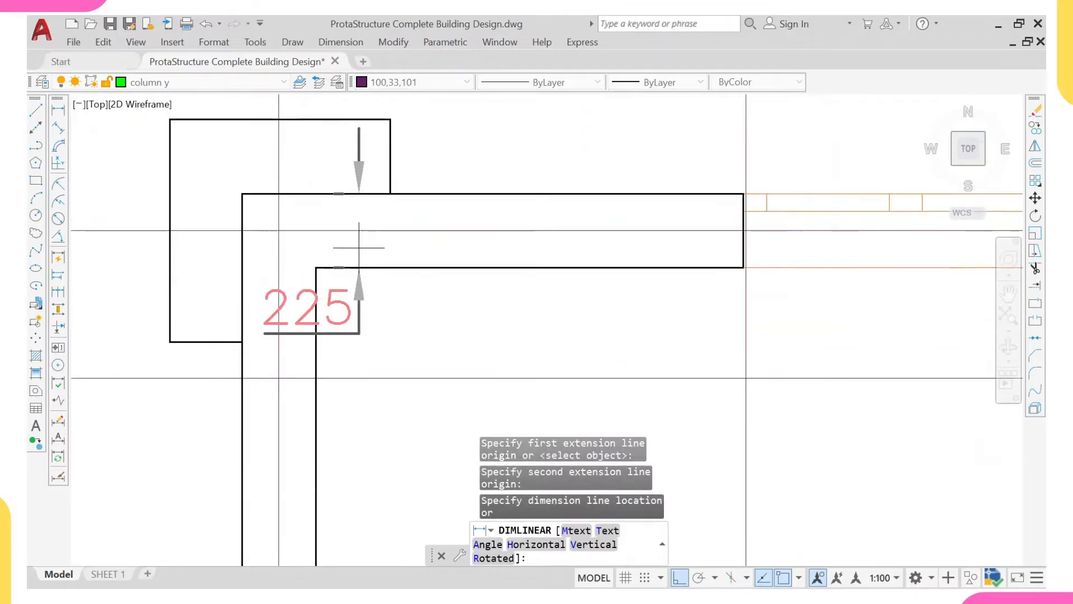
key("Escape")
- Measure the thickness of the vertical wall below the same bedroom corner with a linear dimension, without placing it
right_click(400, 166)
left_click(441, 176)
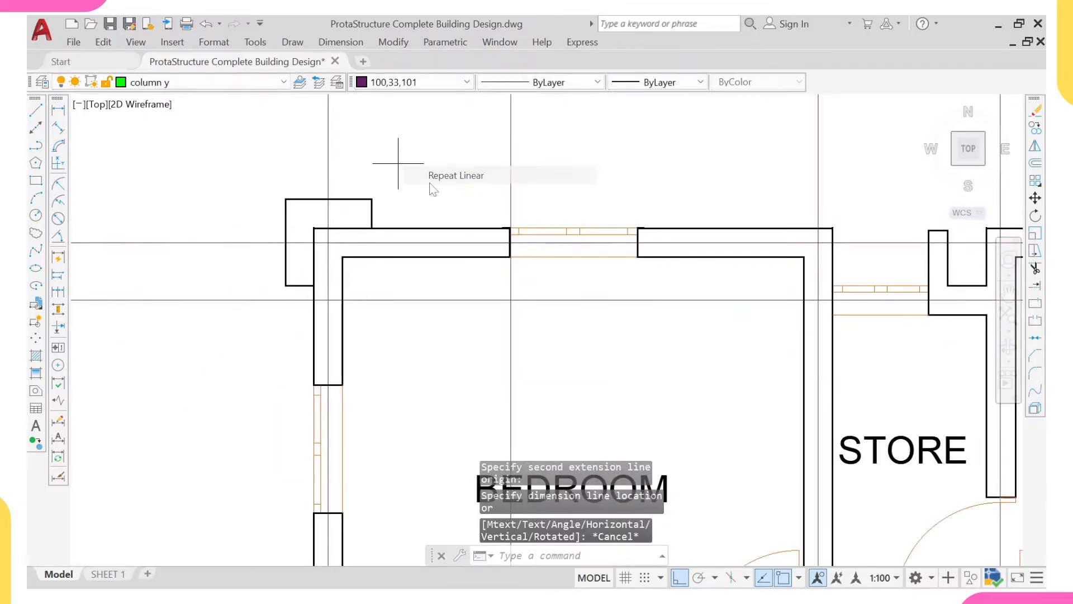
scroll(319, 299, "up", 2)
left_click(356, 326)
scroll(356, 326, "up", 3)
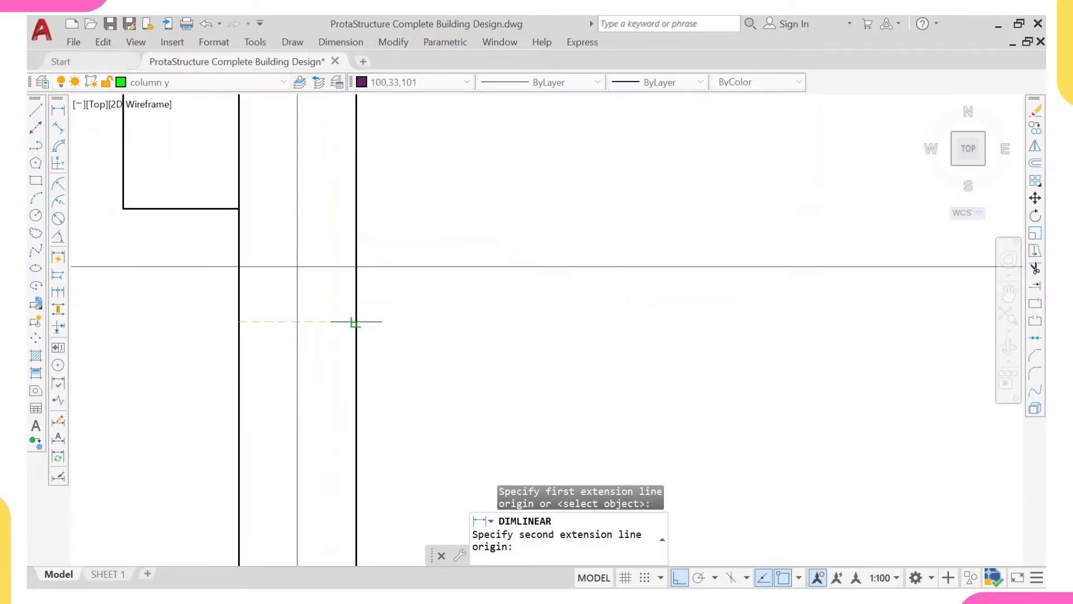
left_click(355, 325)
scroll(356, 325, "down", 3)
key("Escape")
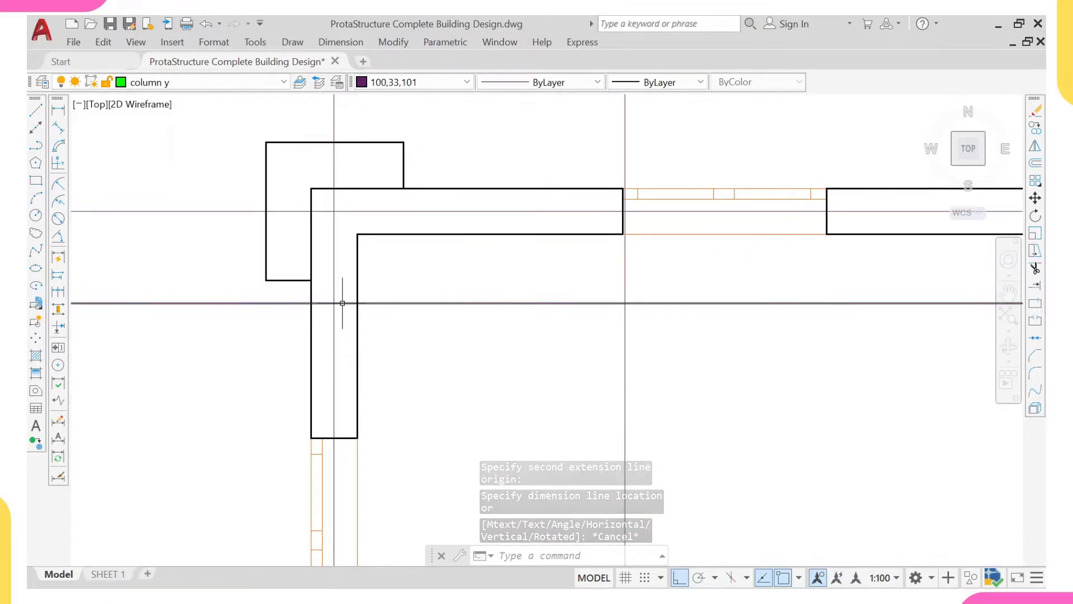
- Draw a 225 by 225 column rectangle in the empty space up and left of the gridded floor plan
scroll(341, 307, "down", 4)
scroll(341, 307, "down", 2)
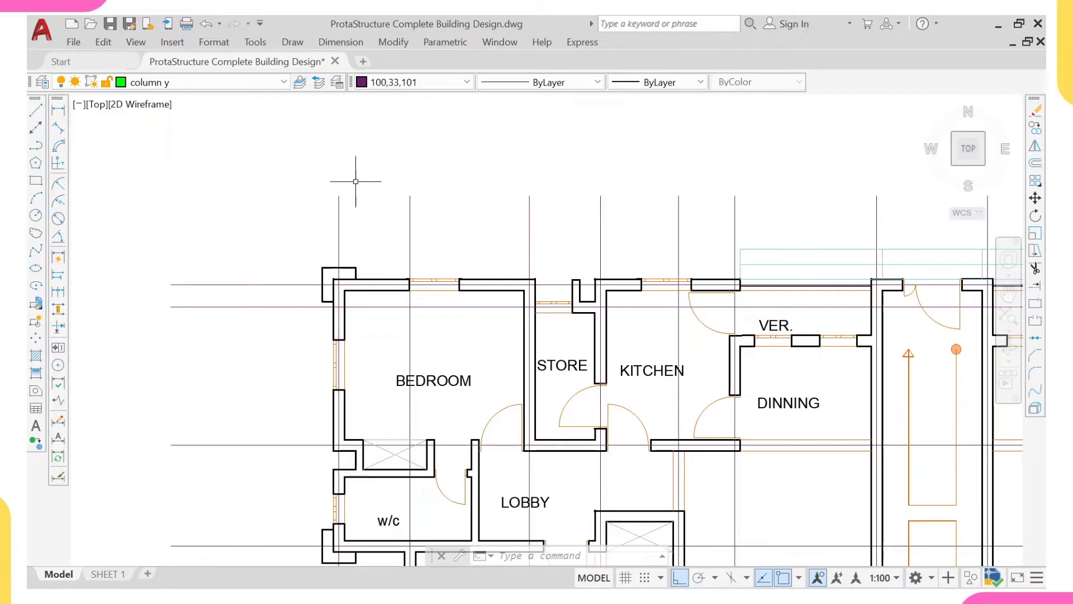
middle_click_drag(201, 258, 452, 293)
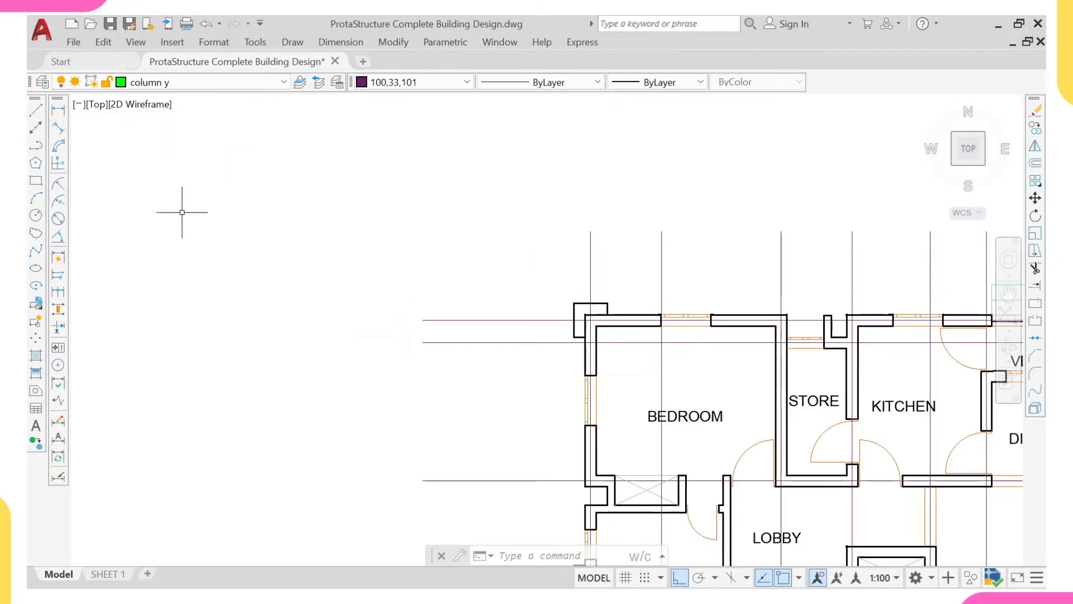
type("rec")
key("Return")
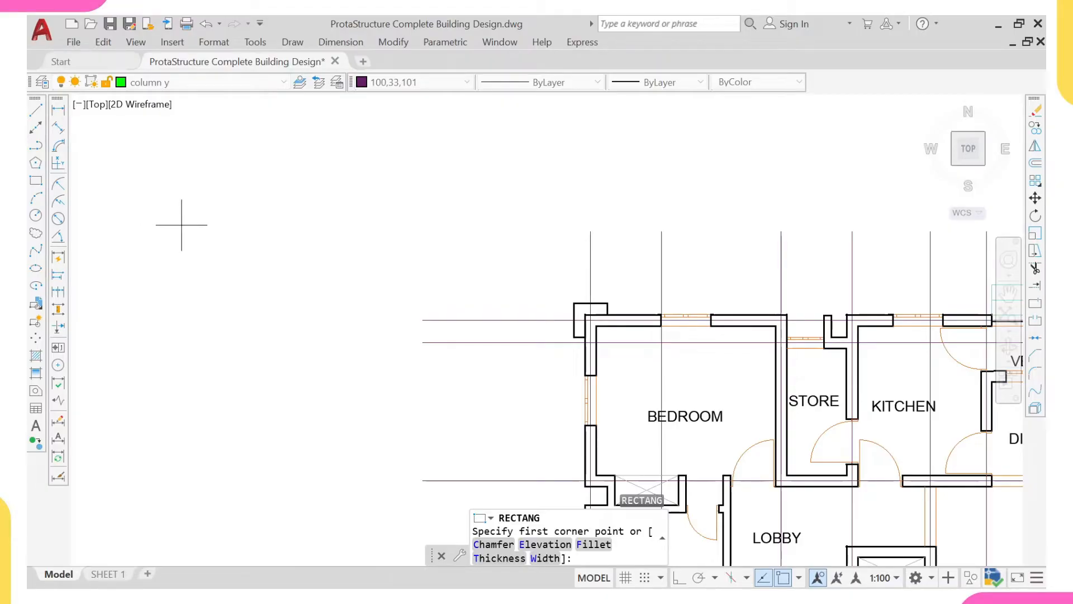
left_click(174, 222)
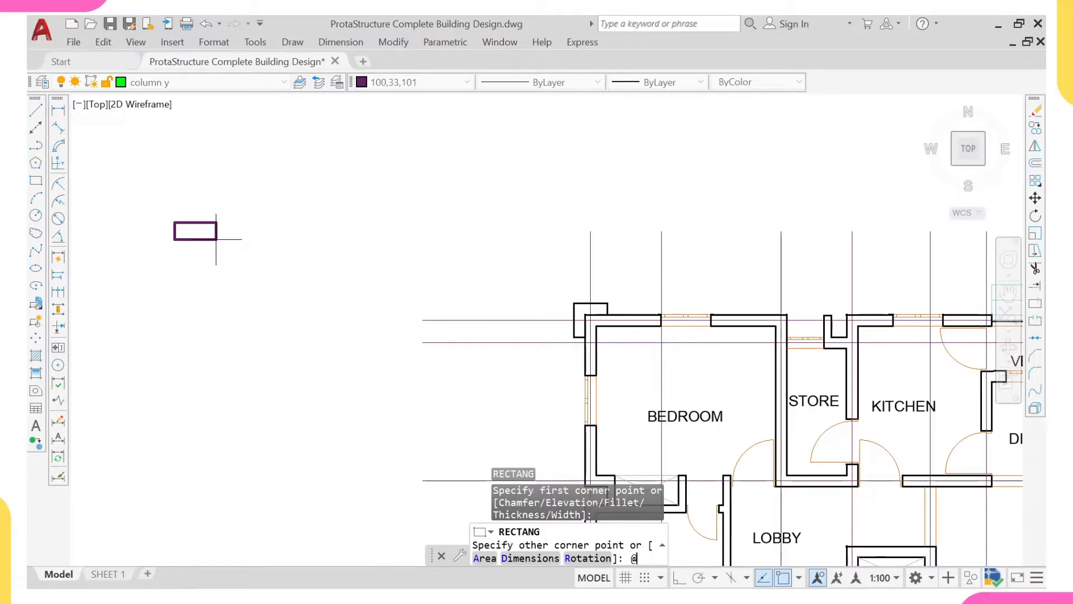
type("@225,225")
key("Return")
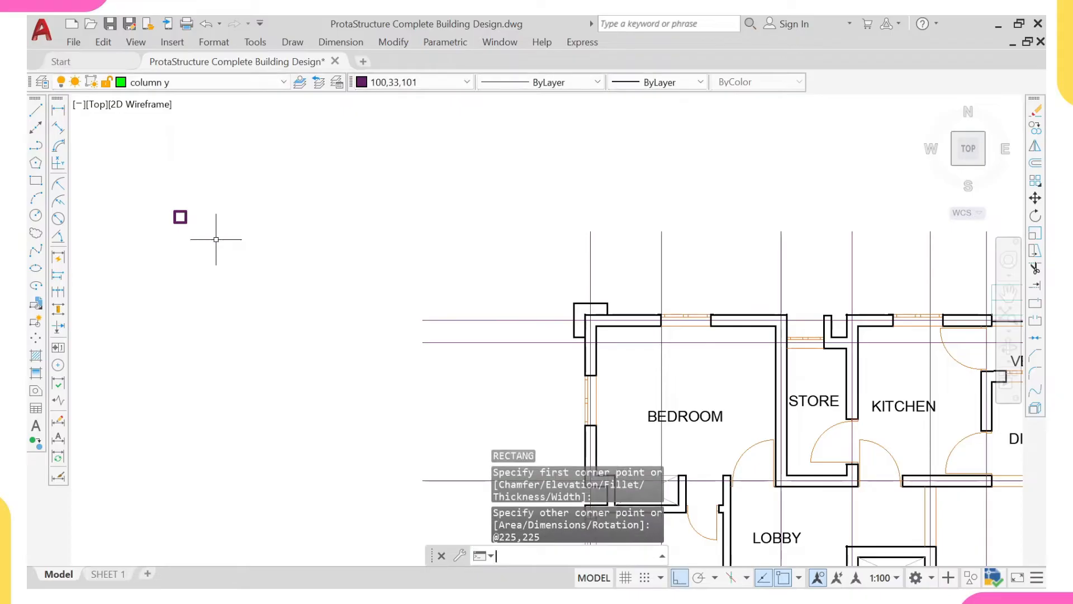
scroll(188, 226, "up", 2)
mouse_move(187, 225)
middle_mouse_down()
mouse_move(187, 299)
mouse_move(233, 306)
middle_mouse_up()
scroll(177, 290, "down", 2)
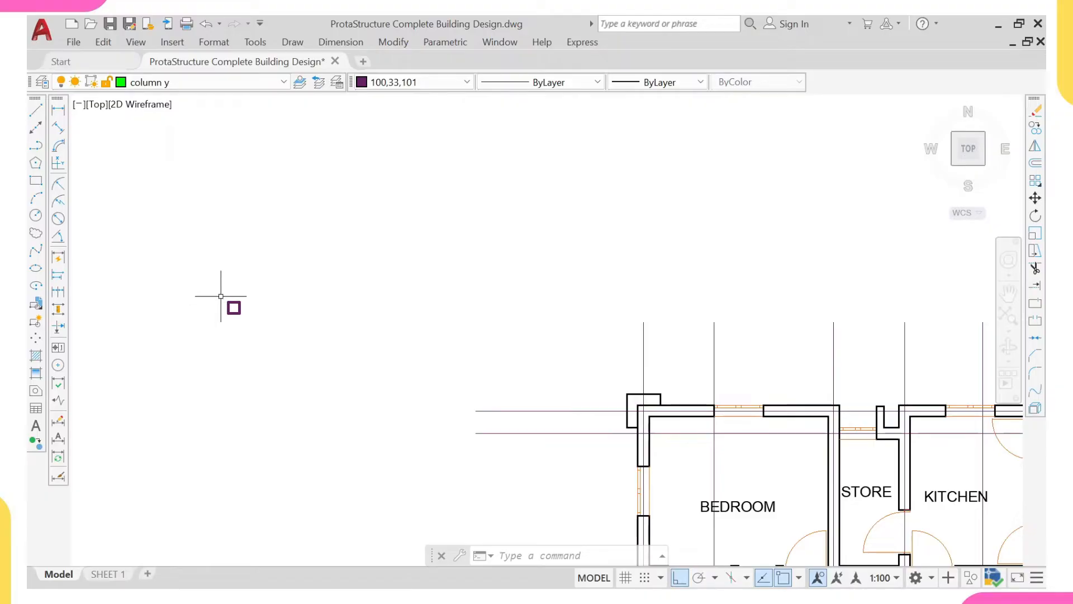
scroll(204, 233, "down", 3)
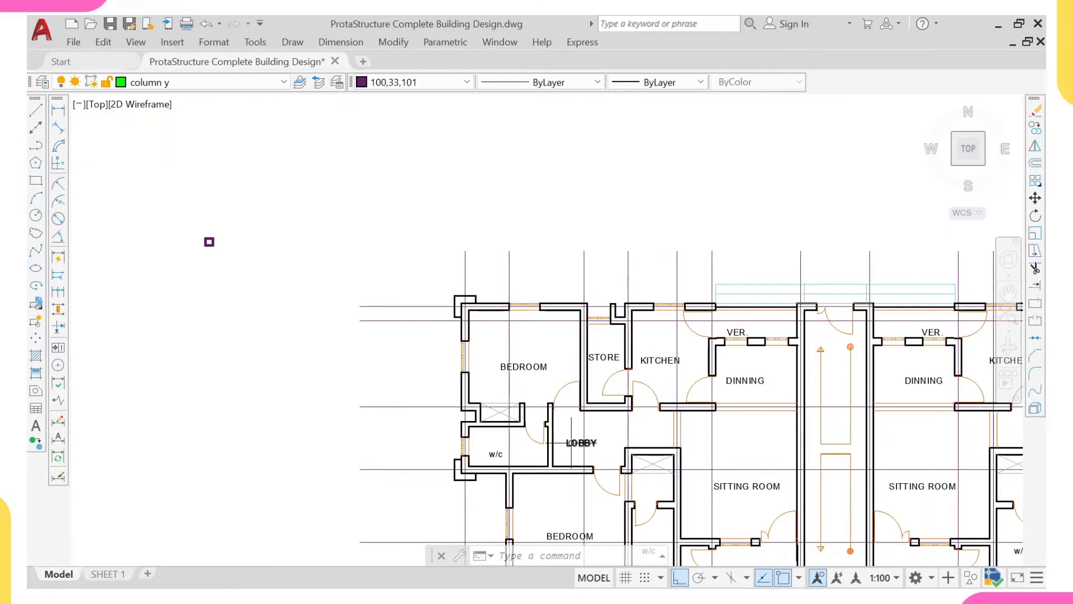
scroll(612, 417, "down", 2)
middle_click_drag(618, 383, 571, 326)
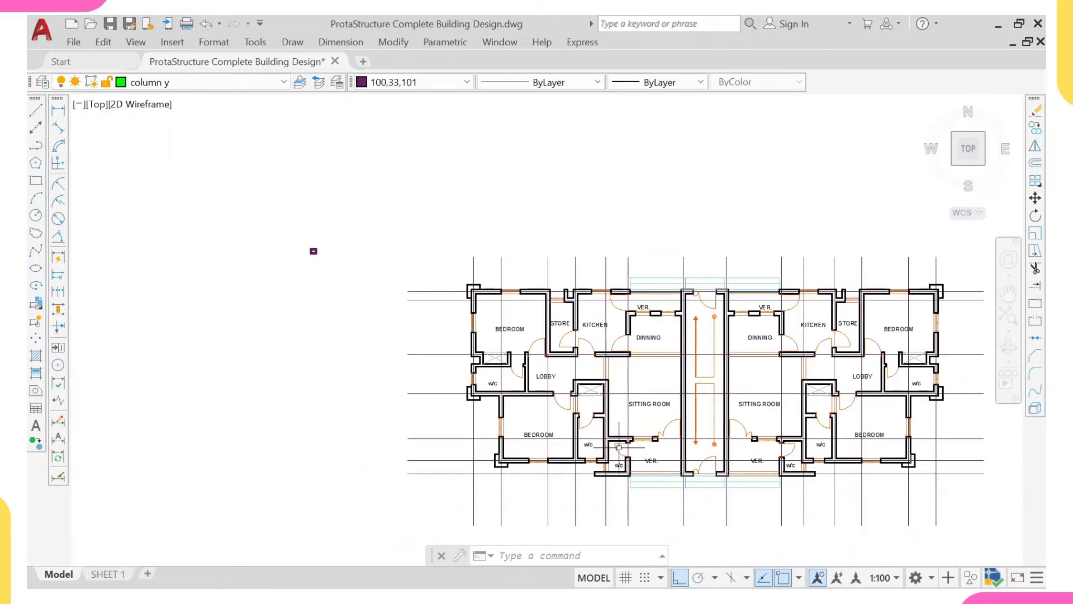
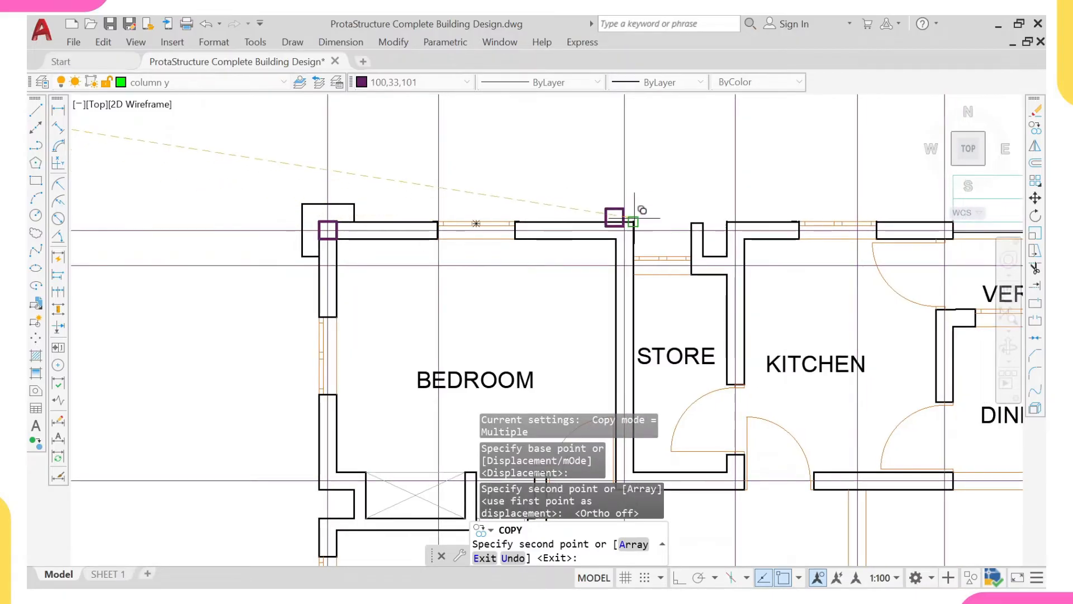
- Place a copy of the column rectangle on the gridline intersection at the upper-left bedroom's upper-right wall corner
middle_click_drag(618, 210, 565, 176)
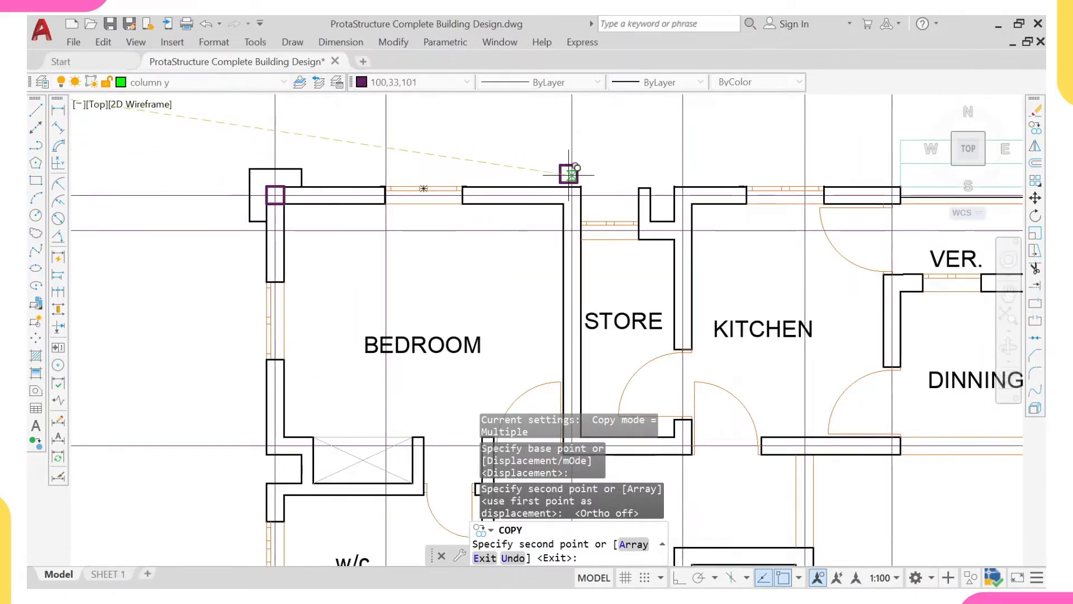
scroll(567, 191, "up", 2)
left_click(575, 199)
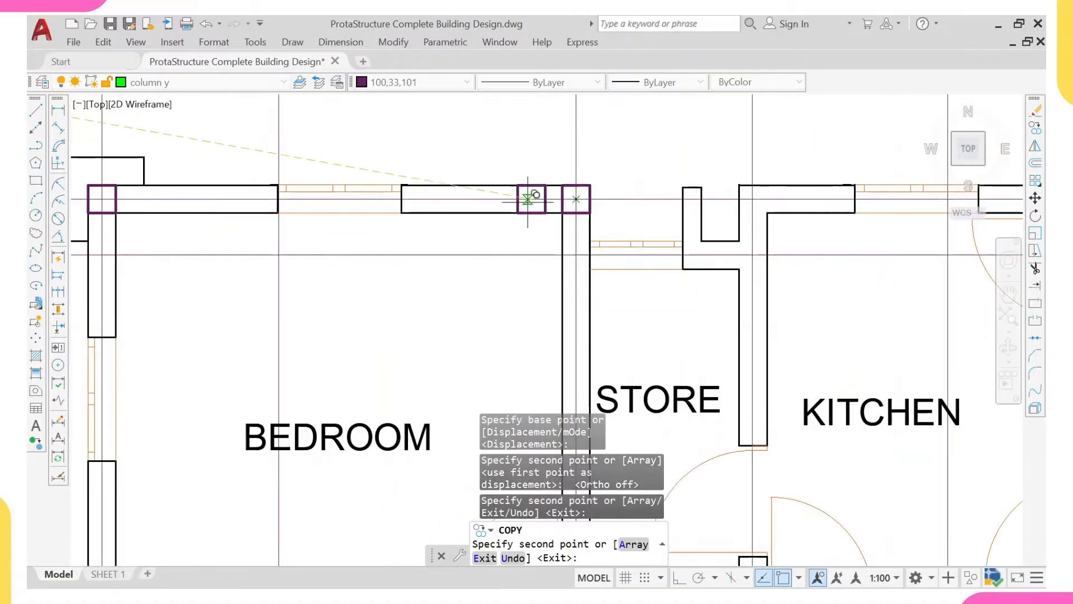
scroll(503, 207, "down", 4)
middle_click_drag(492, 215, 486, 269)
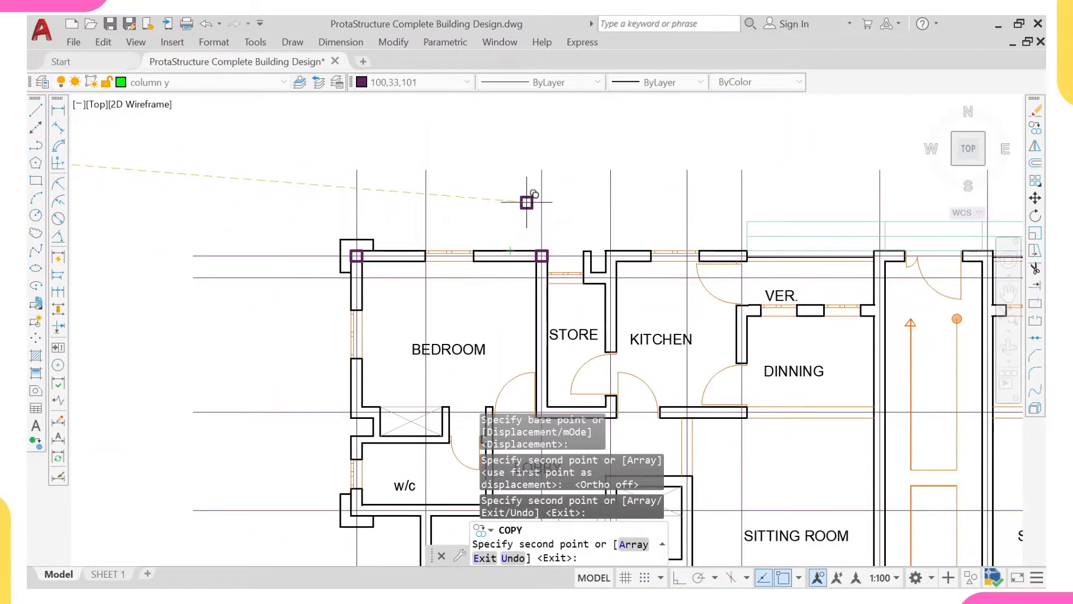
scroll(414, 252, "up", 2)
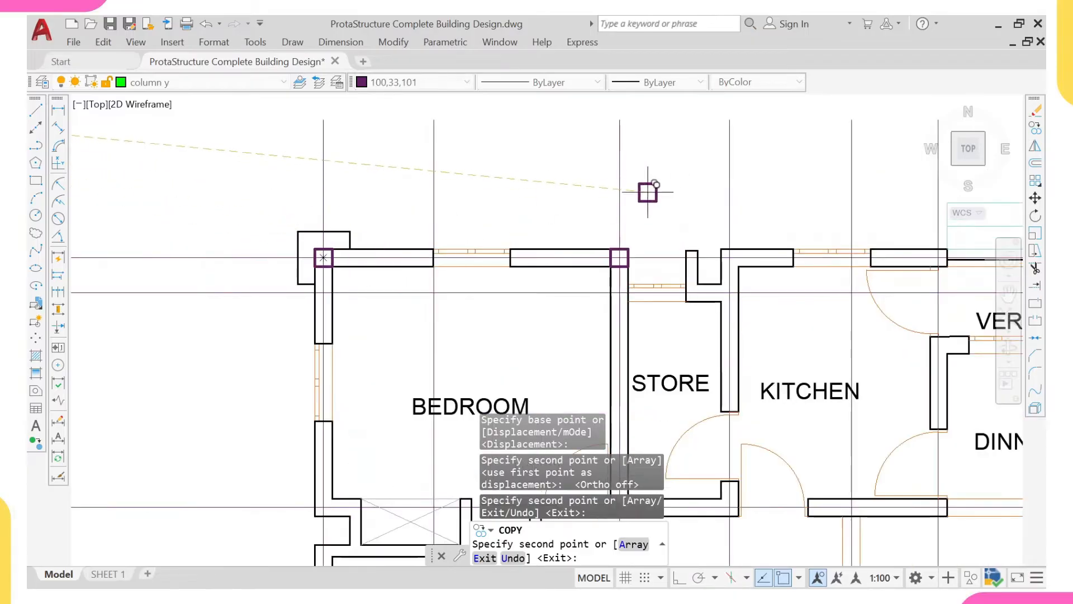
key("Escape")
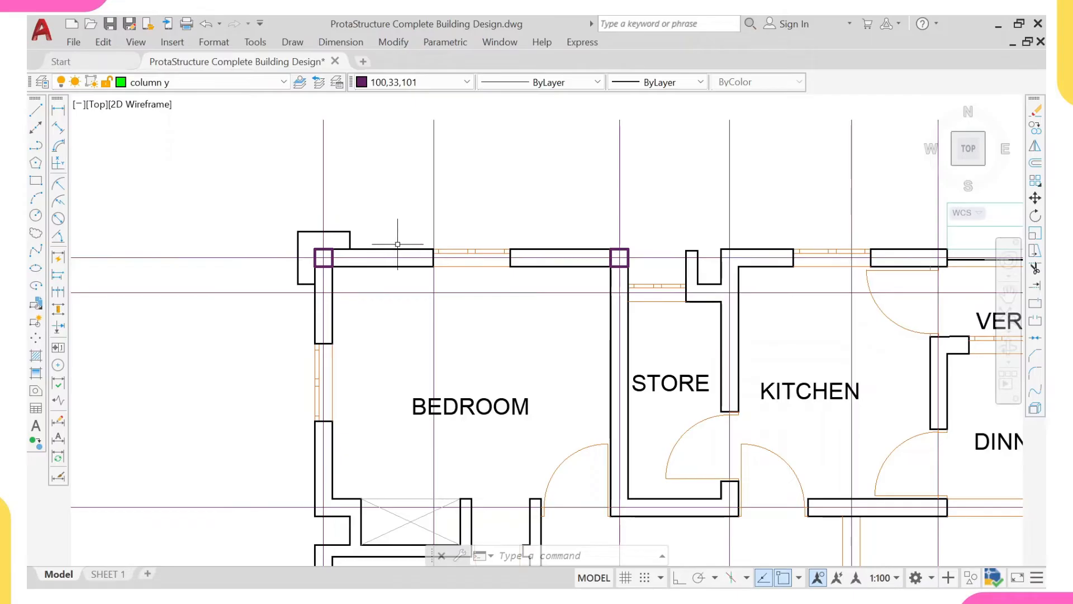
middle_click_drag(387, 249, 386, 216)
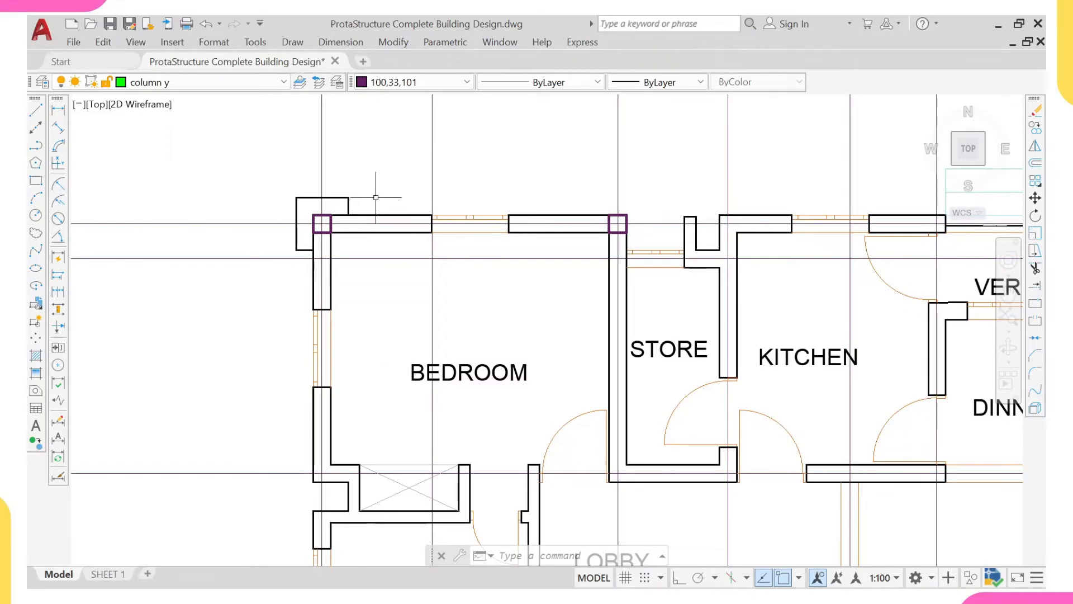
middle_click_drag(375, 213, 371, 213)
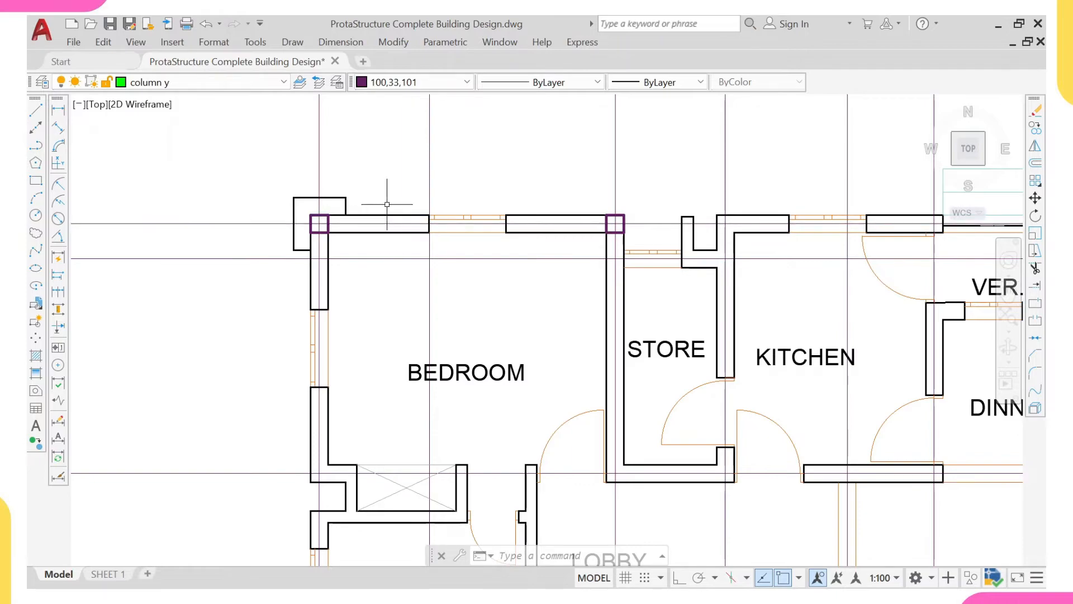
middle_click_drag(362, 219, 355, 209)
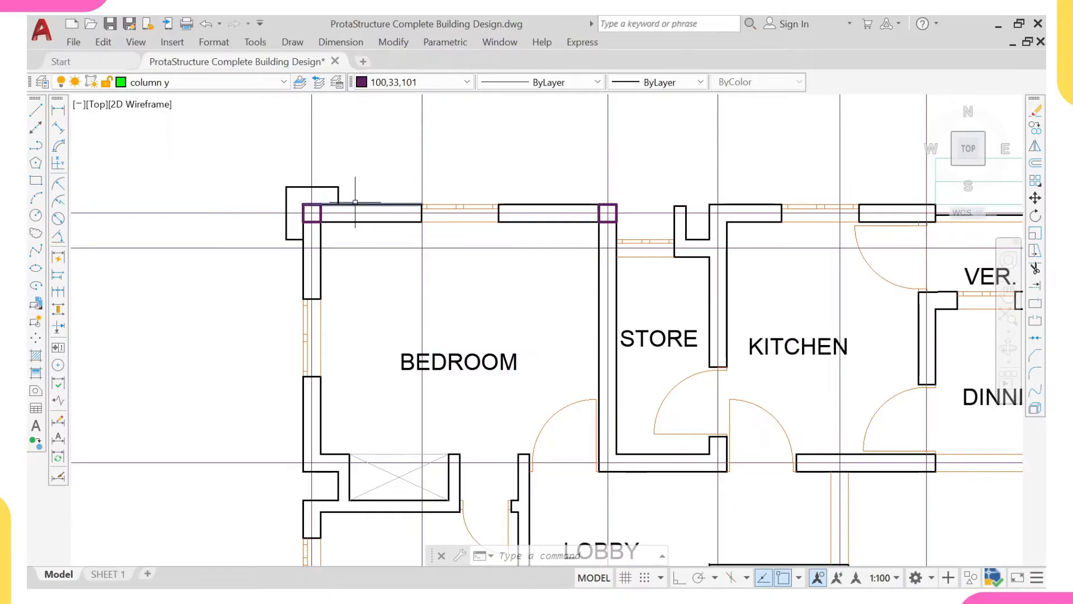
scroll(347, 194, "up", 2)
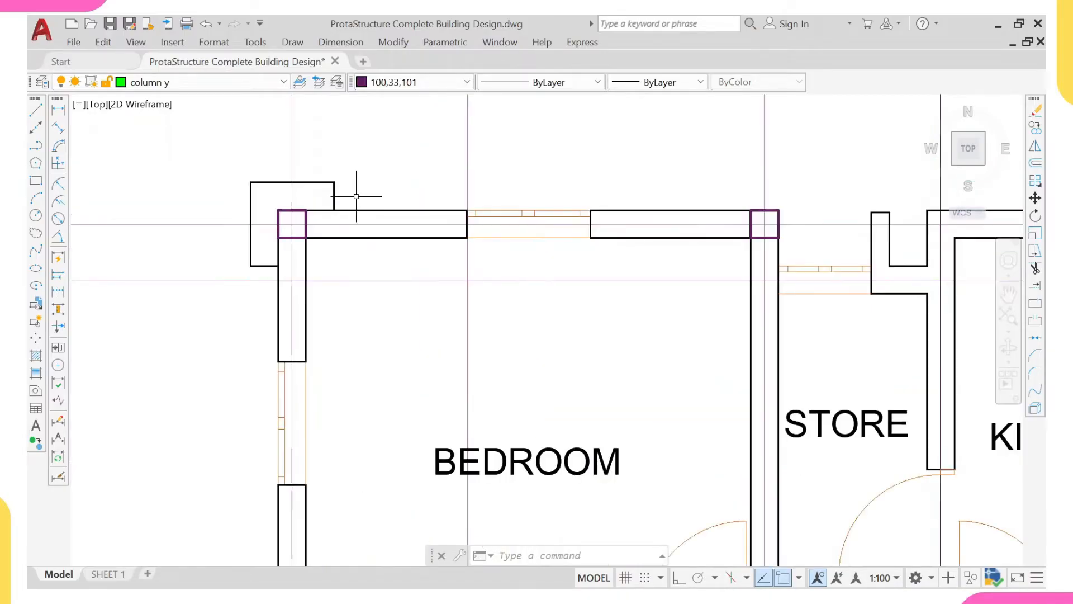
mouse_move(329, 209)
middle_mouse_down()
mouse_move(314, 184)
mouse_move(319, 216)
middle_mouse_up()
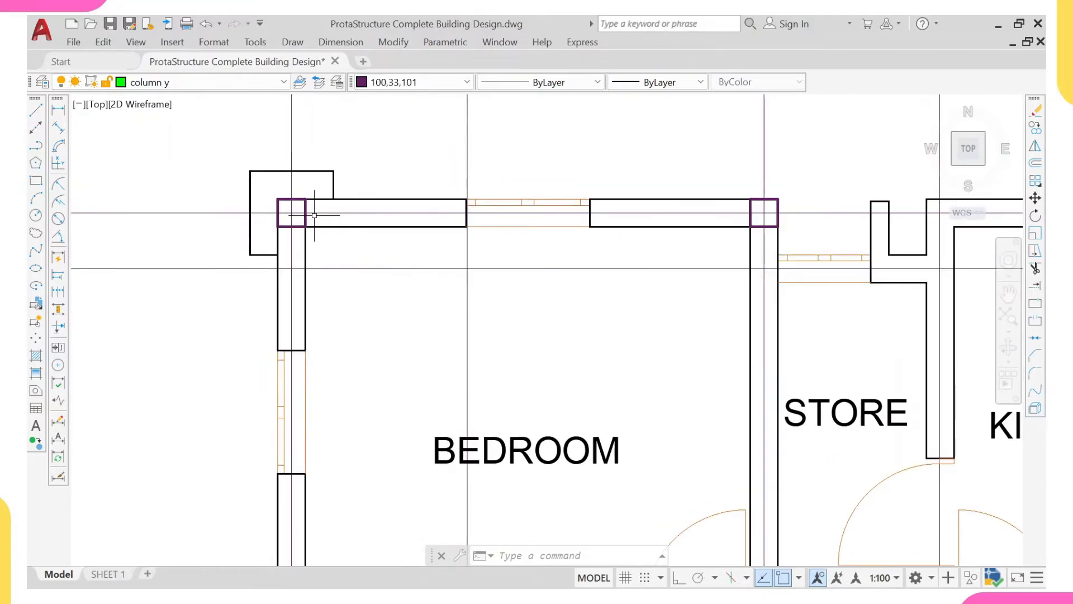
- Copy the bedroom's upper-left corner column from its centre to the upper wall corner between the store and the kitchen
scroll(313, 215, "up", 2)
left_click(316, 213)
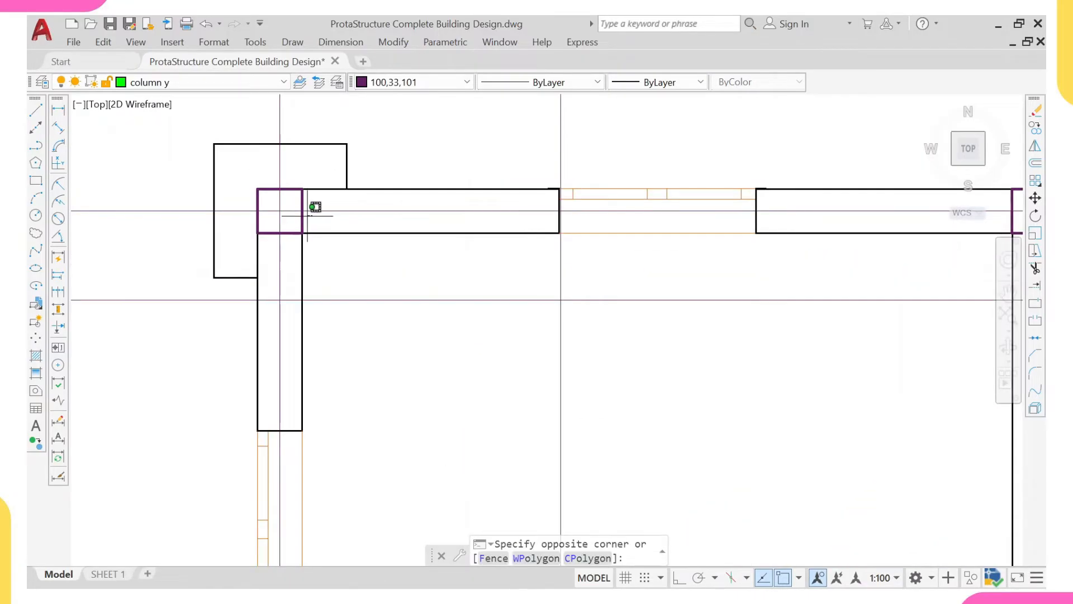
left_click(301, 220)
type("c")
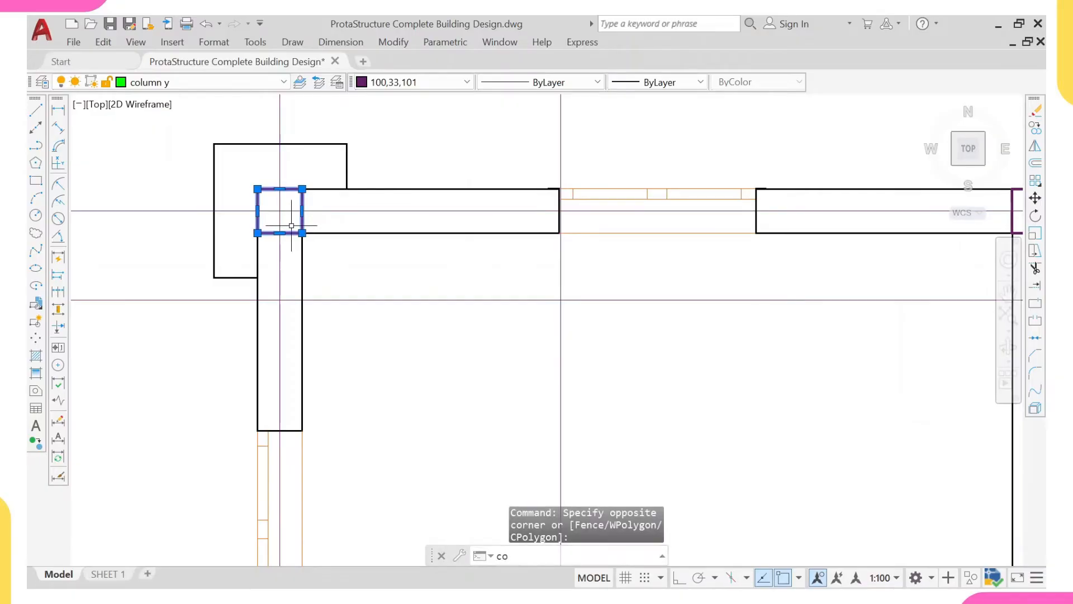
type("o")
key("Return")
scroll(282, 211, "up", 2)
left_click(277, 211)
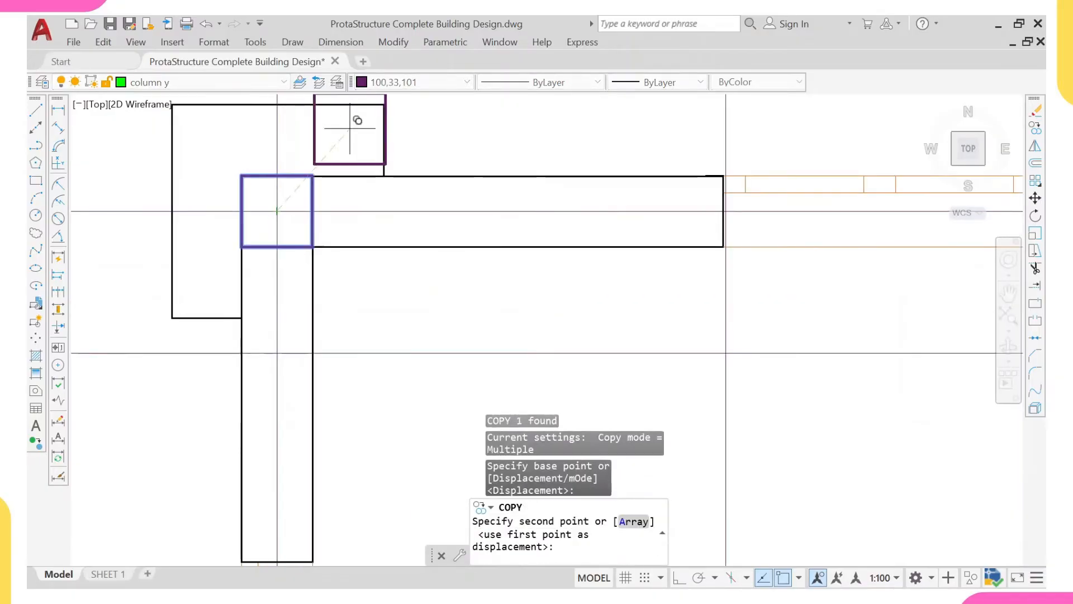
scroll(391, 168, "down", 5)
scroll(526, 168, "down", 4)
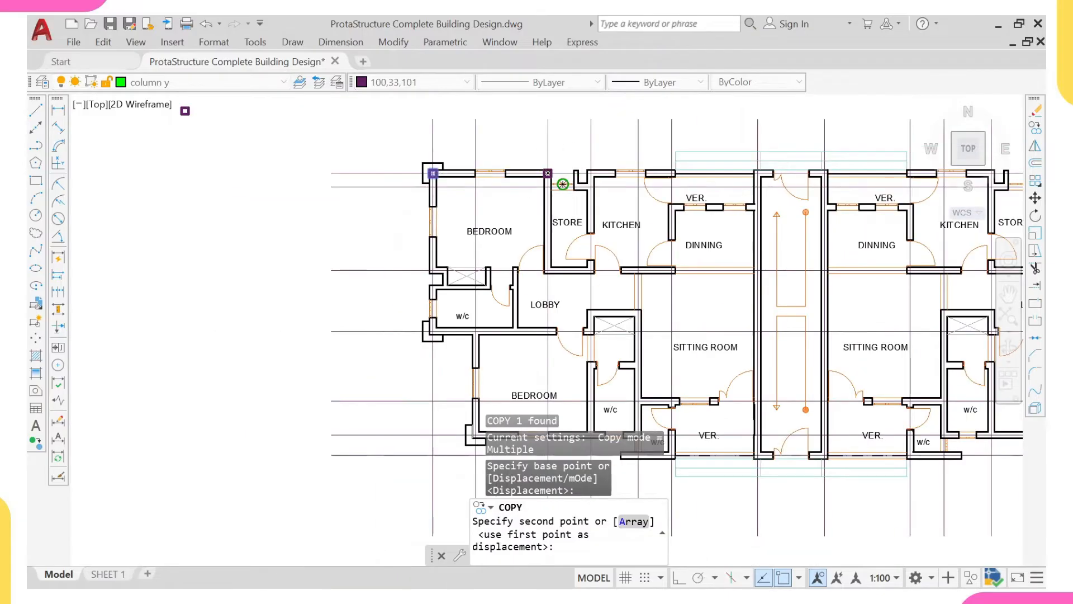
scroll(551, 175, "up", 4)
left_click(566, 190)
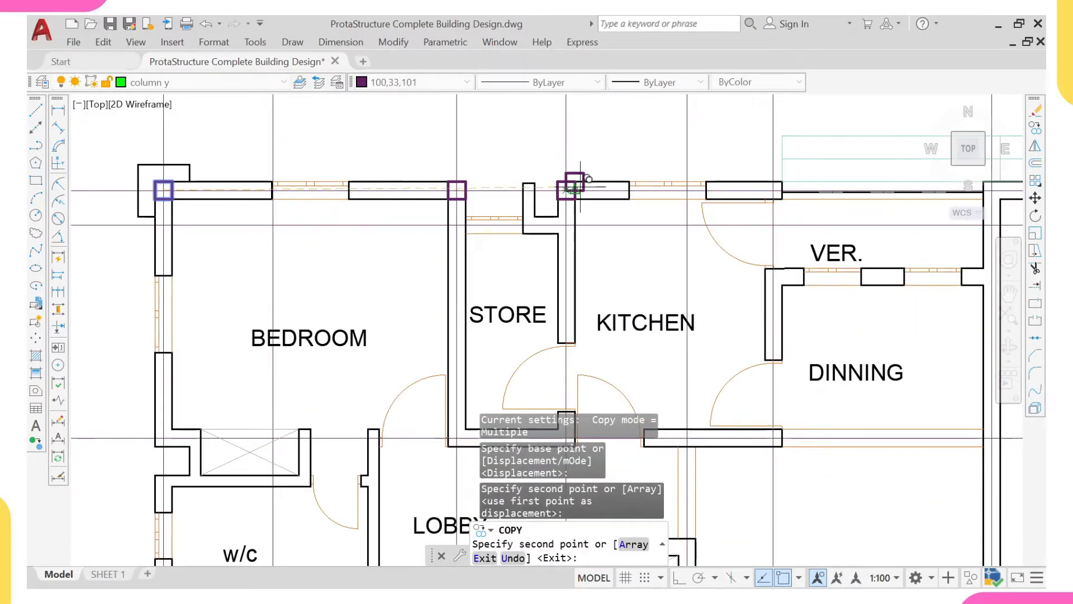
- Place further column copies on the top gridline at the kitchen's upper-right corner and the stairwell's upper-left corner
scroll(614, 179, "down", 3)
scroll(582, 191, "up", 3)
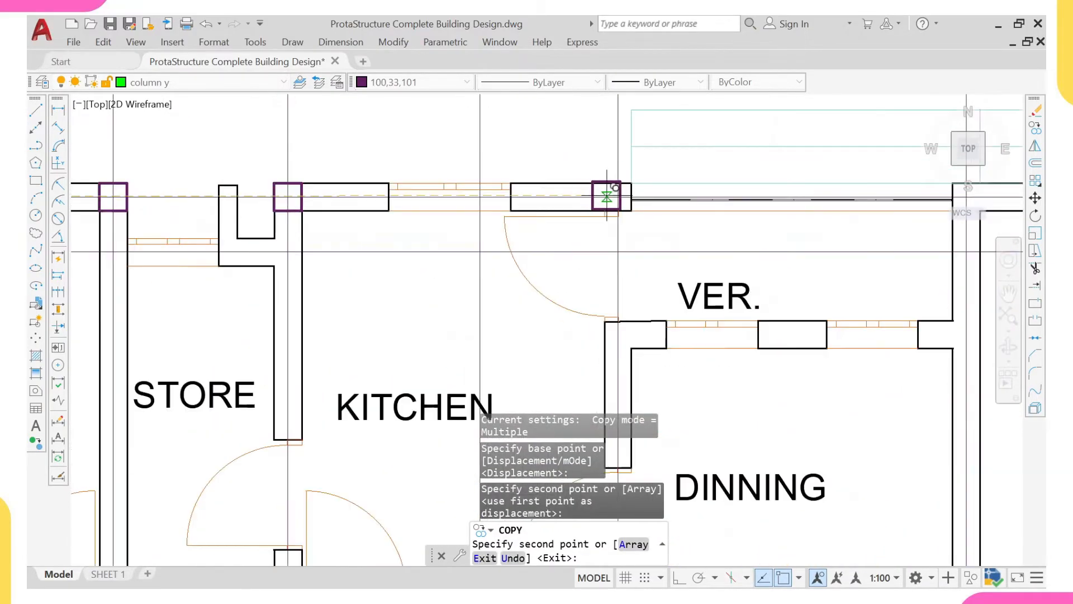
left_click(619, 196)
scroll(668, 177, "down", 3)
middle_click_drag(747, 181, 626, 171)
scroll(683, 162, "up", 4)
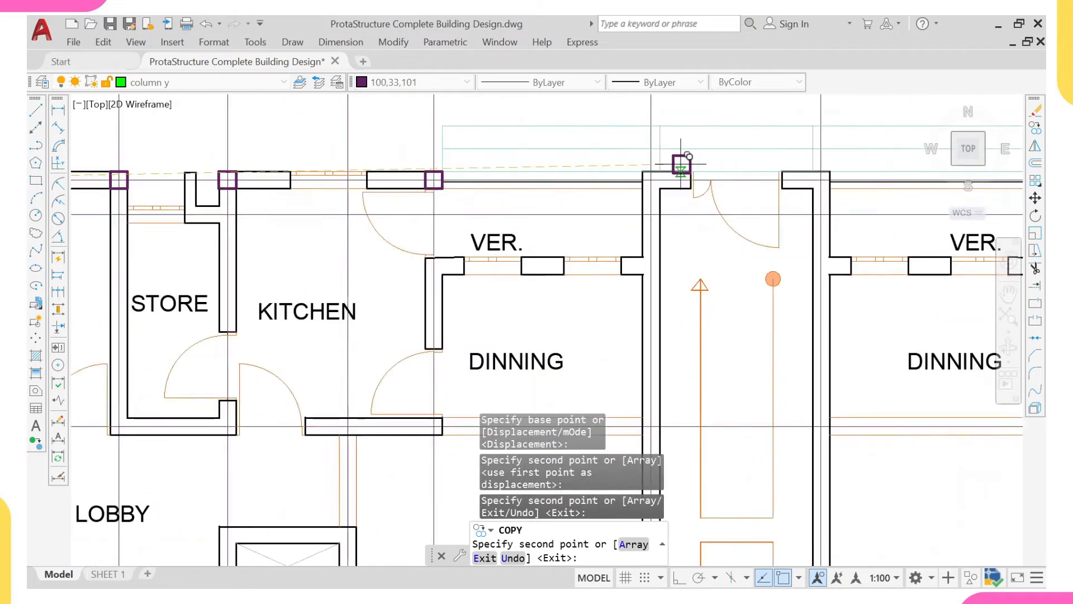
left_click(642, 184)
scroll(632, 176, "down", 8)
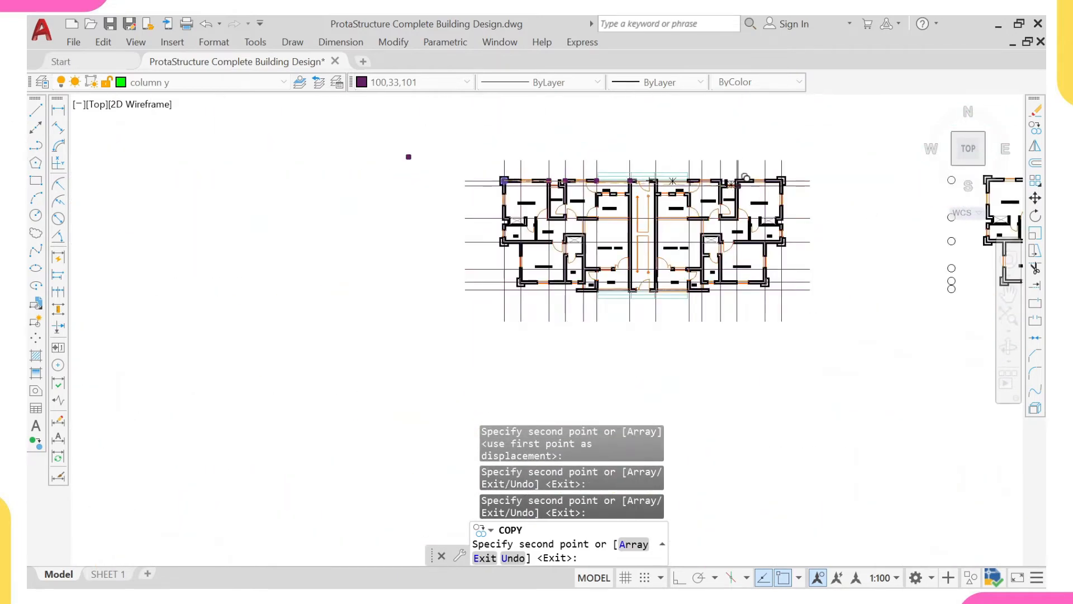
- End the copying and examine the wall corners around the left bedroom and w/c for further column positions
scroll(732, 246, "up", 3)
middle_click_drag(711, 187, 710, 257)
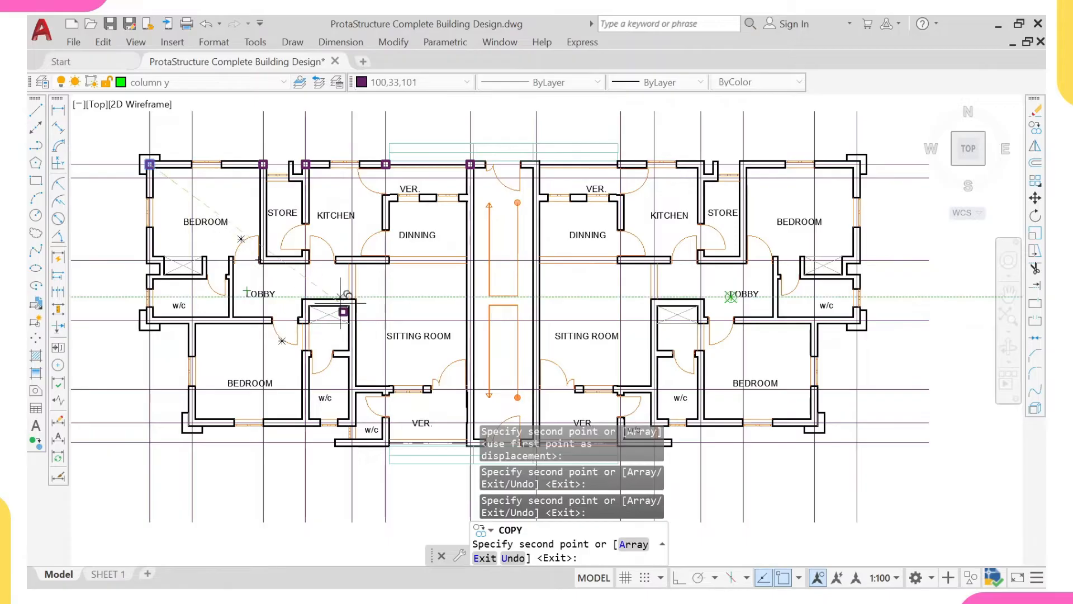
middle_click_drag(338, 262, 403, 259)
scroll(352, 187, "up", 2)
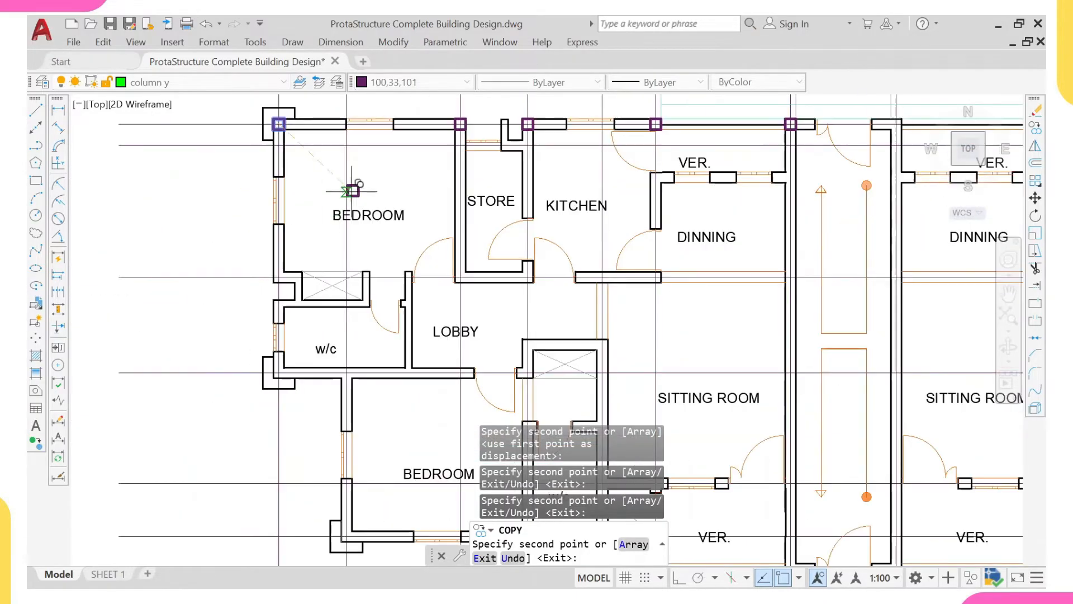
scroll(276, 299, "up", 2)
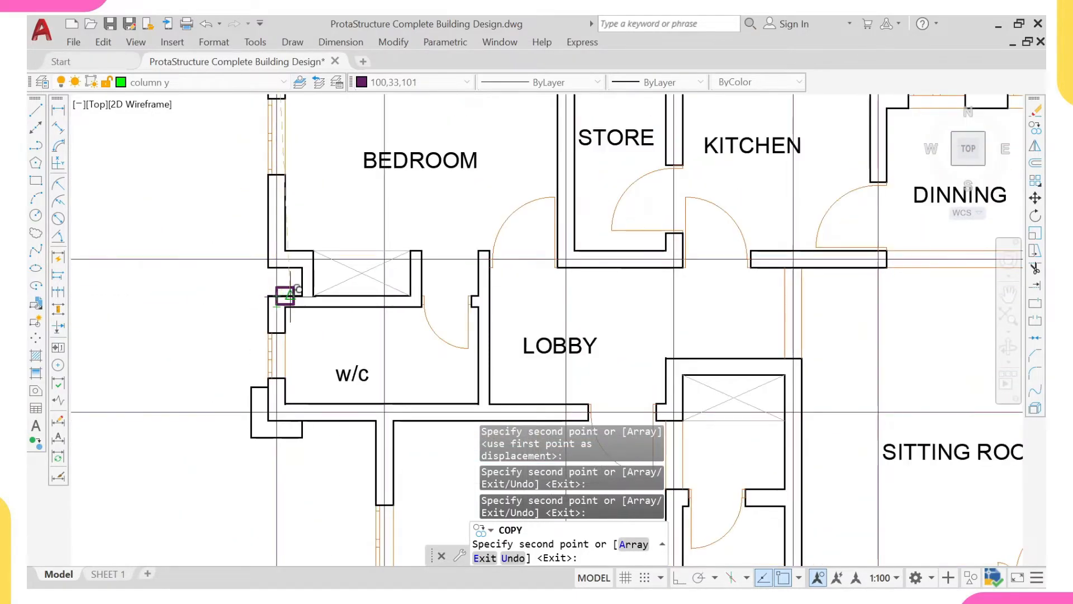
scroll(252, 296, "up", 2)
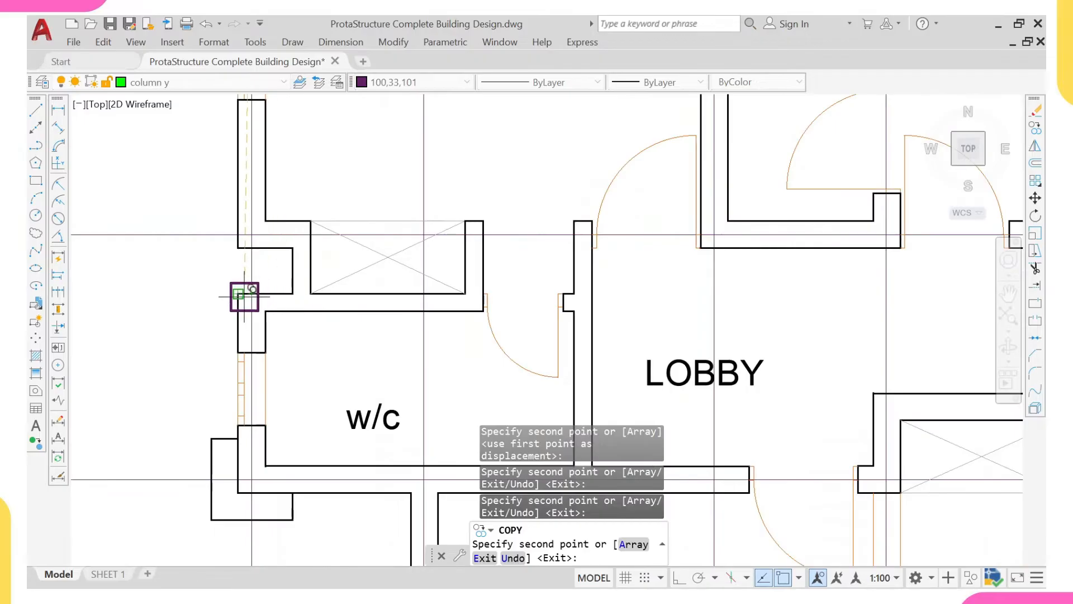
key("Escape")
middle_click_drag(291, 321, 298, 290)
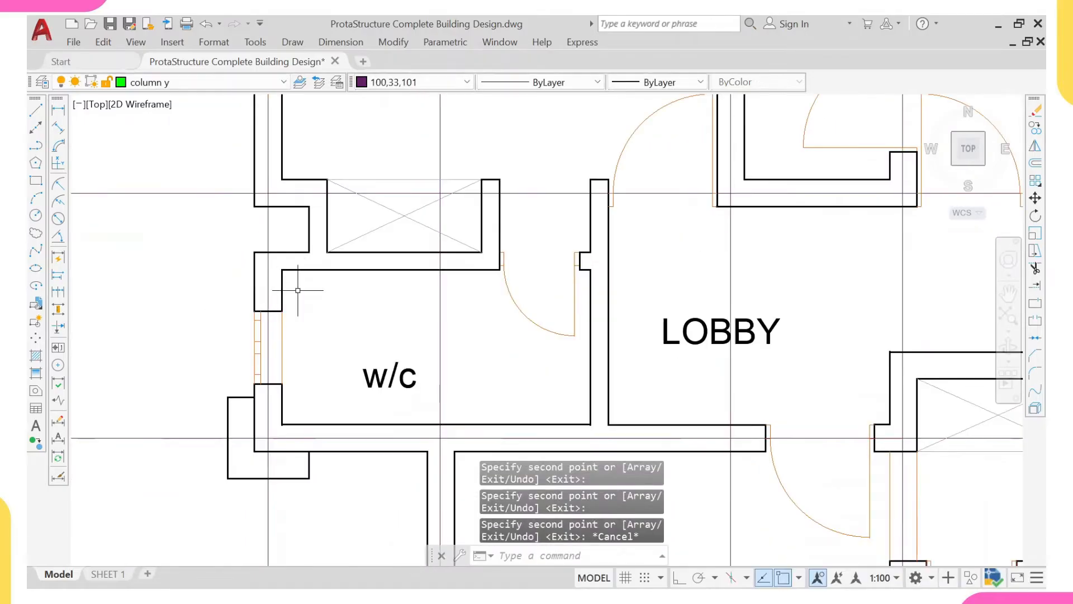
scroll(265, 267, "down", 2)
scroll(275, 221, "up", 4)
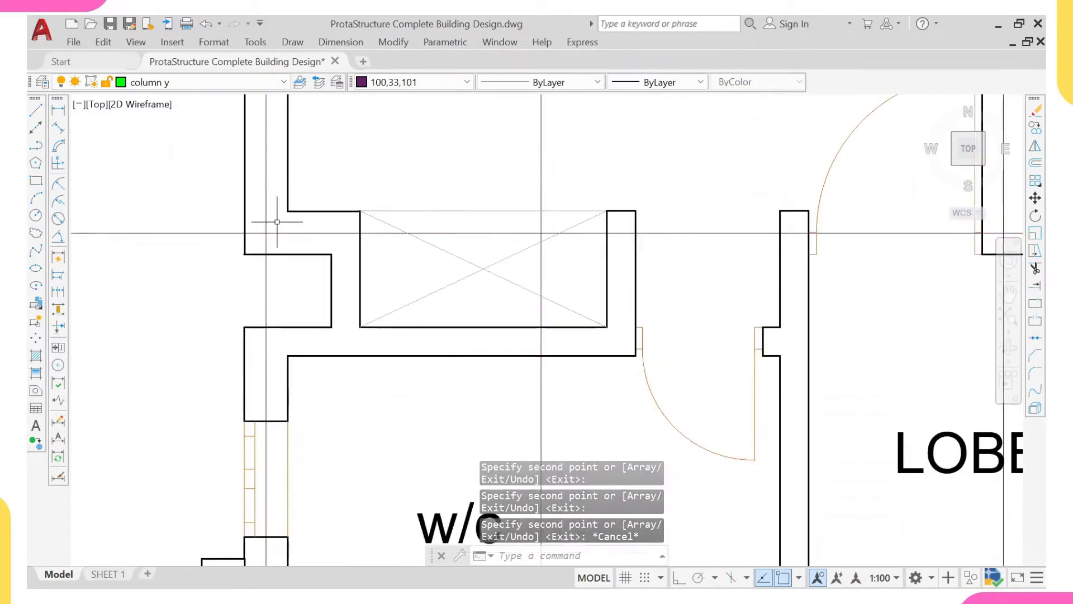
scroll(267, 223, "down", 4)
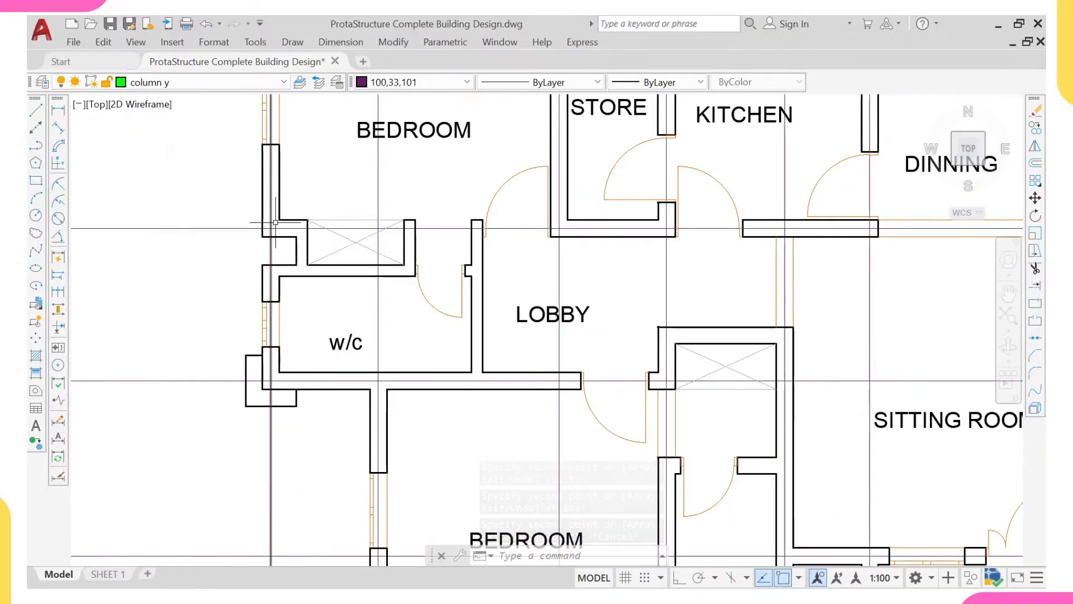
scroll(279, 191, "down", 4)
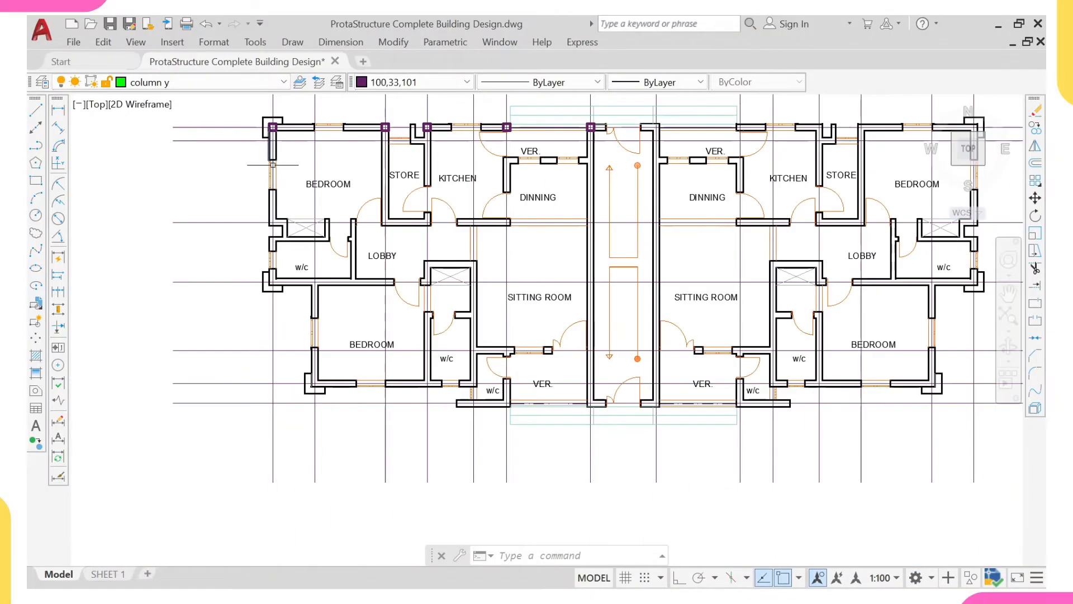
- Copy the upper-left corner column from its centre to the gridline intersection at the same bedroom's lower-left corner
scroll(285, 119, "up", 6)
left_click(286, 116)
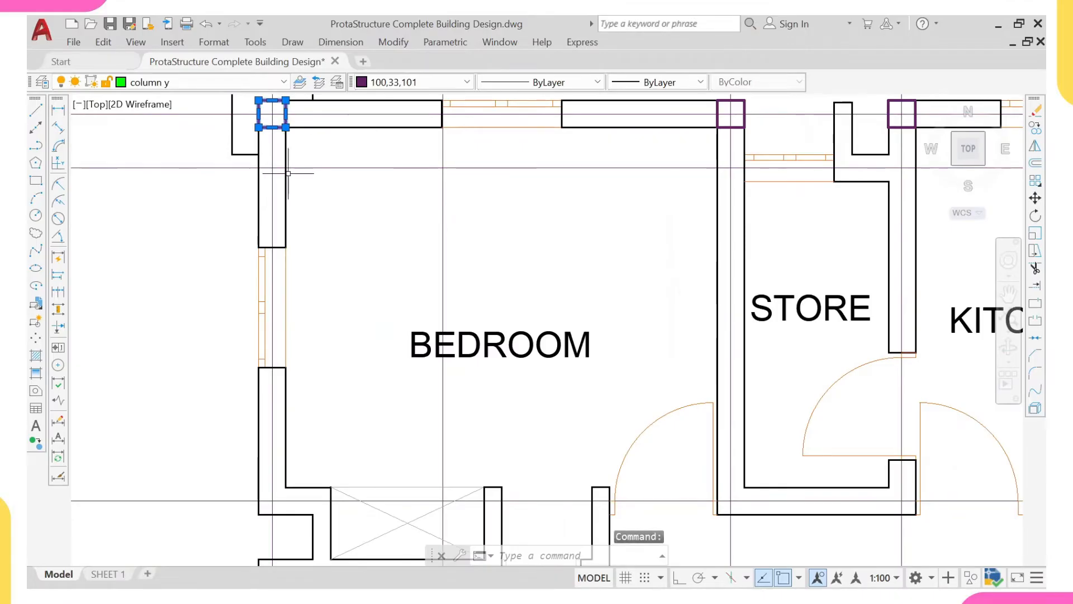
type("co")
key("Return")
scroll(272, 201, "up", 4)
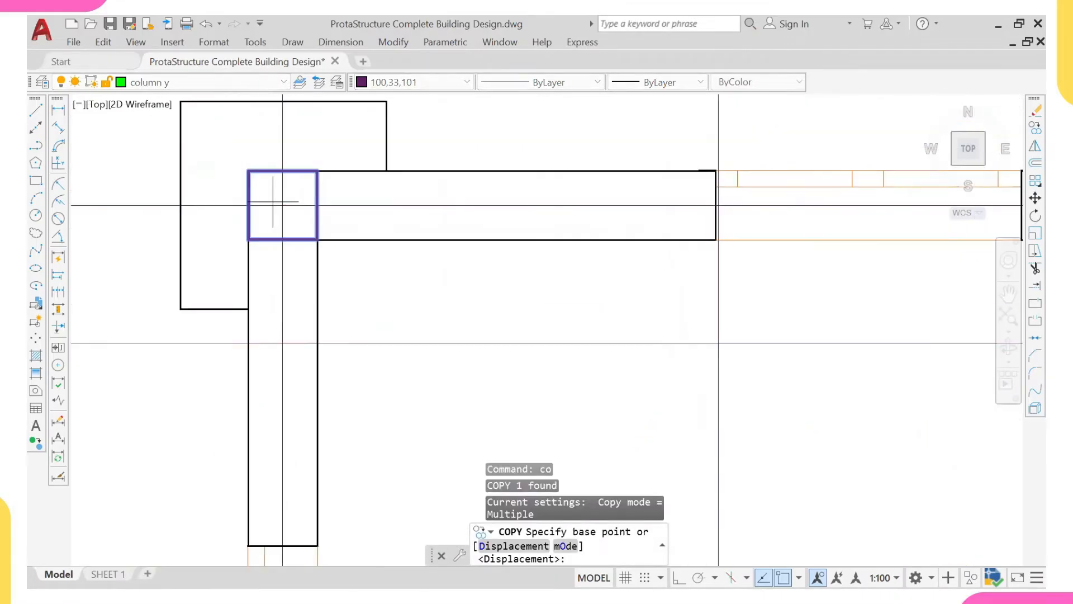
left_click(283, 205)
scroll(274, 277, "down", 6)
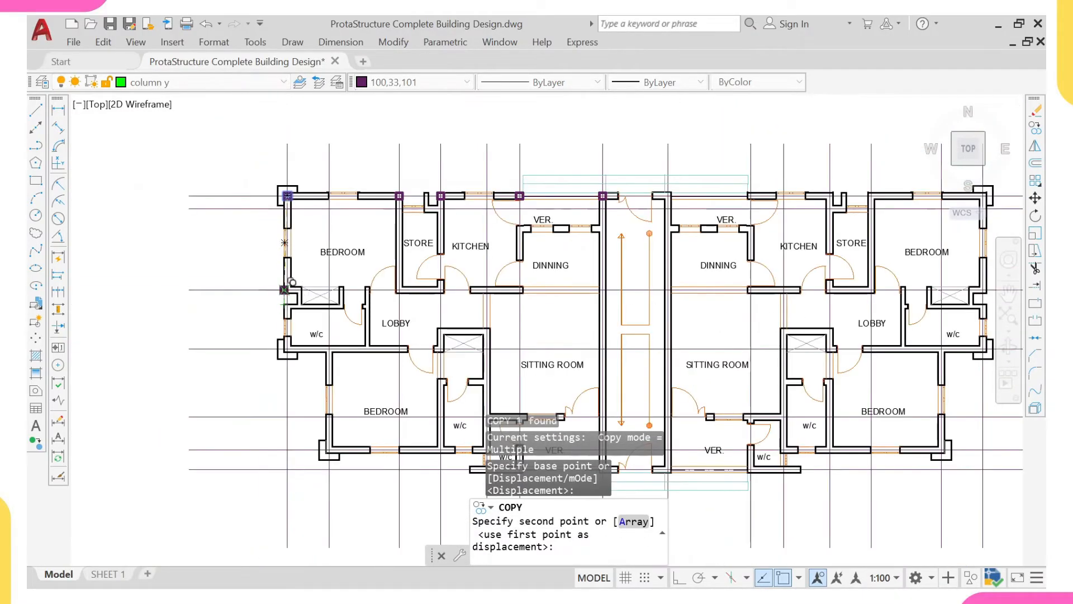
scroll(291, 282, "up", 5)
left_click(287, 289)
- Place another column copy on the gridline intersection at the w/c's lower-left outer corner
scroll(288, 282, "down", 5)
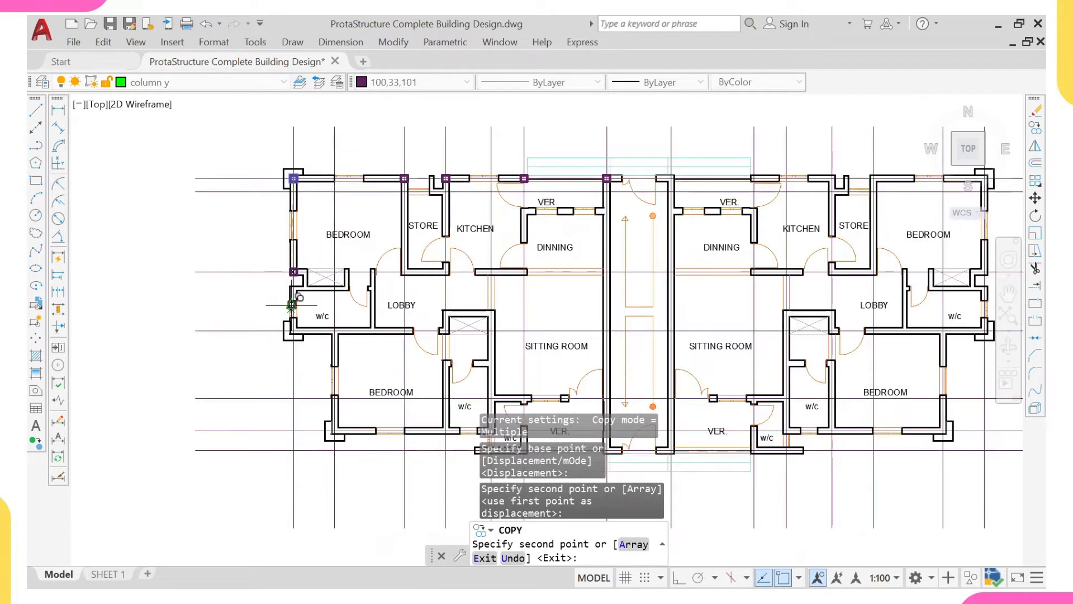
scroll(291, 305, "up", 6)
left_click(293, 329)
scroll(292, 310, "down", 4)
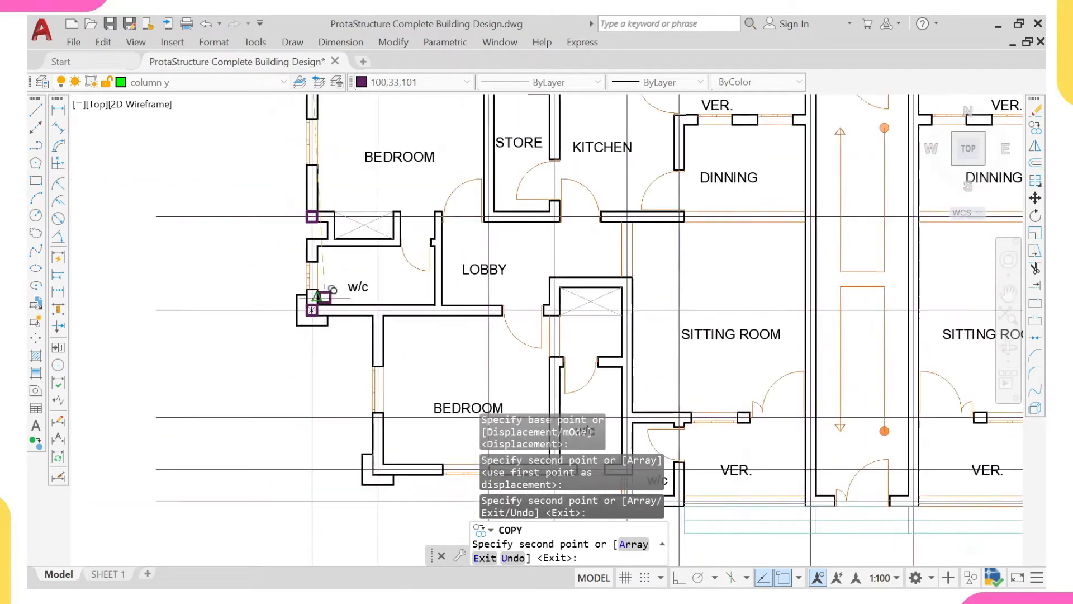
- Examine the row of structural drawing sheets above the floor plans, including the foundation, column, beam layout and beam detail sheets
scroll(325, 297, "down", 5)
scroll(332, 299, "up", 5)
scroll(329, 272, "down", 14)
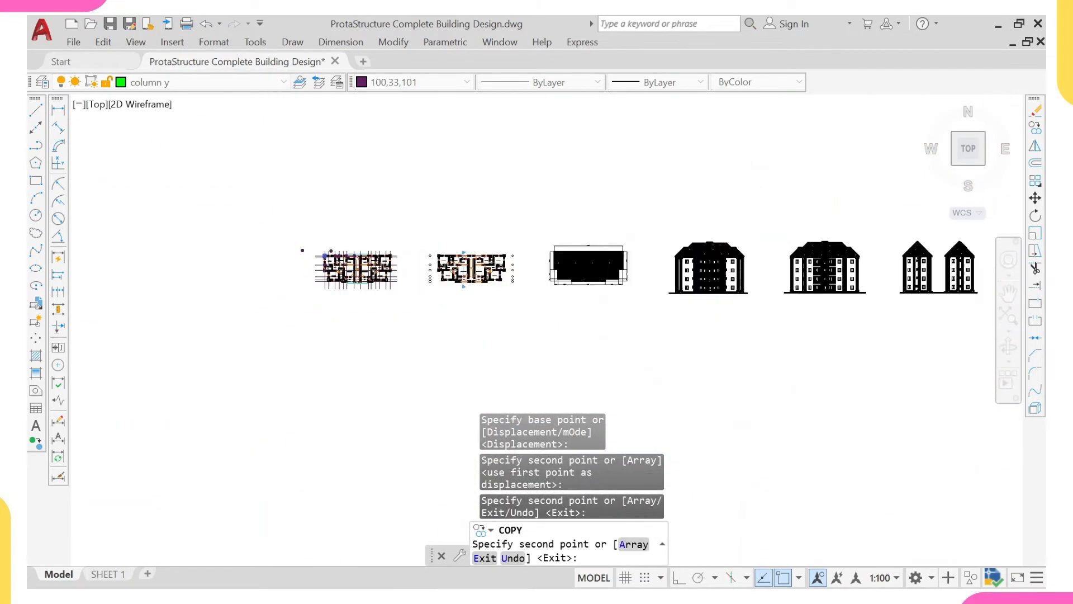
middle_click_drag(395, 209, 387, 300)
scroll(389, 291, "down", 4)
middle_click_drag(390, 237, 359, 249)
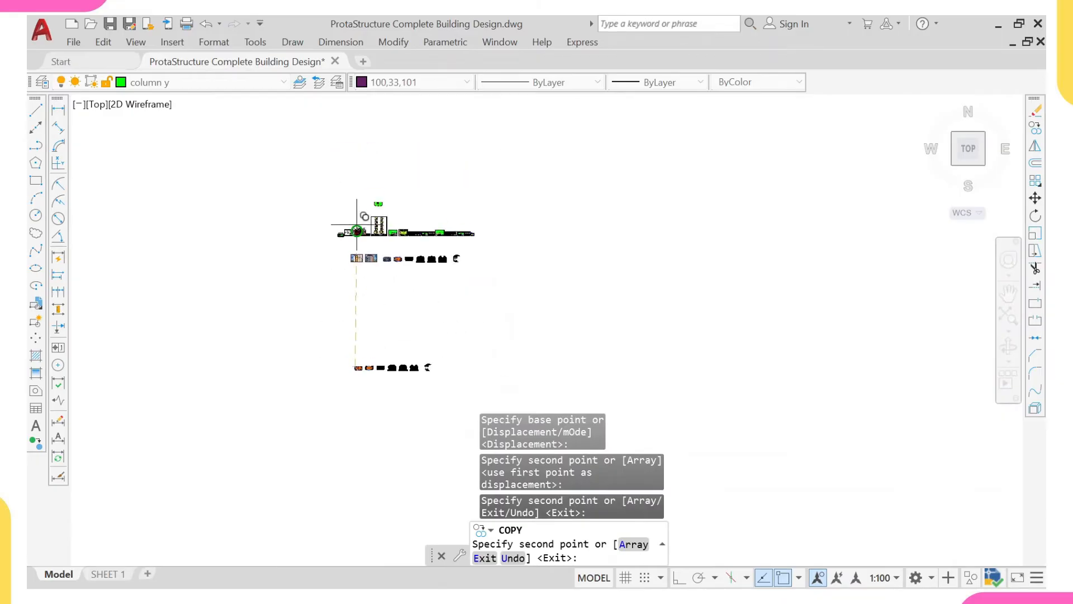
scroll(361, 268, "up", 9)
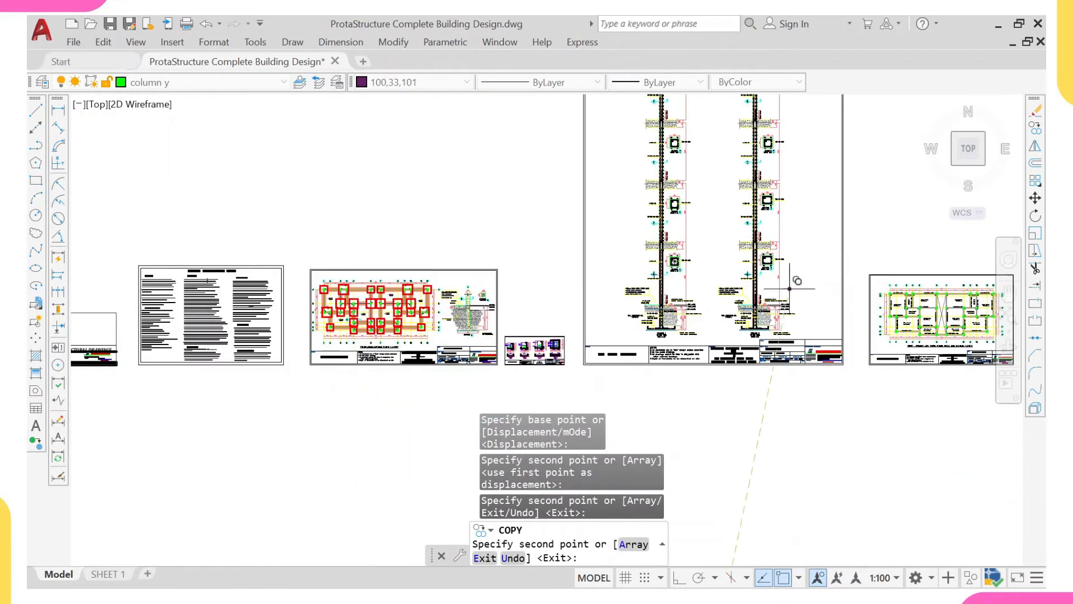
middle_click_drag(789, 288, 552, 349)
scroll(551, 350, "up", 1)
mouse_move(709, 328)
middle_mouse_down()
mouse_move(632, 362)
mouse_move(575, 370)
middle_mouse_up()
scroll(603, 354, "down", 2)
scroll(488, 338, "up", 4)
scroll(649, 347, "down", 2)
middle_click_drag(723, 391, 587, 294)
scroll(611, 321, "up", 2)
scroll(616, 354, "up", 2)
scroll(616, 354, "down", 3)
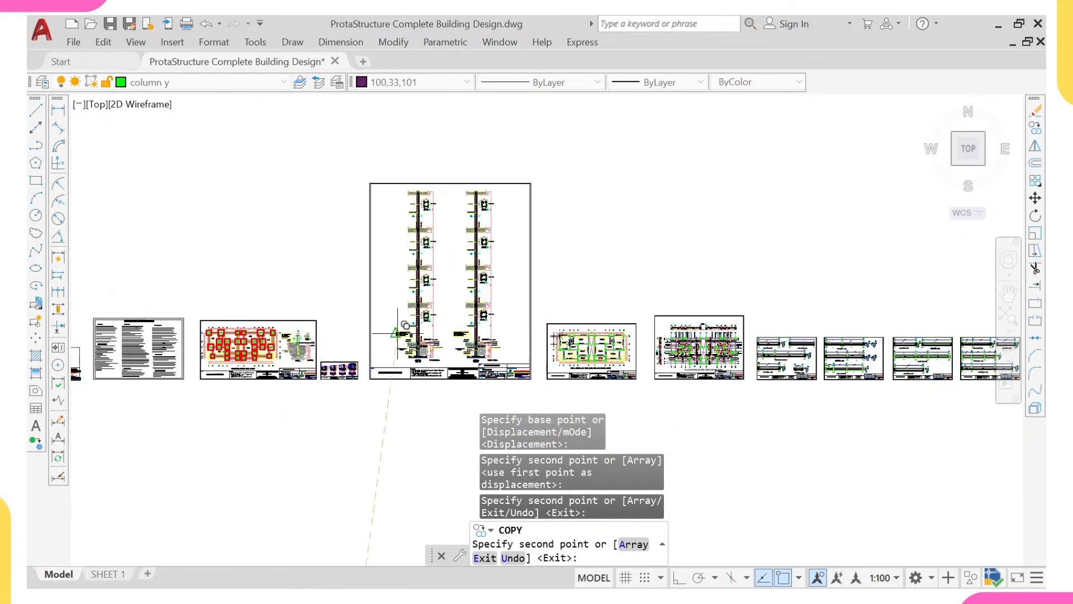
middle_click_drag(267, 337, 388, 329)
scroll(386, 329, "up", 3)
scroll(384, 328, "down", 2)
middle_click_drag(685, 321, 397, 329)
middle_click_drag(855, 346, 634, 330)
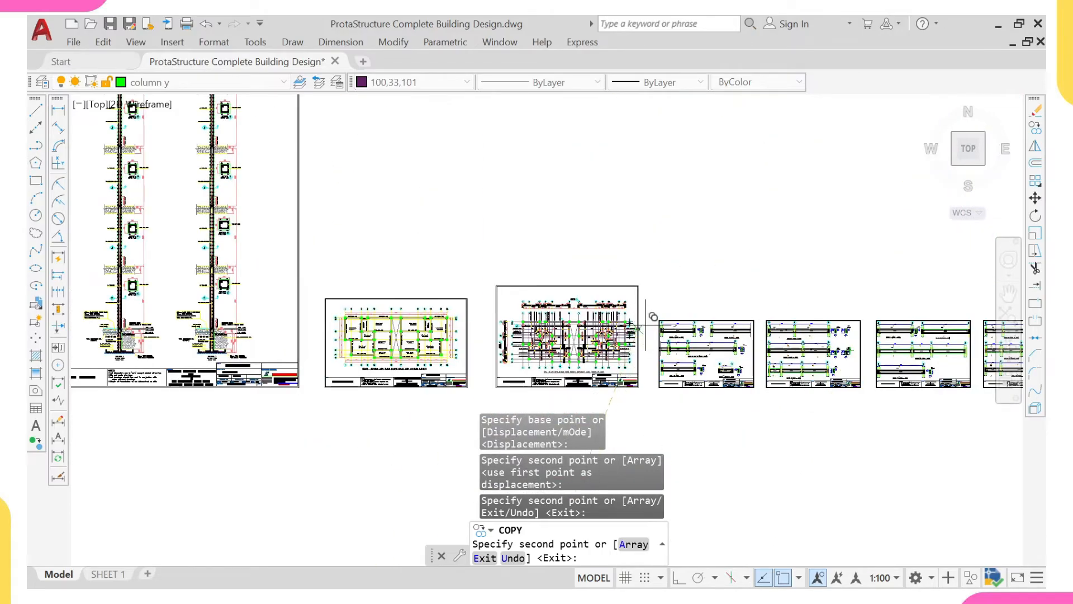
scroll(646, 323, "down", 3)
middle_click_drag(630, 321, 566, 314)
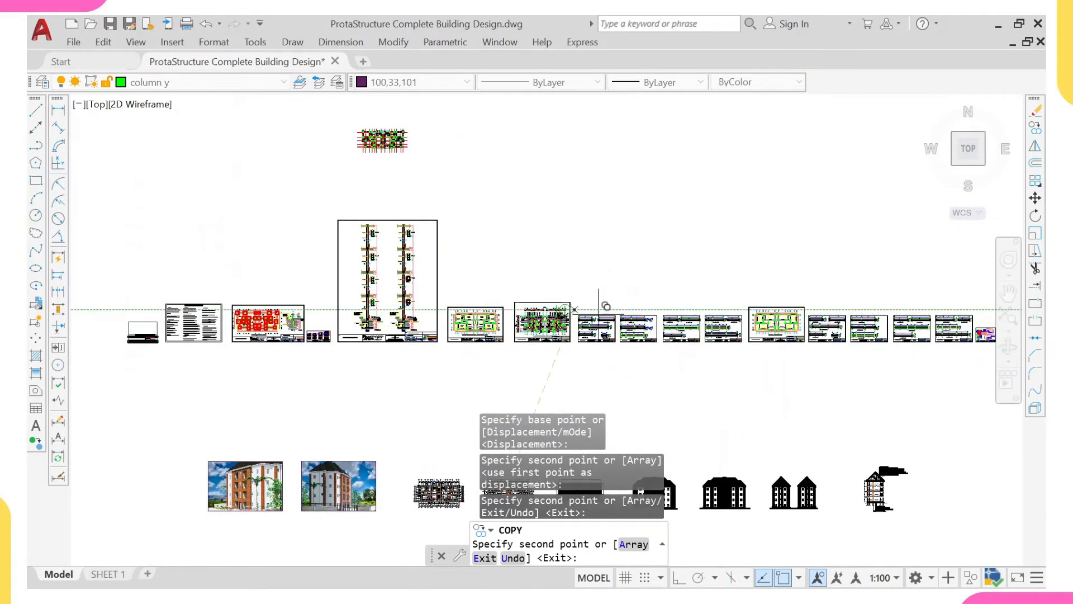
middle_click_drag(655, 323, 545, 292)
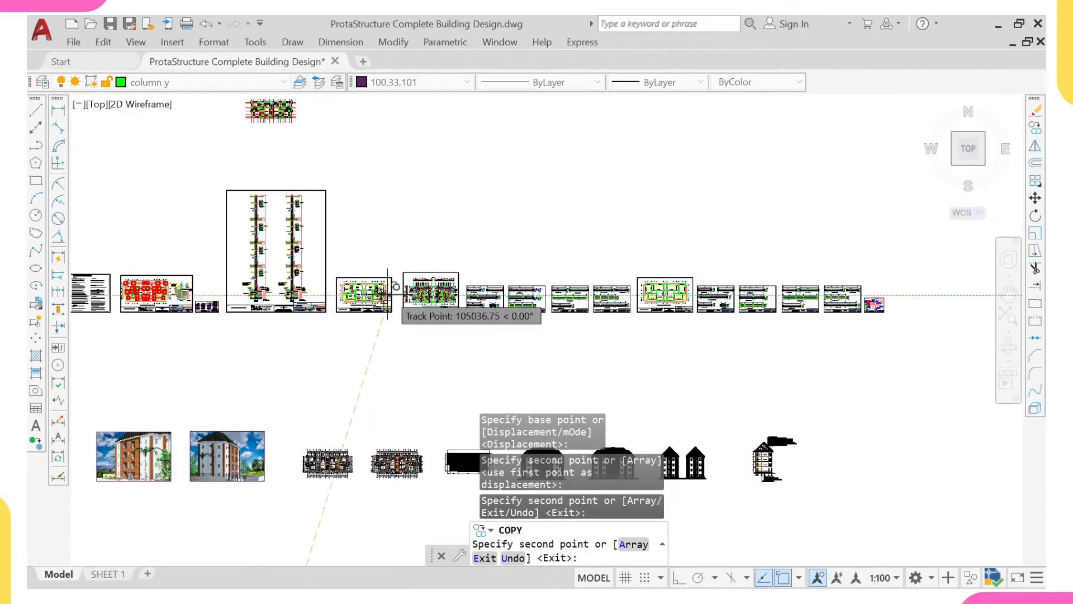
- Examine section A, the numbered gridlines and the column positions on the slab detail sheet beside the floor beam and column layout
scroll(396, 289, "up", 2)
scroll(396, 288, "up", 8)
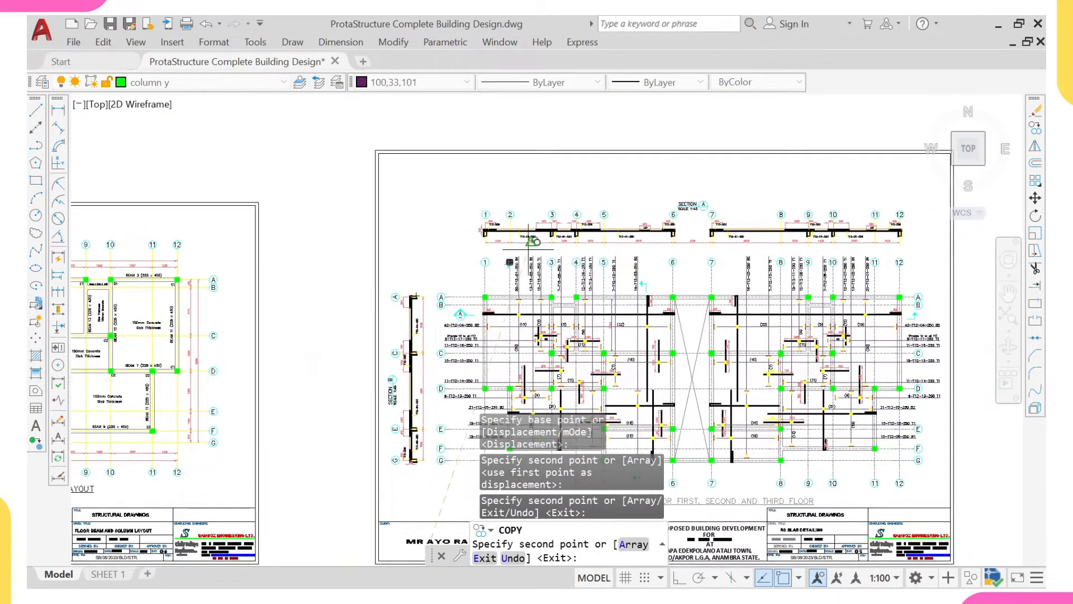
scroll(535, 216, "up", 2)
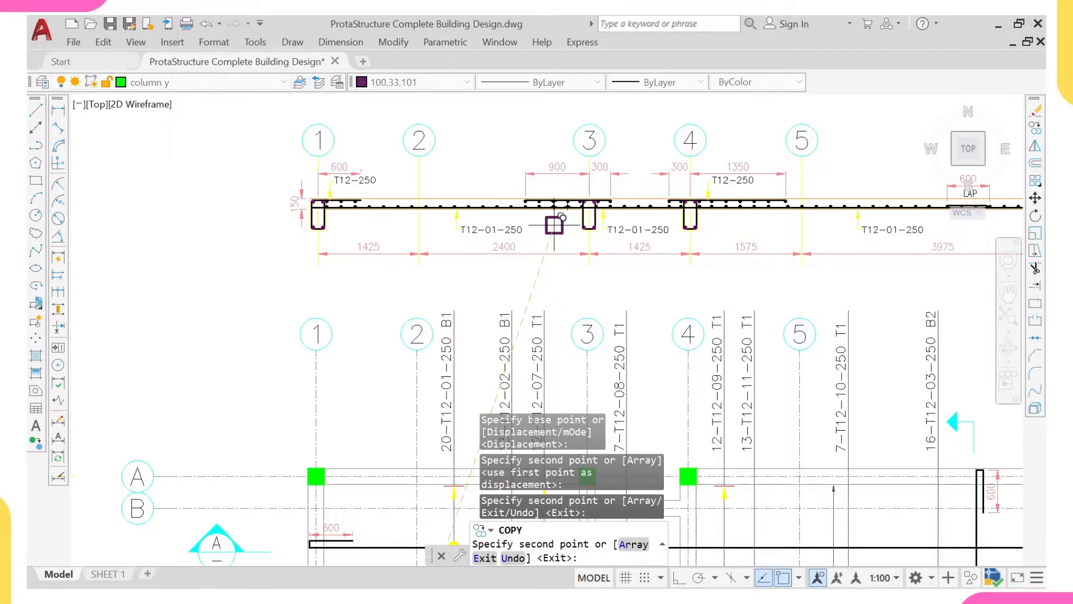
scroll(550, 228, "down", 8)
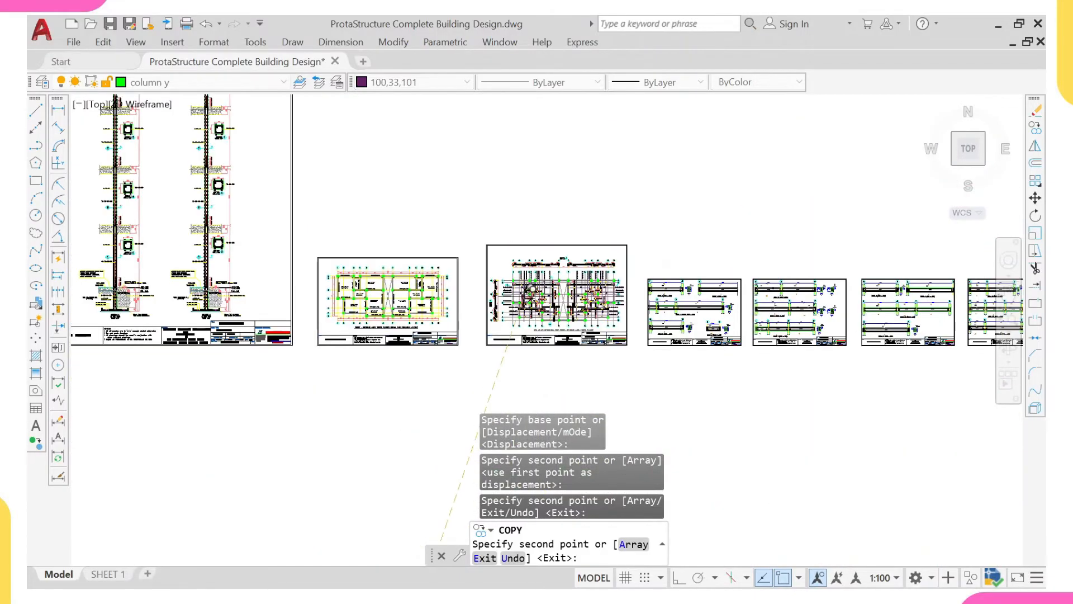
scroll(525, 290, "down", 5)
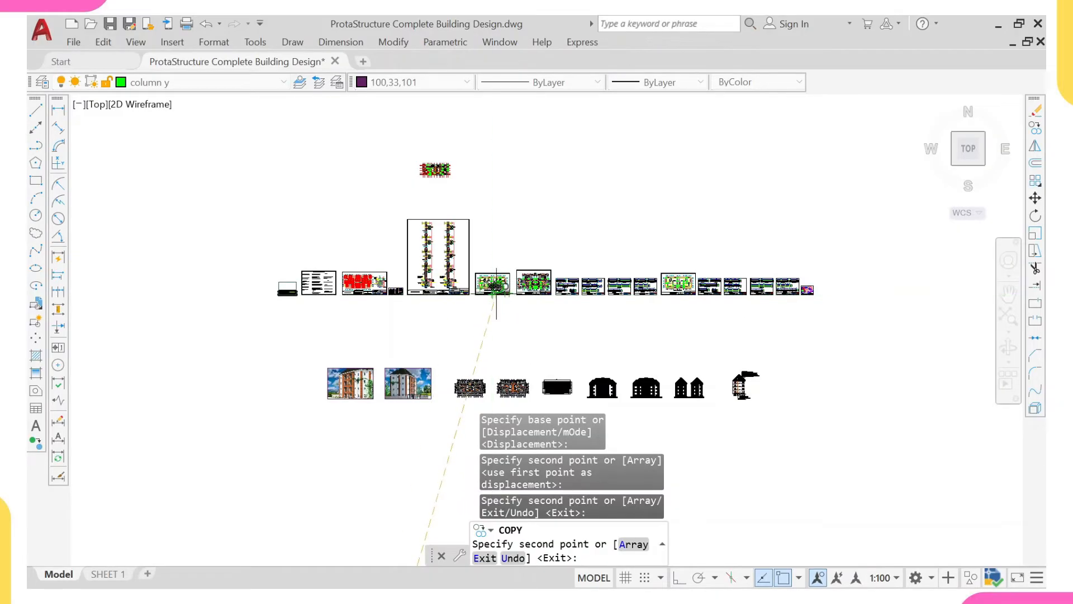
scroll(497, 291, "up", 4)
scroll(480, 285, "down", 8)
- Place column copies on the gridline intersections at the upper-left and lower-left corners of the left unit's lower bedroom
scroll(473, 279, "up", 3)
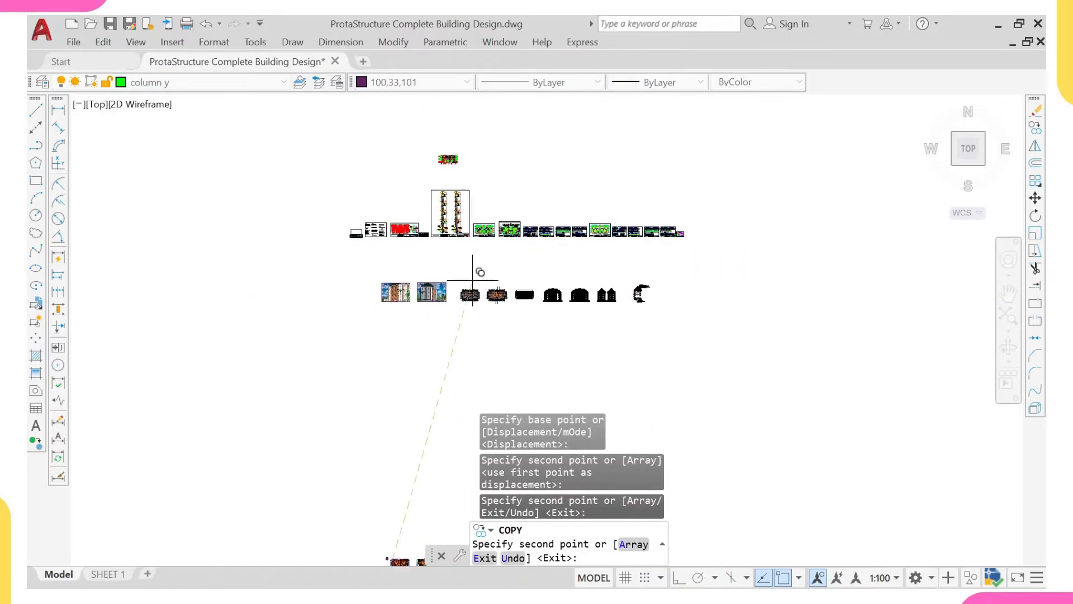
scroll(475, 289, "down", 8)
scroll(465, 338, "up", 8)
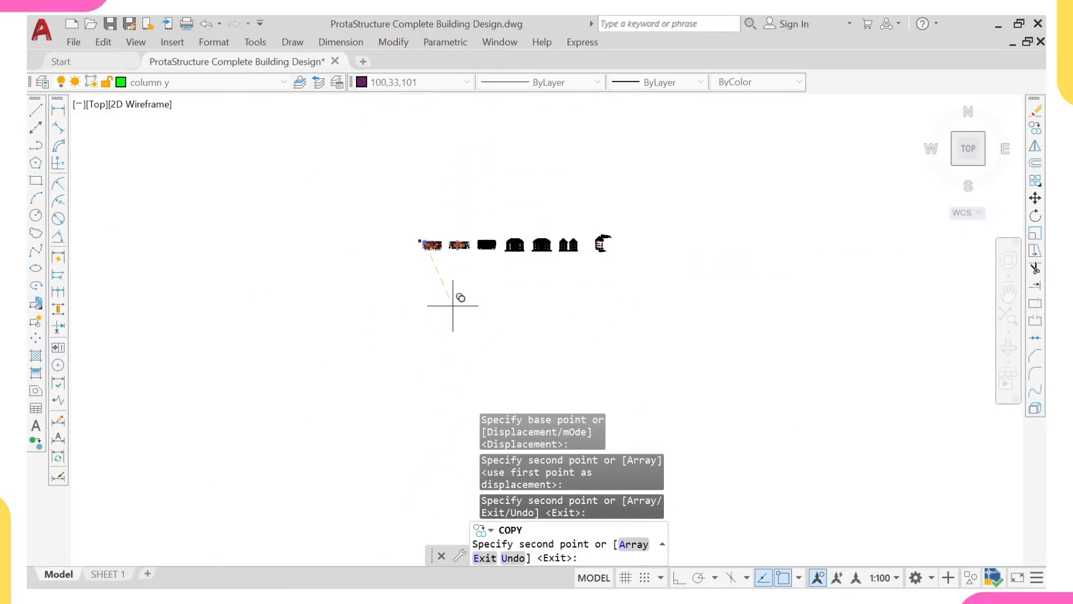
scroll(448, 268, "up", 4)
scroll(399, 225, "up", 6)
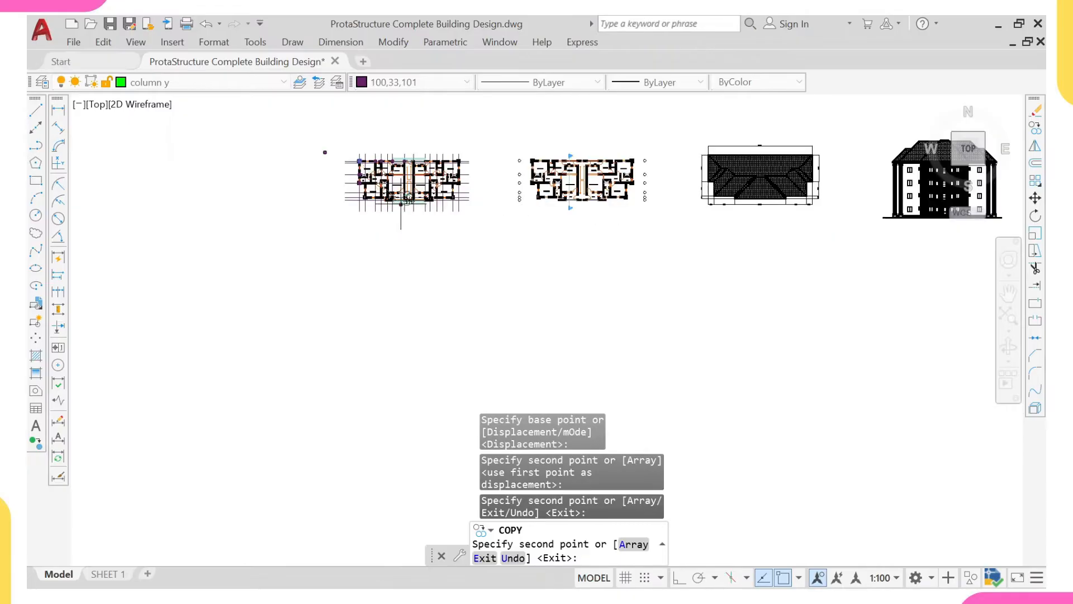
scroll(385, 269, "up", 10)
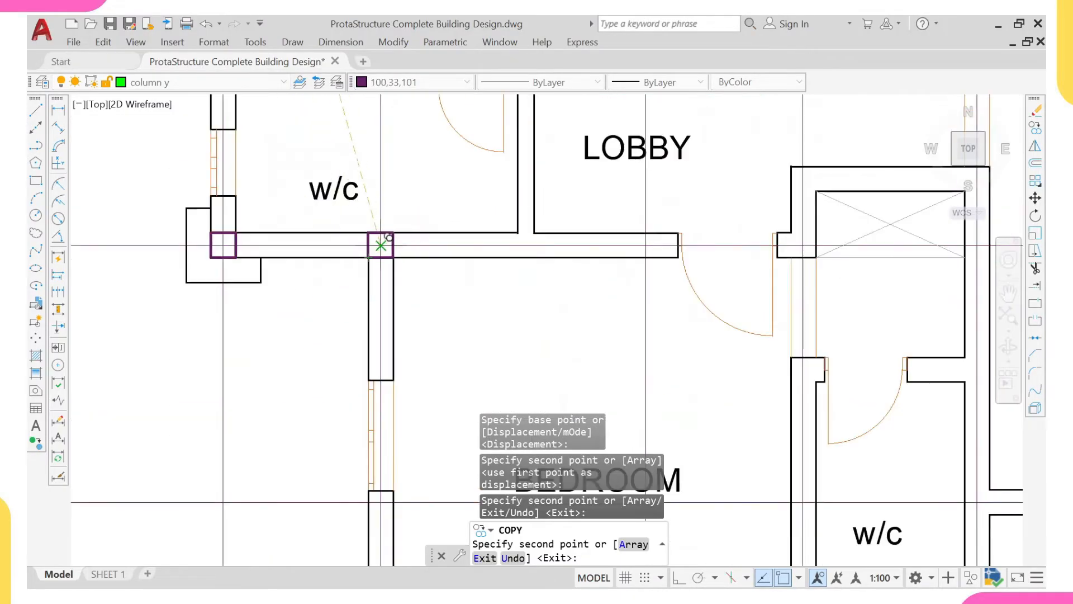
left_click(381, 245)
scroll(381, 244, "down", 4)
scroll(378, 388, "up", 2)
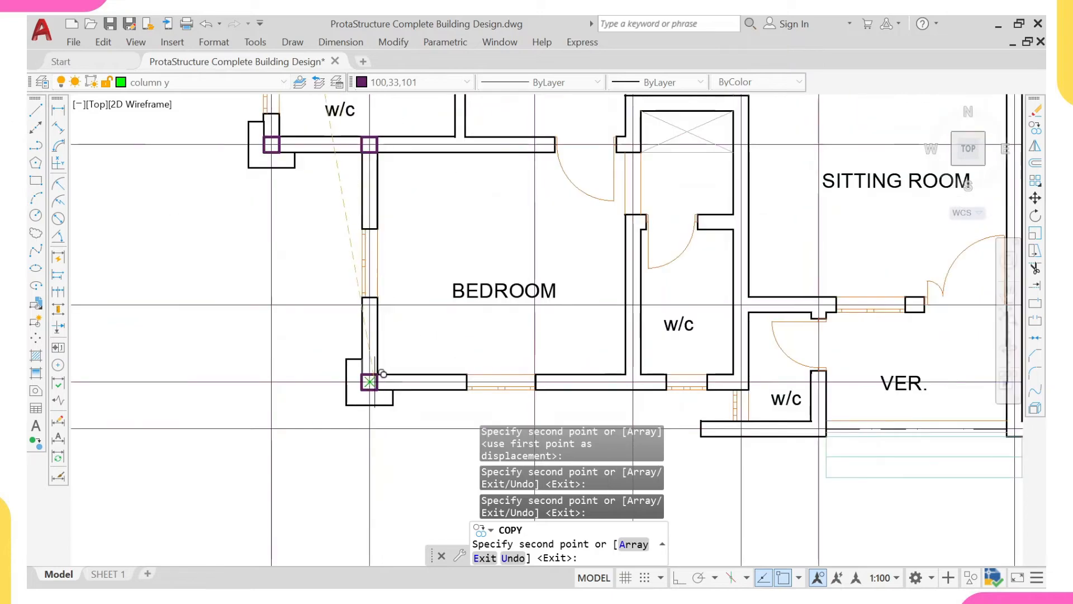
left_click(370, 381)
- Place column copies on the bottom gridline at the veranda w/c's lower wall and the stairwell's lower-left corner
scroll(447, 305, "down", 5)
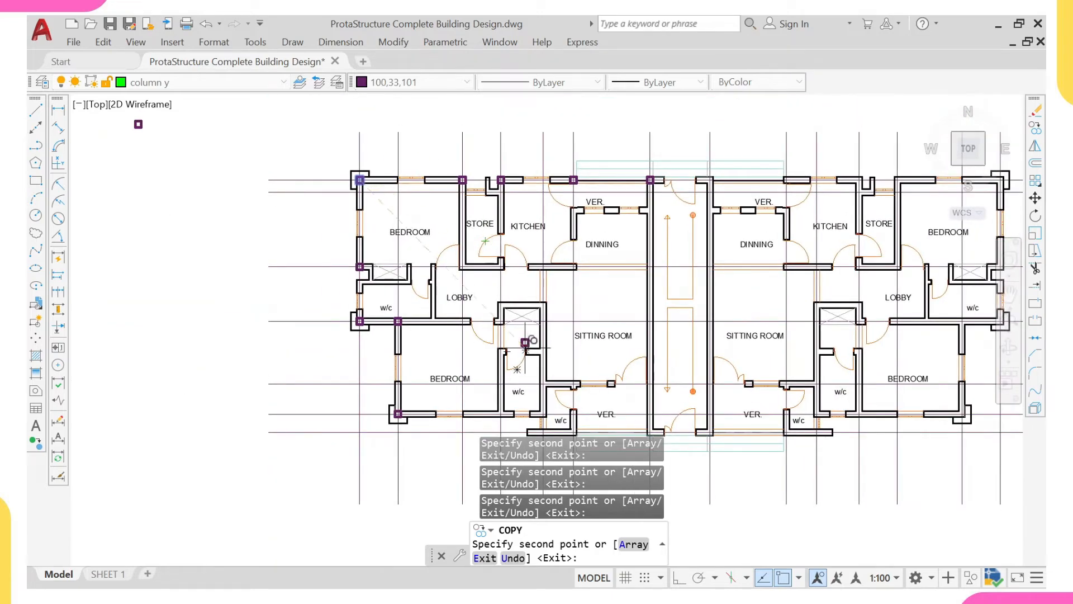
scroll(525, 343, "up", 5)
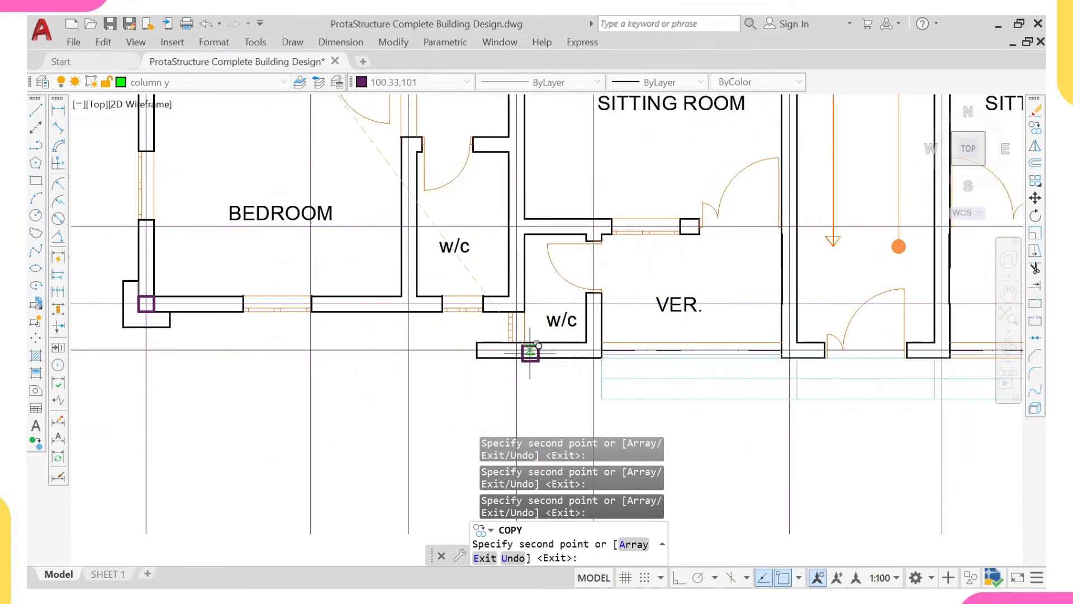
scroll(778, 348, "up", 2)
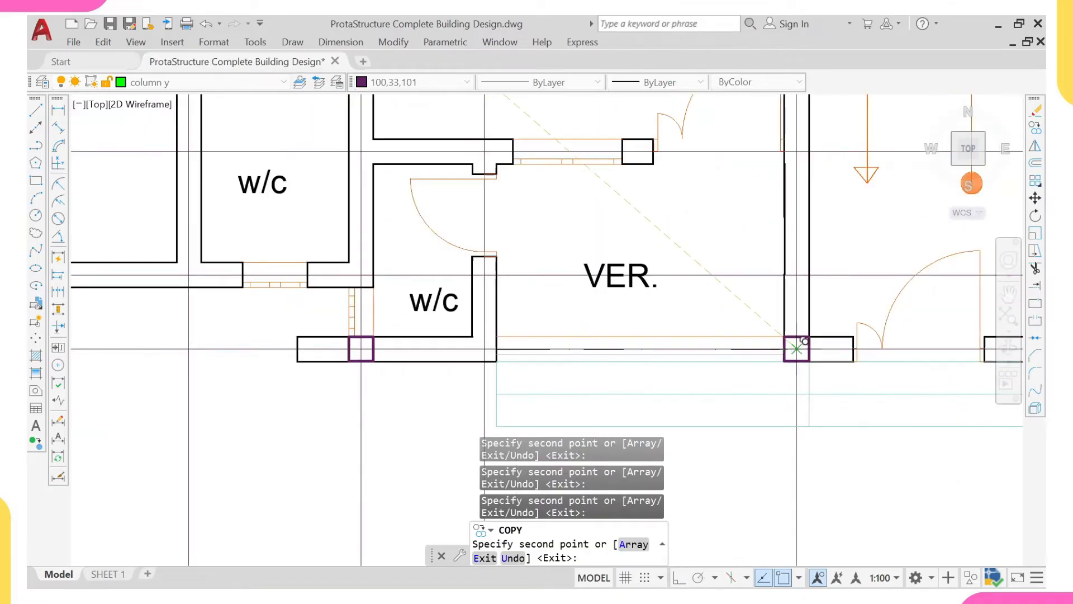
scroll(361, 343, "down", 4)
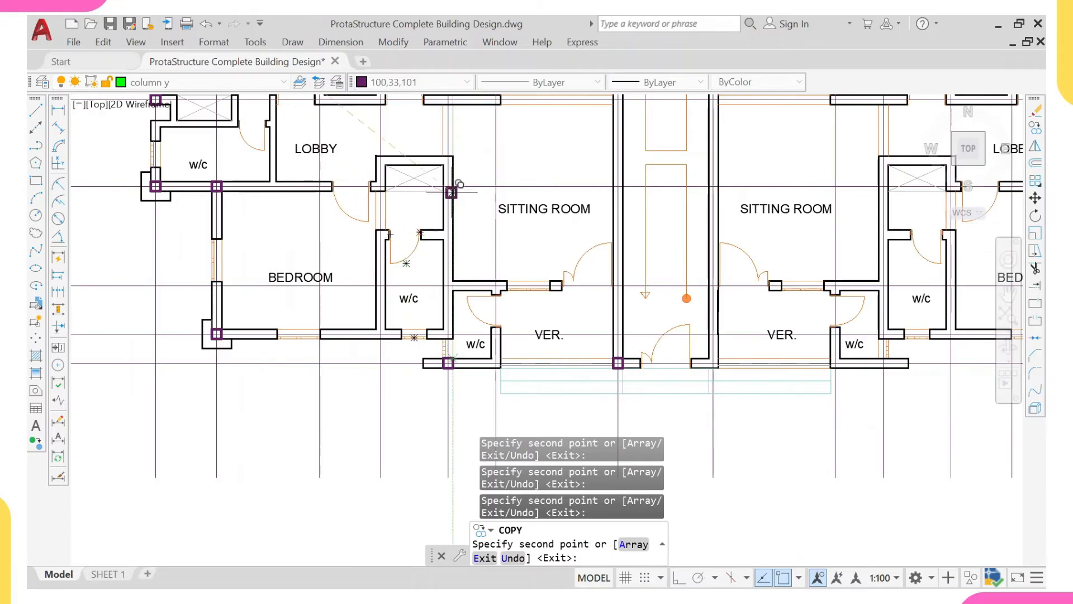
- Place column copies on the wall between the sitting room and the bedroom's w/c block, and at the lower bedroom's lower-right corner
scroll(456, 182, "up", 2)
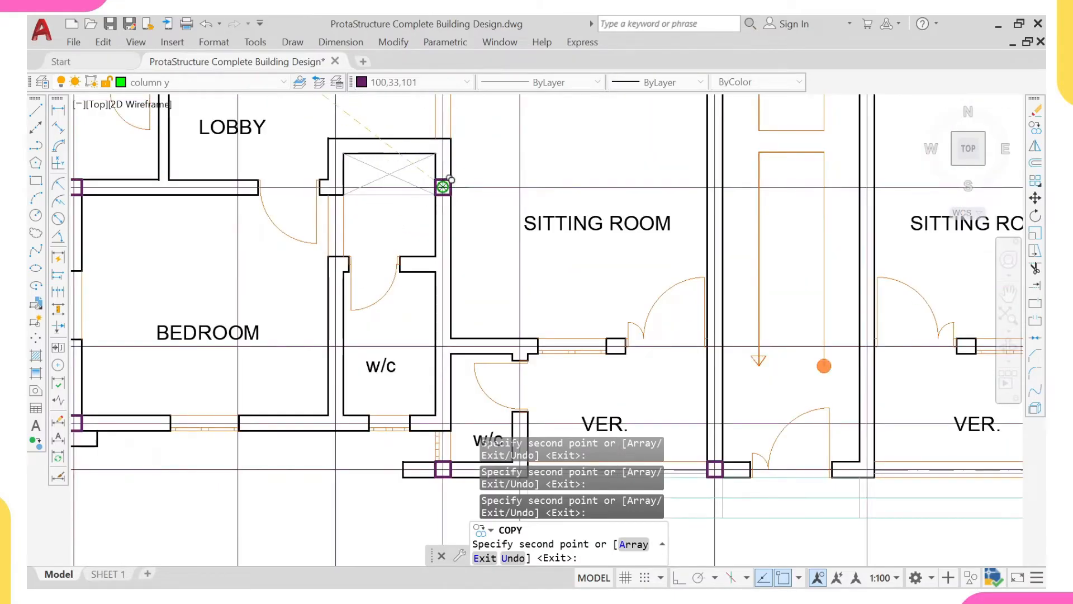
scroll(443, 187, "down", 2)
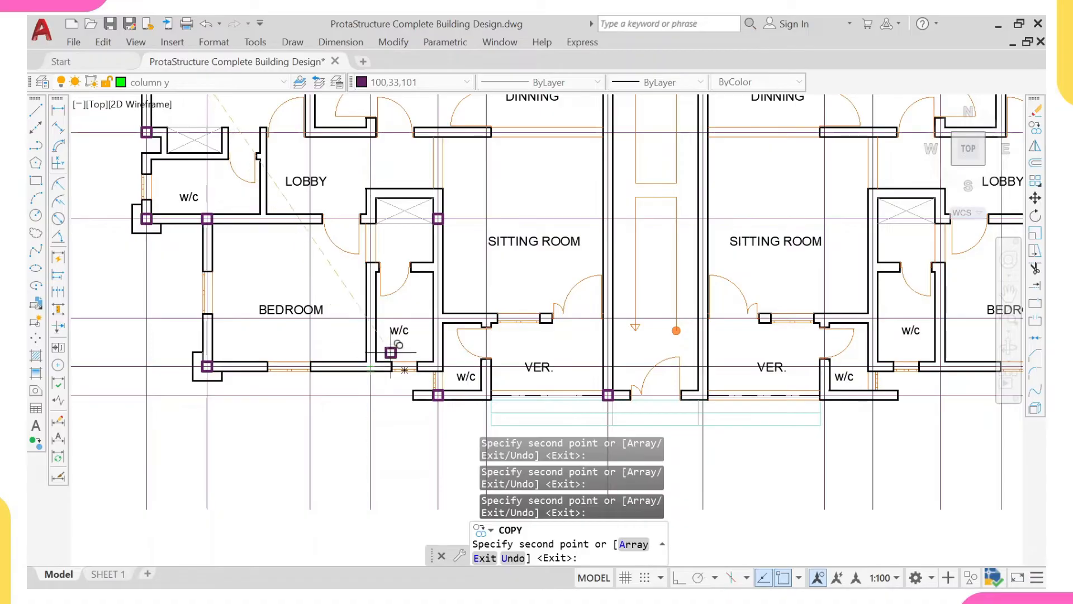
scroll(433, 323, "up", 3)
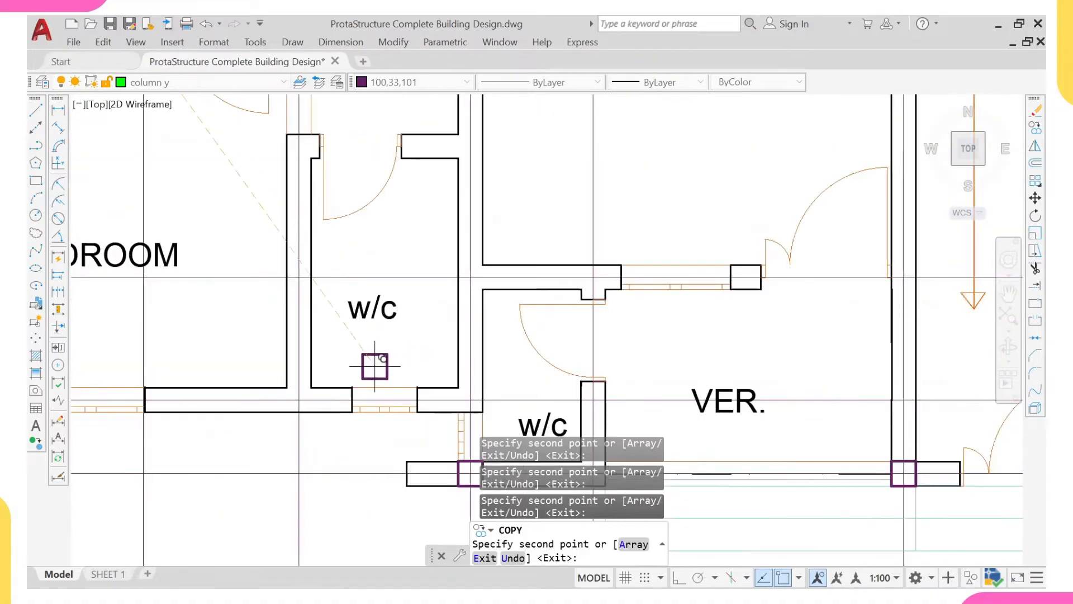
scroll(299, 391, "down", 6)
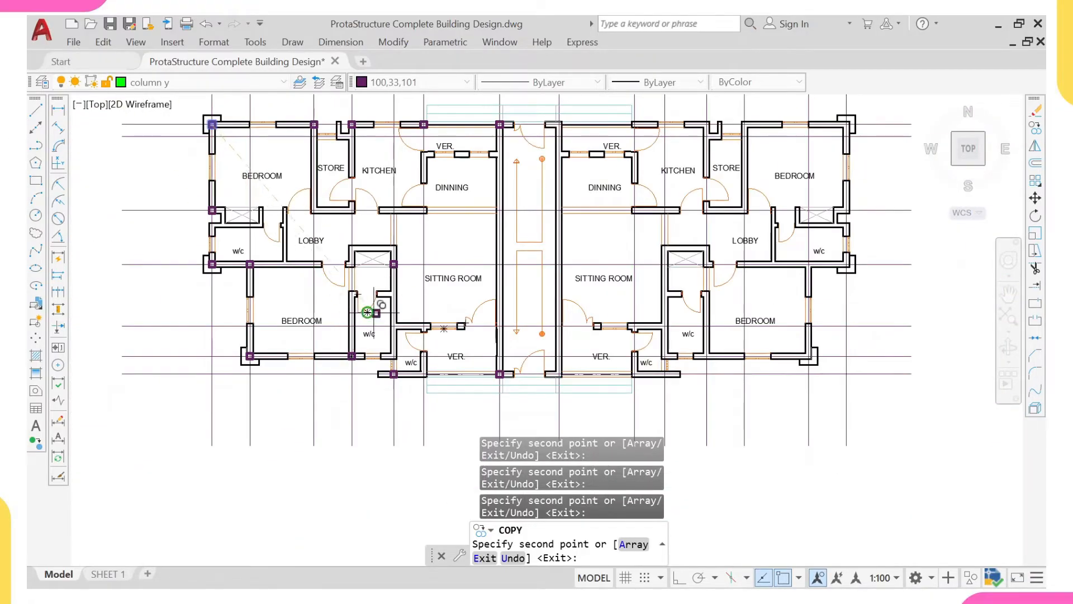
- Place a column copy on the lobby's lower wall beside the lower bedroom door, at the gridline intersection
scroll(322, 229, "up", 4)
scroll(336, 265, "down", 2)
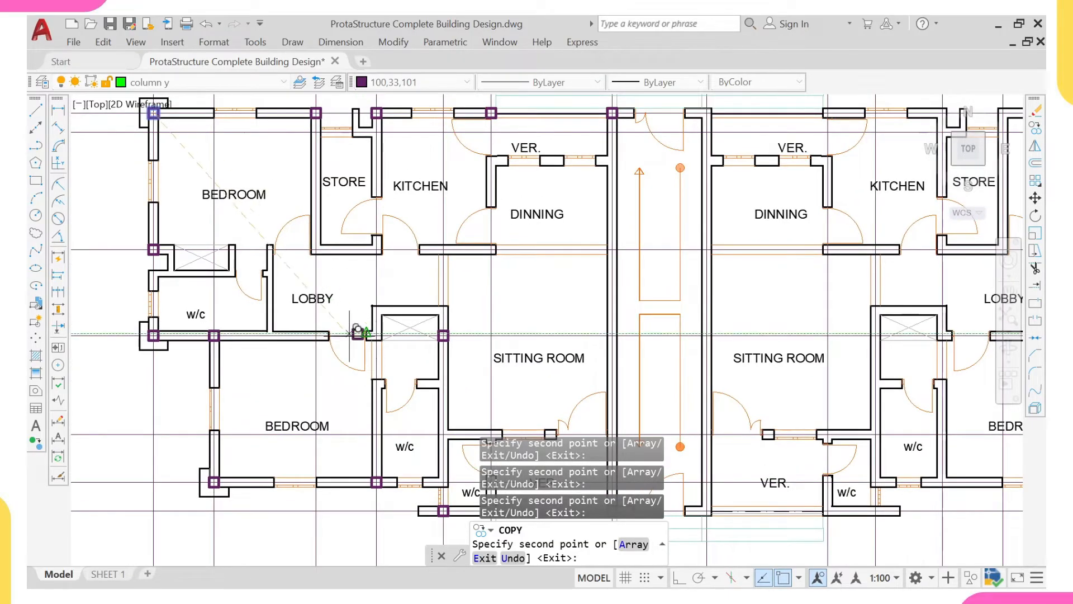
scroll(315, 334, "up", 2)
scroll(323, 325, "down", 4)
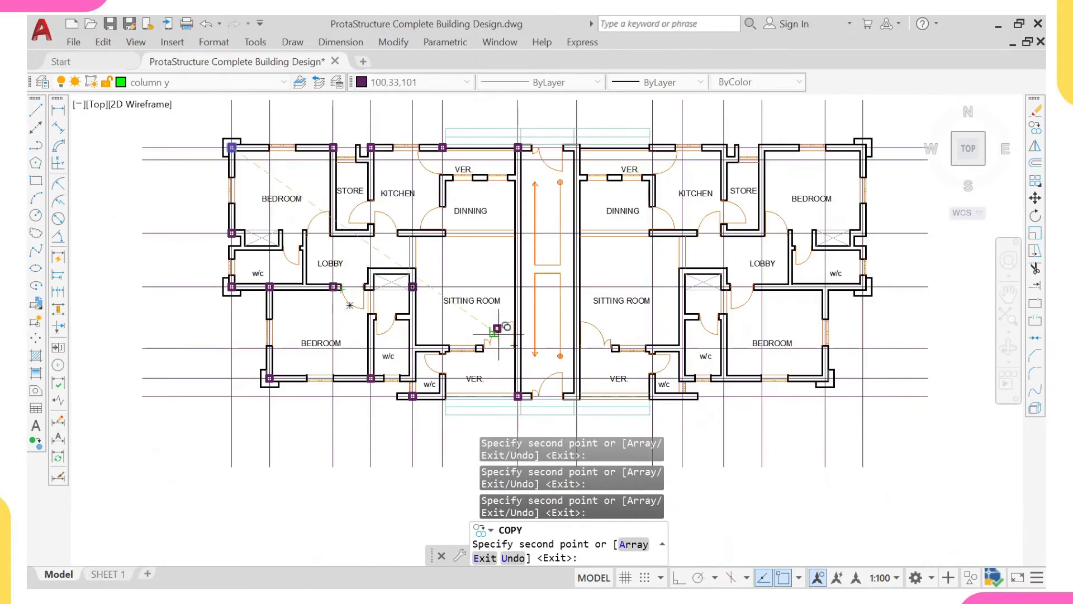
- Place a column copy on the stairwell's left wall where the gridline along the lobby's lower wall crosses it
scroll(514, 351, "up", 2)
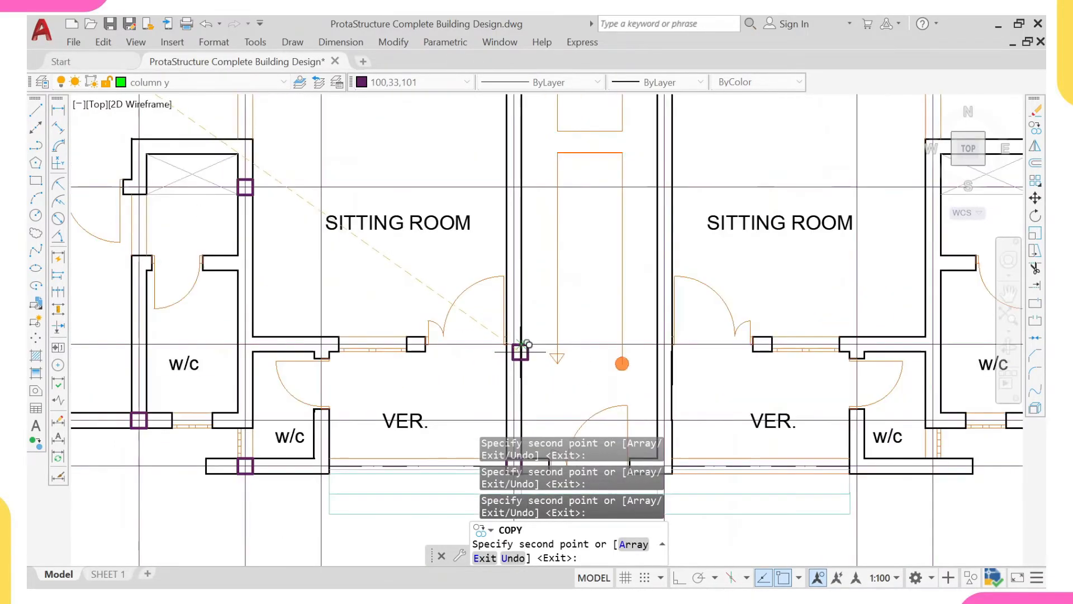
scroll(517, 351, "down", 2)
scroll(515, 282, "up", 2)
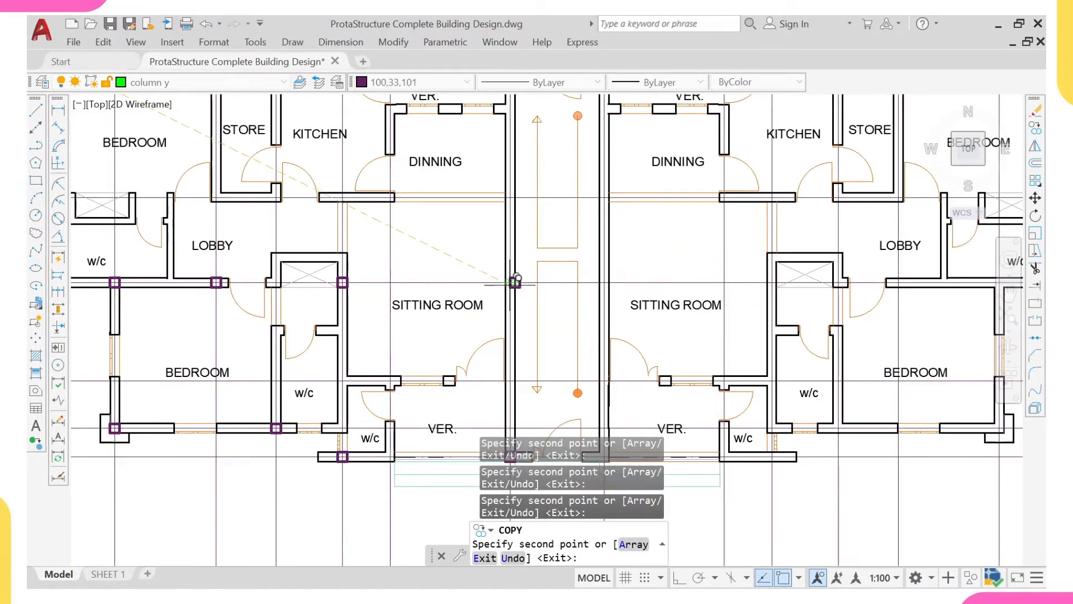
scroll(514, 282, "down", 3)
scroll(322, 257, "up", 1)
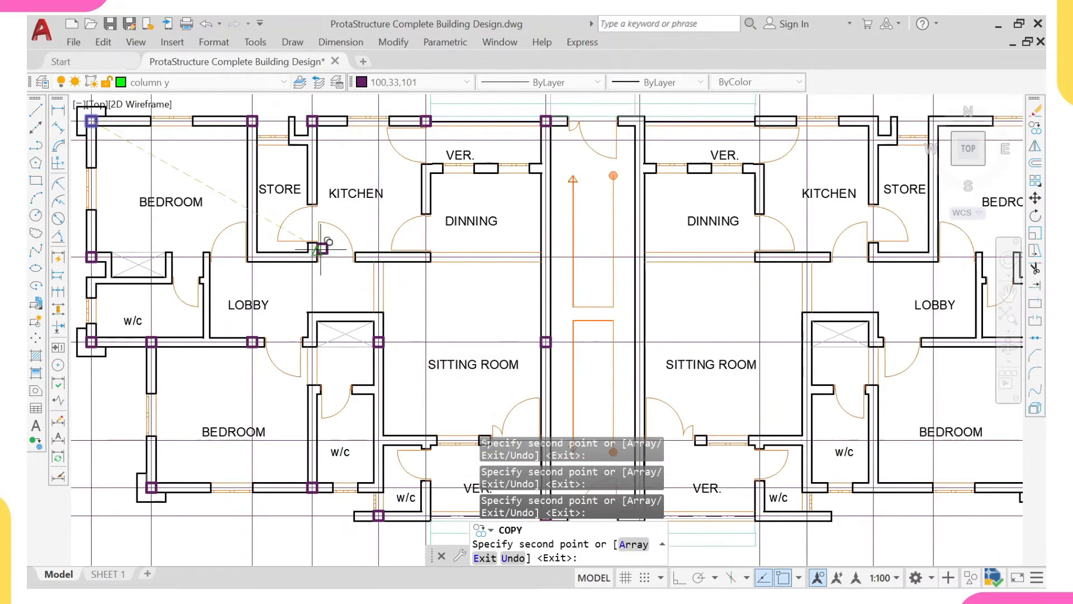
- Place column copies on the gridline intersections at the kitchen's lower wall and the store's lower-left corner
scroll(318, 256, "up", 3)
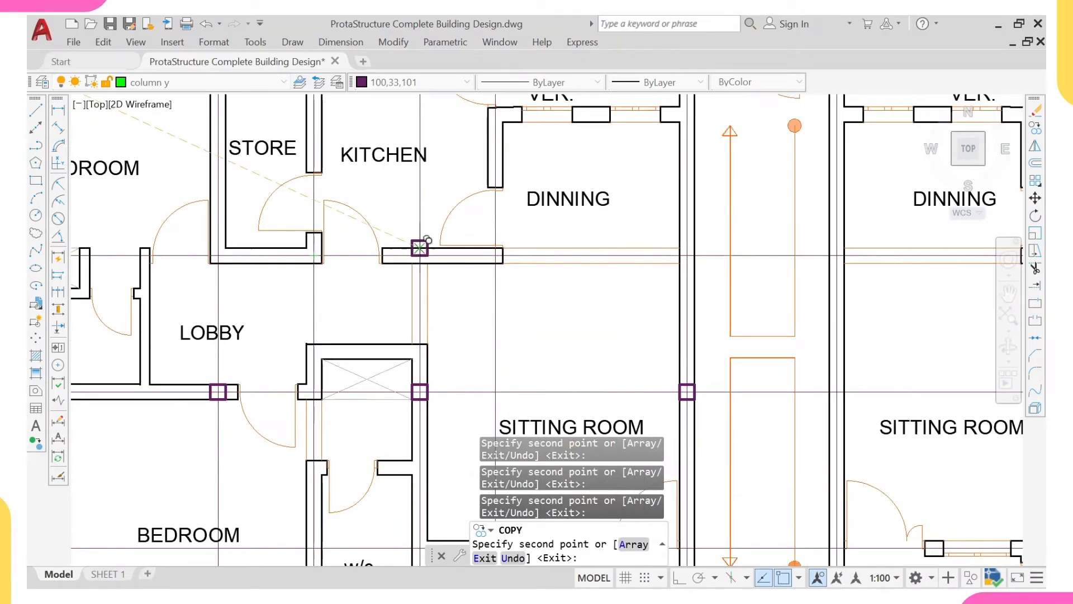
left_click(419, 256)
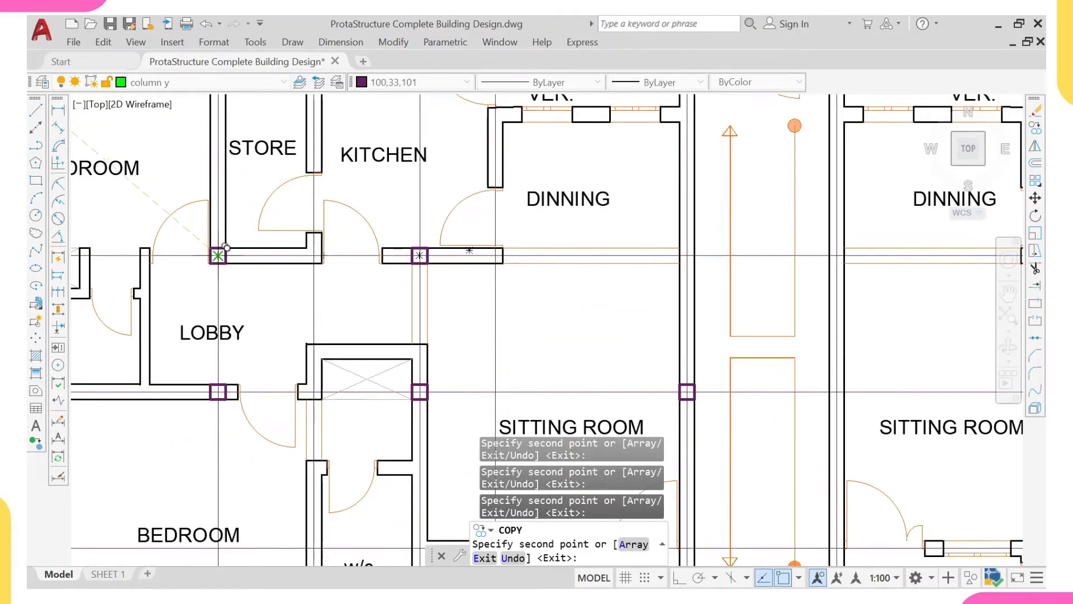
scroll(386, 291, "down", 4)
scroll(390, 295, "up", 1)
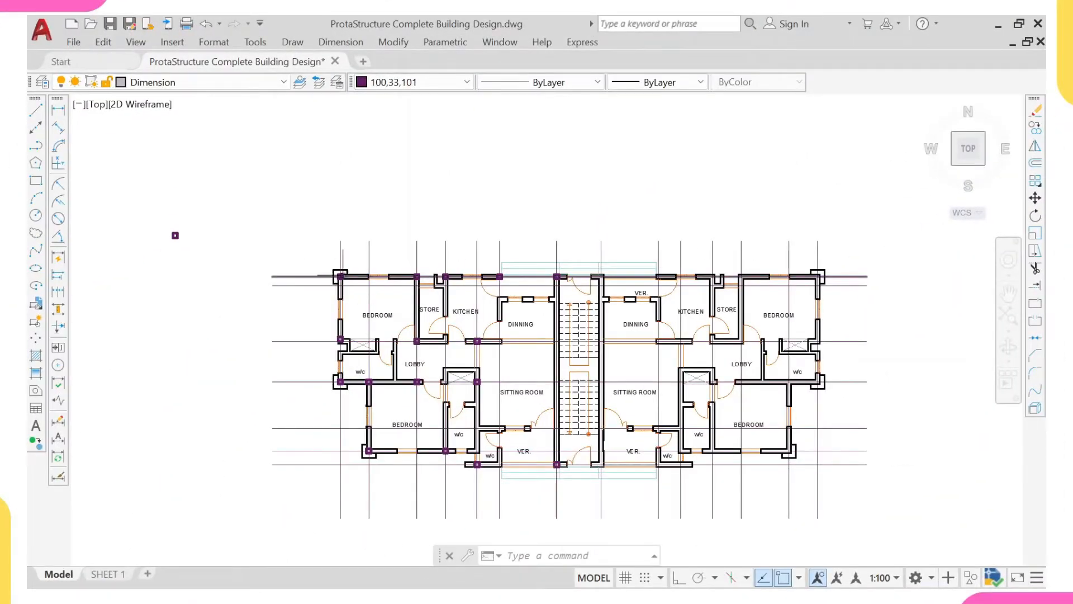
- Add a vertical linear dimension outside the upper-left bedroom between the top gridline and the gridline along the store's lower wall
left_click(59, 111)
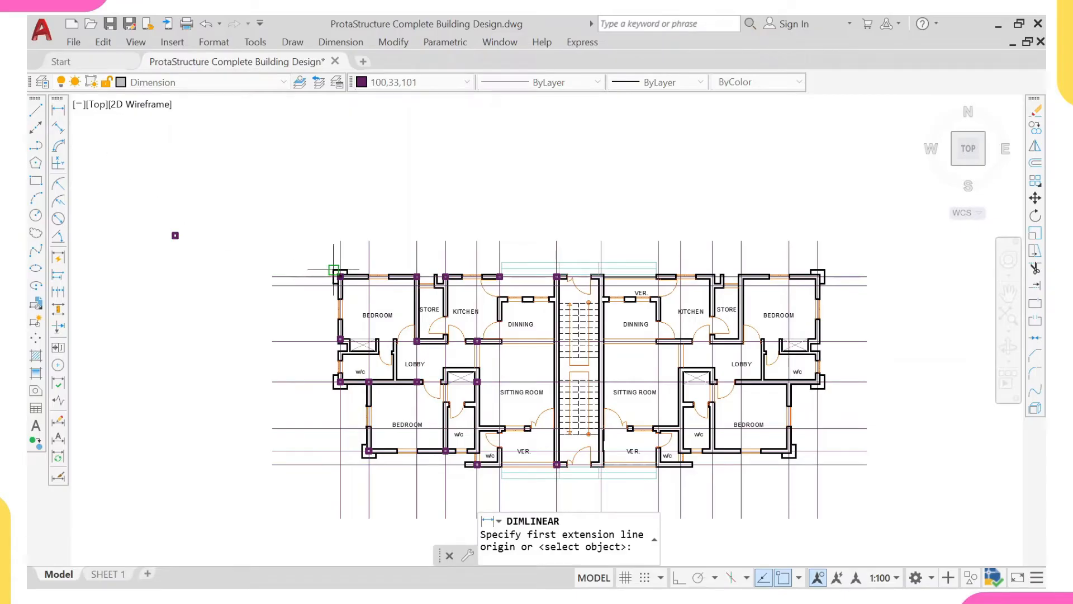
scroll(334, 270, "up", 3)
left_click(311, 274)
left_click(311, 380)
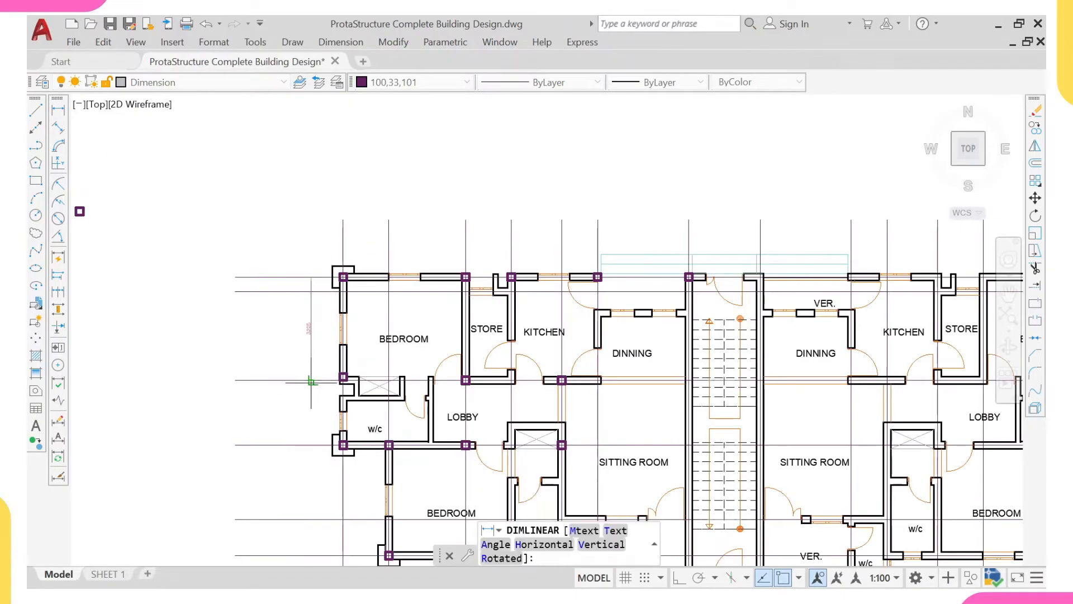
scroll(311, 382, "up", 4)
left_click(312, 311)
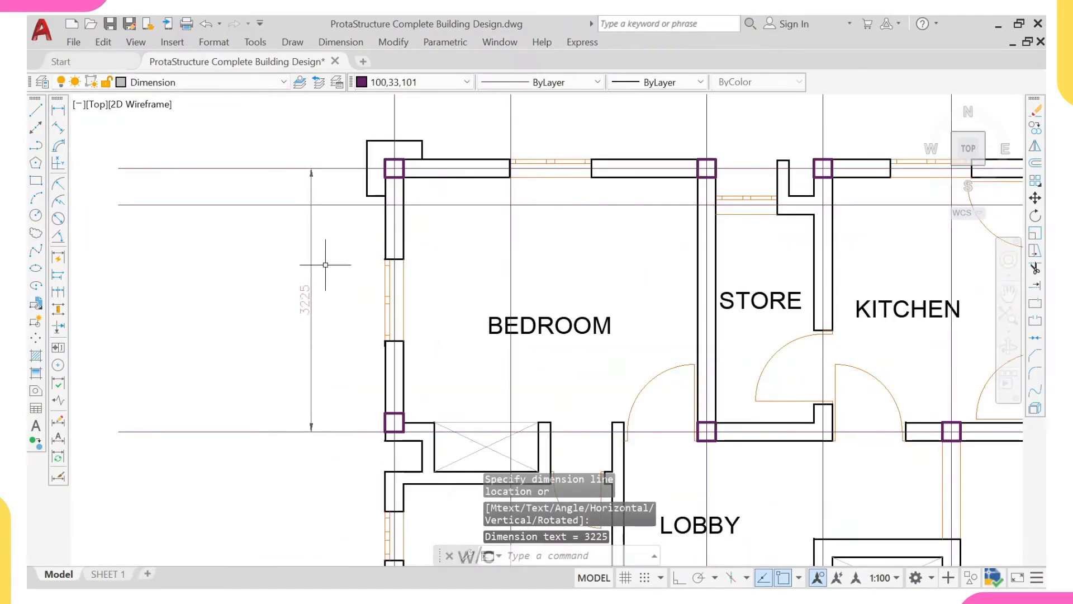
- Add a vertical linear dimension outside the w/c between the gridlines along the store's lower wall and the lobby's lower wall
left_click(59, 110)
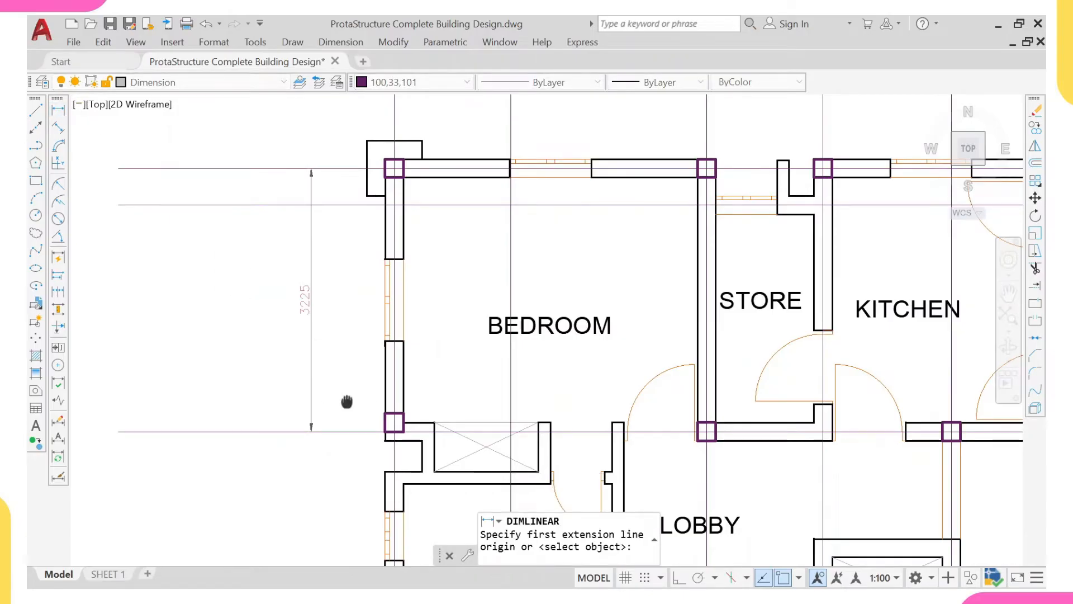
middle_click_drag(347, 401, 336, 294)
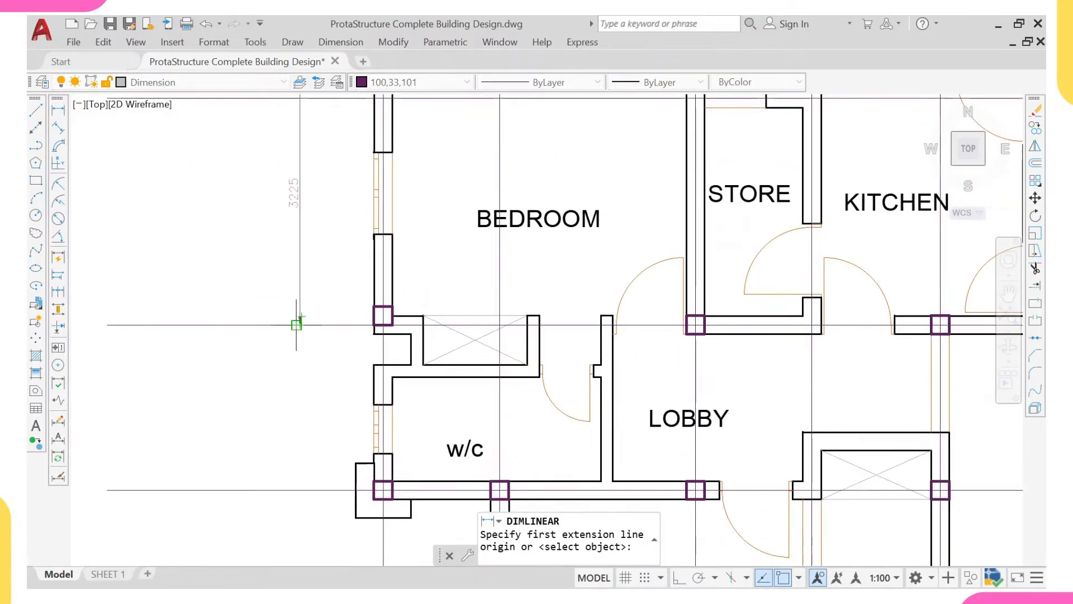
left_click(297, 324)
left_click(297, 490)
scroll(301, 438, "up", 2)
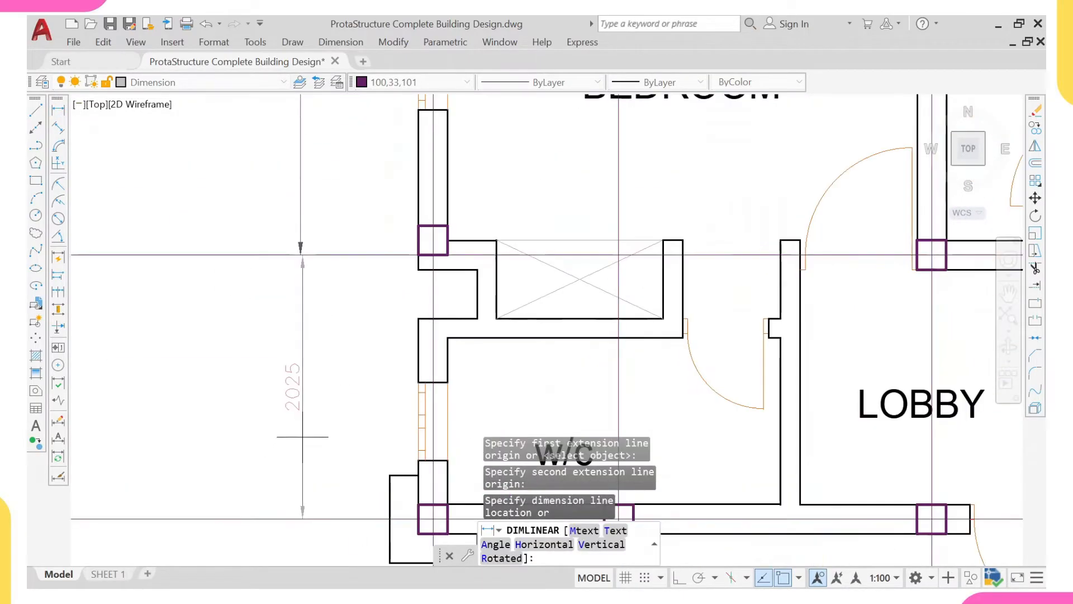
left_click(292, 425)
scroll(292, 377, "down", 2)
middle_click_drag(300, 340, 298, 426)
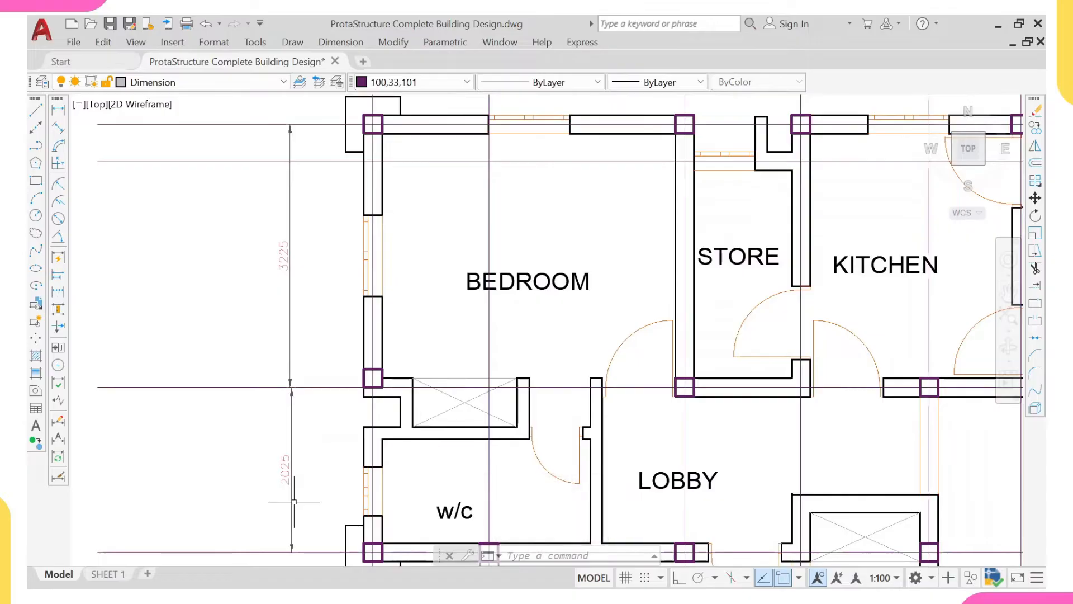
- Add an overall vertical linear dimension from the top gridline to the lobby's lower-wall gridline, placed outside the two shorter dimensions
left_click(58, 110)
scroll(159, 162, "down", 2)
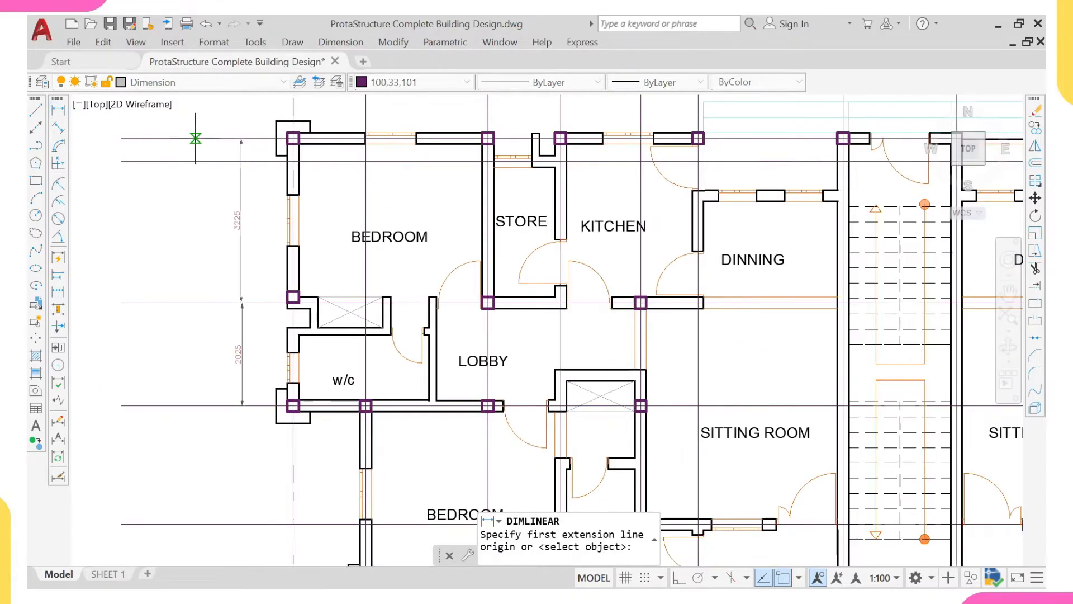
left_click(196, 138)
left_click(196, 405)
scroll(213, 339, "up", 2)
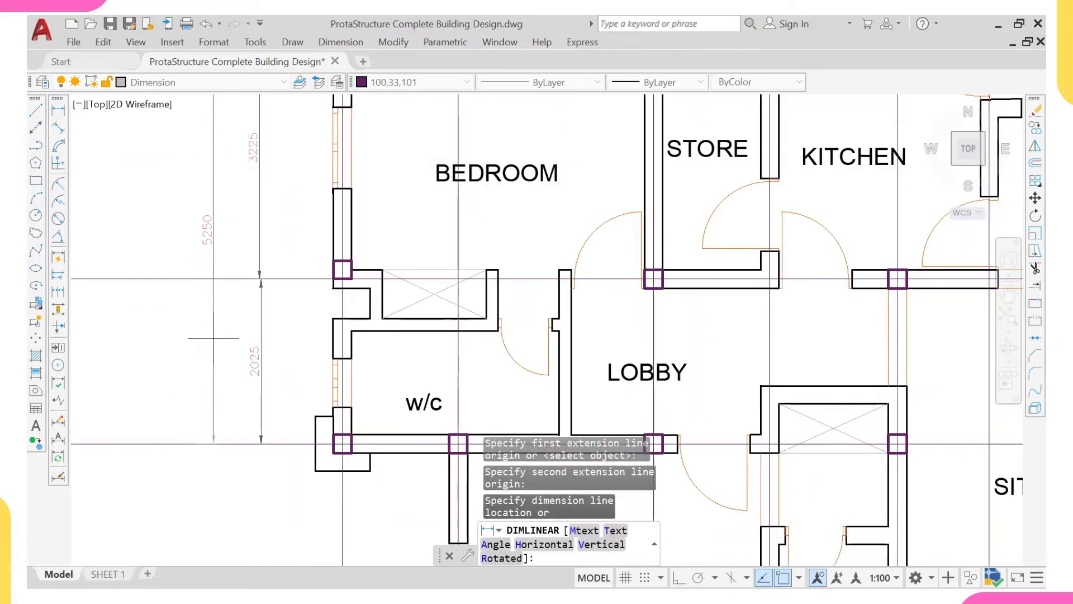
middle_click_drag(222, 353, 220, 364)
left_click(208, 302)
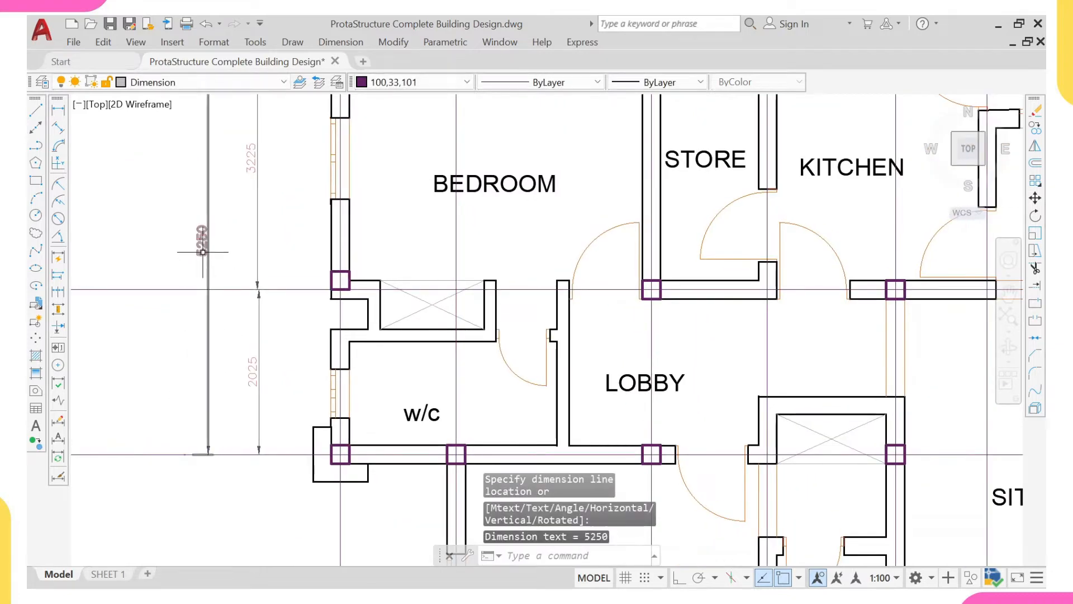
middle_click_drag(202, 239, 208, 262)
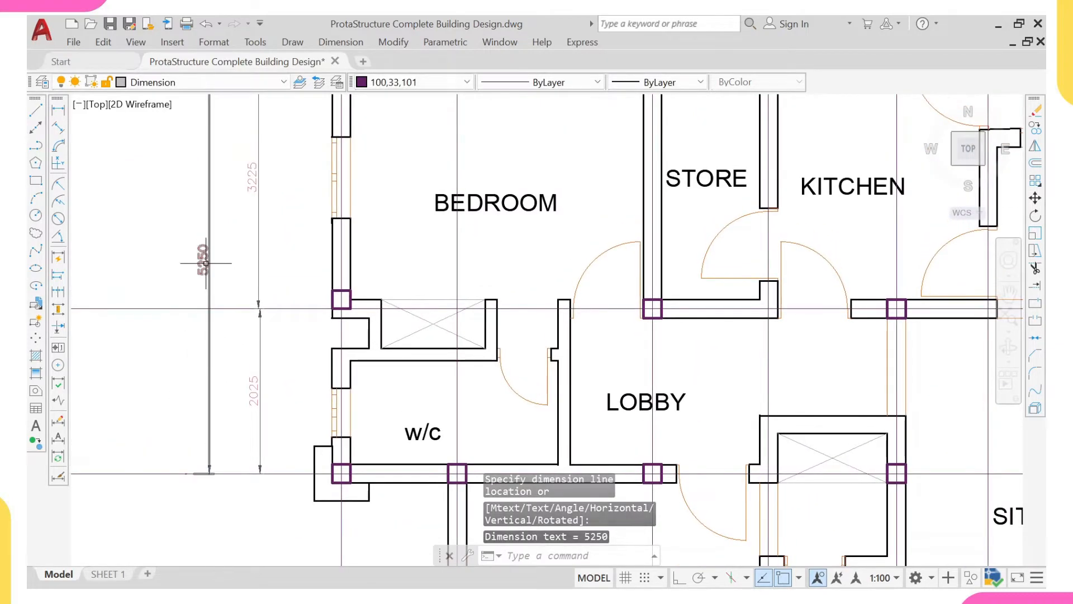
left_click(208, 263)
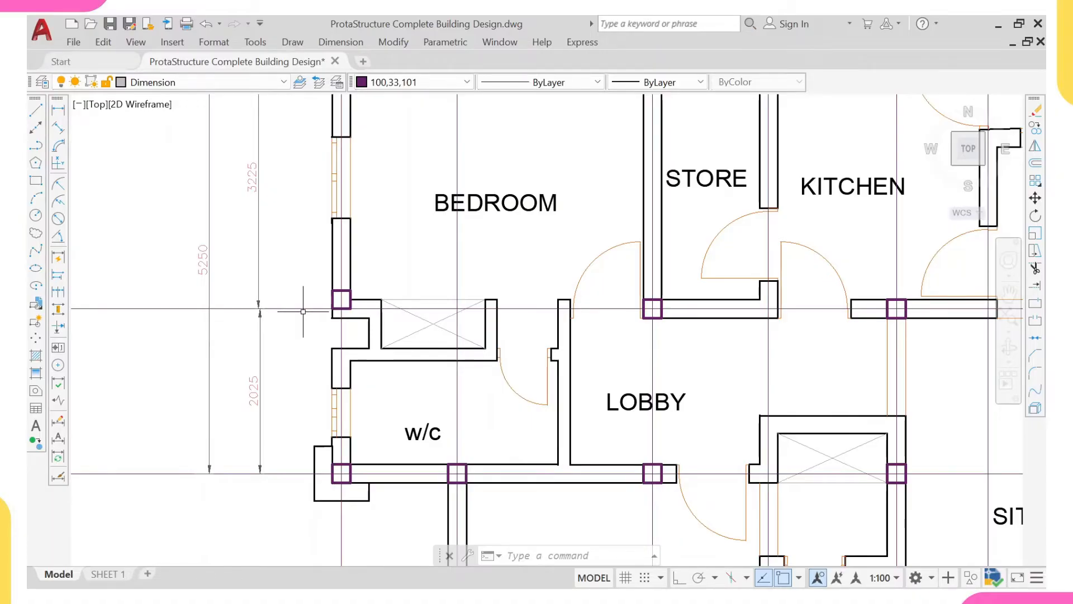
- Inspect the column at the upper-left bedroom's lower-left corner and its position relative to the gridline there
scroll(300, 313, "down", 2)
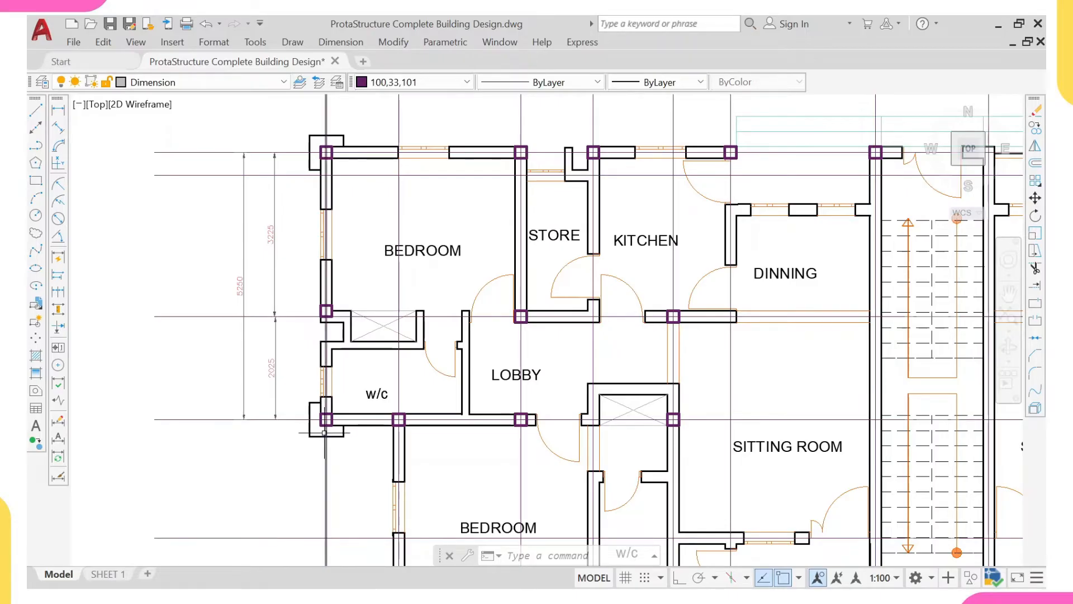
scroll(325, 313, "up", 4)
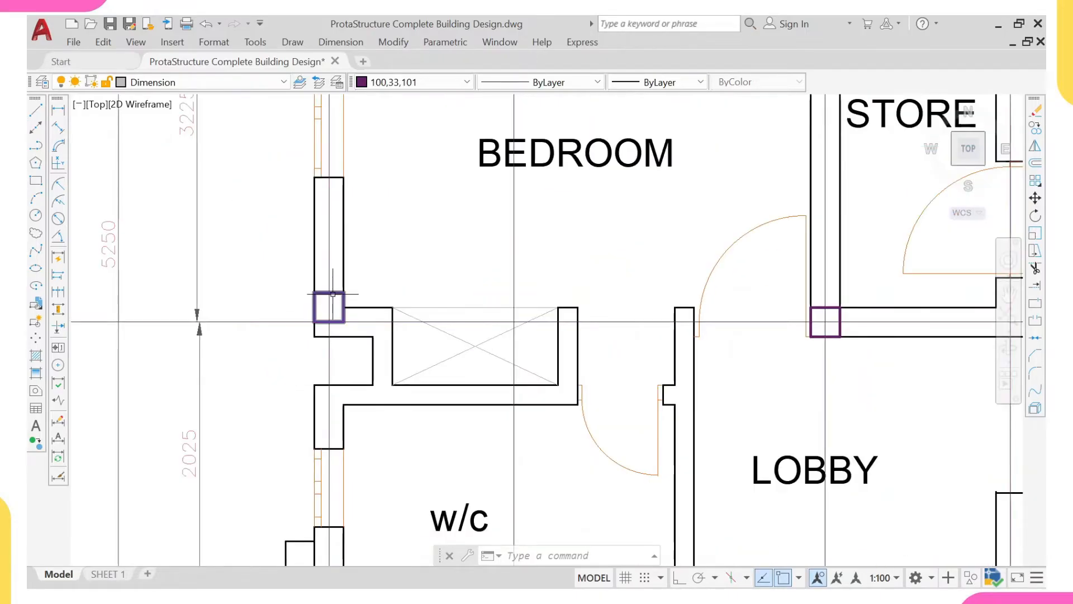
scroll(333, 293, "down", 4)
scroll(335, 320, "up", 3)
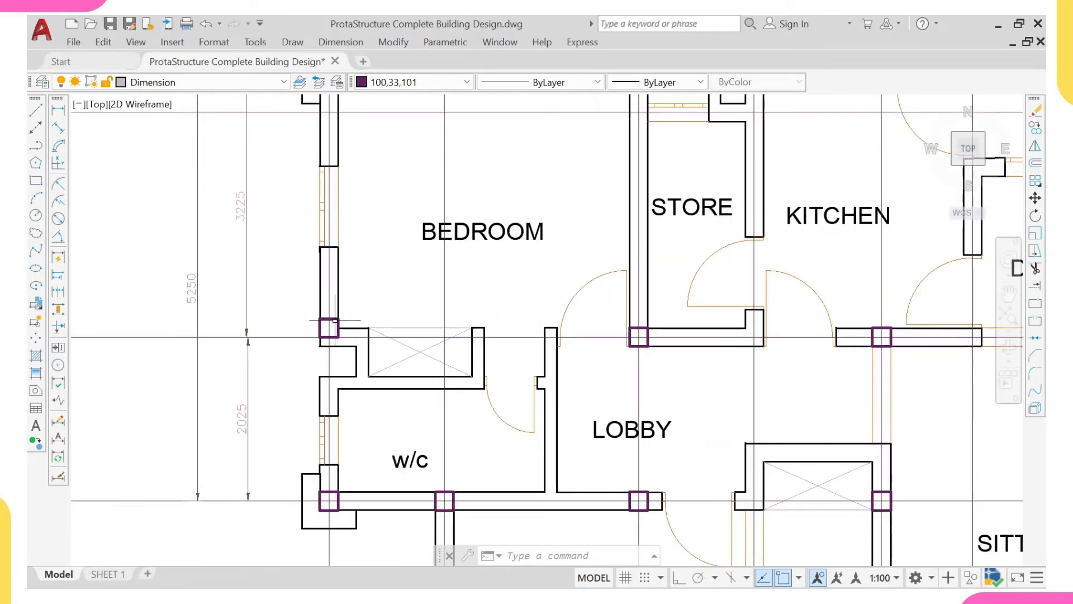
middle_click_drag(335, 320, 333, 332)
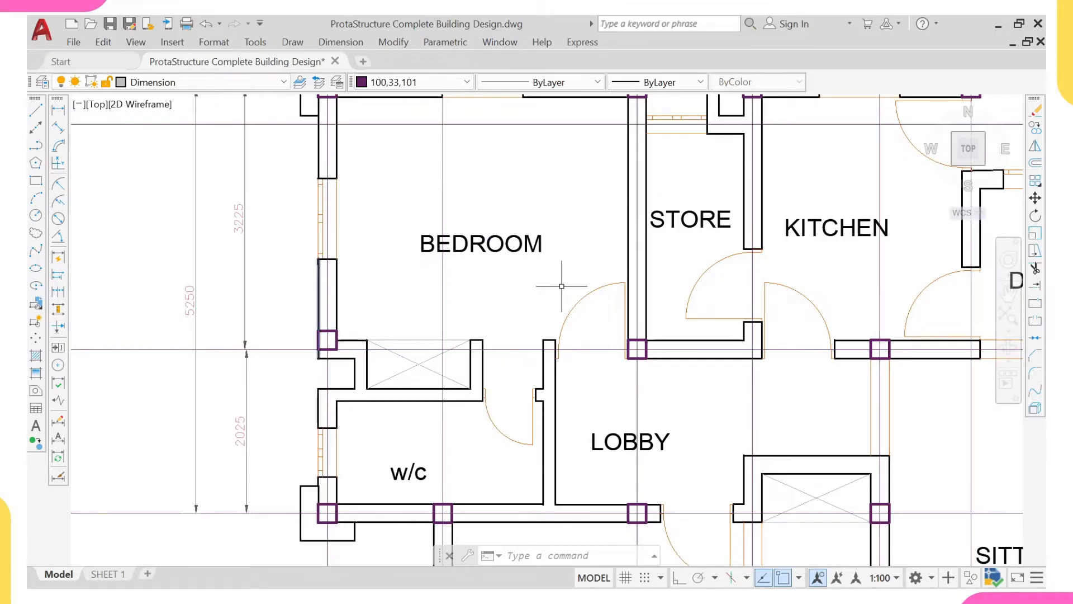
scroll(340, 289, "down", 4)
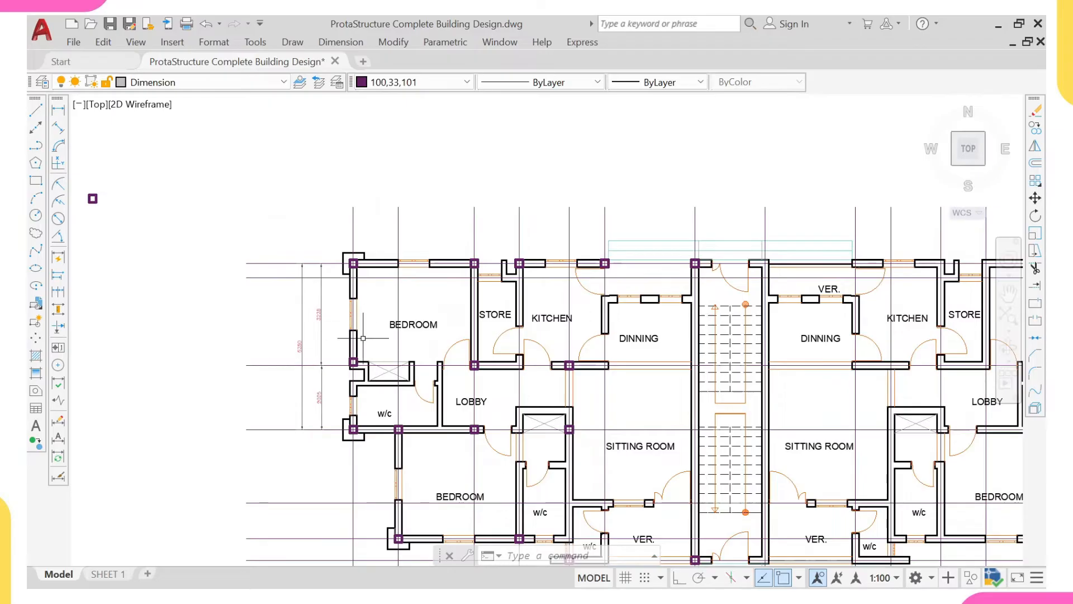
scroll(364, 338, "up", 2)
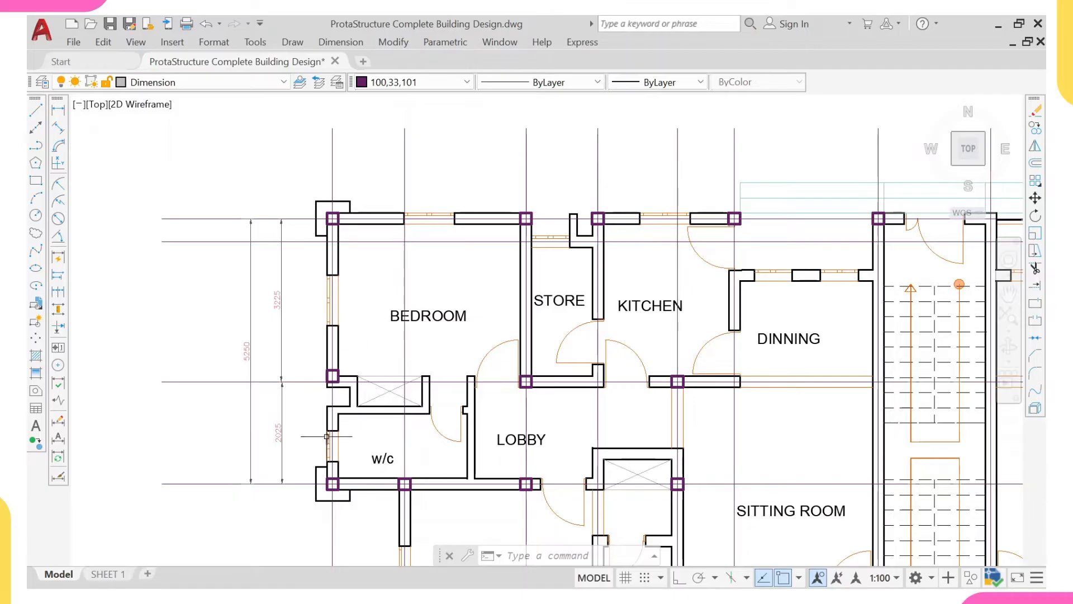
scroll(337, 366, "up", 4)
left_click(339, 387)
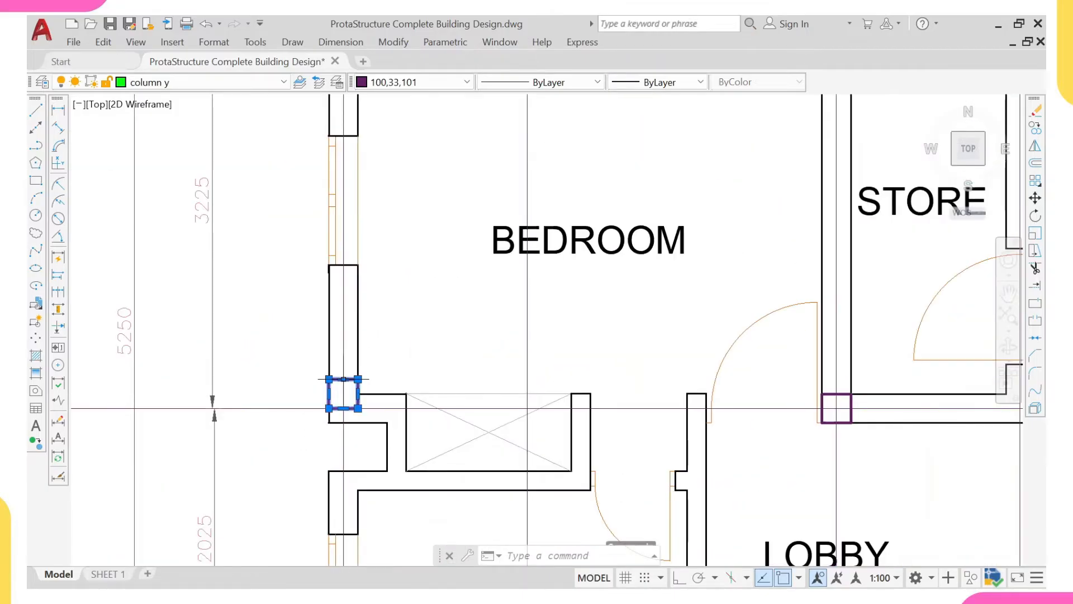
mouse_move(342, 380)
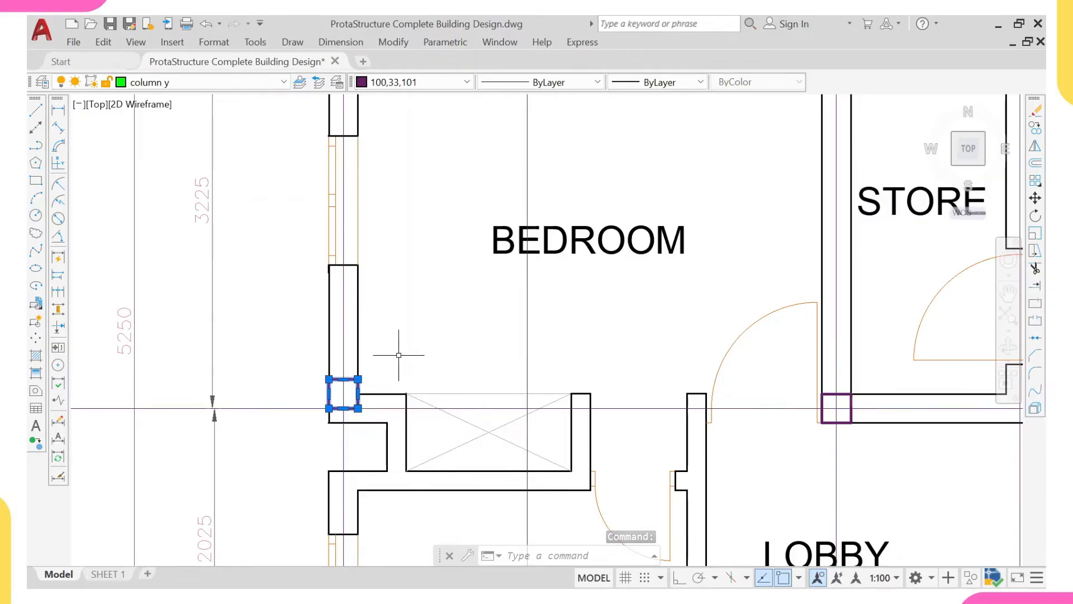
key("Escape")
scroll(384, 354, "down", 3)
middle_click_drag(383, 354, 390, 367)
scroll(127, 220, "down", 3)
middle_click_drag(127, 220, 113, 201)
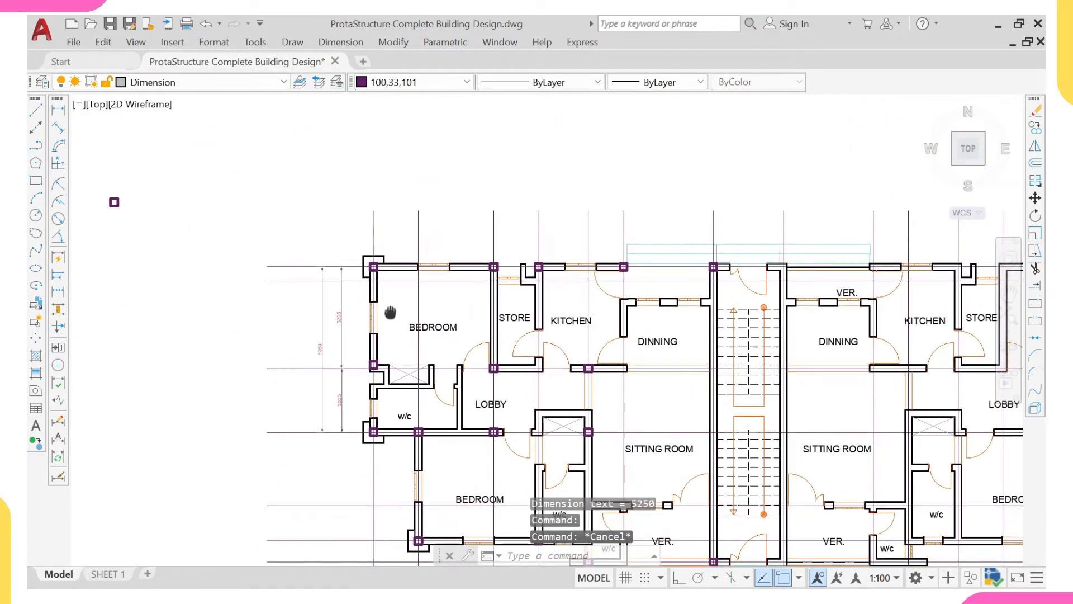
- Examine the columns along the outer wall of the upper-left bedroom and w/c against the vertical spacing dimensions
scroll(373, 266, "up", 2)
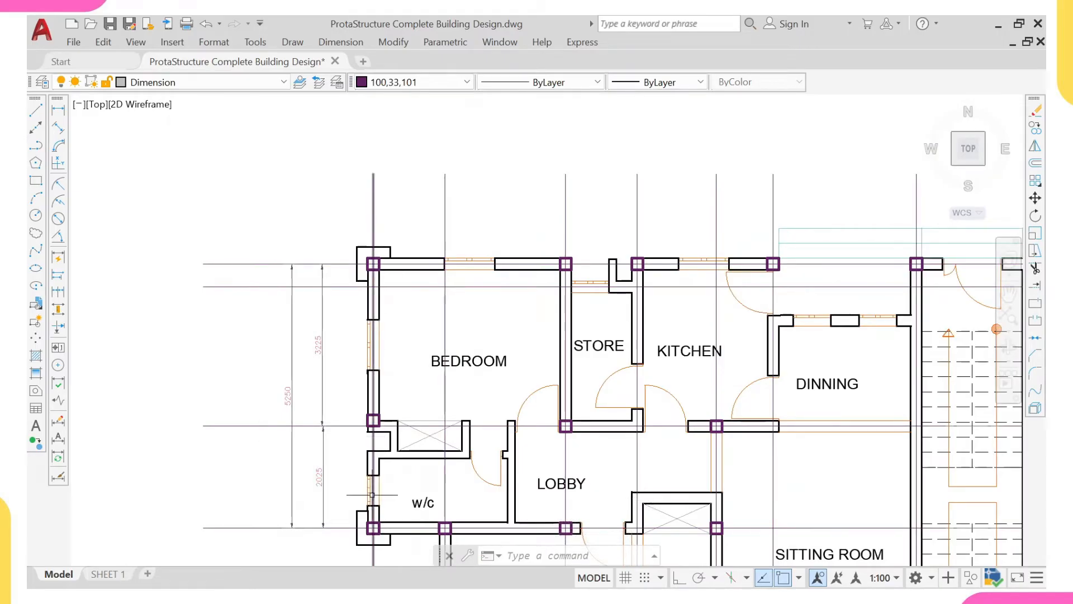
scroll(456, 413, "down", 2)
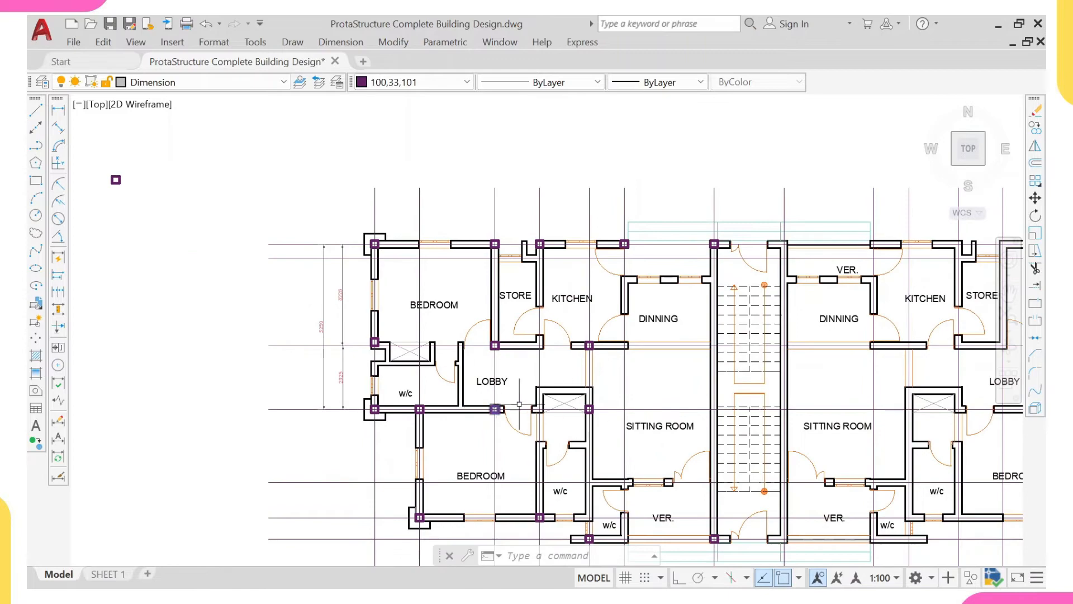
scroll(591, 330, "up", 2)
scroll(586, 373, "down", 2)
middle_click_drag(416, 358, 430, 385)
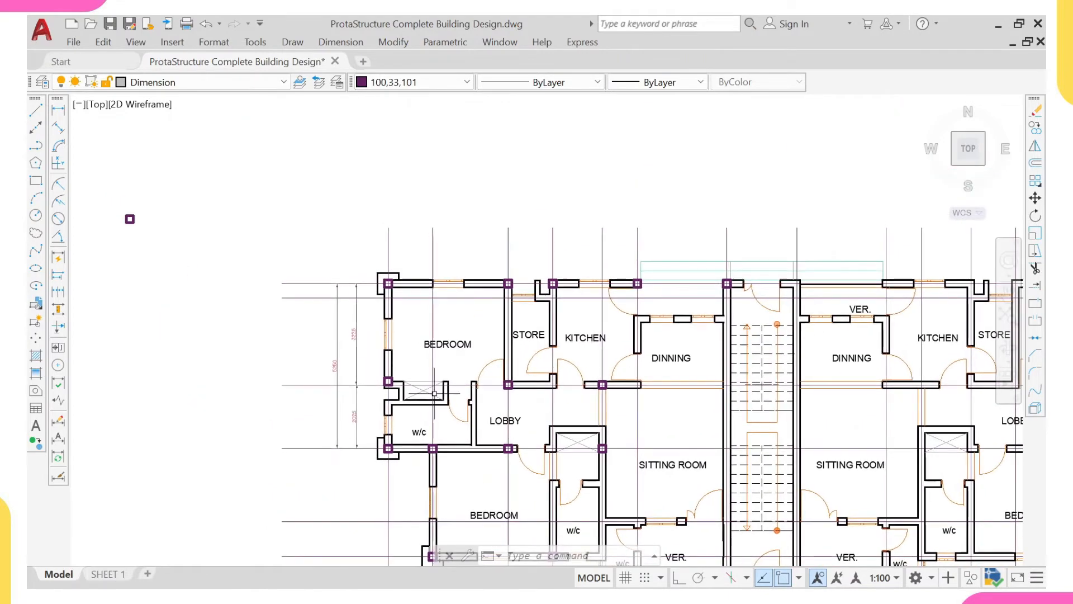
scroll(396, 346, "up", 2)
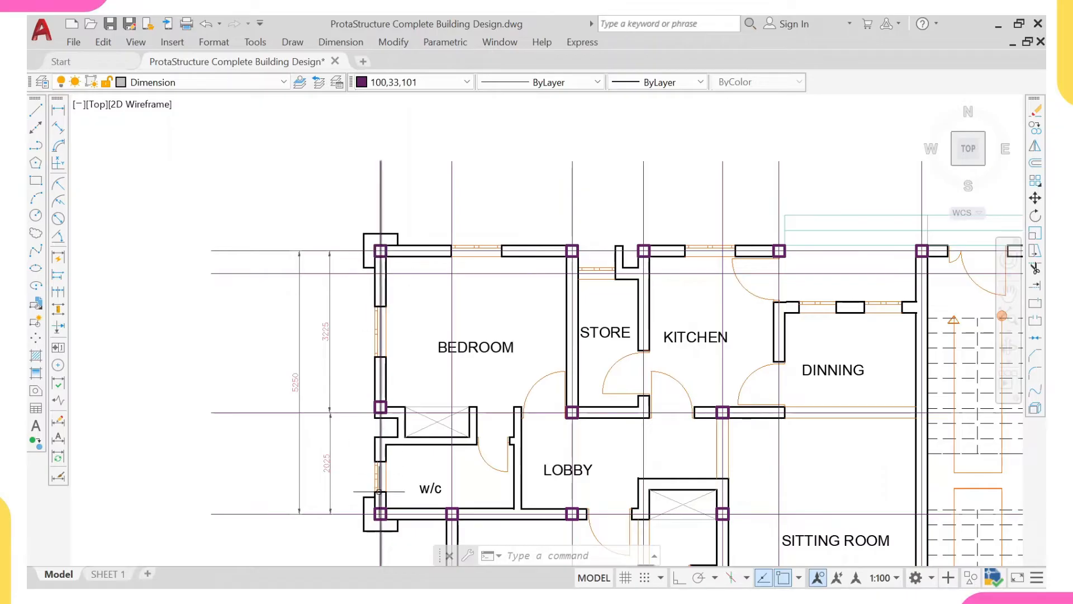
scroll(380, 392, "up", 2)
left_click(390, 401)
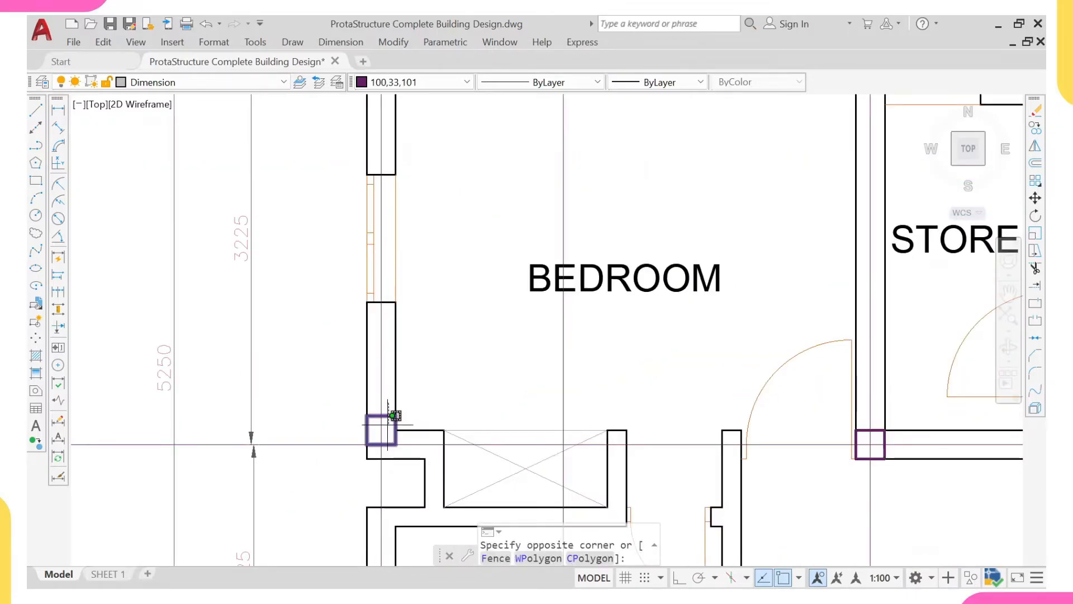
scroll(390, 415, "down", 4)
key("Escape")
scroll(390, 405, "up", 4)
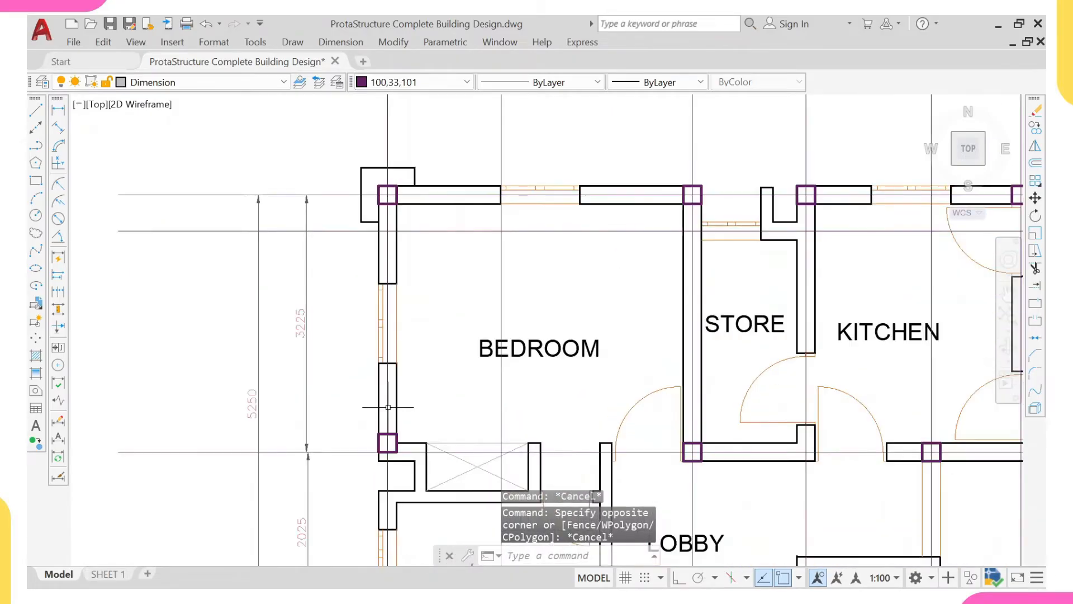
scroll(388, 406, "down", 2)
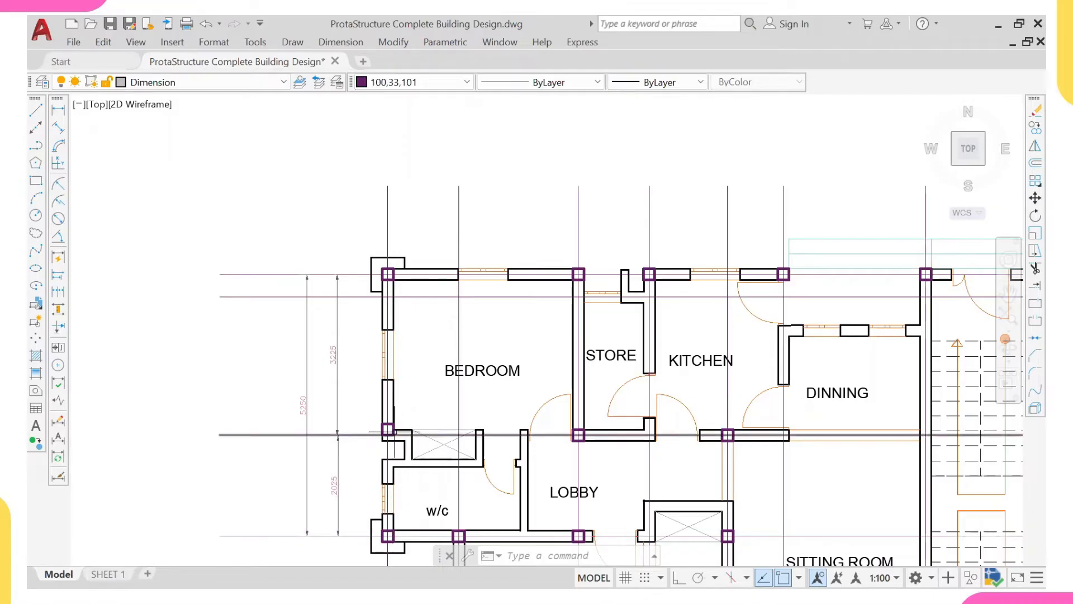
scroll(403, 449, "up", 2)
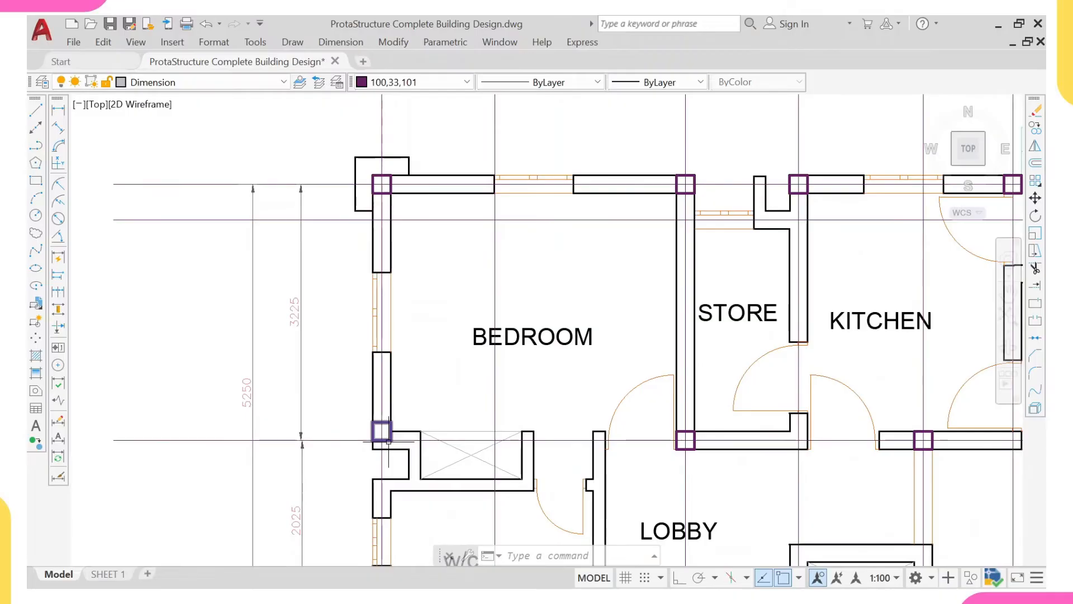
scroll(387, 442, "up", 2)
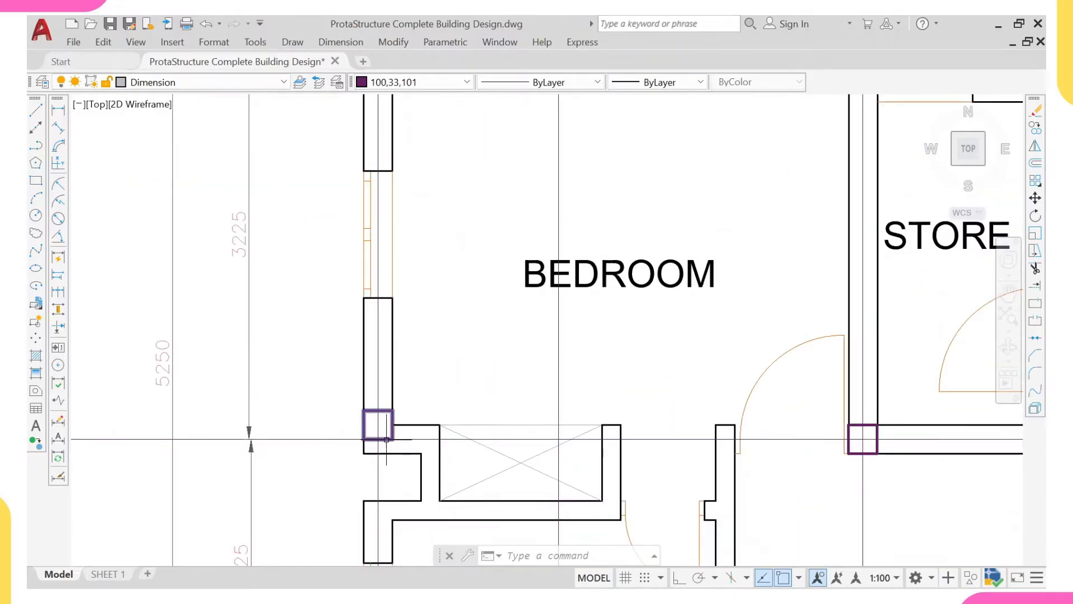
scroll(387, 437, "down", 4)
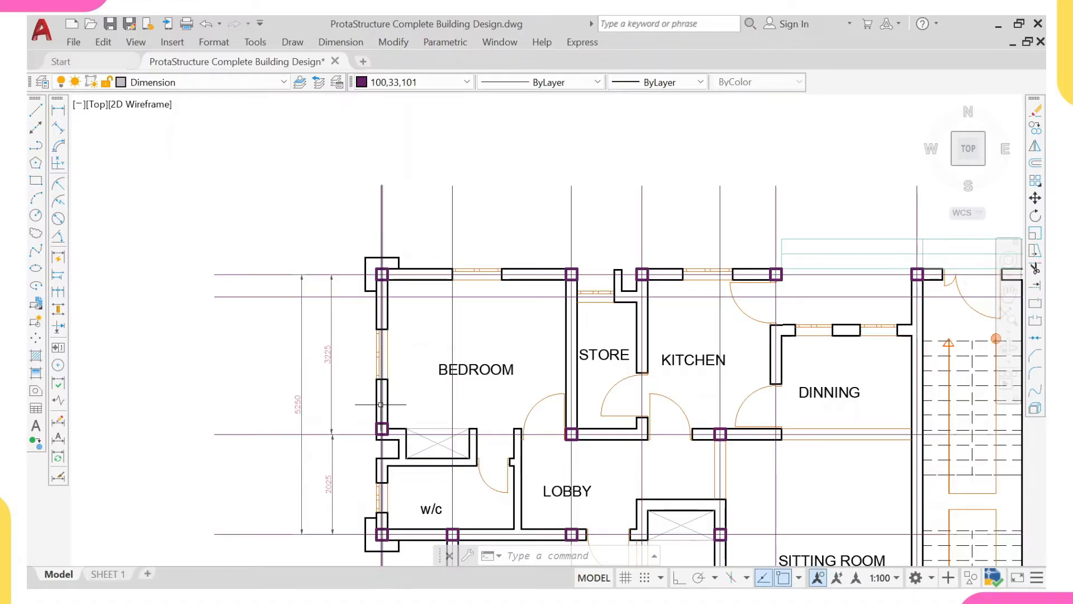
mouse_move(380, 405)
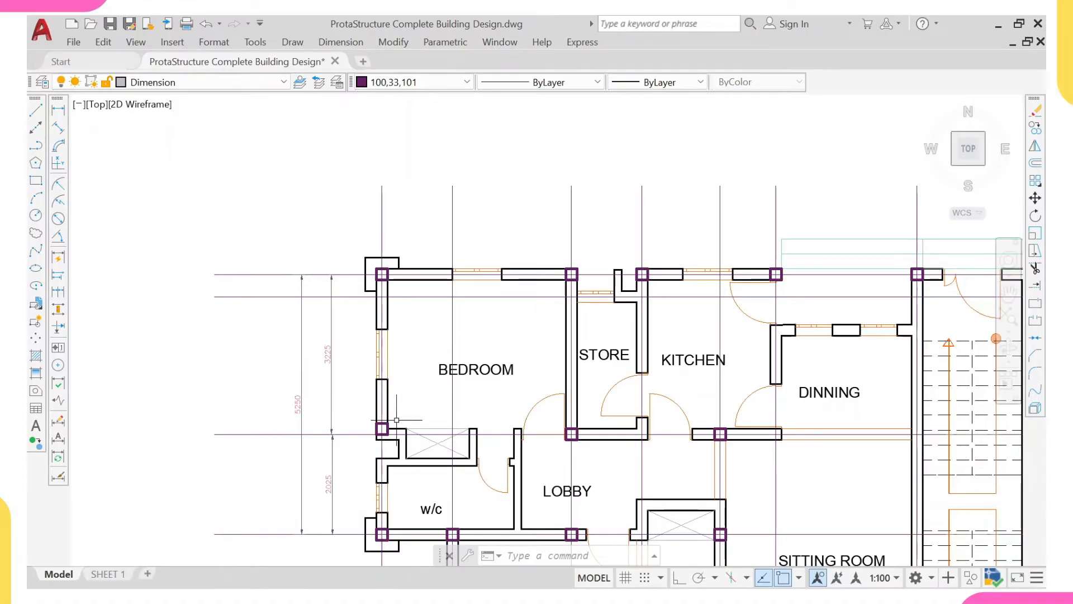
scroll(396, 420, "up", 2)
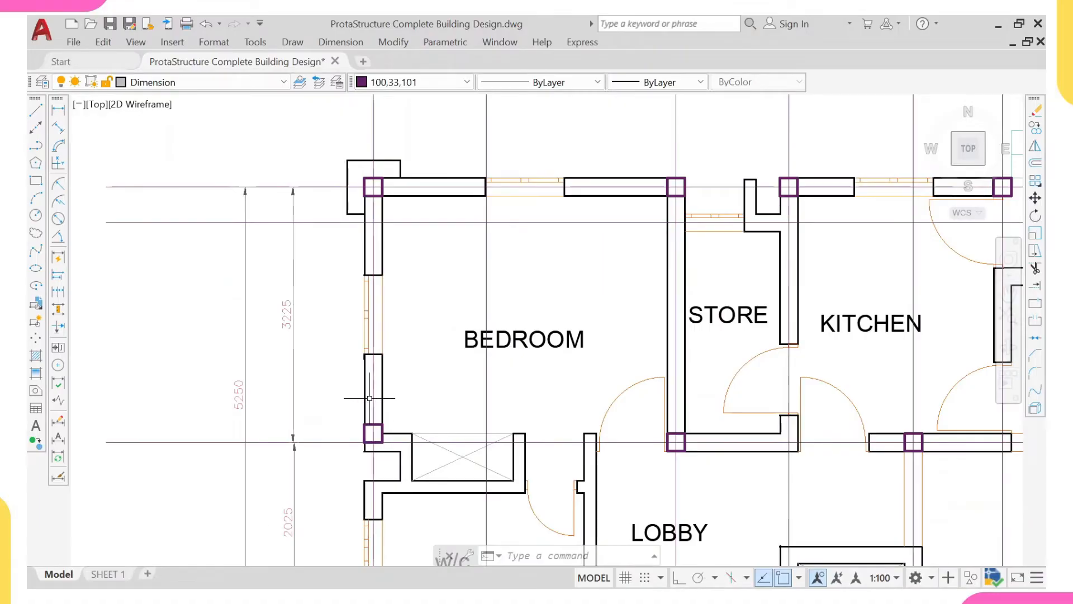
scroll(369, 398, "down", 2)
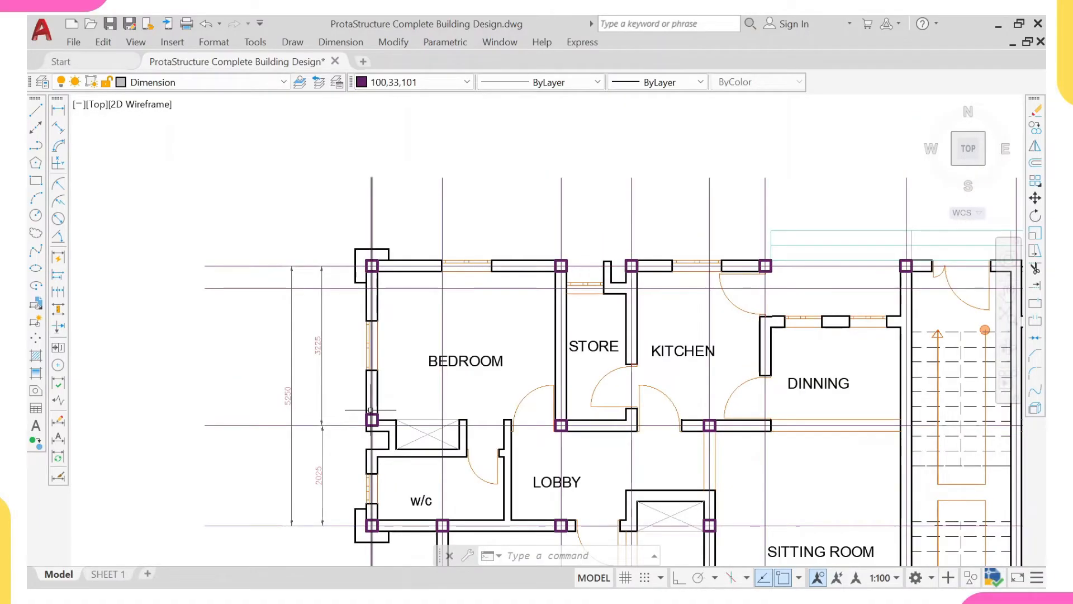
- Erase the column at the upper-left bedroom's lower-left corner
scroll(372, 416, "up", 2)
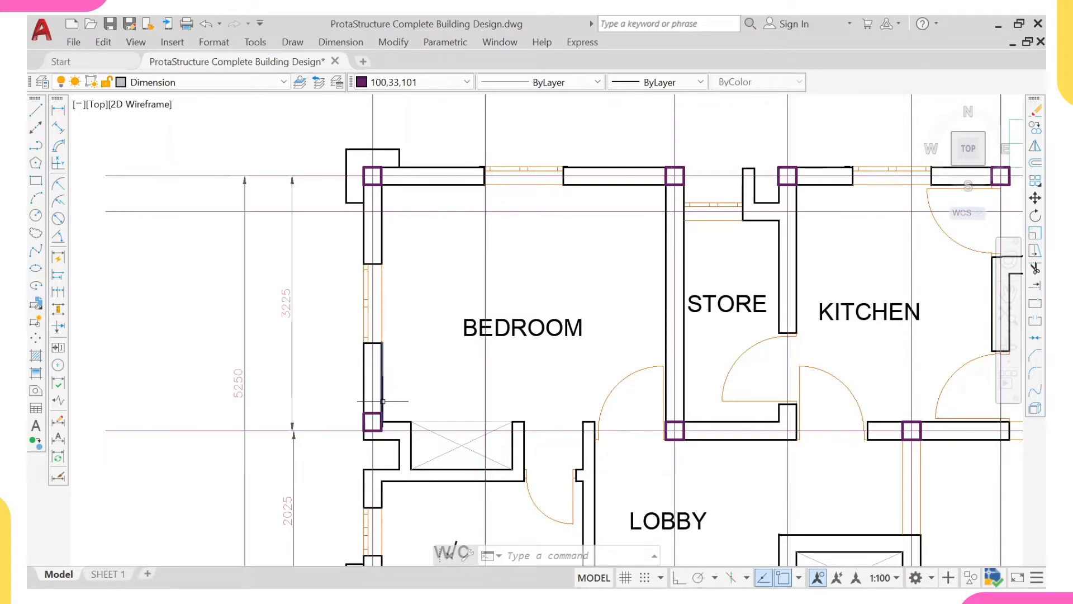
scroll(370, 427, "up", 4)
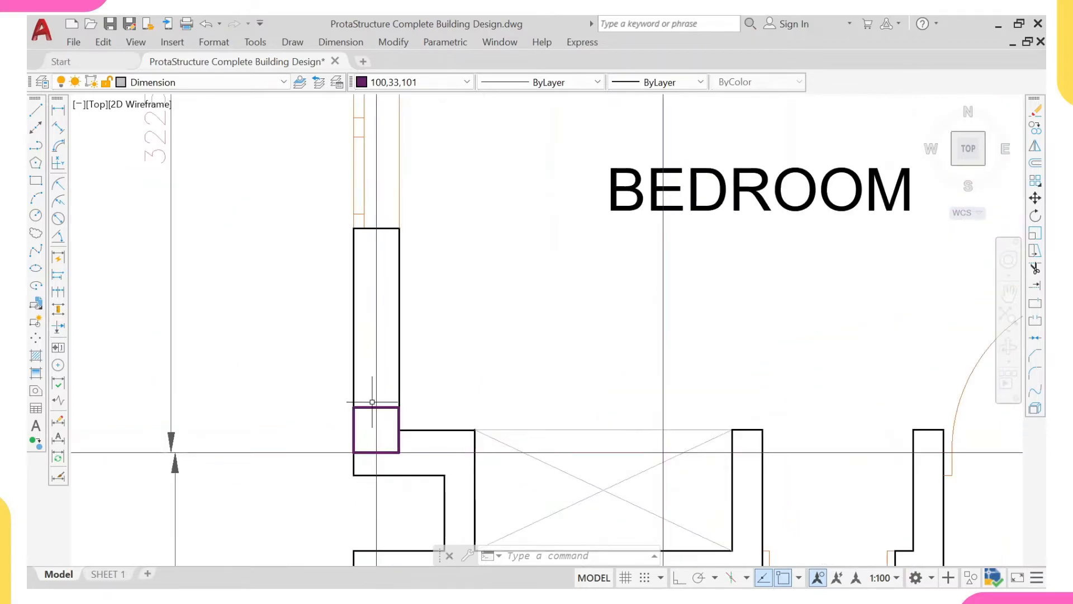
left_click(366, 416)
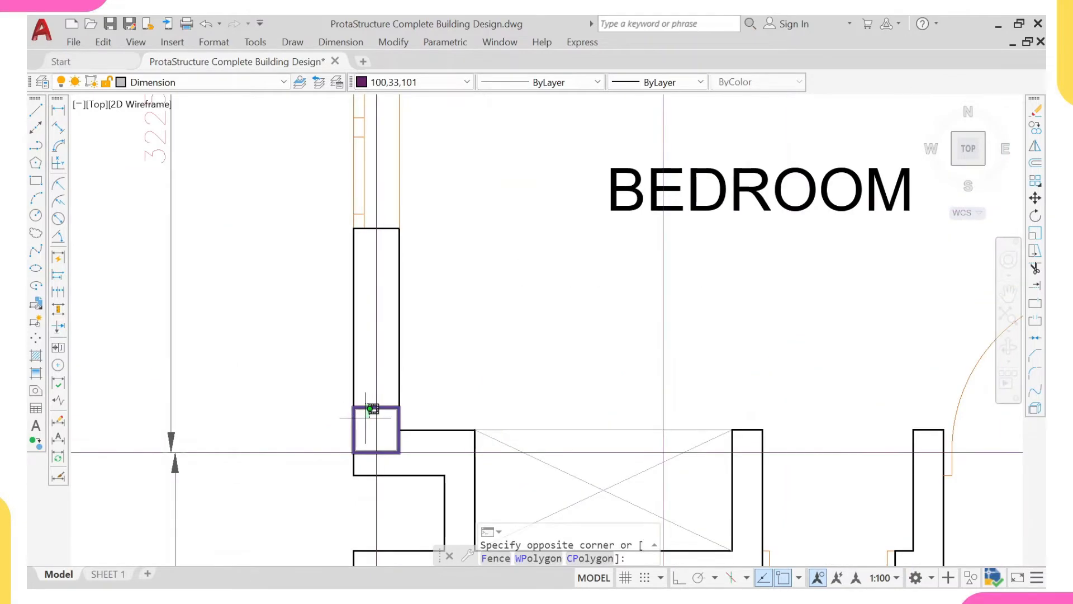
left_click(363, 425)
scroll(363, 425, "down", 6)
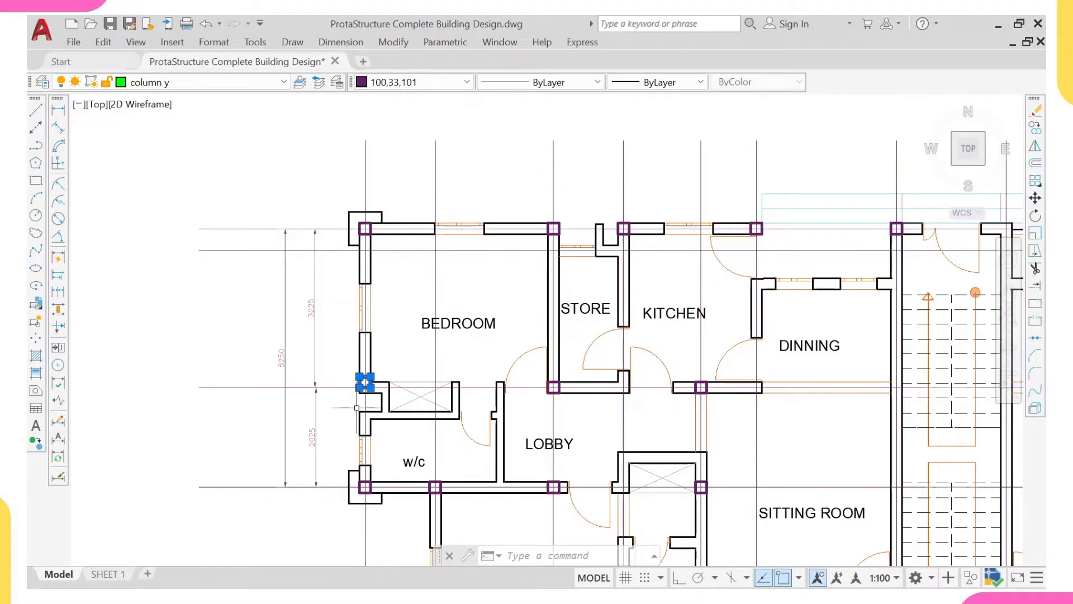
scroll(370, 368, "up", 4)
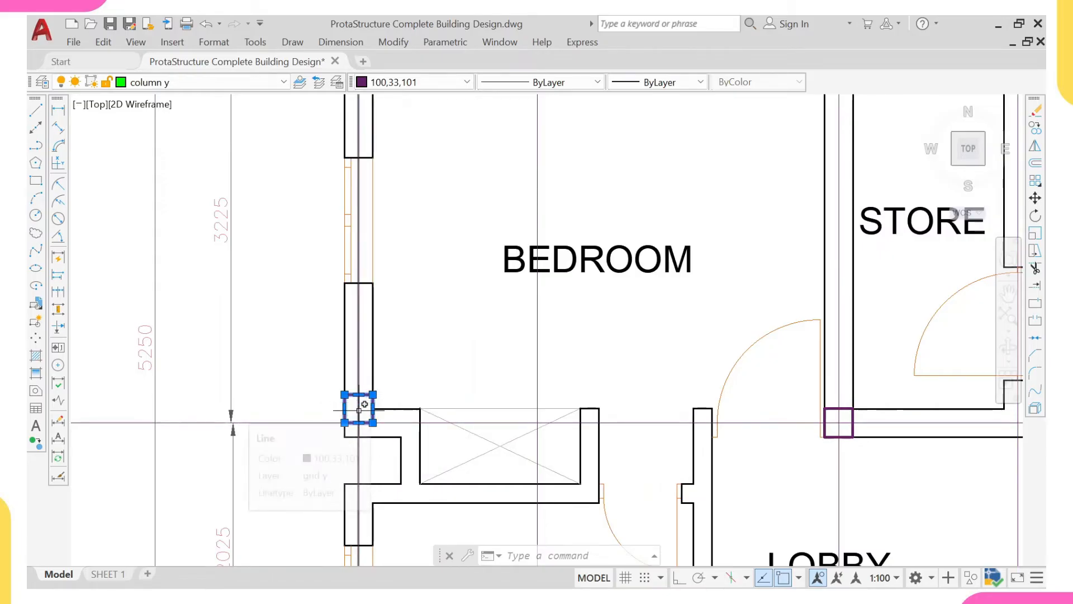
mouse_move(357, 412)
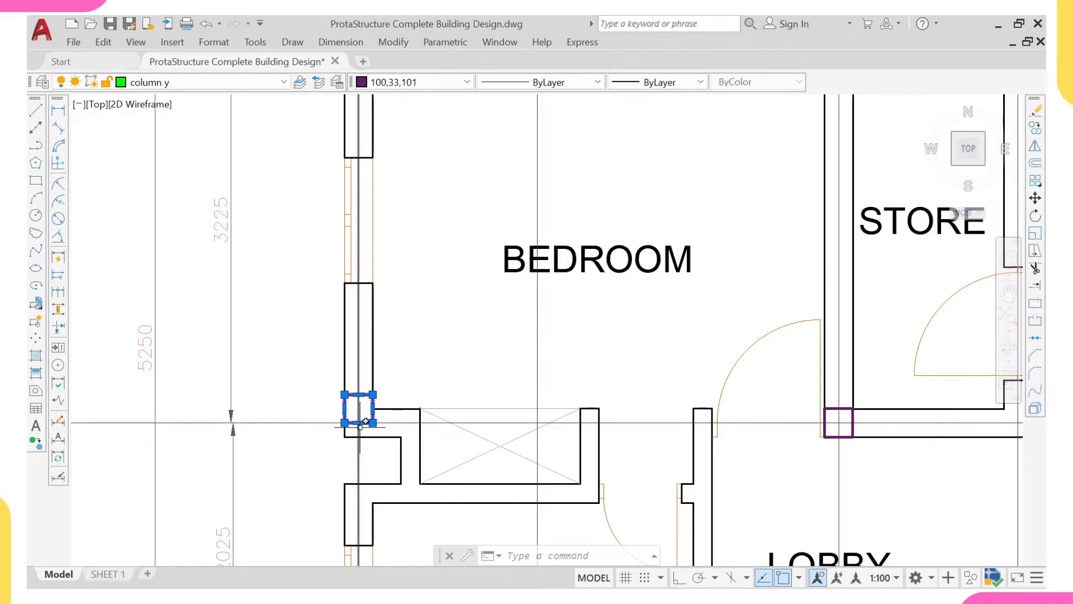
type("e")
key("Return")
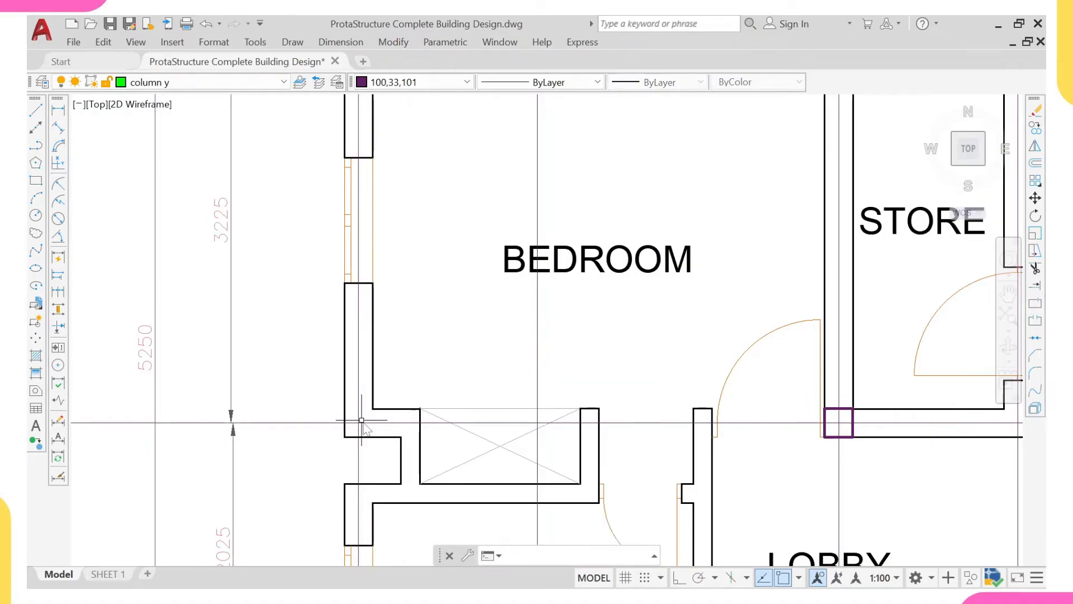
- Add a vertical linear dimension outside the lower-left bedroom between the lobby's lower-wall gridline and the bedroom's lower-wall gridline
scroll(364, 420, "down", 6)
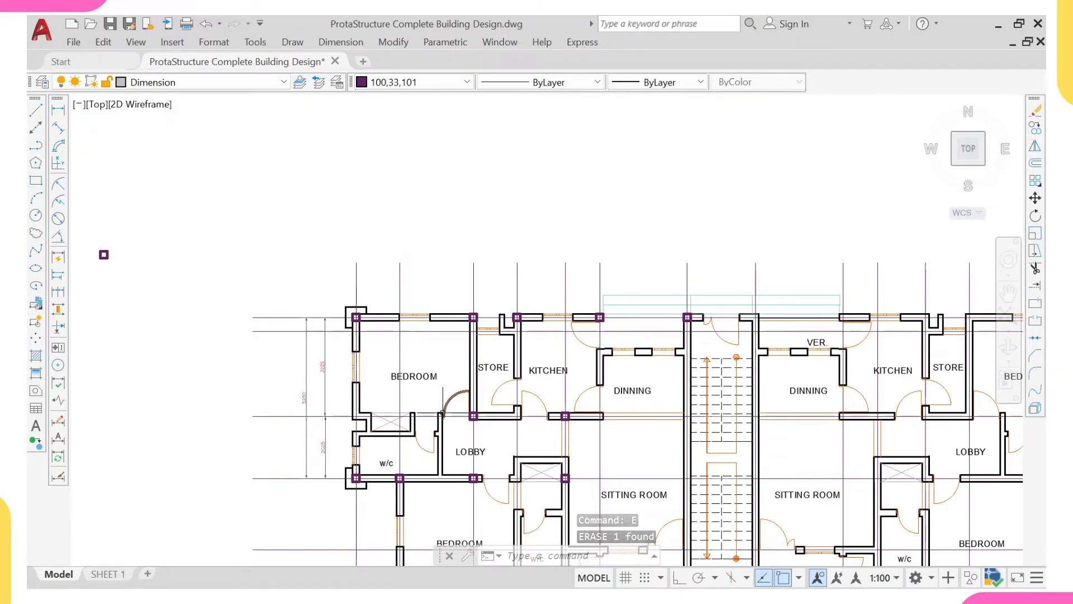
middle_click_drag(300, 464, 289, 345)
left_click(58, 112)
scroll(375, 371, "up", 4)
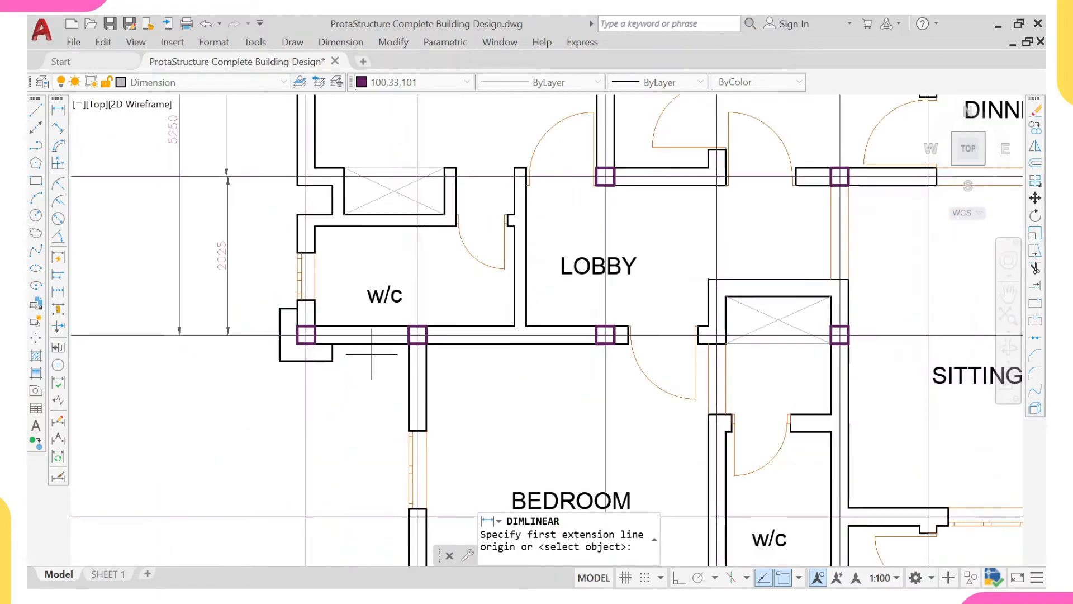
left_click(229, 336)
scroll(231, 340, "down", 5)
scroll(113, 208, "up", 4)
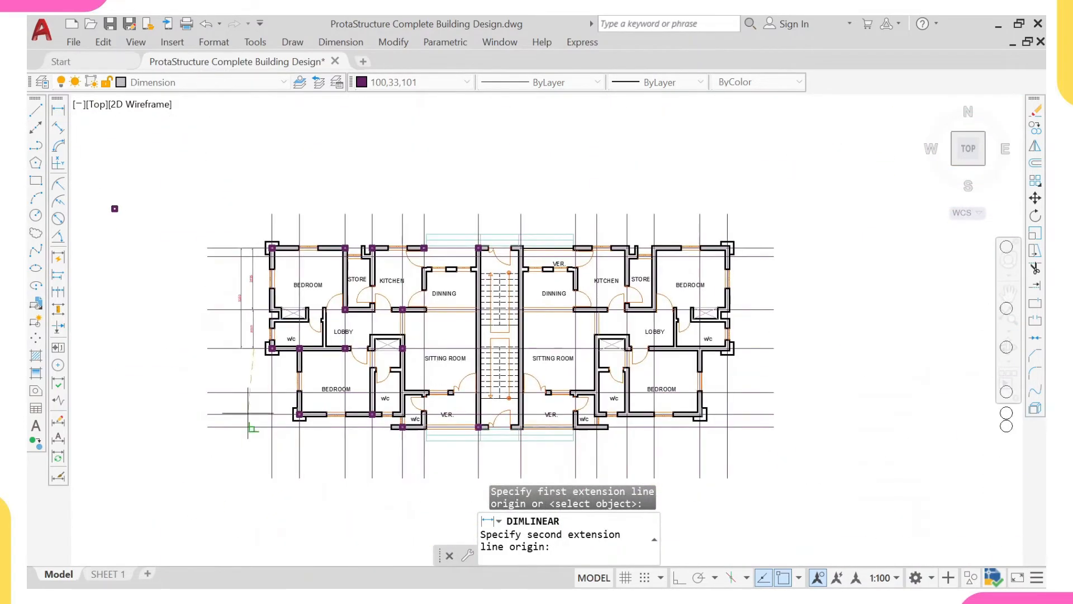
left_click(255, 449)
scroll(231, 418, "up", 2)
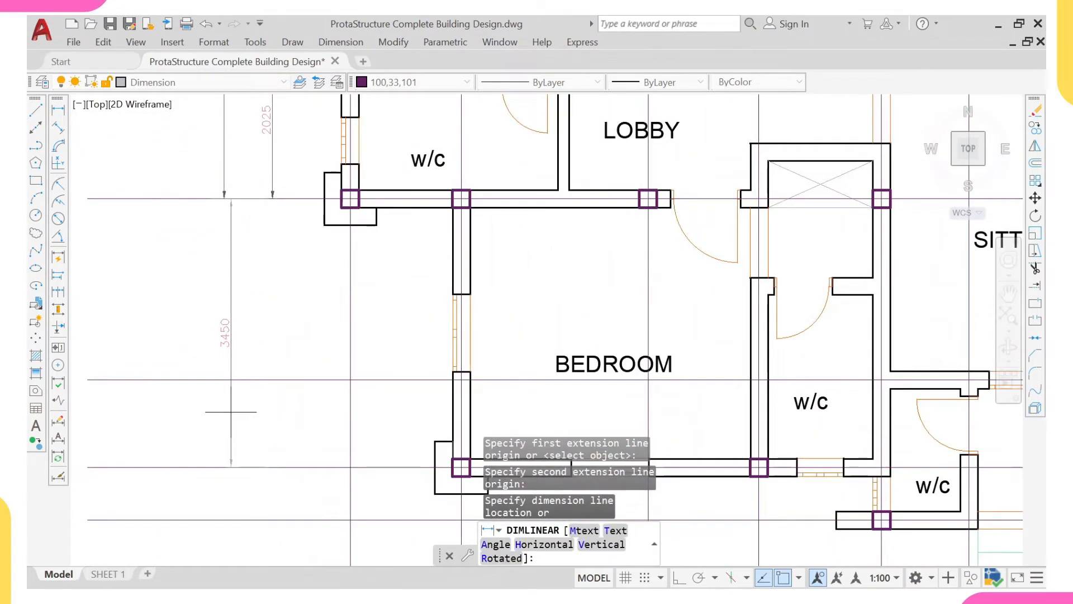
left_click(229, 342)
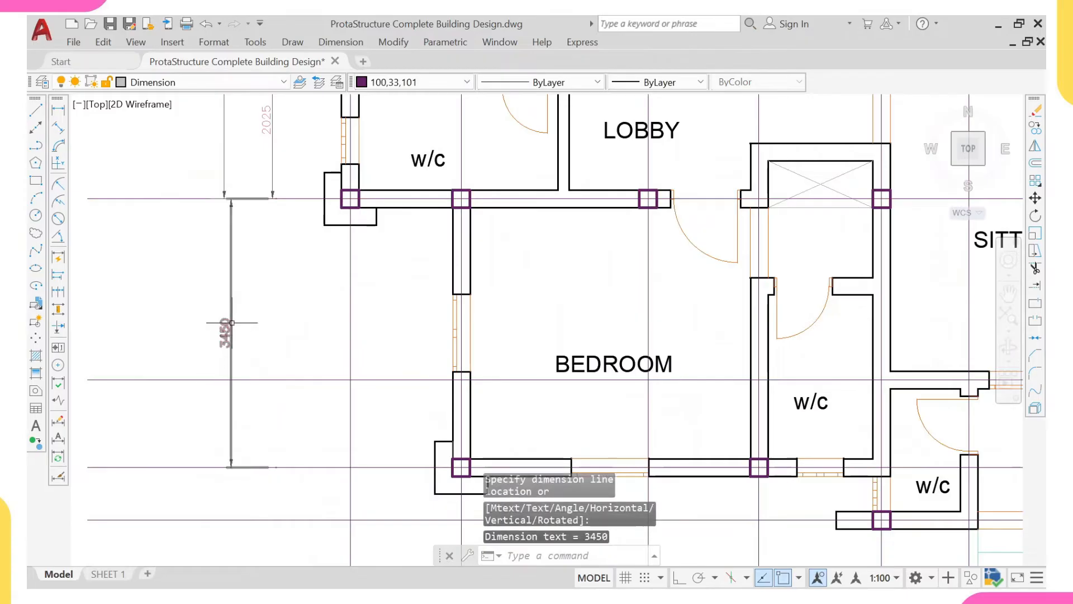
- Add a horizontal linear dimension below the left w/c from its lower-left corner column to the column above the bedroom's outer wall
scroll(245, 345, "down", 2)
middle_click_drag(321, 251, 326, 329)
scroll(341, 306, "up", 2)
right_click(360, 284)
left_click(392, 293)
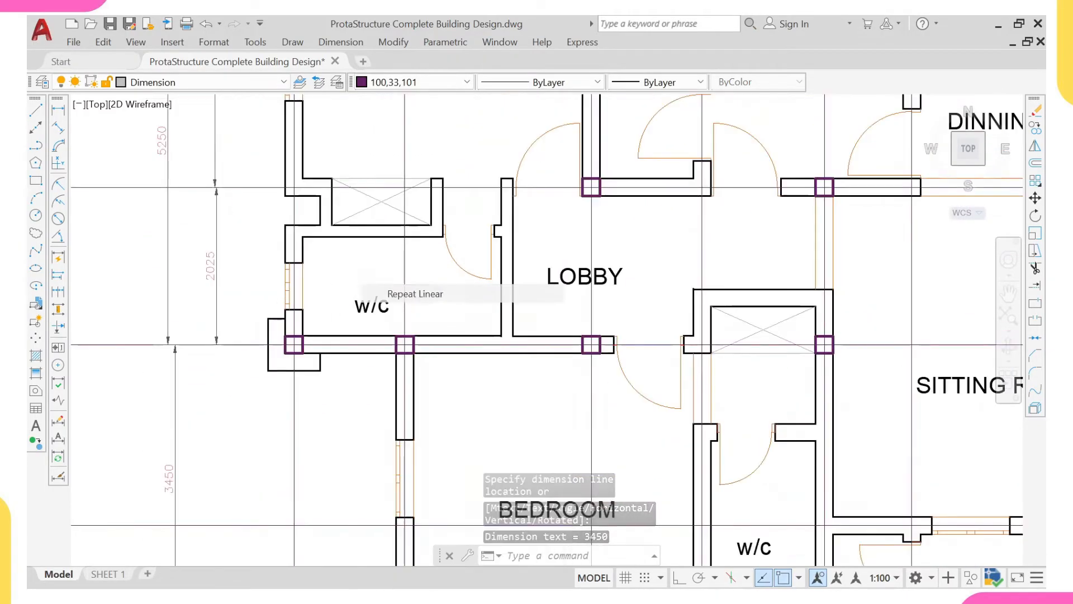
scroll(300, 336, "up", 2)
scroll(271, 355, "up", 1)
left_click(294, 344)
scroll(650, 376, "down", 4)
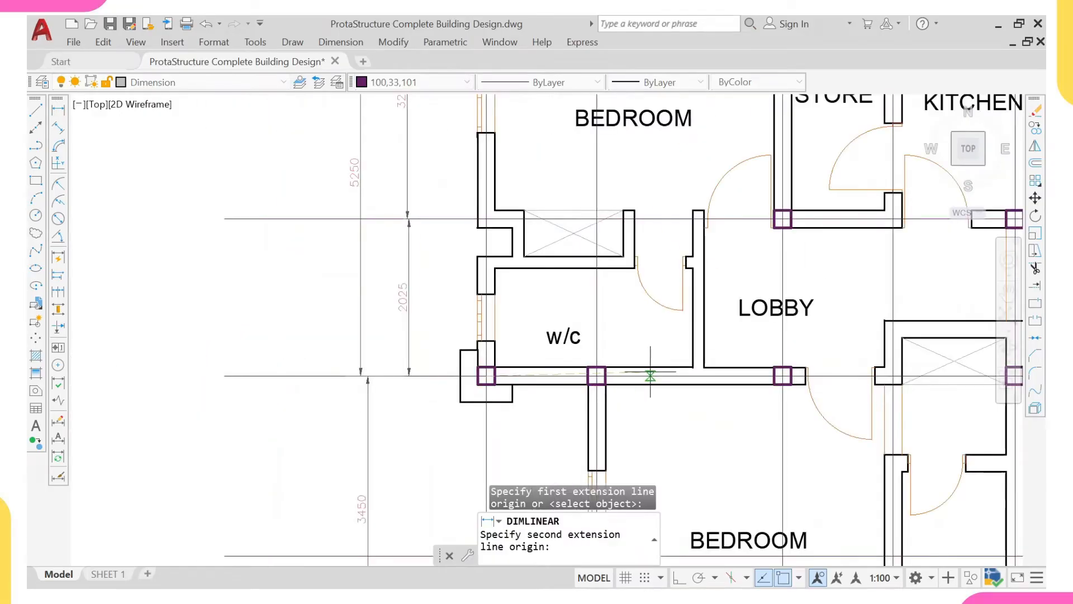
middle_click_drag(774, 373, 693, 379)
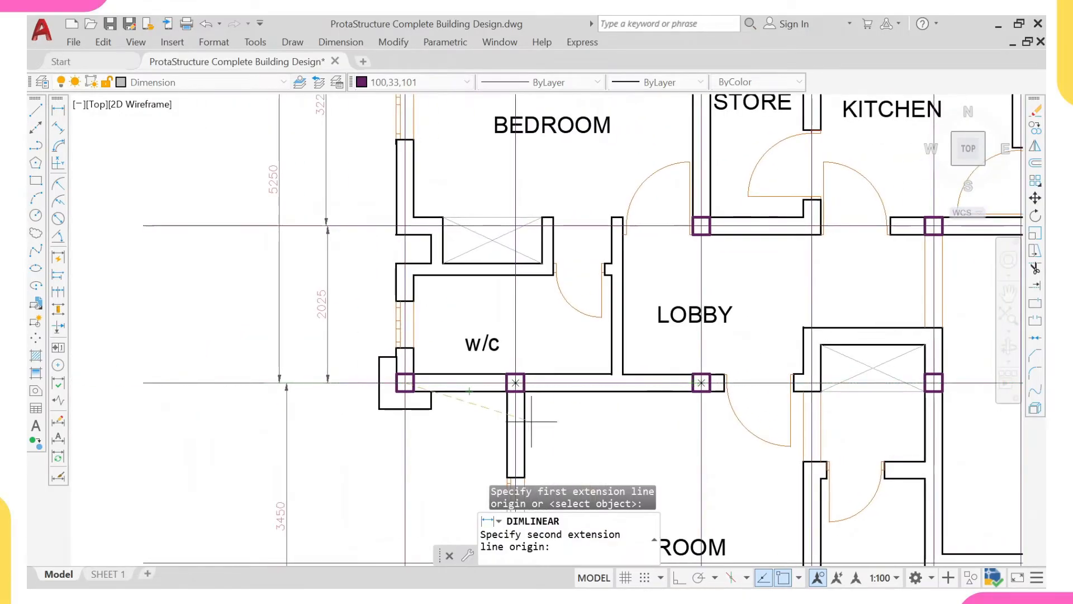
scroll(531, 421, "up", 2)
left_click(507, 366)
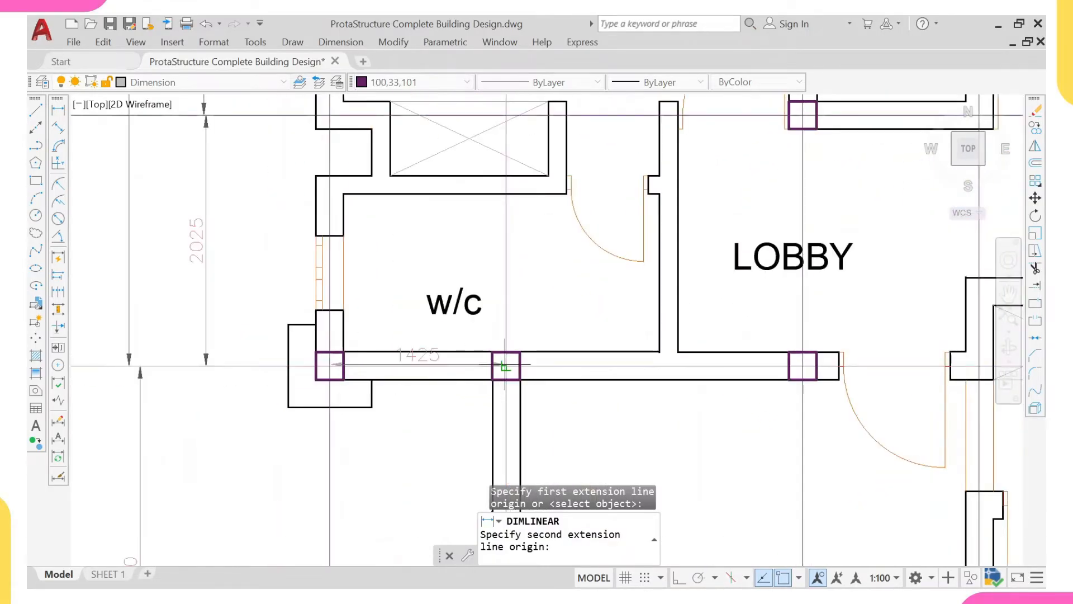
left_click(499, 427)
- Add a horizontal linear dimension from the intermediate column below the w/c to the column at the lobby's lower wall, in line with the previous one
right_click(483, 86)
left_click(612, 99)
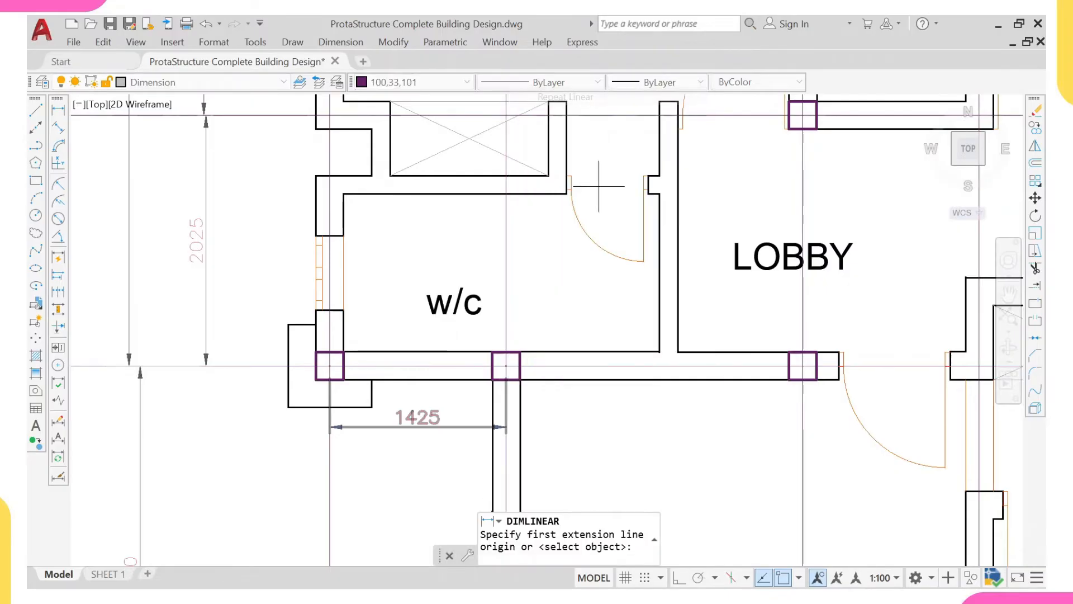
left_click(505, 366)
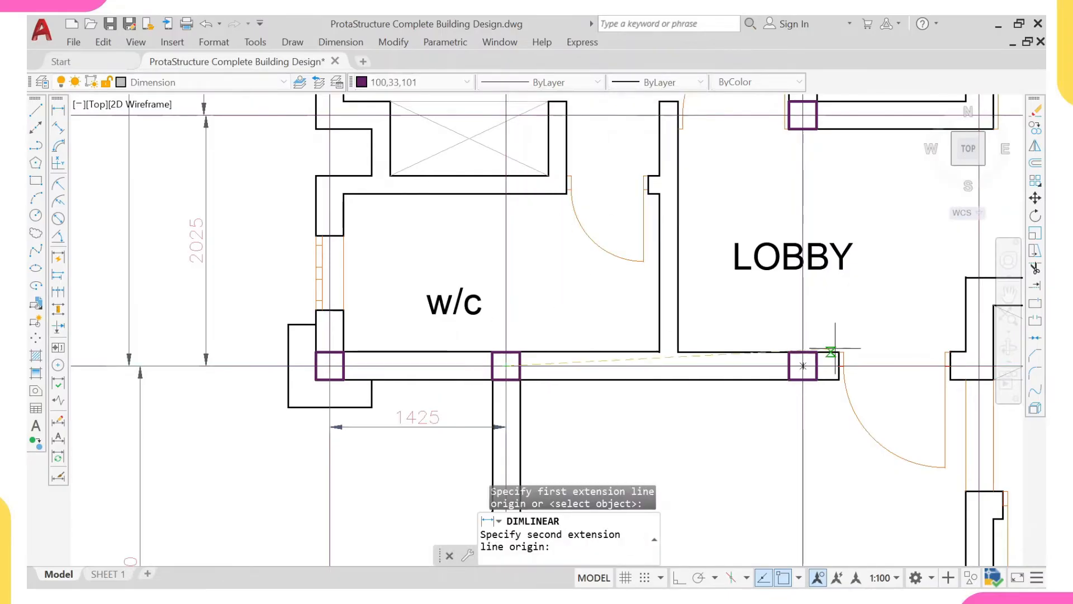
left_click(803, 366)
middle_click_drag(764, 399, 767, 335)
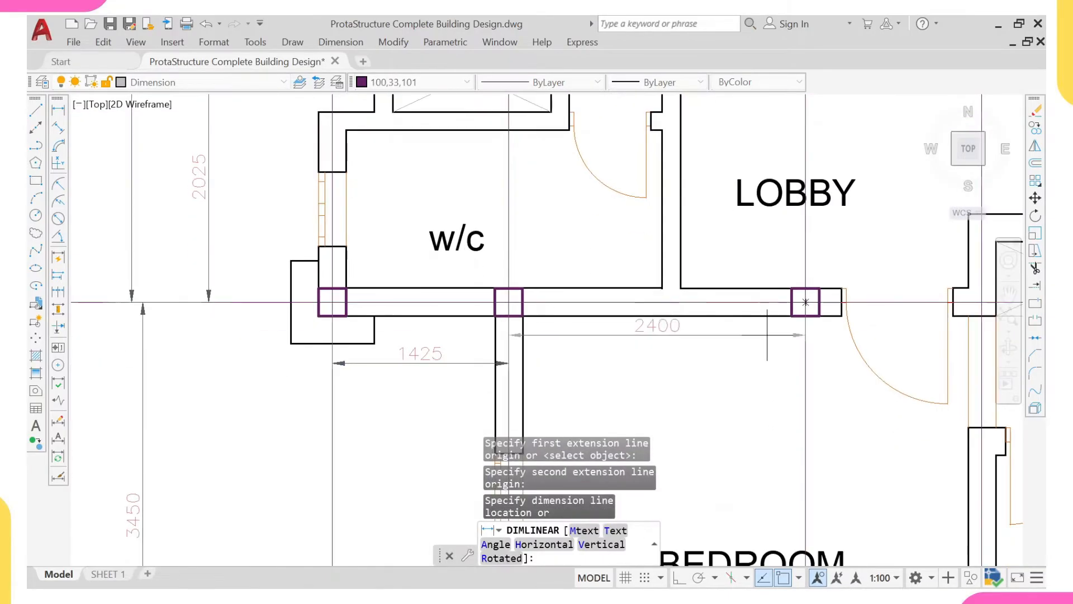
left_click(767, 365)
- Add an overall horizontal linear dimension between the w/c's lower-left corner column and the lobby's lower-wall column, below the two shorter dimensions
right_click(724, 333)
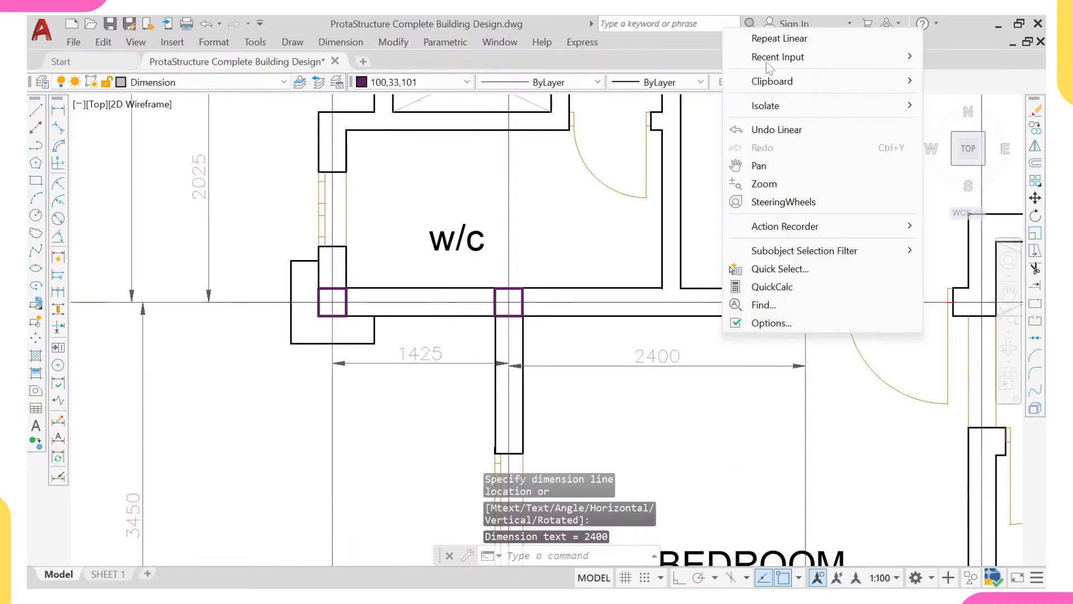
left_click(771, 38)
left_click(805, 302)
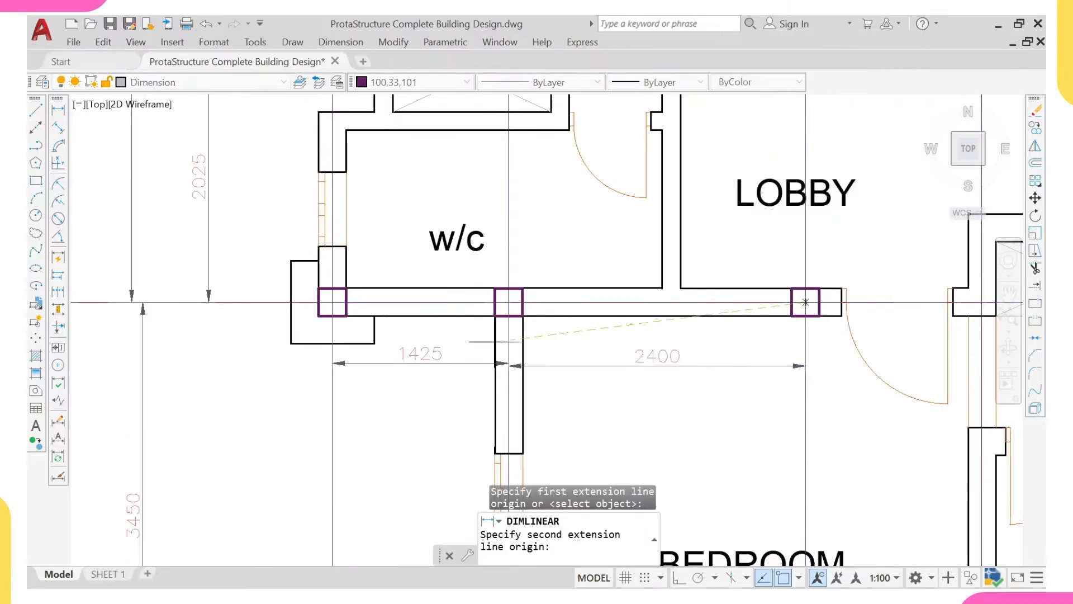
left_click(332, 302)
left_click(332, 431)
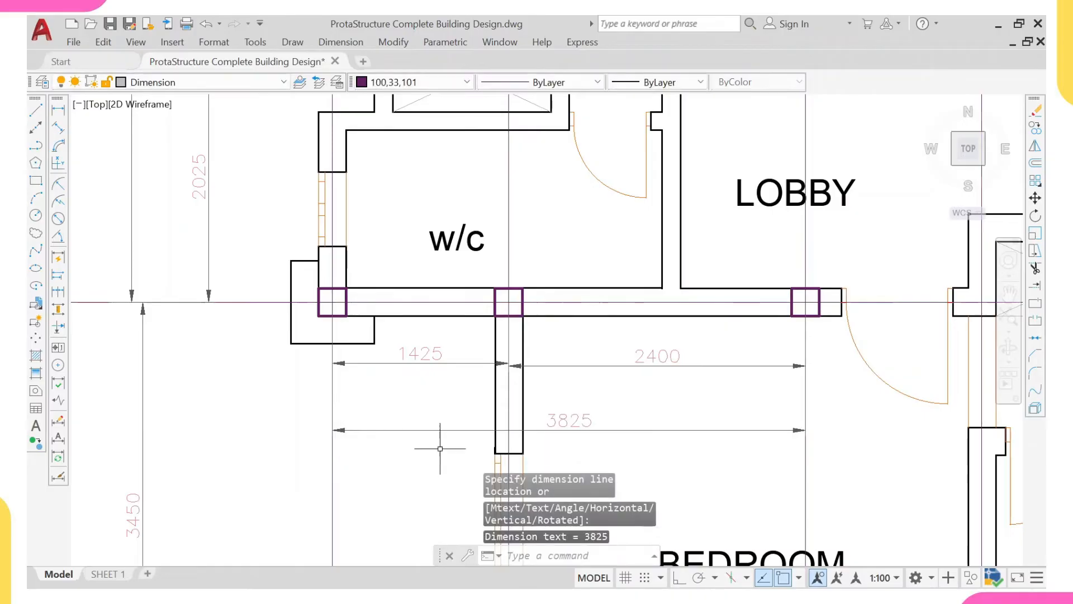
- Inspect the intermediate column on the w/c's lower wall against the horizontal spacing to its two neighbouring columns
scroll(495, 340, "down", 2)
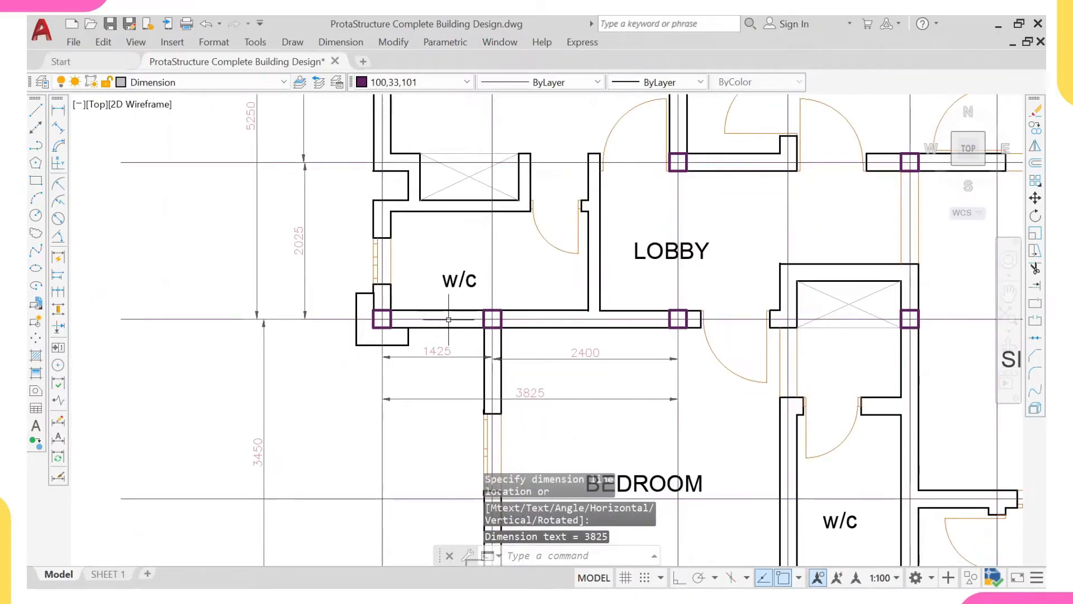
middle_click_drag(480, 327, 467, 311)
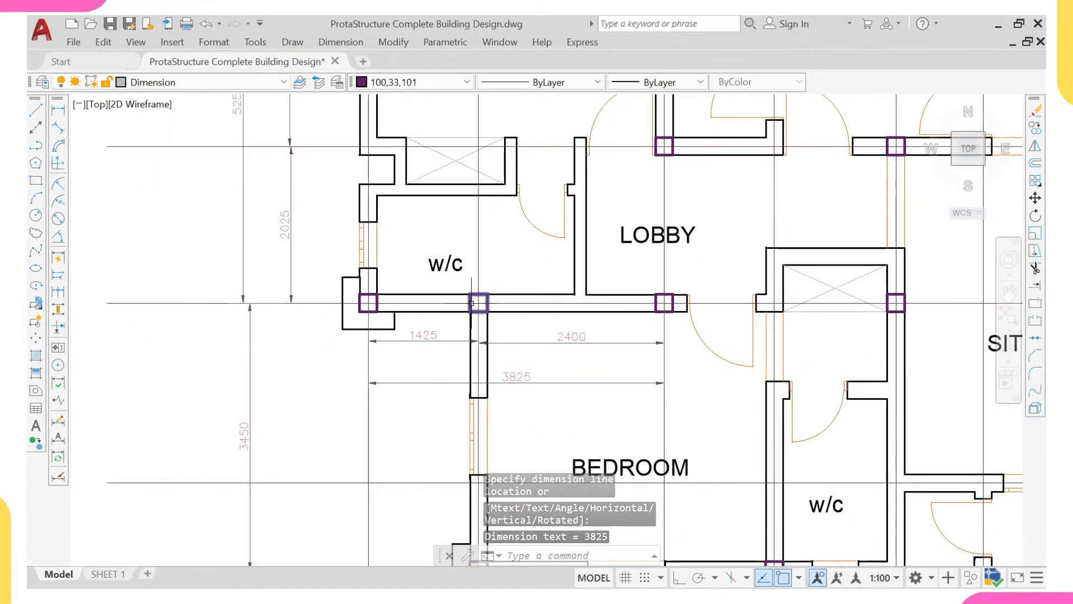
scroll(476, 291, "up", 2)
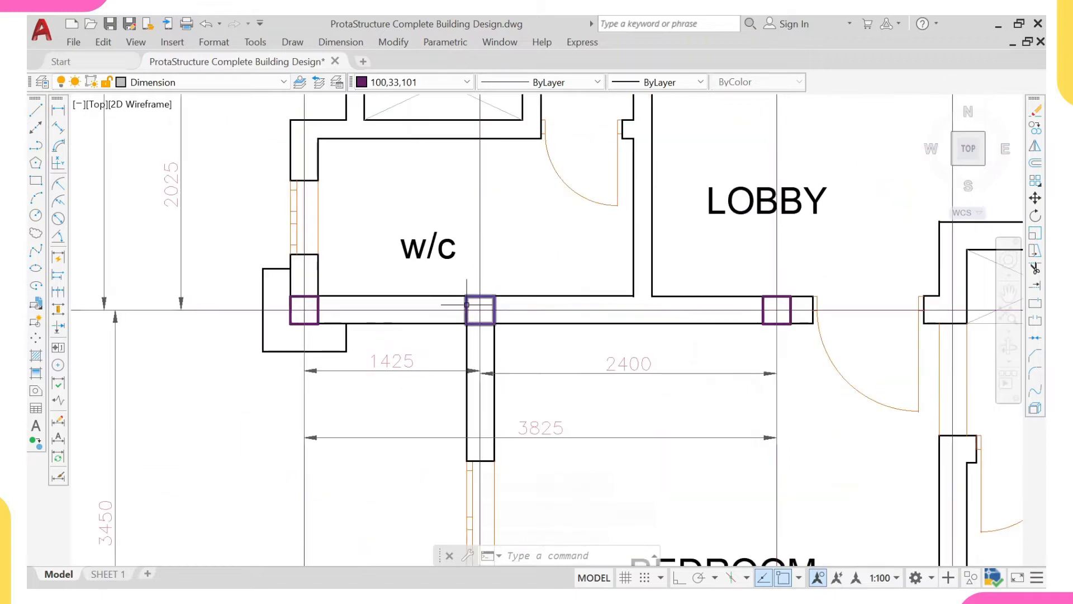
scroll(474, 311, "down", 2)
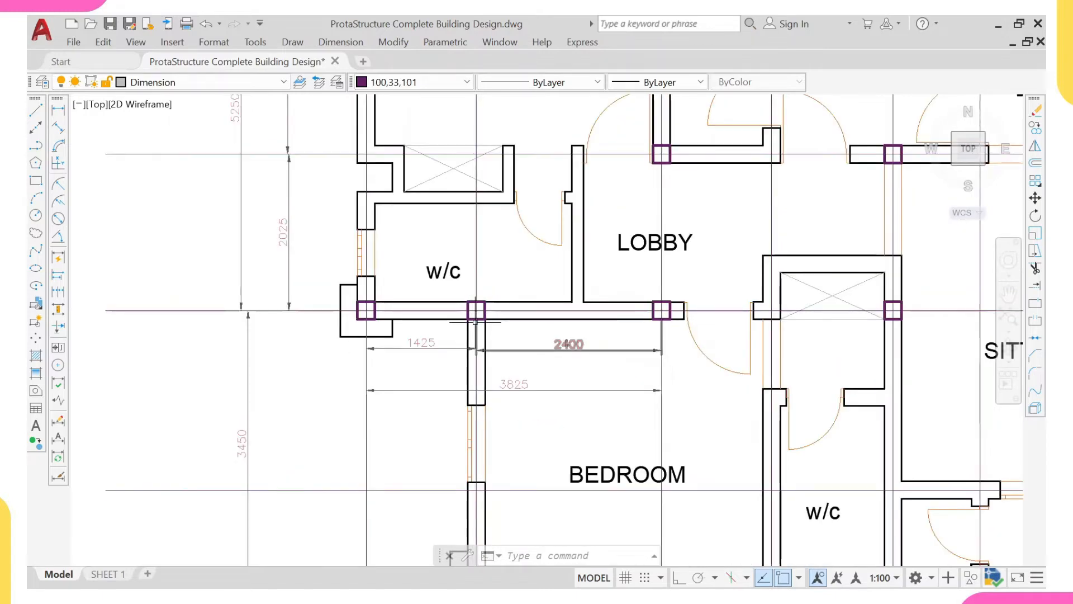
scroll(474, 318, "up", 2)
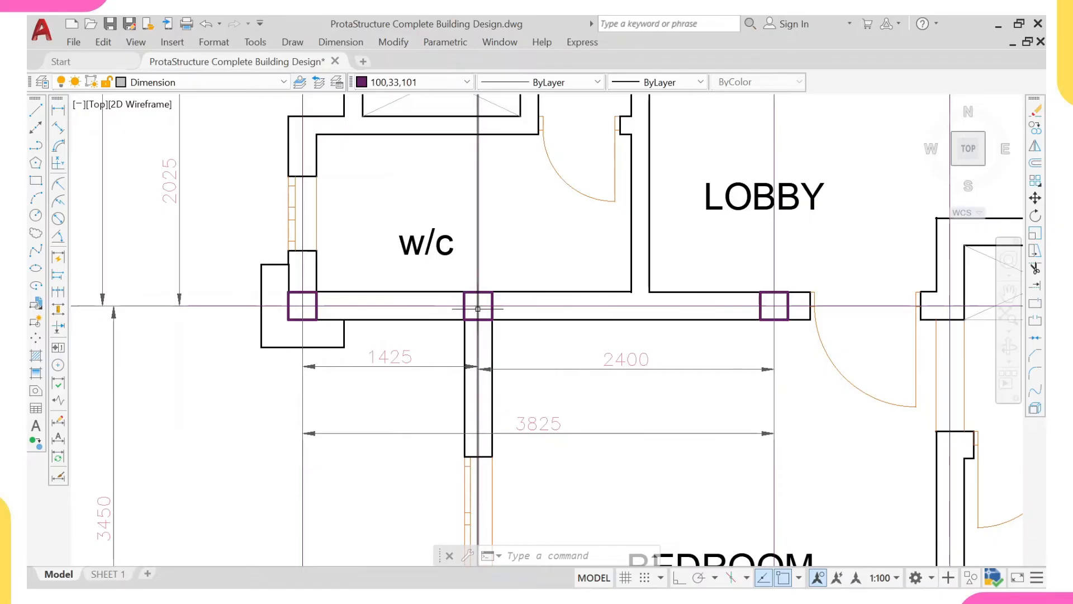
scroll(478, 308, "down", 2)
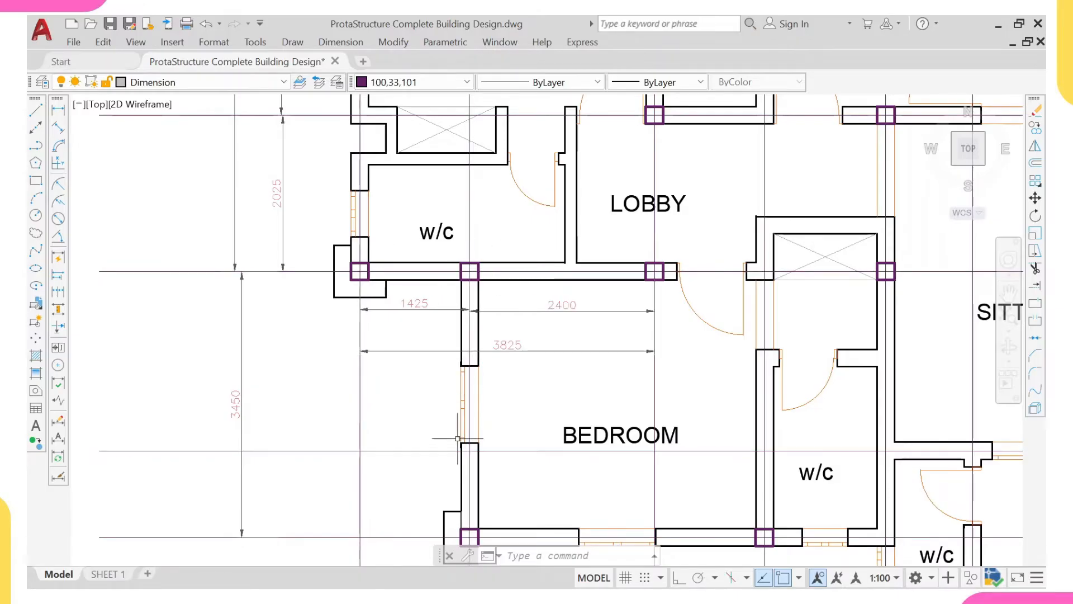
- Examine how the intermediate column below the w/c relates to the lower-left bedroom's outer wall, its lower corner column and the vertical spacing
middle_click_drag(457, 439, 450, 398)
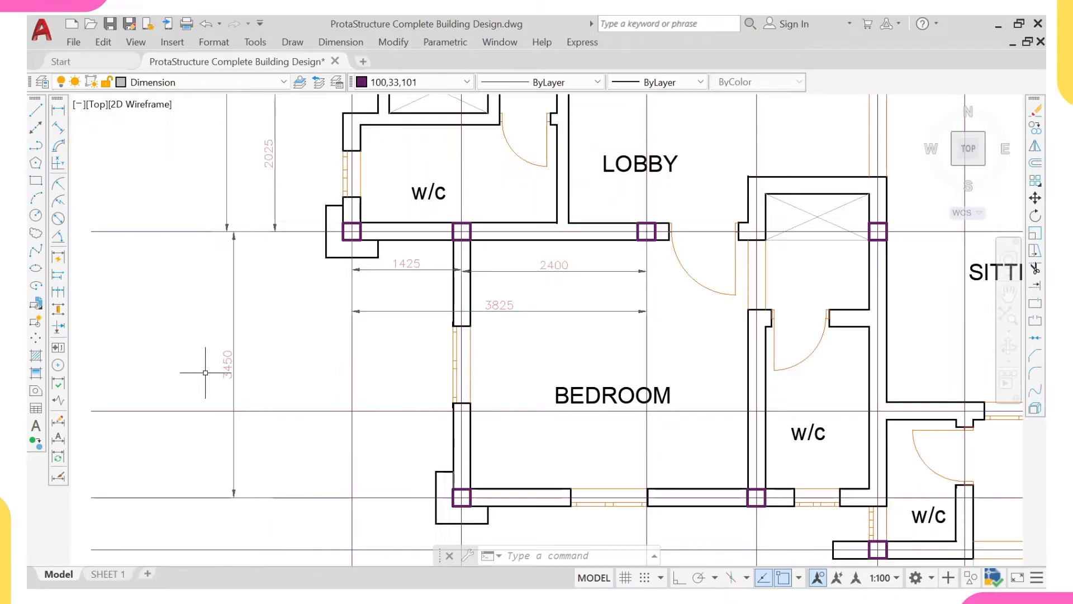
middle_click_drag(448, 235, 441, 286)
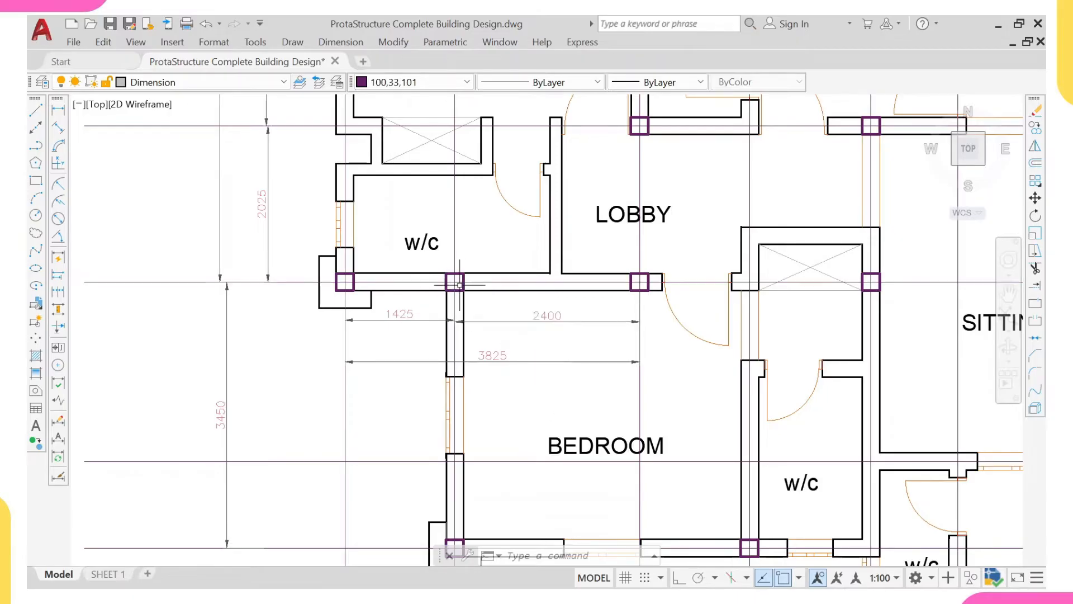
scroll(459, 285, "up", 2)
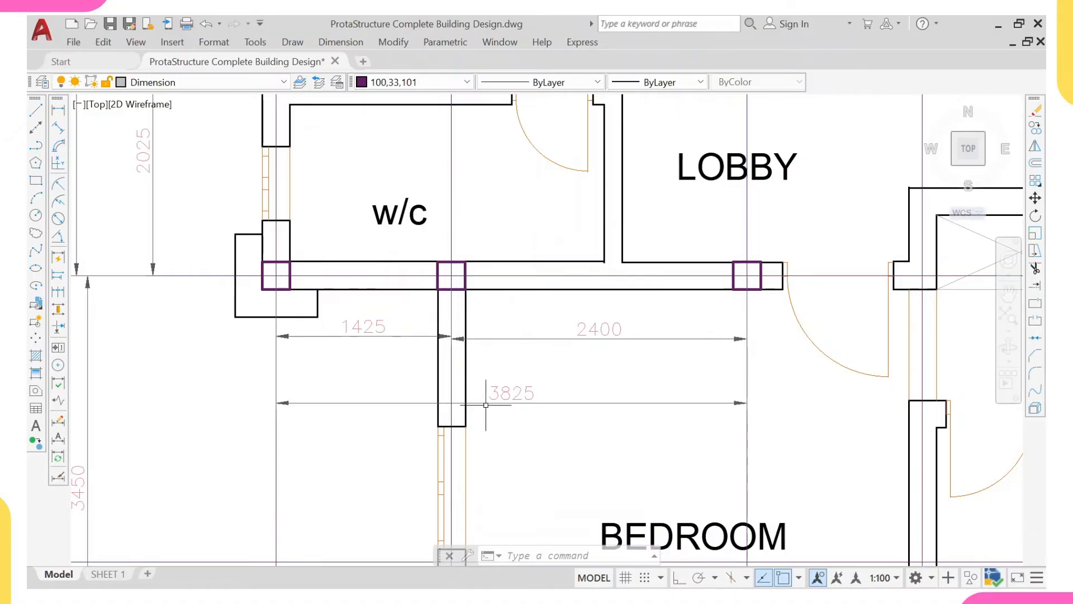
scroll(485, 404, "down", 5)
scroll(498, 295, "up", 4)
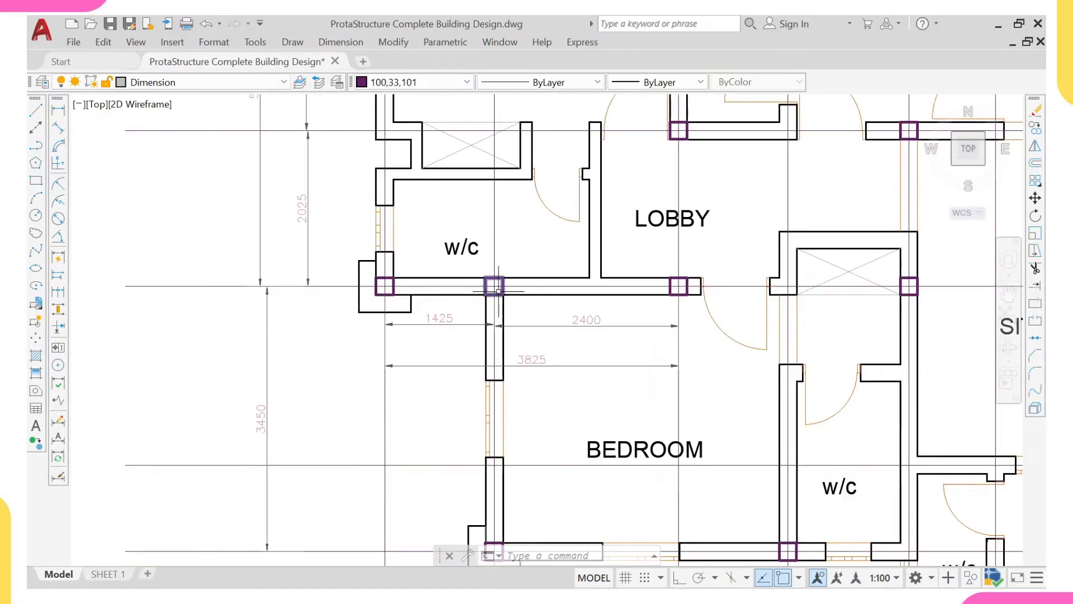
middle_click_drag(498, 290, 484, 222)
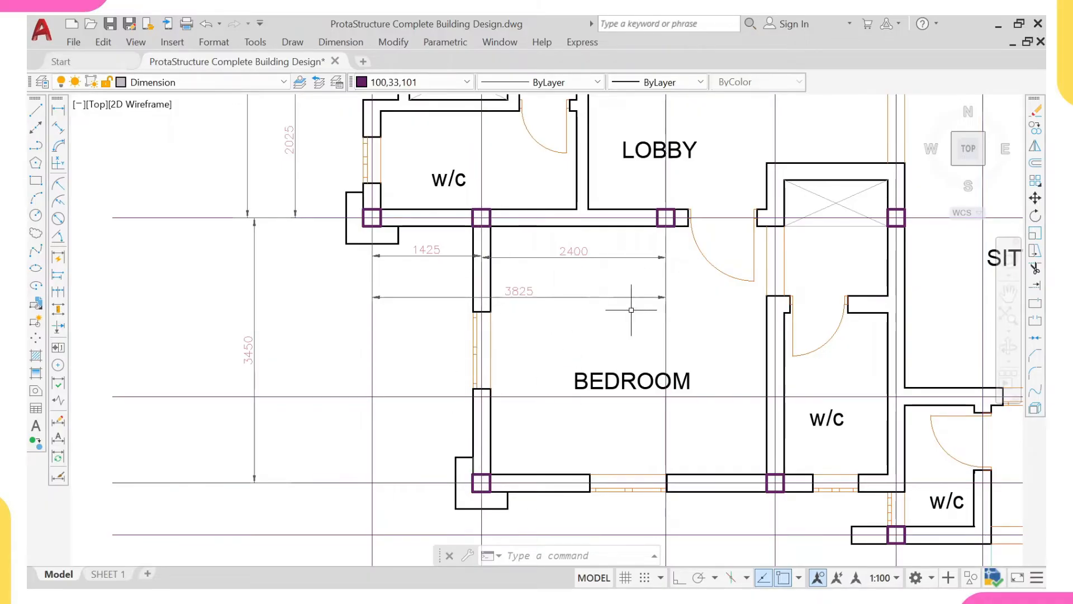
mouse_move(490, 213)
middle_mouse_down()
mouse_move(492, 243)
mouse_move(443, 280)
middle_mouse_up()
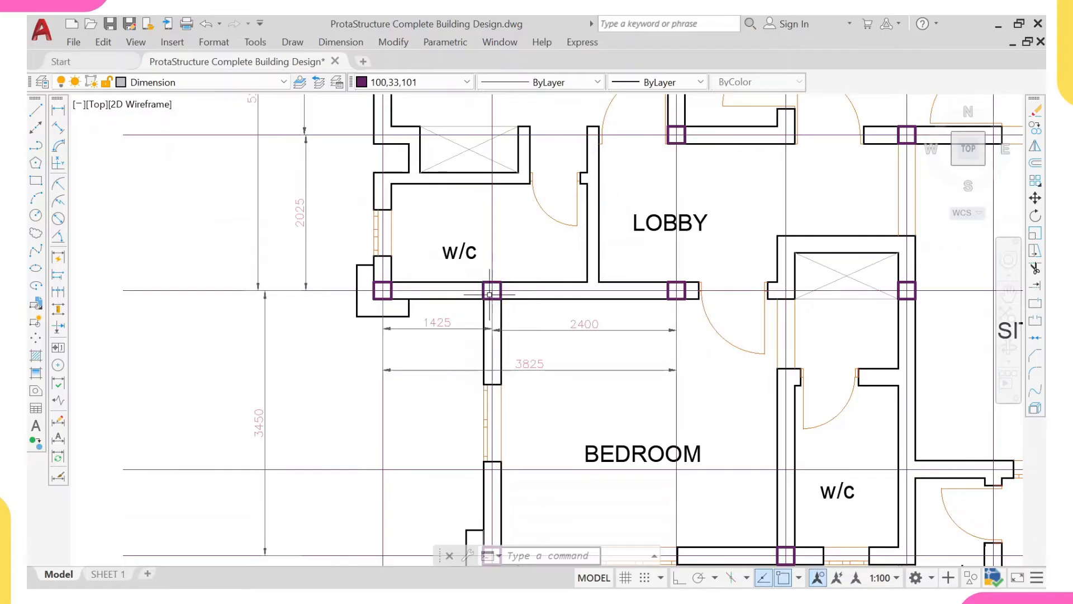
scroll(482, 290, "up", 2)
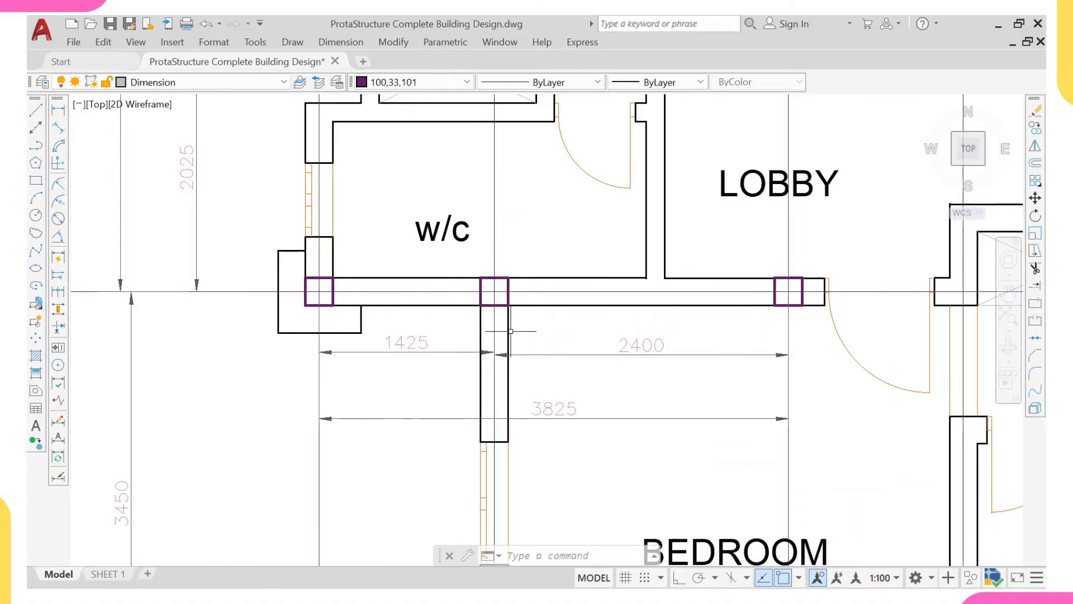
scroll(510, 331, "down", 4)
middle_click_drag(423, 418, 416, 361)
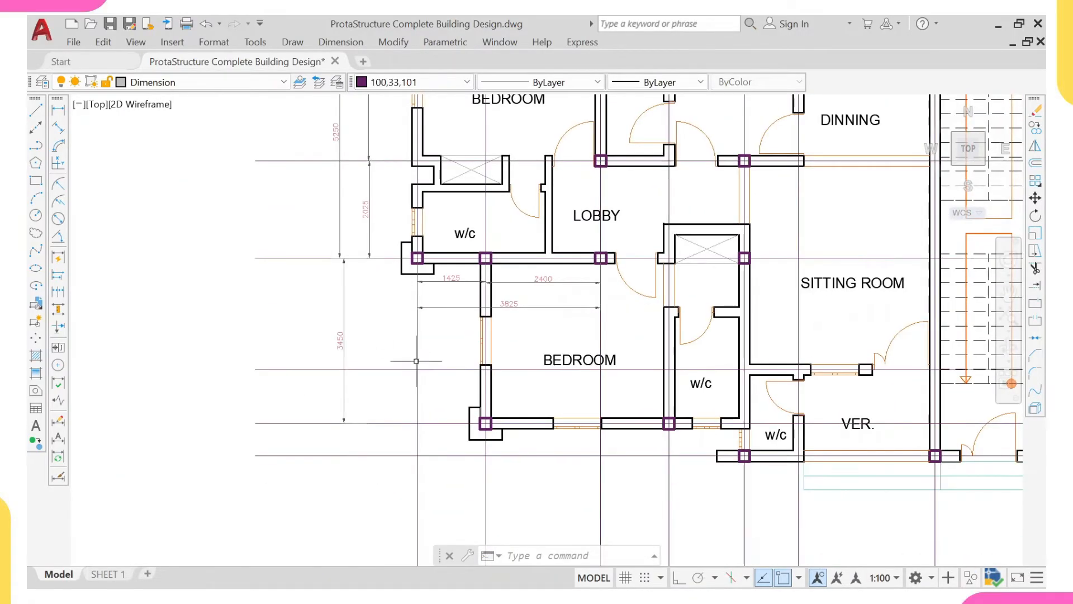
right_click(403, 319)
left_click(426, 294)
middle_click_drag(481, 446, 436, 367)
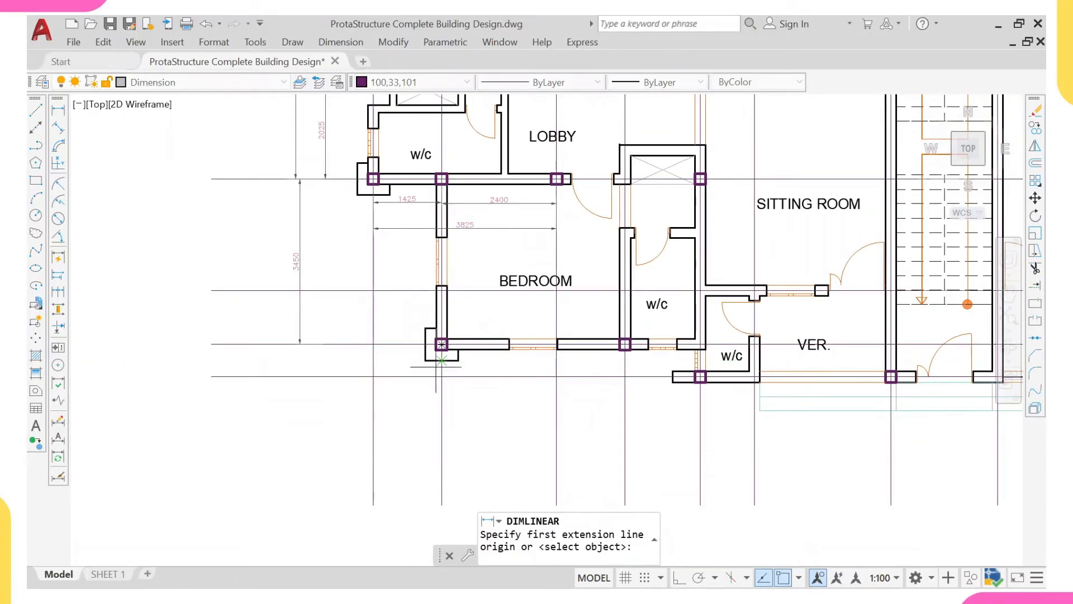
left_click(441, 397)
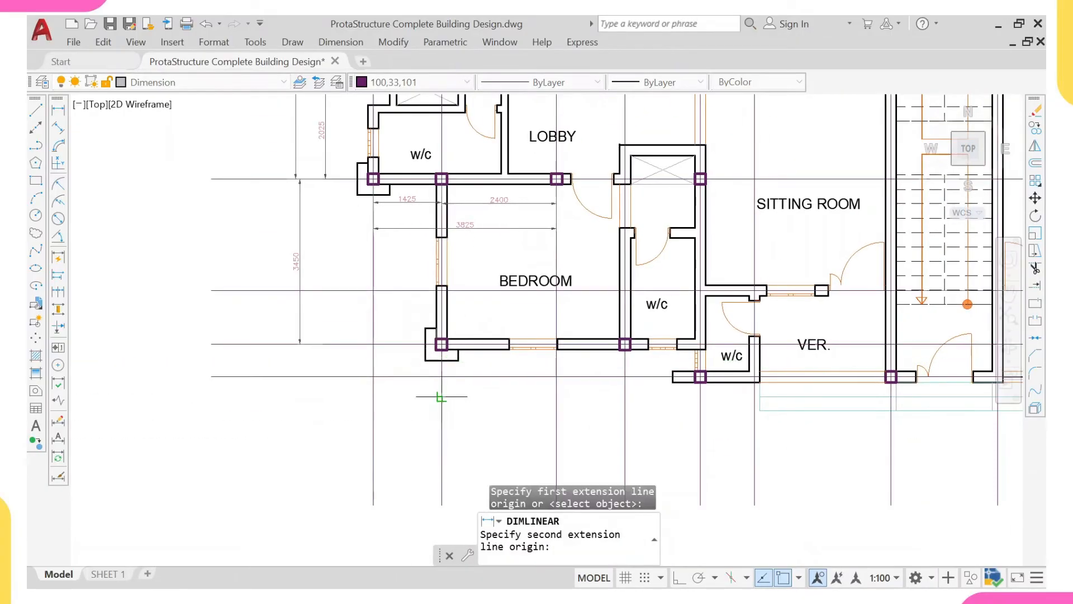
left_click(626, 396)
scroll(612, 403, "up", 2)
key("Escape")
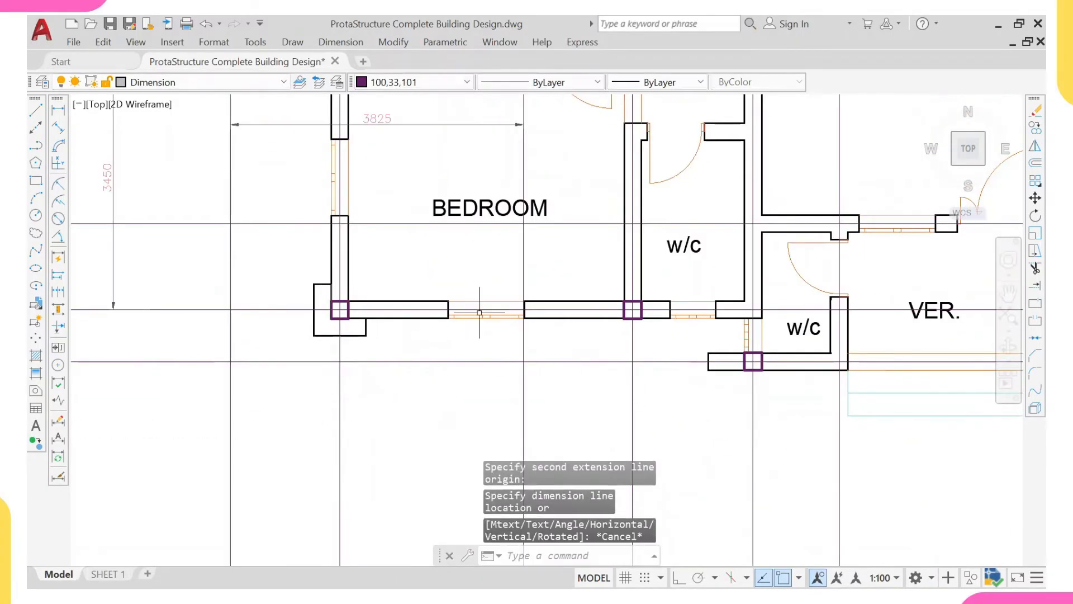
- Add a horizontal linear dimension below the lower-left bedroom, from its outer corner column to the column on the bedroom–w/c partition
right_click(473, 261)
left_click(521, 272)
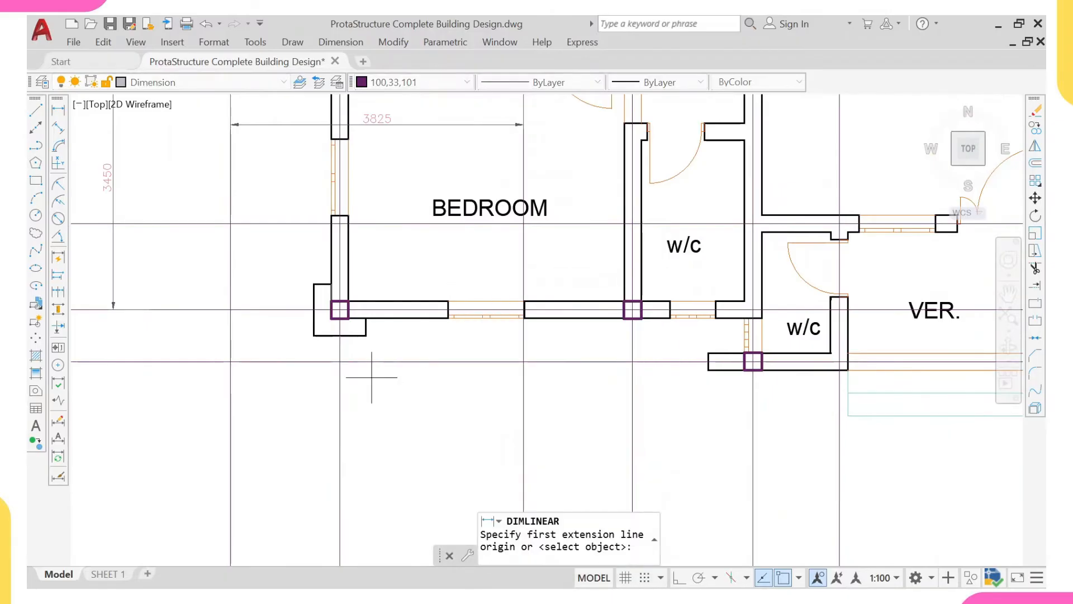
left_click(339, 394)
left_click(631, 395)
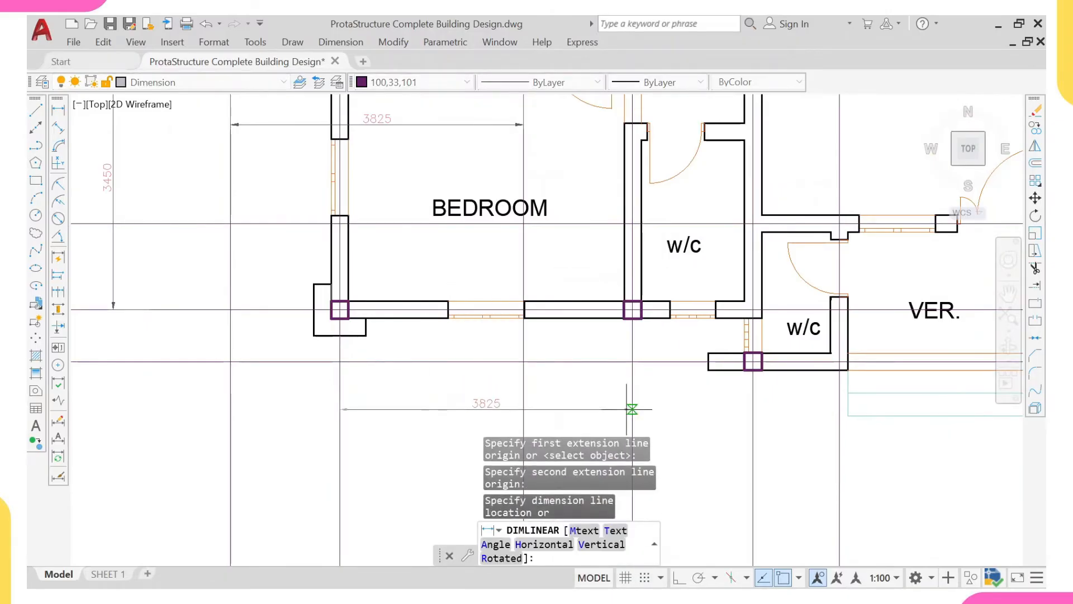
left_click(631, 409)
- Add a horizontal linear dimension from the bedroom–w/c partition column to the left veranda w/c's lower-wall column, roughly in line with the previous one
right_click(636, 384)
left_click(670, 87)
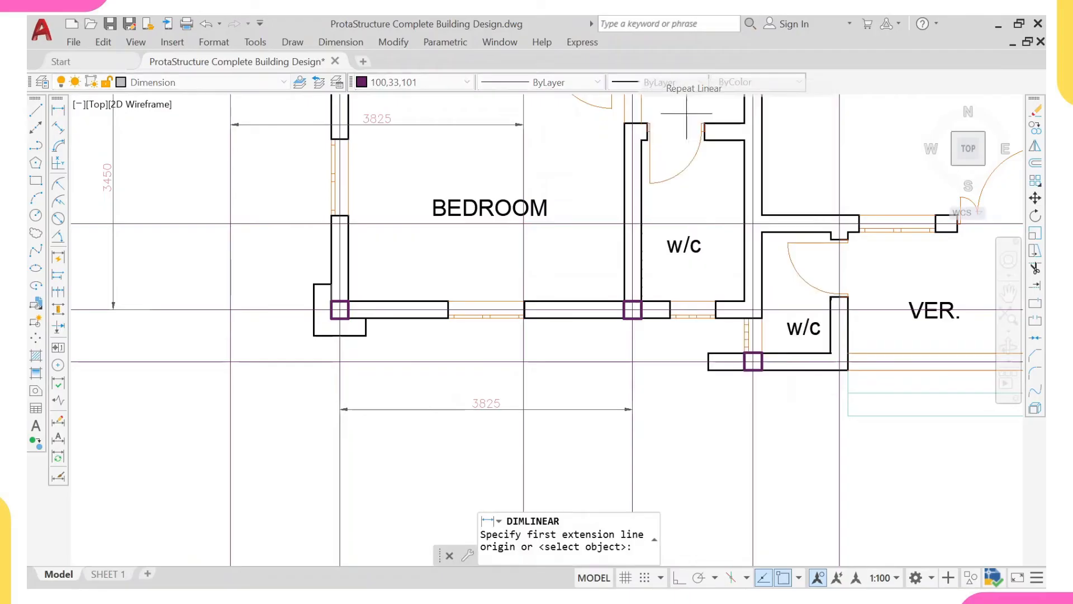
left_click(632, 422)
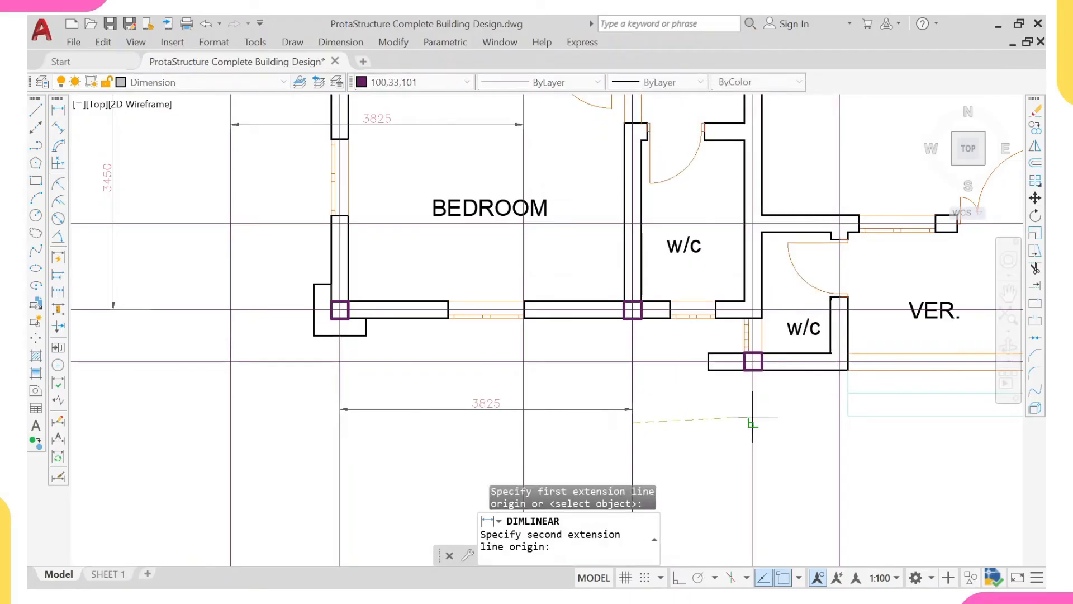
left_click(753, 420)
left_click(742, 405)
- Add an overall horizontal linear dimension from the lower-left bedroom's corner column to the veranda w/c's column, below the two shorter dimensions
right_click(743, 418)
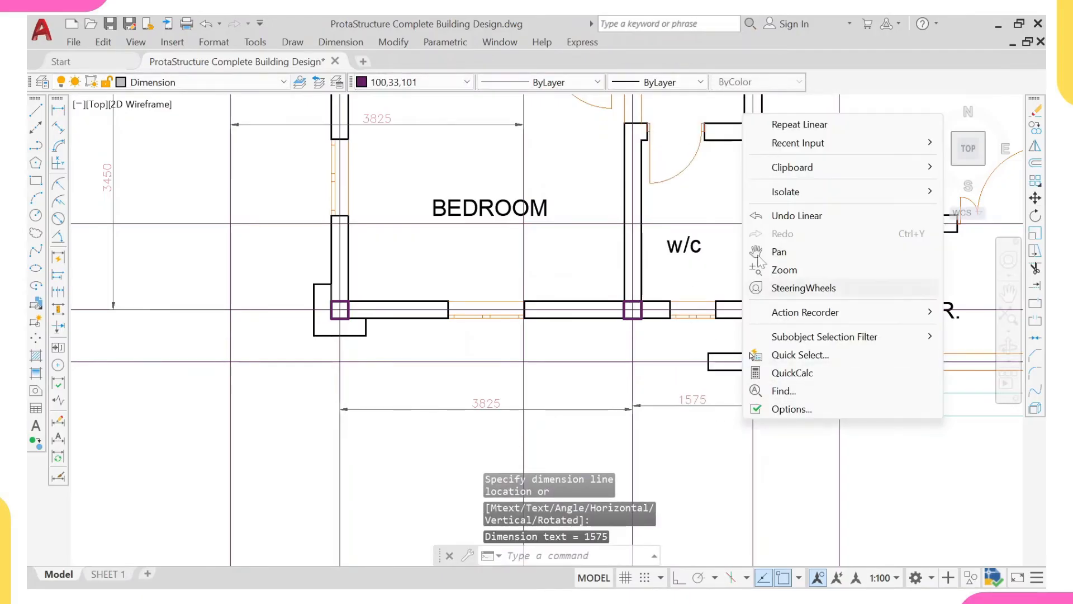
left_click(782, 124)
left_click(753, 446)
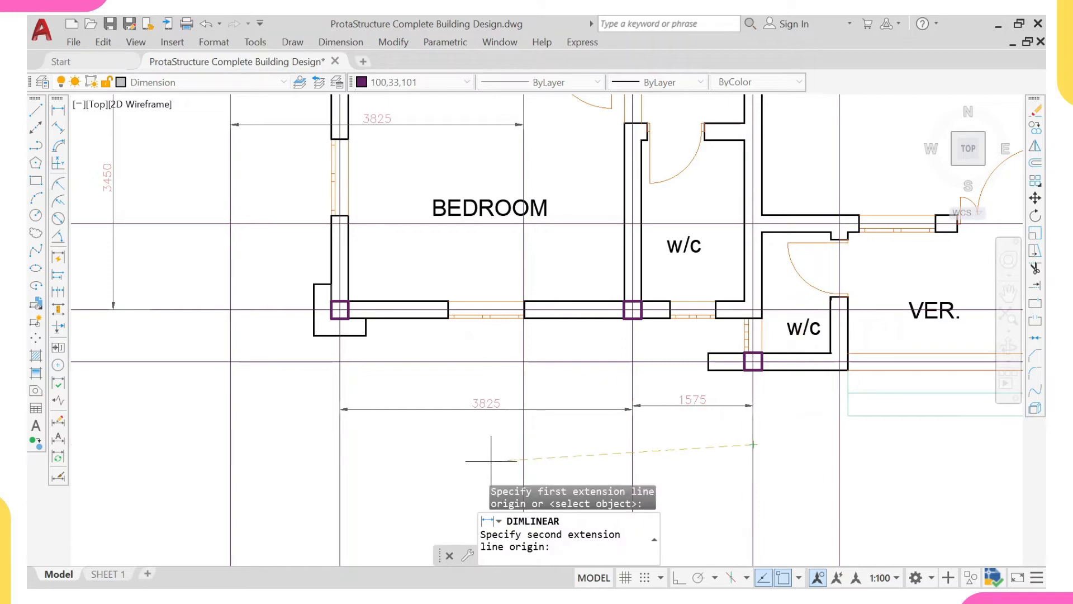
left_click(340, 446)
left_click(353, 443)
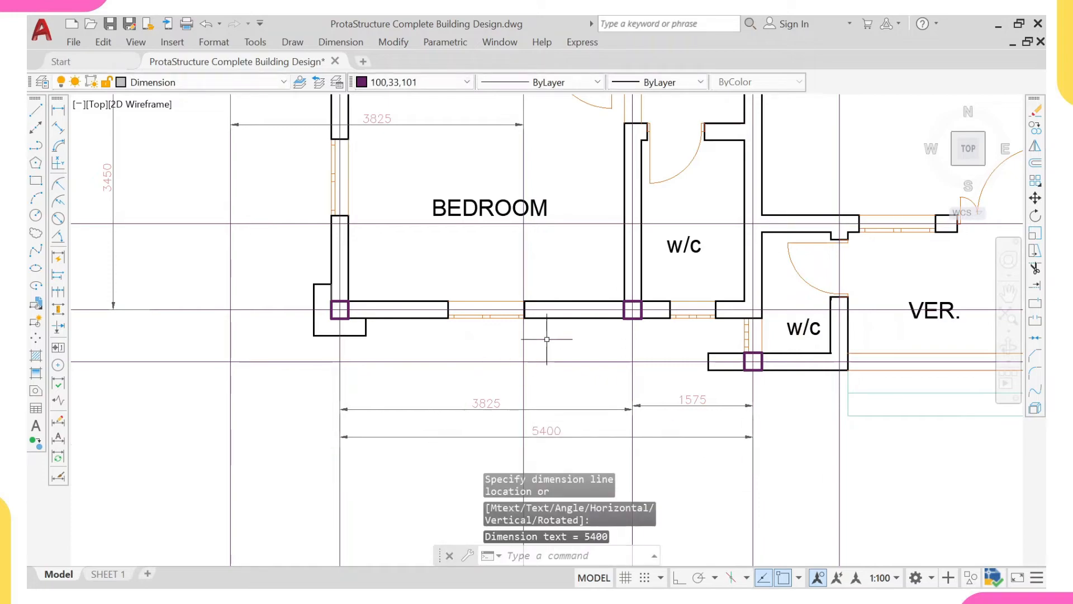
- Examine the intermediate column between the lower-left bedroom and w/c against its neighbouring columns, the dimensioned spacings and the overall plan
scroll(643, 335, "up", 2)
scroll(588, 271, "up", 2)
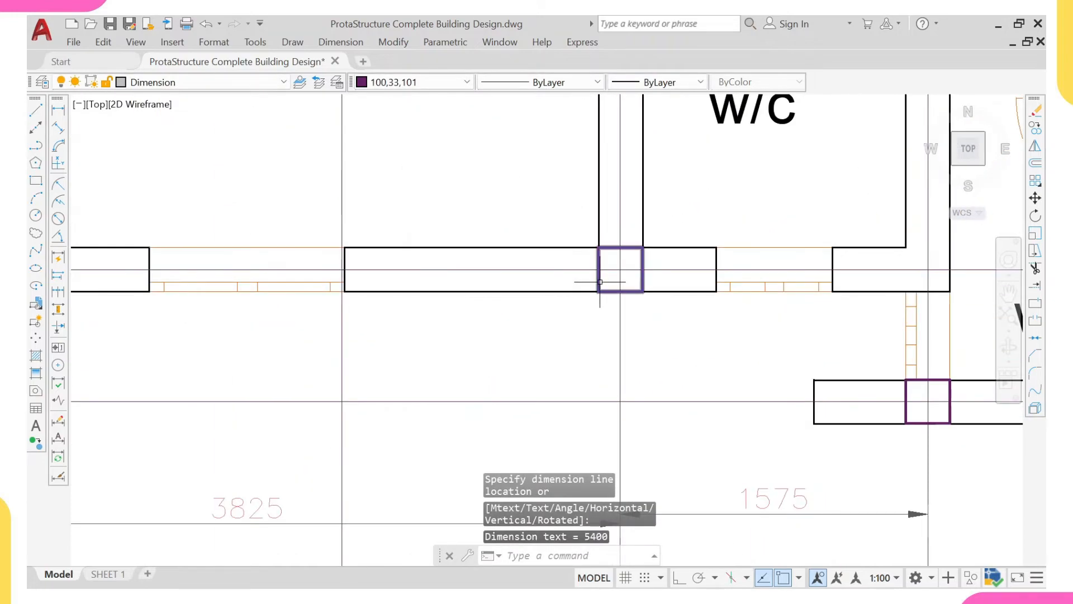
scroll(597, 286, "down", 4)
scroll(598, 286, "down", 5)
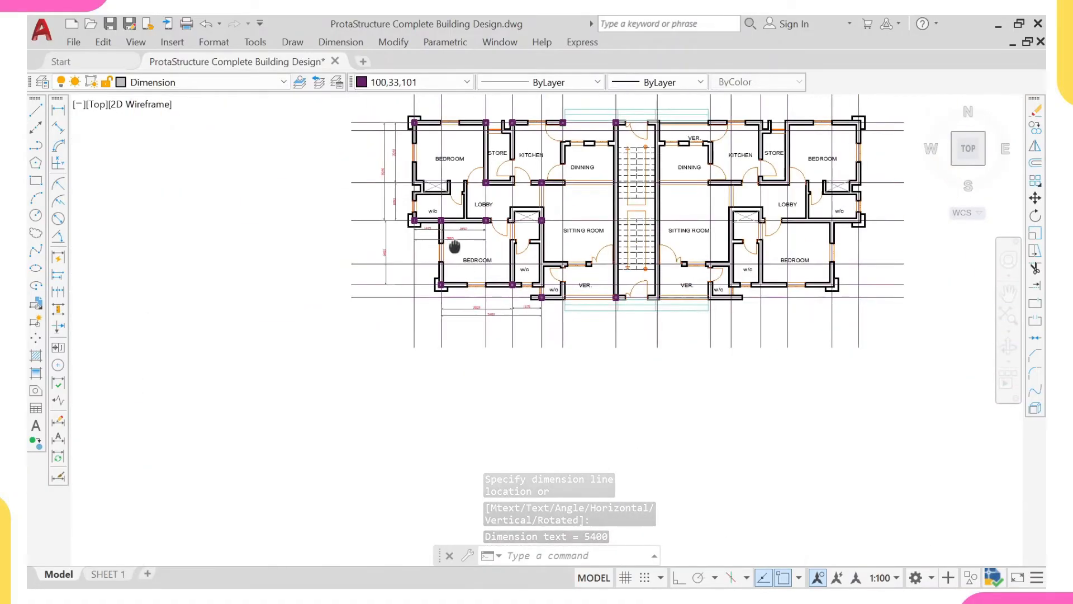
scroll(587, 364, "up", 2)
scroll(461, 323, "up", 4)
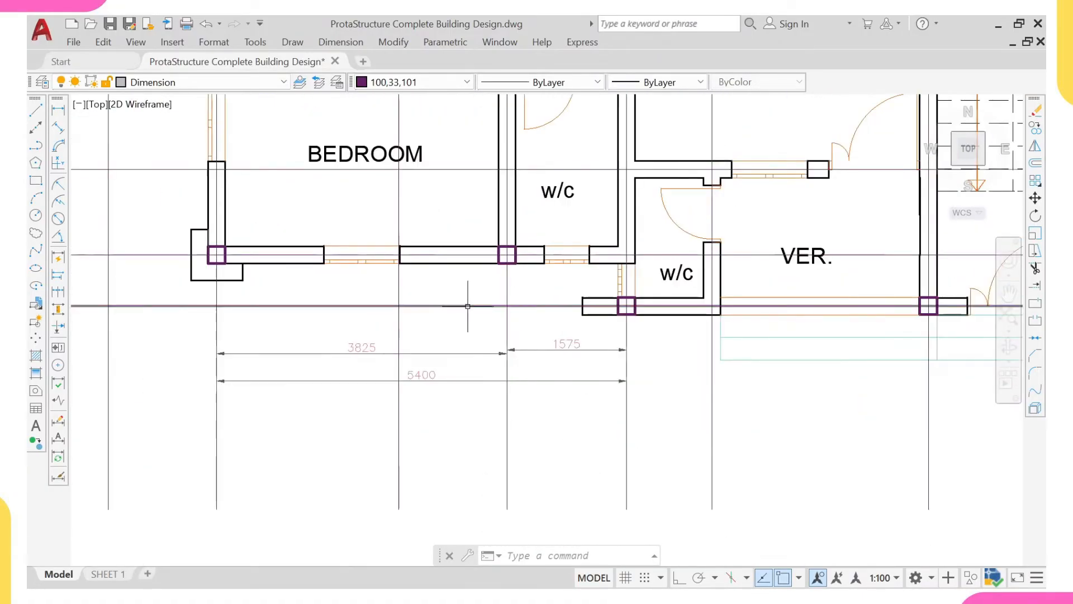
middle_click_drag(467, 306, 477, 356)
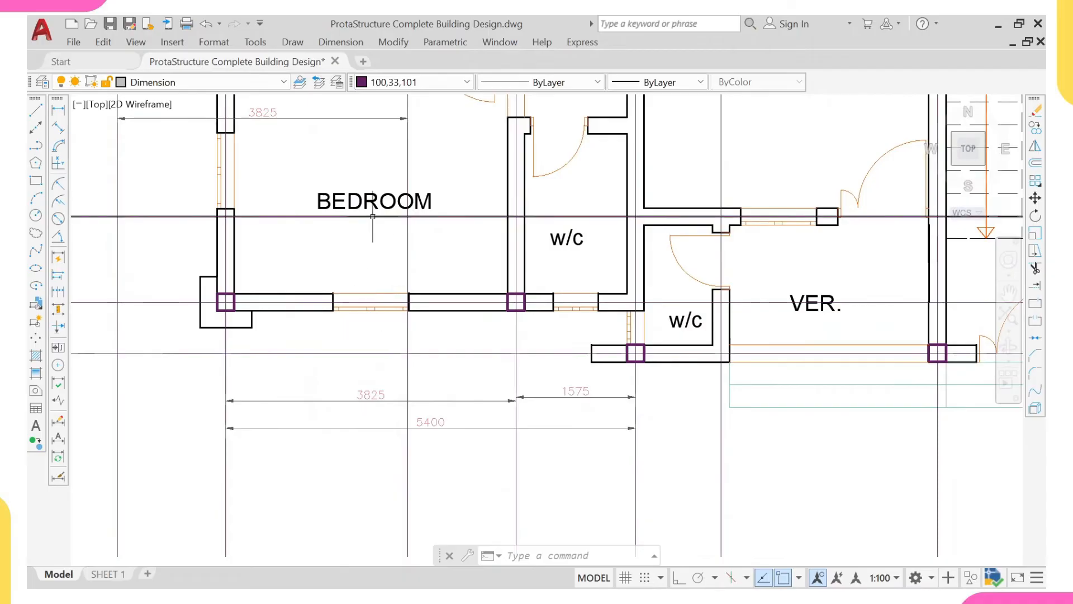
middle_click_drag(352, 171, 362, 242)
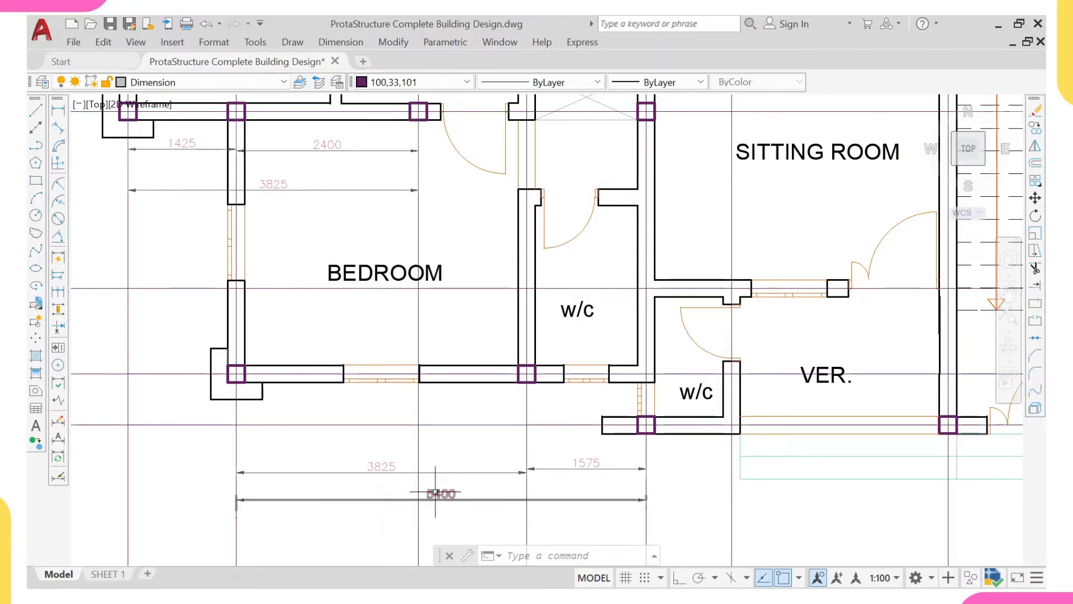
middle_click_drag(441, 331, 442, 347)
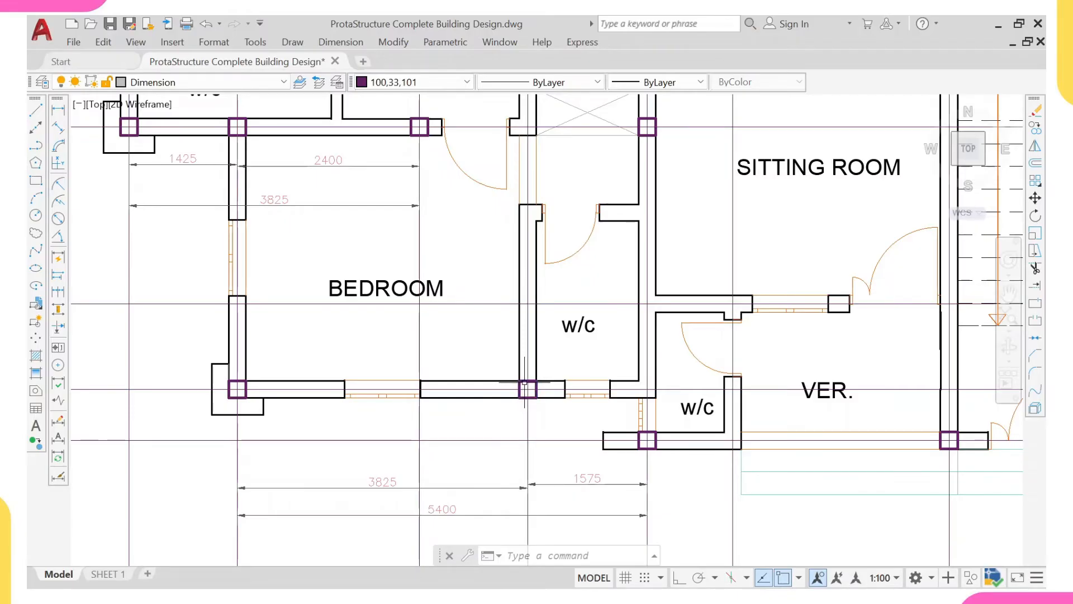
scroll(524, 384, "down", 6)
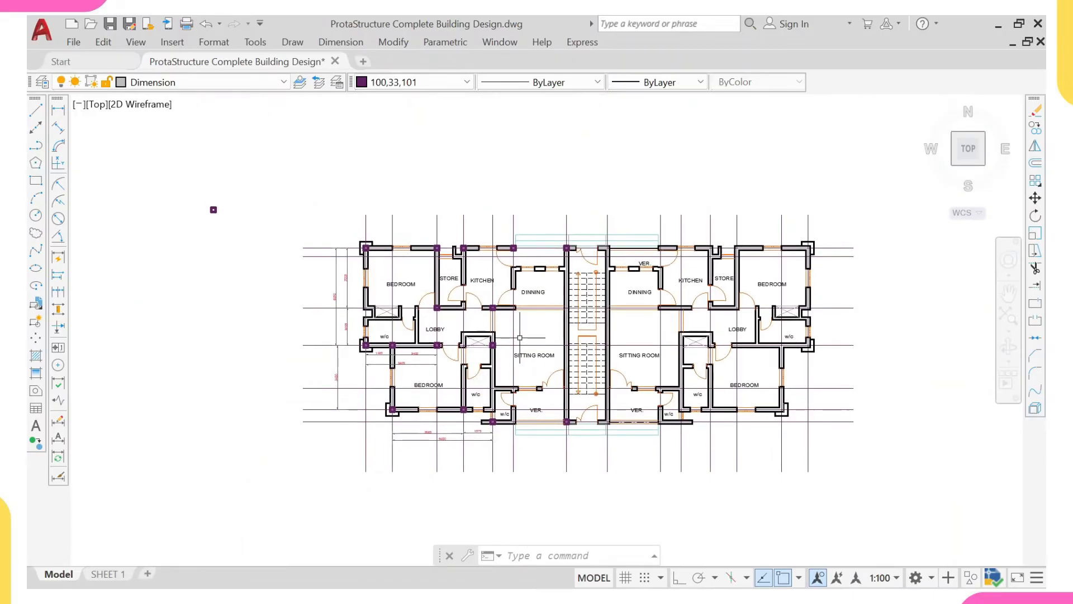
scroll(494, 343, "up", 2)
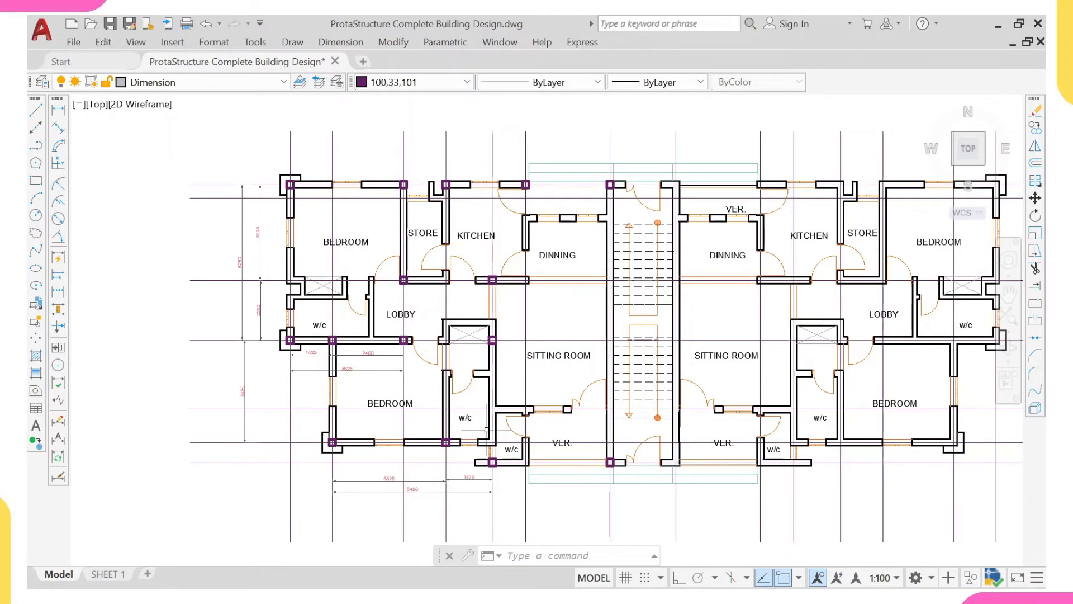
- Erase the intermediate column where the lower-left bedroom's lower wall meets the w/c partition
scroll(444, 442, "up", 6)
left_click(448, 439)
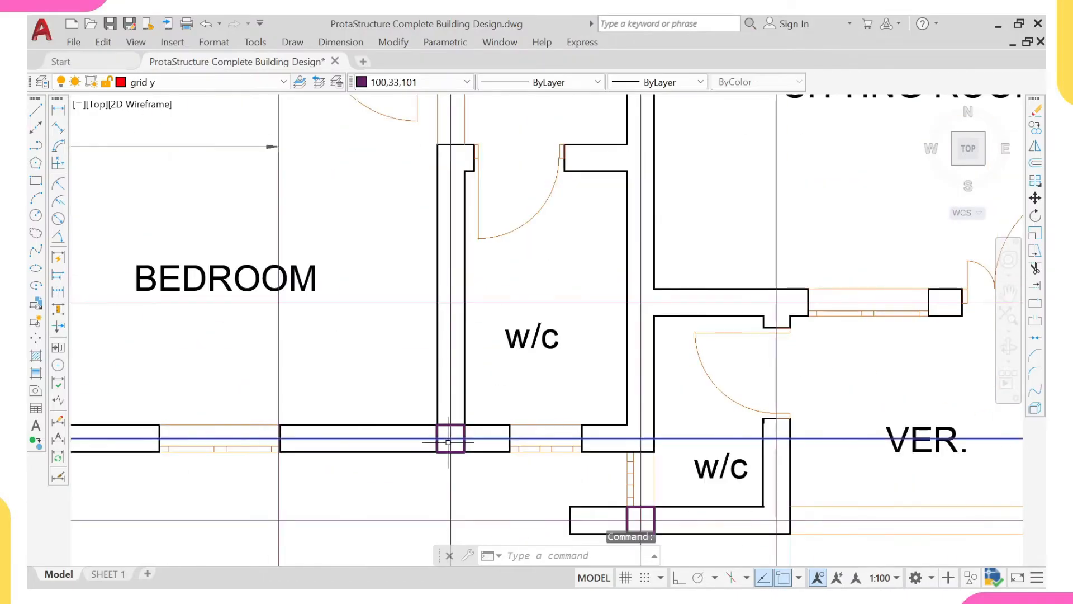
key("Escape")
left_click(447, 442)
left_click(427, 447)
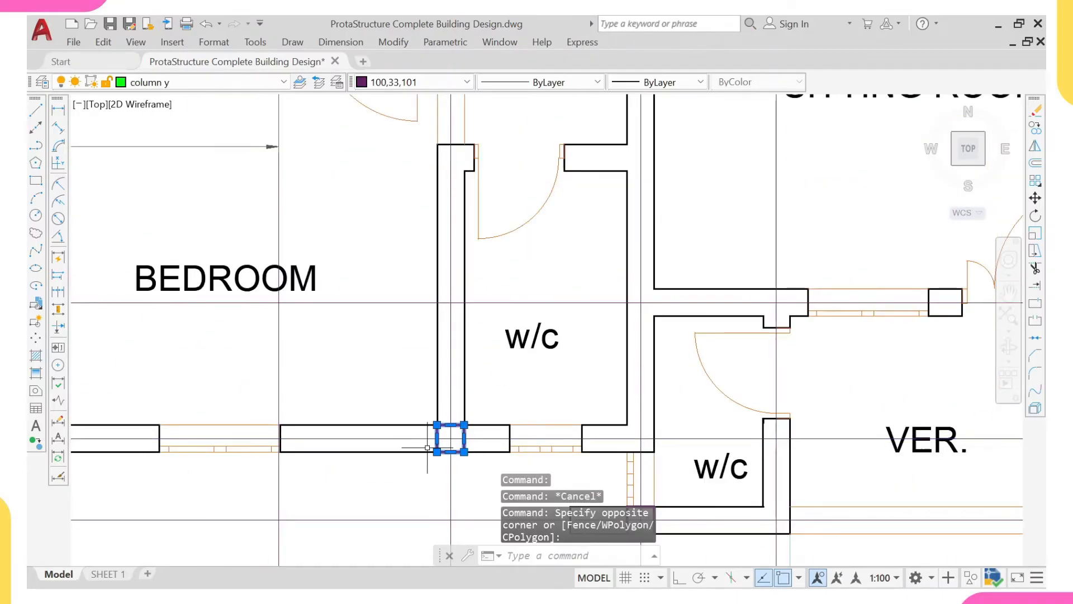
key("e")
key("Return")
scroll(395, 399, "down", 6)
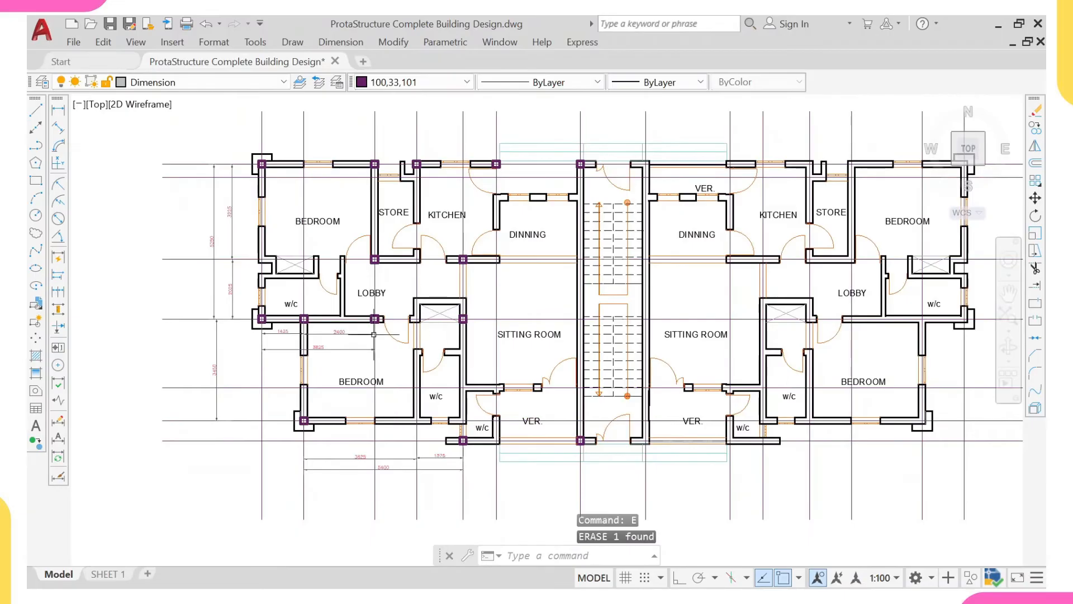
- Add a horizontal linear dimension below the left veranda, from the w/c's lower-wall column to the column beside the staircase entrance
scroll(456, 414, "up", 1)
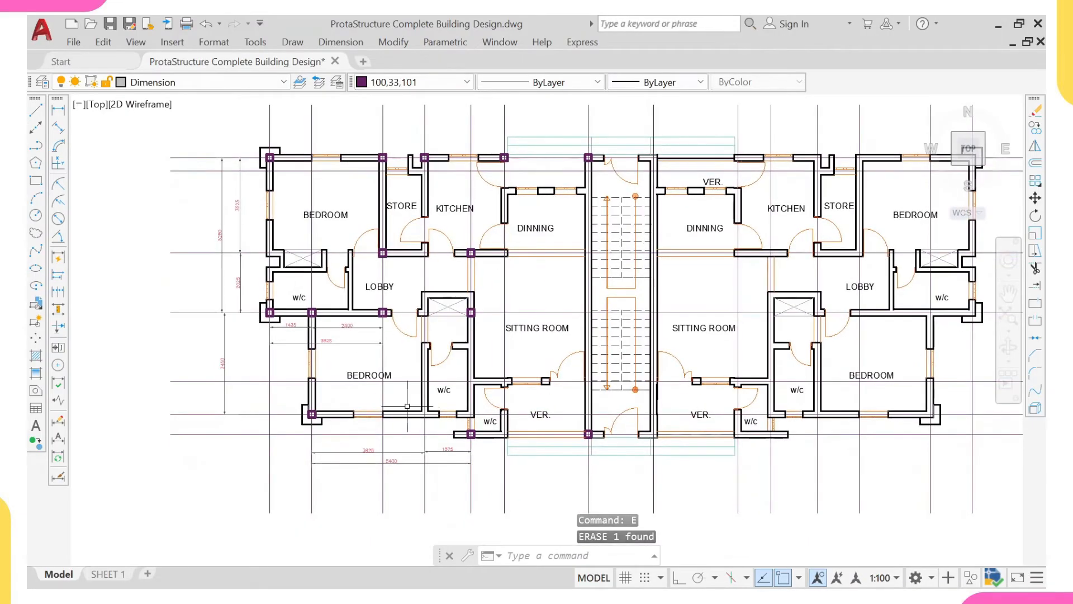
scroll(363, 391, "up", 3)
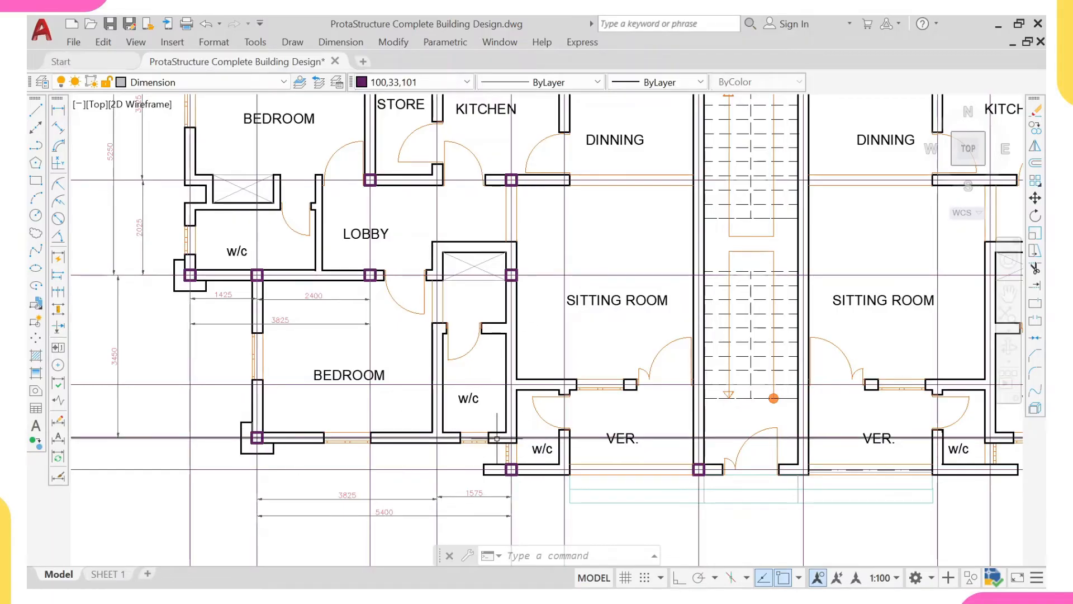
scroll(506, 437, "down", 5)
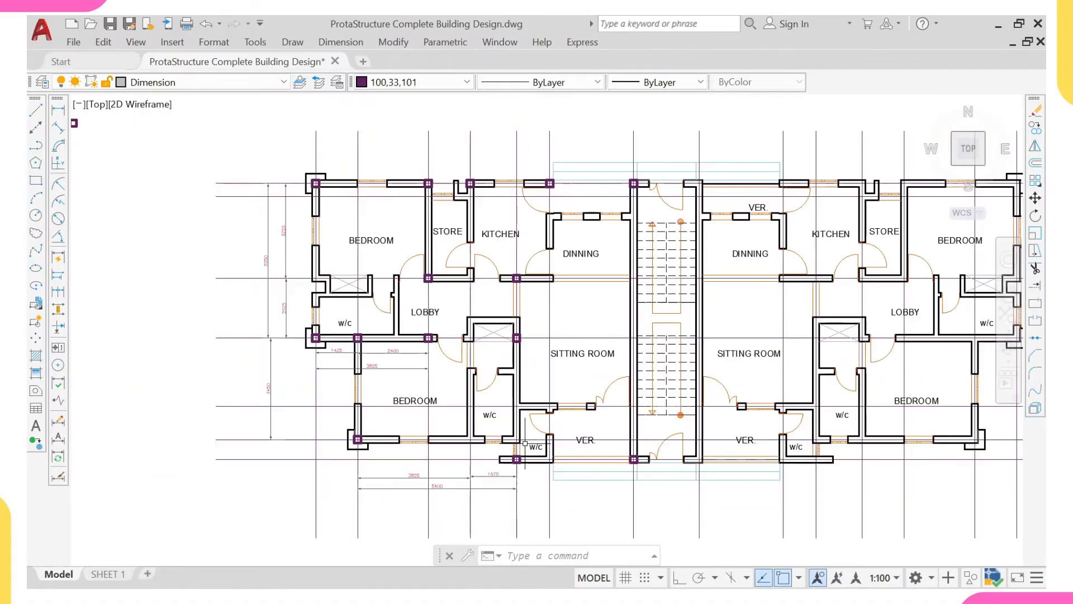
scroll(443, 470, "up", 5)
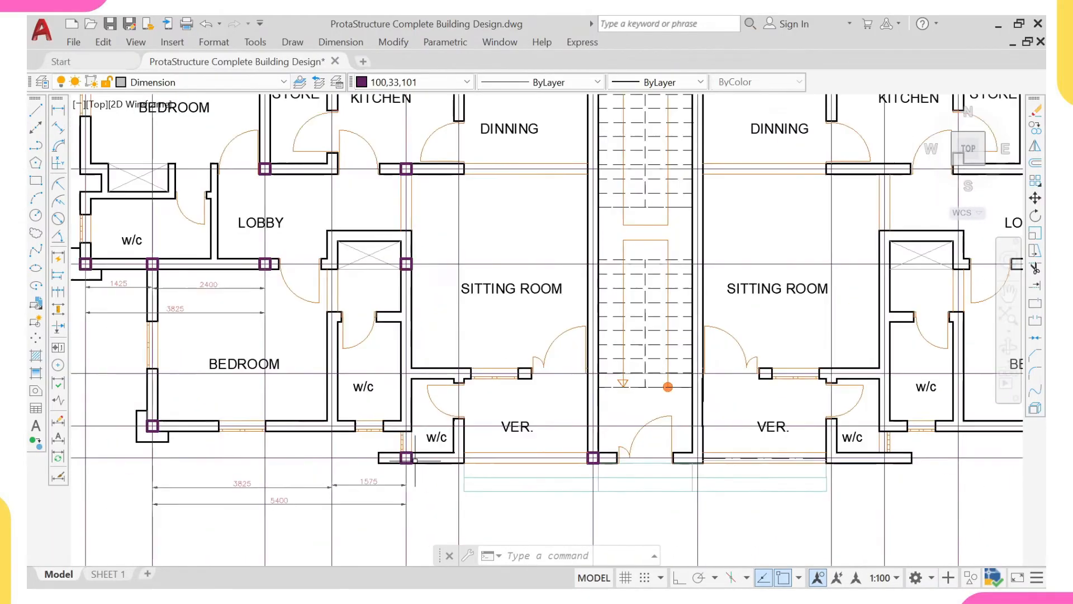
right_click(420, 130)
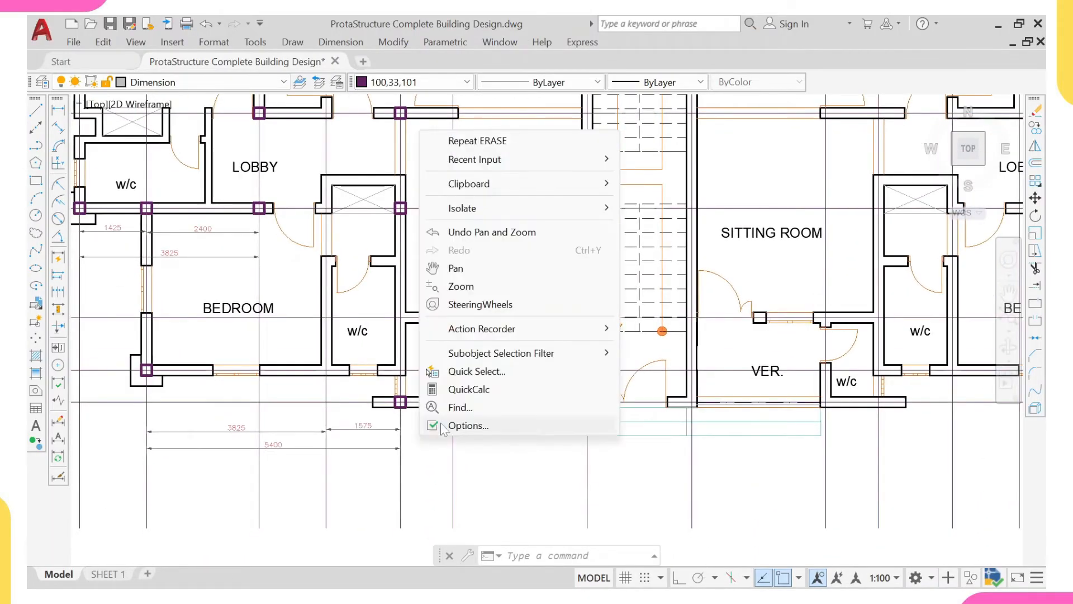
left_click(375, 131)
left_click(58, 110)
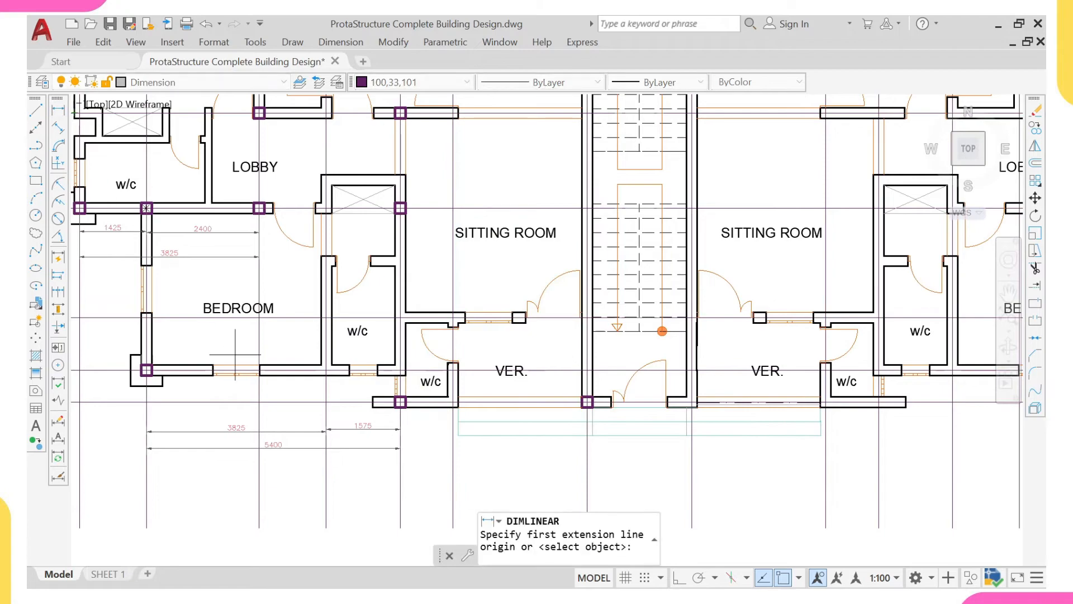
left_click(400, 487)
middle_click_drag(613, 469, 593, 407)
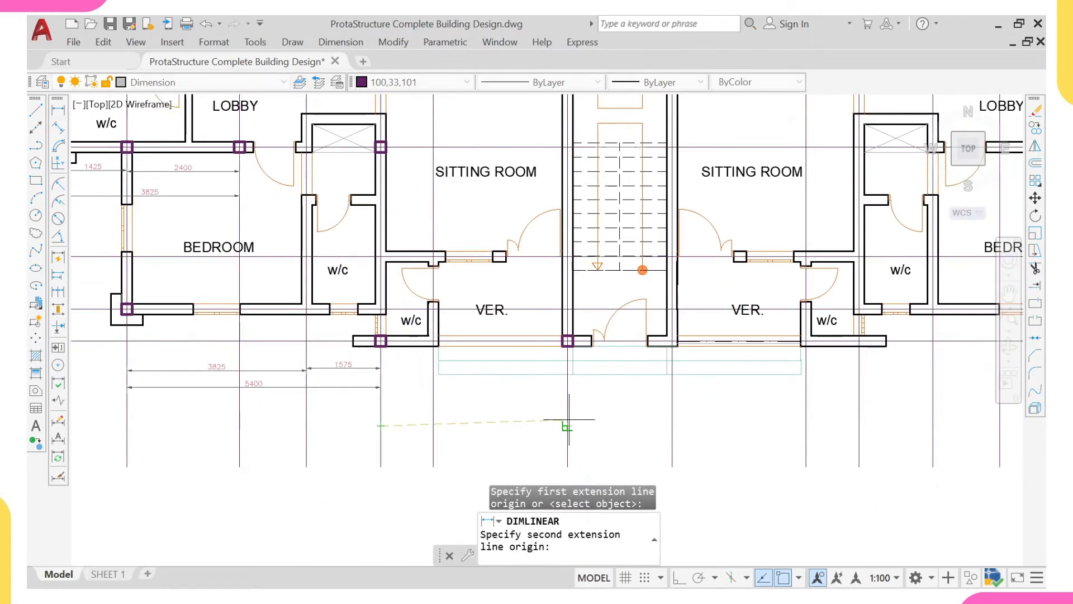
left_click(561, 370)
left_click(546, 423)
scroll(472, 412, "up", 2)
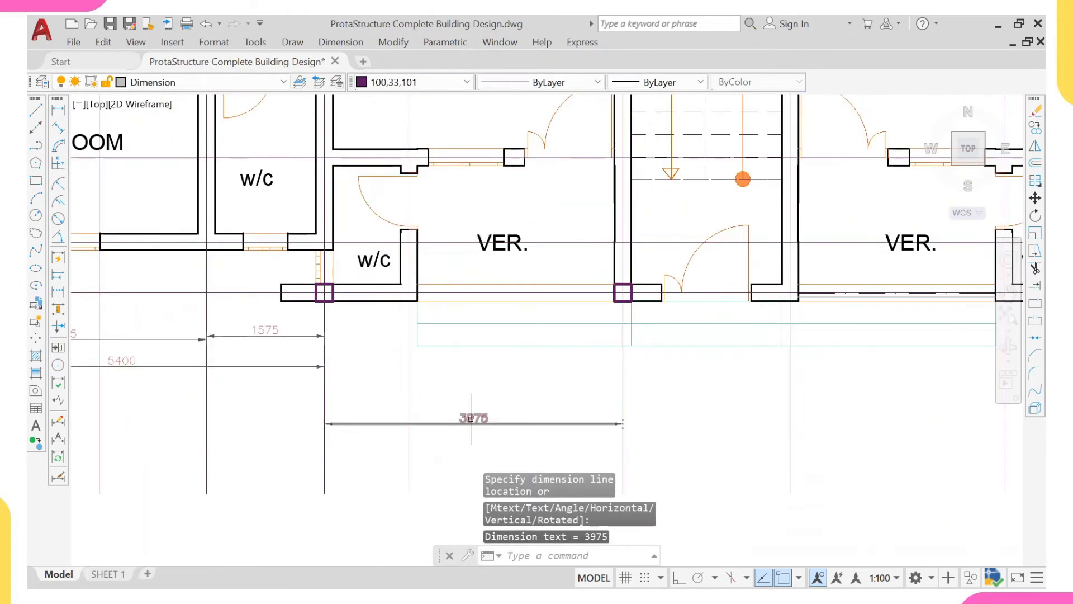
- Add a horizontal linear dimension above the upper-left bedroom, from its outer corner column to the column on the bedroom–store wall
scroll(434, 371, "down", 4)
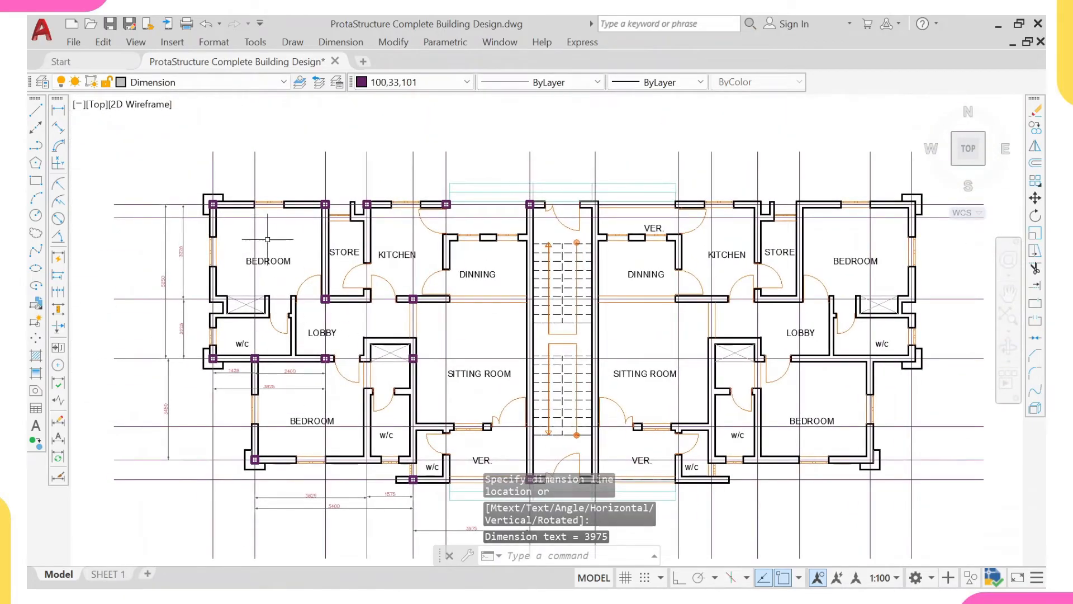
middle_click_drag(268, 89, 304, 240)
right_click(317, 88)
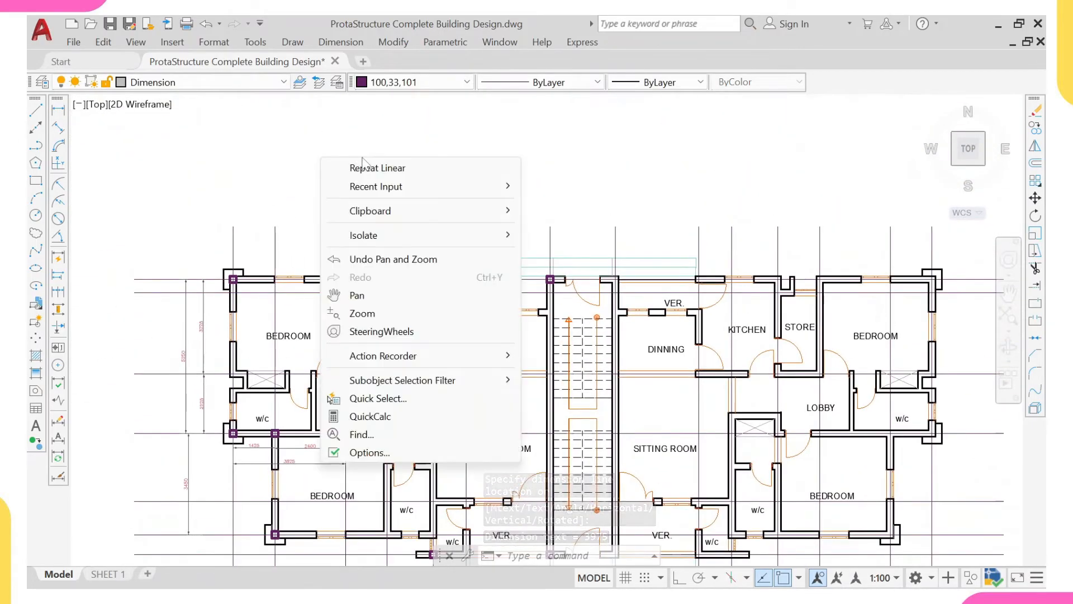
left_click(371, 99)
scroll(234, 228, "up", 2)
left_click(234, 227)
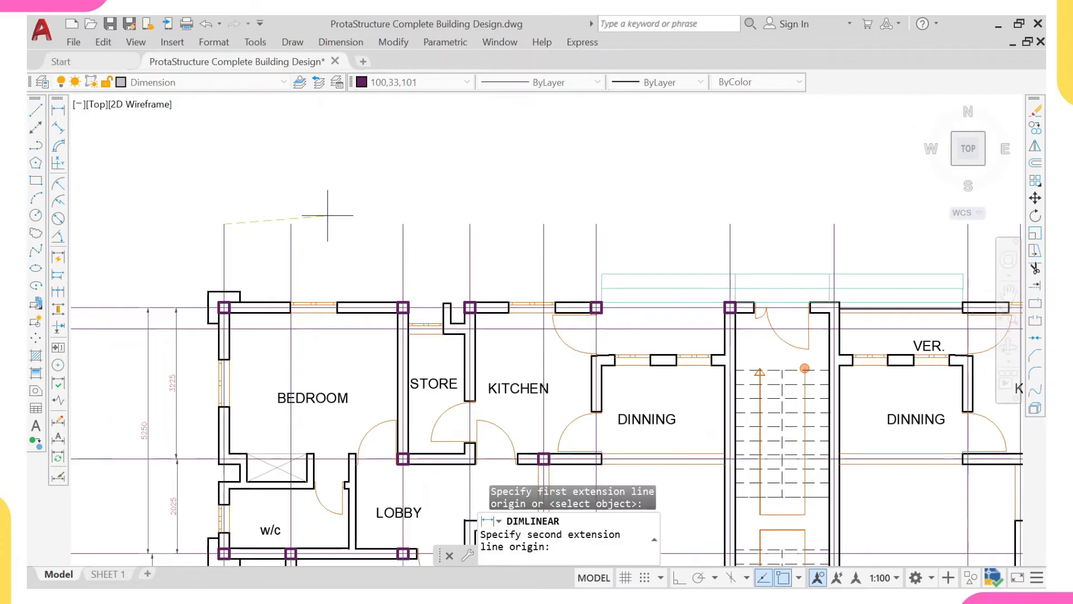
left_click(403, 224)
scroll(290, 253, "up", 3)
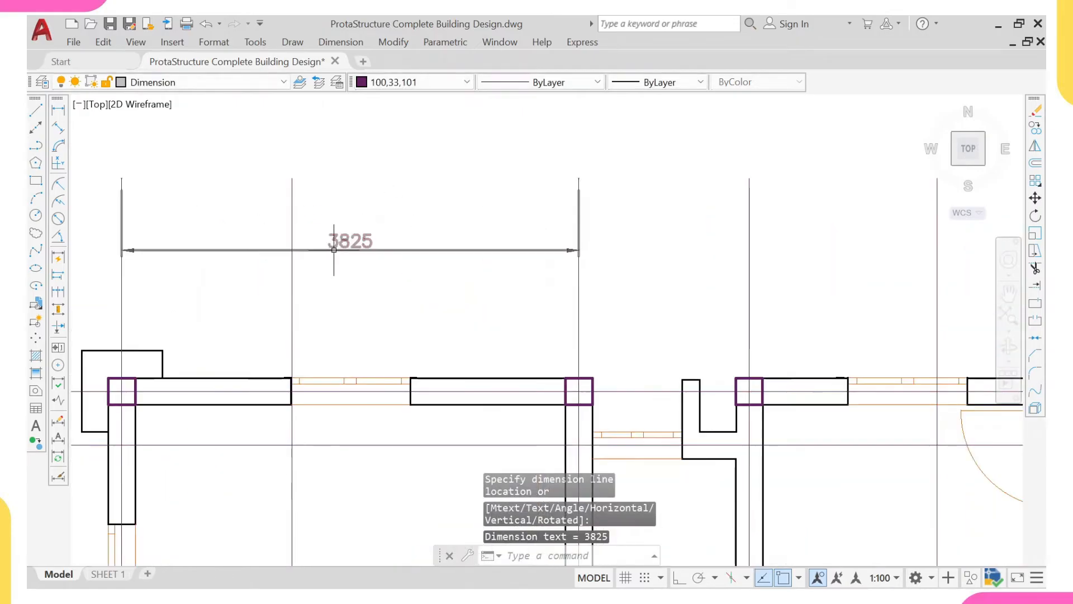
left_click(363, 249)
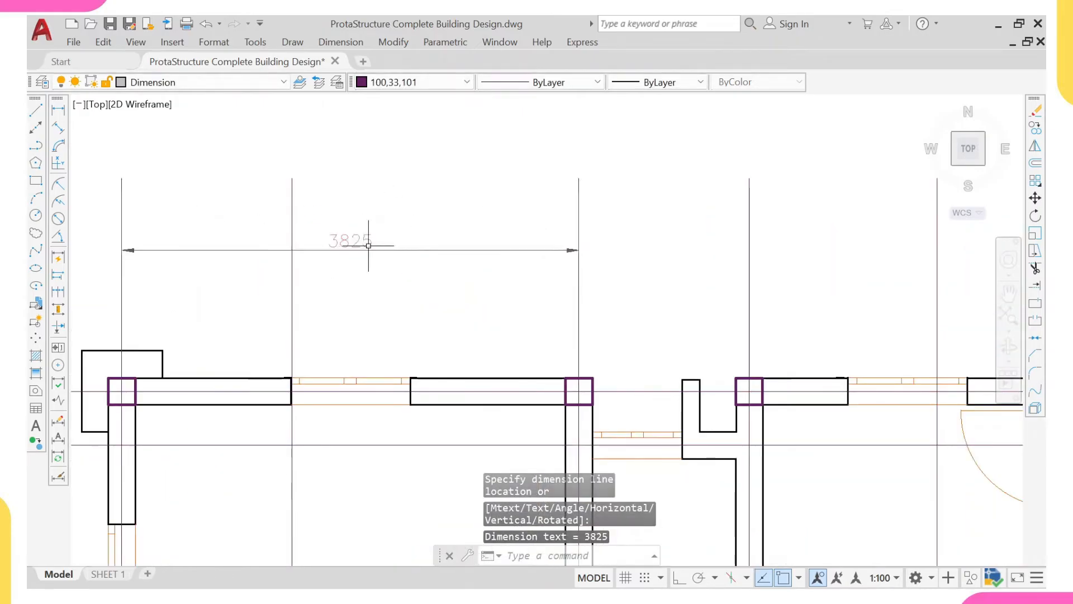
- Add a horizontal linear dimension above the left store, from the bedroom–store wall column to the store–kitchen wall column
scroll(363, 249, "down", 2)
right_click(469, 66)
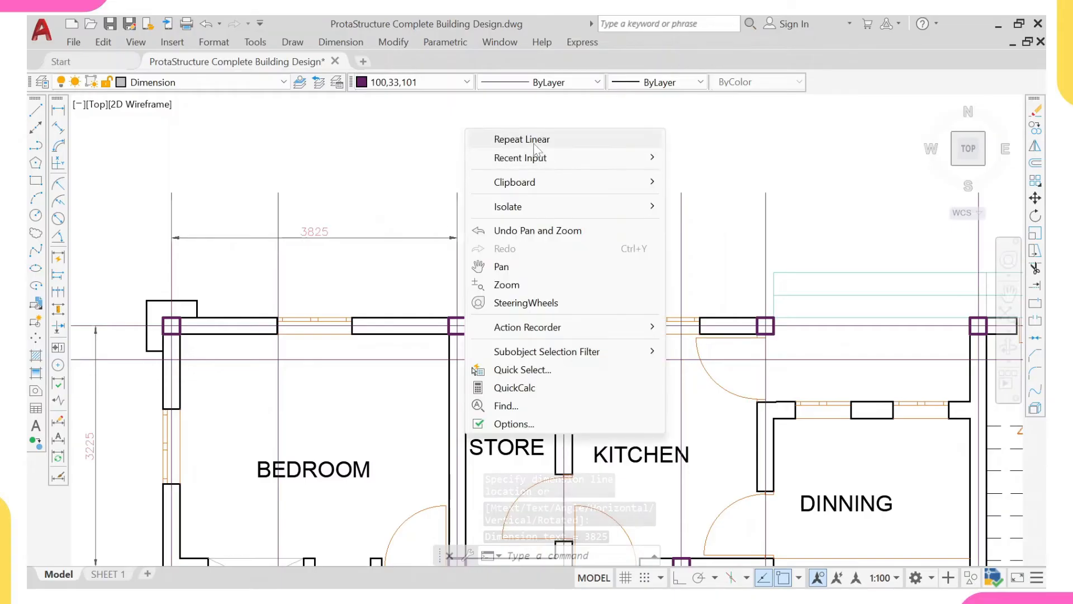
left_click(506, 72)
left_click(563, 192)
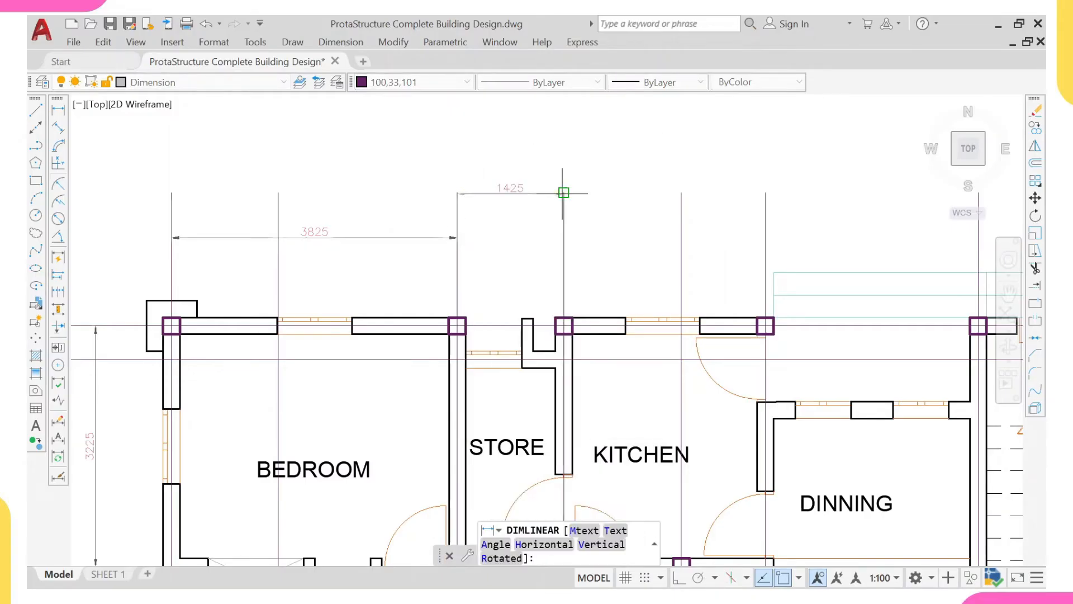
scroll(501, 219, "up", 2)
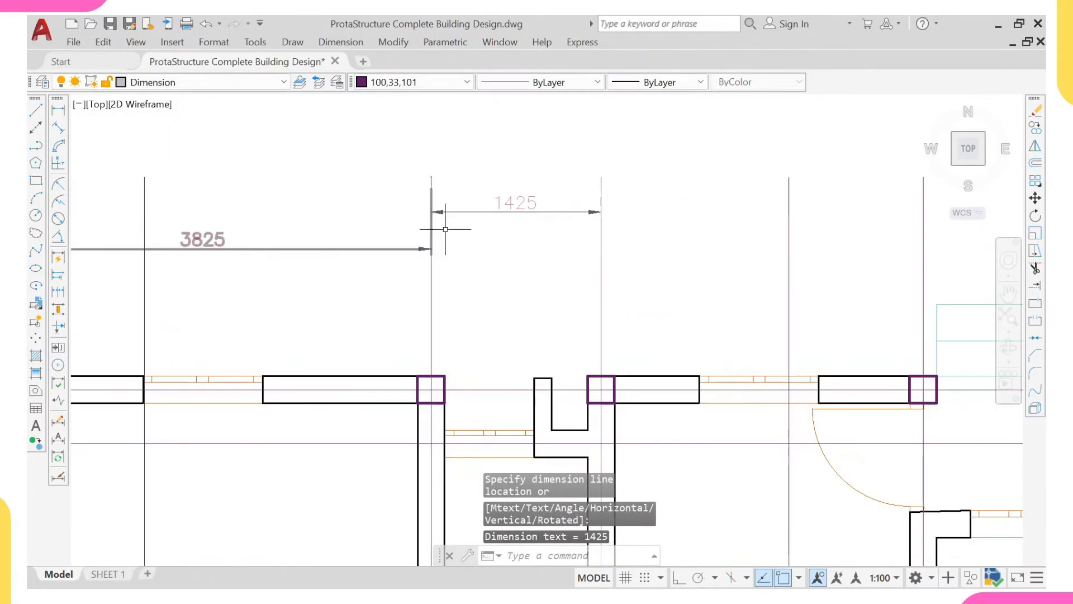
- Add a horizontal linear dimension above the left kitchen and dining room, from the store–kitchen wall column to the column beside the staircase
scroll(460, 244, "down", 2)
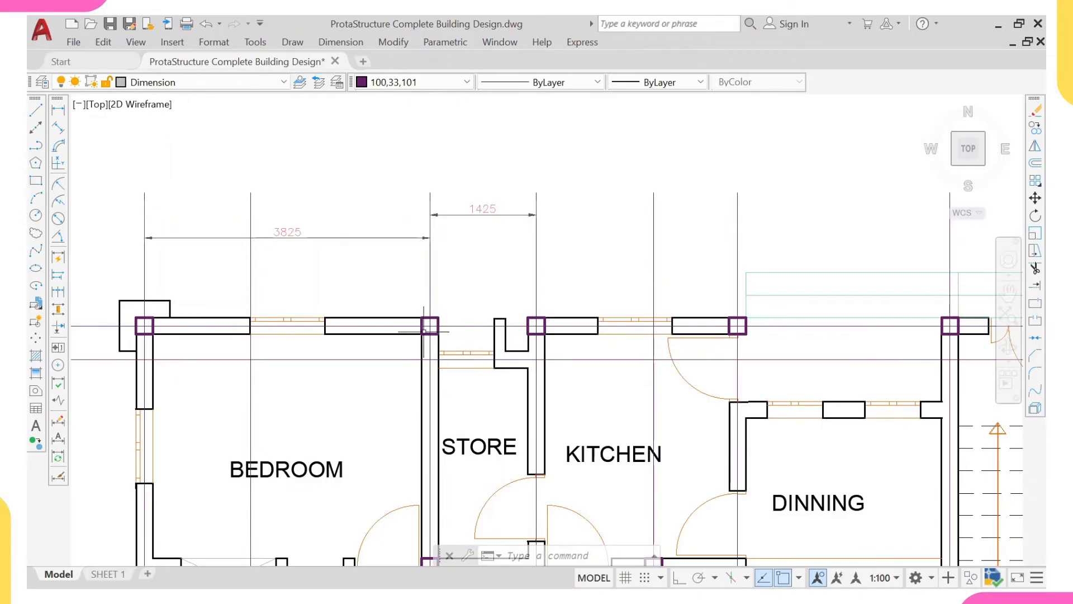
scroll(423, 332, "up", 2)
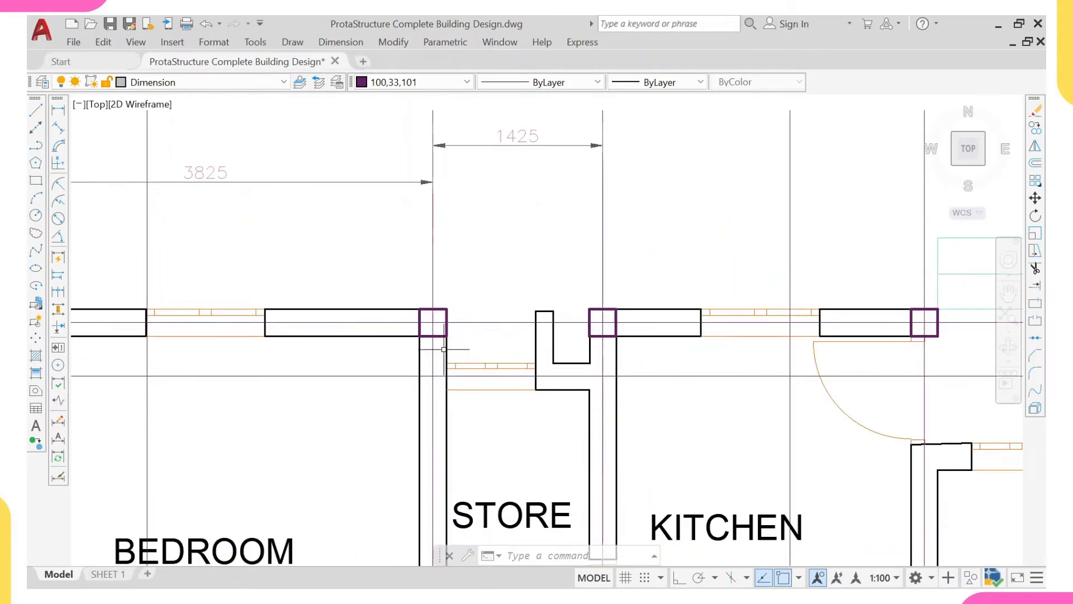
scroll(457, 313, "down", 2)
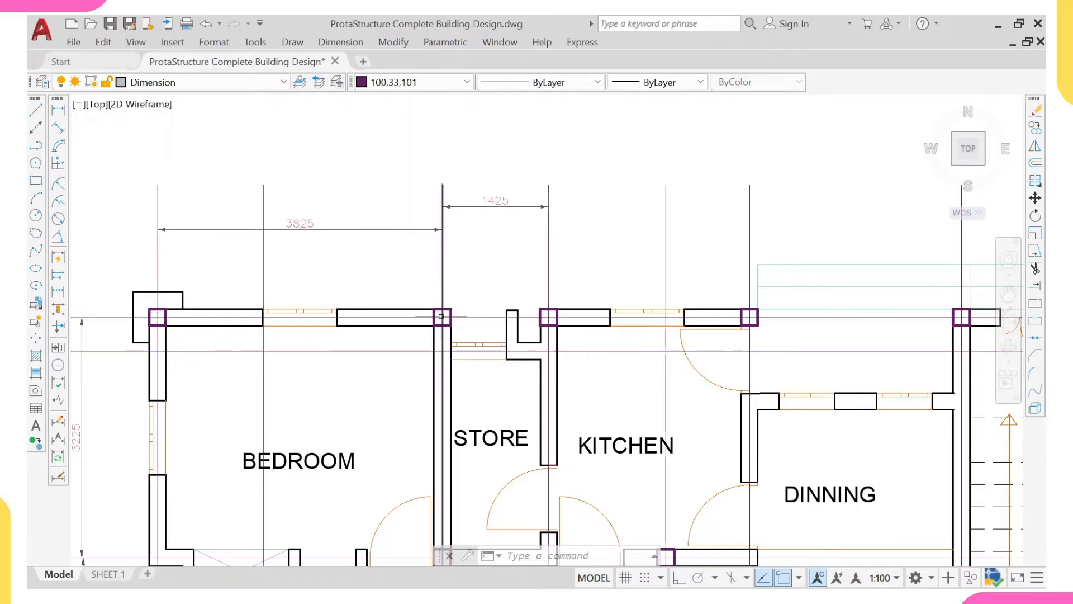
scroll(473, 333, "up", 2)
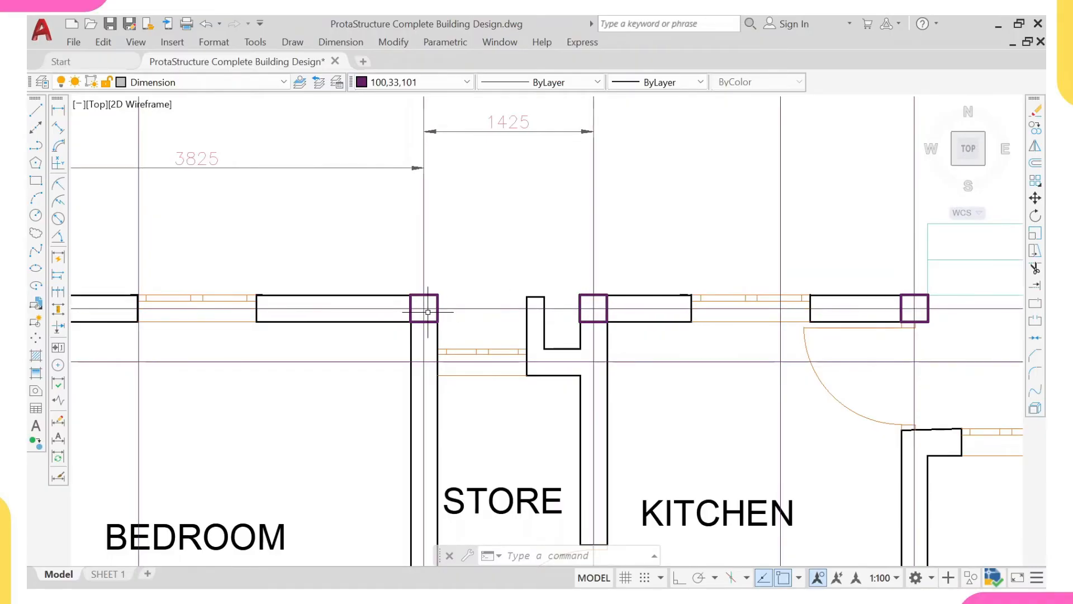
scroll(434, 318, "down", 2)
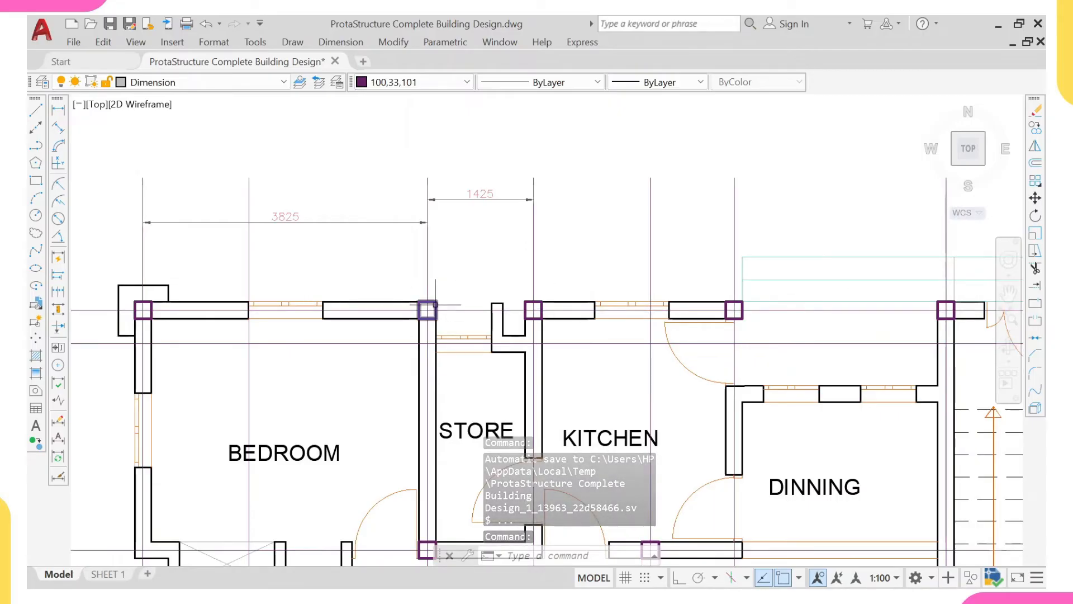
middle_click_drag(552, 309, 371, 324)
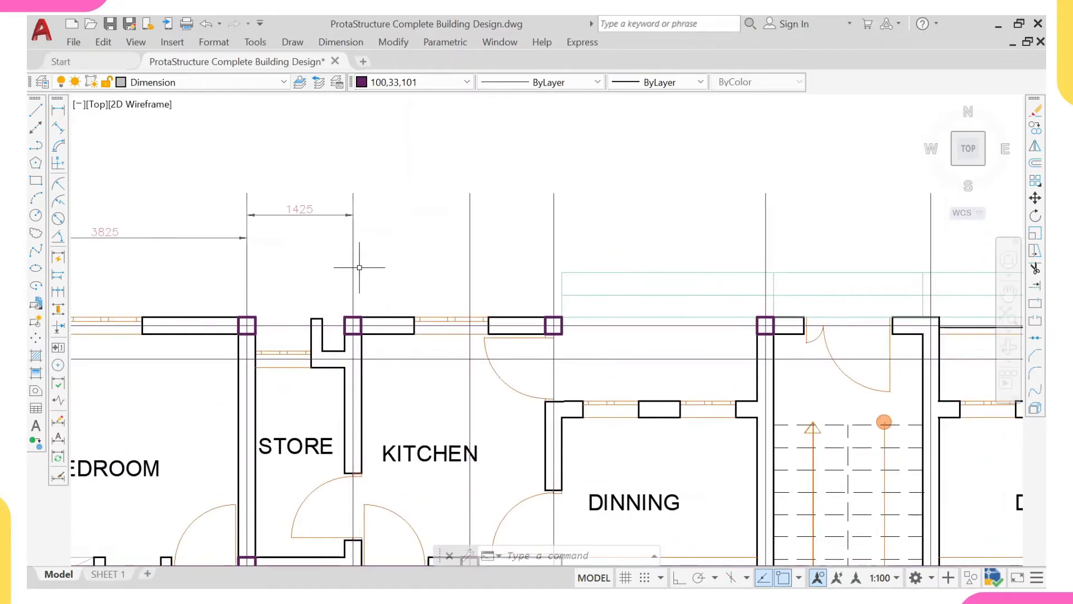
right_click(384, 164)
left_click(425, 175)
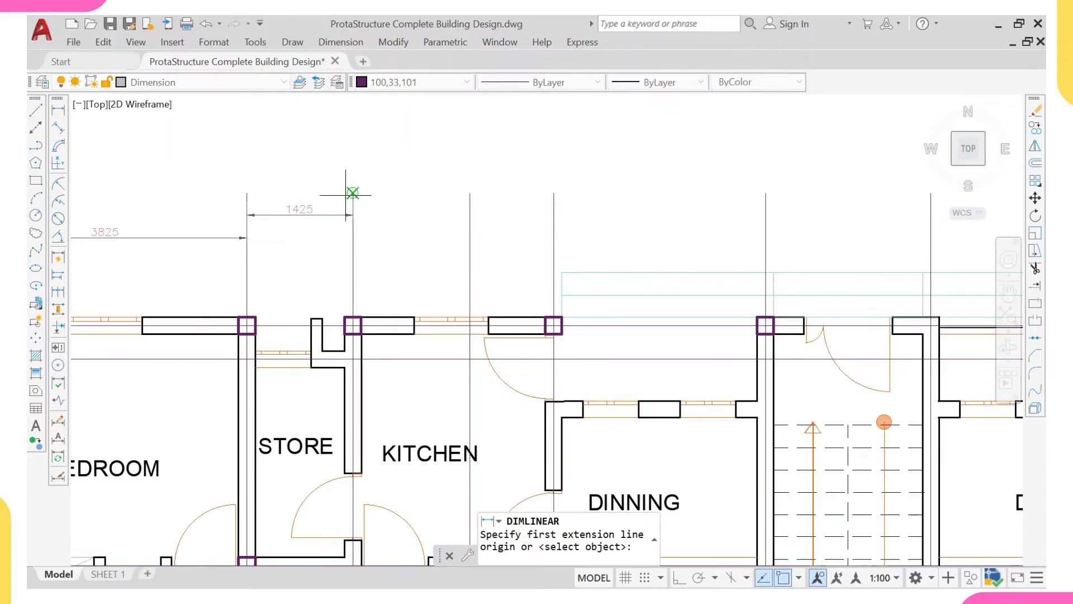
left_click(353, 192)
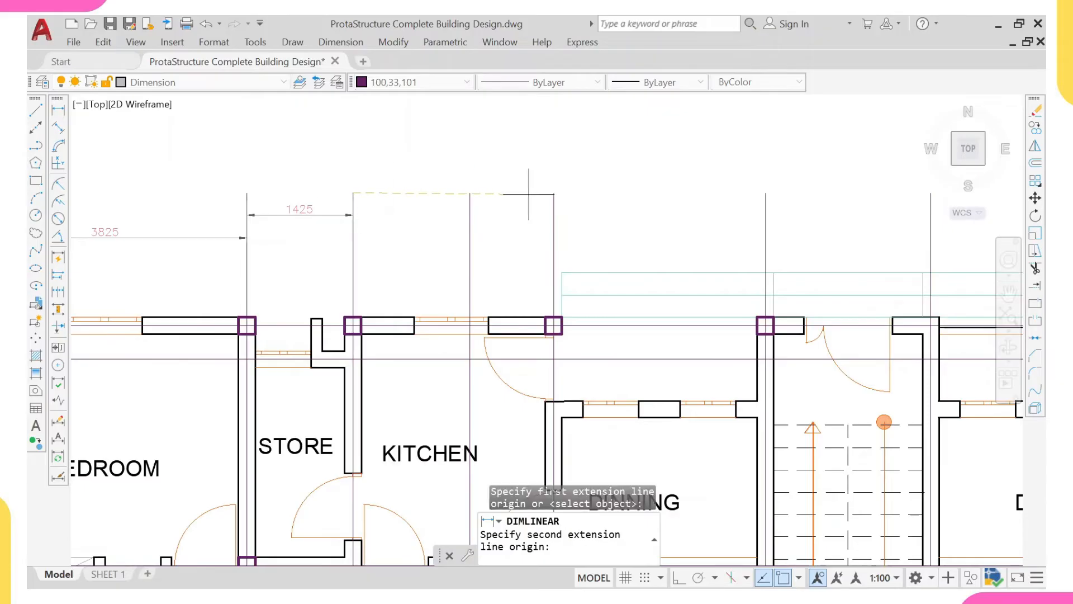
left_click(765, 193)
left_click(699, 192)
- Examine the intermediate column at the left kitchen's upper outer corner against its neighbouring columns, the dimensioned span, the kitchen door and the overall plan
scroll(565, 187, "up", 2)
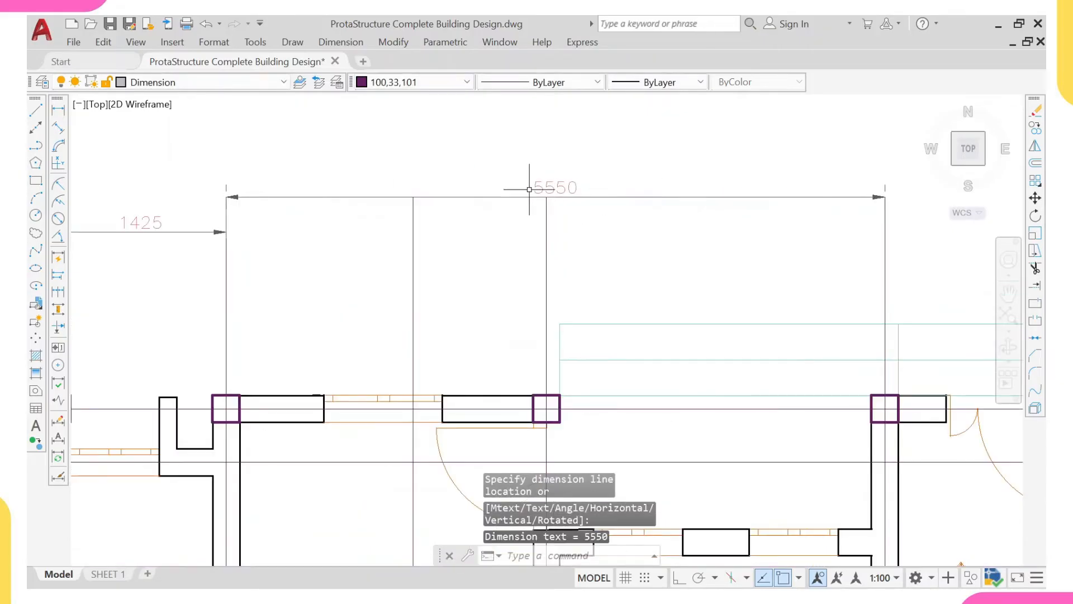
scroll(545, 407, "up", 2)
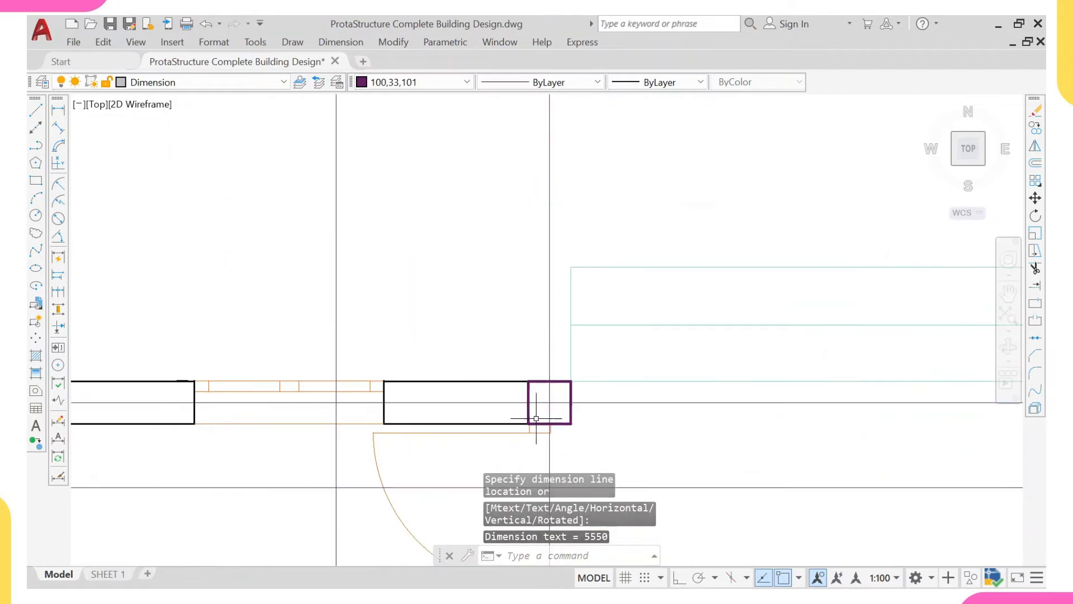
scroll(562, 285, "down", 2)
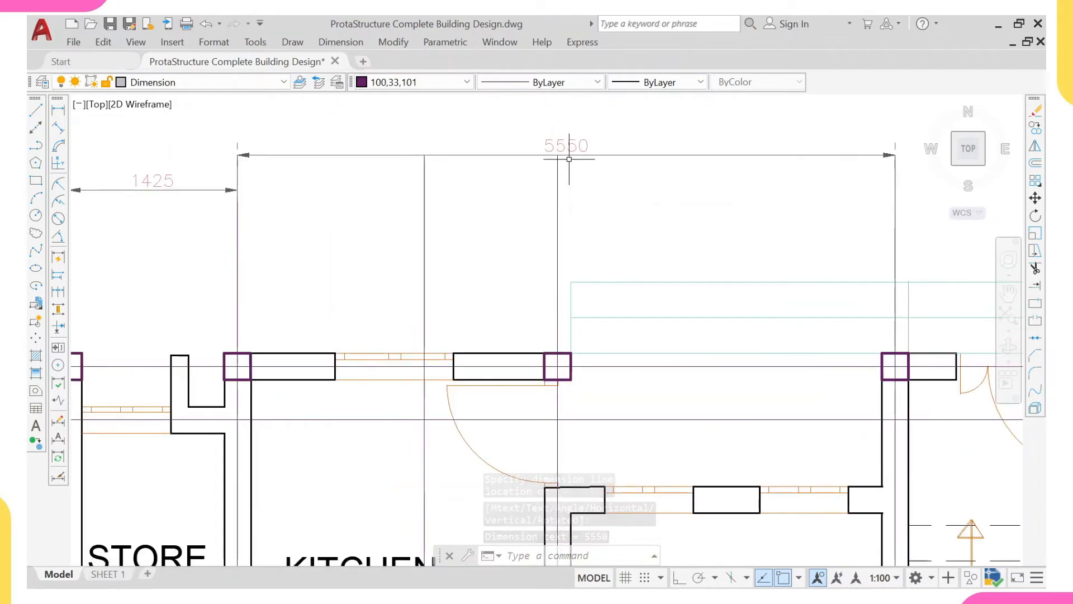
scroll(530, 322, "down", 2)
middle_click_drag(520, 394, 493, 344)
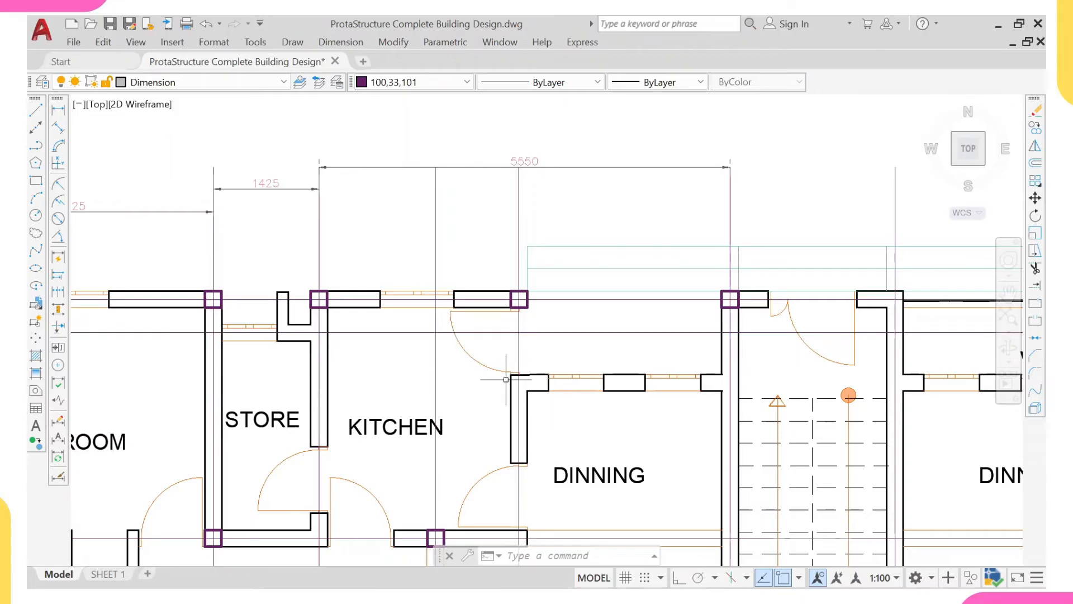
scroll(512, 296, "up", 5)
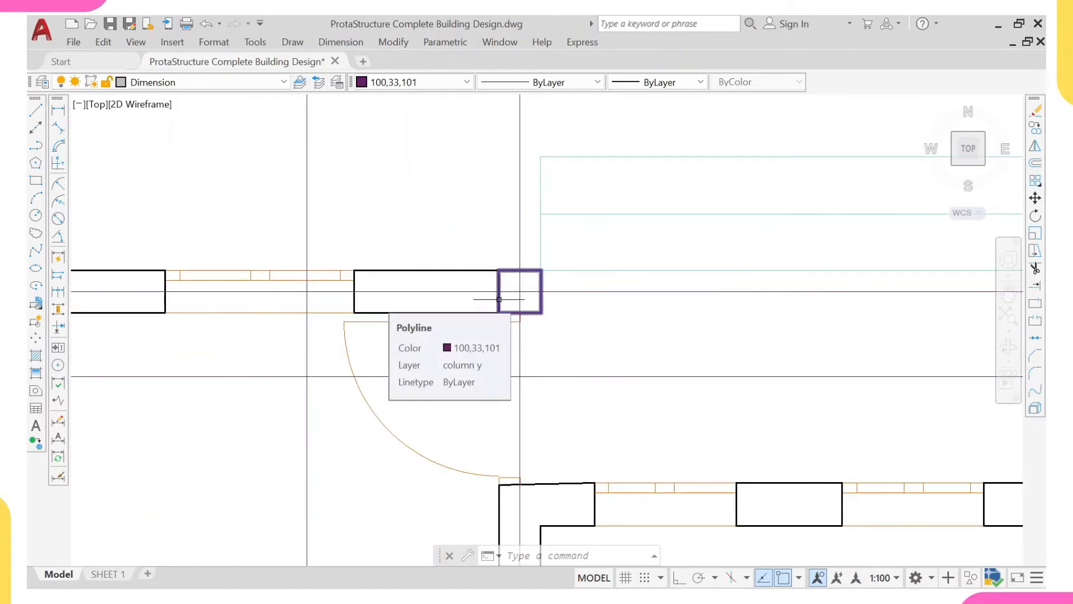
scroll(499, 299, "down", 5)
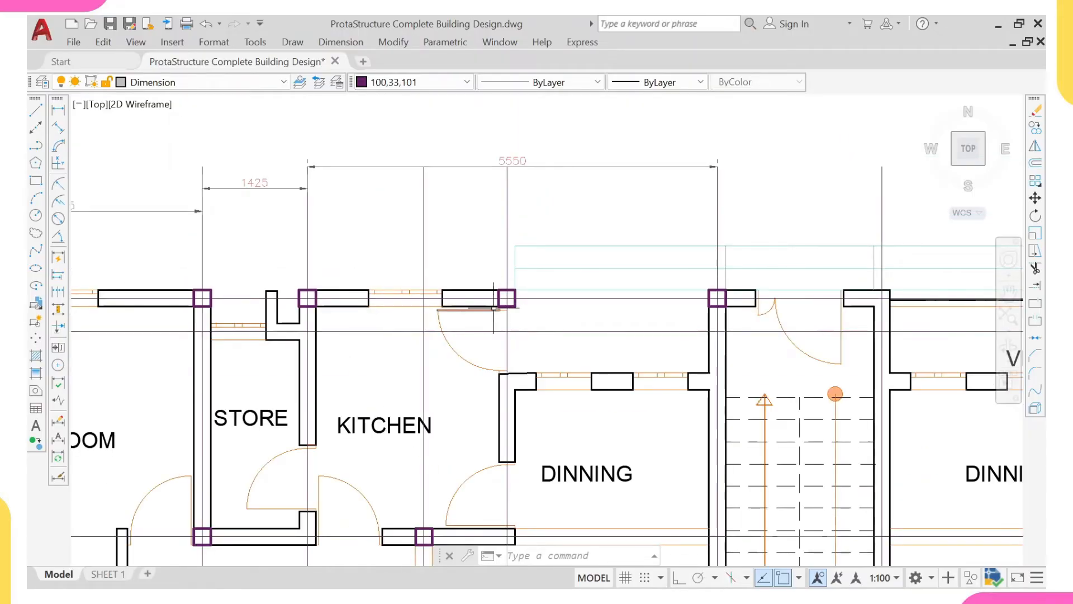
scroll(495, 310, "up", 3)
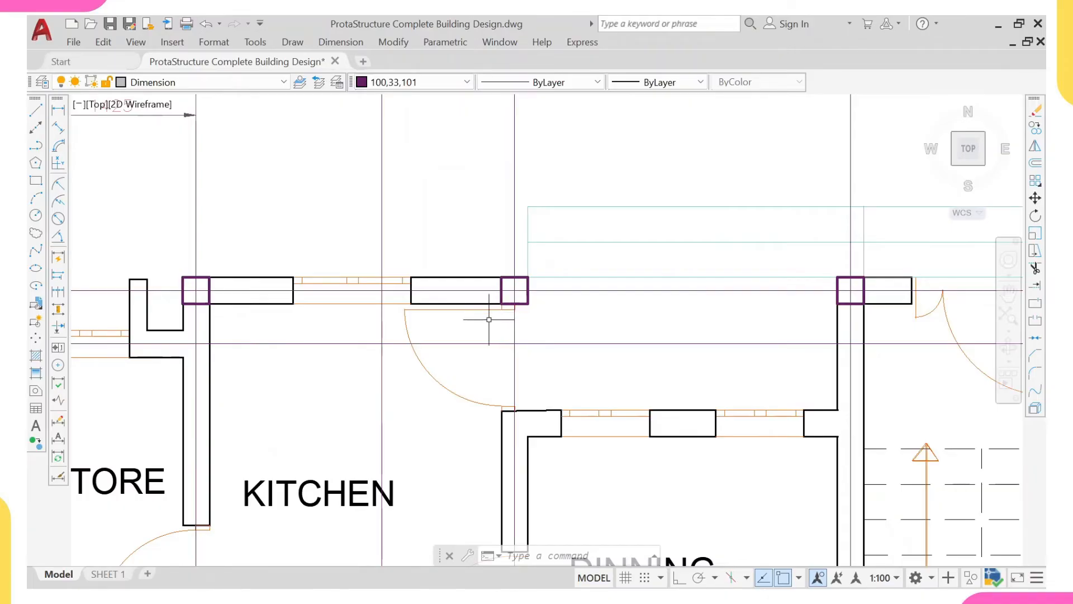
scroll(434, 320, "down", 2)
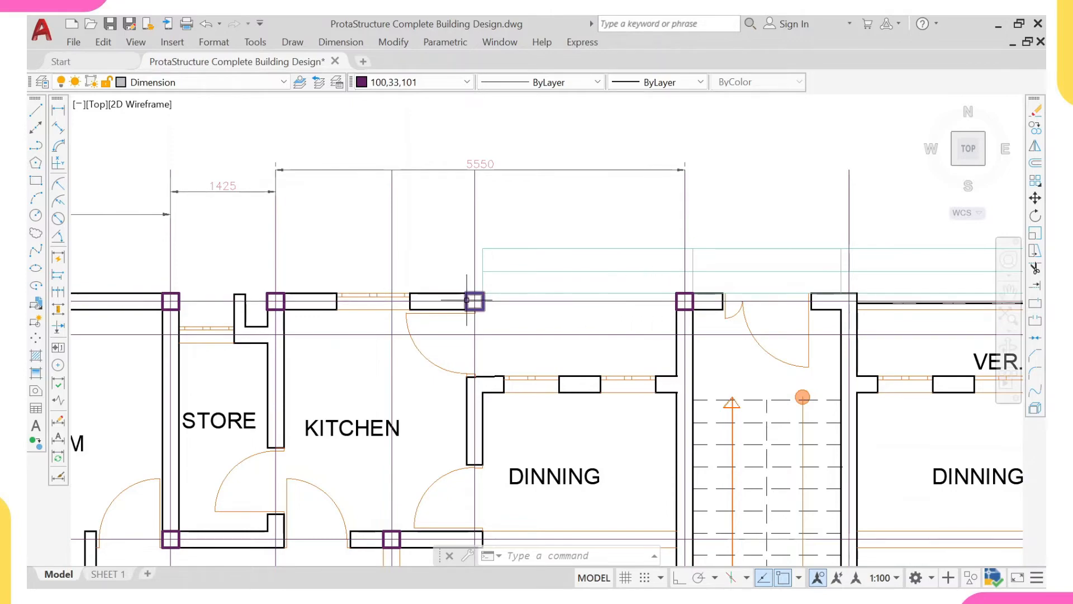
mouse_move(464, 297)
scroll(466, 304, "up", 2)
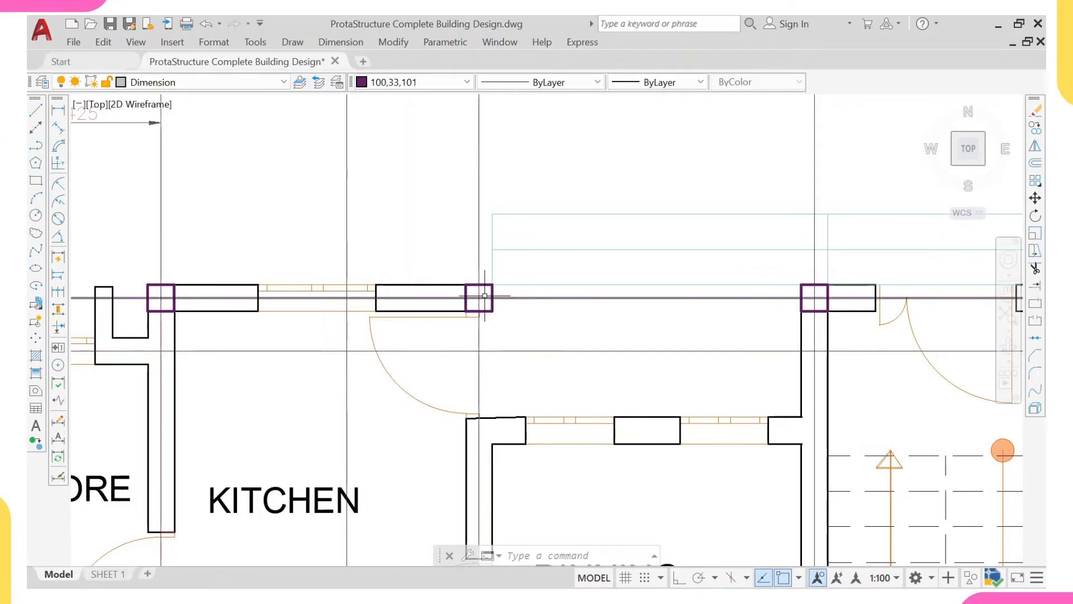
scroll(469, 292, "down", 2)
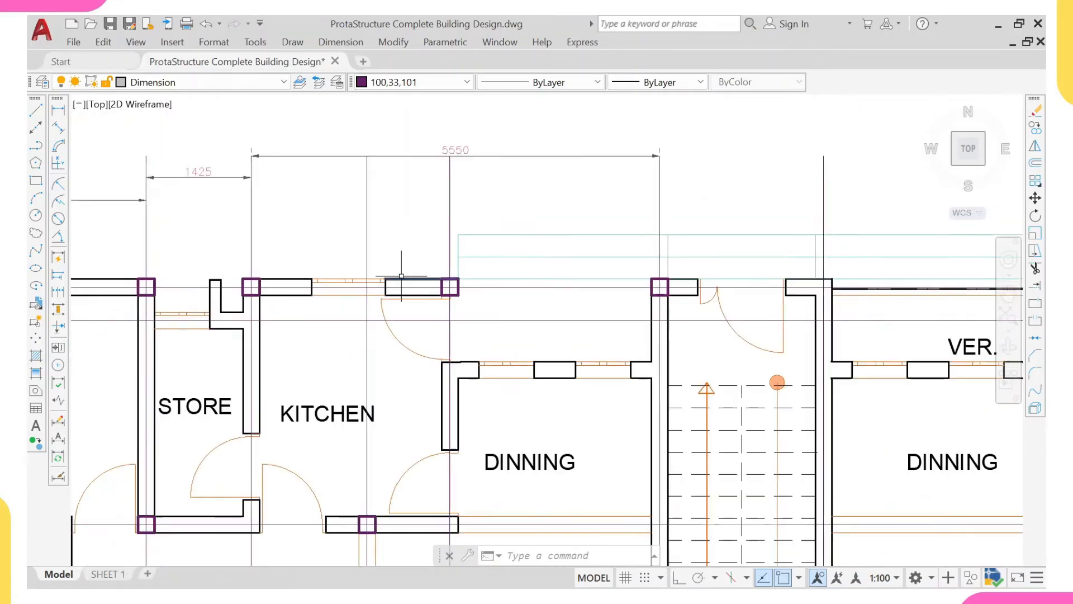
middle_click_drag(414, 264, 409, 299)
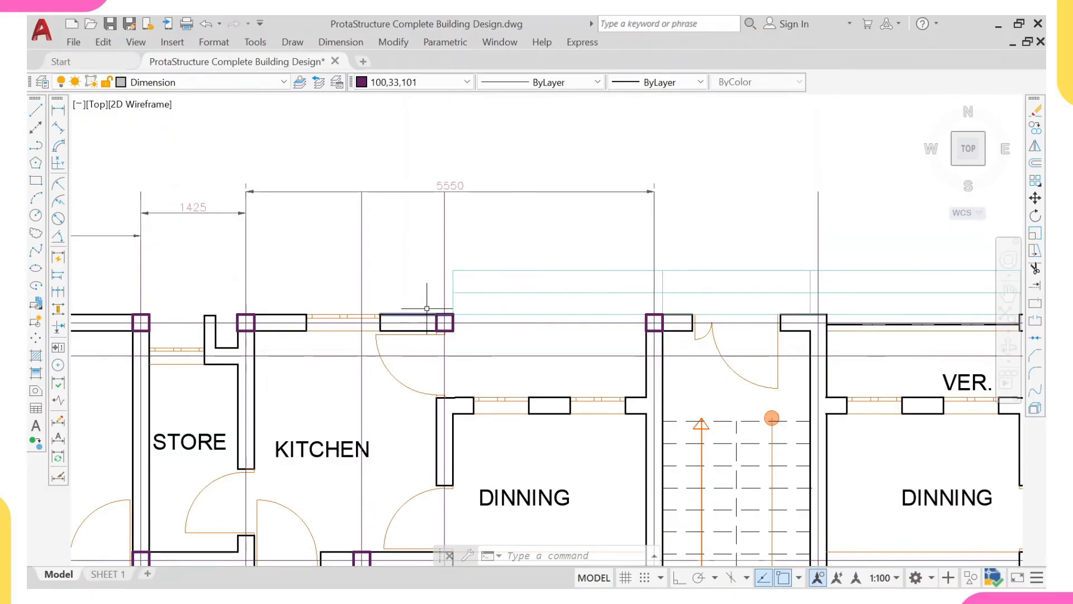
scroll(426, 331, "down", 4)
middle_click_drag(425, 334, 411, 227)
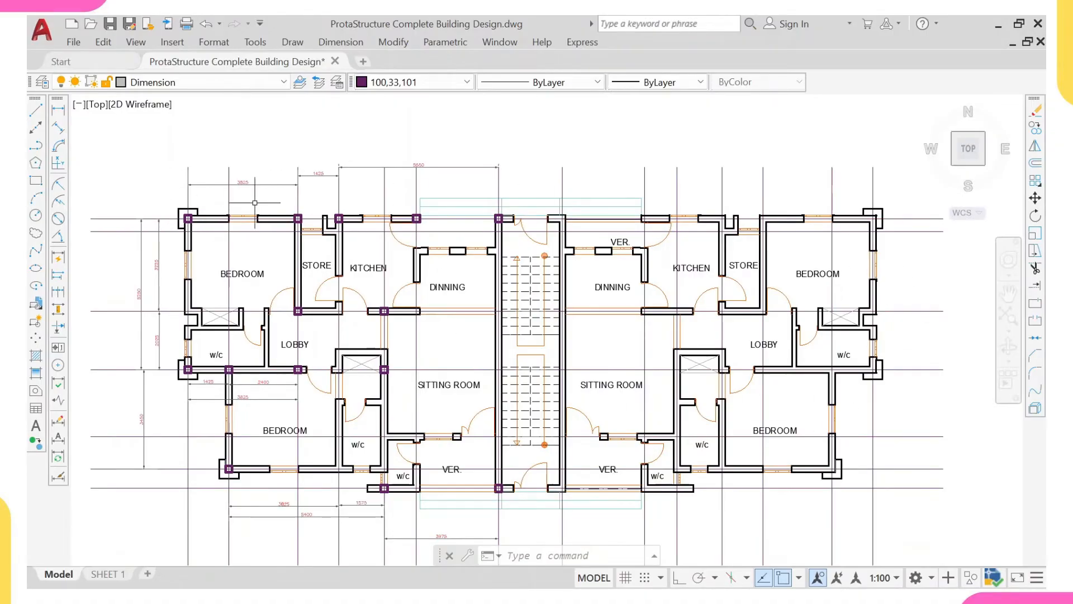
scroll(257, 215, "up", 2)
scroll(121, 225, "down", 2)
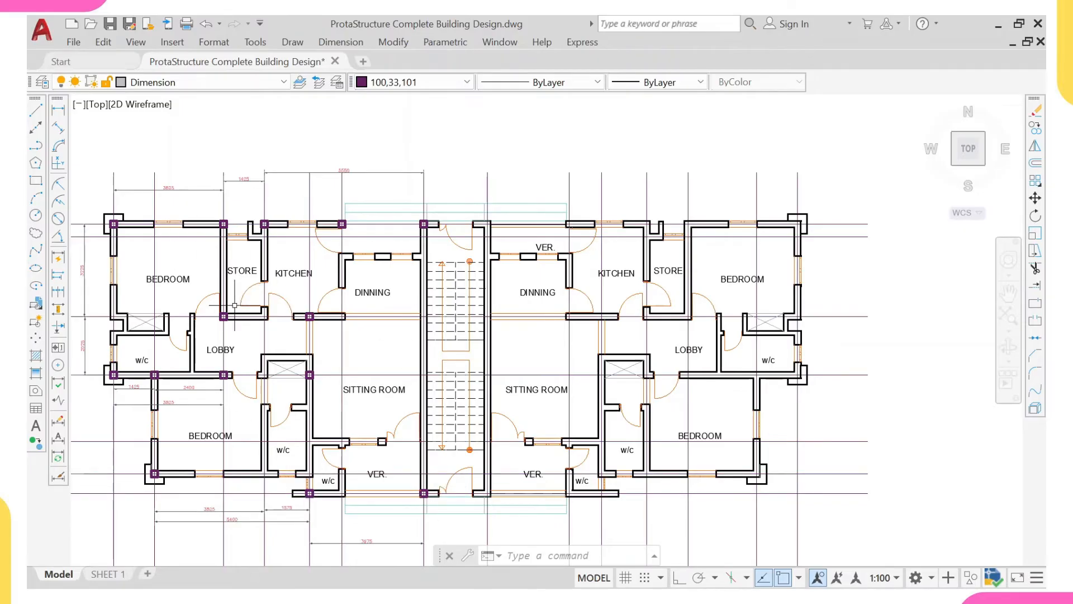
middle_click_drag(229, 312, 287, 281)
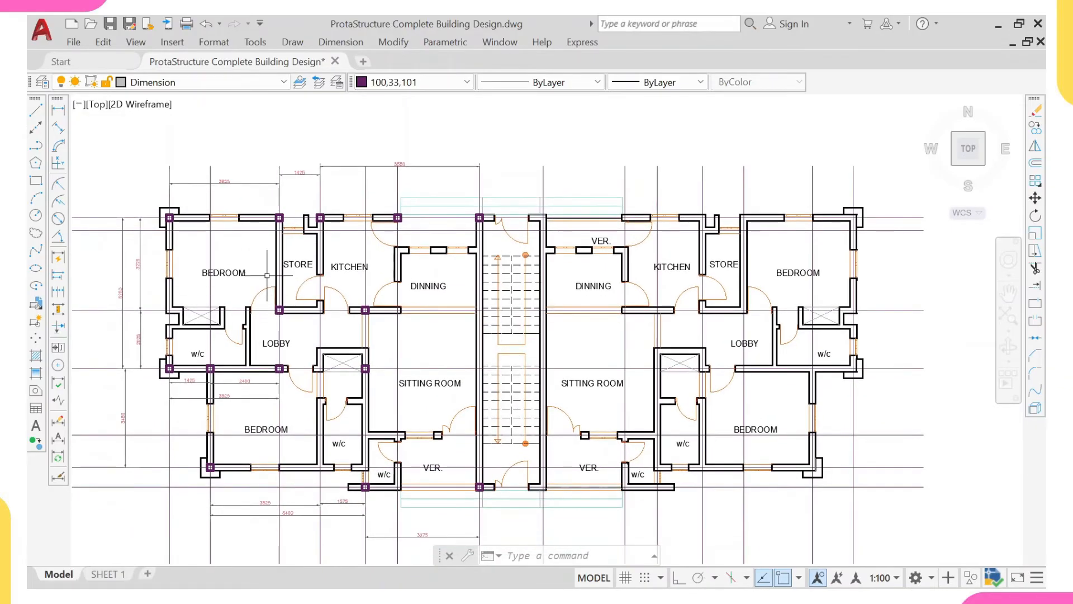
middle_click_drag(257, 291, 258, 287)
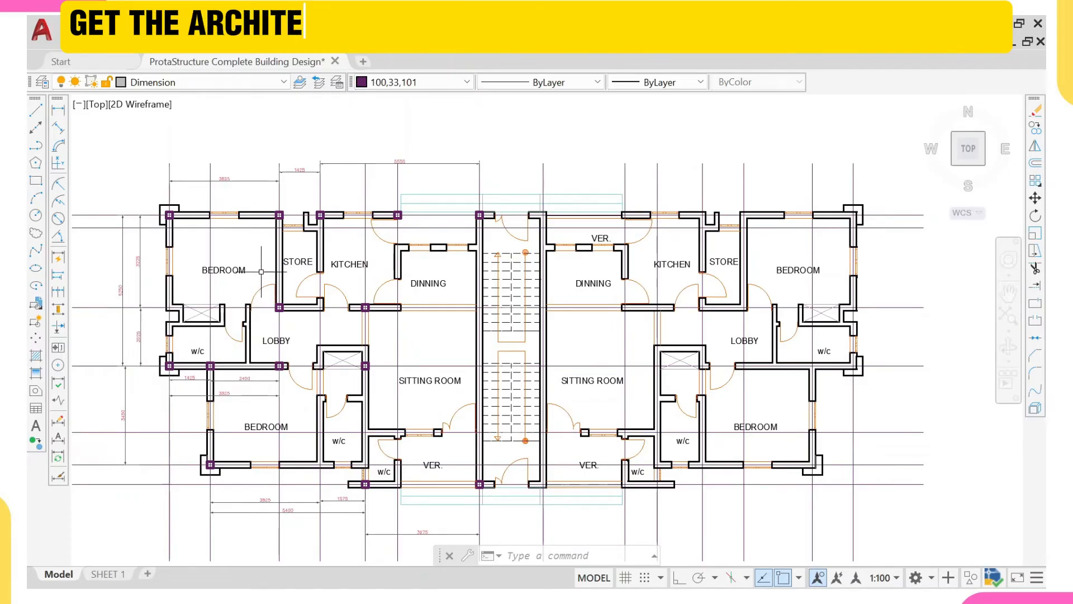
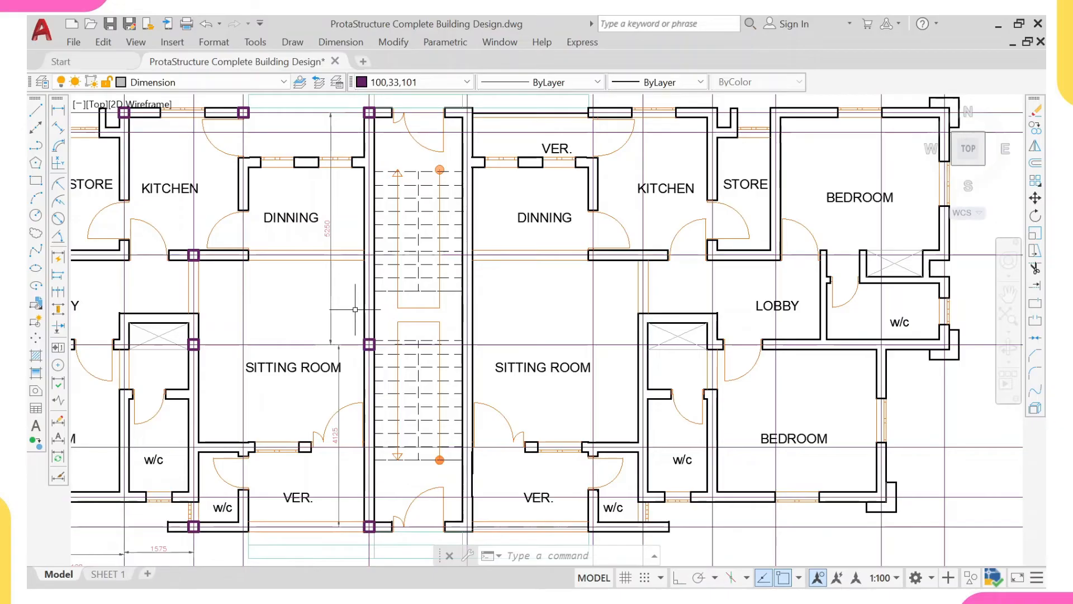
- Erase the column on the left staircase wall at the sitting room's middle gridline
scroll(358, 366, "up", 2)
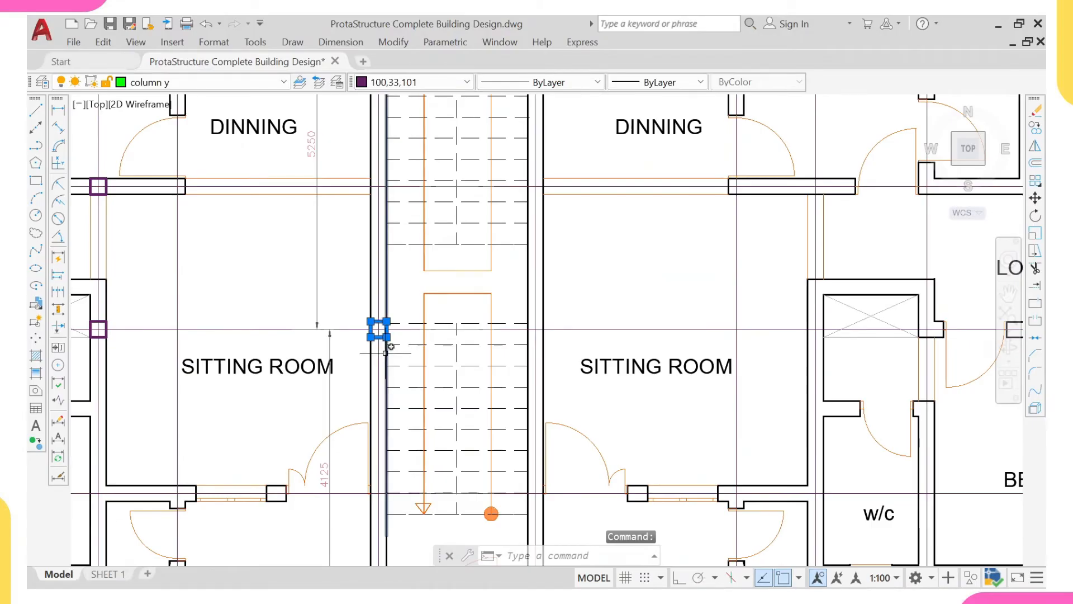
type("e")
key("Return")
scroll(291, 310, "down", 4)
scroll(240, 326, "up", 6)
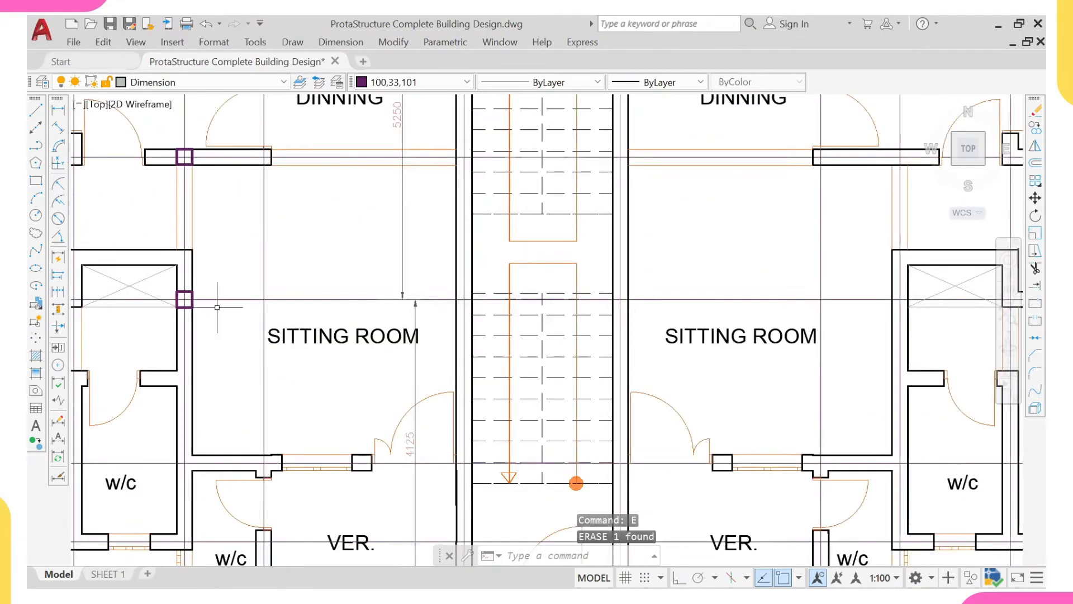
- Copy the column on the left sitting room's outer wall to the staircase wall, at the gridline between sitting room and veranda
left_click(170, 289)
scroll(170, 289, "up", 2)
key("Escape")
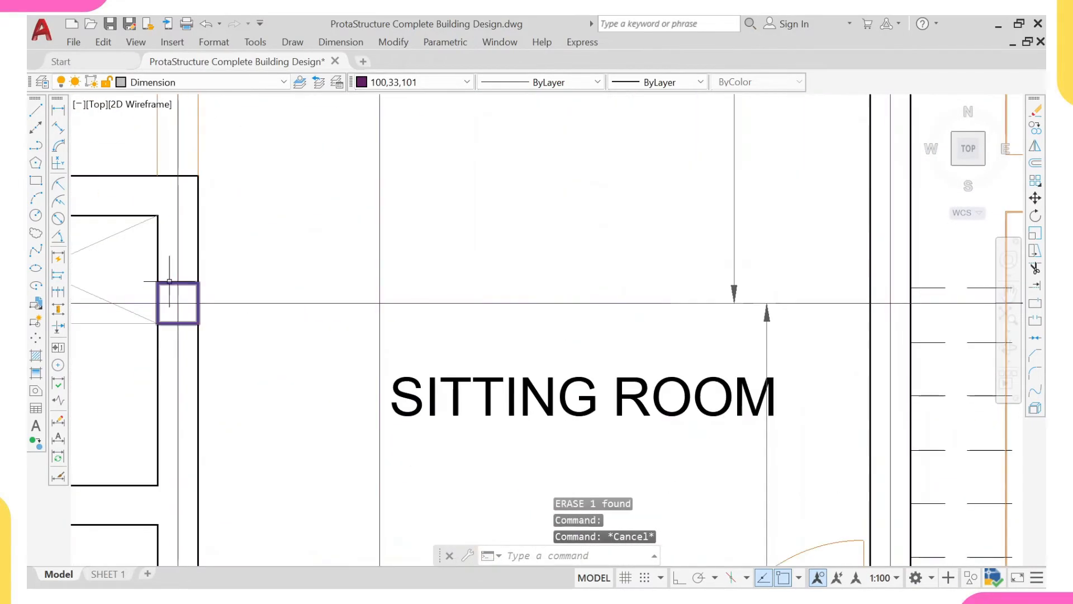
left_click(168, 280)
left_click(172, 295)
type("co")
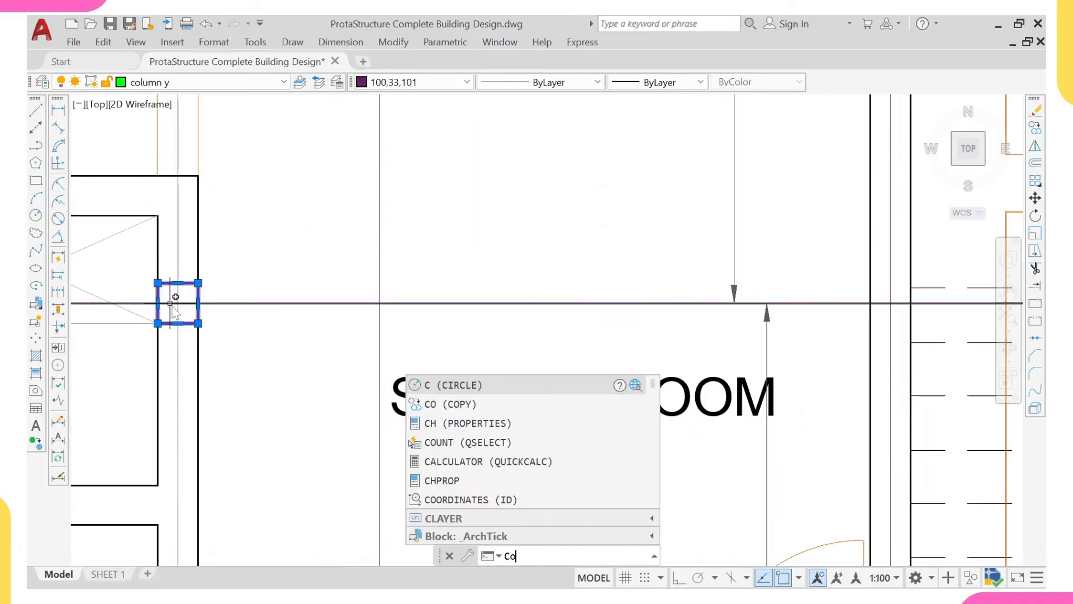
key("Return")
scroll(179, 304, "up", 2)
left_click(179, 295)
scroll(184, 297, "down", 4)
scroll(409, 292, "down", 2)
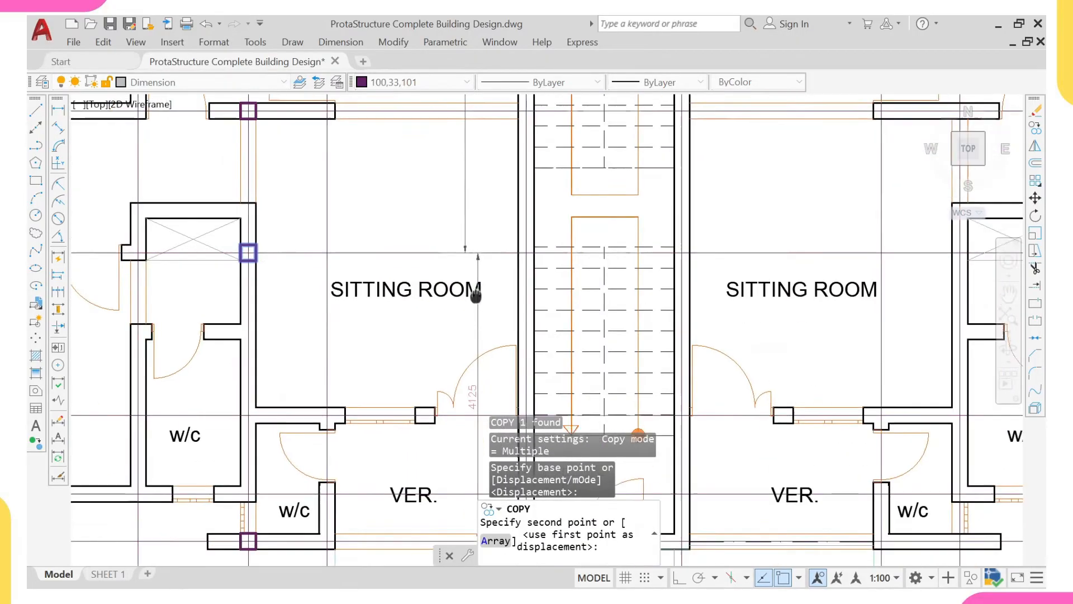
scroll(475, 257, "up", 4)
left_click(484, 350)
scroll(480, 321, "down", 4)
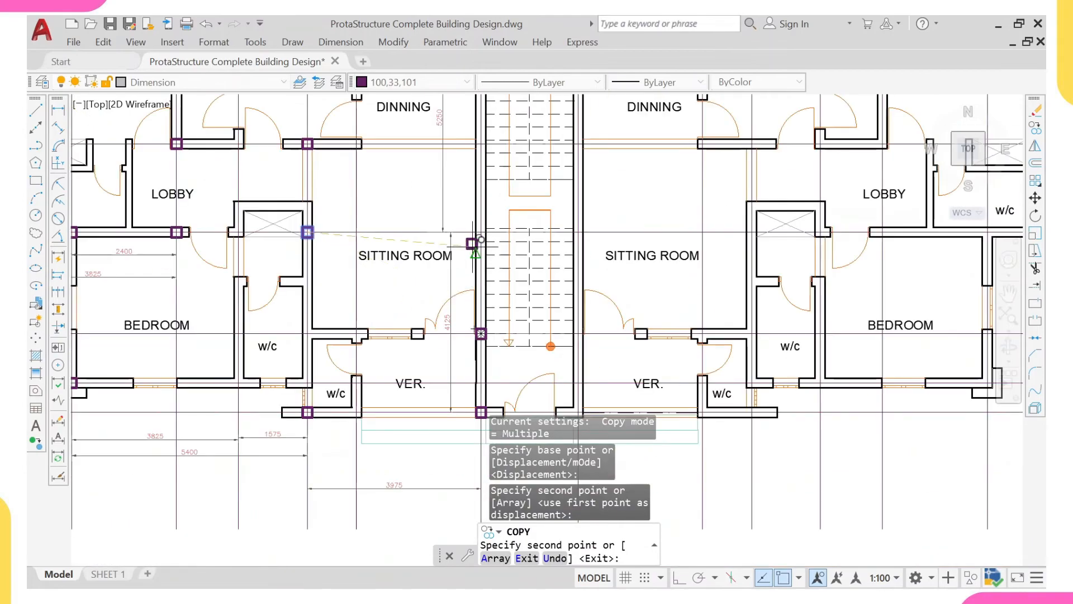
- Place another copy of the column on the left staircase wall at the gridline between dining room and sitting room
middle_click_drag(482, 168, 494, 299)
scroll(494, 287, "up", 2)
scroll(490, 273, "up", 2)
left_click(489, 263)
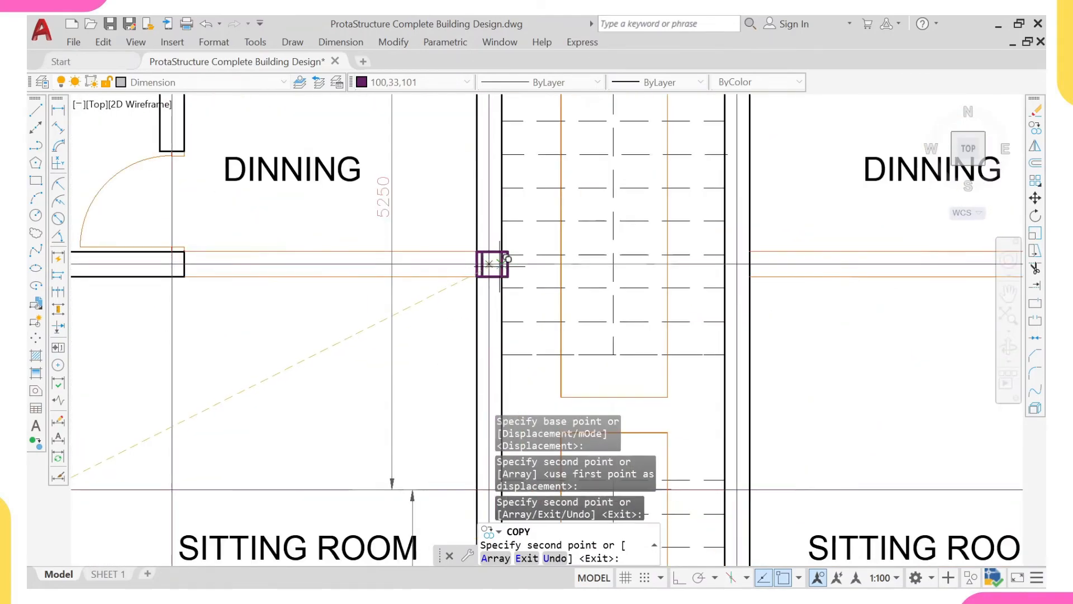
scroll(481, 263, "down", 5)
key("Escape")
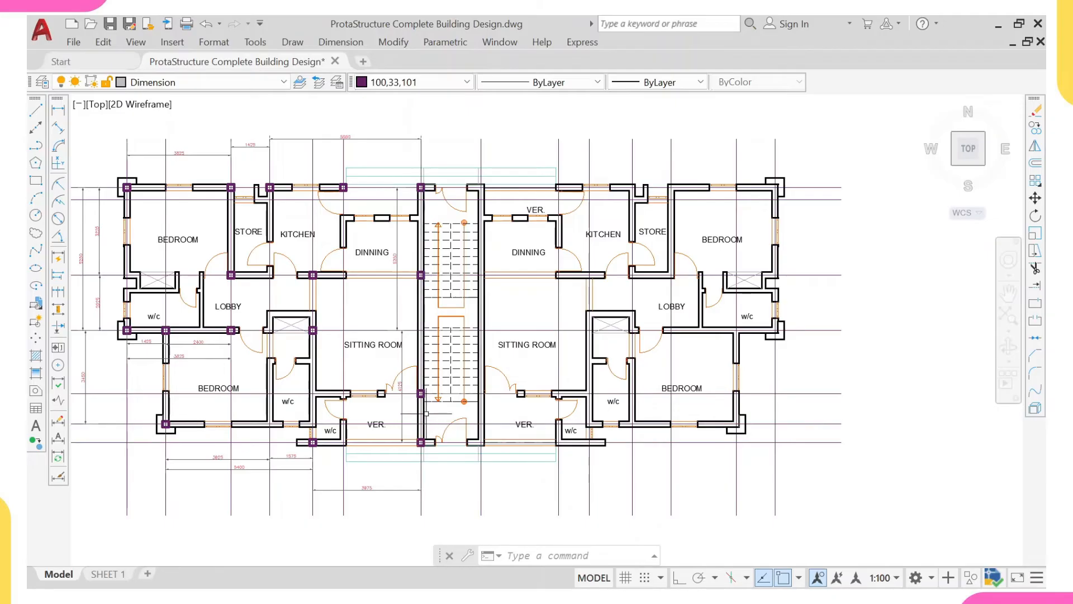
- Undo the column copies and the erasure of the middle column on the left staircase wall
scroll(412, 313, "up", 2)
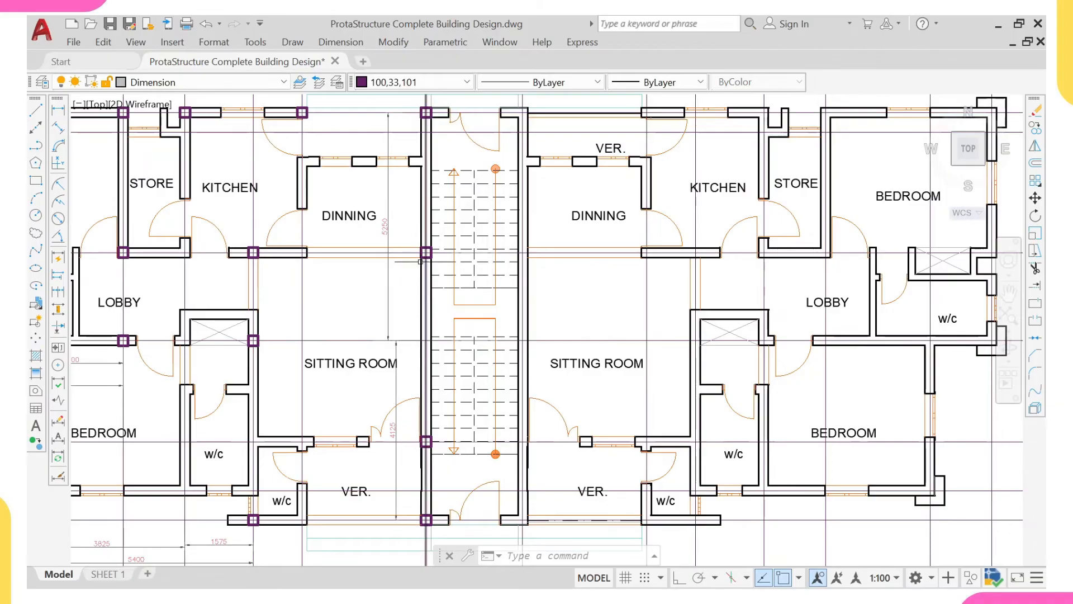
key("ctrl+z")
key("ctrl+z")
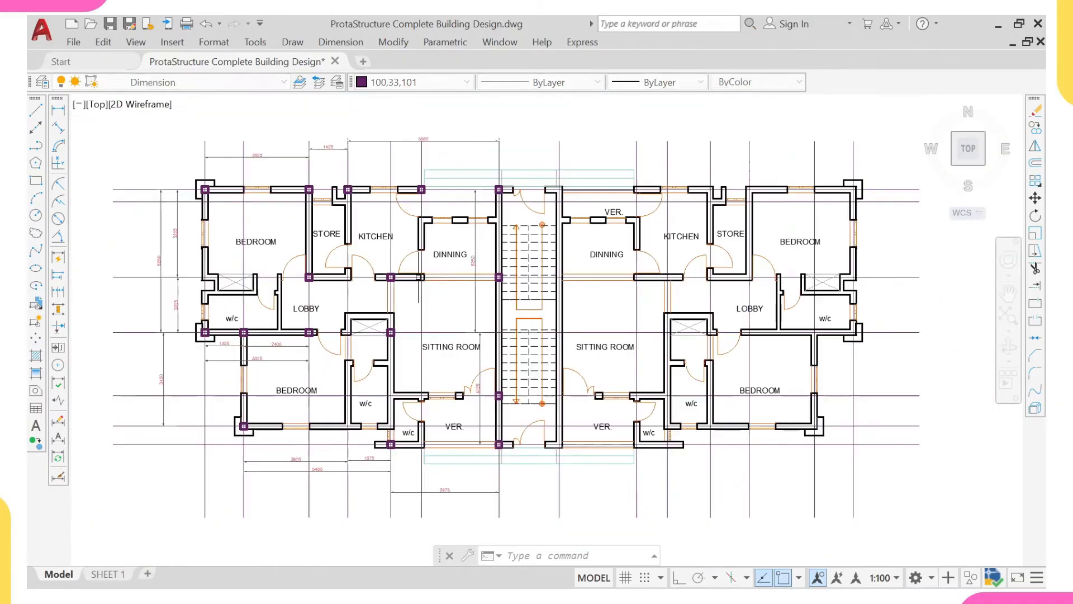
key("ctrl+z")
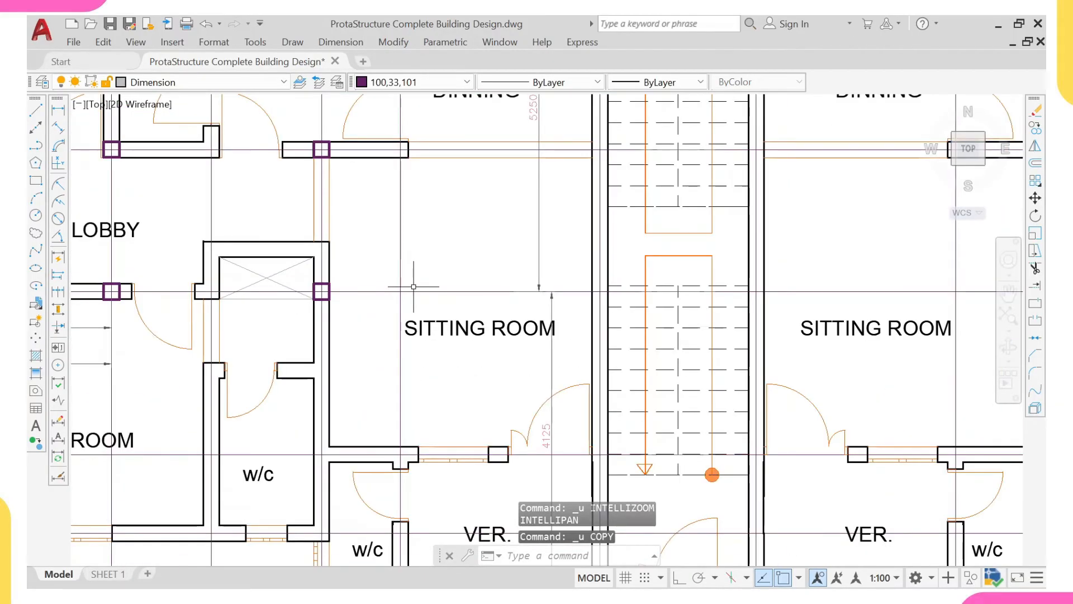
key("ctrl+z")
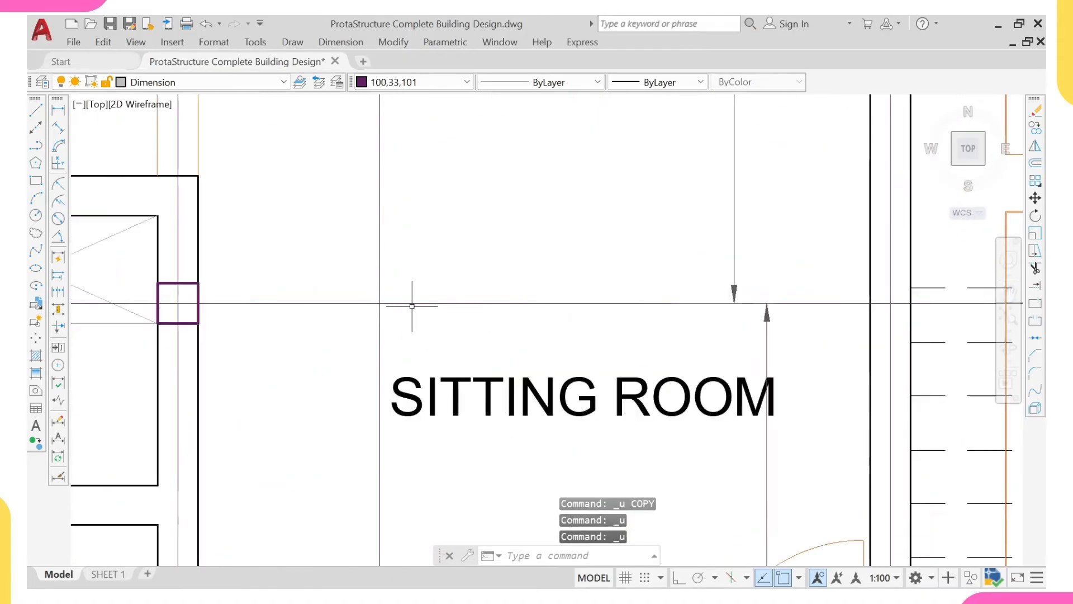
key("ctrl+z")
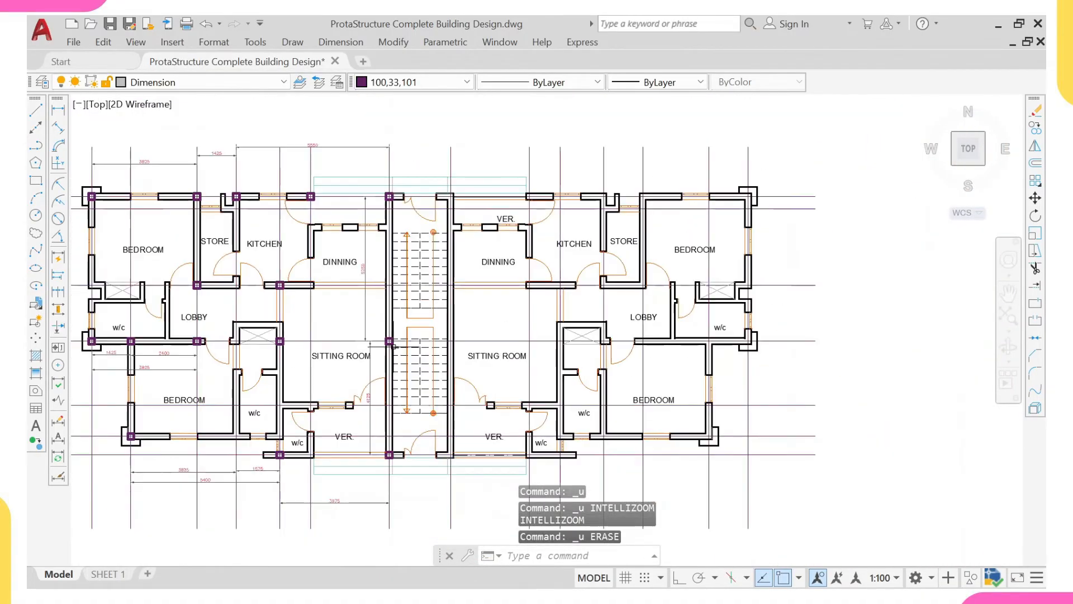
- Select one vertical dimension beside the upper-left bedroom, extend the selection to all similar dimensions and erase them
scroll(379, 319, "up", 2)
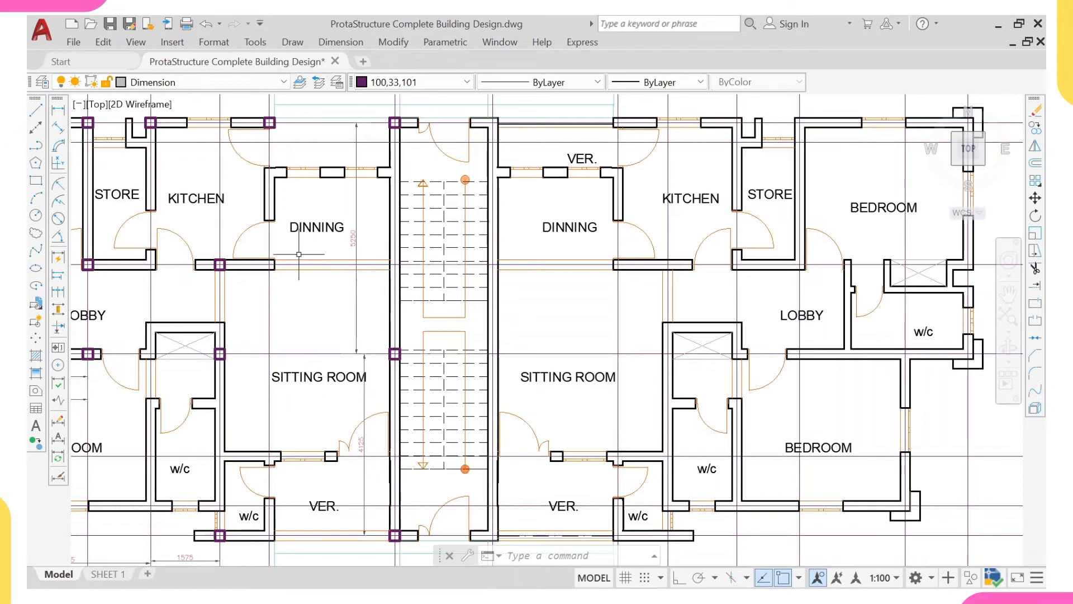
scroll(313, 313, "down", 5)
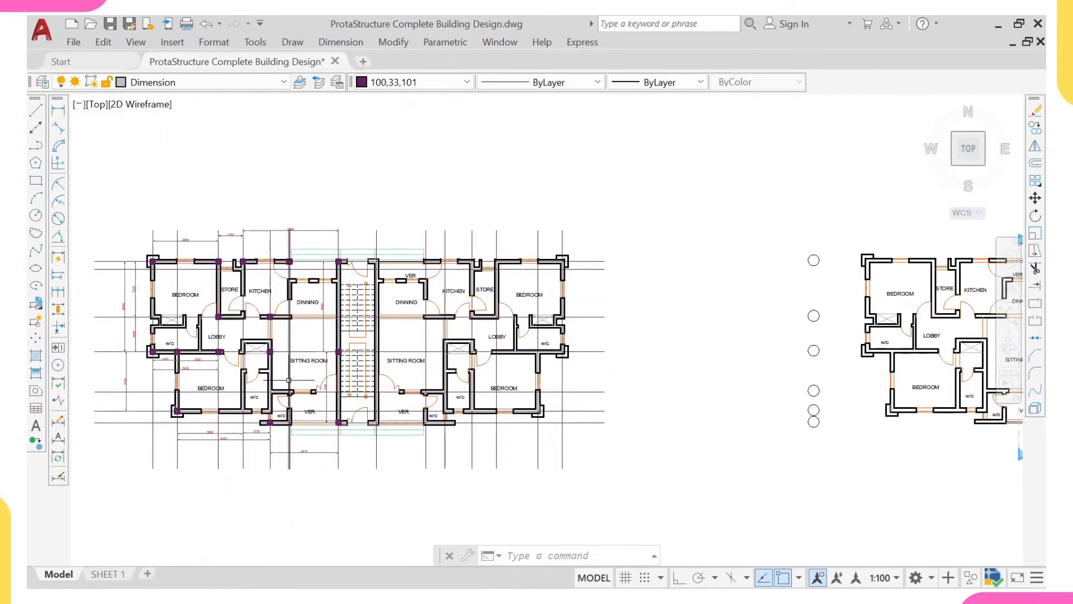
middle_click_drag(332, 278, 367, 336)
scroll(329, 328, "up", 2)
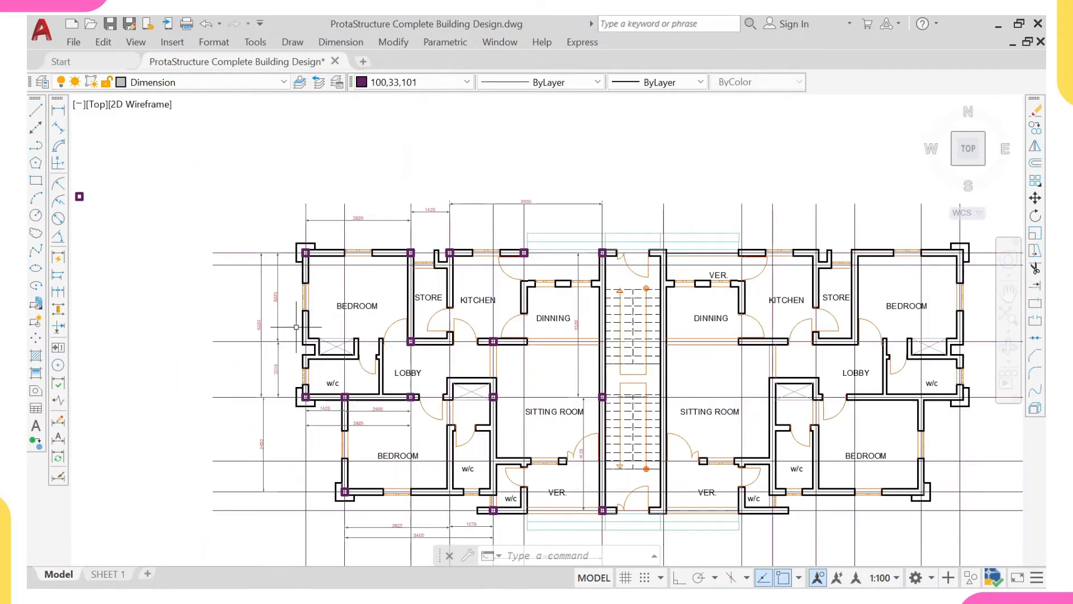
middle_click_drag(272, 324, 304, 348)
scroll(304, 349, "up", 2)
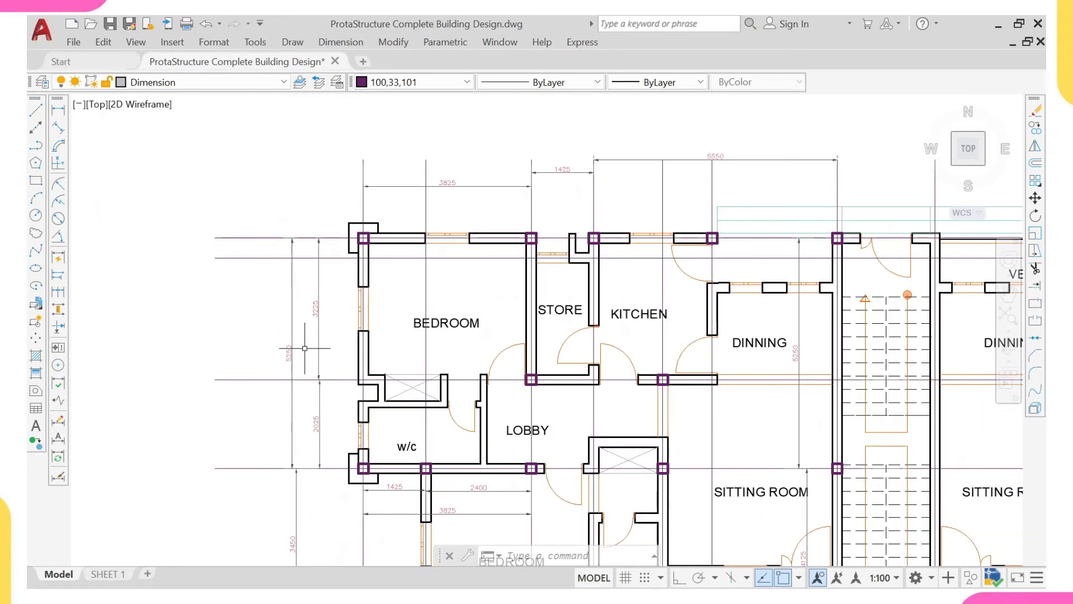
left_click(304, 338)
left_click(239, 311)
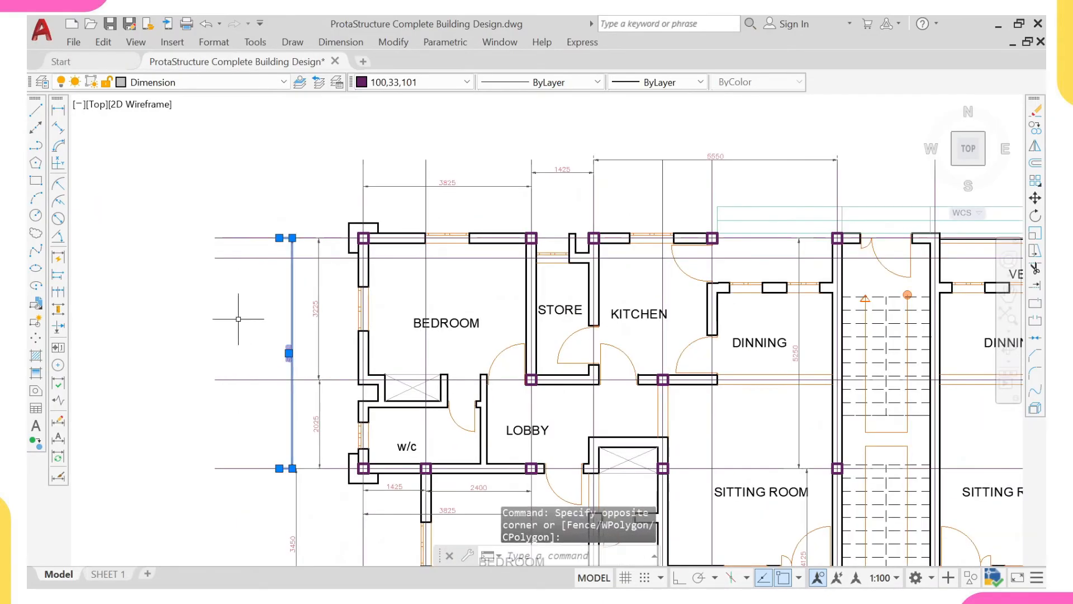
right_click(239, 311)
left_click(288, 445)
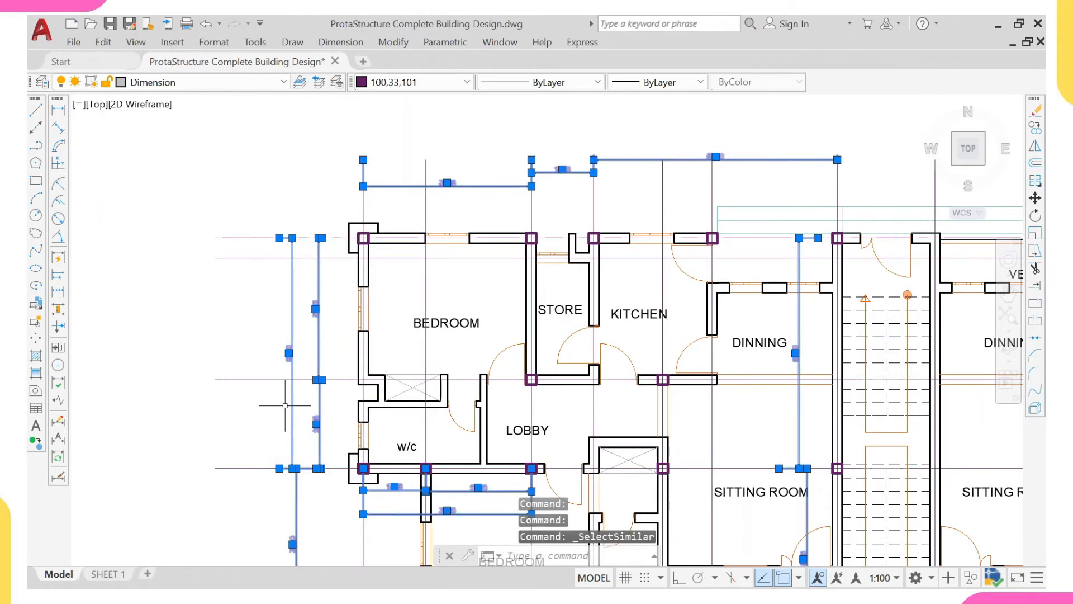
type("e")
key("Return")
- Add a horizontal linear dimension above the upper-left bedroom between the gridlines of its two outer-wall columns
scroll(305, 388, "down", 2)
mouse_move(352, 362)
middle_mouse_down()
mouse_move(332, 335)
mouse_move(358, 331)
mouse_move(357, 357)
mouse_move(333, 379)
middle_mouse_up()
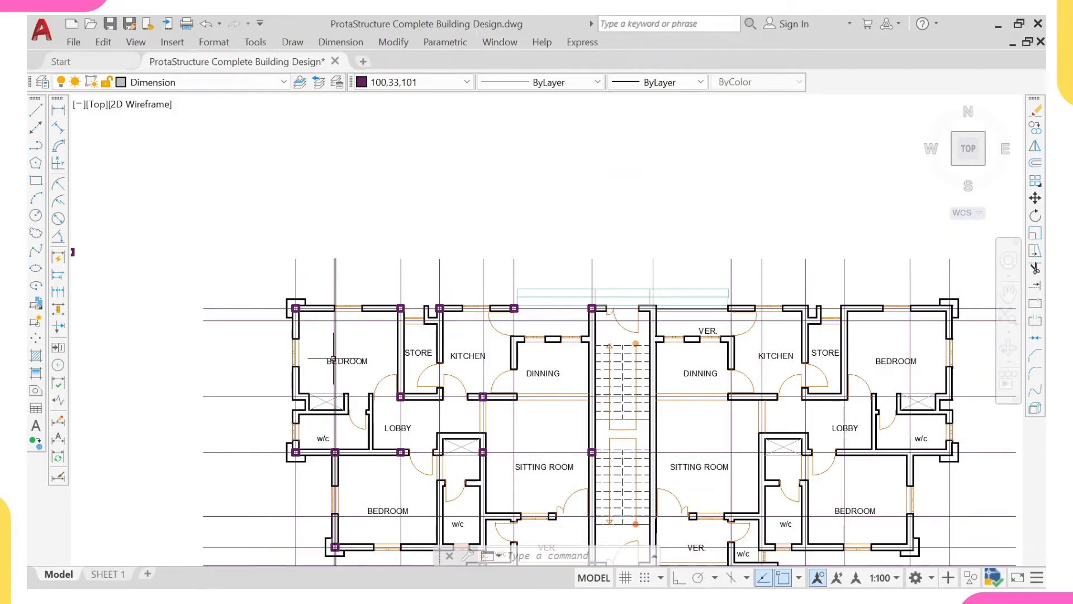
middle_click_drag(329, 349, 317, 310)
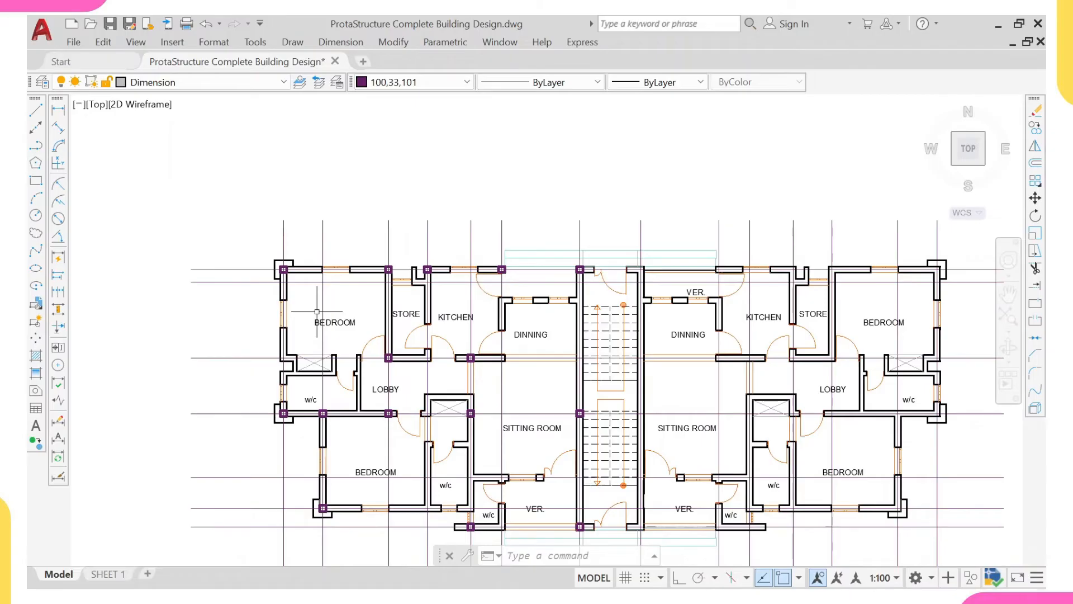
middle_click_drag(317, 311, 294, 306)
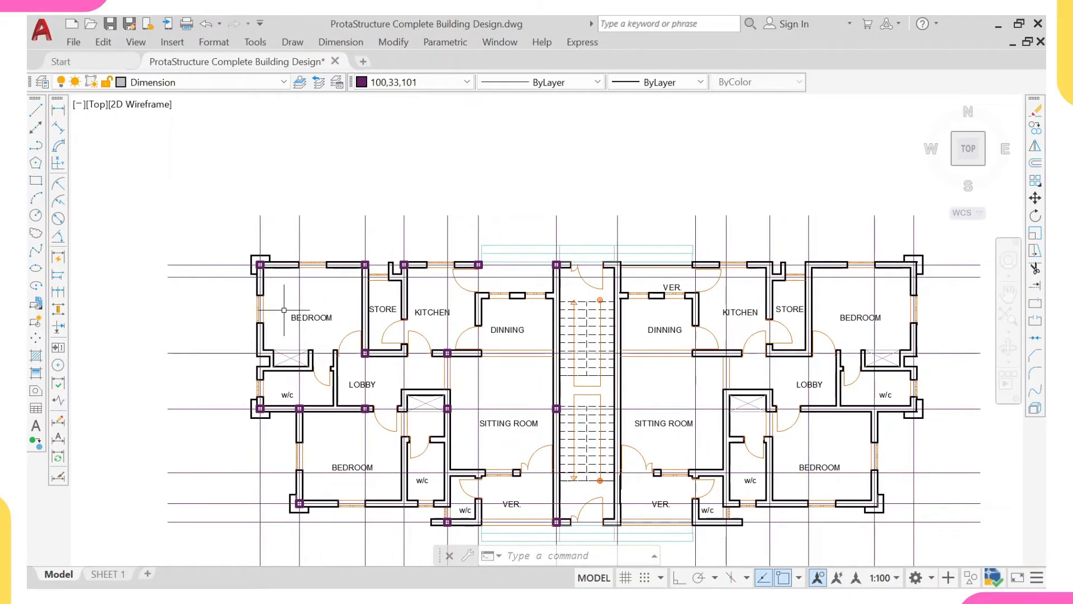
scroll(280, 309, "up", 3)
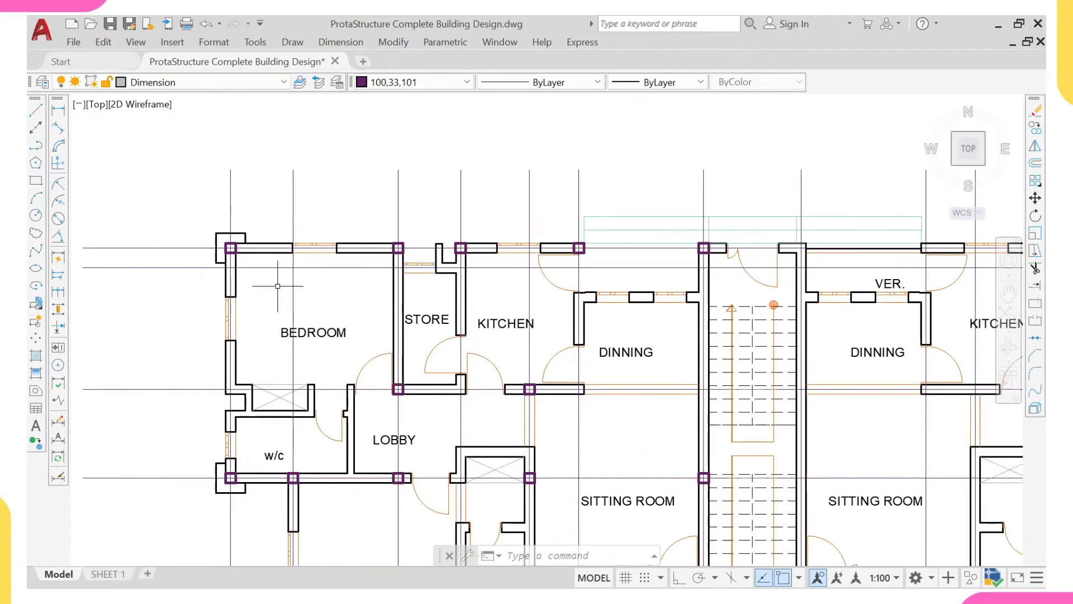
left_click(61, 110)
scroll(250, 171, "up", 2)
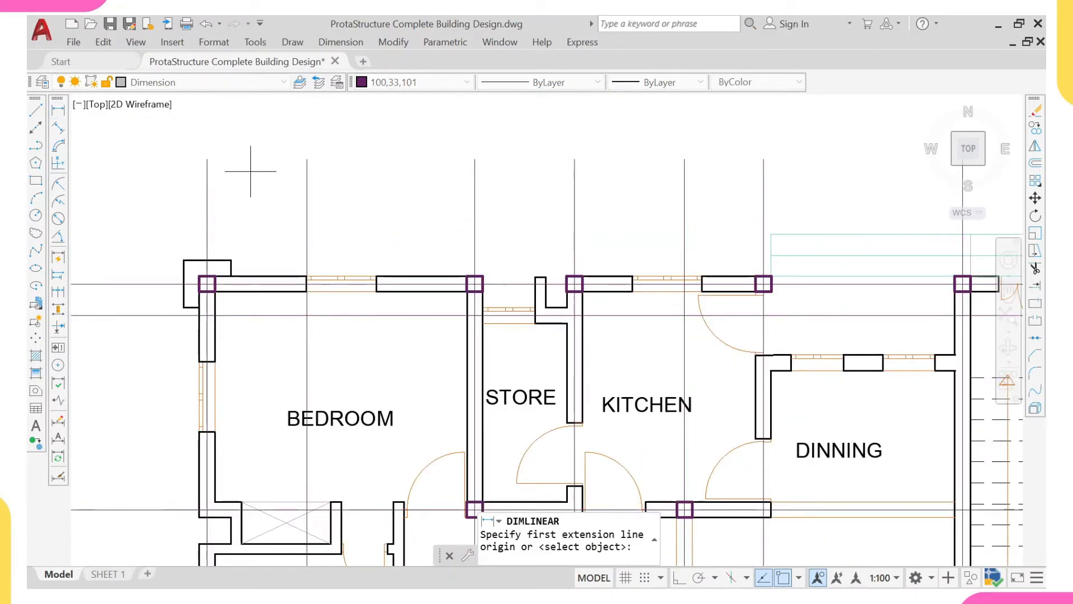
left_click(207, 158)
left_click(474, 158)
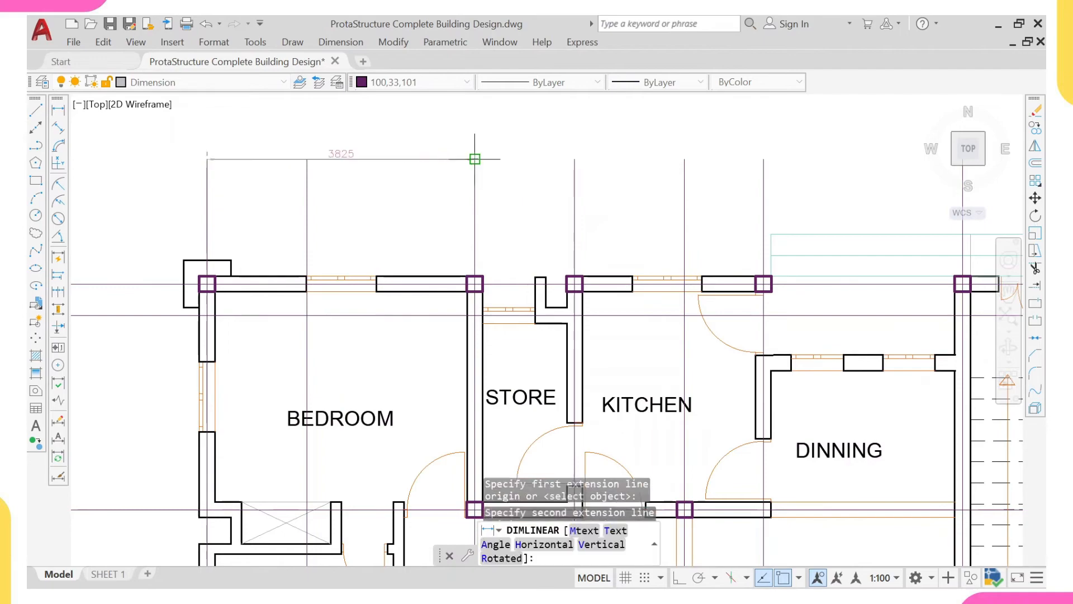
left_click(335, 147)
- Add a vertical linear dimension beside the upper-left bedroom, from its outer-wall gridline to the gridline along the w/c's lower wall
right_click(351, 120)
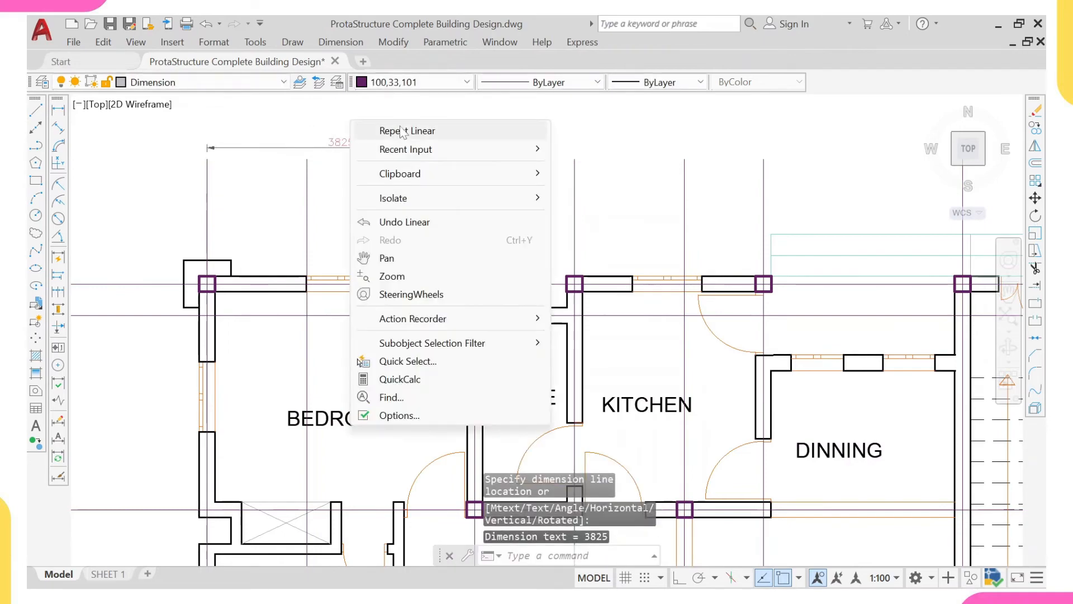
left_click(401, 131)
mouse_move(165, 271)
middle_mouse_down()
mouse_move(199, 247)
mouse_move(419, 181)
middle_mouse_up()
left_click(359, 194)
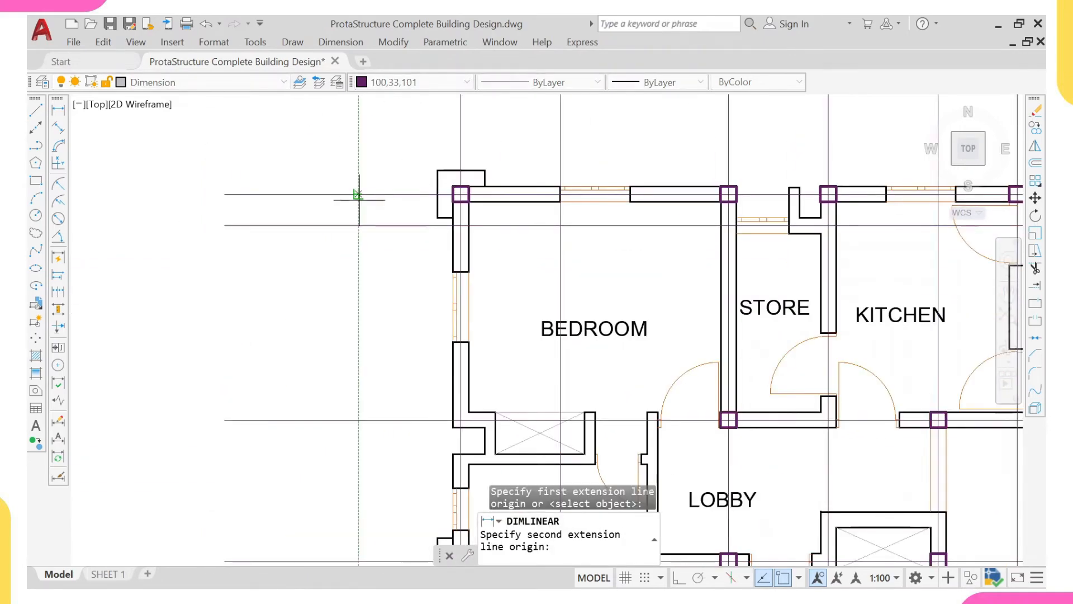
middle_click_drag(351, 373, 357, 297)
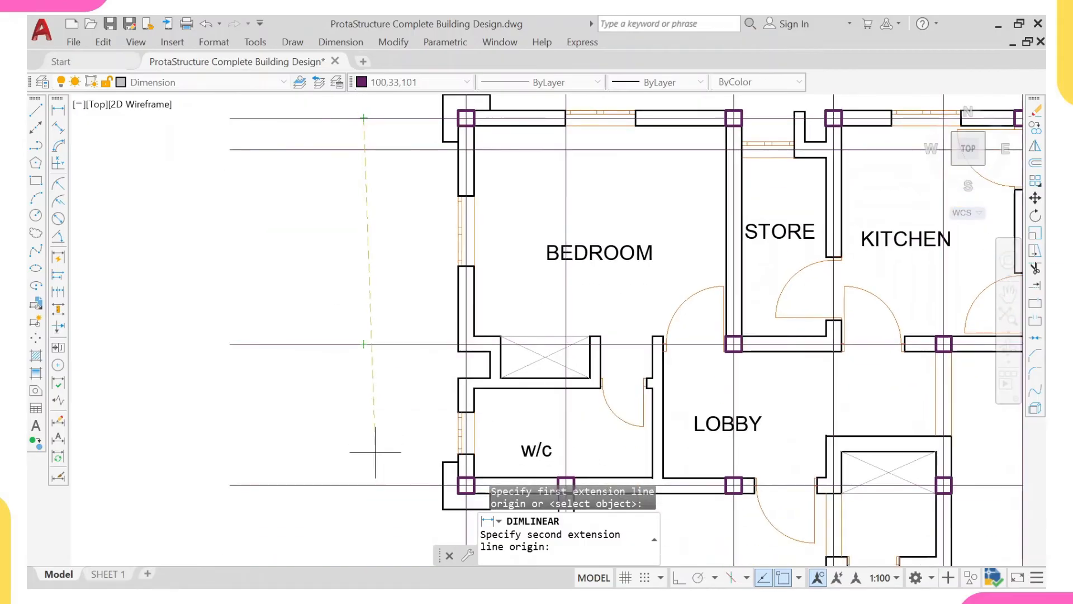
left_click(364, 485)
left_click(345, 304)
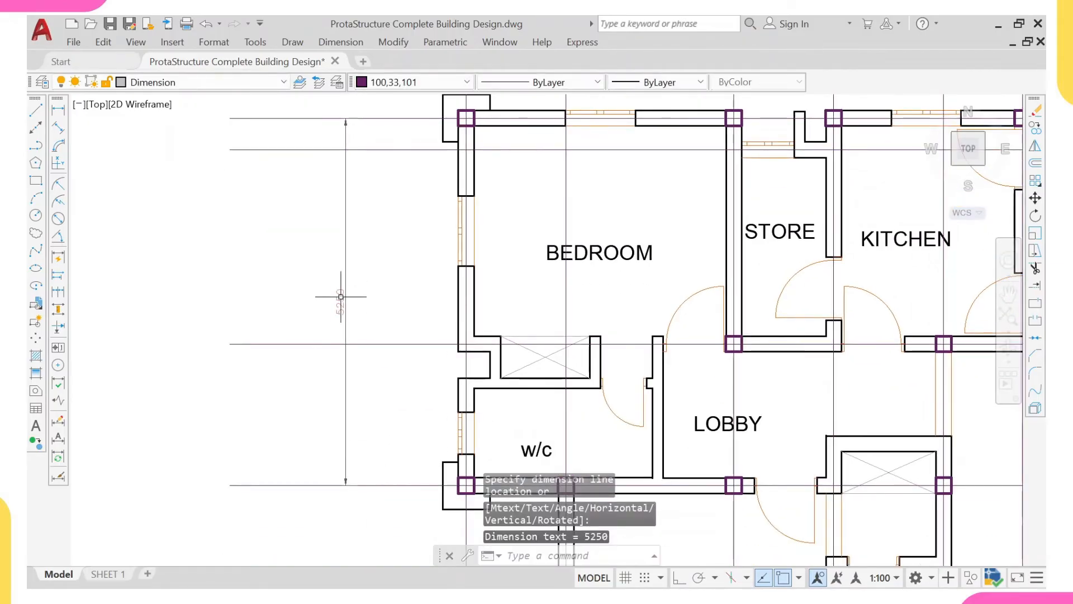
- Examine the upper-left bedroom and w/c's outer wall between its two corner columns, against the dimensioned spans and the surrounding column layout
scroll(341, 298, "down", 4)
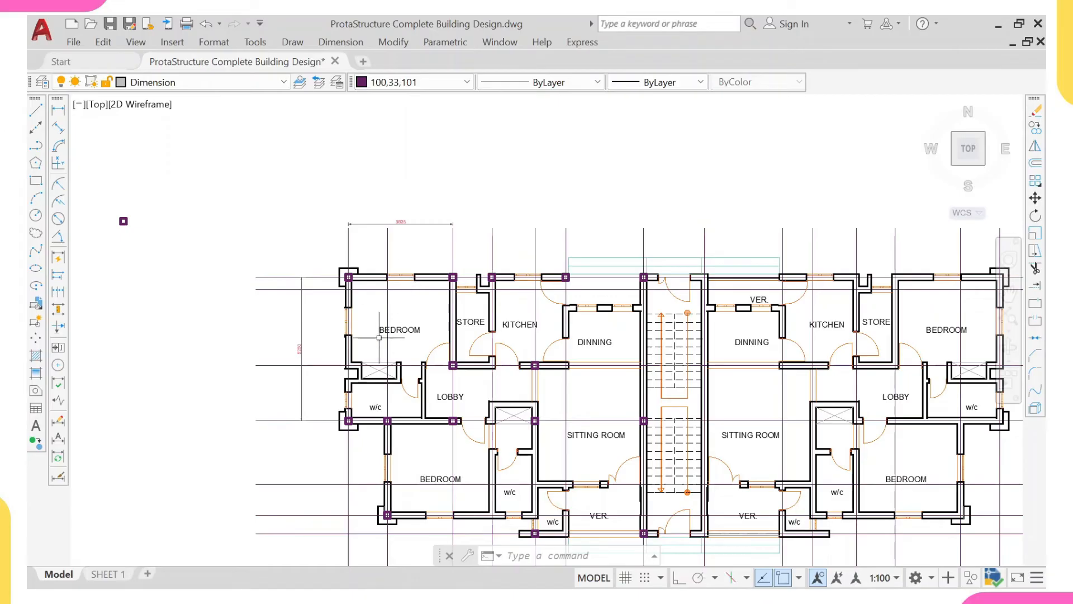
scroll(372, 337, "up", 5)
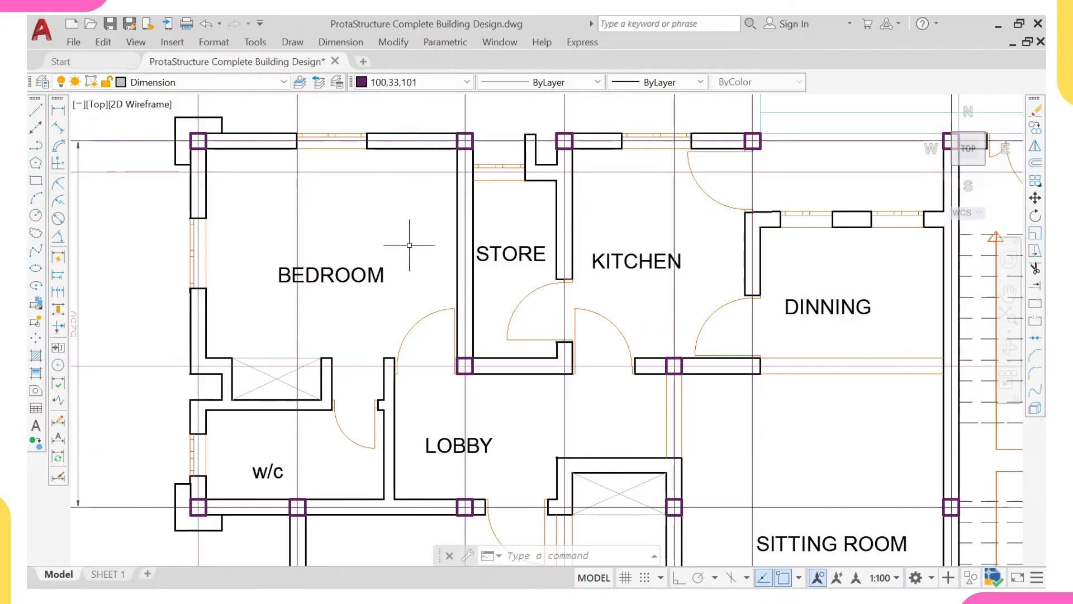
scroll(338, 353, "down", 2)
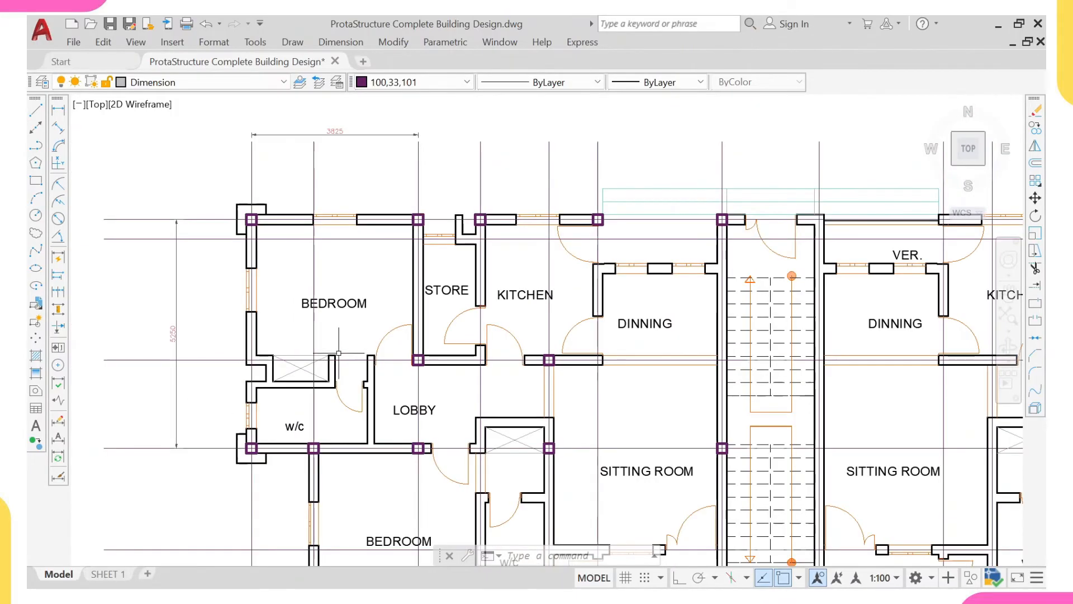
middle_click_drag(332, 334, 366, 336)
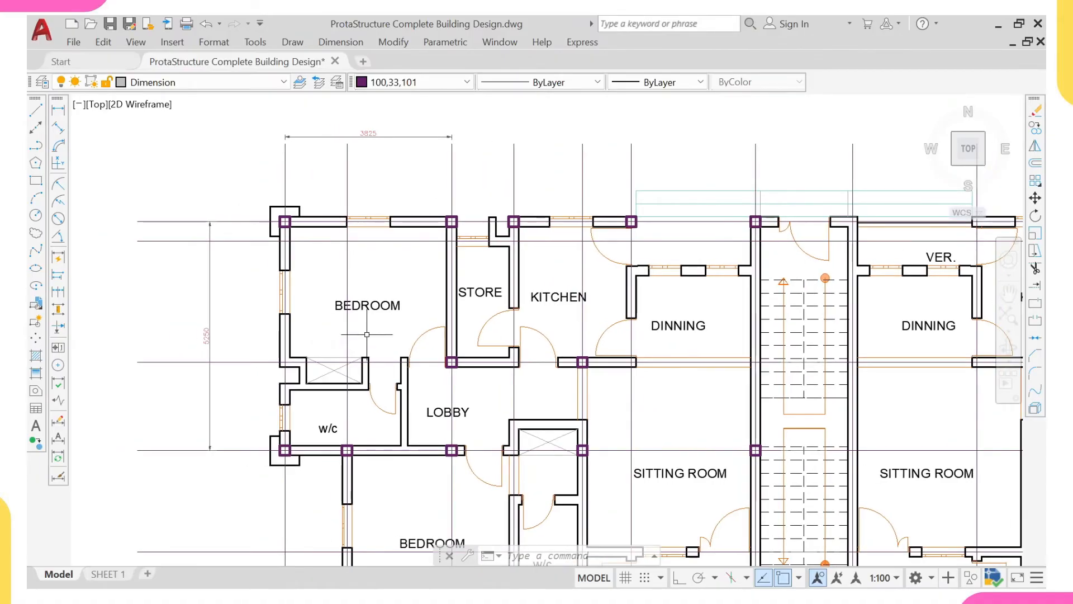
scroll(367, 334, "down", 3)
scroll(352, 338, "up", 3)
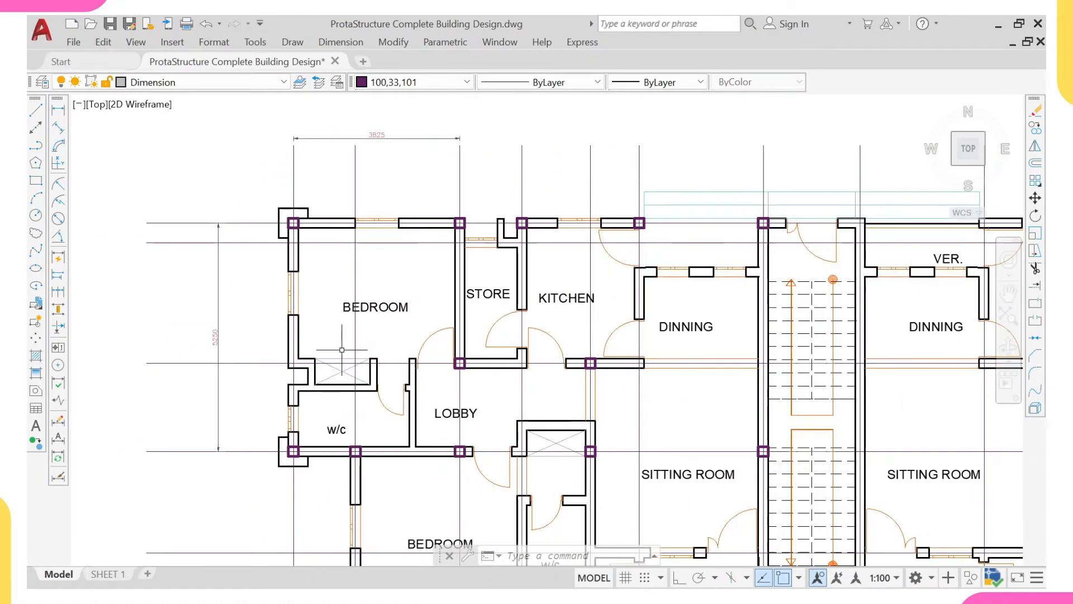
scroll(315, 362, "up", 2)
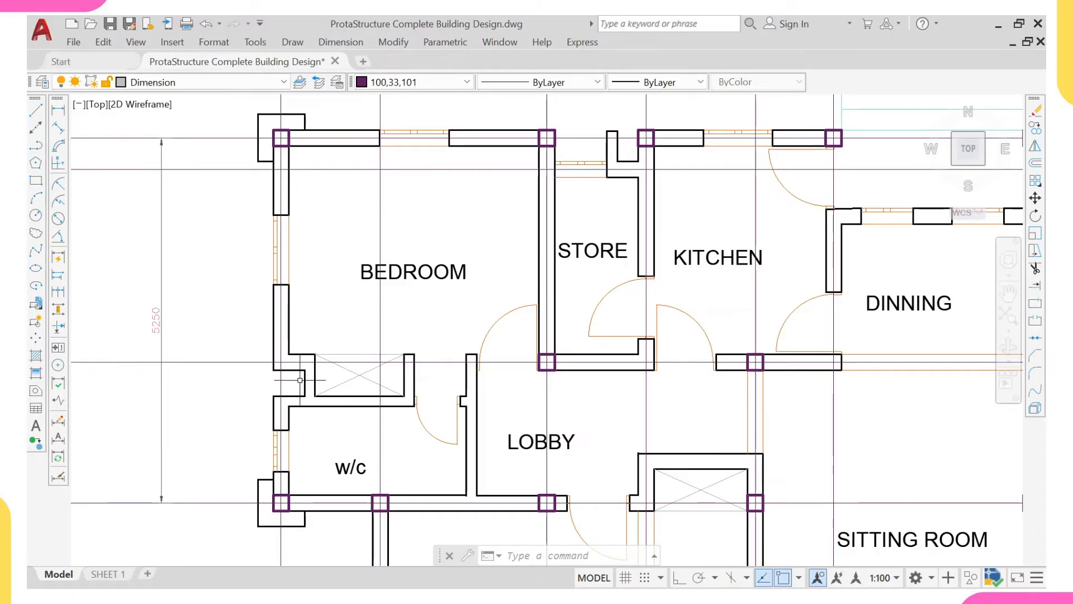
- Erase the upper-left bedroom's and w/c's windows, doors, wardrobe, partition walls and room labels, leaving the outer wall ends by the corner columns
left_click(243, 194)
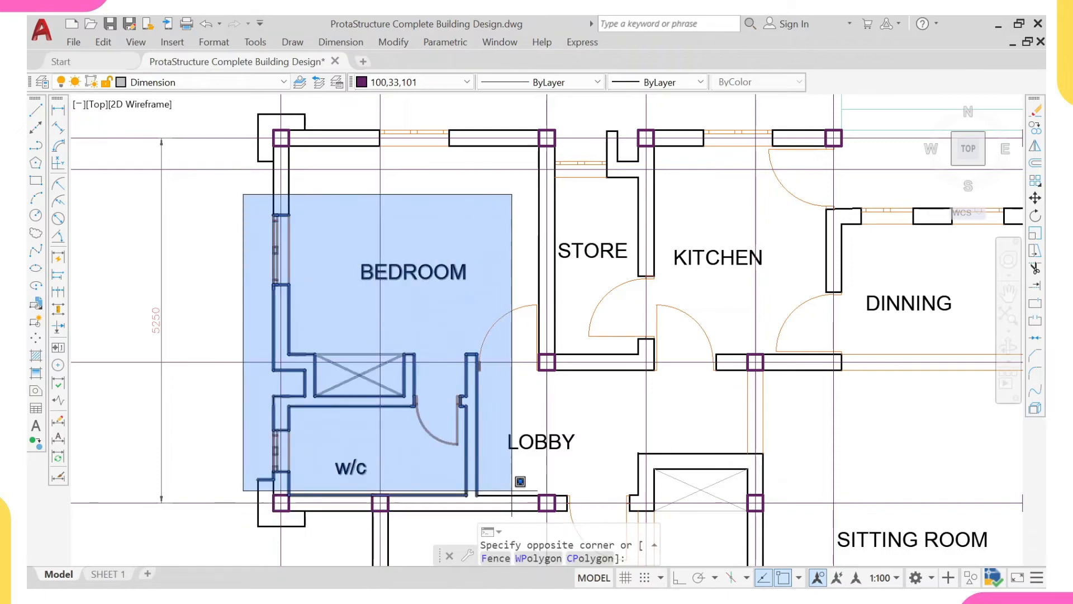
left_click(513, 478)
left_click(508, 338)
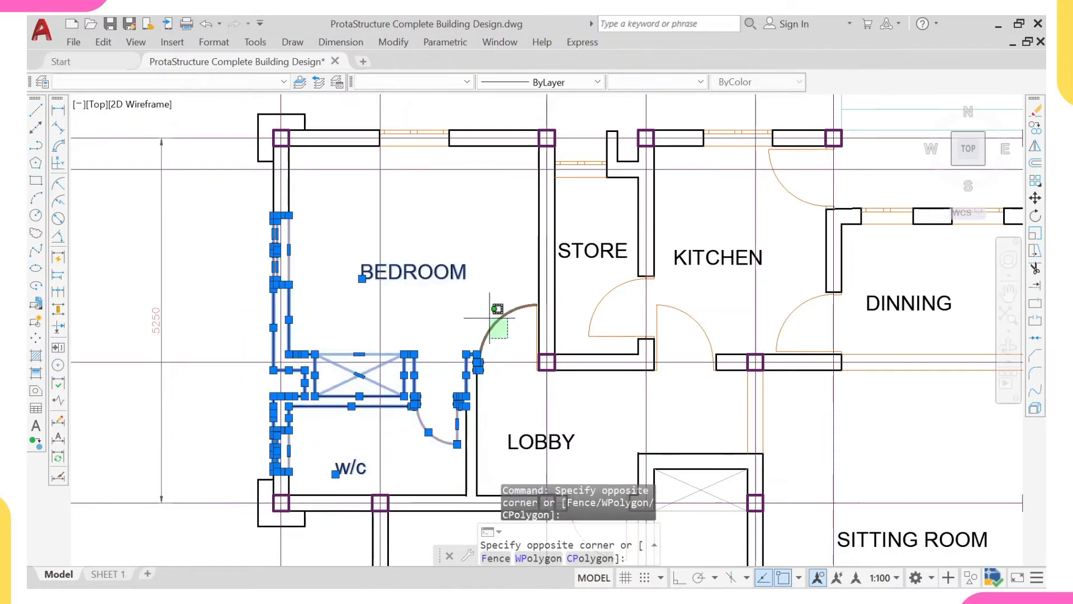
left_click(488, 315)
scroll(526, 312, "up", 2)
left_click(515, 288)
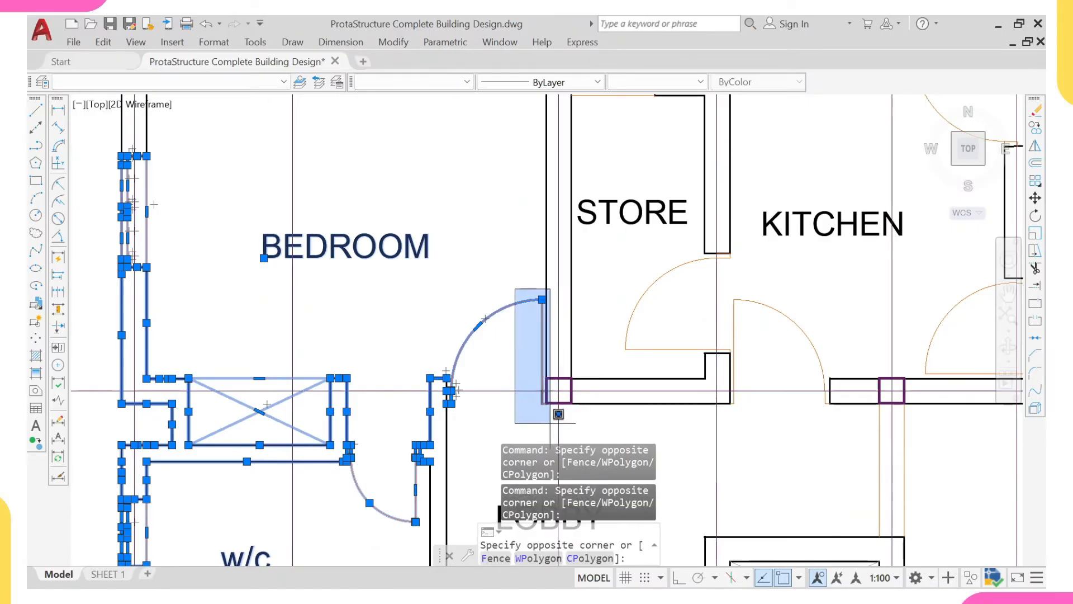
left_click(545, 419)
scroll(495, 282, "down", 4)
scroll(458, 366, "up", 2)
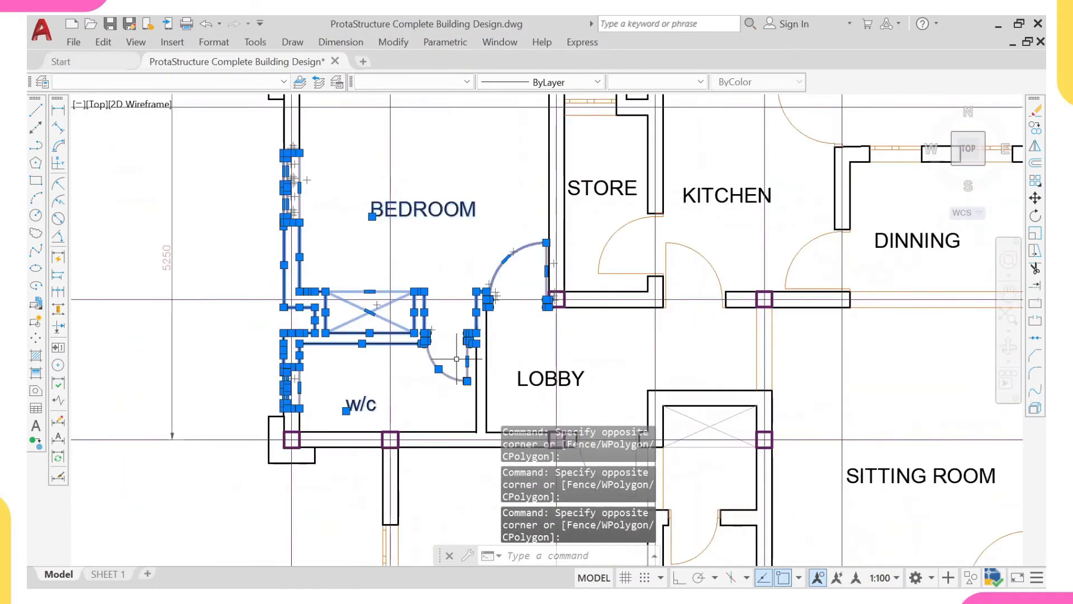
left_click(444, 268)
middle_click_drag(503, 414, 461, 369)
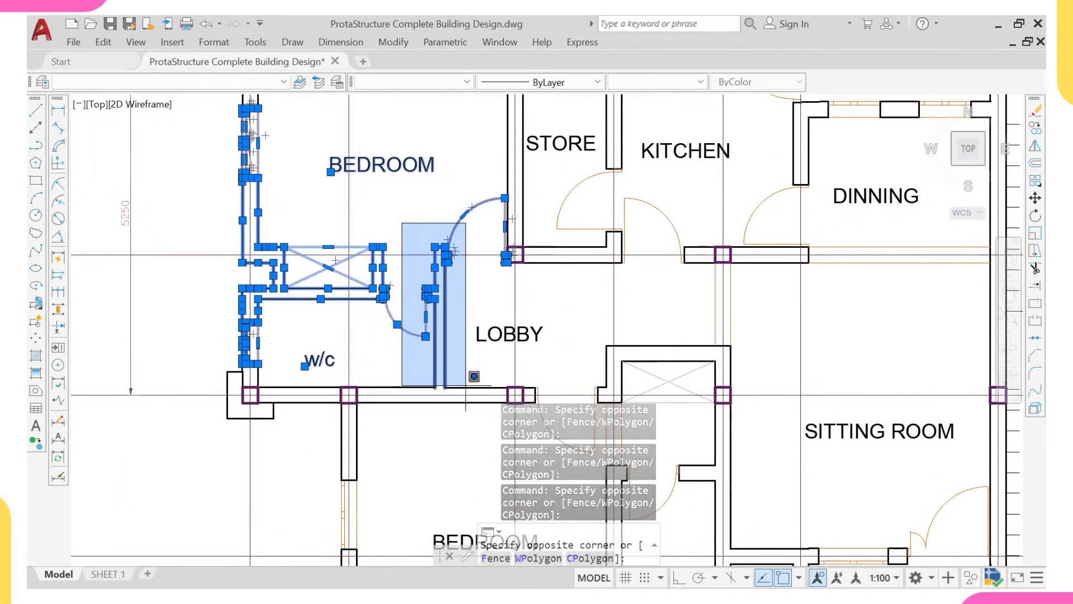
left_click(468, 395)
scroll(468, 395, "down", 3)
scroll(335, 243, "up", 3)
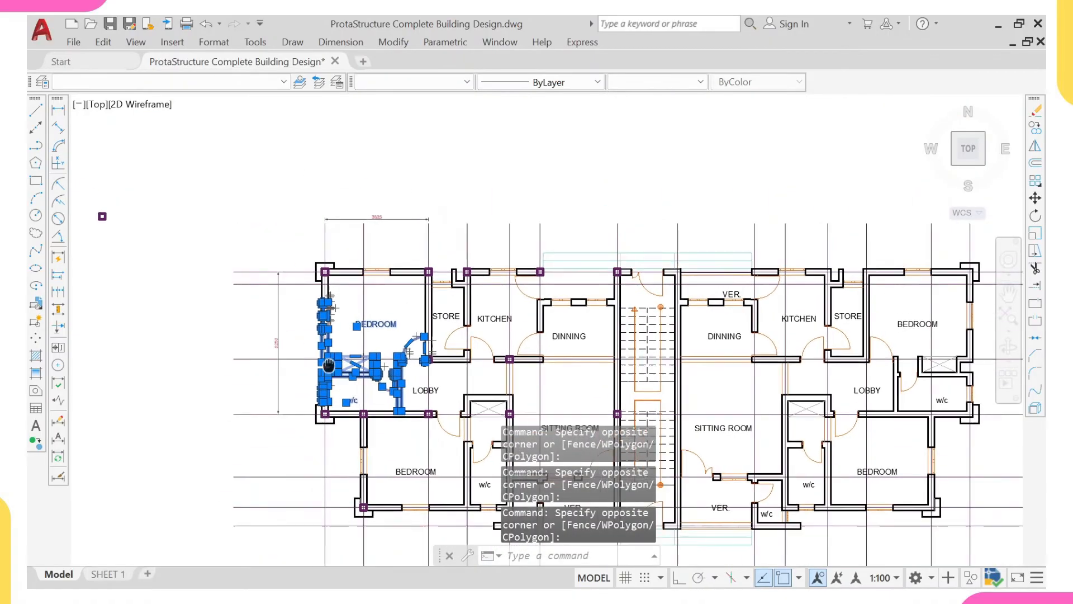
left_click(329, 210)
left_click(522, 312)
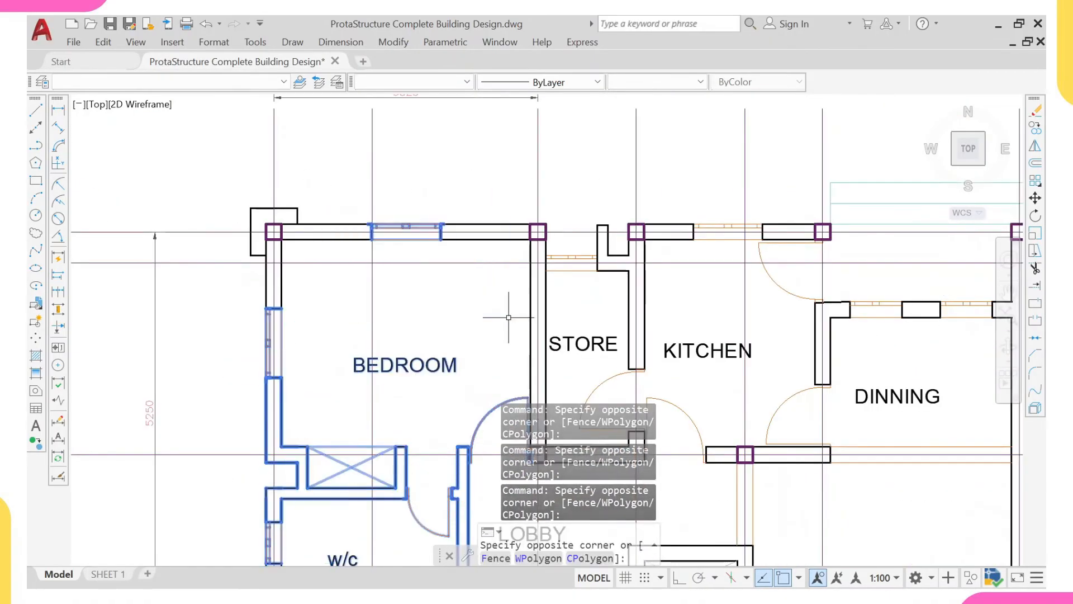
type("e")
key("Return")
scroll(438, 390, "down", 2)
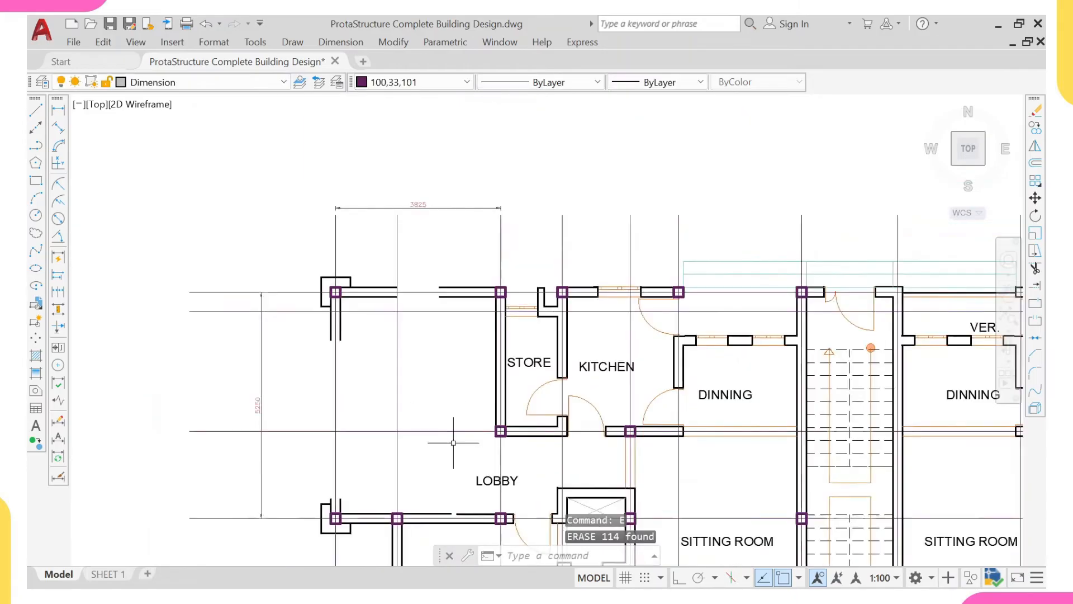
- Extend both lines of the upper-left room's top wall across the removed window's gap to join the stub at the corner column
middle_click_drag(493, 435, 463, 371)
mouse_move(435, 326)
middle_mouse_down()
mouse_move(484, 417)
mouse_move(579, 500)
middle_mouse_up()
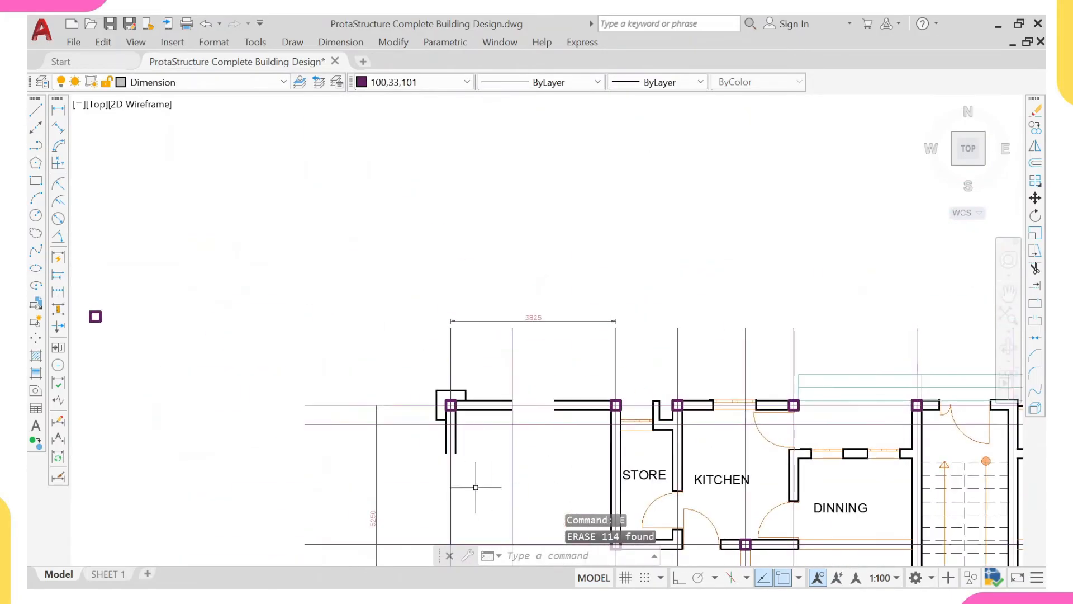
scroll(476, 340, "up", 2)
middle_click_drag(449, 425, 416, 325)
left_click(463, 302)
left_click(417, 338)
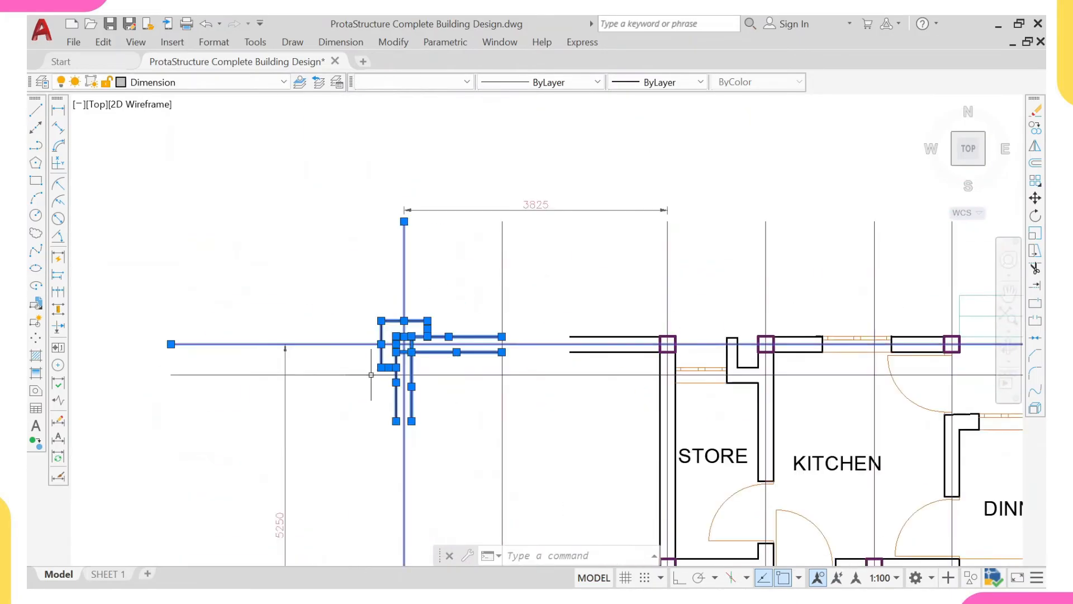
type("ex")
key("Return")
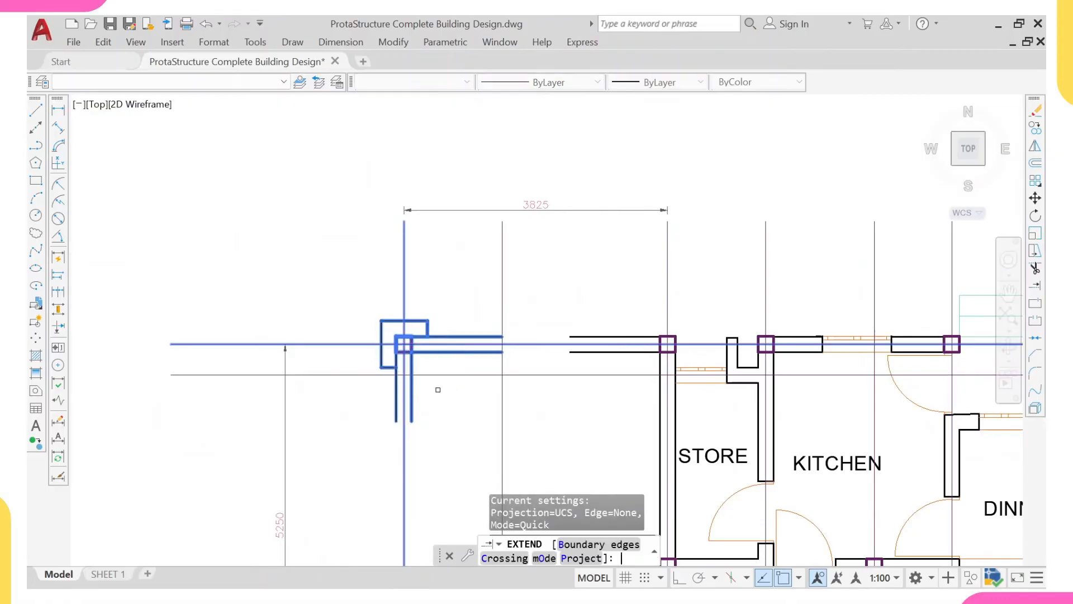
scroll(635, 351, "up", 2)
left_click(596, 352)
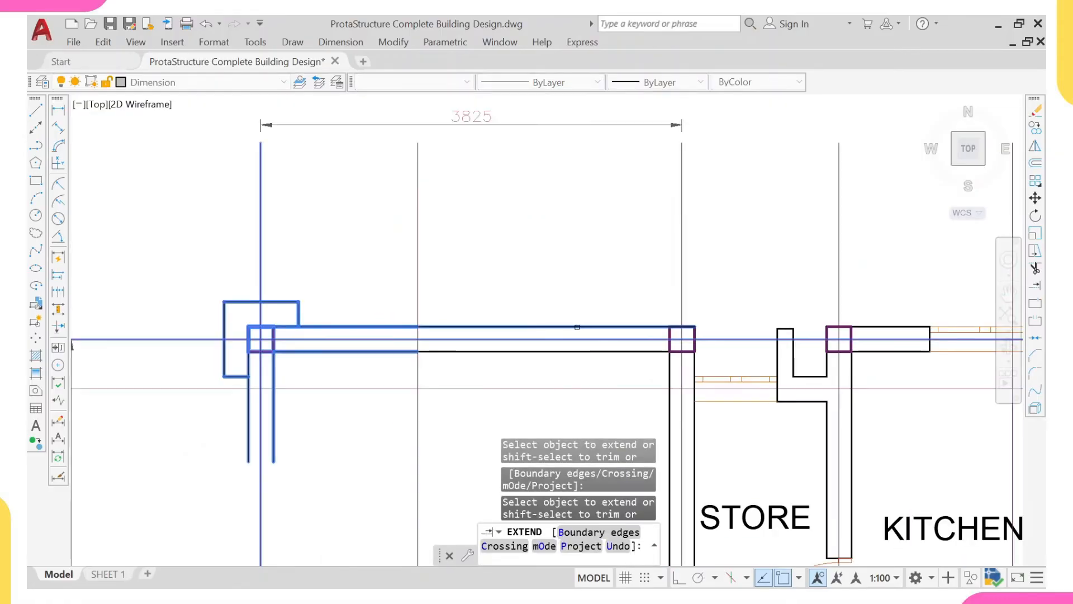
left_click(577, 326)
- Extend both lines of the upper-left room's outer vertical wall across the gap between its two corner columns
scroll(479, 408, "down", 4)
middle_click_drag(453, 467, 413, 240)
scroll(385, 341, "up", 2)
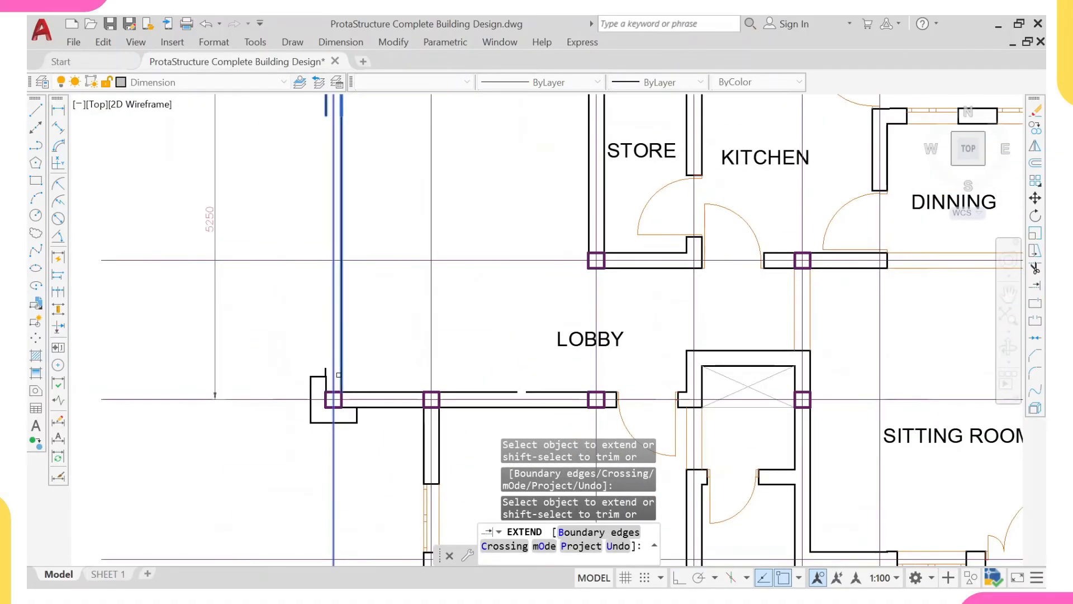
left_click(340, 374)
left_click(326, 383)
left_click(326, 382)
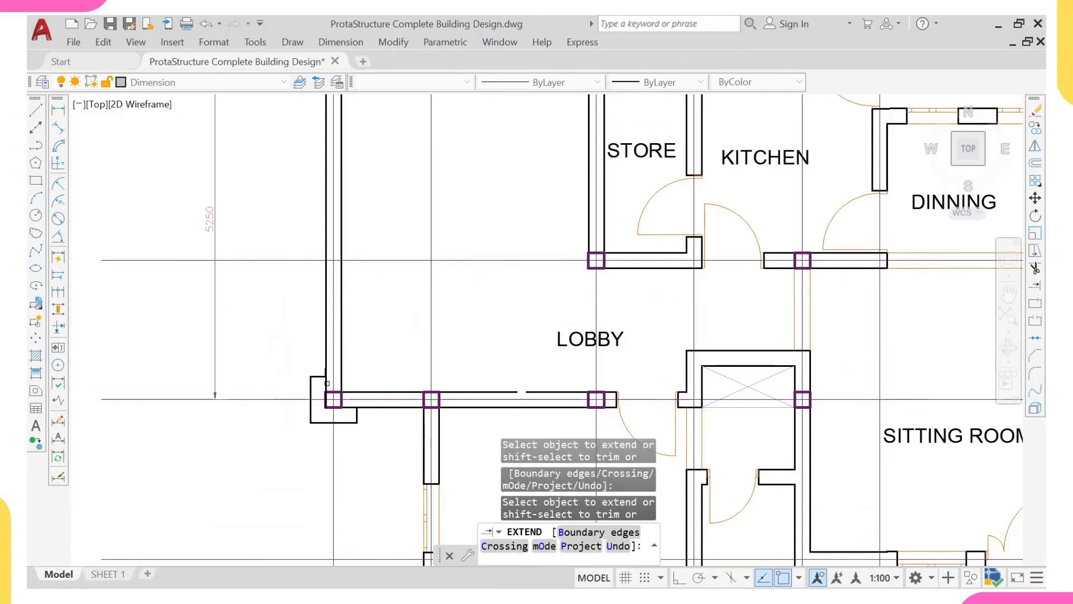
scroll(332, 374, "down", 4)
middle_click_drag(425, 320, 417, 356)
left_click(406, 392)
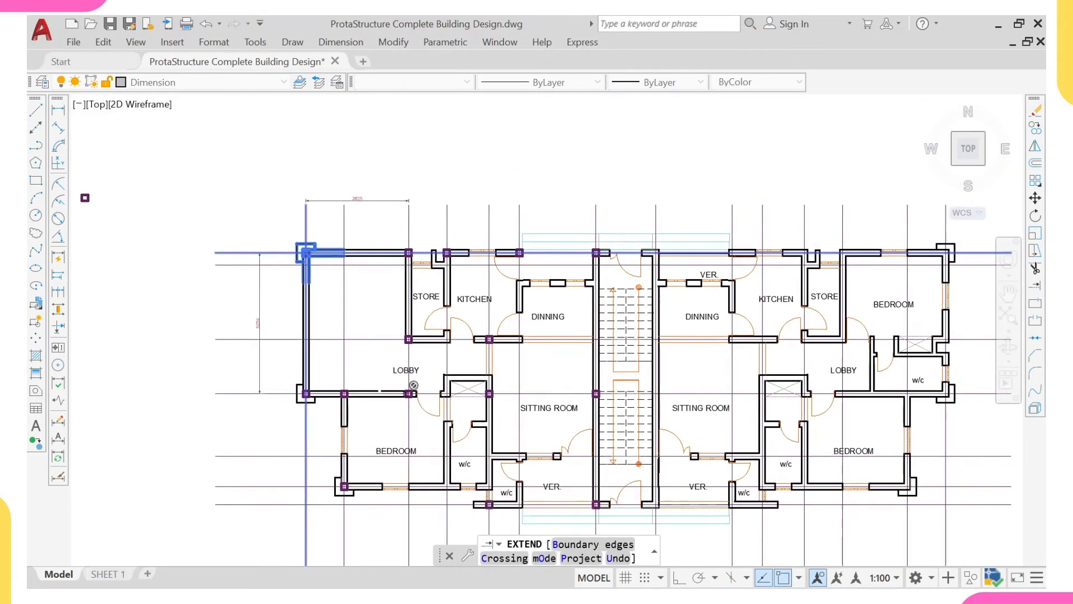
key("Escape")
- Extend both lines of the wall between the upper-left room and the store down to the column directly below on the lower wall
scroll(405, 393, "up", 4)
left_click(426, 374)
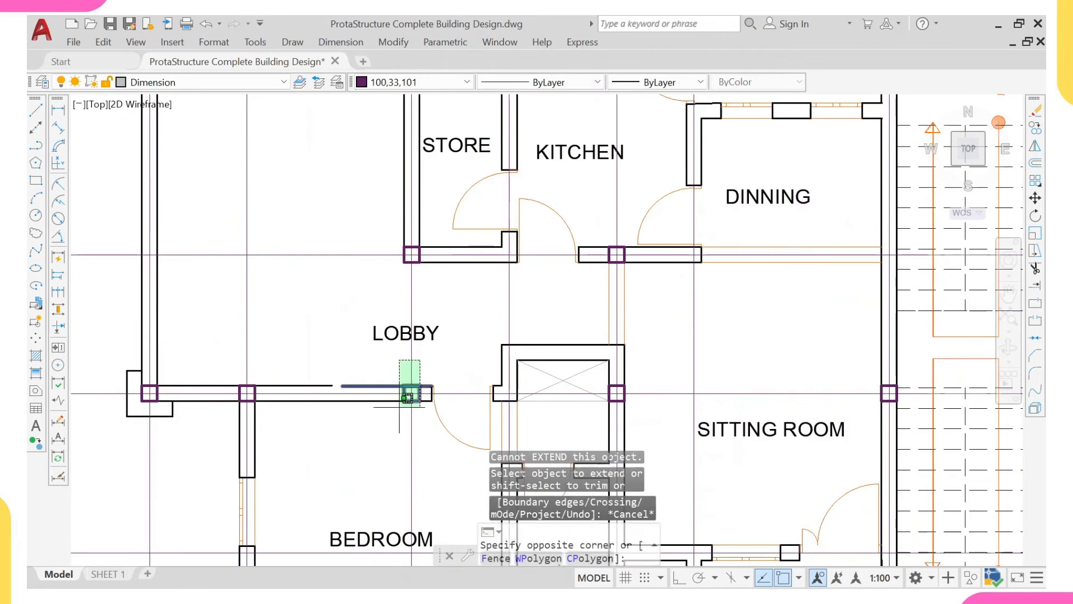
left_click(391, 405)
type("ex")
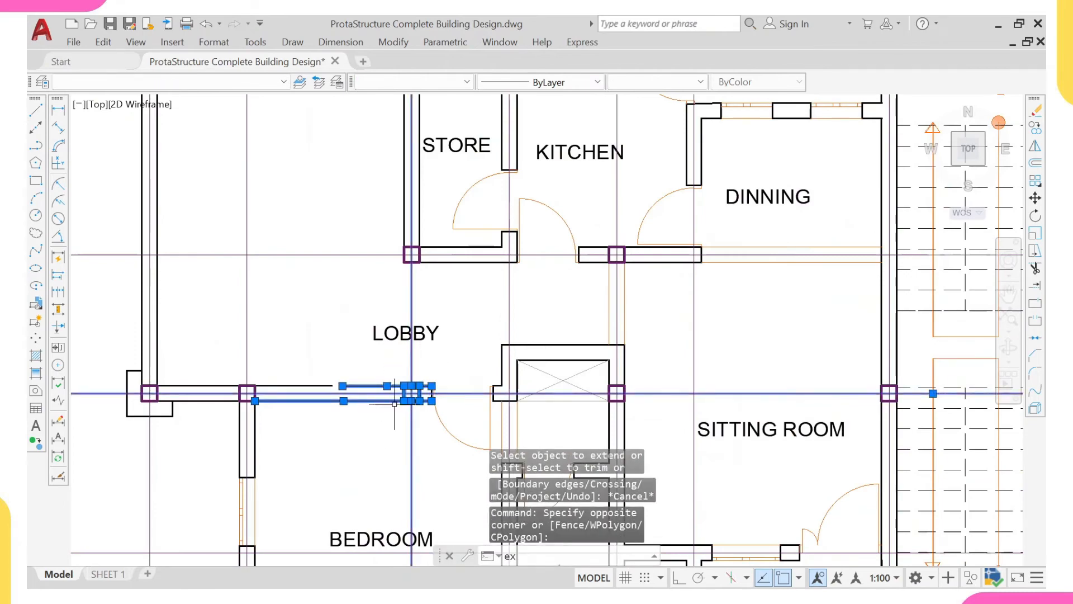
key("Return")
scroll(436, 262, "up", 2)
left_click(427, 248)
left_click(405, 222)
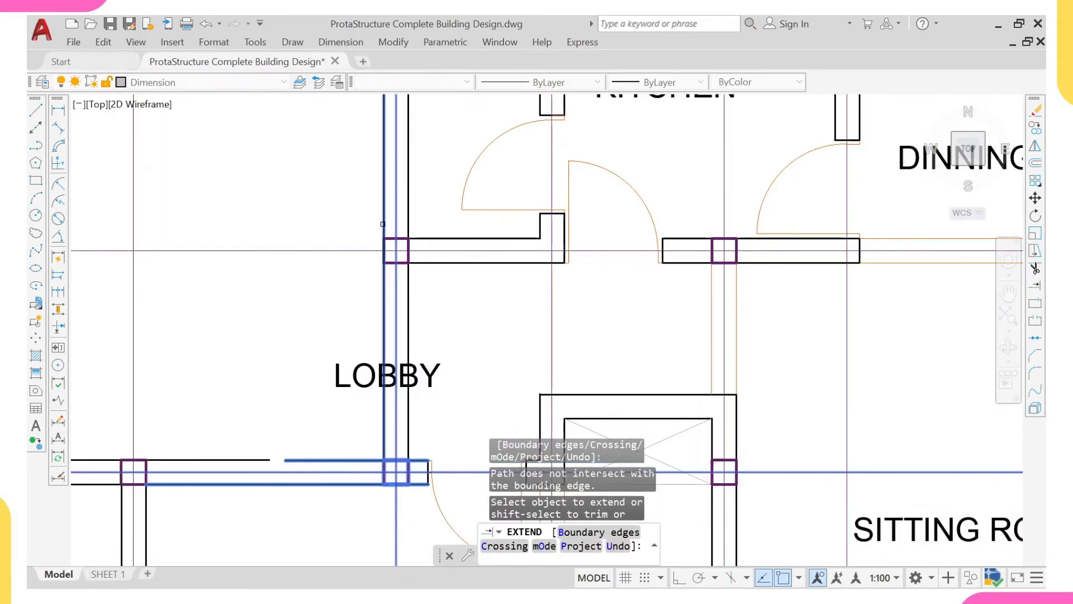
left_click(384, 223)
scroll(393, 331, "down", 4)
left_click(393, 331)
key("Escape")
- Erase the LOBBY label overlapping the extended wall beside the upper-left room
left_click(384, 332)
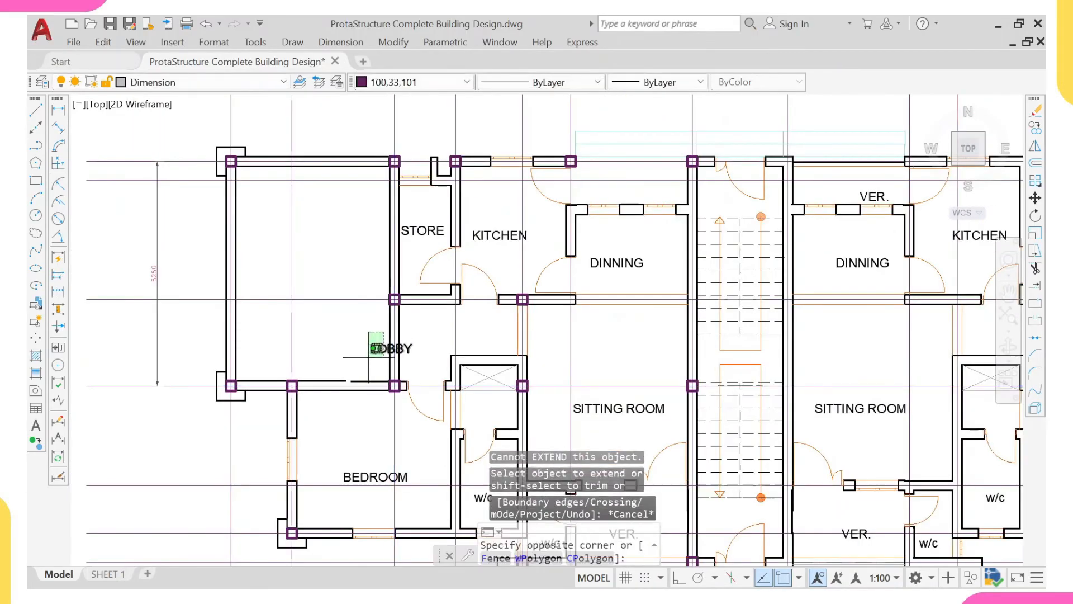
left_click(370, 351)
type("E")
key("Return")
scroll(375, 354, "down", 2)
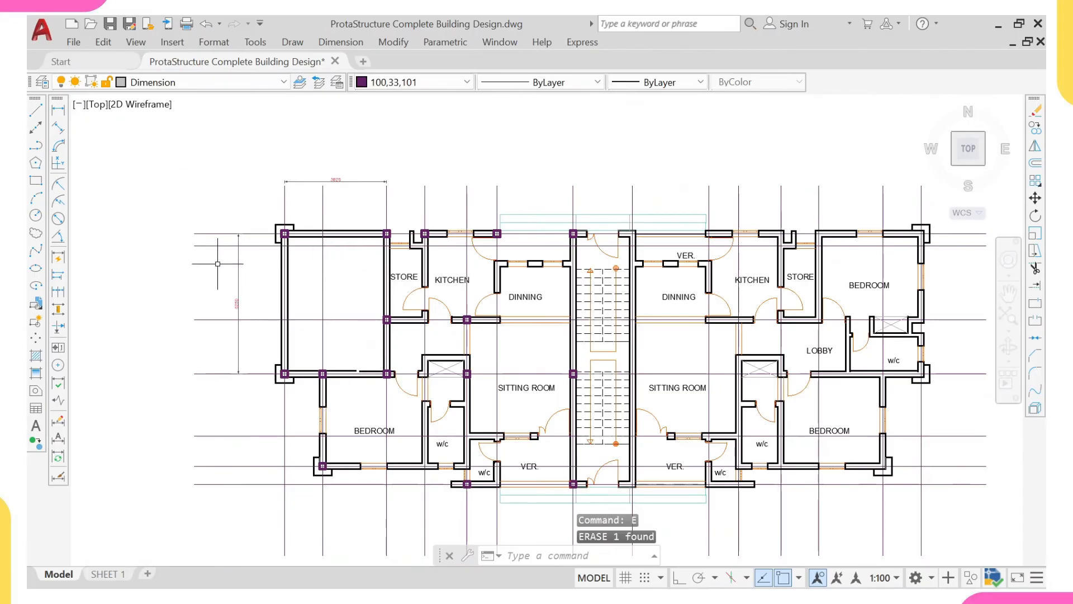
- Add a vertical linear dimension beside the lower-left bedroom between the gridlines along its upper and lower walls
left_click(58, 109)
scroll(250, 431, "up", 3)
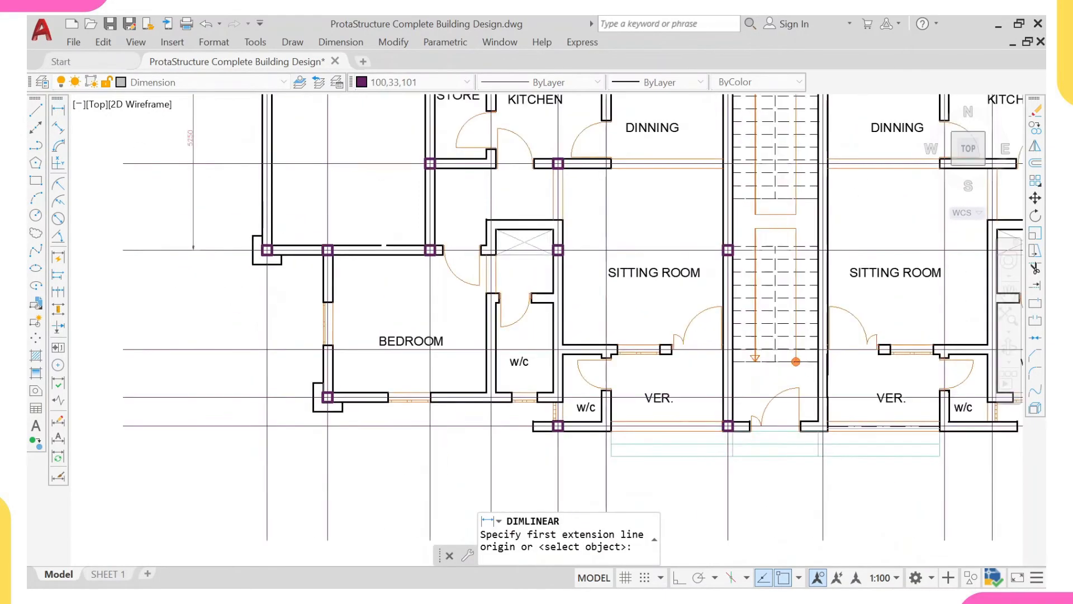
scroll(256, 302, "up", 2)
left_click(214, 218)
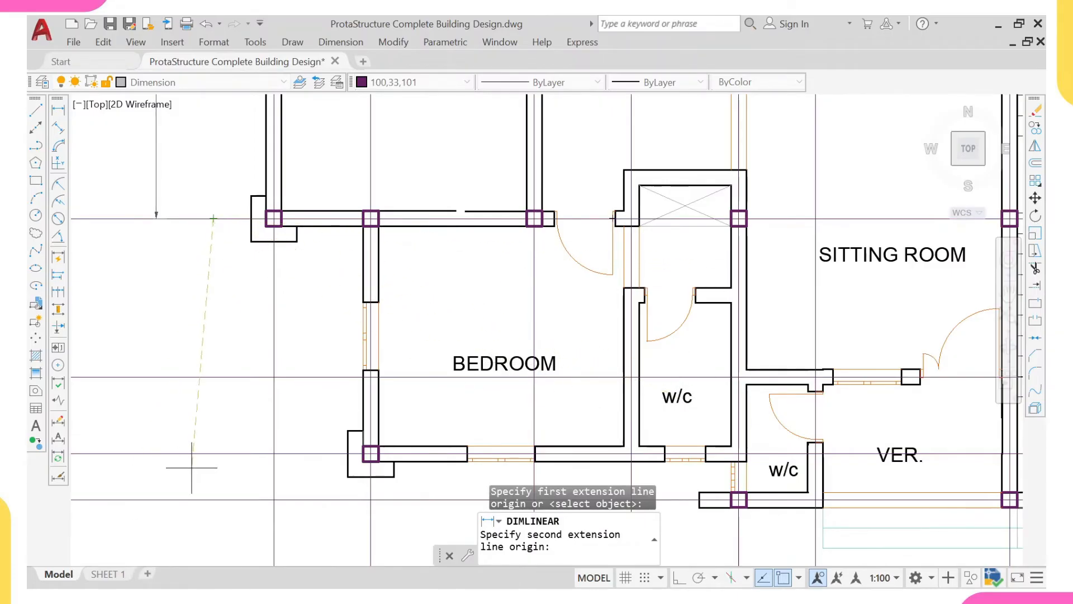
left_click(213, 454)
scroll(269, 391, "down", 3)
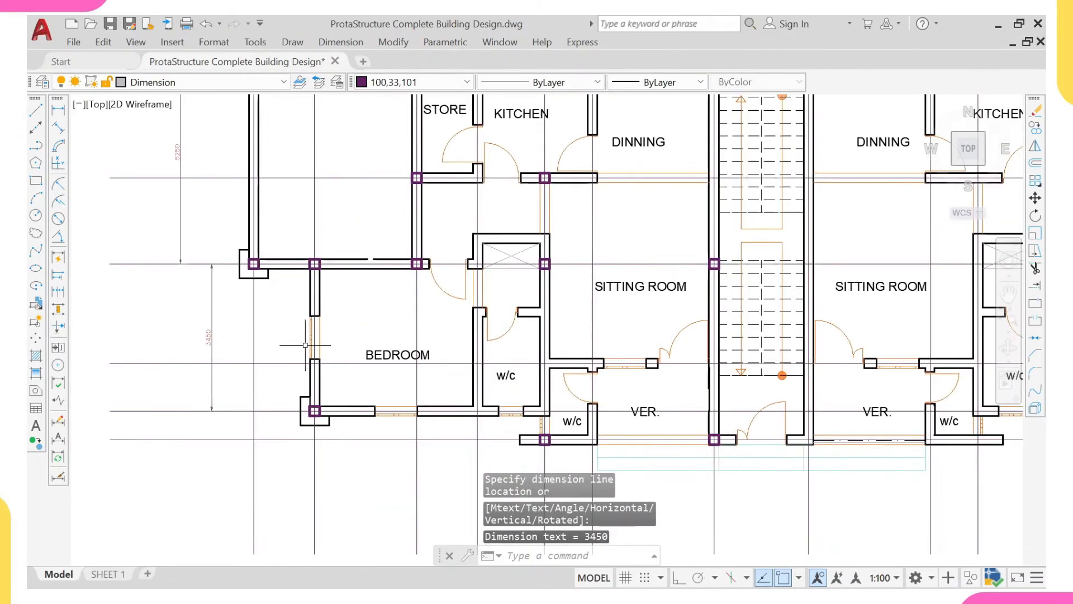
- Add a horizontal linear dimension below the lower-left bedroom and w/c, between the gridlines of the bedroom's corner column and the small w/c's column
scroll(323, 391, "up", 2)
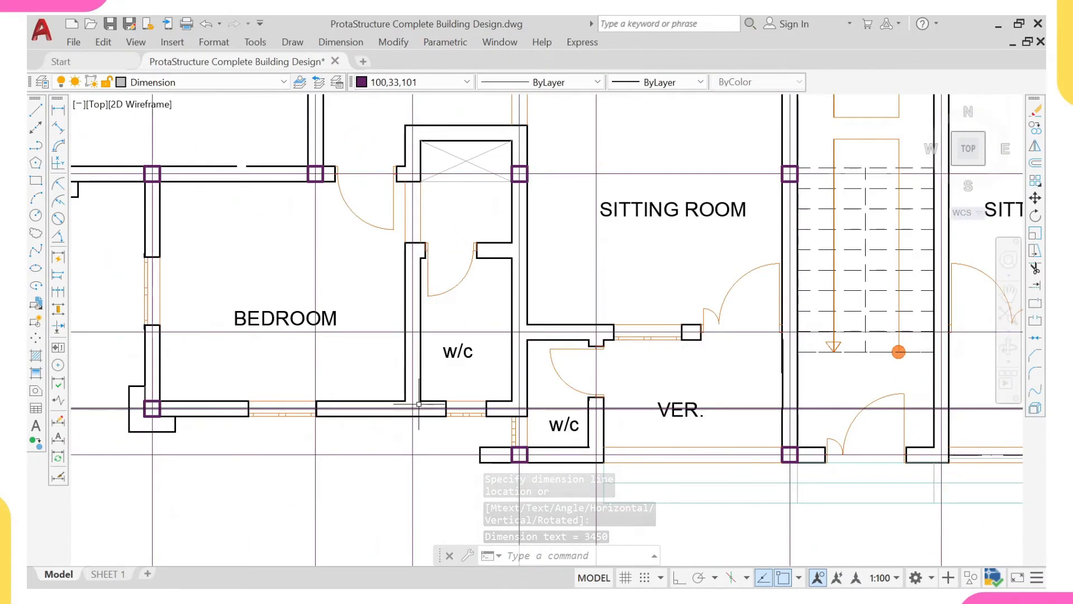
scroll(419, 404, "up", 2)
scroll(415, 386, "down", 2)
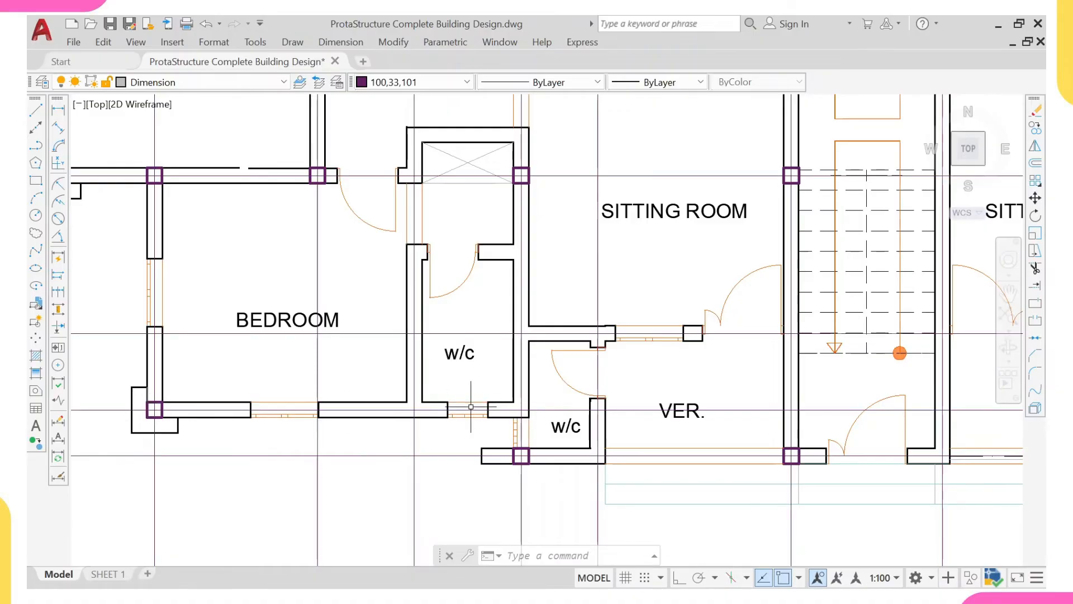
scroll(469, 406, "down", 2)
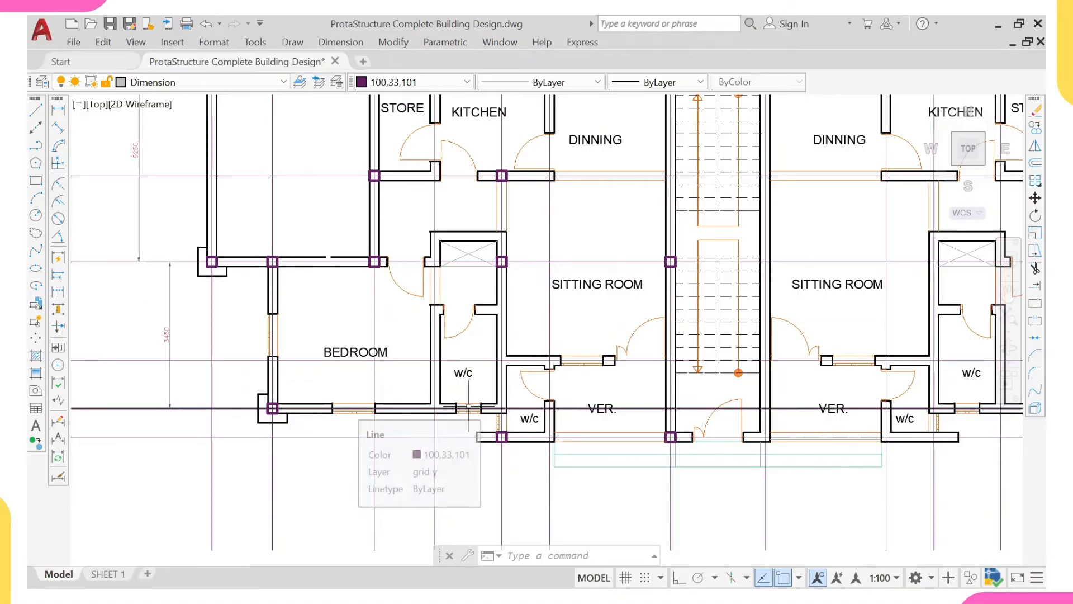
middle_click_drag(470, 410, 469, 411)
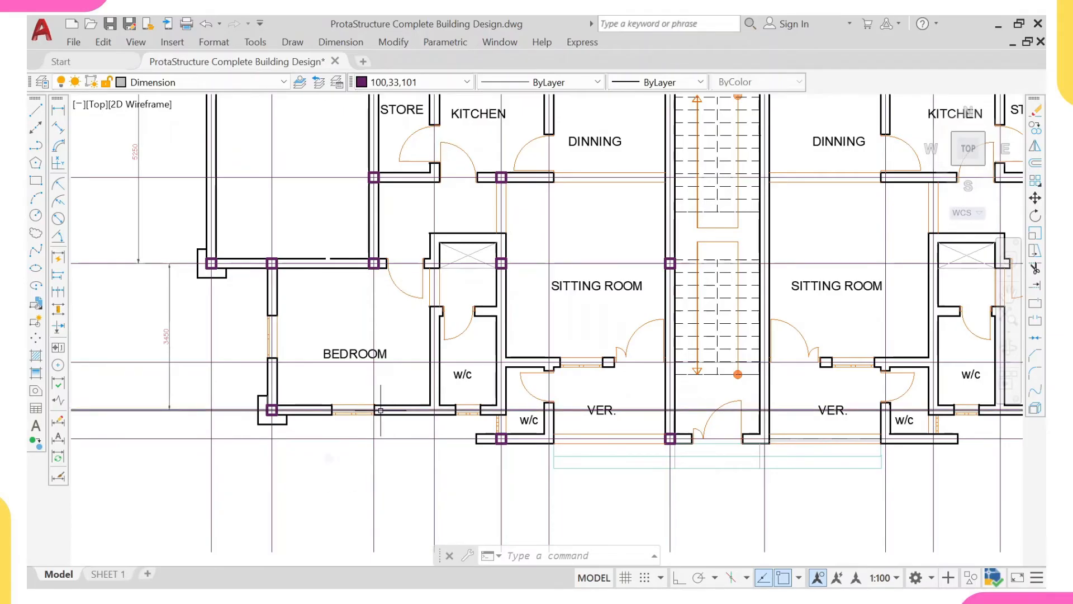
middle_click_drag(363, 437, 364, 419)
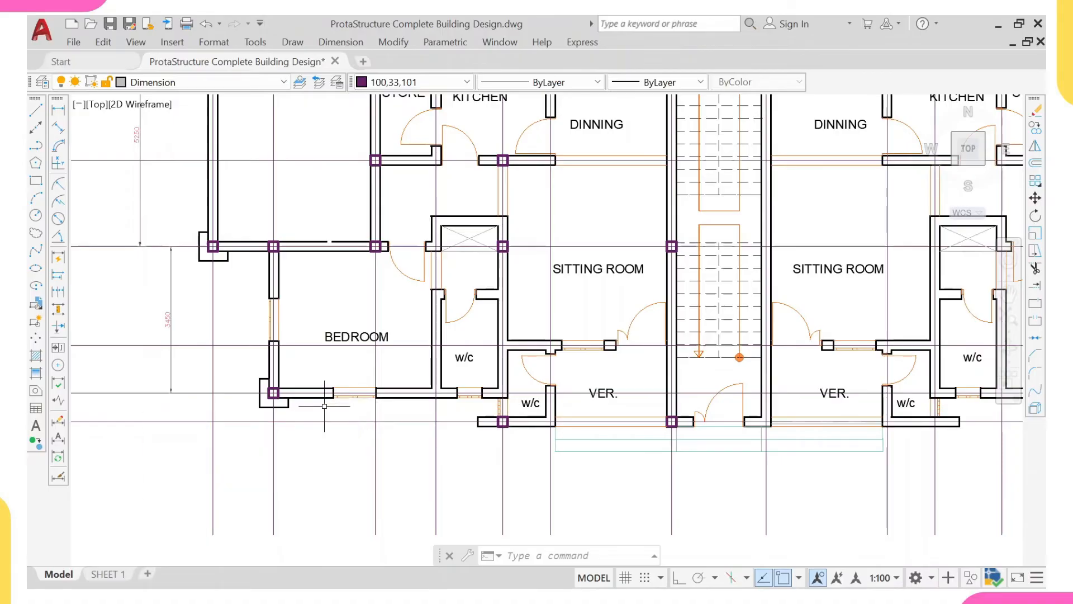
right_click(244, 359)
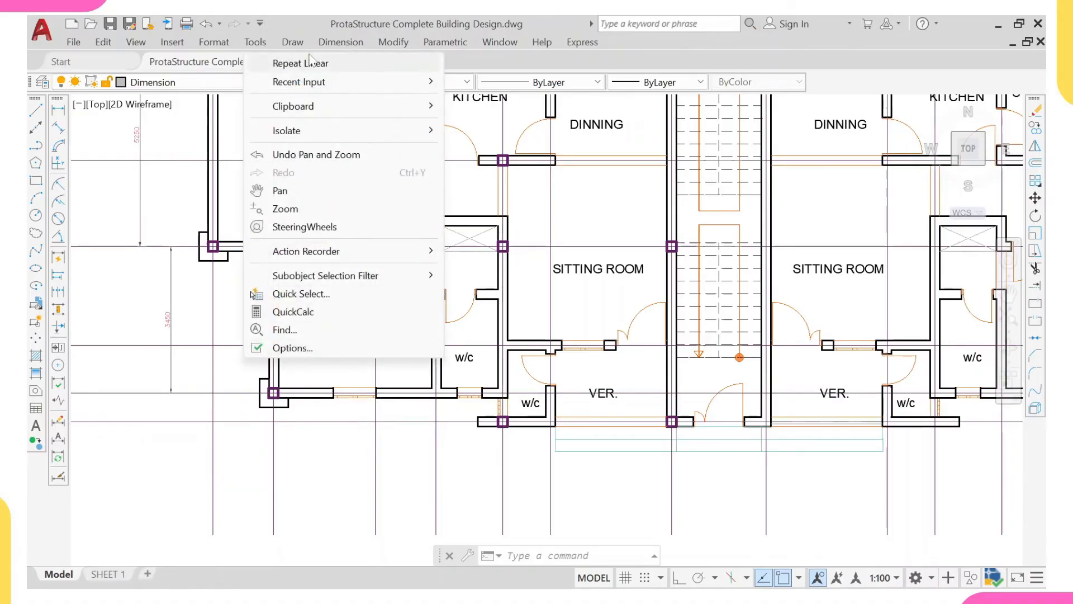
left_click(310, 63)
left_click(273, 465)
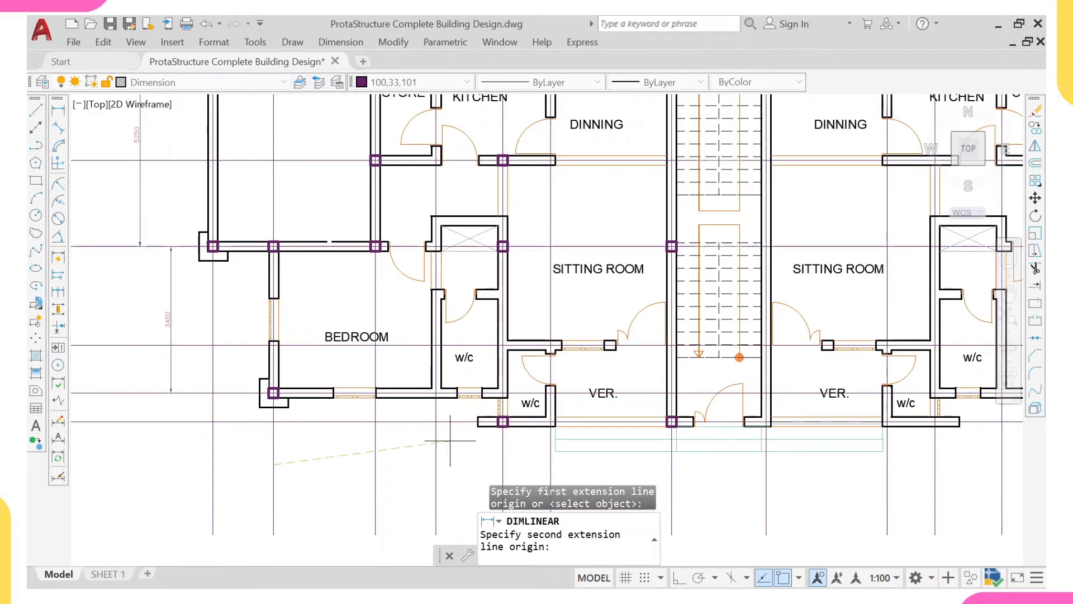
middle_click_drag(450, 441, 393, 396)
left_click(445, 420)
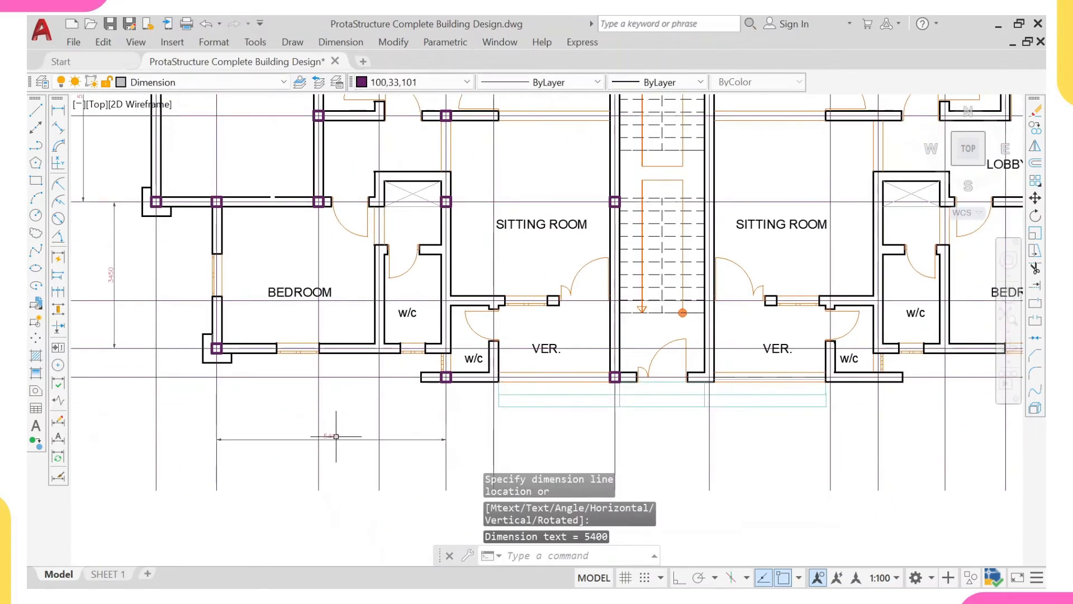
- Erase the vertical and horizontal dimensions around the lower-left bedroom
middle_click_drag(258, 357, 296, 355)
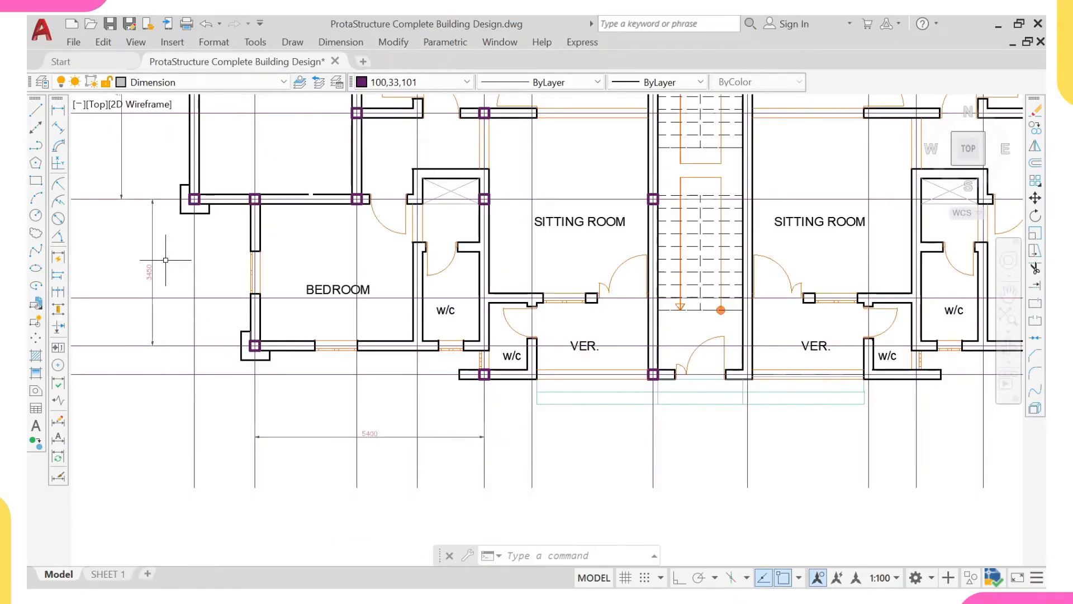
left_click(170, 241)
left_click(150, 254)
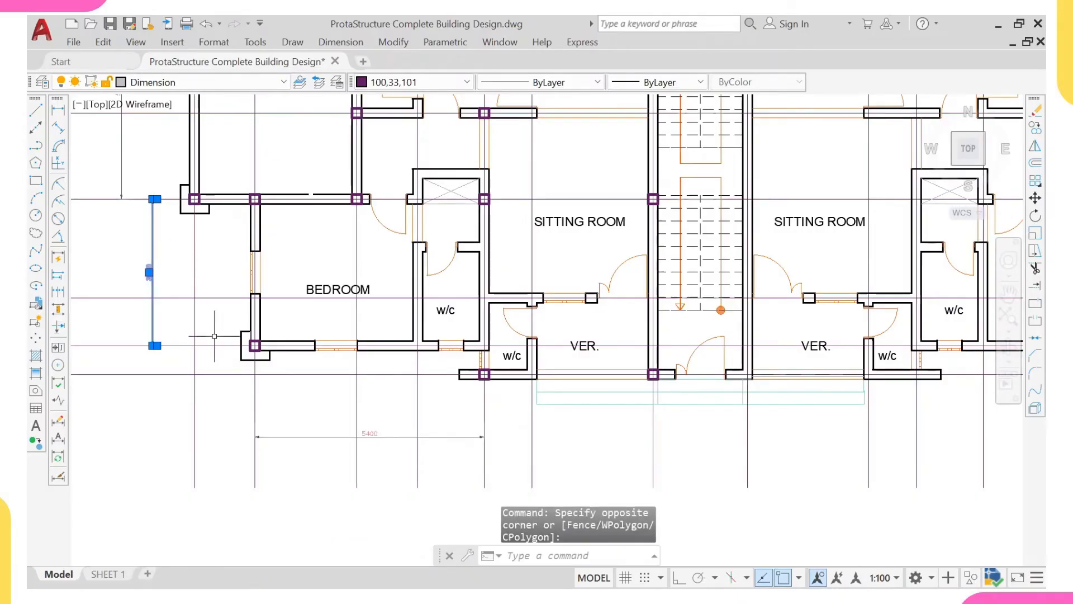
left_click(310, 419)
left_click(291, 462)
type("e")
key("Return")
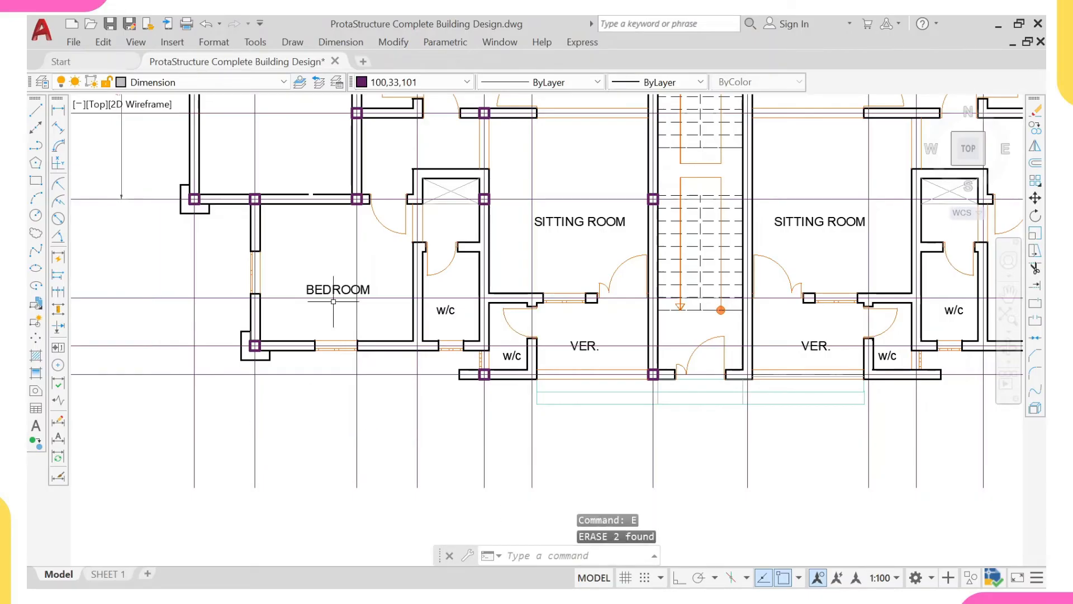
scroll(310, 306, "up", 2)
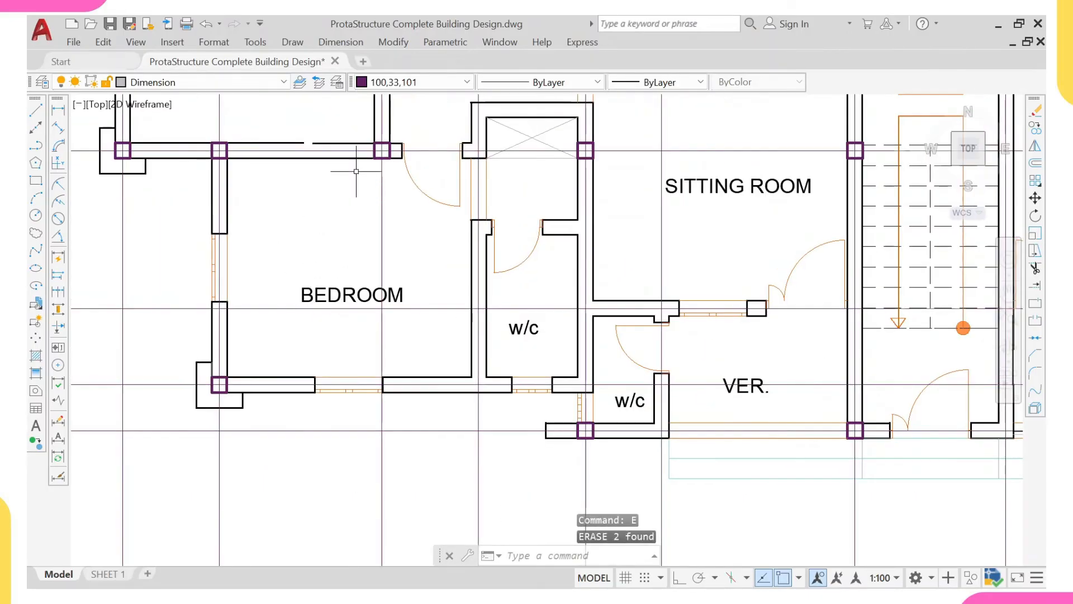
- Erase the lower-left bedroom's partition to the w/c, with the w/c door, lower windows and the BEDROOM and w/c labels
left_click(269, 178)
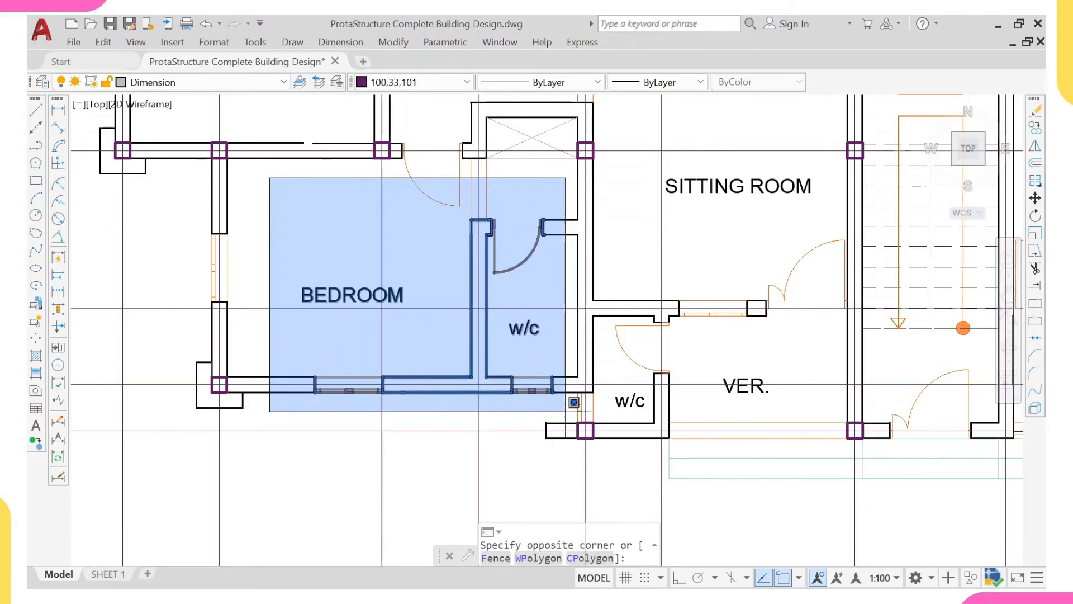
left_click(574, 401)
type("e")
key("Return")
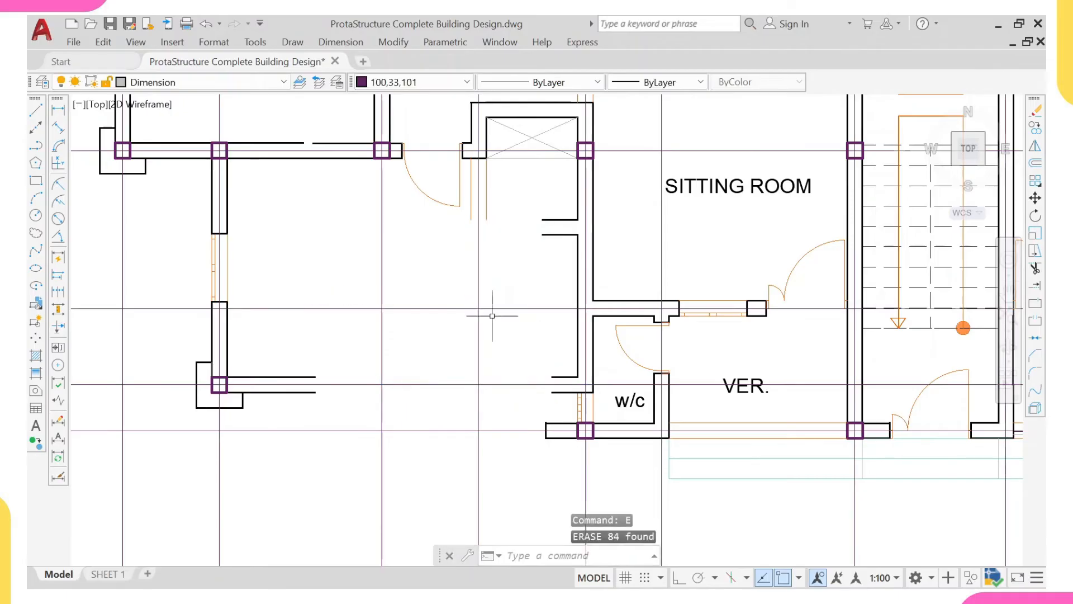
- Erase the lower-left room's upper doorway, the leftover w/c wall stubs and the window in its outer side wall
scroll(479, 355, "up", 3)
left_click(384, 211)
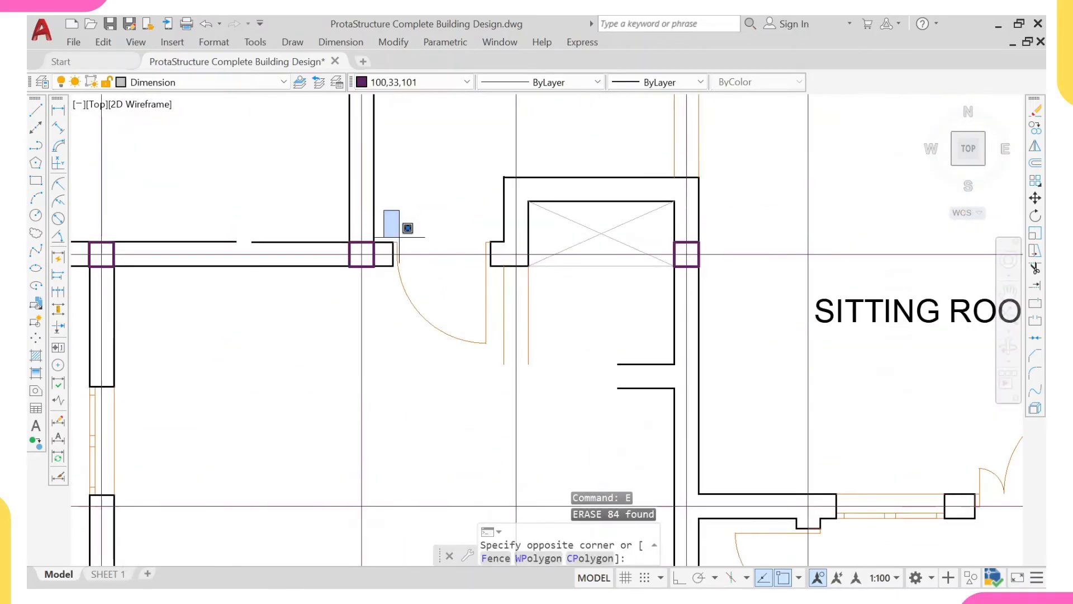
left_click(614, 420)
left_click(648, 347)
left_click(606, 437)
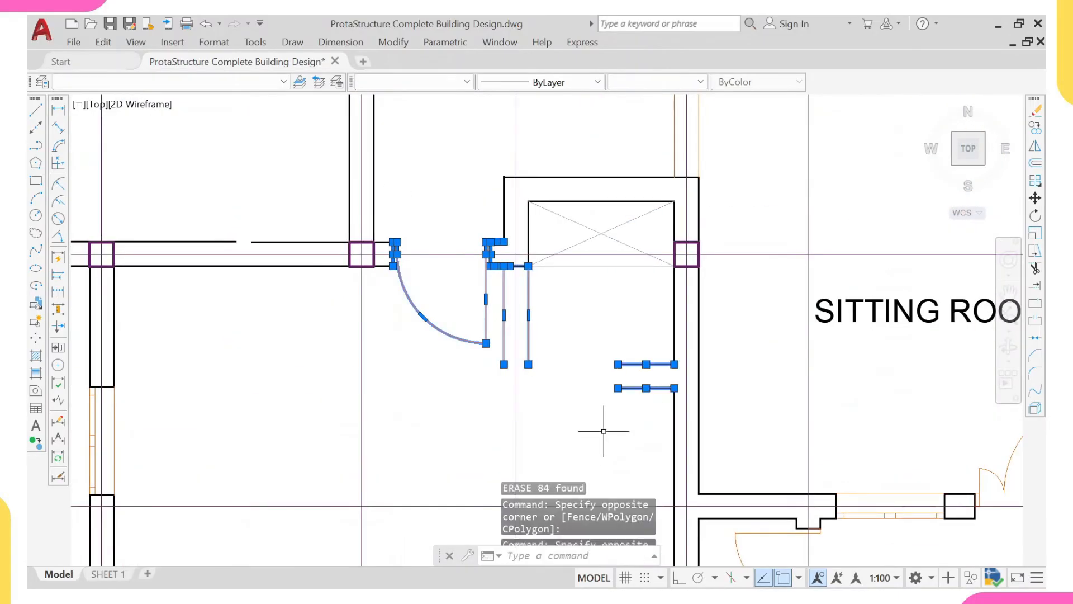
scroll(576, 404, "down", 4)
middle_click_drag(393, 395, 360, 311)
left_click(337, 301)
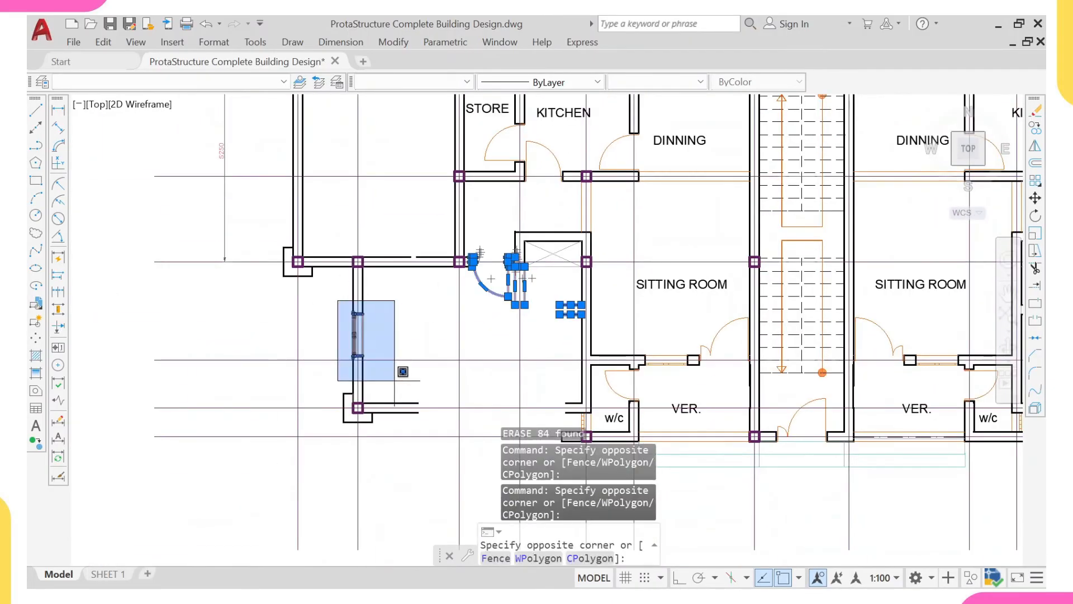
left_click(399, 375)
key("Return")
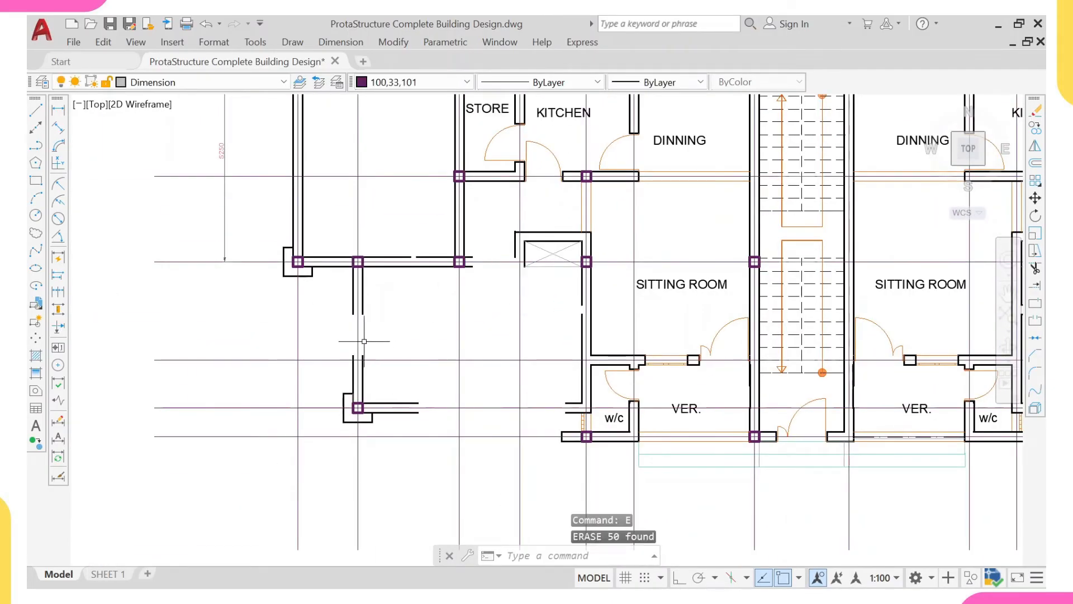
- Extend the lower-left room's broken outer side and bottom wall lines across the removed window openings, using the corner column's lines as boundaries
scroll(395, 371, "up", 2)
left_click(373, 389)
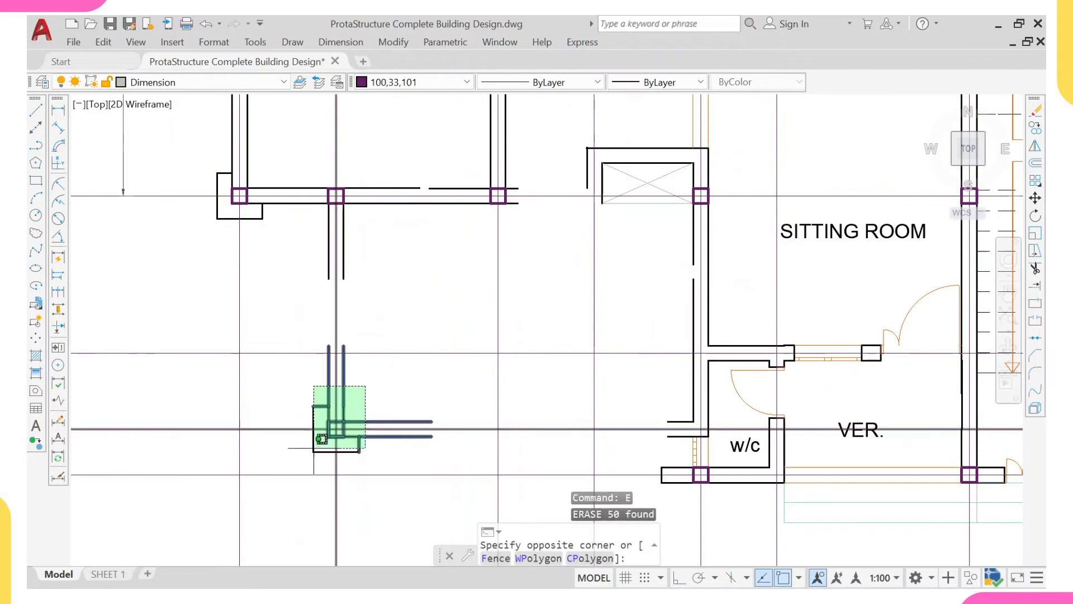
left_click(303, 452)
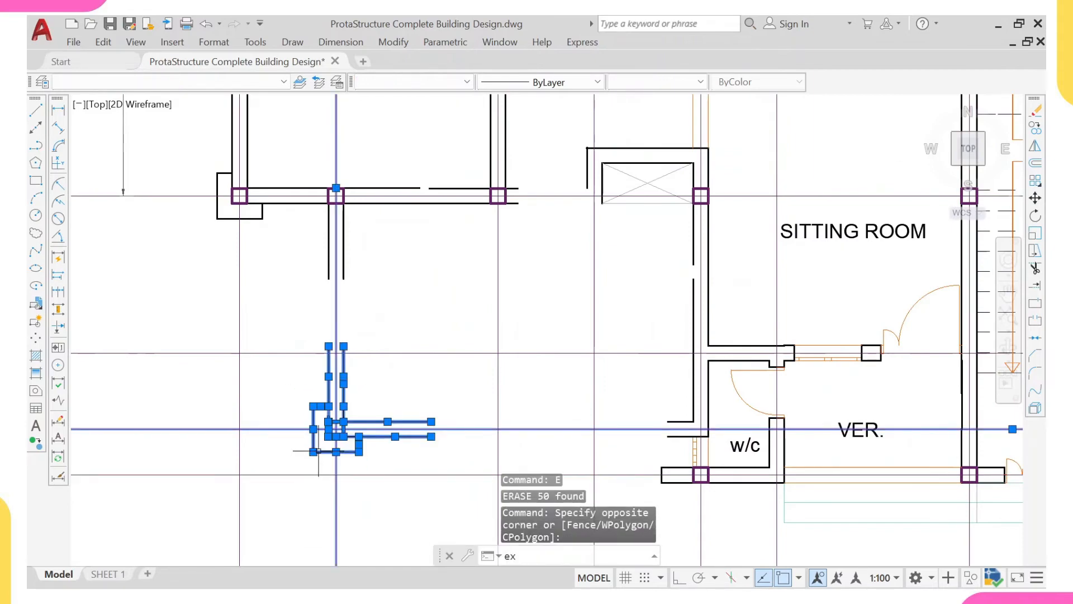
key("Return")
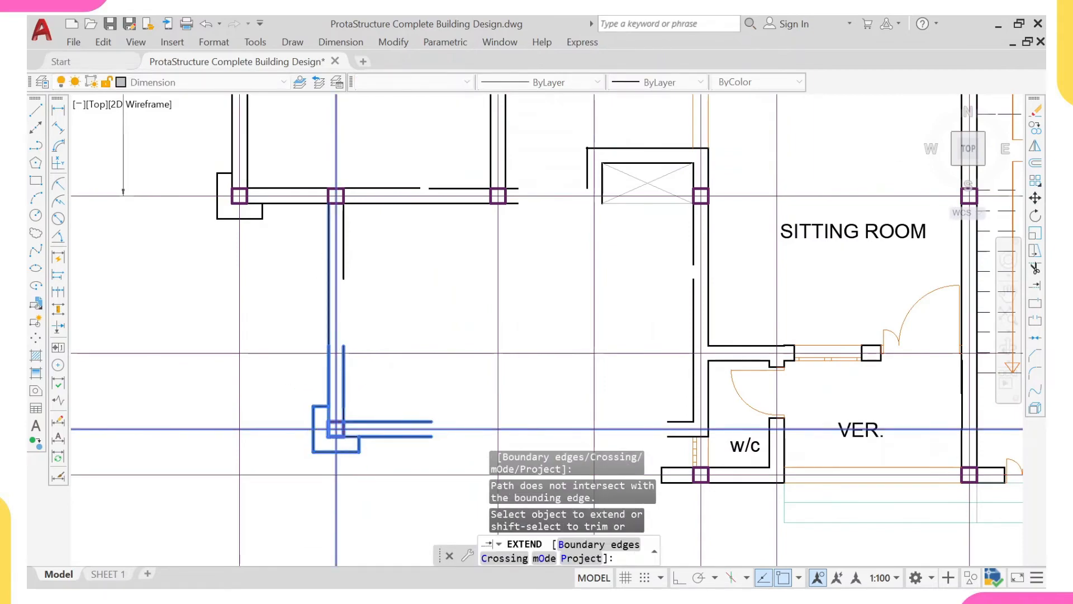
left_click(342, 263)
middle_click_drag(456, 343, 417, 246)
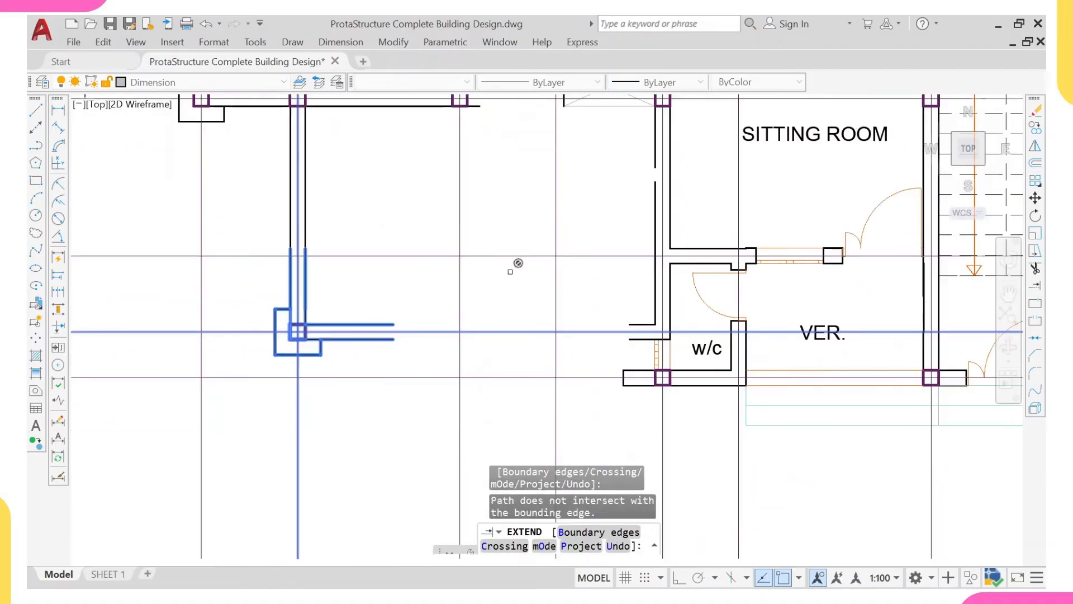
left_click(637, 325)
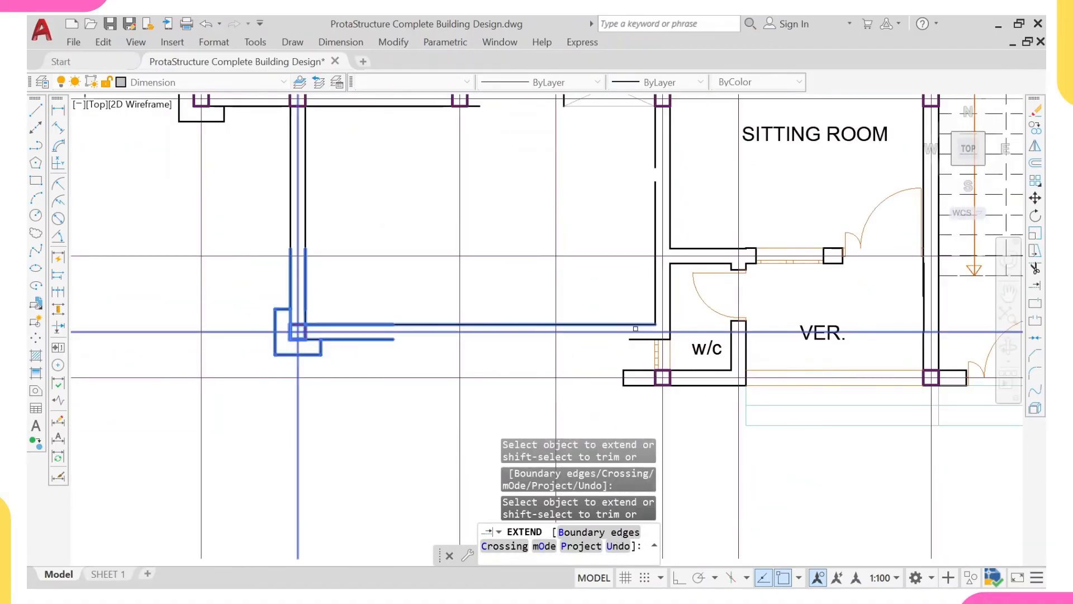
scroll(517, 323, "down", 5)
scroll(525, 279, "up", 2)
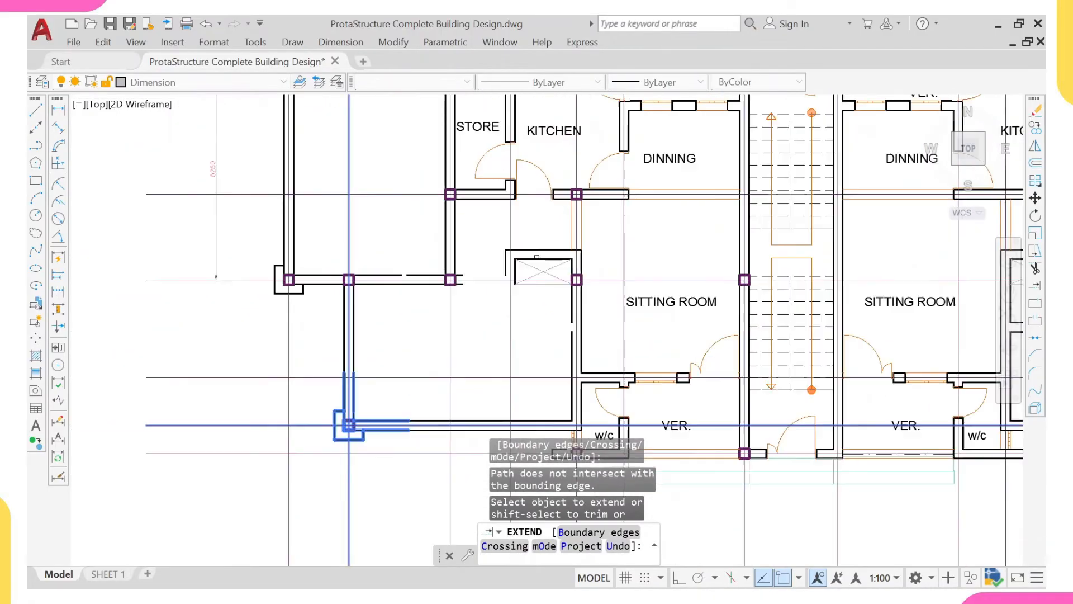
key("Escape")
- Erase the crossed wardrobe box and its enclosing wall lines beside the sitting room column
scroll(552, 269, "up", 4)
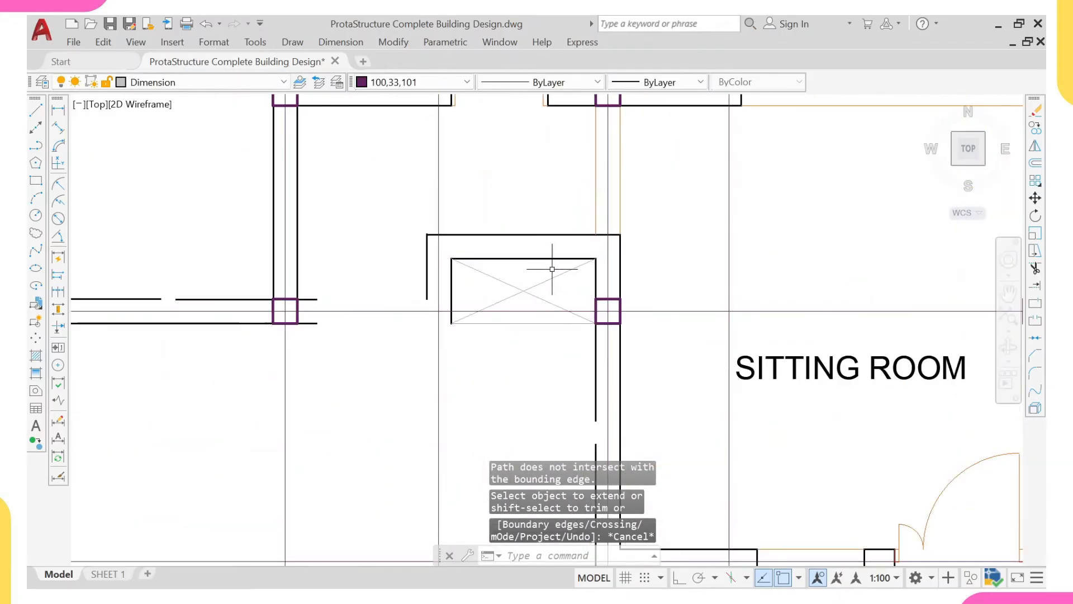
scroll(538, 207, "down", 2)
left_click(531, 215)
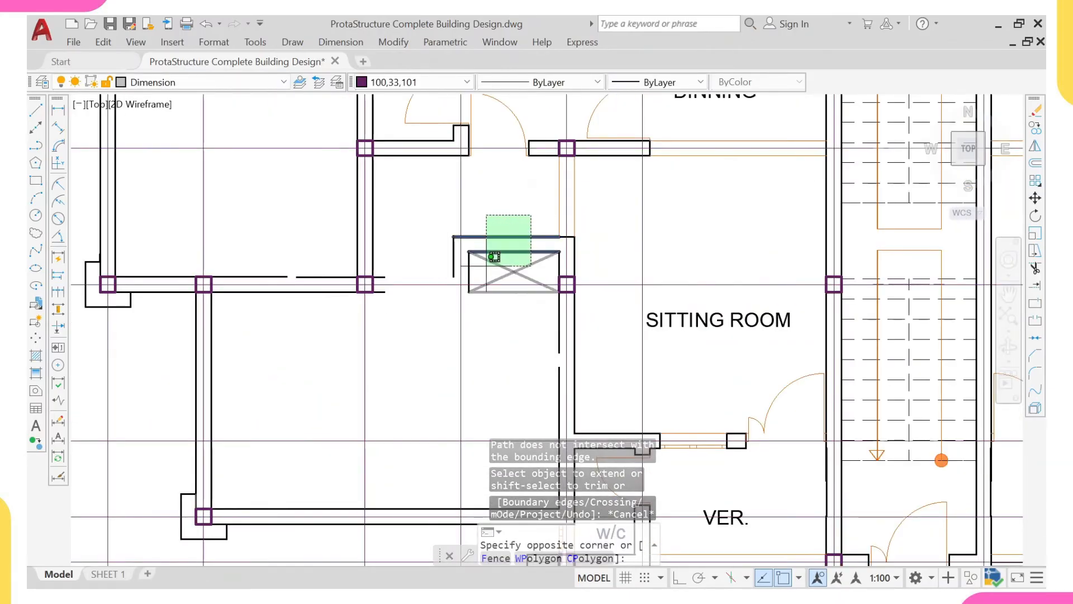
left_click(479, 268)
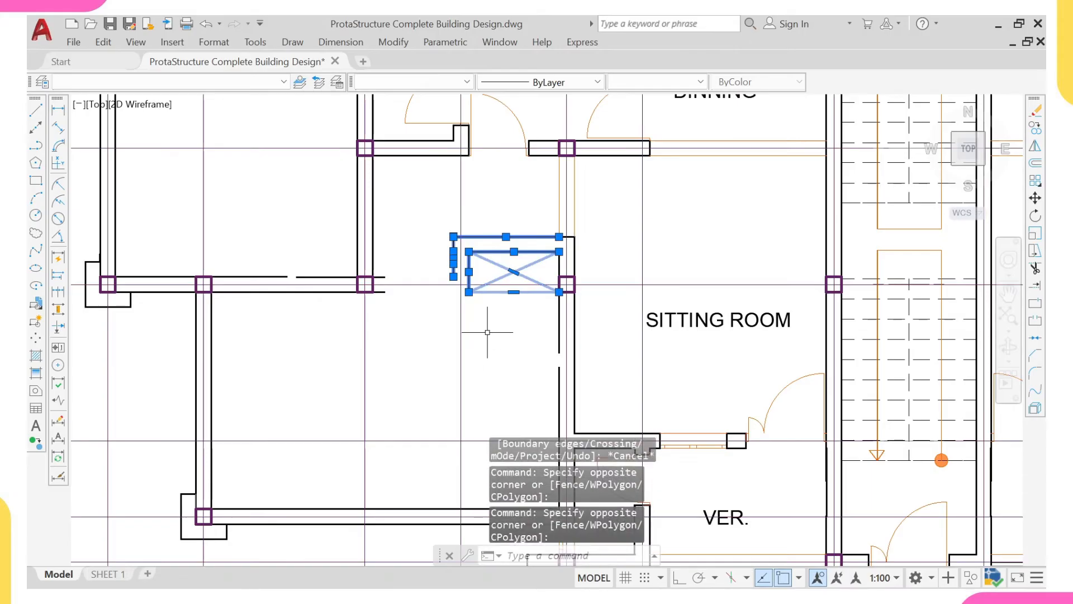
type("E")
key("Return")
- Extend both lines of the wall above the lower-left room to the column at the left sitting room
scroll(544, 281, "up", 2)
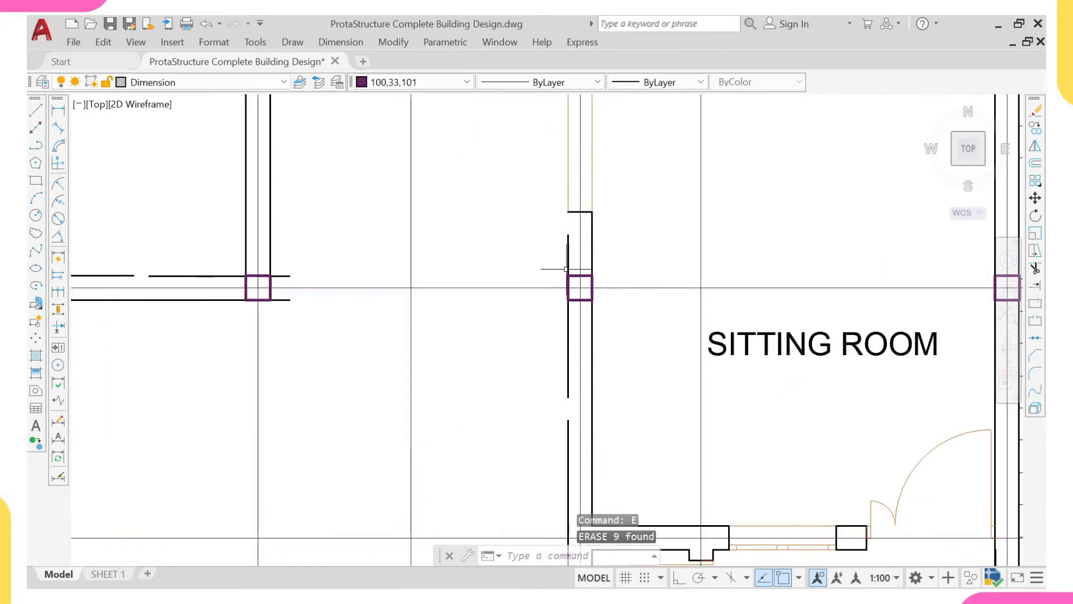
left_click(608, 260)
left_click(554, 297)
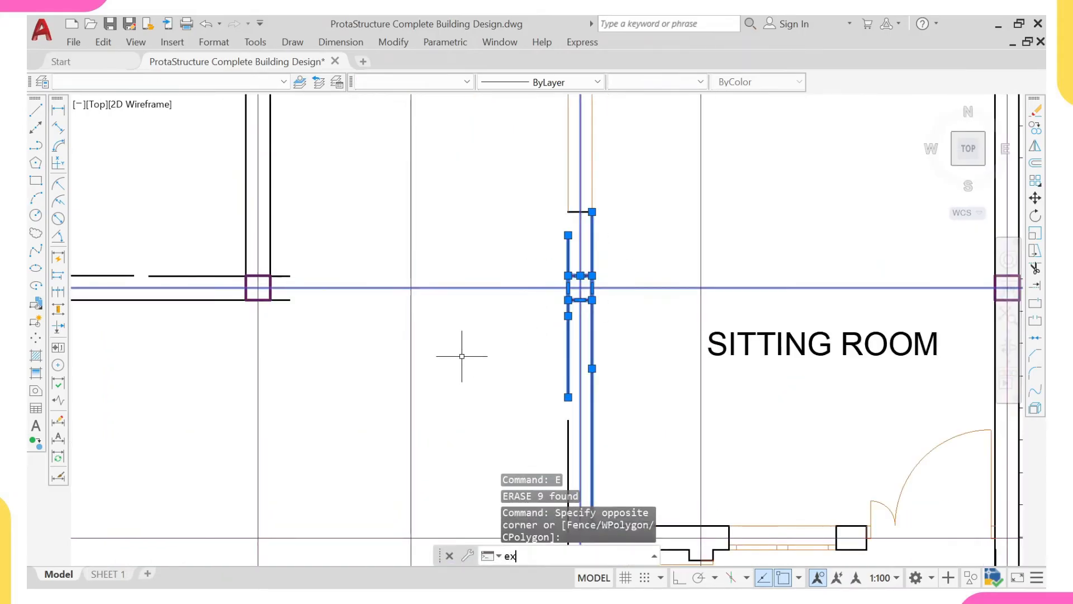
key("Return")
left_click(286, 275)
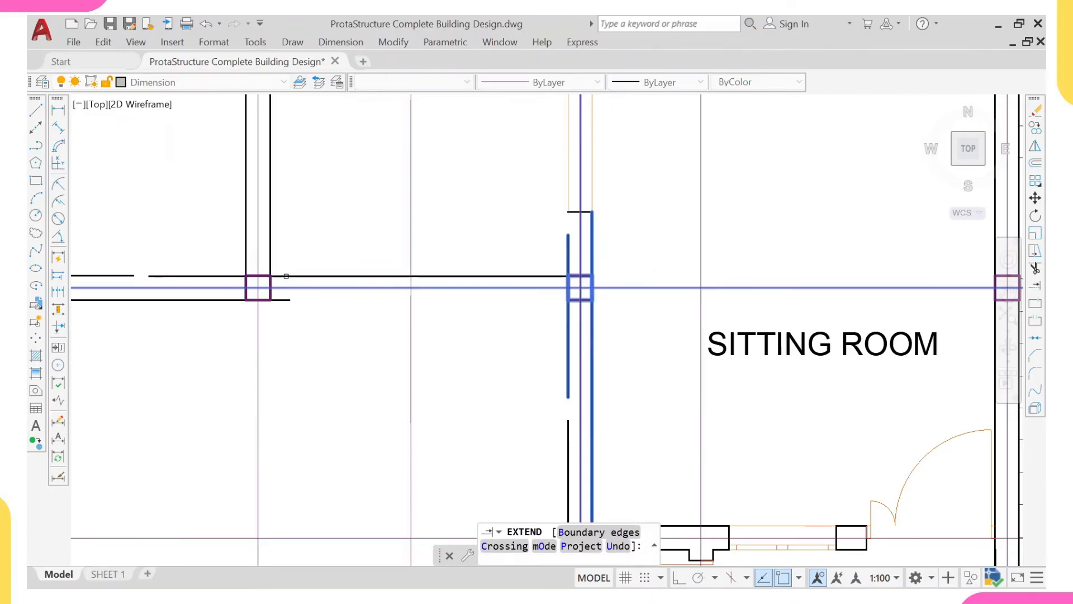
left_click(287, 300)
scroll(299, 330, "down", 4)
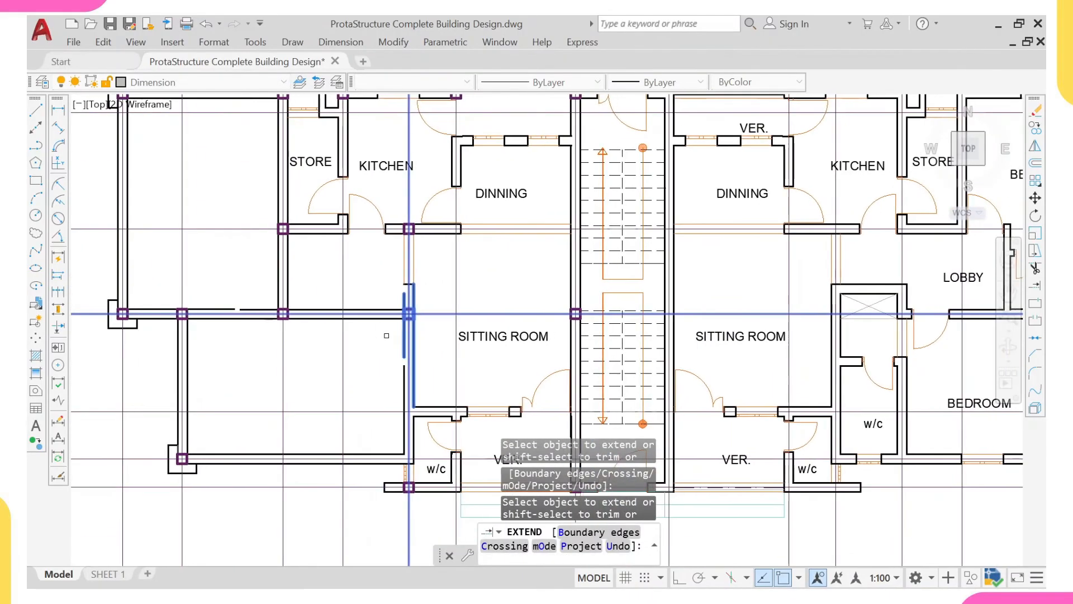
key("Escape")
- Add a vertical linear dimension in the left sitting room from the wall below the kitchen and dining area to the wall above the w/c
scroll(386, 338, "down", 3)
middle_click_drag(354, 383, 276, 365)
middle_click_drag(288, 298, 289, 345)
middle_click_drag(371, 374, 355, 344)
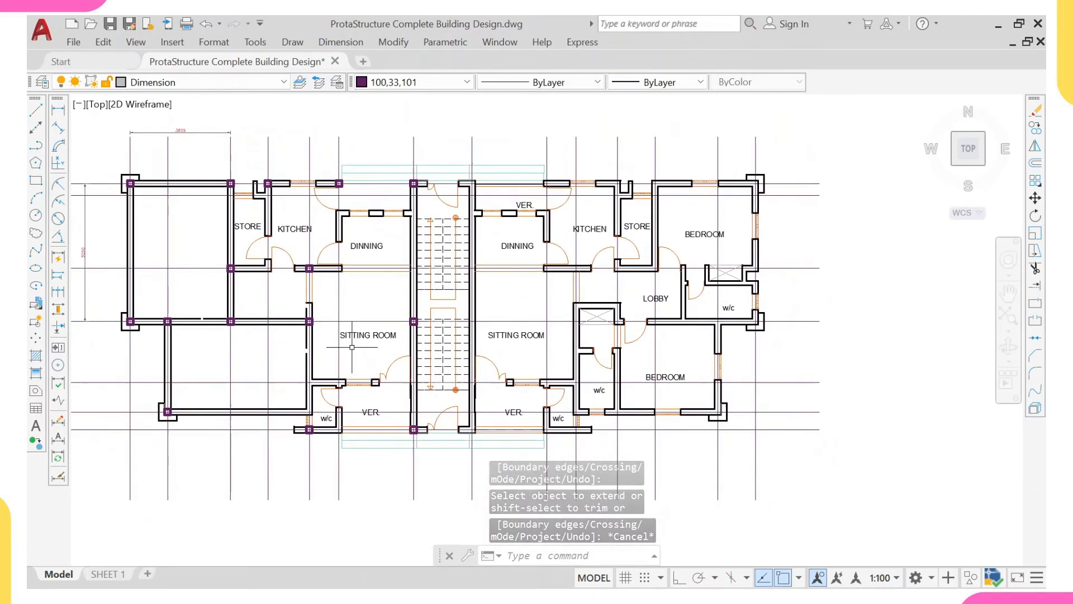
scroll(362, 299, "up", 2)
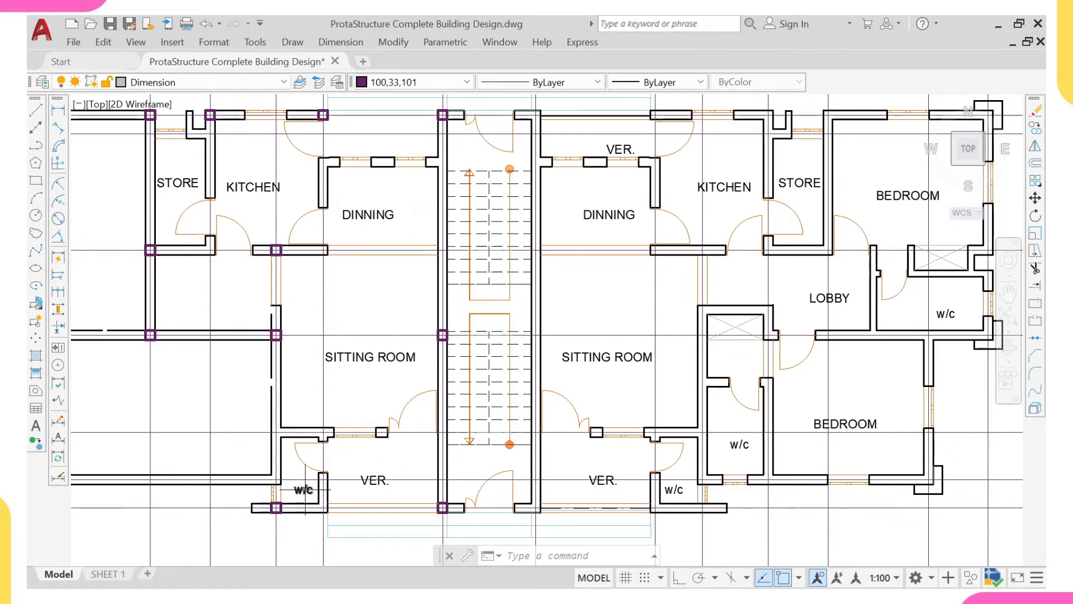
left_click(57, 113)
scroll(296, 238, "up", 4)
left_click(258, 282)
scroll(258, 284, "down", 2)
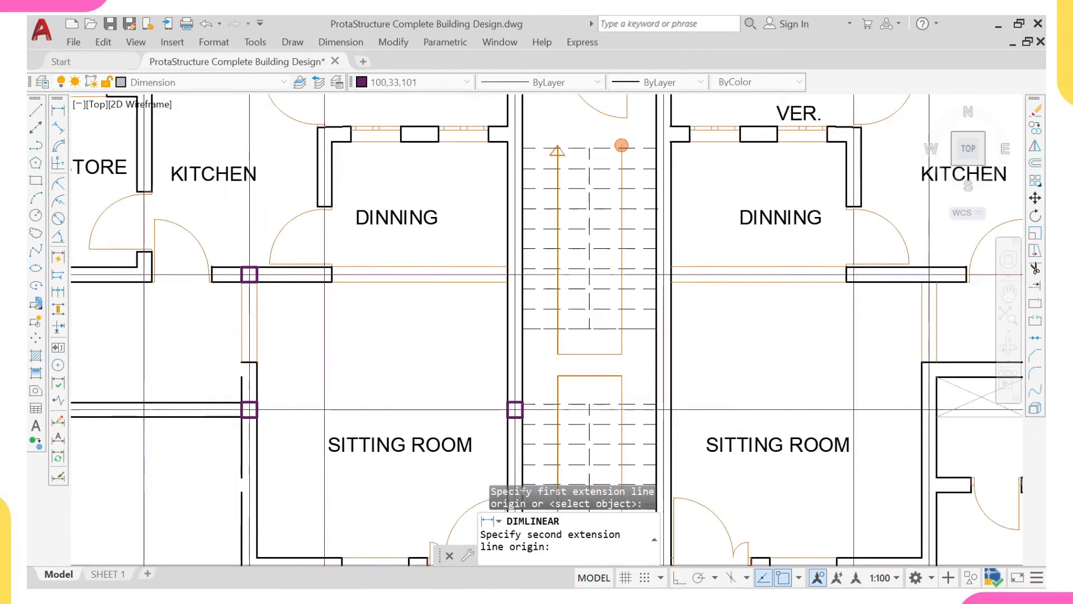
scroll(268, 132, "down", 4)
scroll(308, 249, "up", 4)
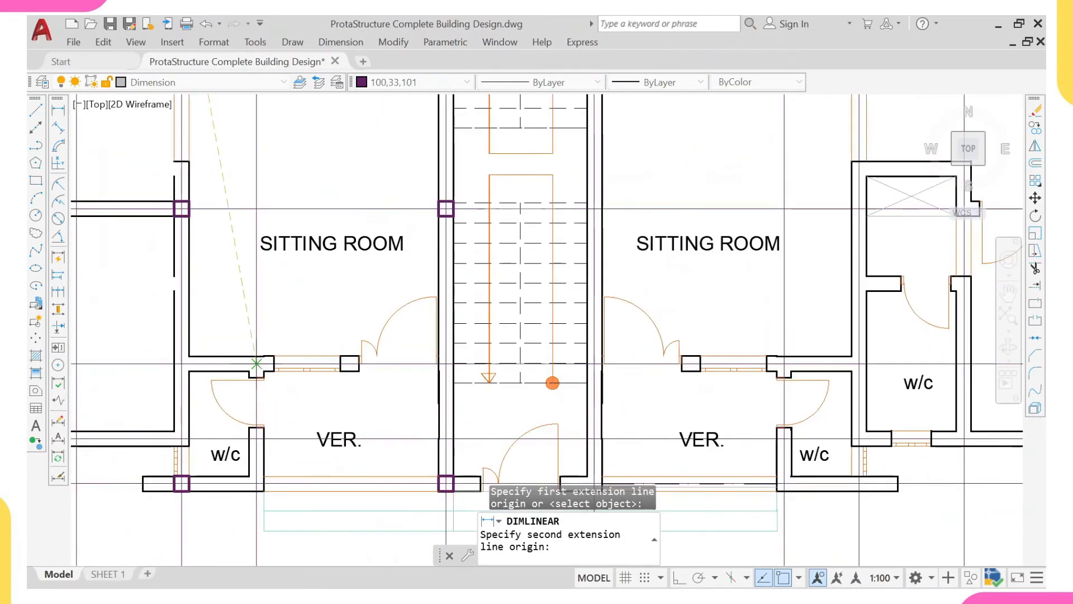
left_click(225, 356)
left_click(241, 268)
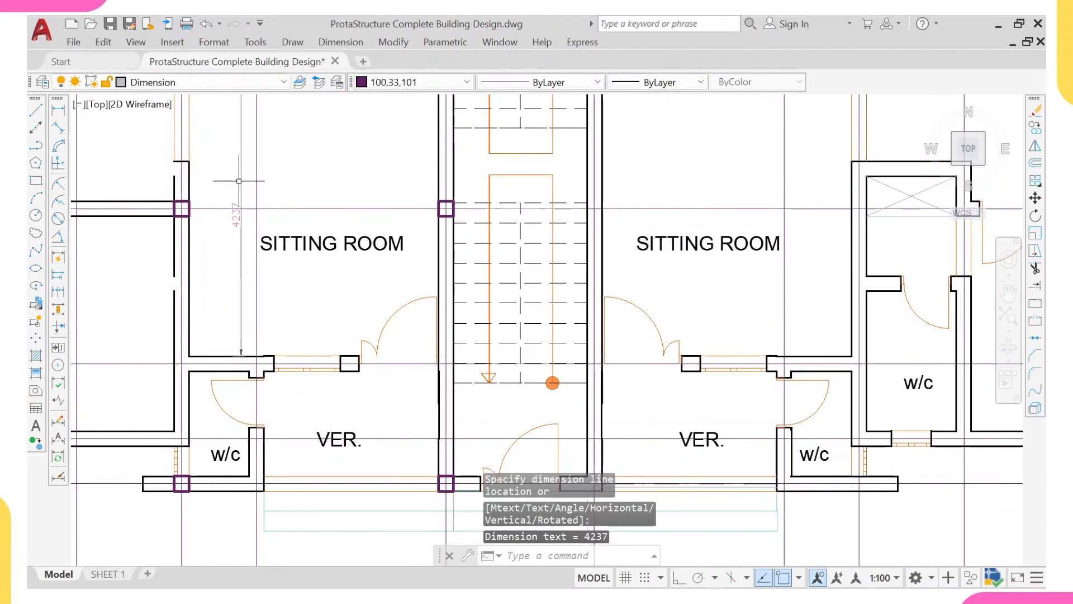
- Measure the left sitting room's clear width with a horizontal linear dimension between its side walls, without placing the dimension
right_click(289, 149)
left_click(343, 161)
scroll(240, 167, "up", 3)
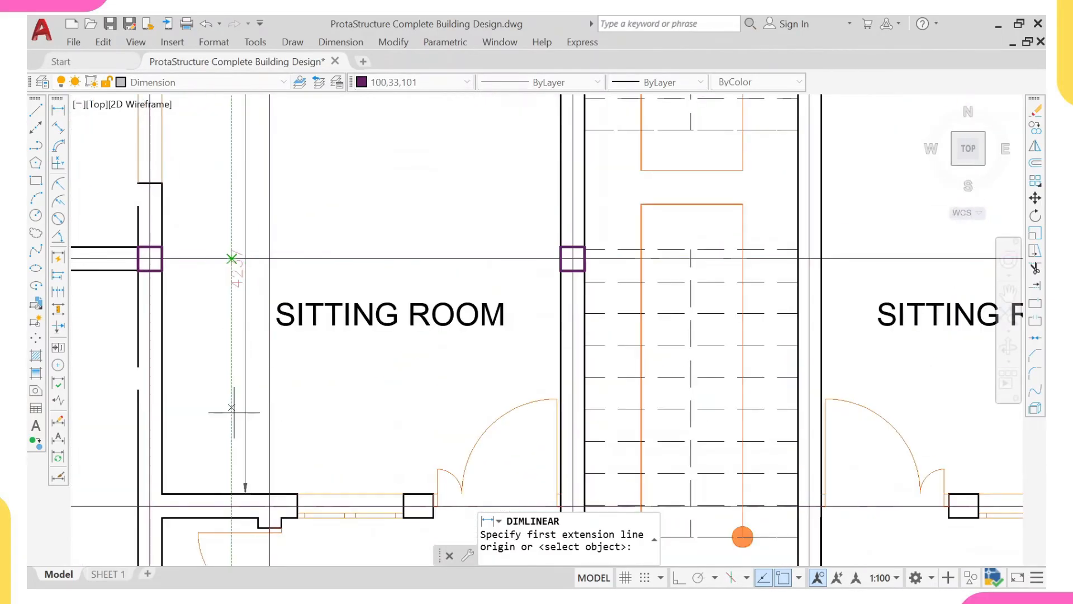
scroll(233, 412, "down", 2)
scroll(235, 241, "up", 2)
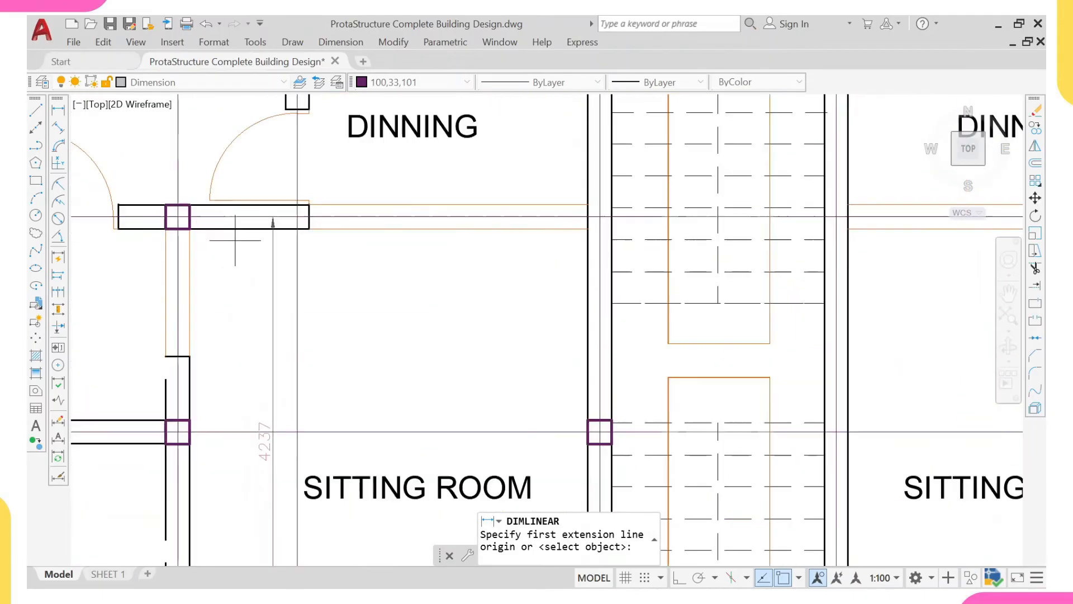
left_click(190, 261)
left_click(588, 254)
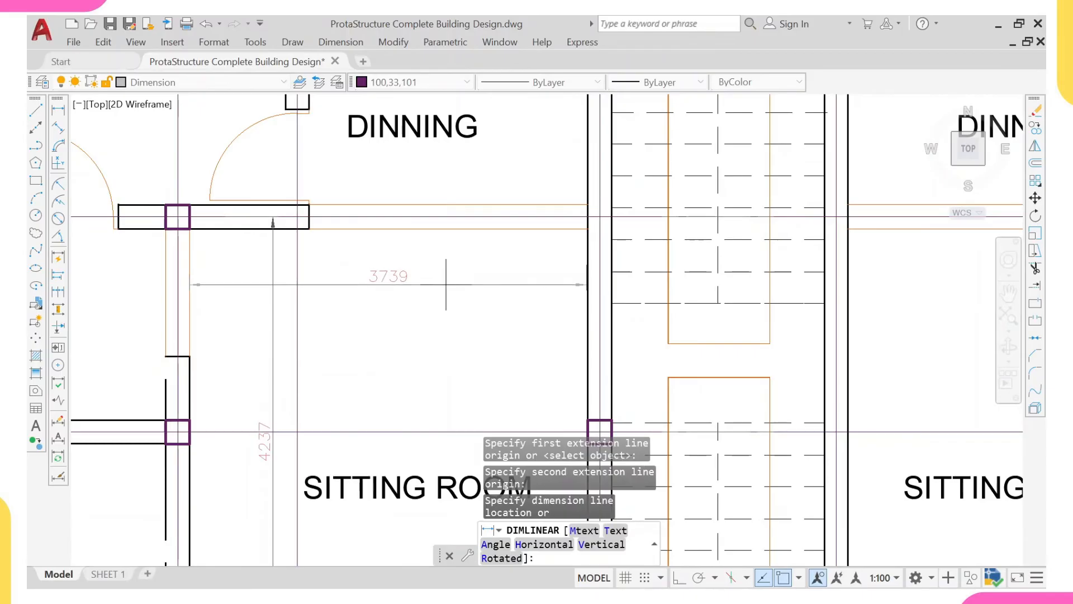
scroll(553, 256, "up", 4)
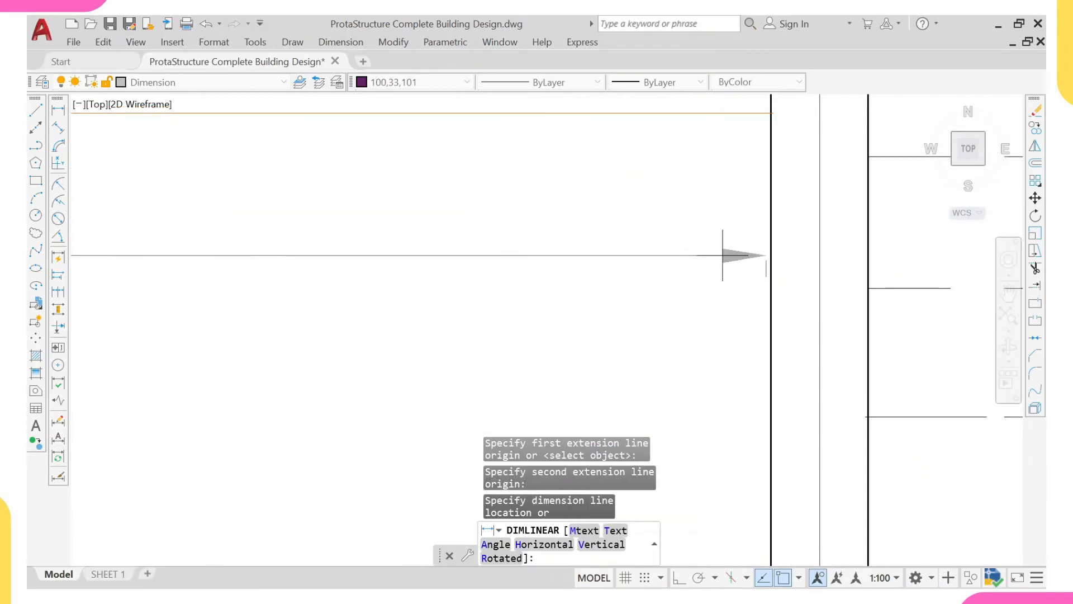
scroll(723, 255, "down", 5)
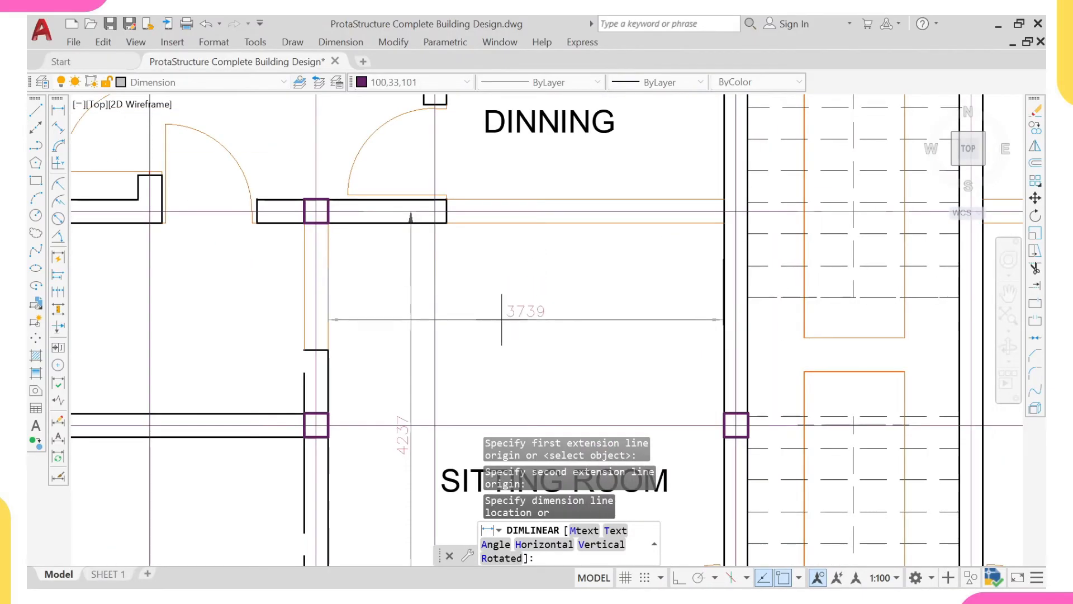
key("Escape")
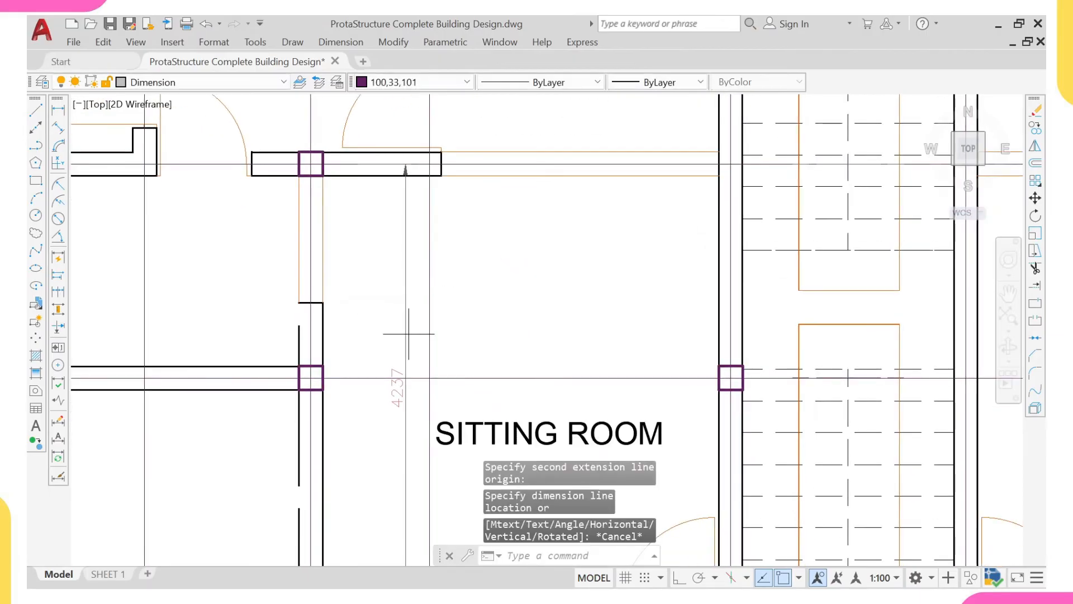
- Erase the vertical dimension in the left sitting room
left_click(397, 388)
left_click(391, 349)
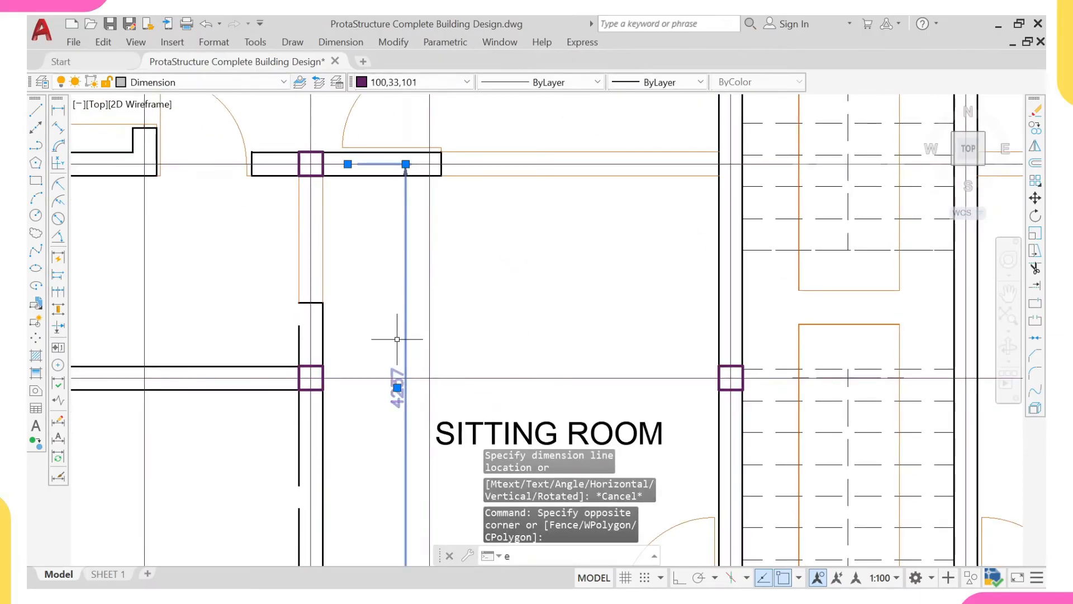
key("Return")
- Erase the left sitting room's label, side-wall opening, front window, wall piers and door, plus the adjoining veranda and w/c labels, door, window and dividing wall
scroll(396, 339, "down", 4)
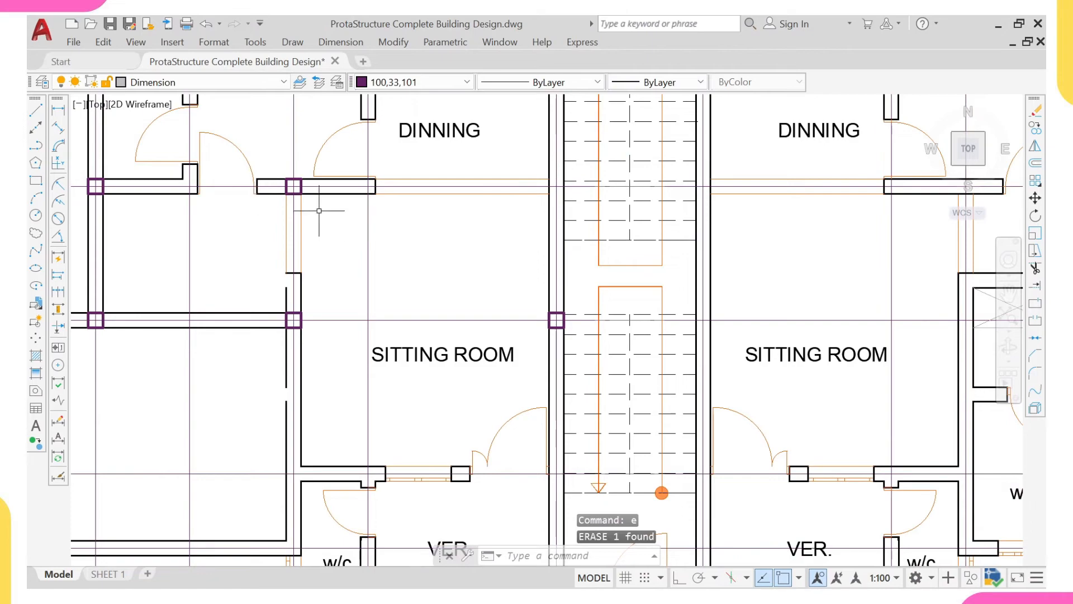
left_click(372, 358)
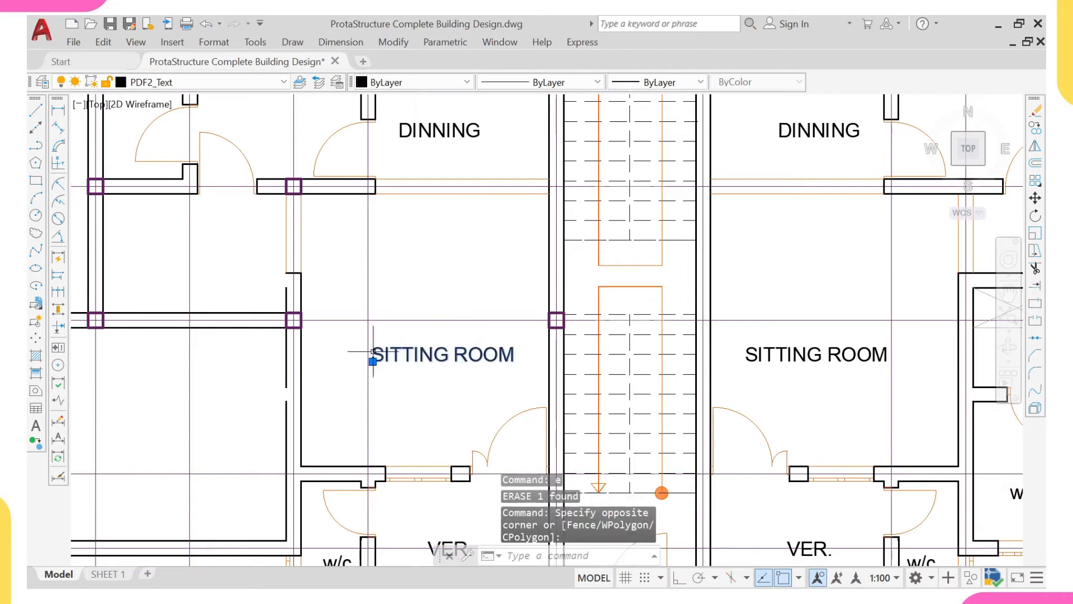
left_click(278, 193)
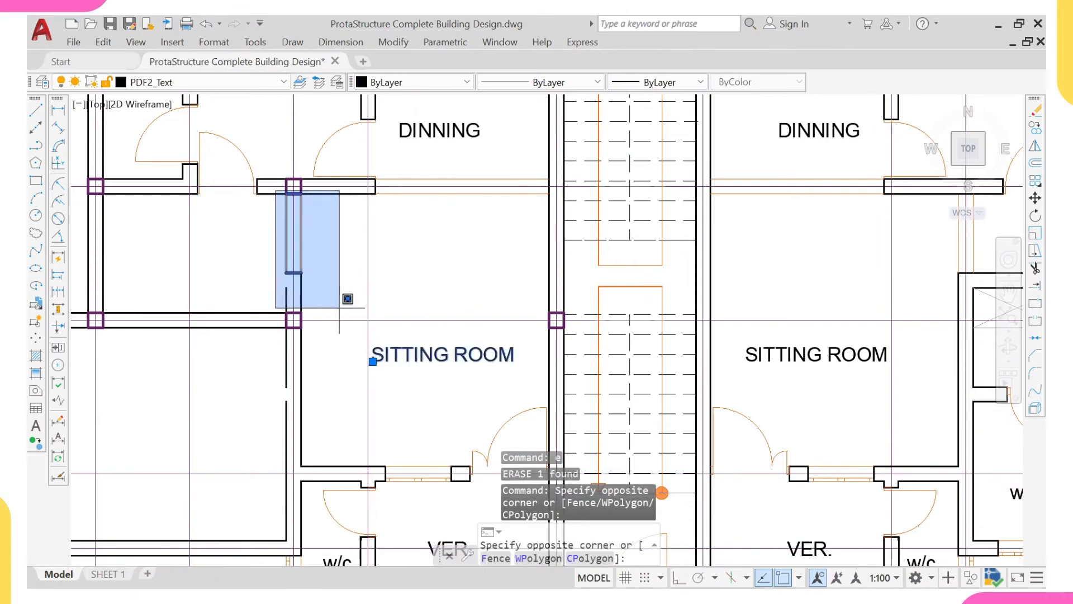
left_click(342, 313)
middle_click_drag(365, 378, 293, 291)
left_click(282, 312)
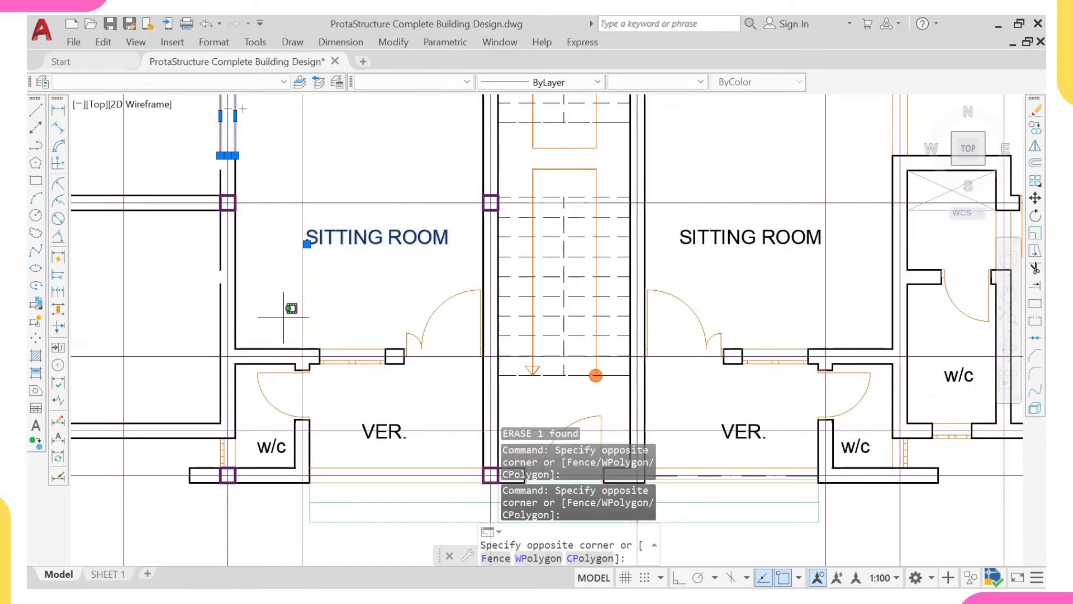
left_click(463, 395)
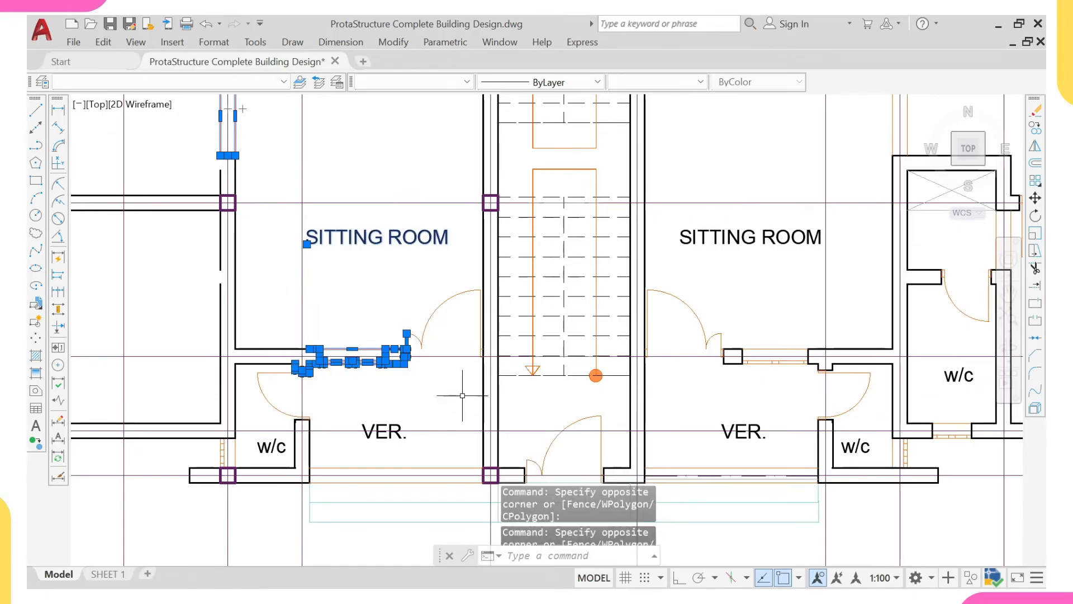
left_click(374, 264)
left_click(495, 388)
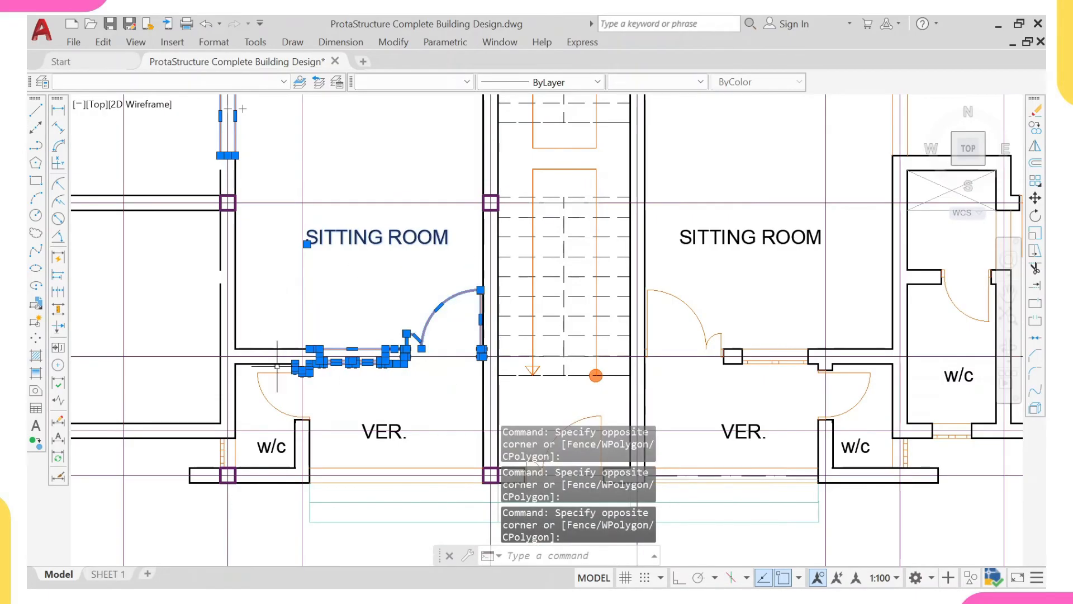
middle_click_drag(304, 279, 309, 321)
middle_click_drag(322, 425, 305, 340)
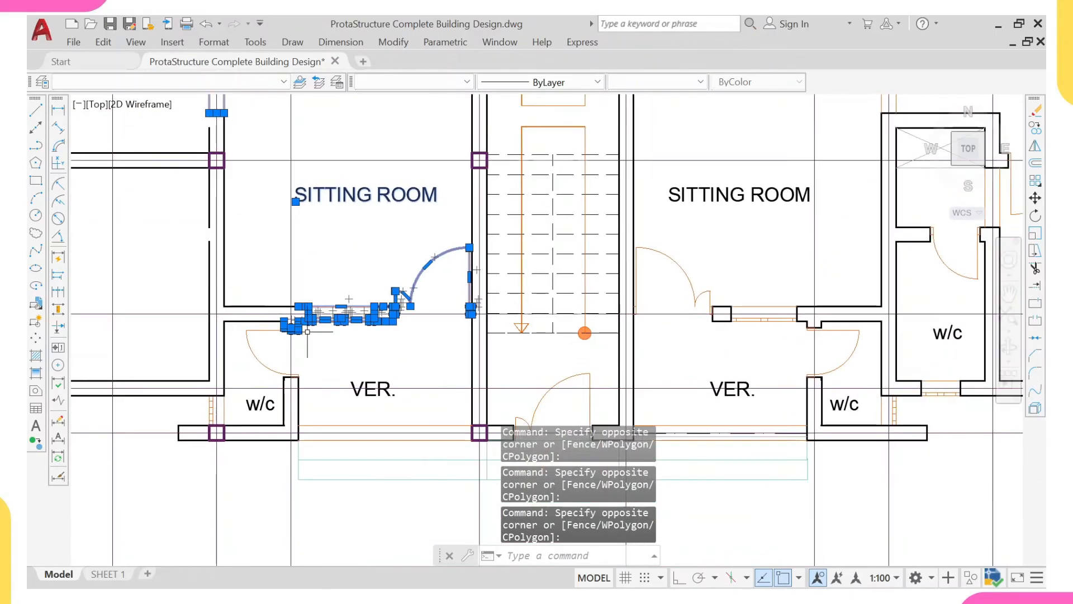
left_click(239, 324)
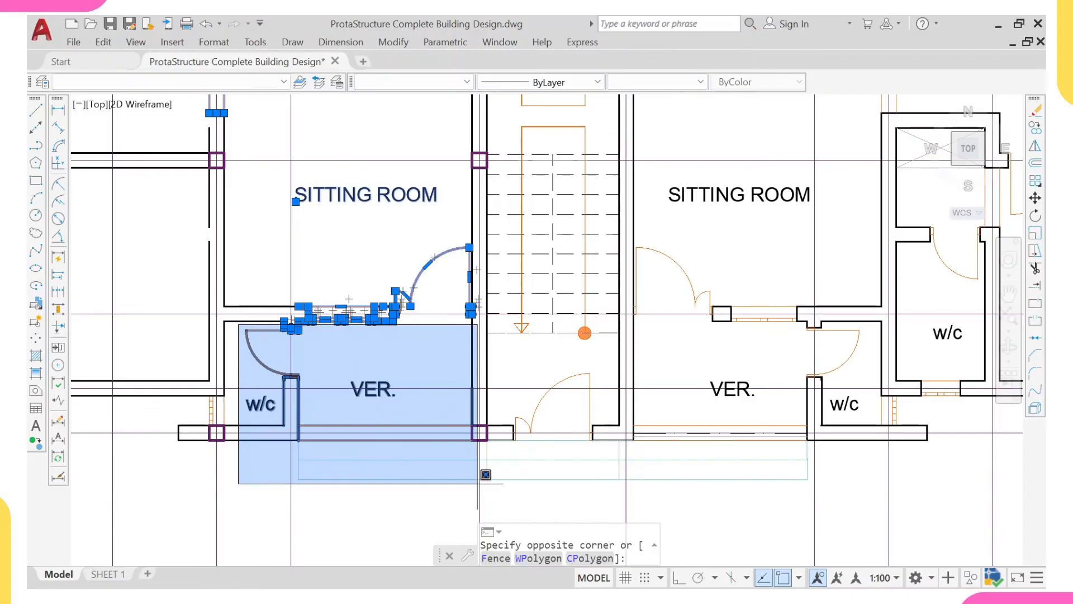
left_click(477, 483)
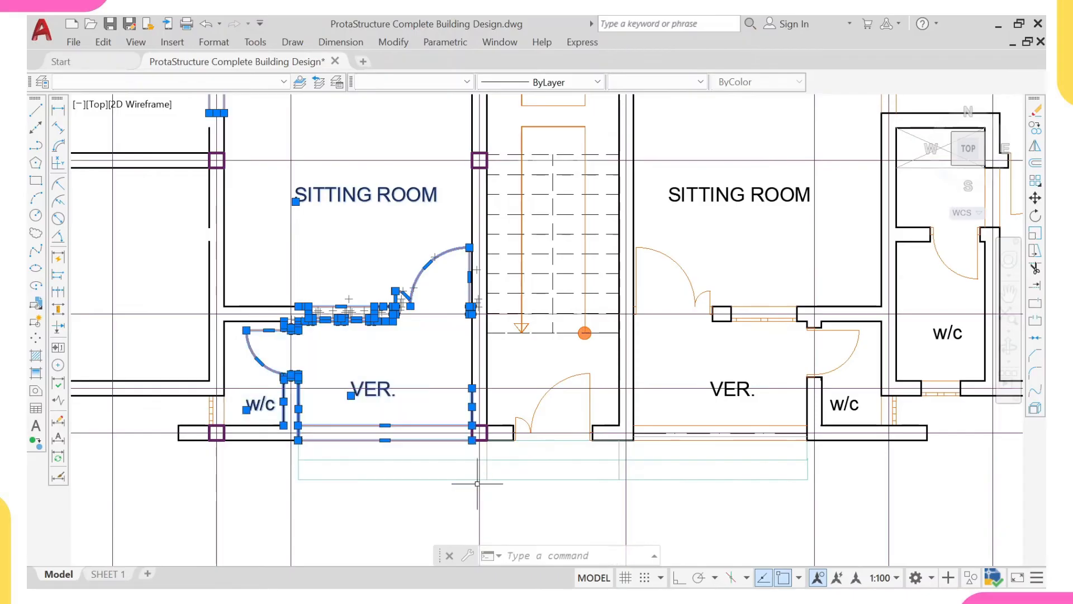
scroll(194, 393, "up", 2)
left_click(195, 391)
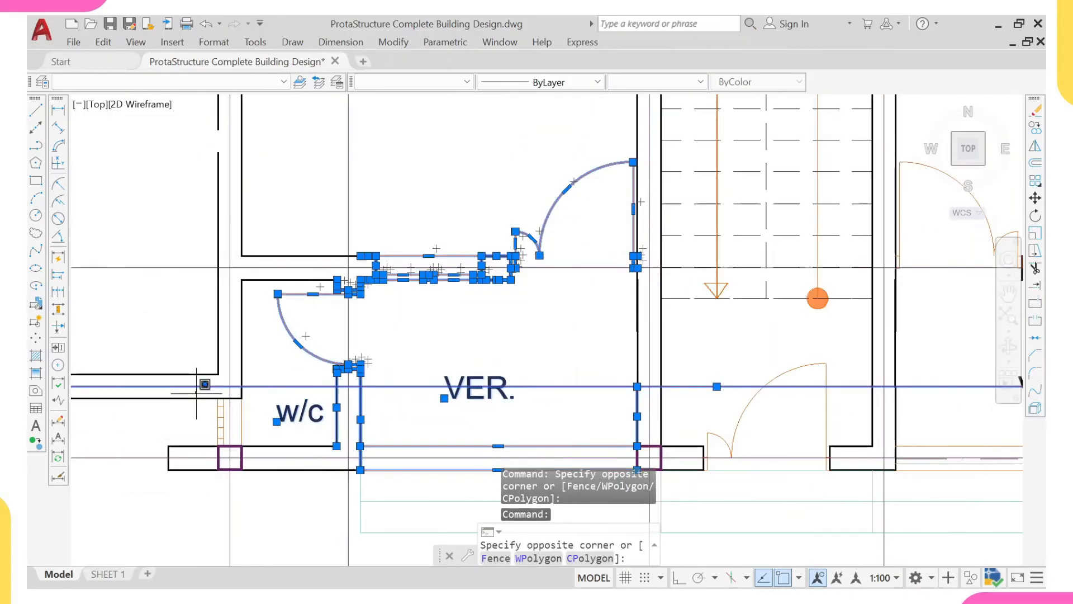
left_click(272, 463)
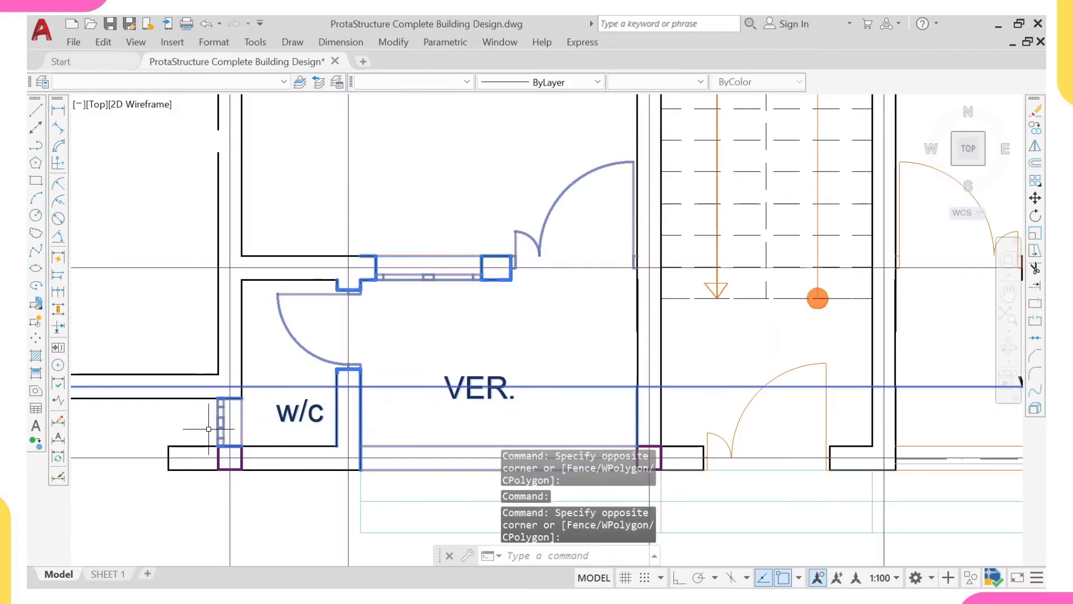
left_click(201, 384)
left_click(221, 390)
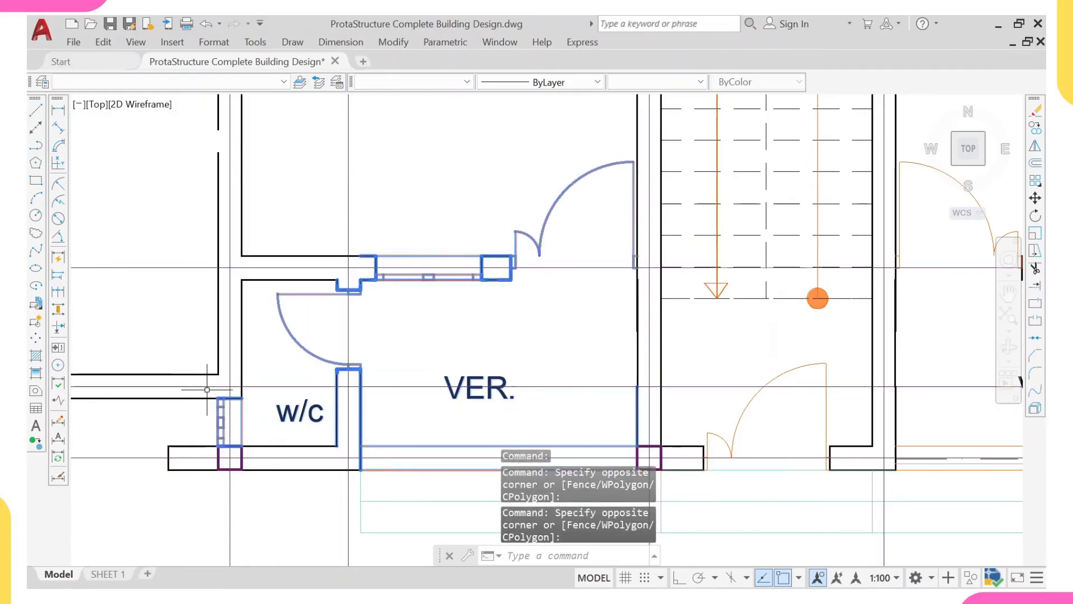
type("e")
key("Return")
- Extend both lines of the left sitting room's outer side wall up to the column on the wall below the kitchen
scroll(234, 386, "down", 5)
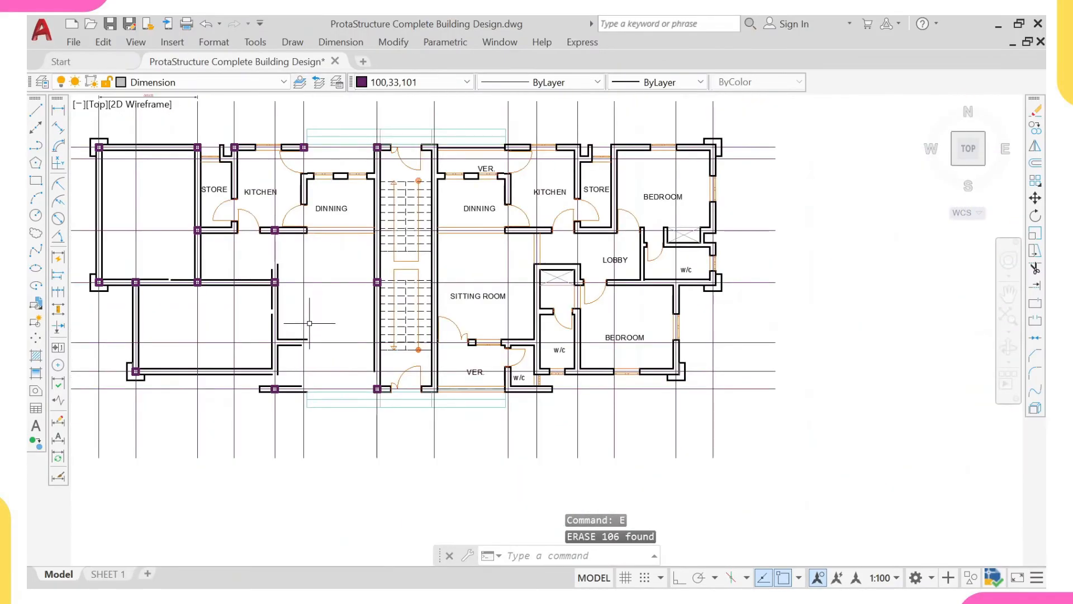
scroll(276, 358, "up", 3)
scroll(287, 241, "up", 3)
left_click(299, 236)
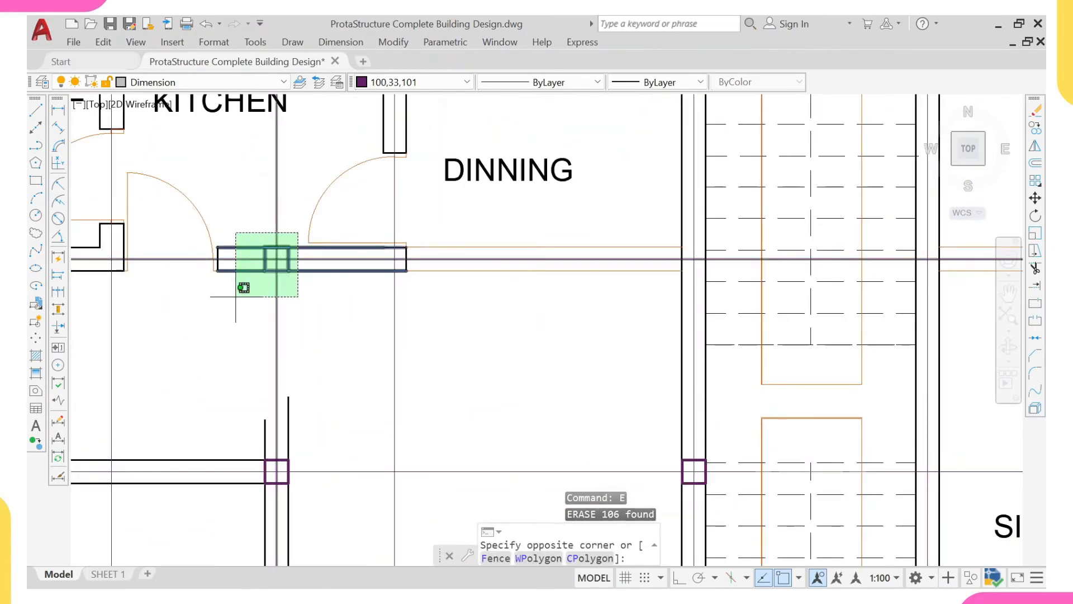
left_click(229, 288)
key("Return")
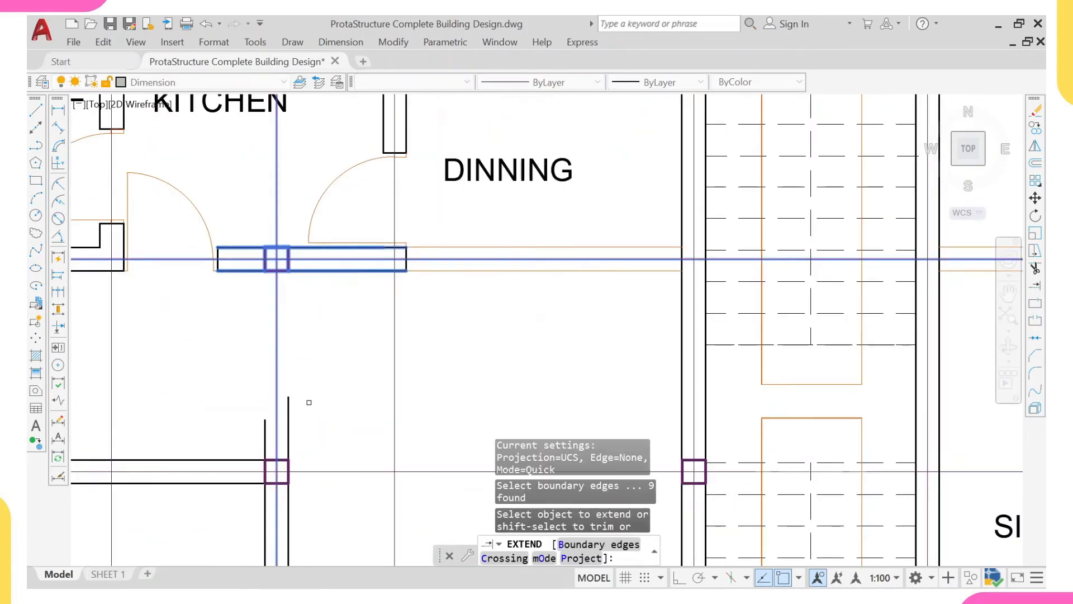
left_click(289, 405)
left_click(262, 425)
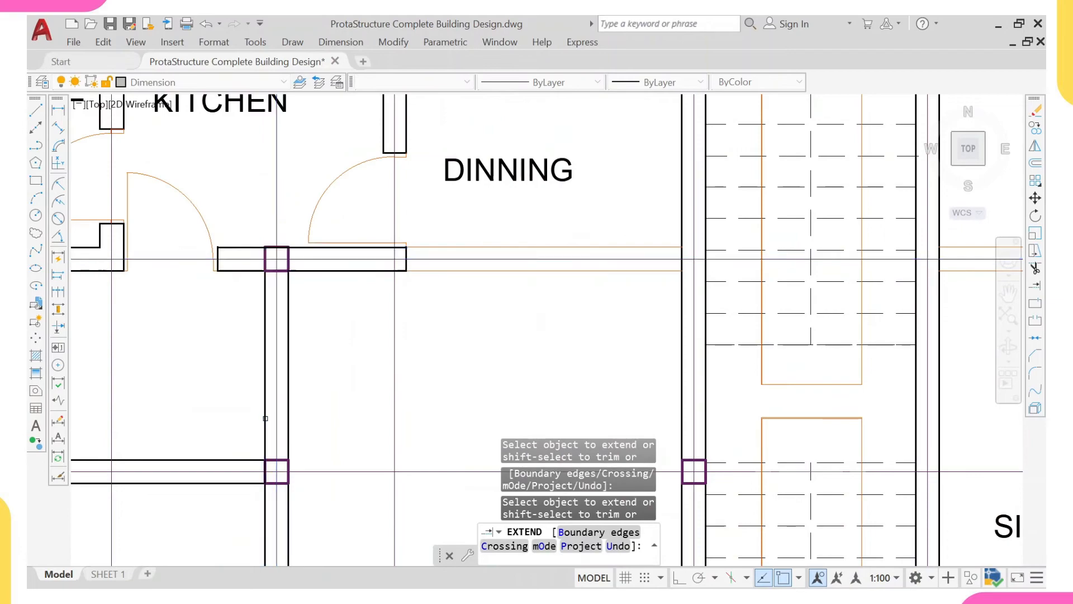
scroll(268, 442, "down", 5)
scroll(276, 459, "up", 4)
left_click(267, 453)
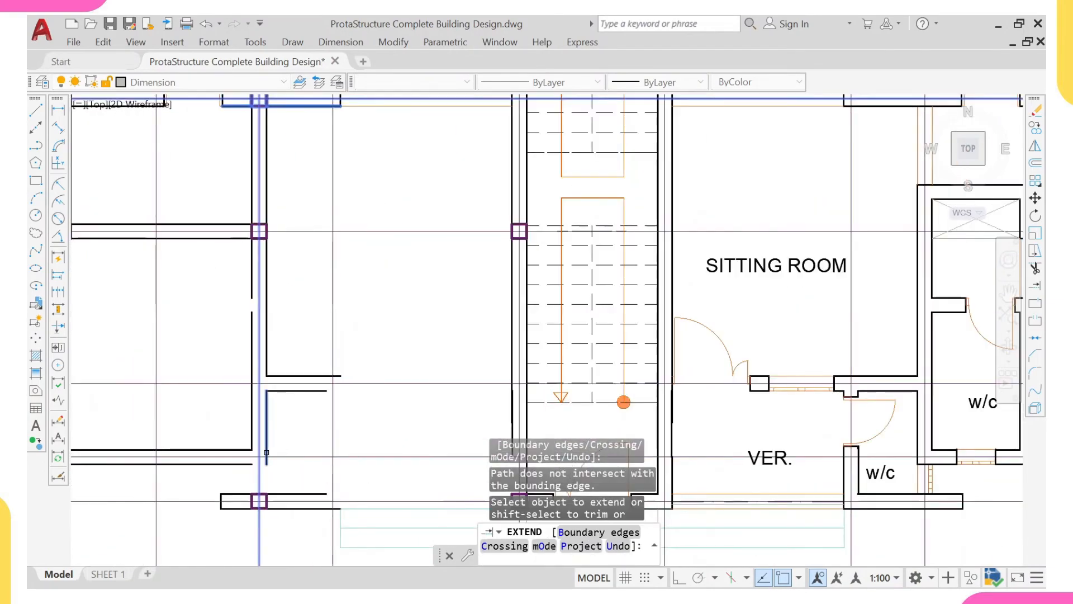
key("Escape")
- Extend both lines of the side wall beside the cleared w/c down to the column on the front wall
left_click(241, 491)
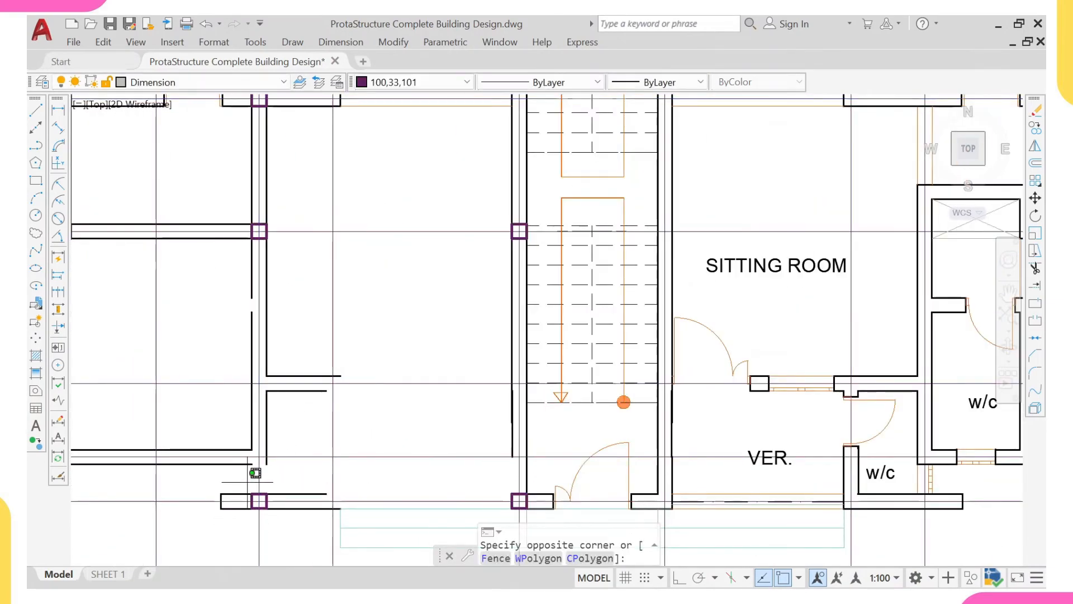
scroll(282, 506, "down", 2)
left_click(281, 508)
scroll(281, 508, "up", 5)
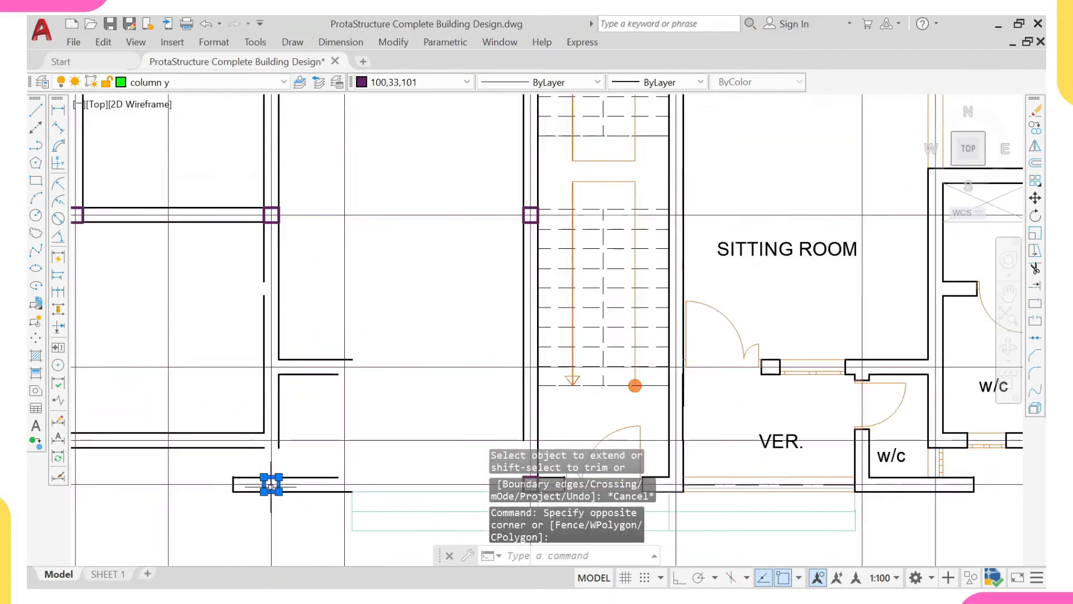
left_click(311, 455)
left_click(259, 523)
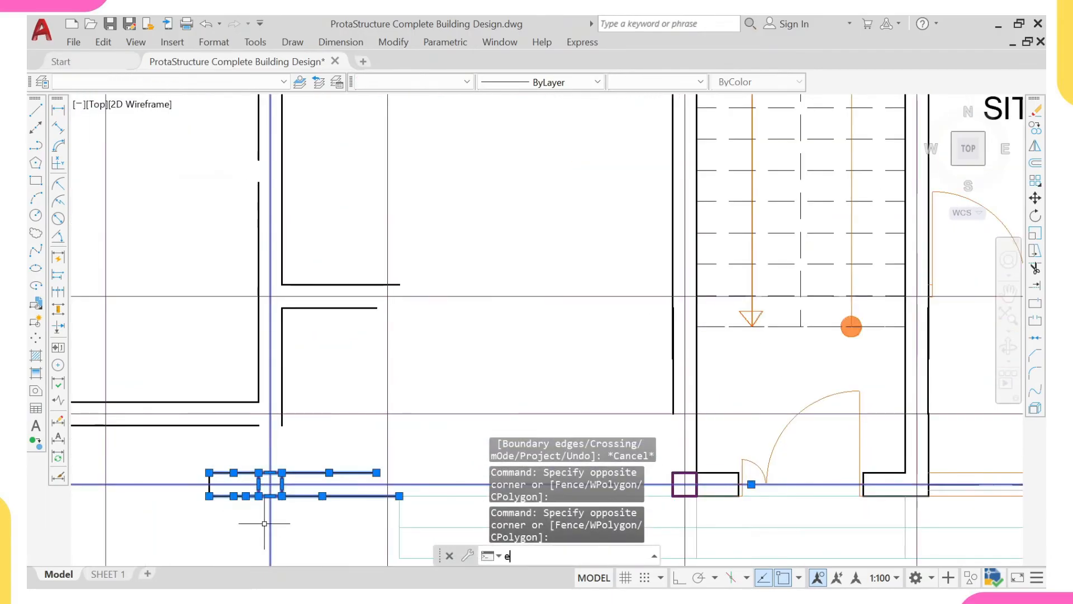
type("ex")
key("Return")
left_click(281, 422)
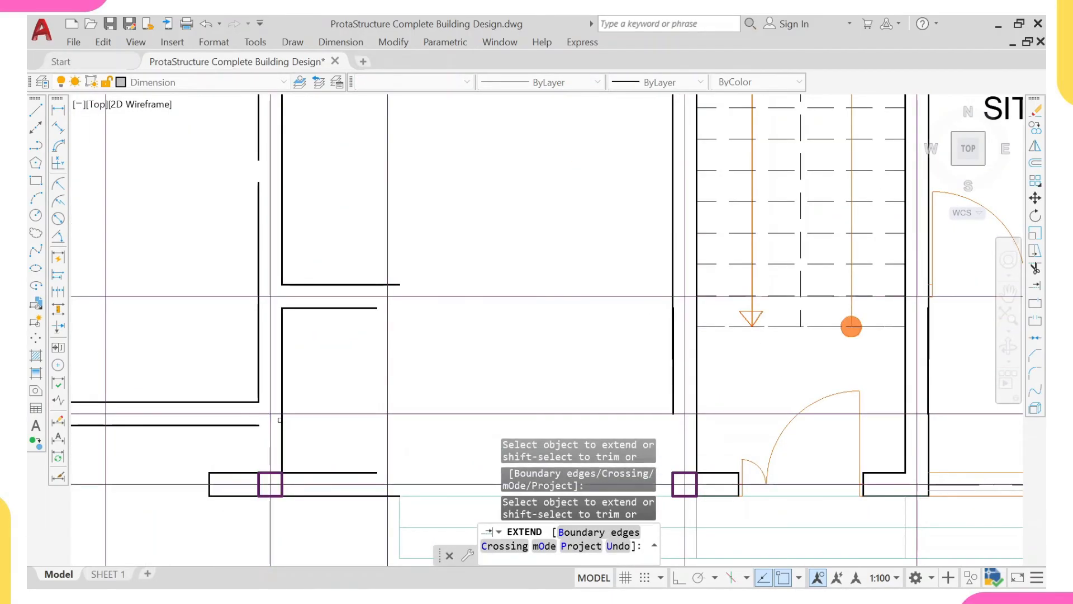
left_click(259, 388)
scroll(170, 379, "down", 2)
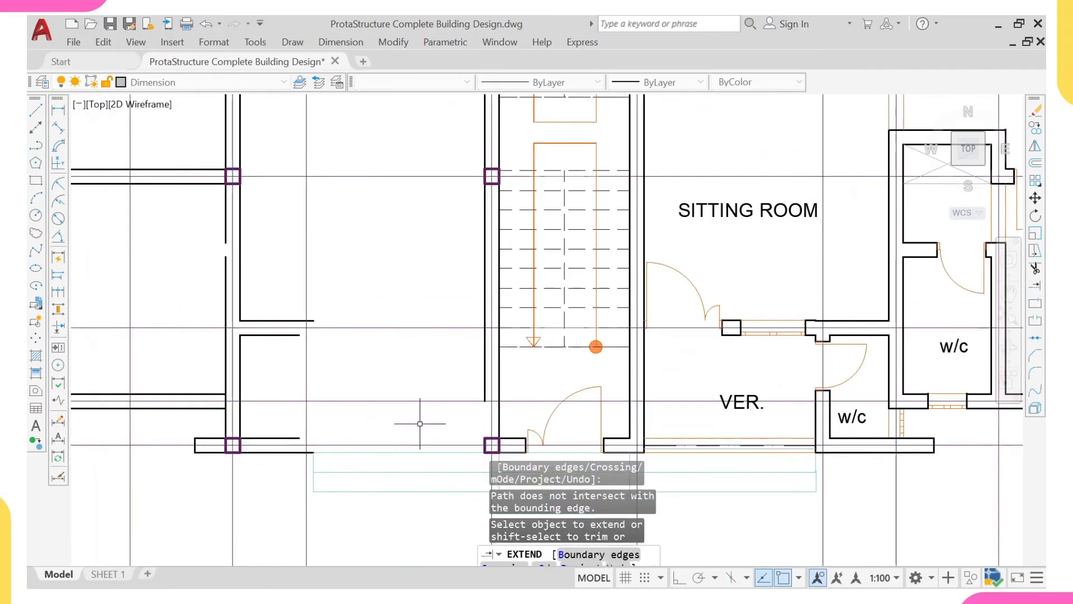
key("Escape")
- Extend both lines of the front wall across the cleared left veranda to the column beside the staircase
middle_click_drag(463, 425, 419, 383)
left_click(464, 387)
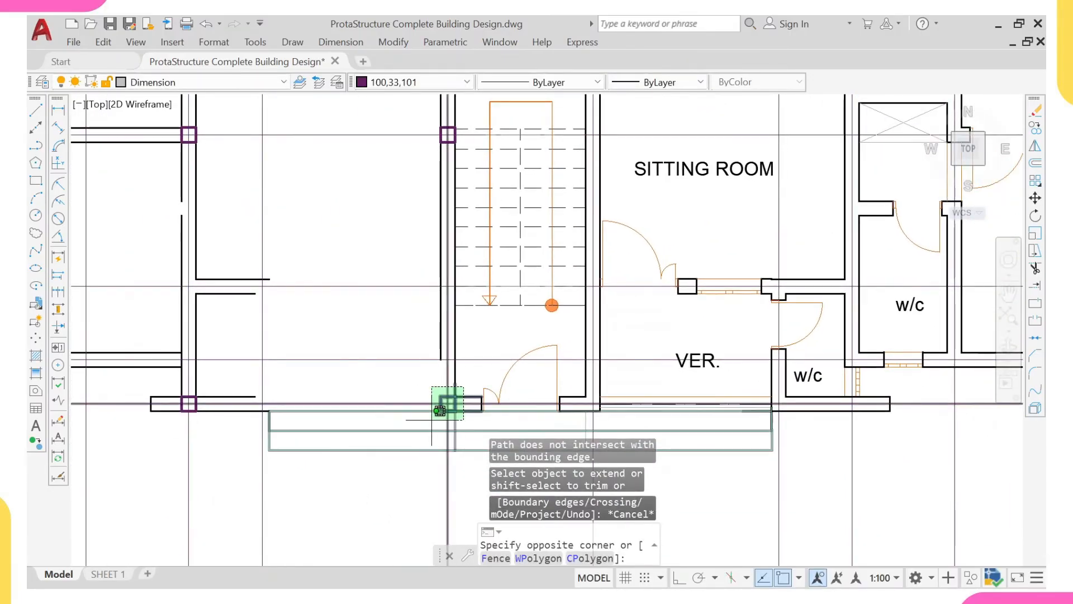
left_click(439, 412)
type("ex")
key("Return")
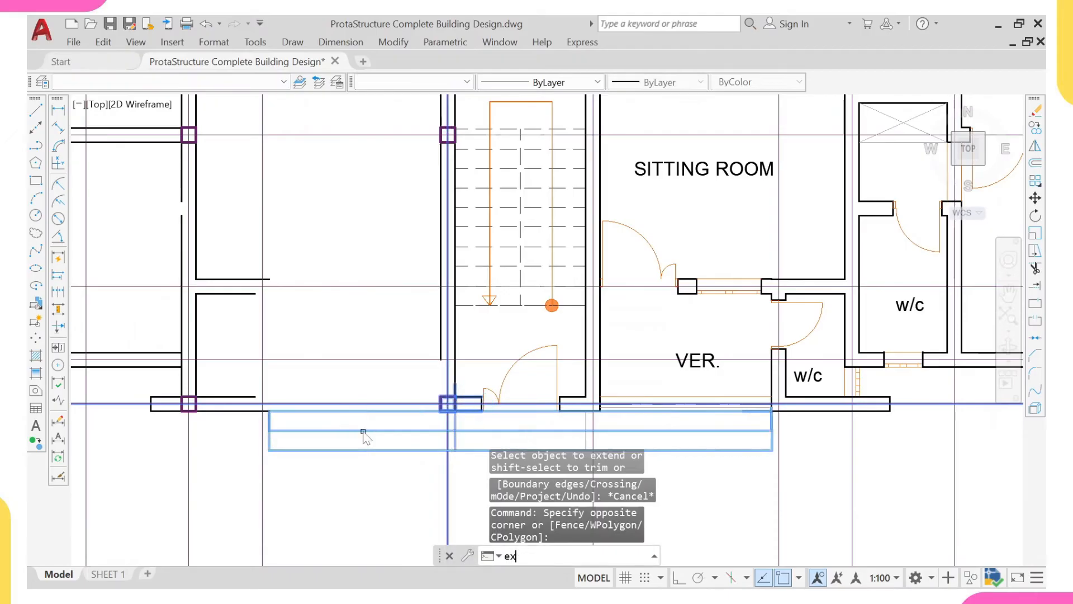
left_click(247, 411)
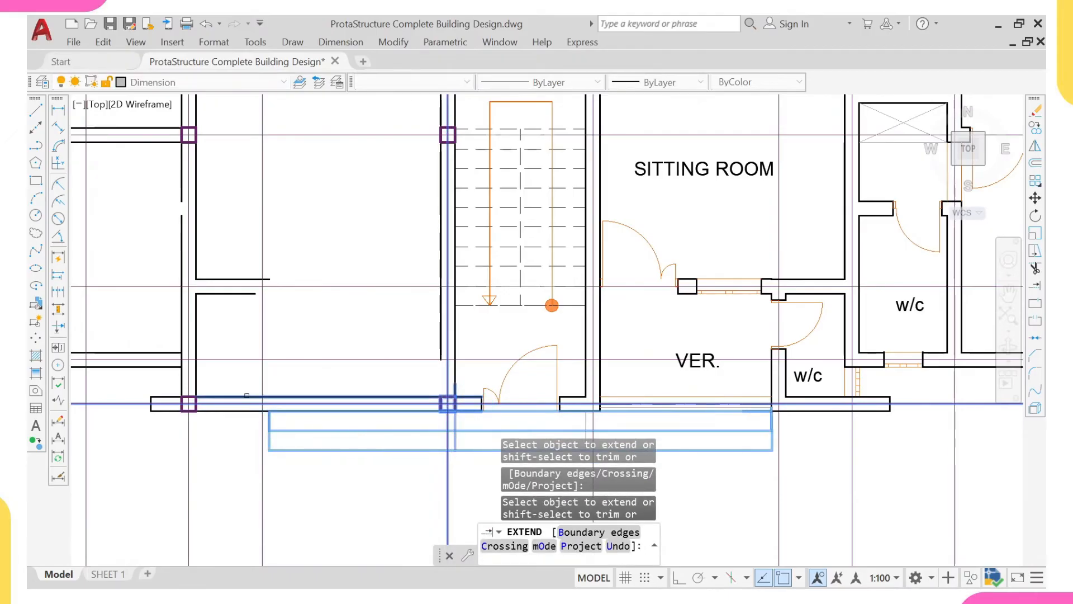
left_click(254, 412)
- Extend the room-side line of the staircase's left wall down to the column on the front wall
scroll(277, 366, "down", 4)
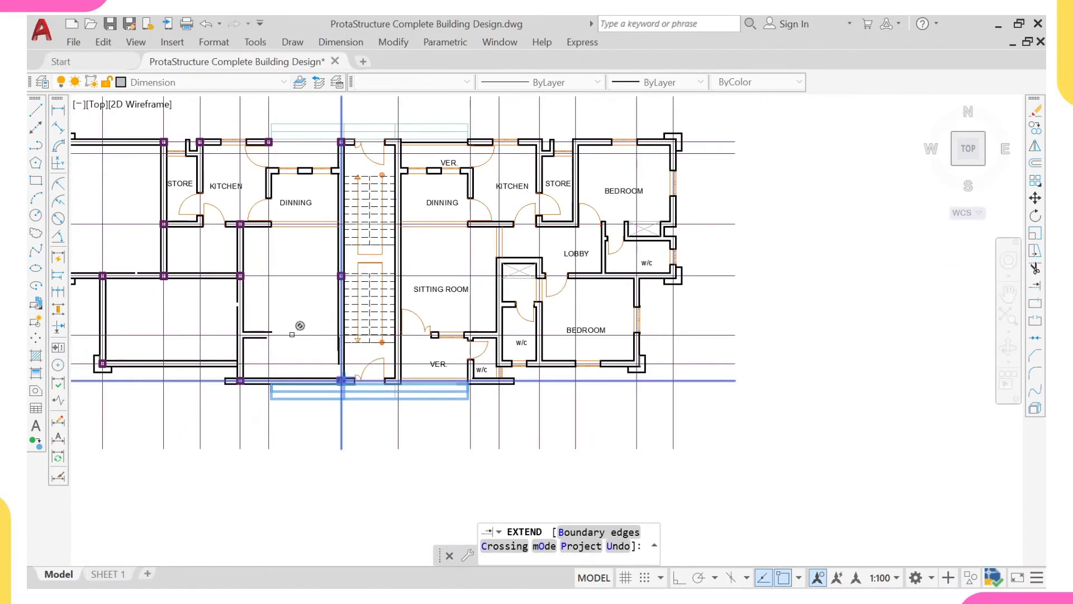
left_click(330, 336)
middle_click_drag(330, 334, 340, 357)
scroll(358, 369, "up", 6)
left_click(323, 318)
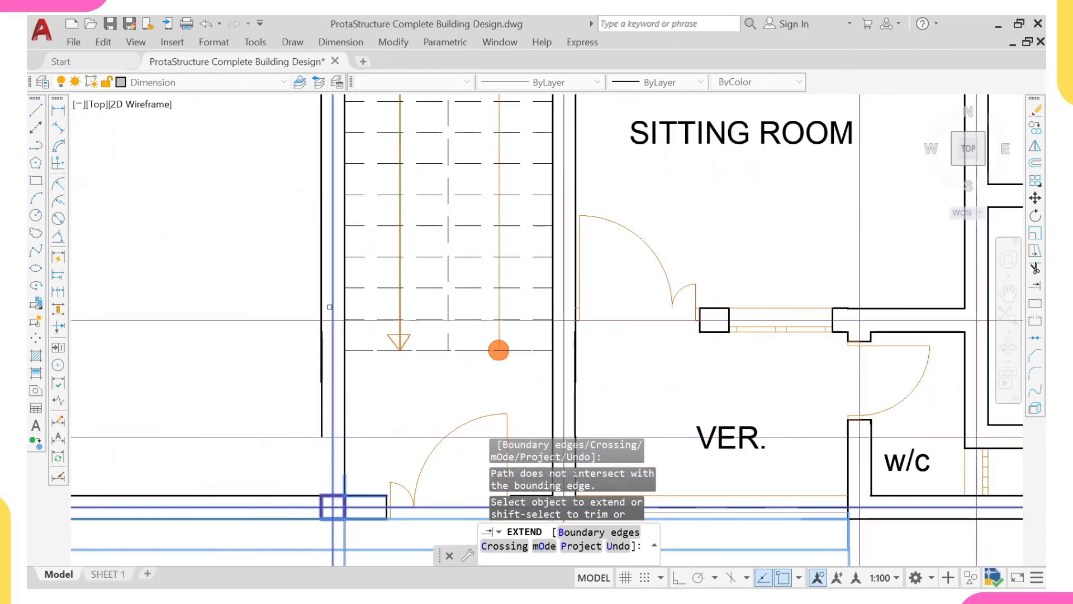
scroll(326, 351, "down", 5)
middle_click_drag(258, 330, 263, 350)
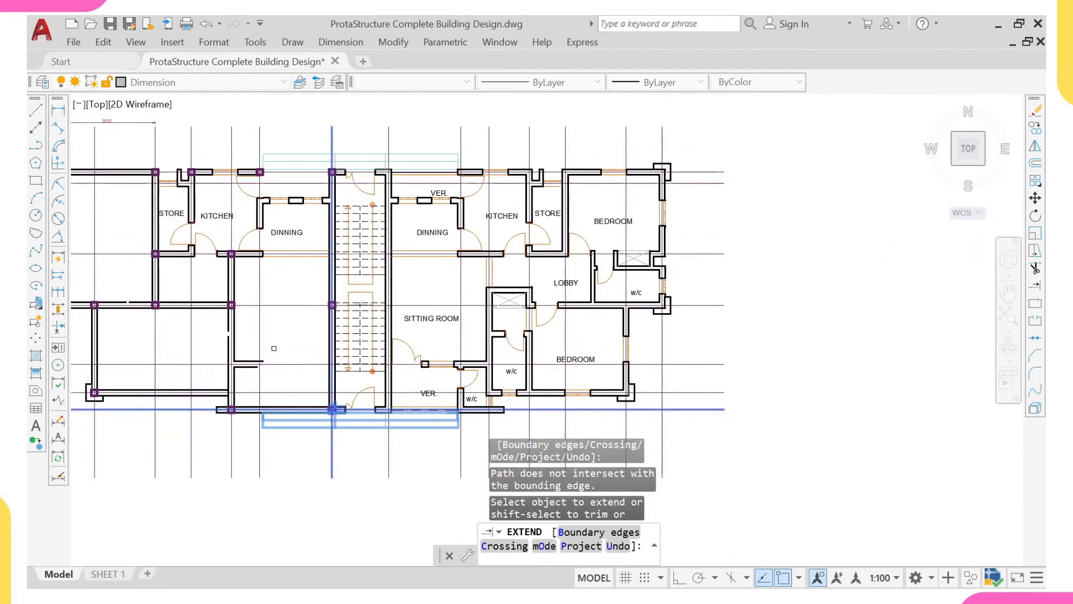
scroll(263, 351, "up", 3)
key("Escape")
- Extend both lines of the wall between the left sitting room and the cleared veranda to the staircase wall
scroll(369, 355, "up", 2)
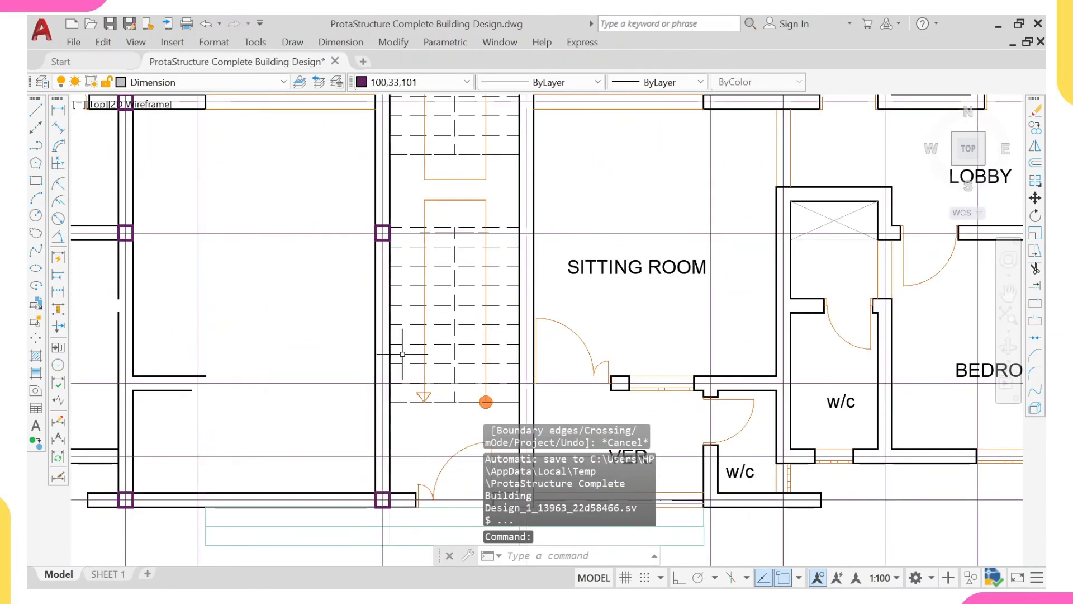
left_click(375, 358)
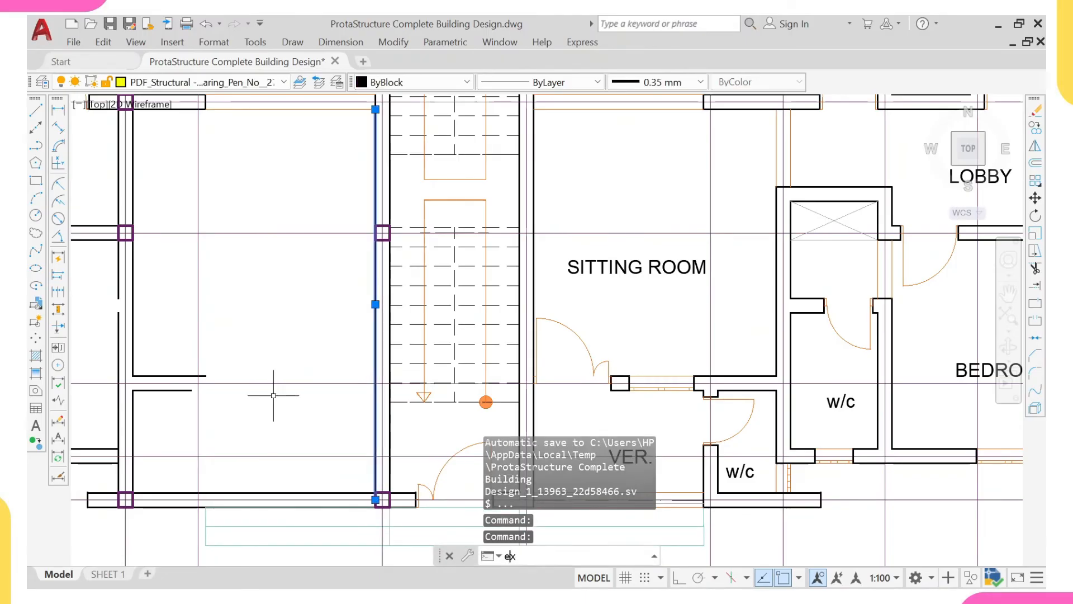
type("ex")
key("Return")
left_click(186, 391)
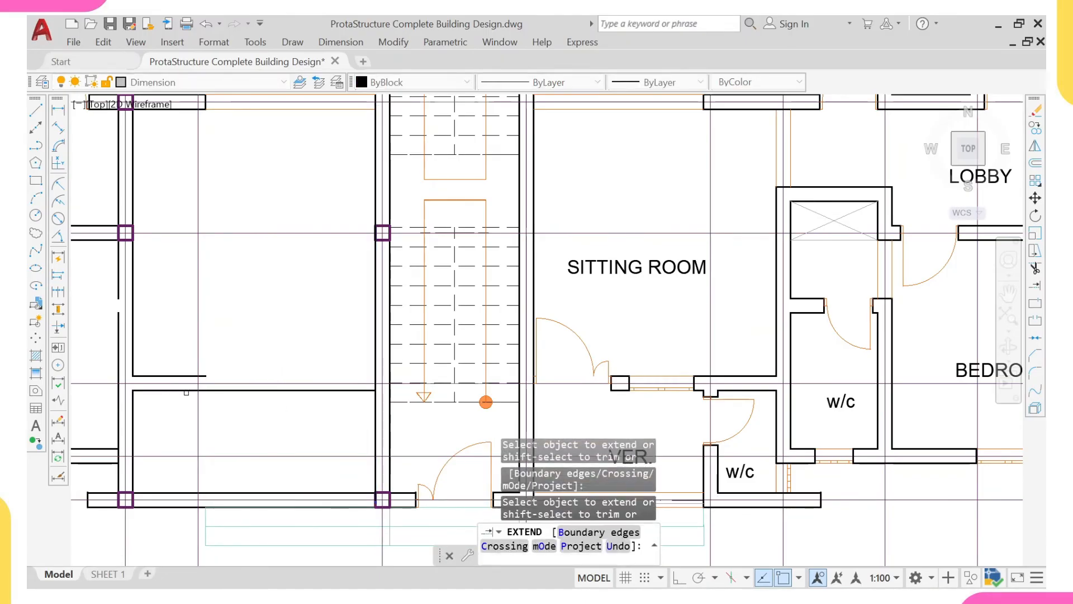
left_click(188, 376)
- Extend the lower line of the wall below the left dining area to the staircase wall and try to extend its upper line
middle_click_drag(237, 303, 272, 371)
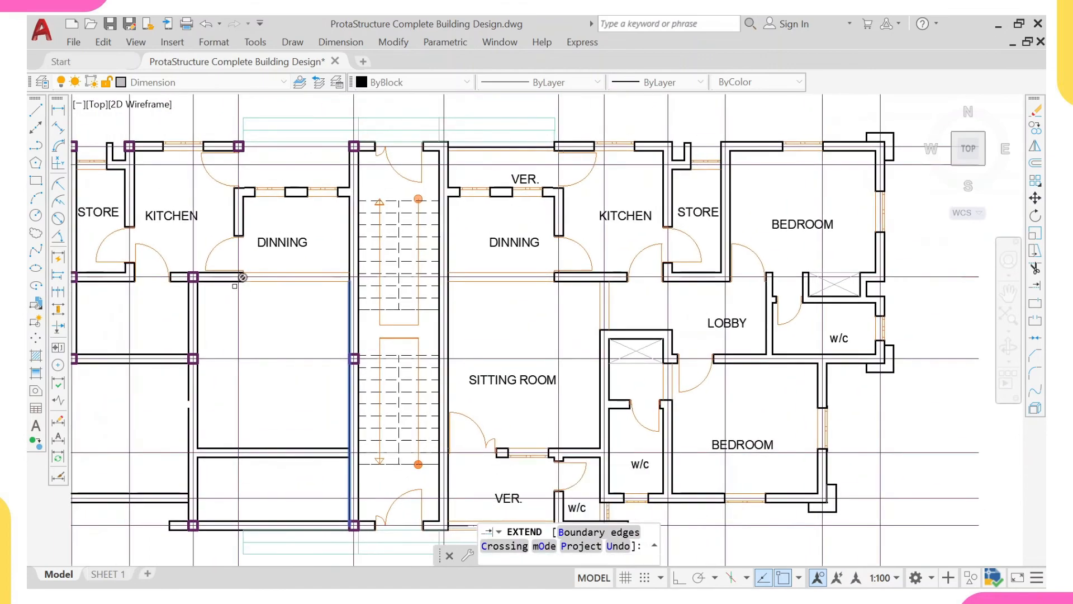
scroll(237, 279, "up", 2)
left_click(235, 281)
left_click(235, 280)
left_click(234, 272)
left_click(234, 270)
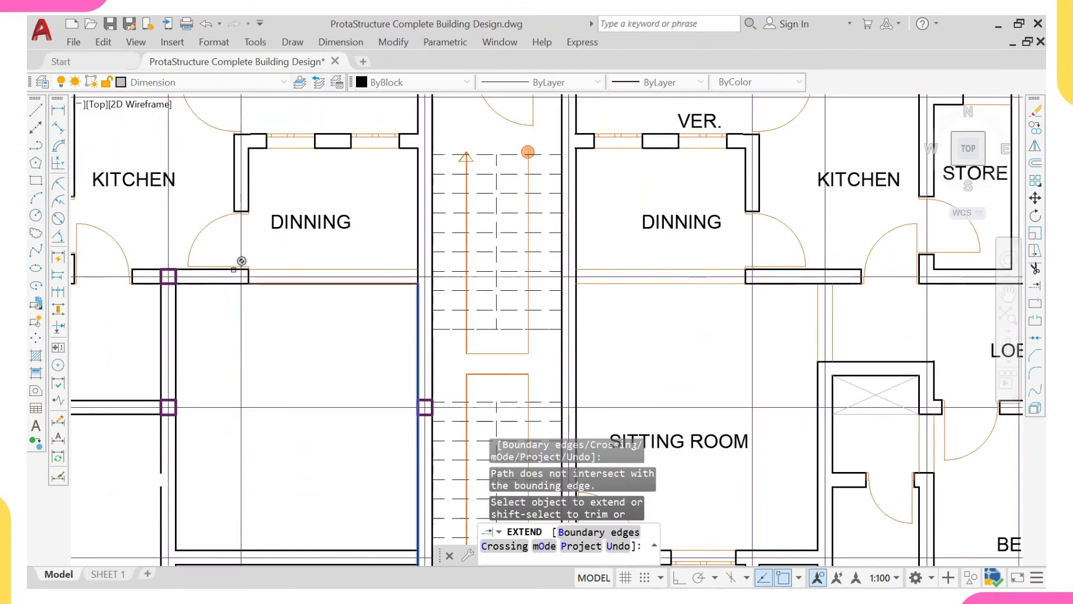
scroll(234, 270, "up", 4)
left_click(233, 271)
scroll(320, 300, "down", 4)
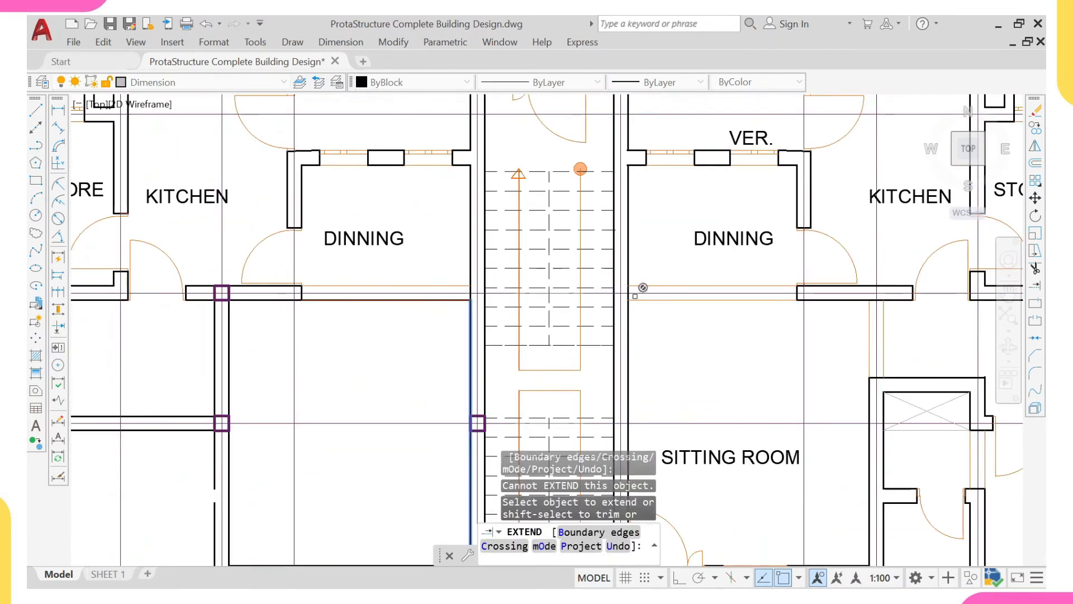
left_click(636, 293)
scroll(518, 299, "up", 2)
key("Escape")
- Erase the wall end-caps and opening lines below the left dining area together with the adjoining kitchen door
left_click(122, 241)
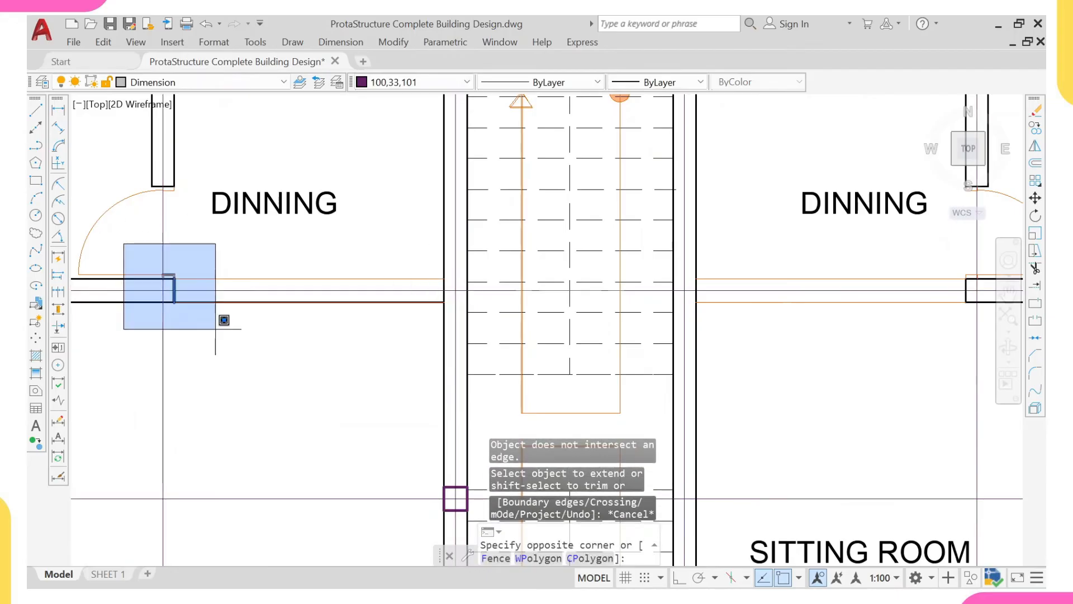
left_click(452, 379)
scroll(343, 356, "down", 2)
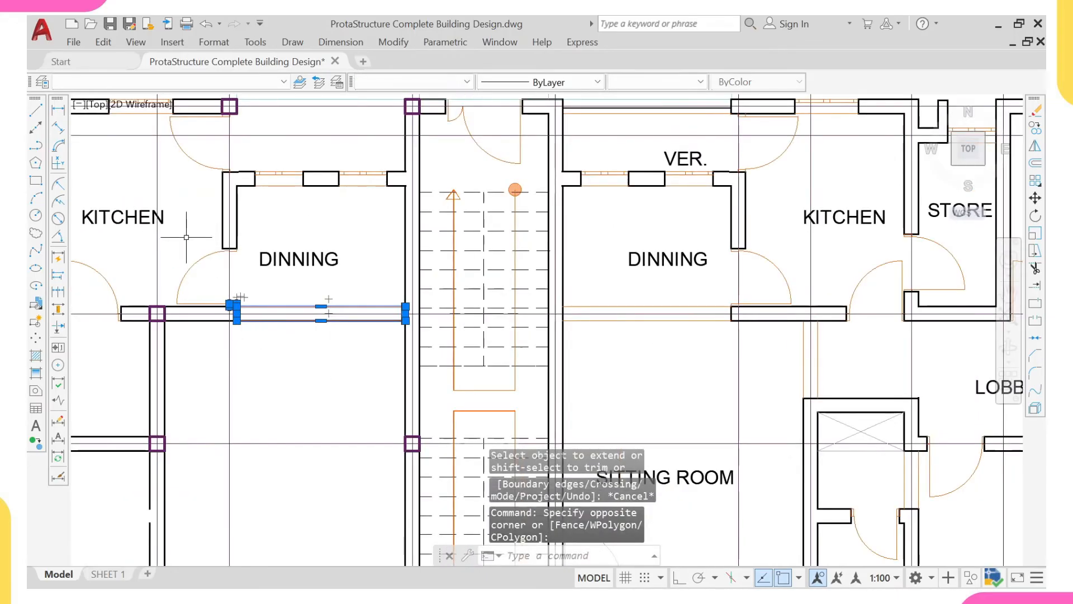
left_click(180, 233)
left_click(305, 383)
left_click(204, 268)
left_click(188, 249)
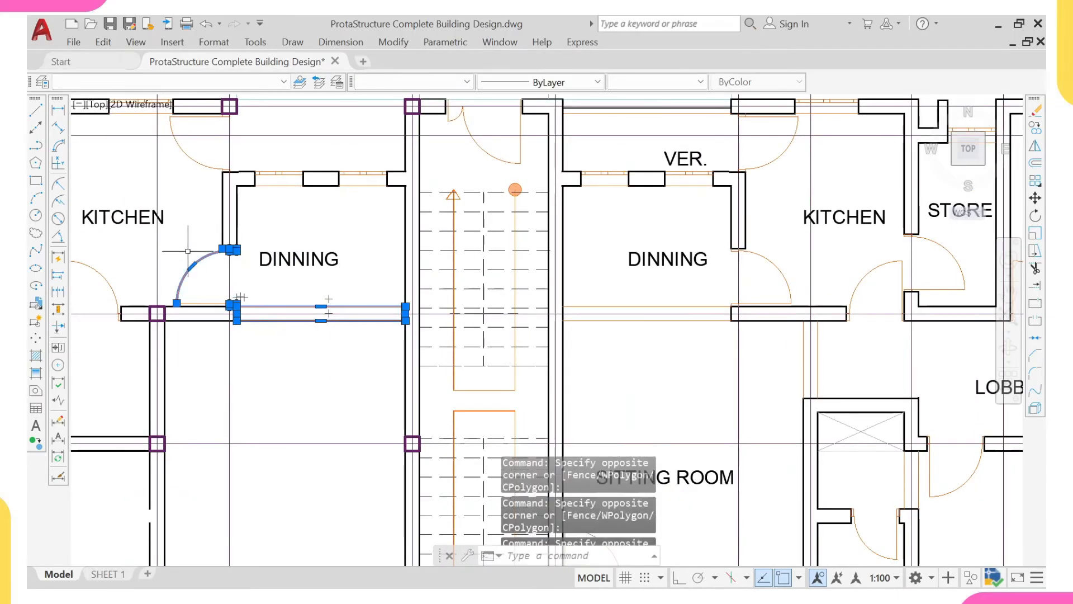
left_click(181, 263)
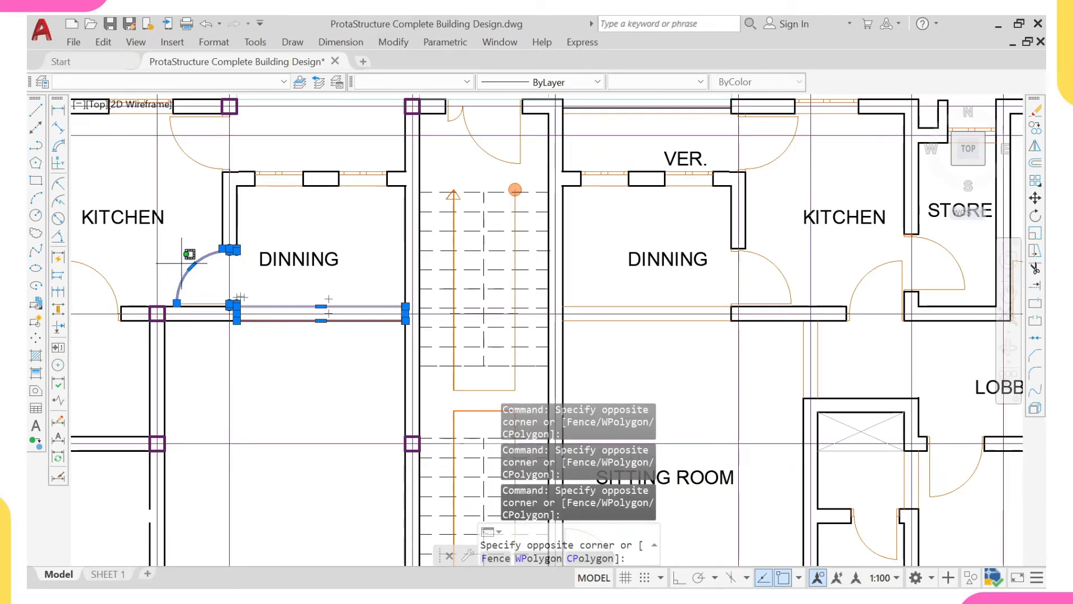
left_click(209, 303)
type("e")
key("Return")
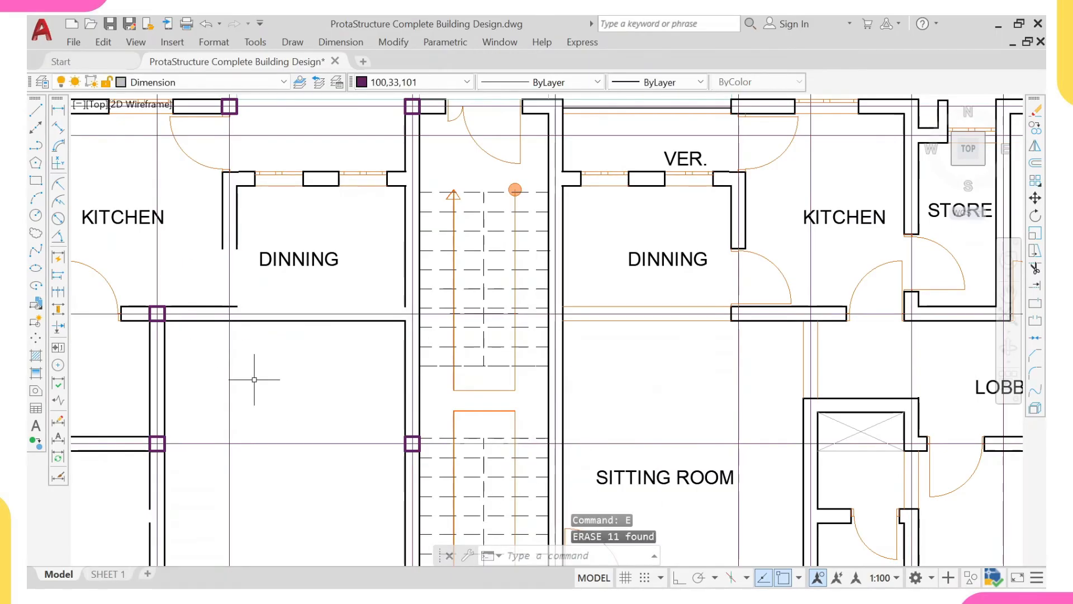
- Extend the upper line of the wall below the left dining area to the staircase's left wall
left_click(406, 282)
left_click(378, 306)
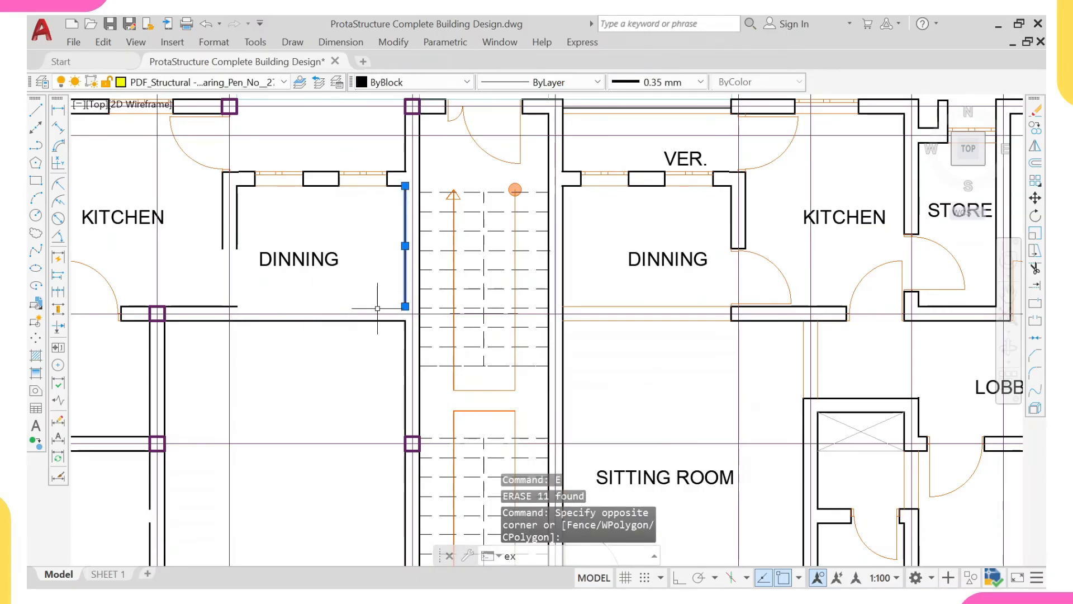
key("Return")
left_click(209, 305)
left_click(208, 305)
scroll(295, 302, "down", 4)
middle_click_drag(329, 297, 337, 314)
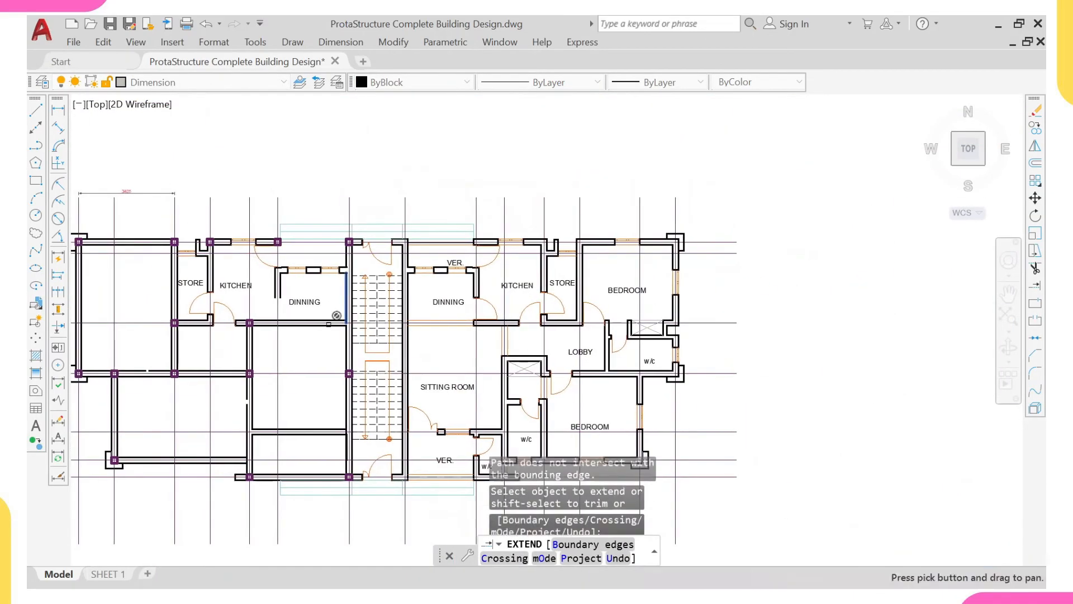
key("Escape")
- Erase the light-blue outline lines in front of the front wall at the staircase entrance
middle_click_drag(275, 505, 284, 427)
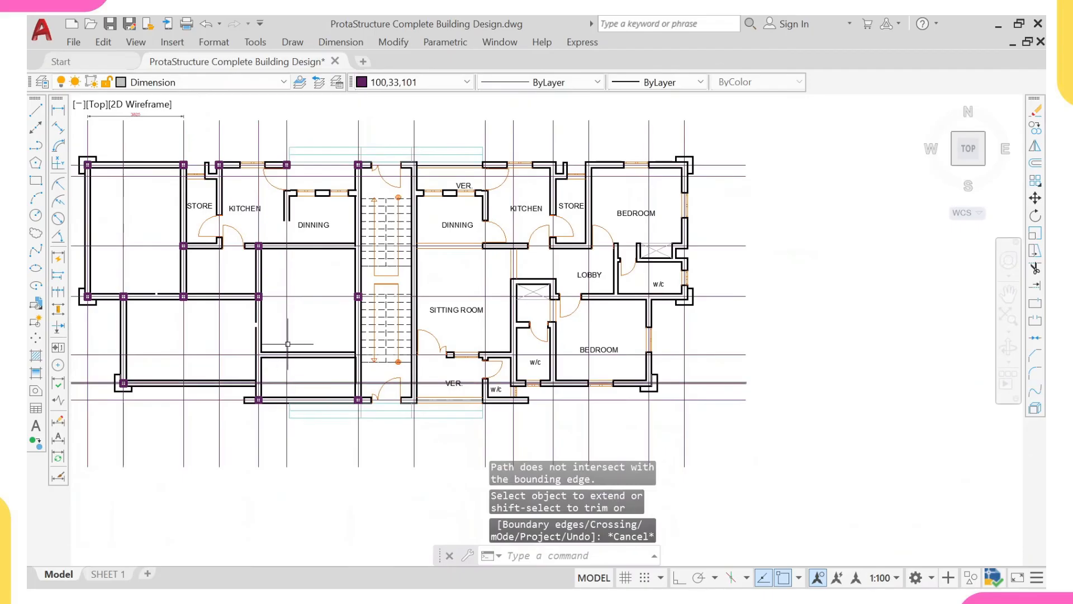
scroll(324, 395, "up", 3)
left_click(318, 417)
left_click(307, 459)
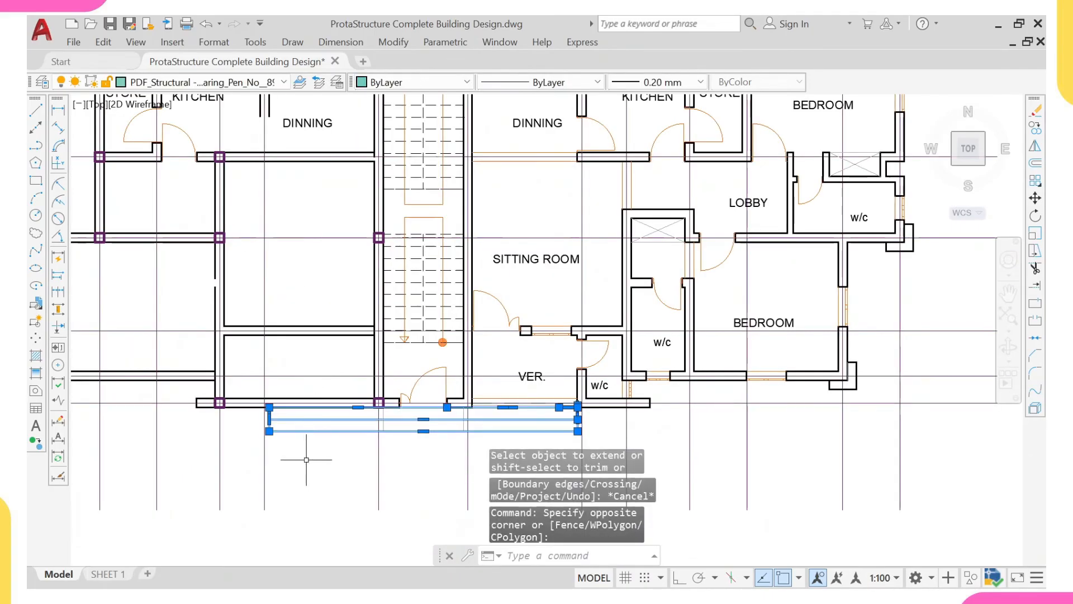
type("e")
key("Return")
scroll(315, 354, "down", 5)
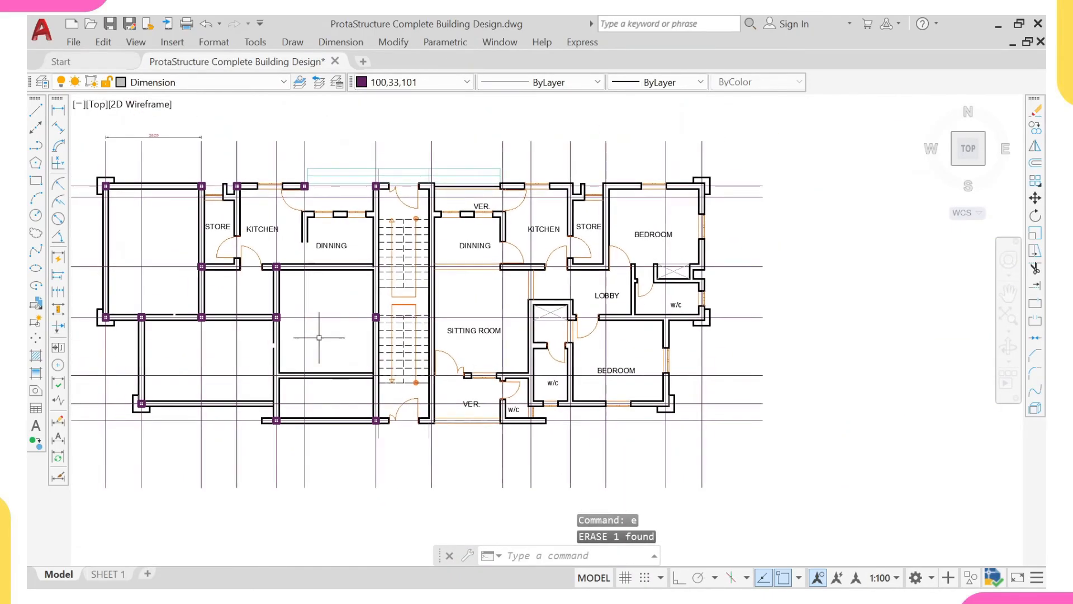
- Add a linear dimension above the plan between the gridlines of the left kitchen's column and the staircase's left column
scroll(324, 287, "up", 3)
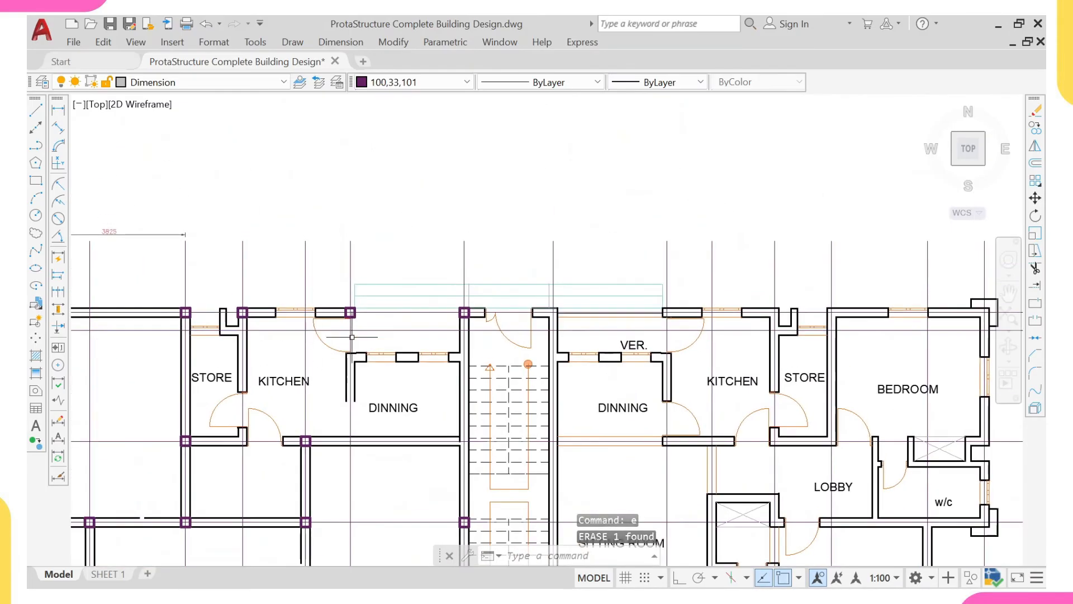
left_click(57, 110)
left_click(253, 240)
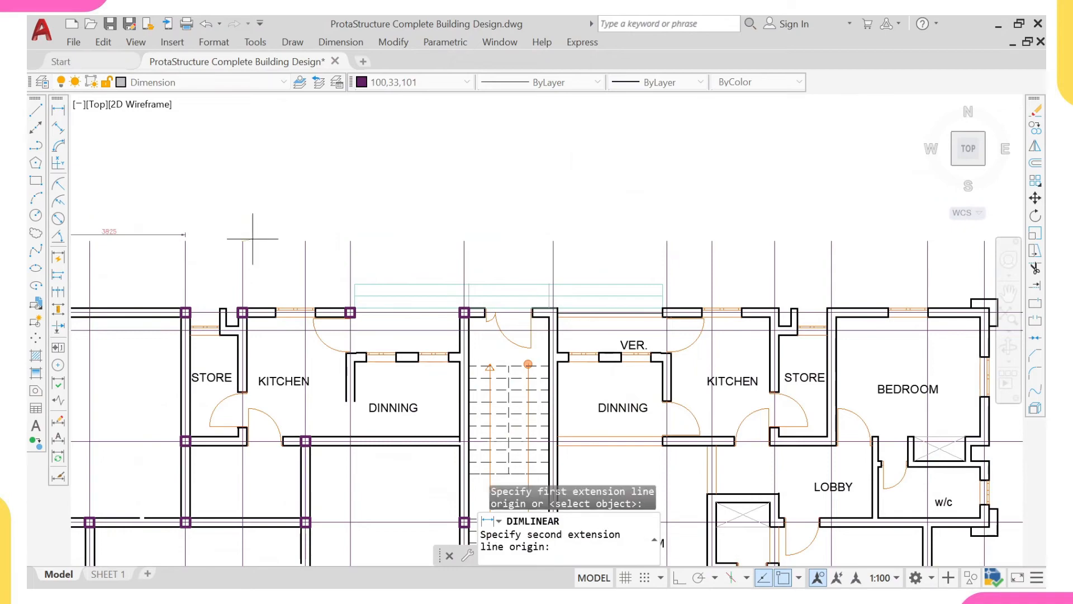
left_click(449, 241)
left_click(431, 213)
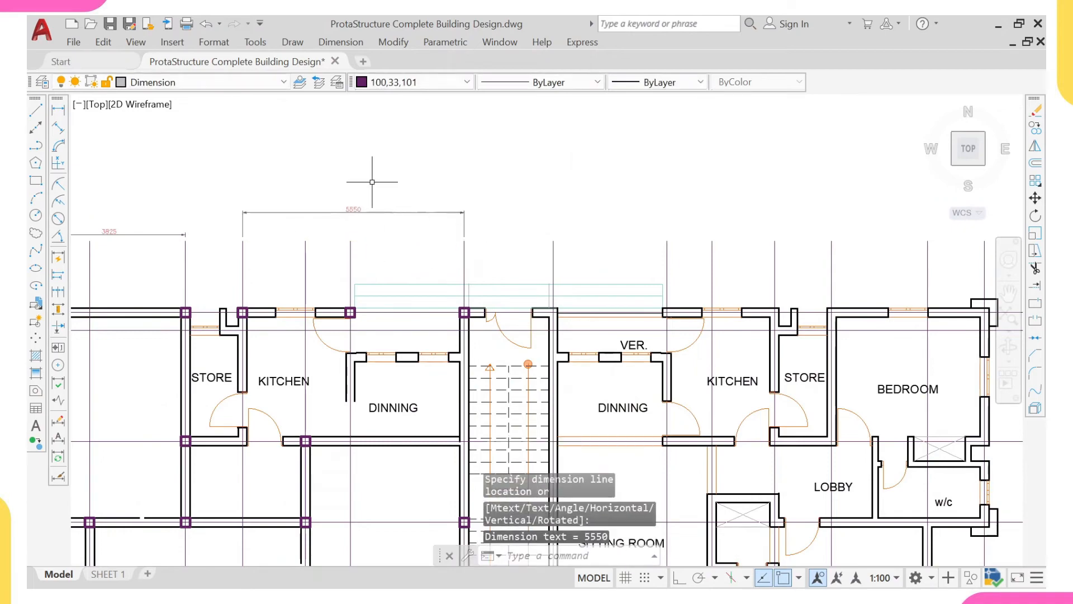
right_click(372, 175)
left_click(422, 186)
scroll(272, 306, "up", 2)
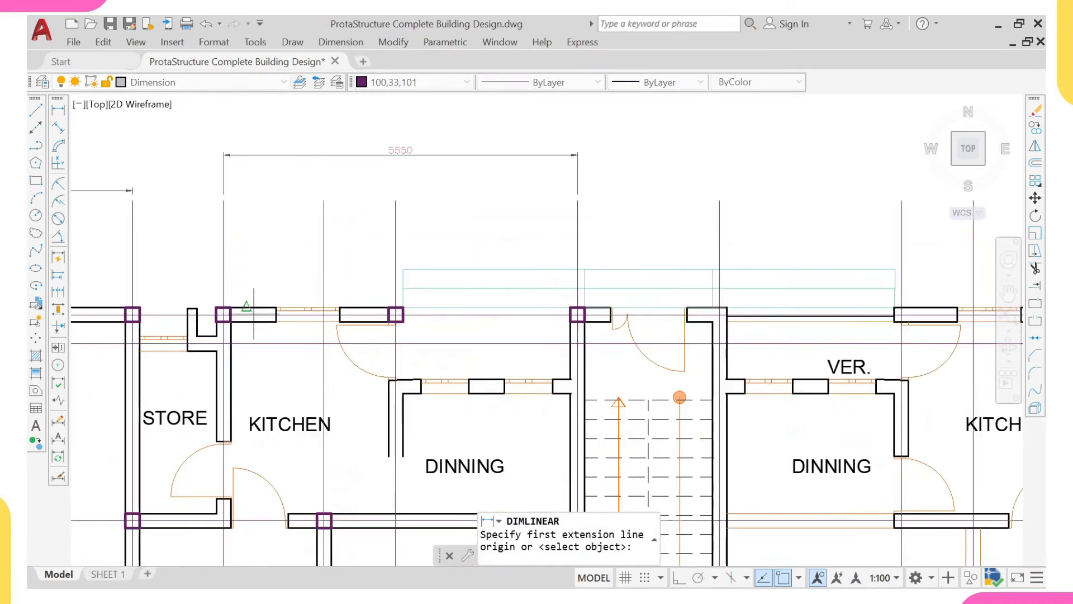
scroll(257, 312, "up", 5)
left_click(263, 311)
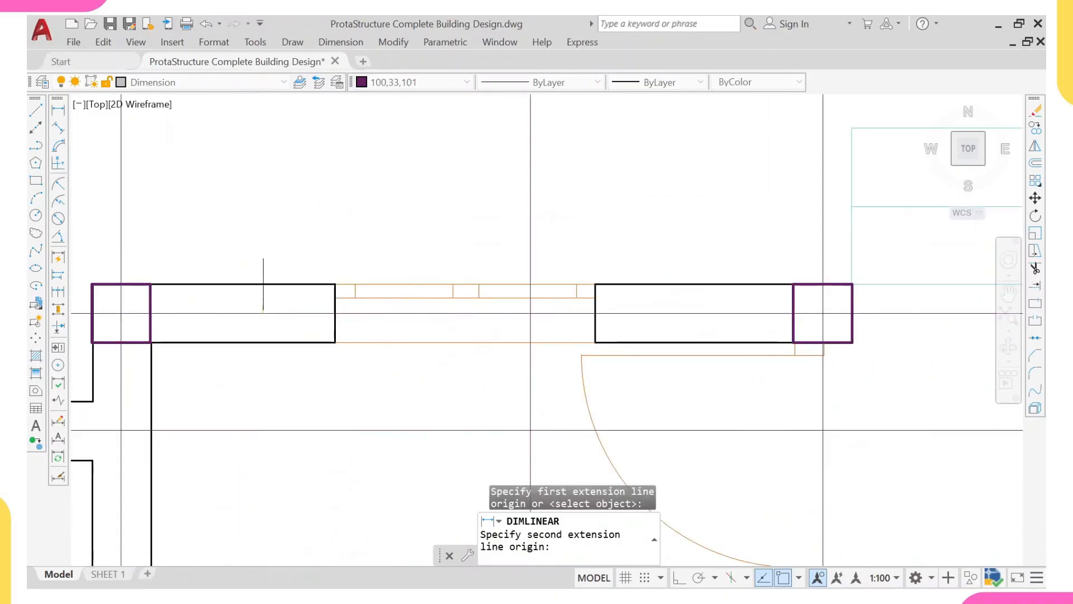
scroll(263, 311, "down", 8)
scroll(266, 364, "up", 5)
left_click(256, 364)
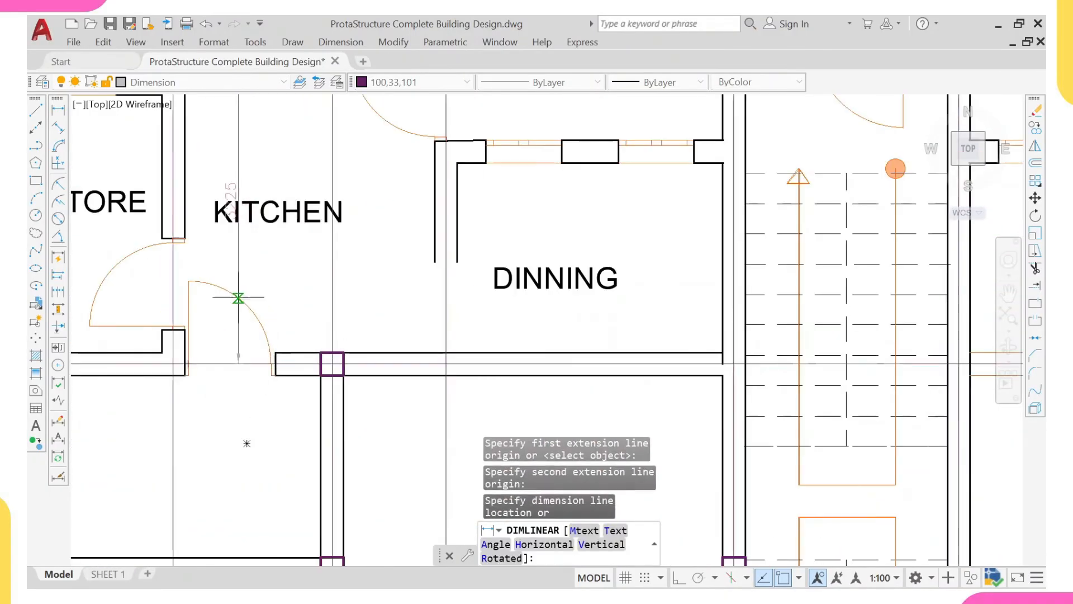
scroll(246, 443, "down", 6)
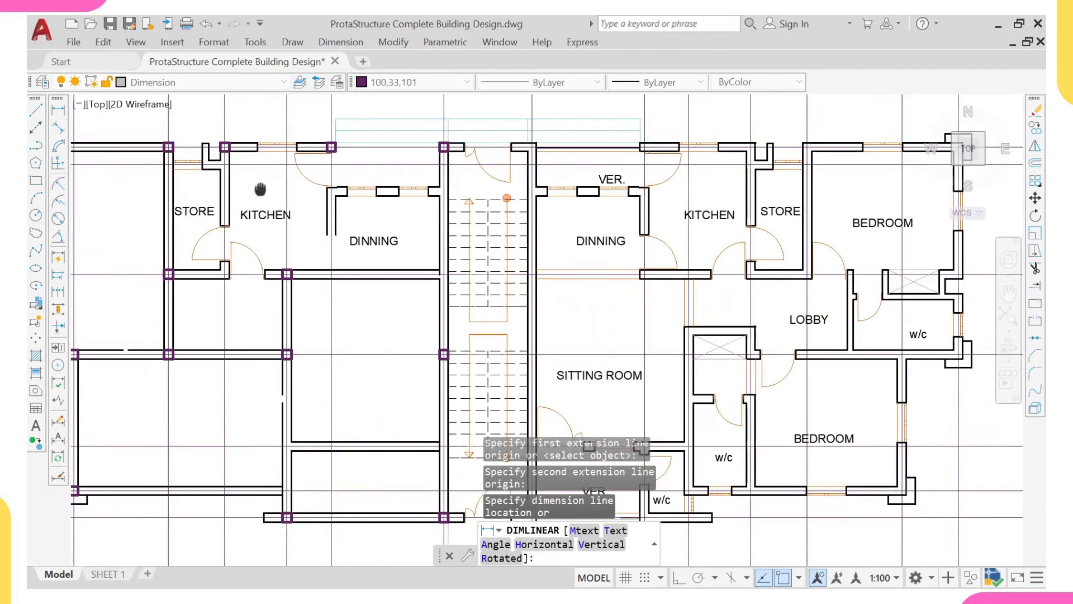
middle_click_drag(310, 166, 310, 230)
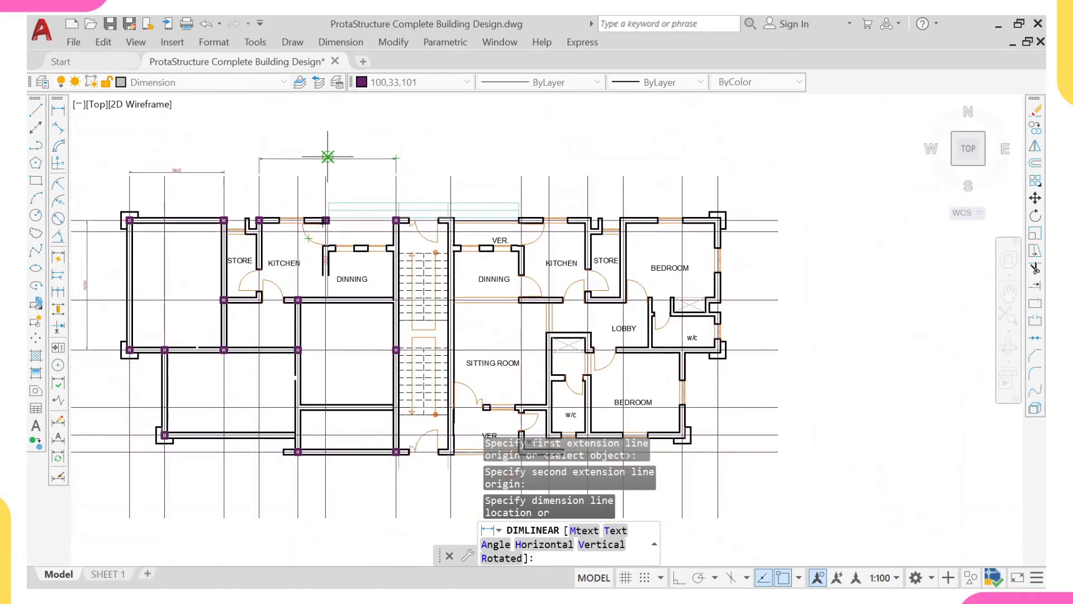
key("Escape")
scroll(291, 274, "up", 4)
scroll(285, 256, "down", 4)
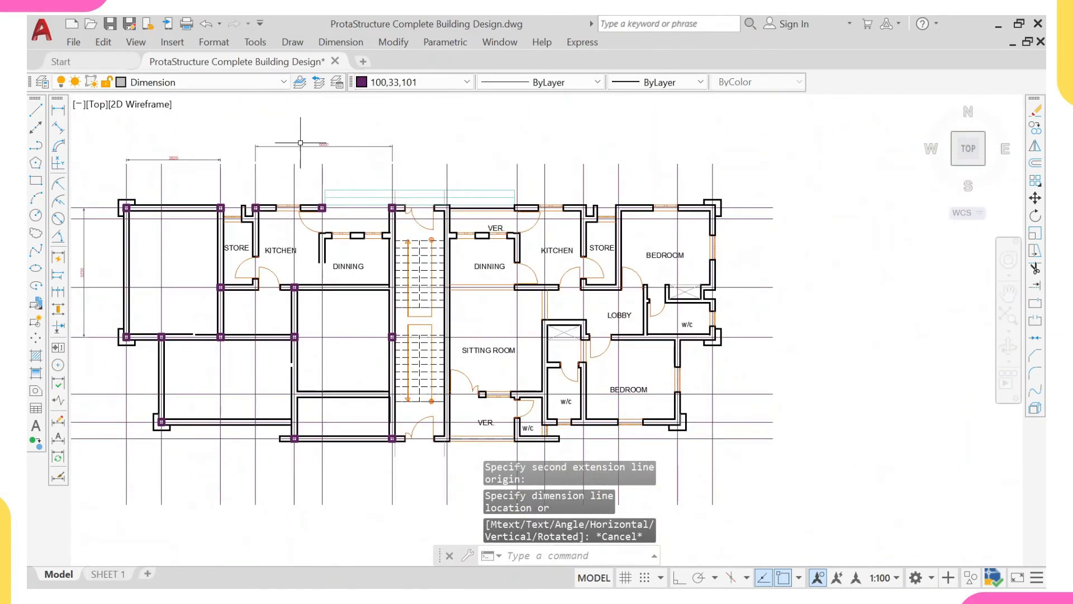
- Erase the linear dimension above the left kitchen and dining area
left_click(323, 129)
left_click(303, 157)
type("e")
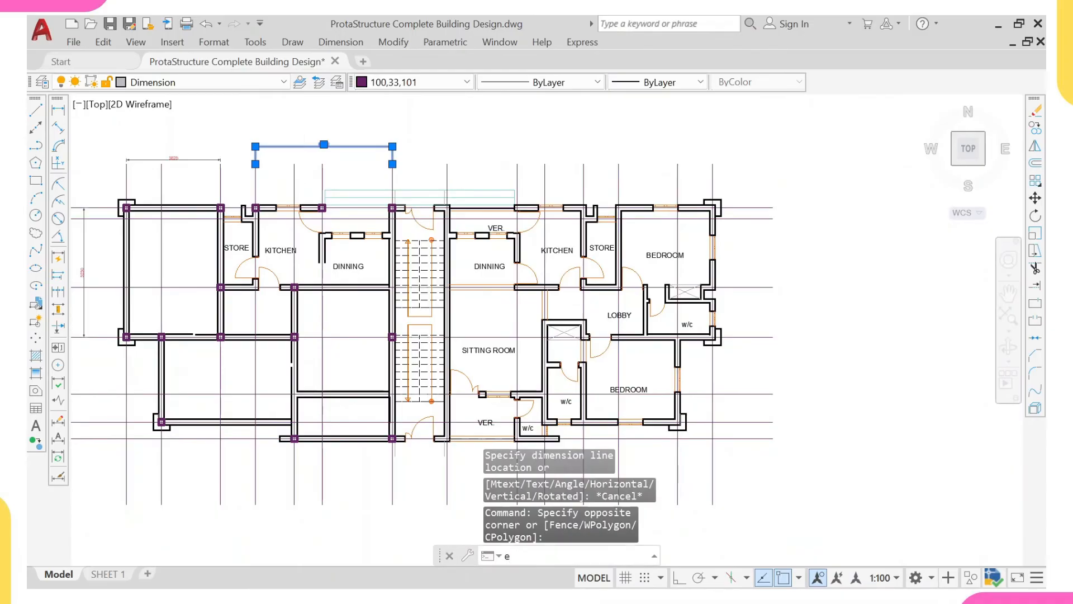
key("Return")
scroll(286, 206, "up", 4)
left_click(230, 175)
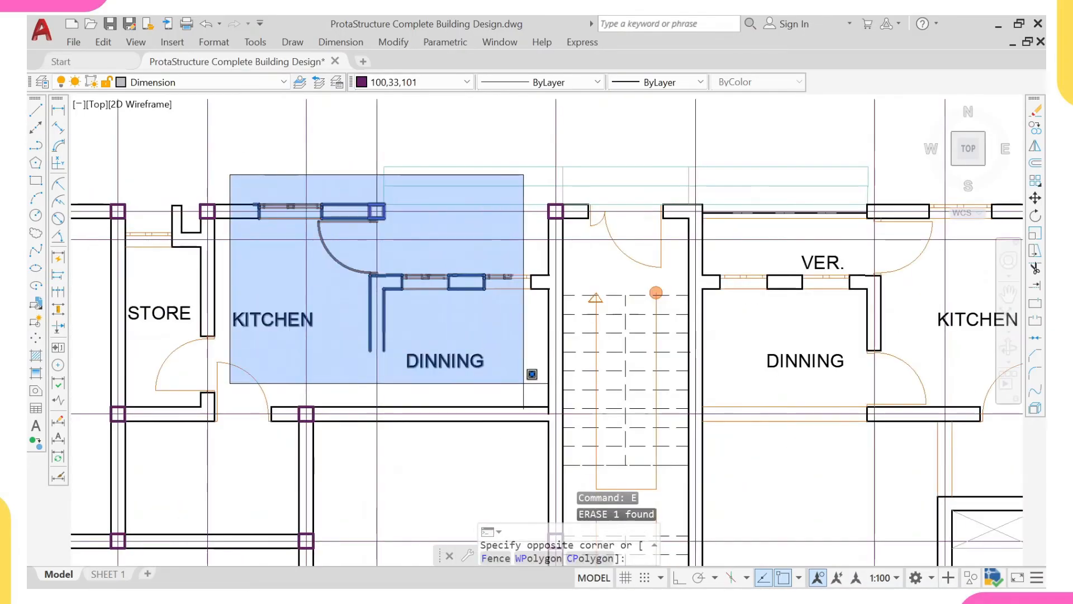
scroll(353, 170, "up", 5)
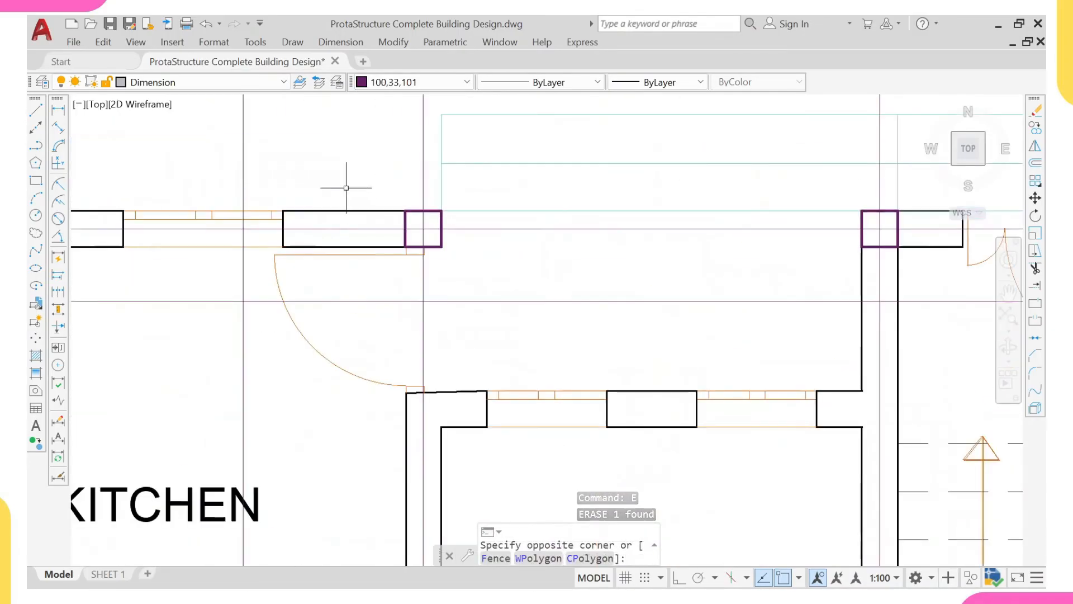
key("Escape")
scroll(346, 188, "down", 4)
scroll(408, 304, "up", 2)
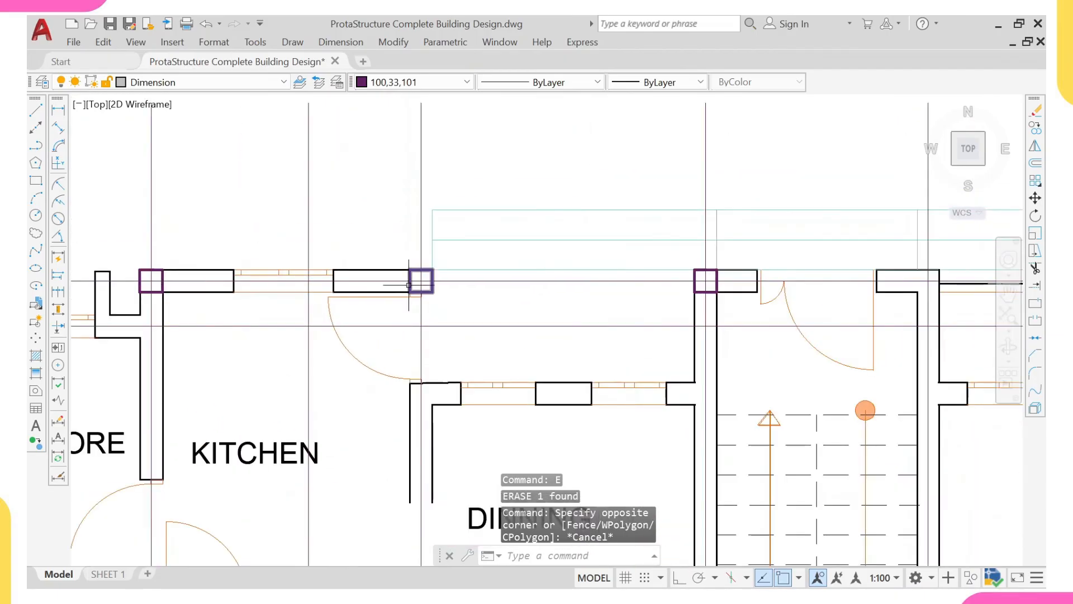
- Erase the back-wall column between left kitchen and staircase, the kitchen window and door, the dining area's walls, windows and labels, and the rear light-blue outline
left_click(421, 281)
scroll(417, 284, "down", 2)
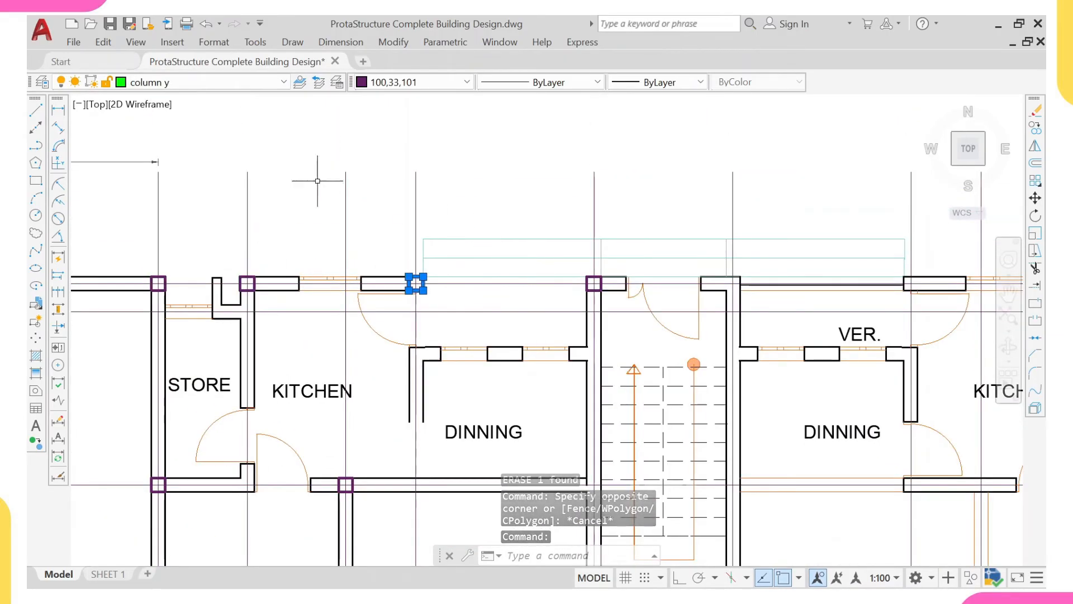
scroll(419, 283, "up", 4)
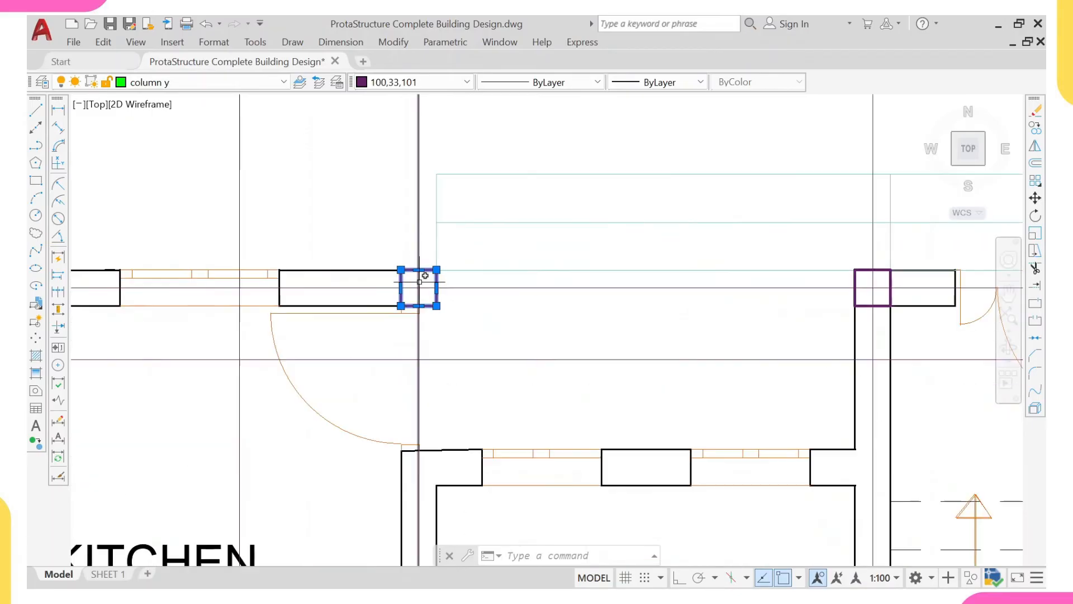
scroll(408, 286, "down", 4)
left_click(261, 263)
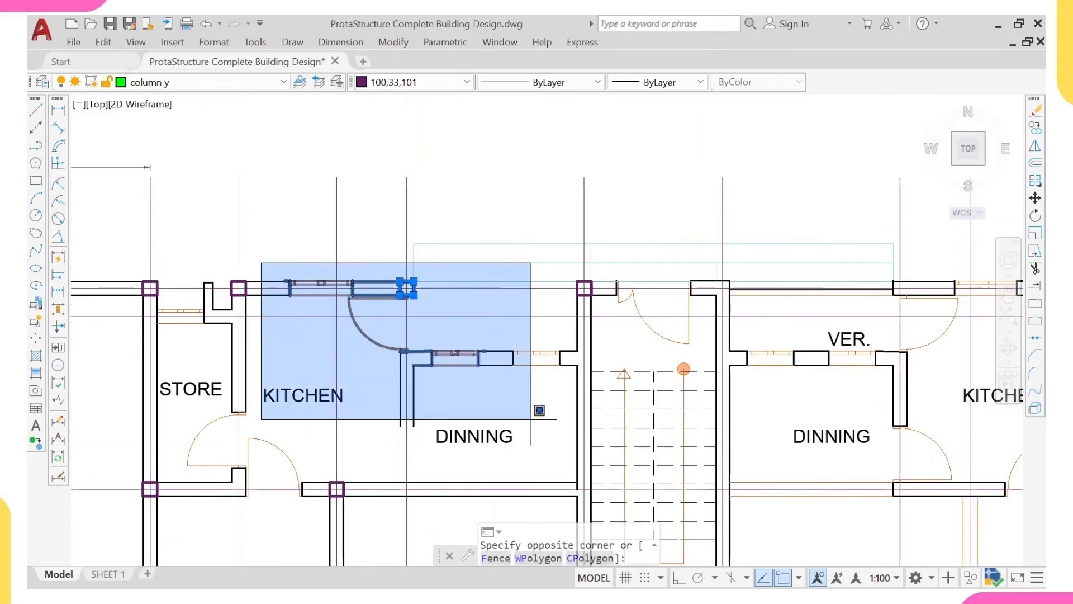
left_click(583, 474)
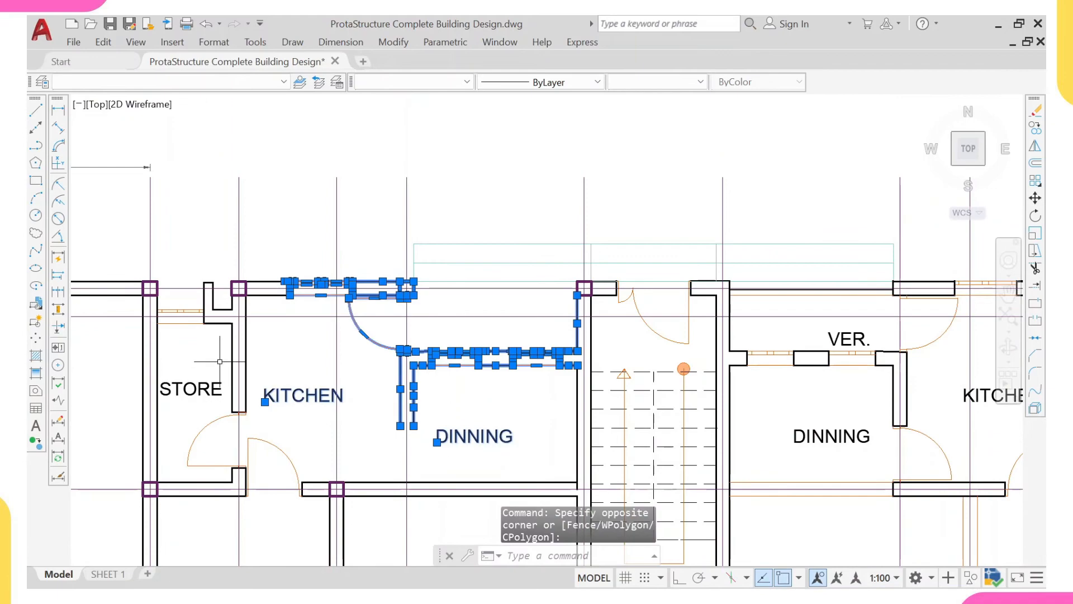
left_click(522, 226)
left_click(424, 347)
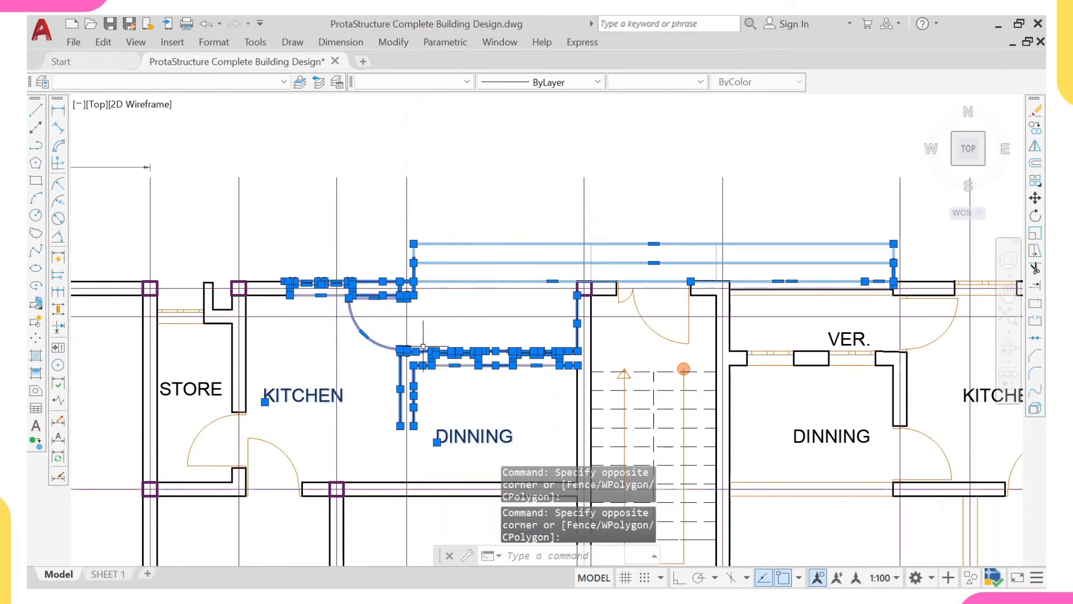
key("Return")
- Erase the door in the left kitchen's lower wall along with the wall end-caps on both sides of the opening
middle_click_drag(426, 343, 412, 258)
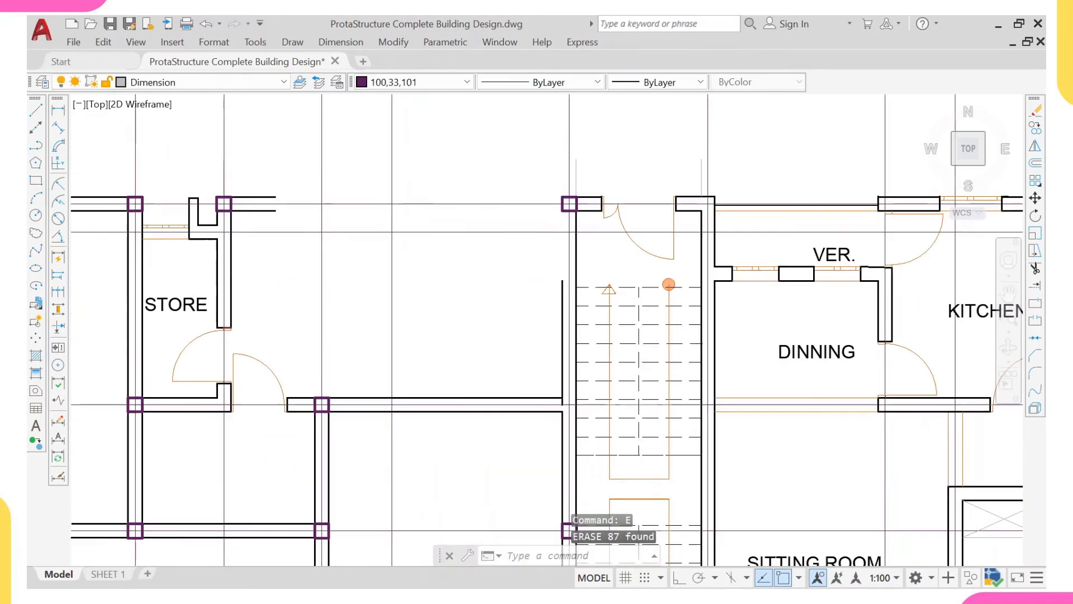
scroll(273, 367, "up", 2)
left_click(225, 333)
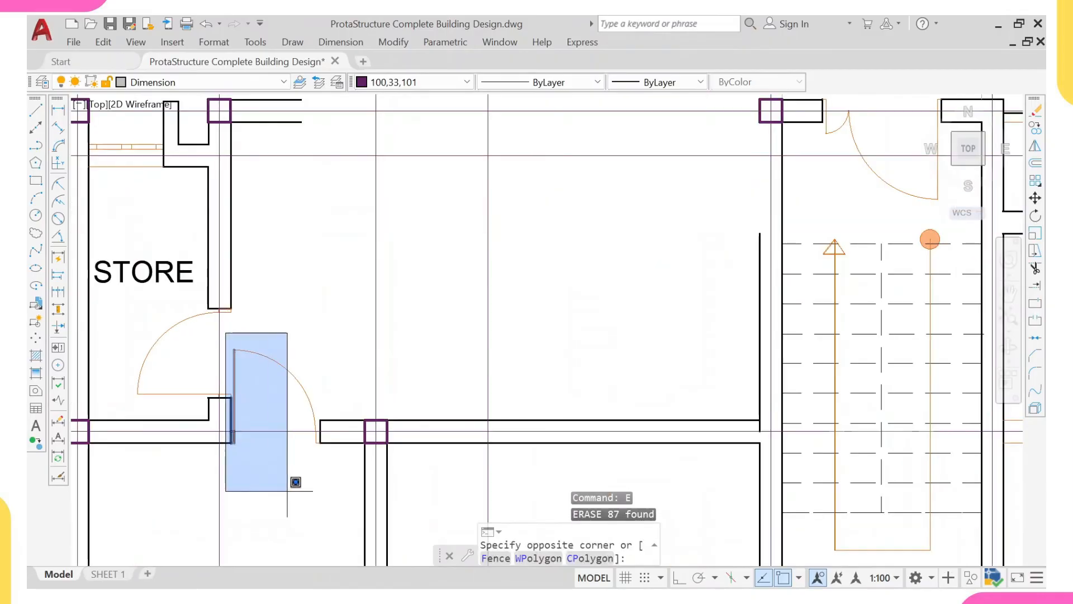
left_click(328, 492)
type("e")
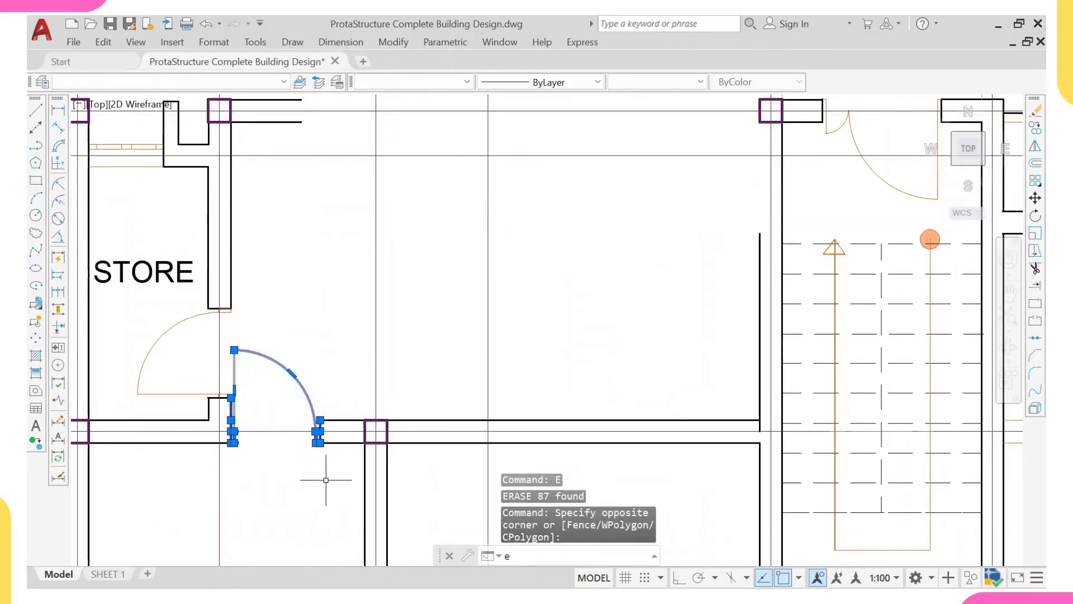
key("Return")
- Extend both lines of the back wall from the cleared left kitchen to the column at the staircase's left wall
scroll(264, 449, "down", 3)
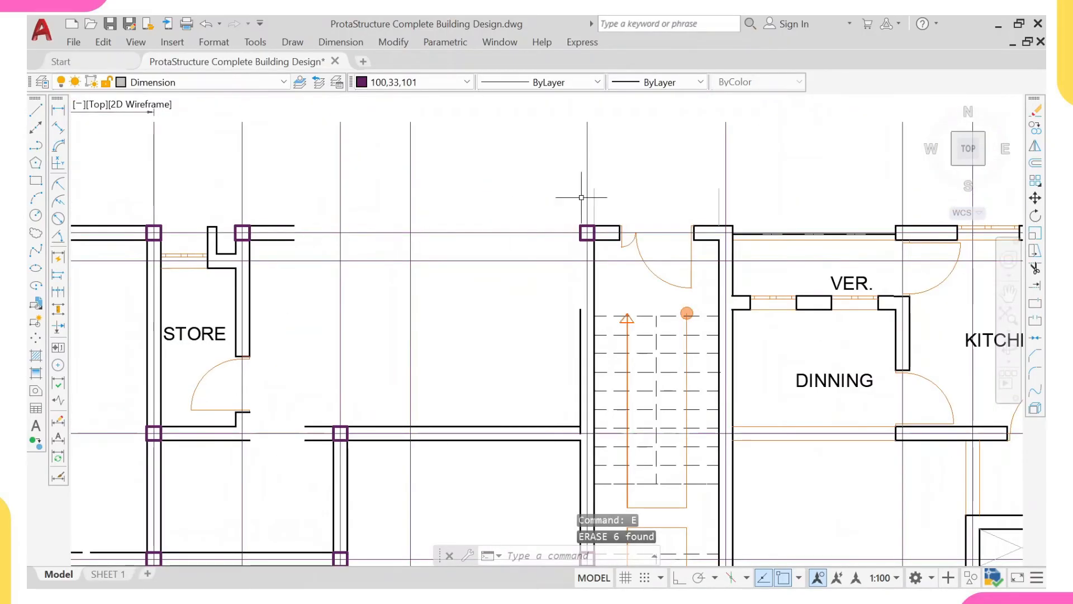
left_click(606, 212)
left_click(546, 262)
type("ex")
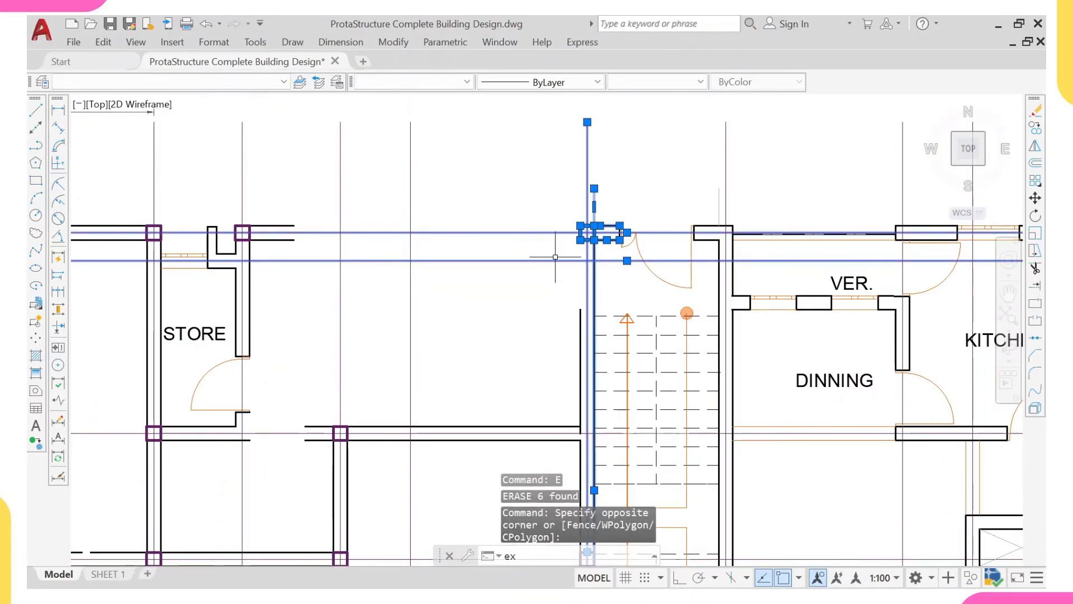
key("Return")
left_click(282, 225)
left_click(284, 244)
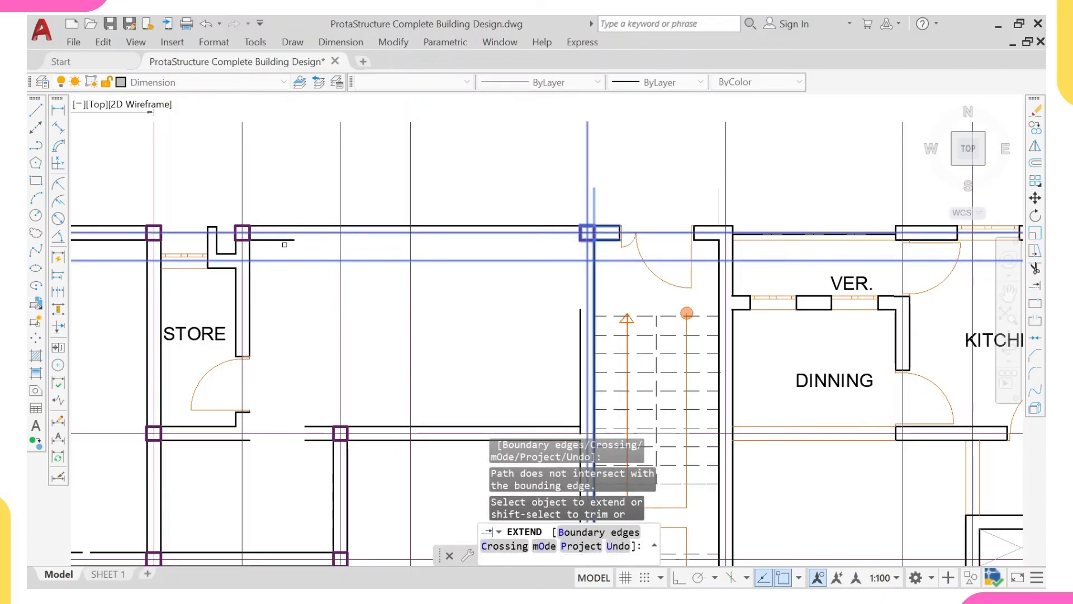
left_click(287, 240)
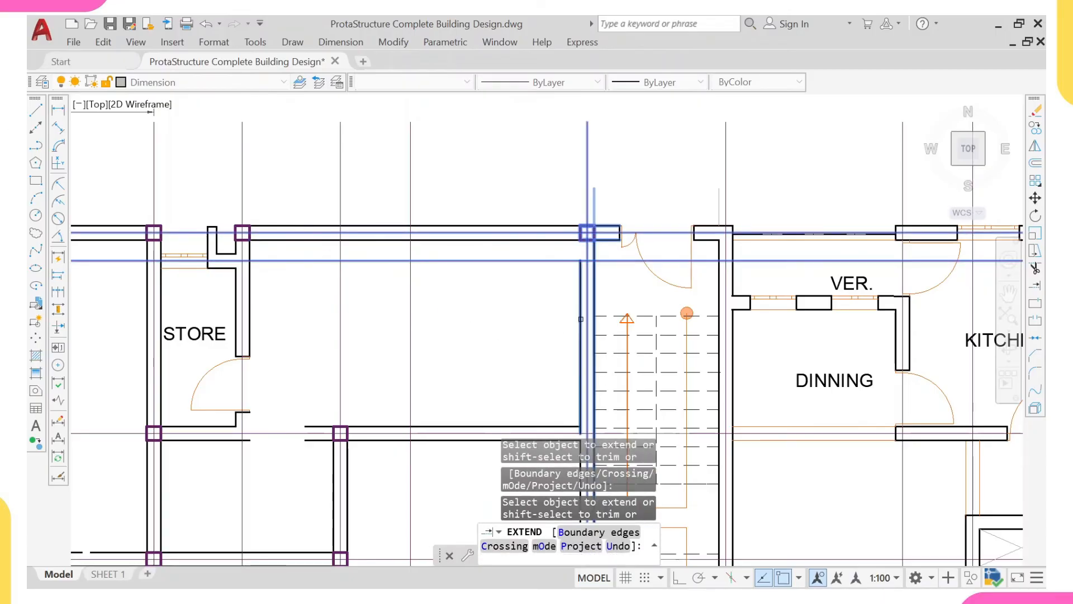
- Erase the left store's label, its door and the wall end-caps on both sides of the door opening
scroll(548, 304, "down", 2)
middle_click_drag(510, 352, 494, 281)
type("`")
left_click(359, 299)
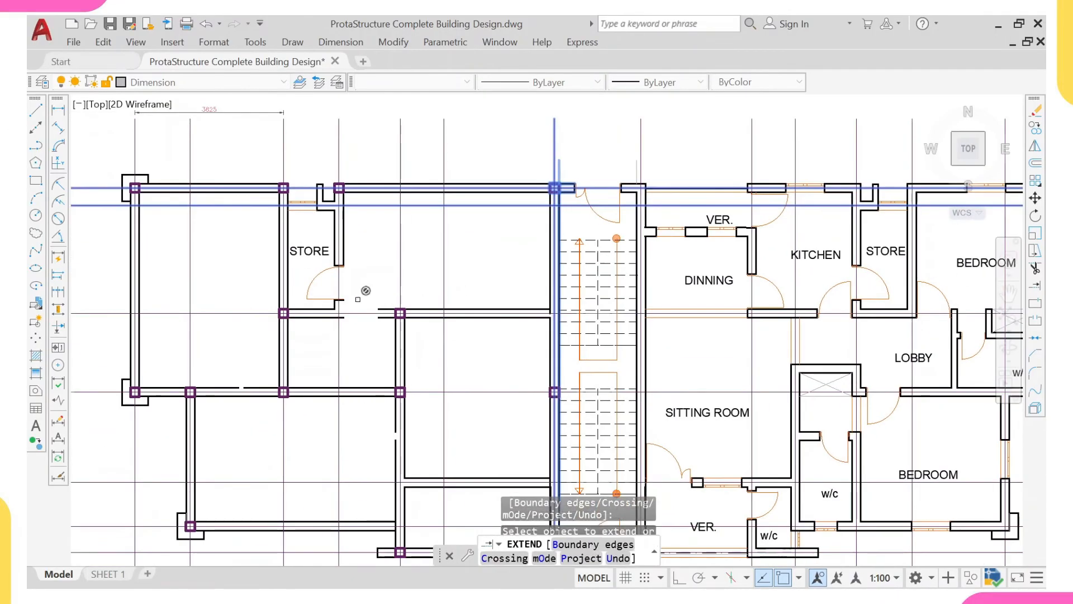
scroll(298, 274, "up", 2)
key("Escape")
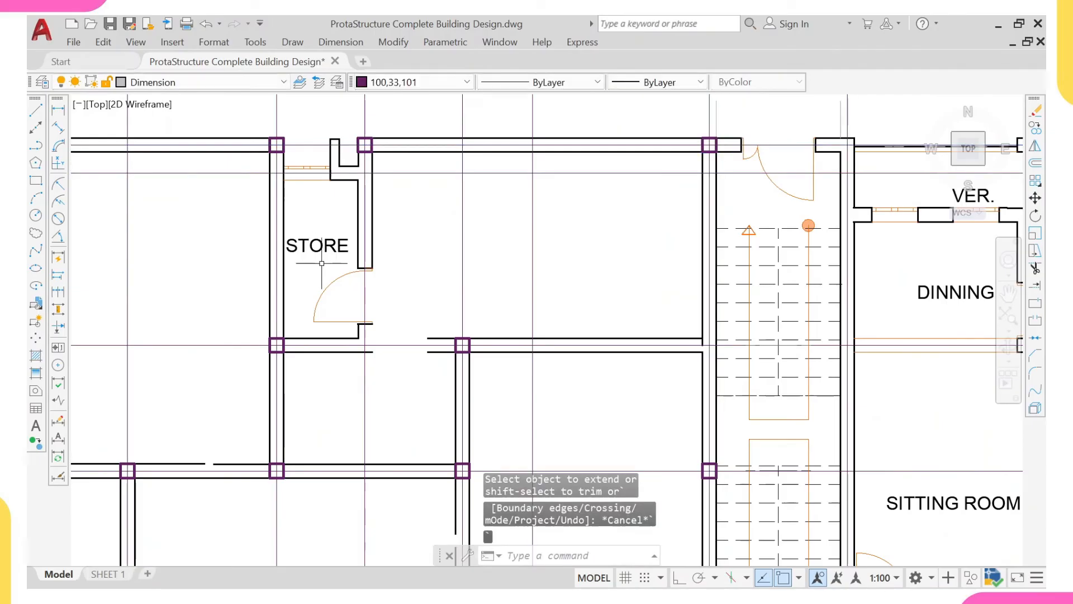
left_click(294, 214)
left_click(339, 271)
left_click(337, 227)
left_click(310, 280)
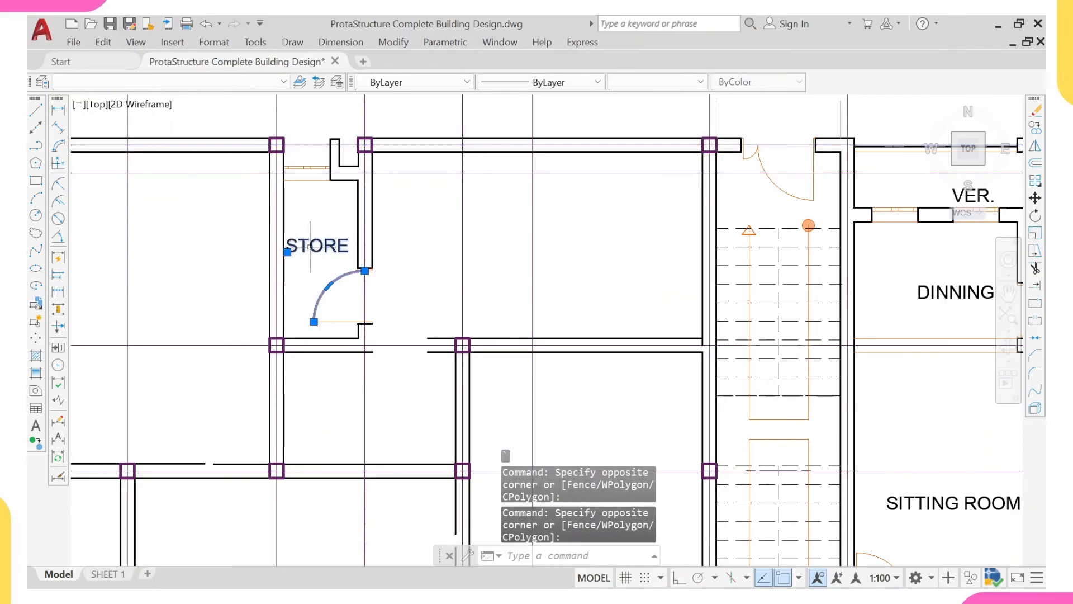
left_click(301, 215)
left_click(420, 352)
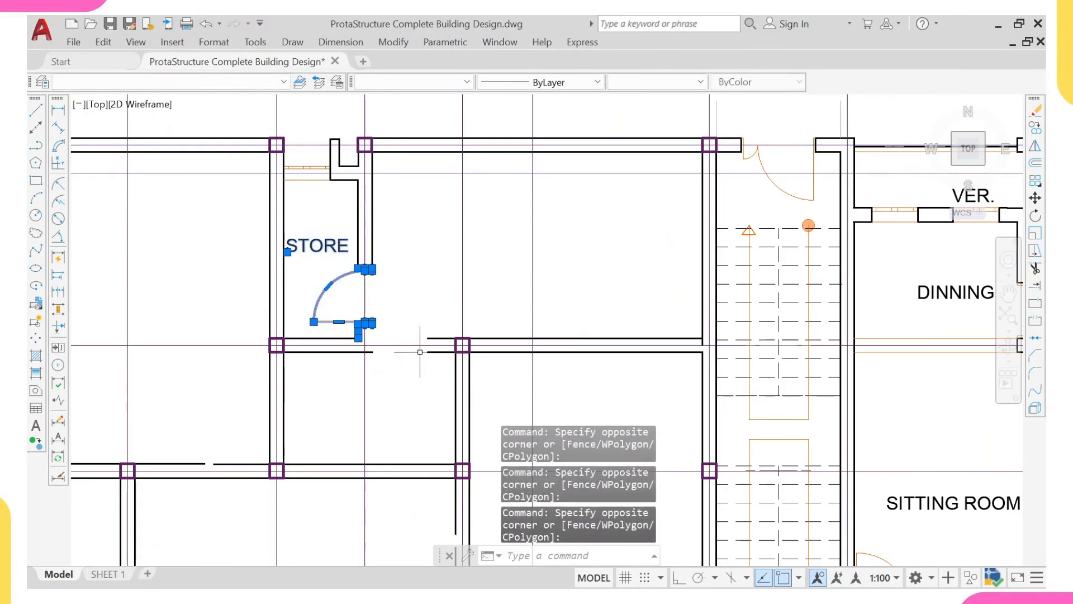
key("Return")
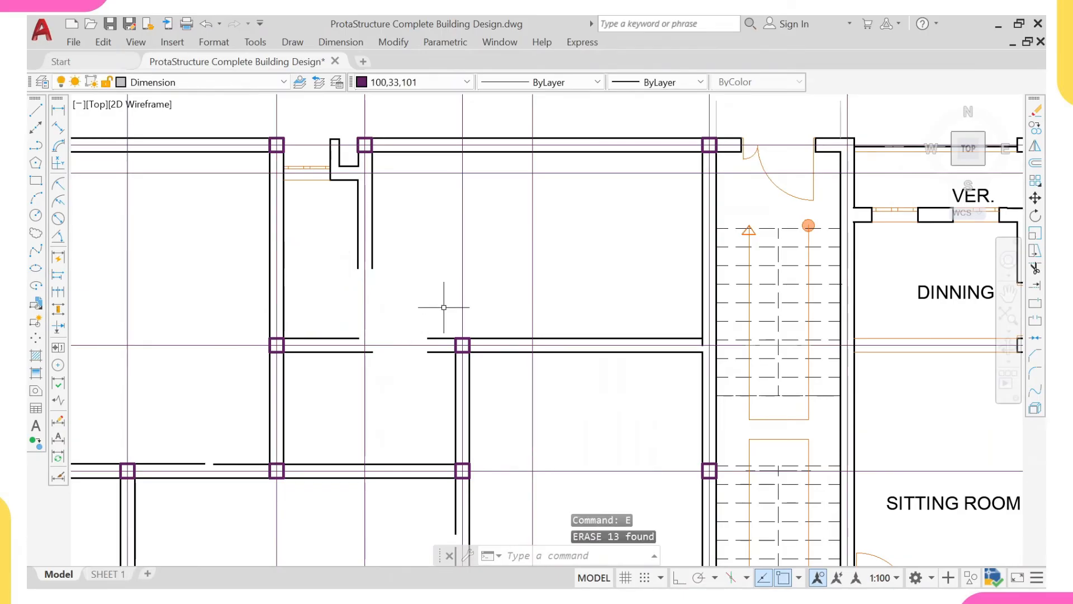
- Extend both lines of the wall below the left store across the opening so the wall runs continuously between the columns
left_click(479, 311)
left_click(445, 378)
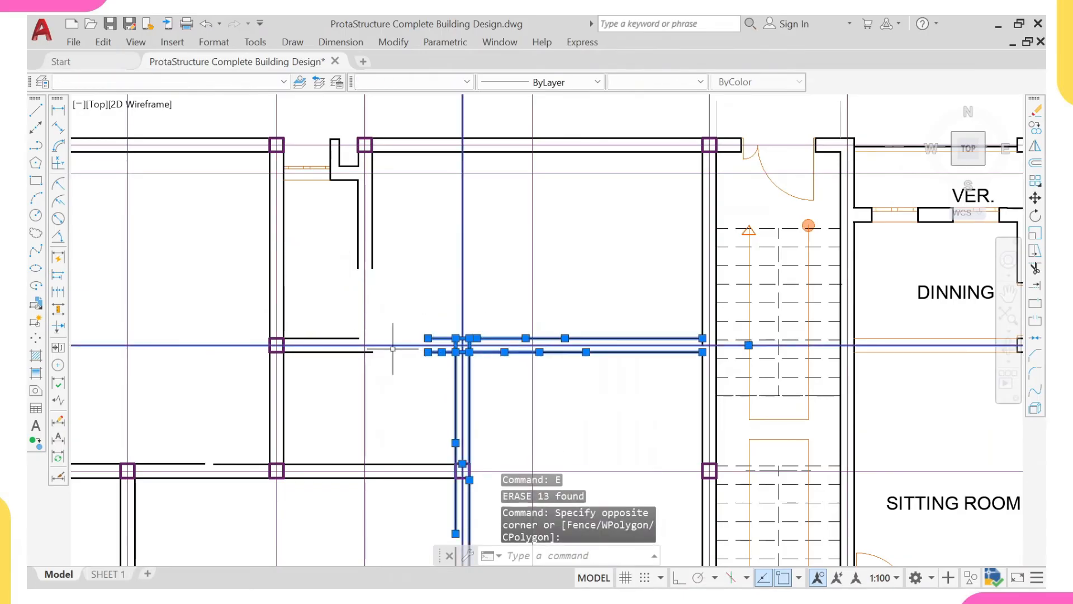
key("Return")
left_click(342, 343)
left_click(330, 336)
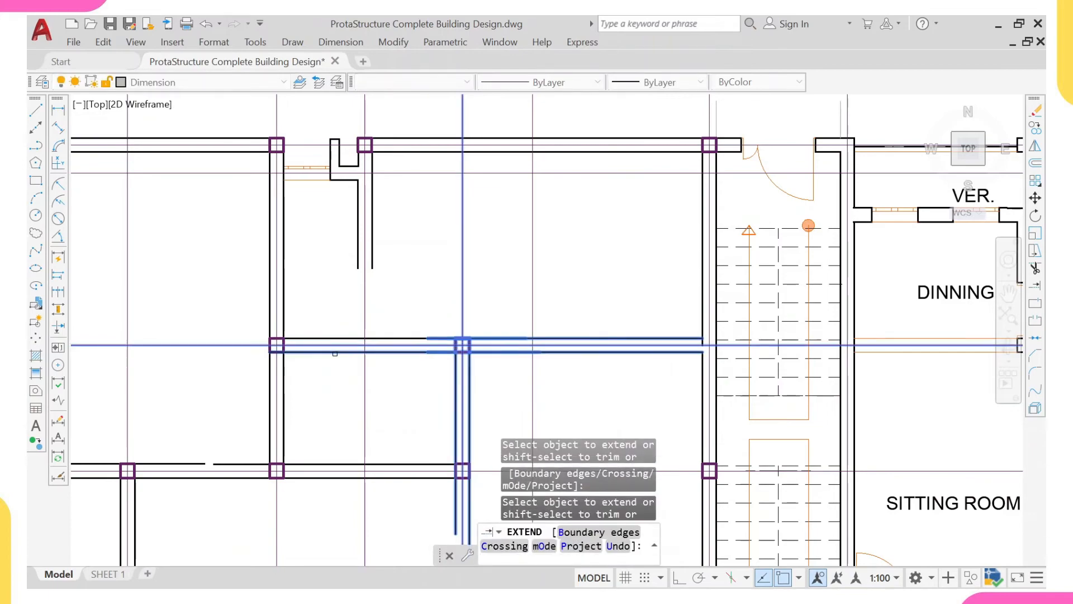
left_click(335, 353)
- Extend both lines of the left store's right-hand wall down to the horizontal wall below
scroll(383, 309, "down", 2)
left_click(375, 273)
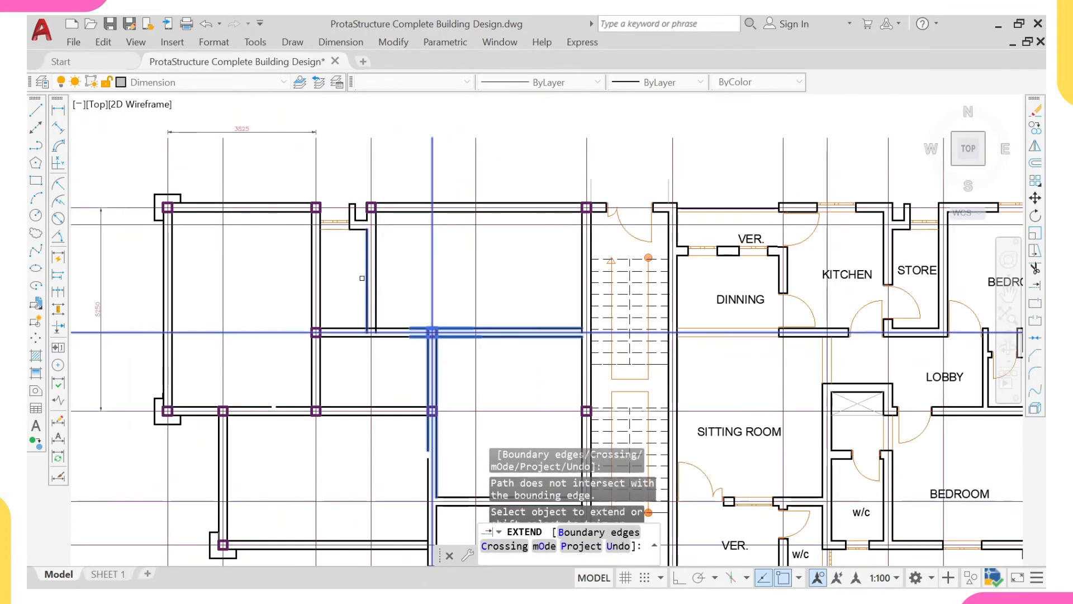
left_click(367, 271)
key("Escape")
scroll(359, 319, "up", 2)
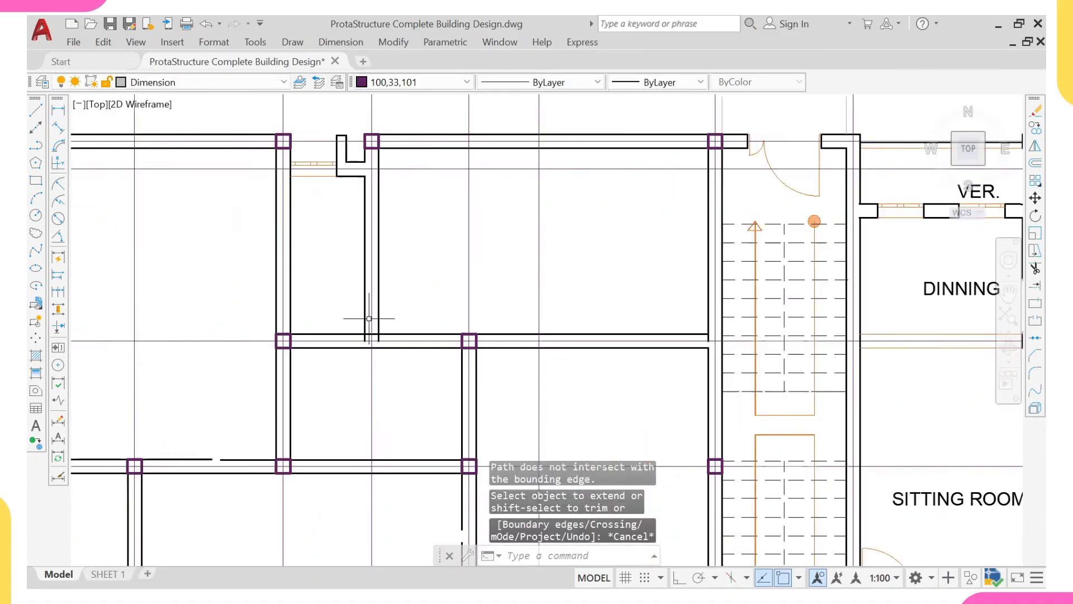
- Erase the left store's window and the projecting wall stub beside it in the back wall
scroll(383, 311, "down", 3)
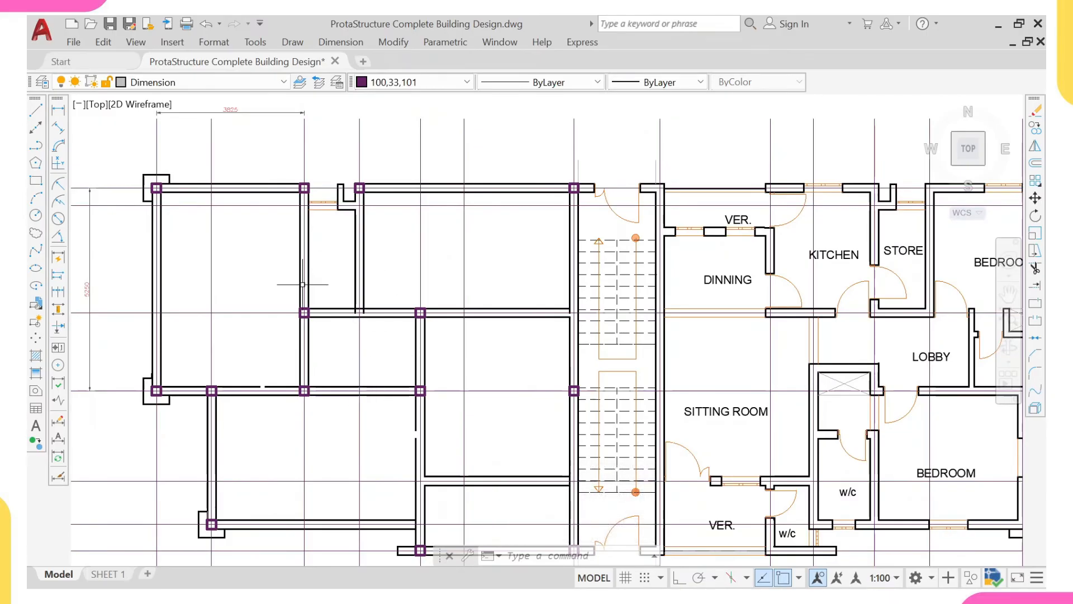
scroll(327, 151, "up", 4)
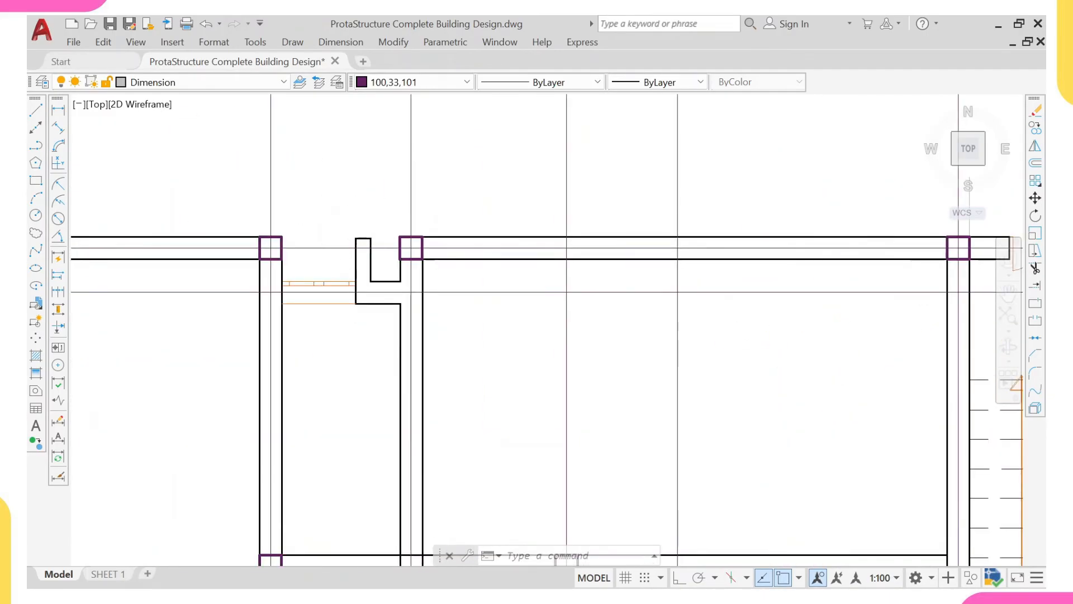
left_click(322, 222)
left_click(385, 360)
left_click(281, 271)
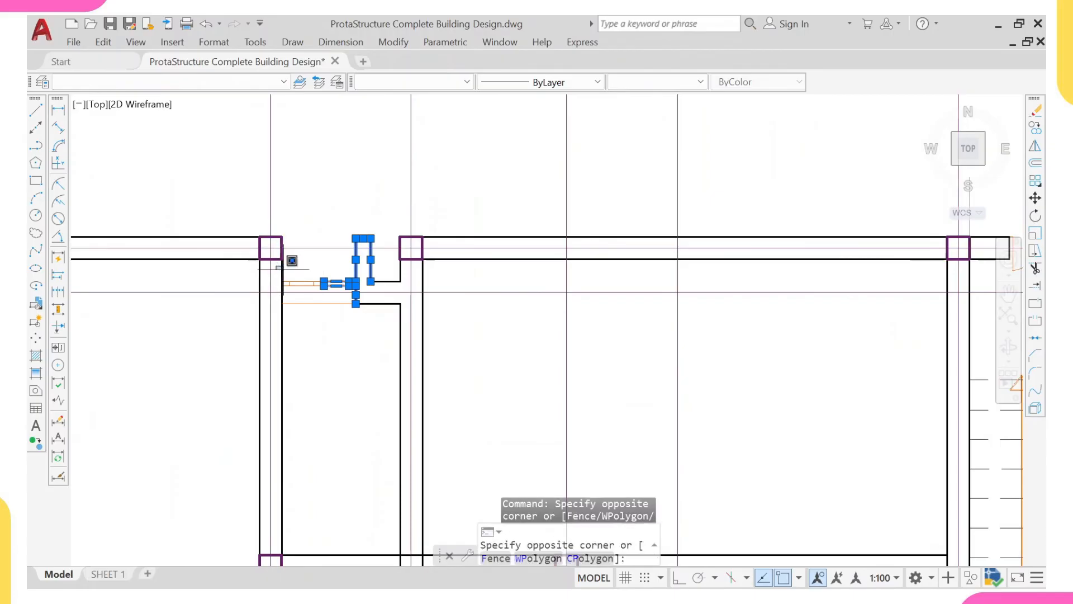
left_click(380, 352)
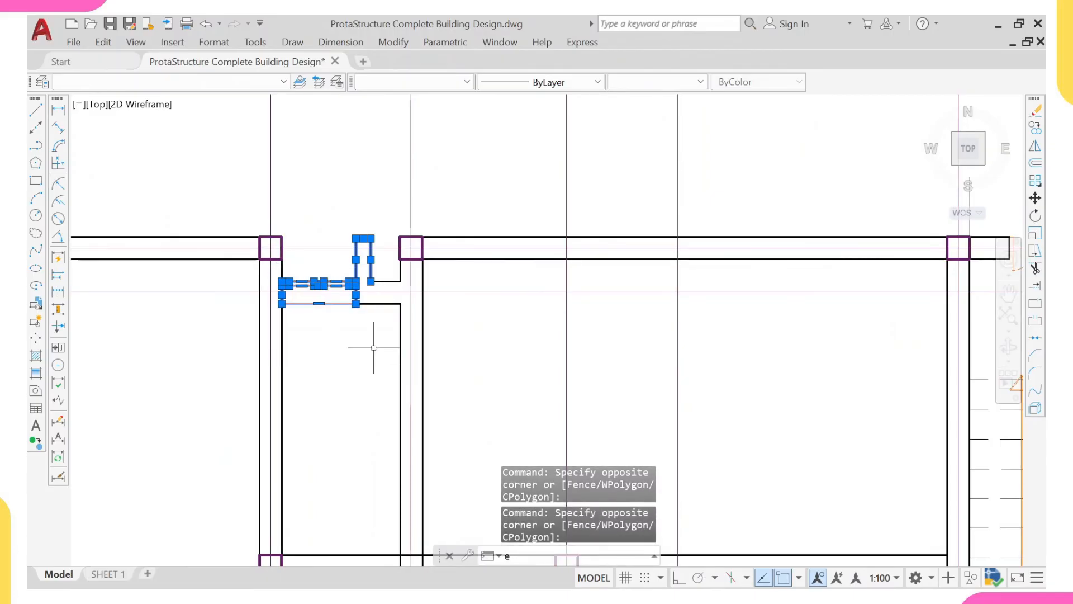
type("e")
key("Return")
- Extend both lines of the left store's recessed back wall across the former window opening to the store's left-hand wall
type("ex")
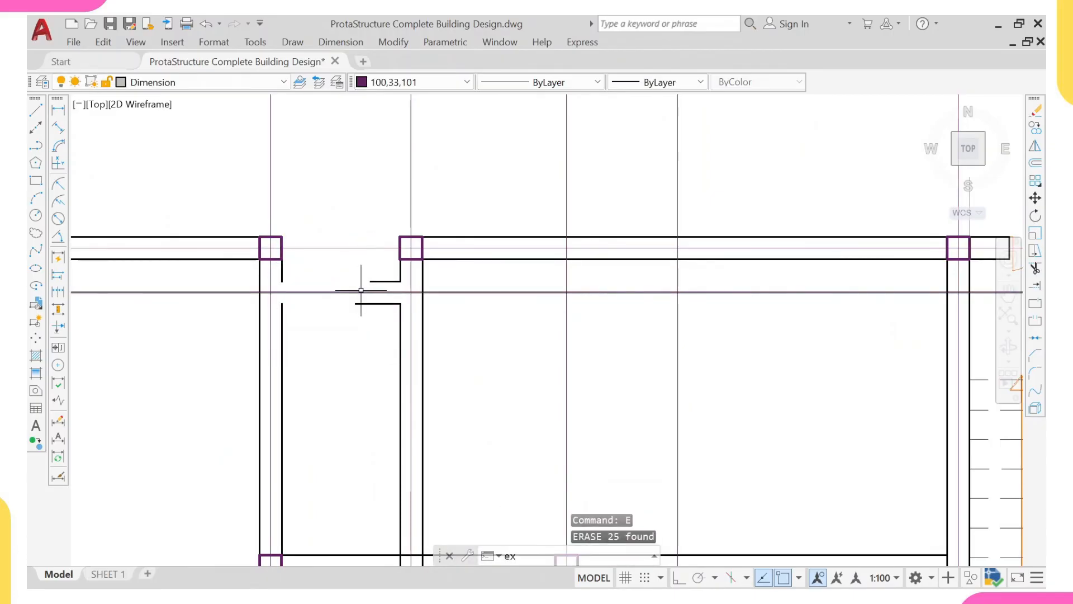
key("Return")
left_click(396, 270)
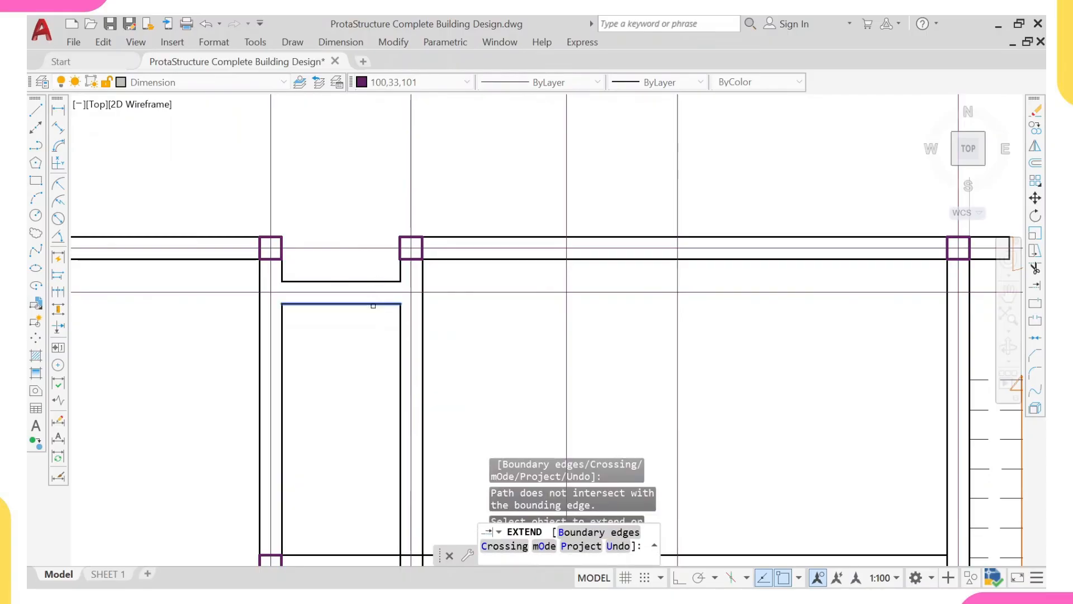
left_click(360, 304)
scroll(334, 266, "down", 4)
scroll(367, 382, "up", 8)
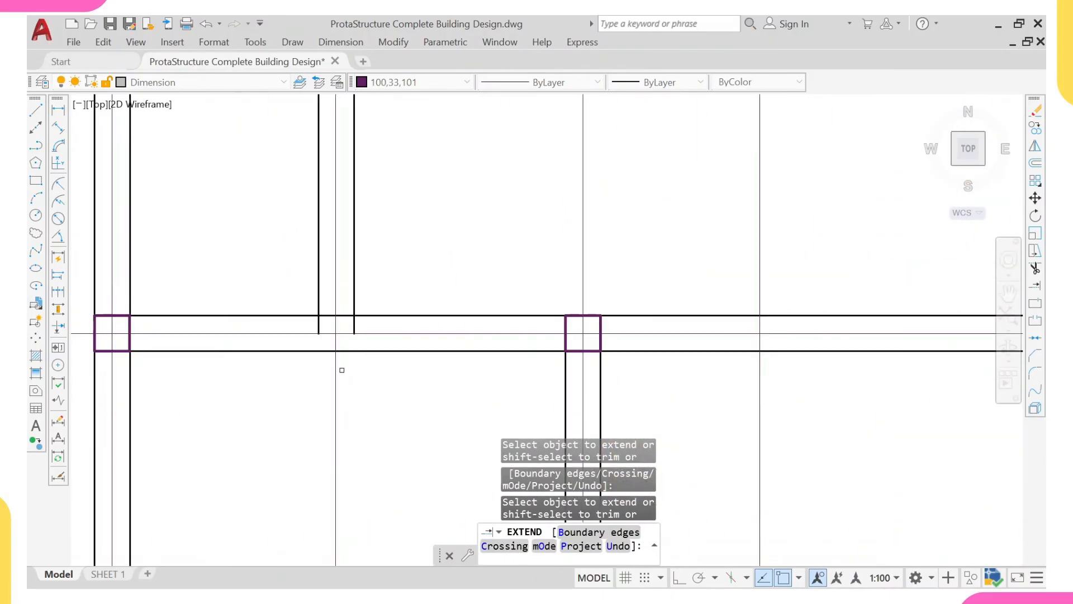
key("Escape")
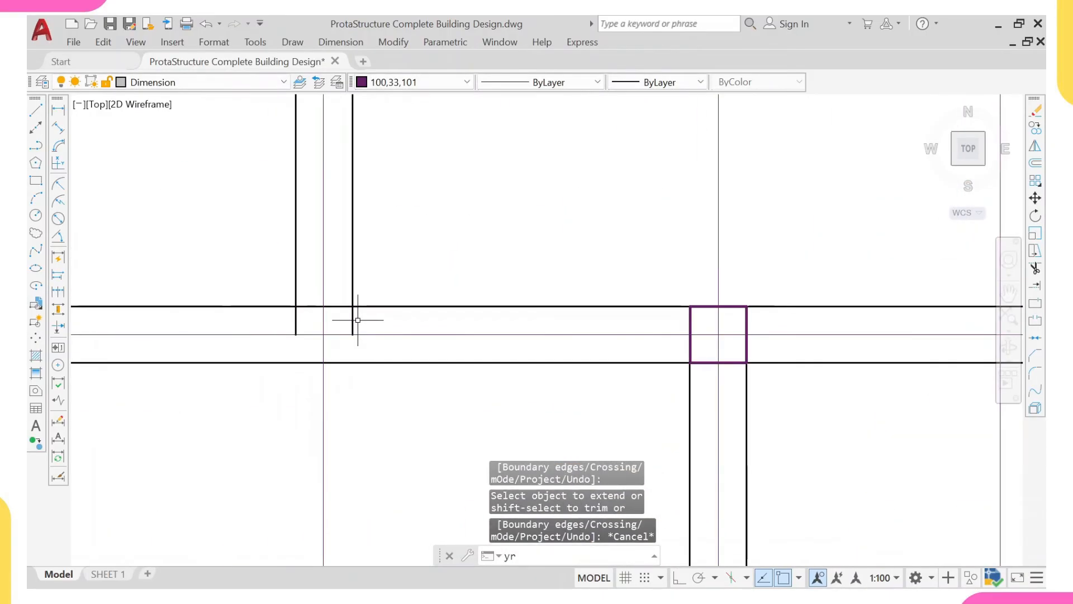
key("Return")
left_click(353, 319)
key("Escape")
key("Escape")
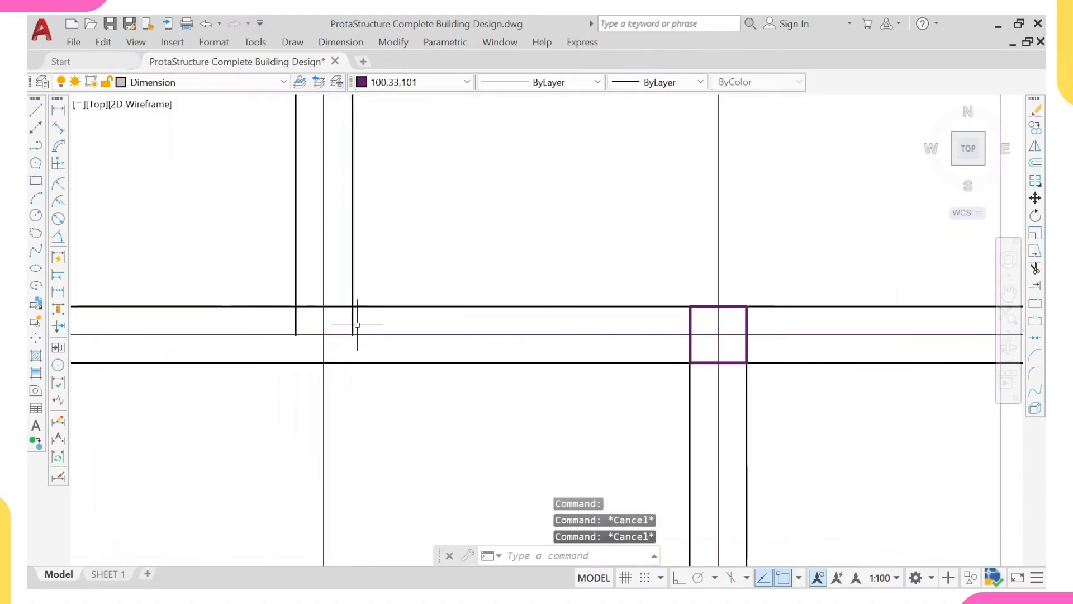
- Trim the overlapping wall lines where the left store's right-hand wall meets the horizontal wall below to form a clean T-junction
key("Return")
mouse_move(359, 321)
left_mouse_down()
mouse_move(347, 311)
mouse_move(297, 323)
left_mouse_up()
key("Return")
scroll(263, 325, "down", 3)
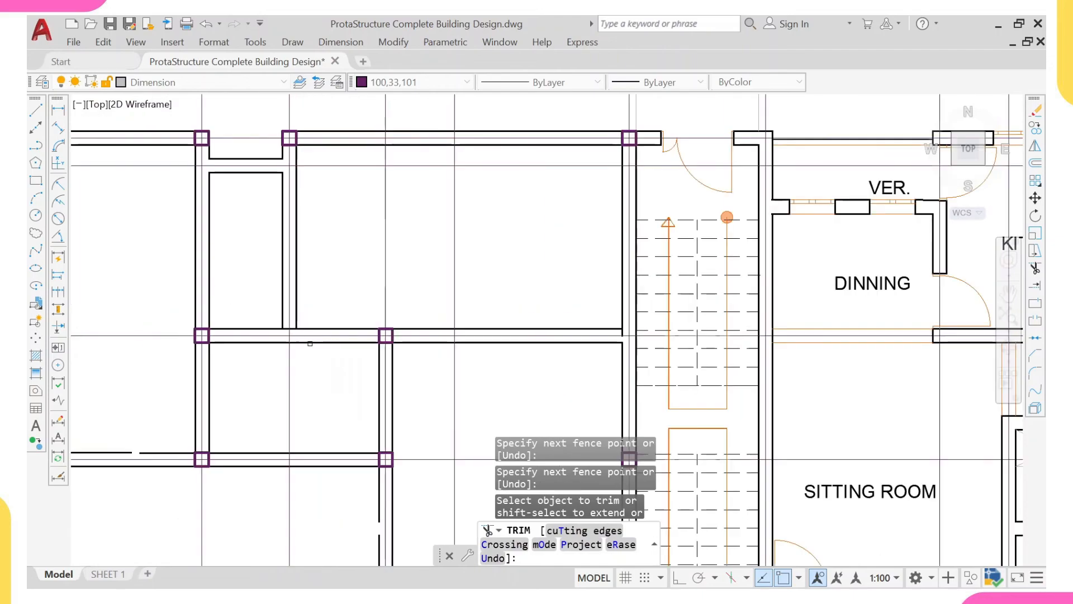
scroll(263, 325, "up", 5)
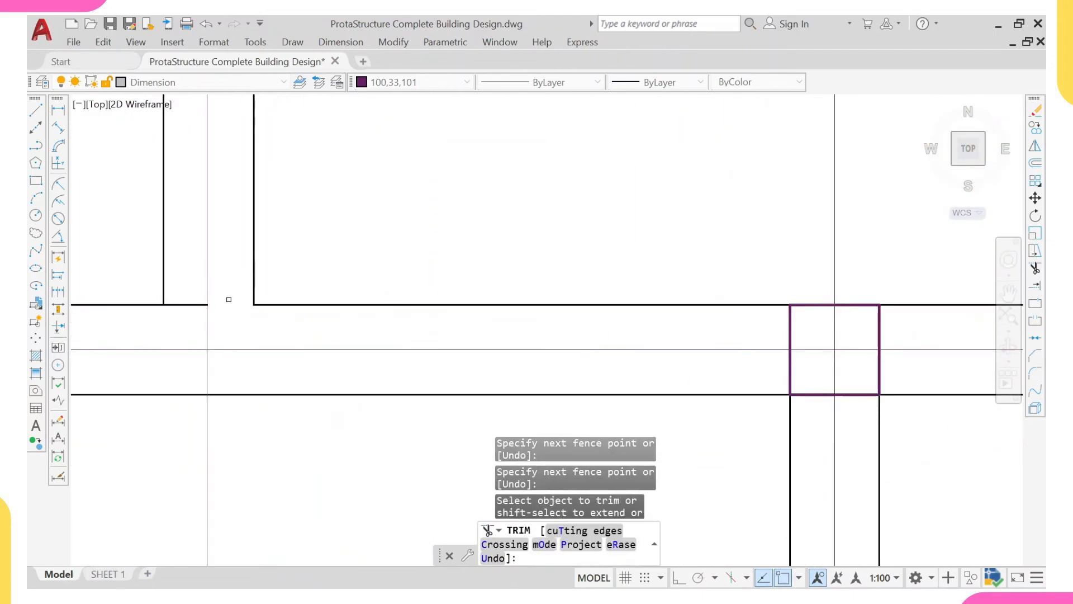
left_click_drag(170, 321, 180, 263)
key("Escape")
- Erase the horizontal dimension above and the vertical dimension beside the left end of the working floor plan
scroll(180, 263, "down", 6)
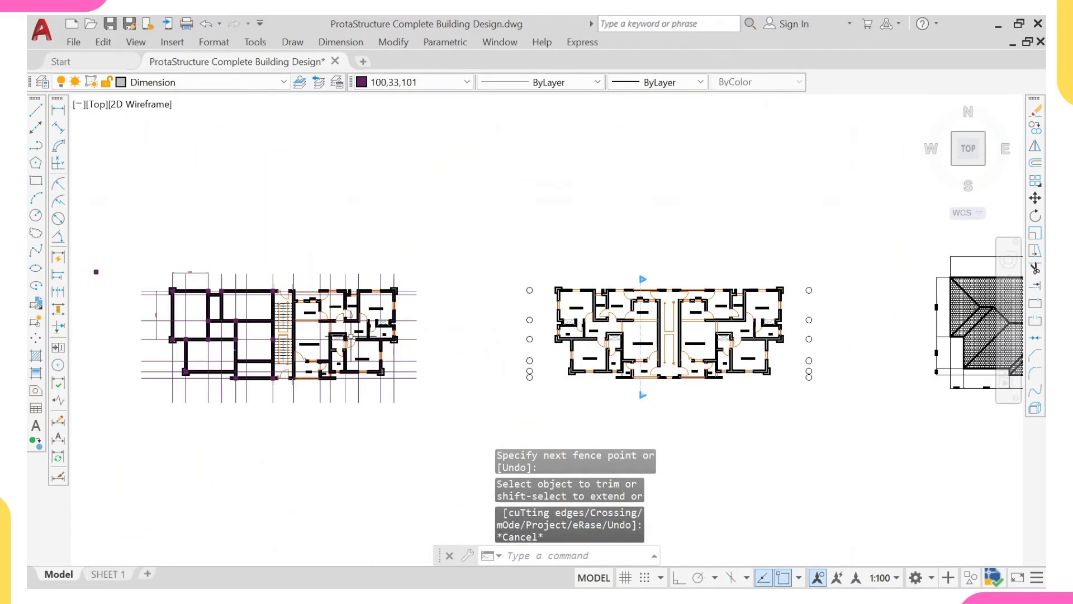
scroll(95, 269, "up", 3)
left_click_drag(261, 224, 183, 294)
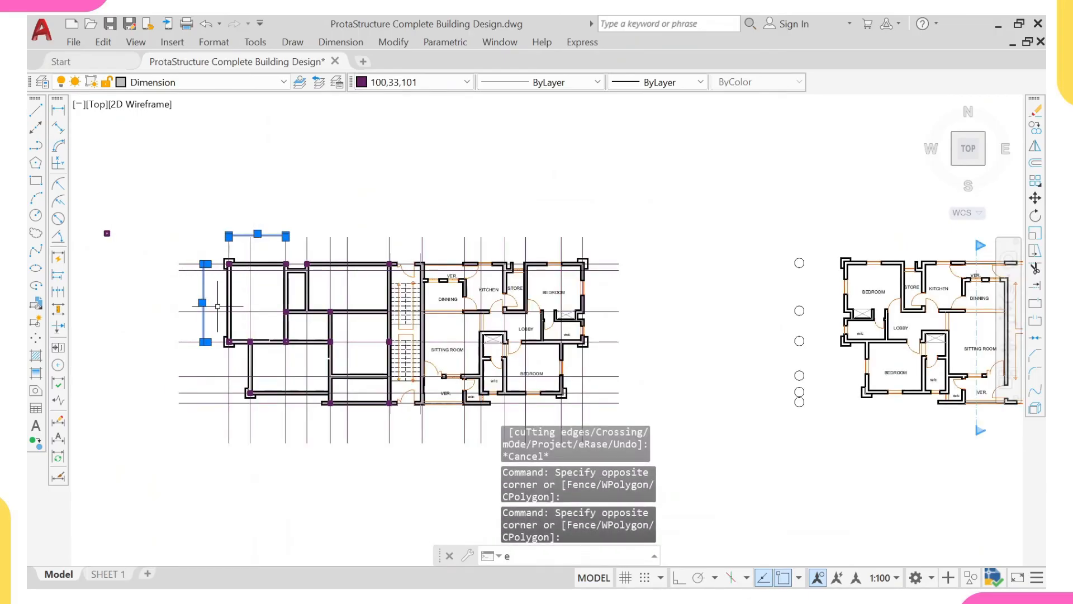
key("Return")
- Add a vertical linear dimension between the gridlines of the upper and middle columns along the cleared left sitting room's left wall
scroll(263, 296, "up", 2)
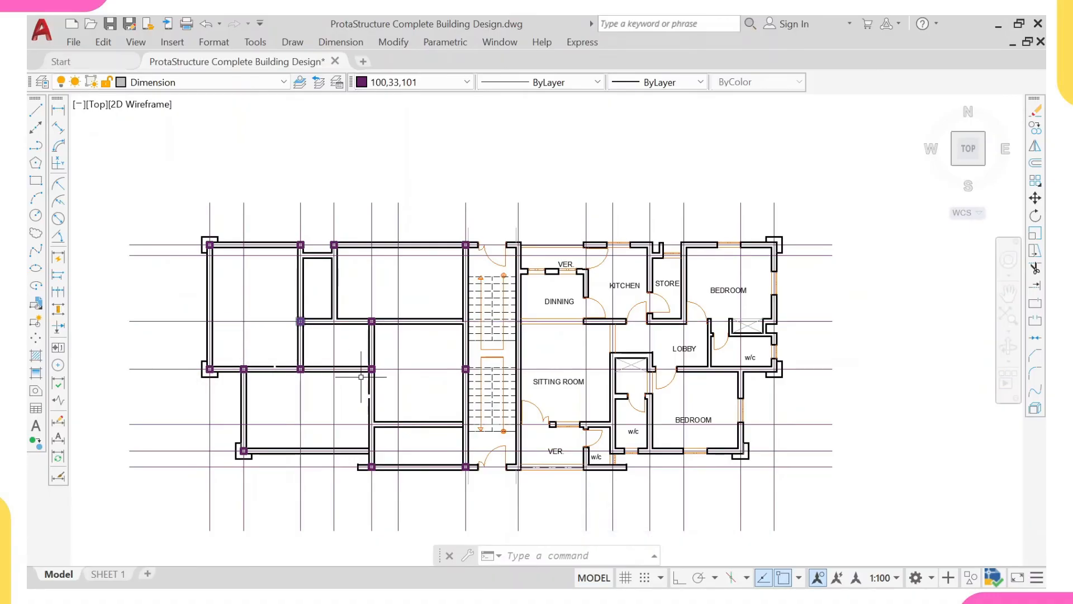
middle_click_drag(355, 368, 335, 337)
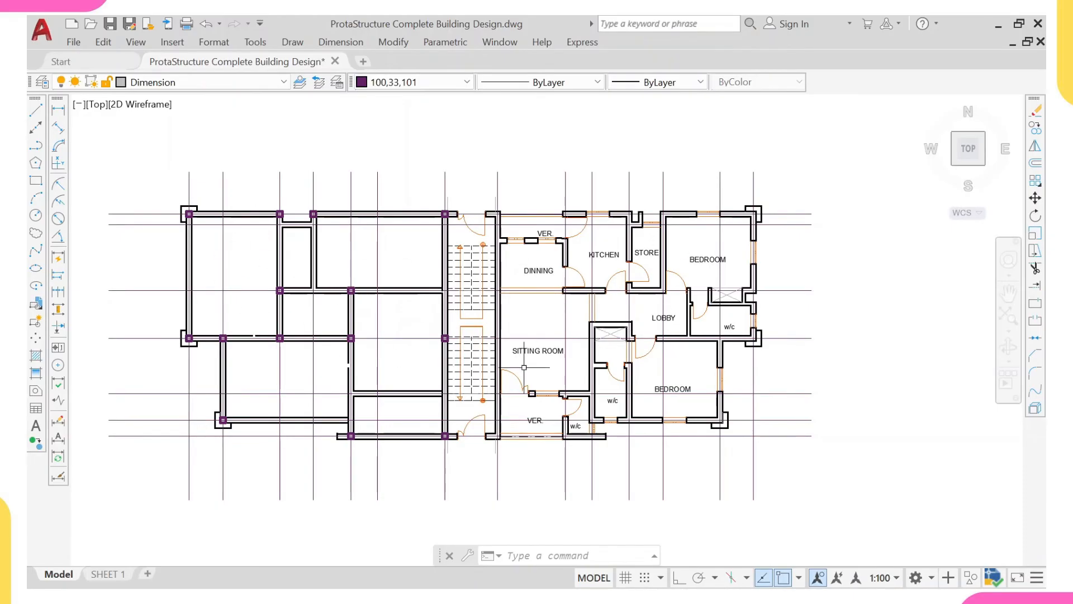
scroll(372, 385, "up", 4)
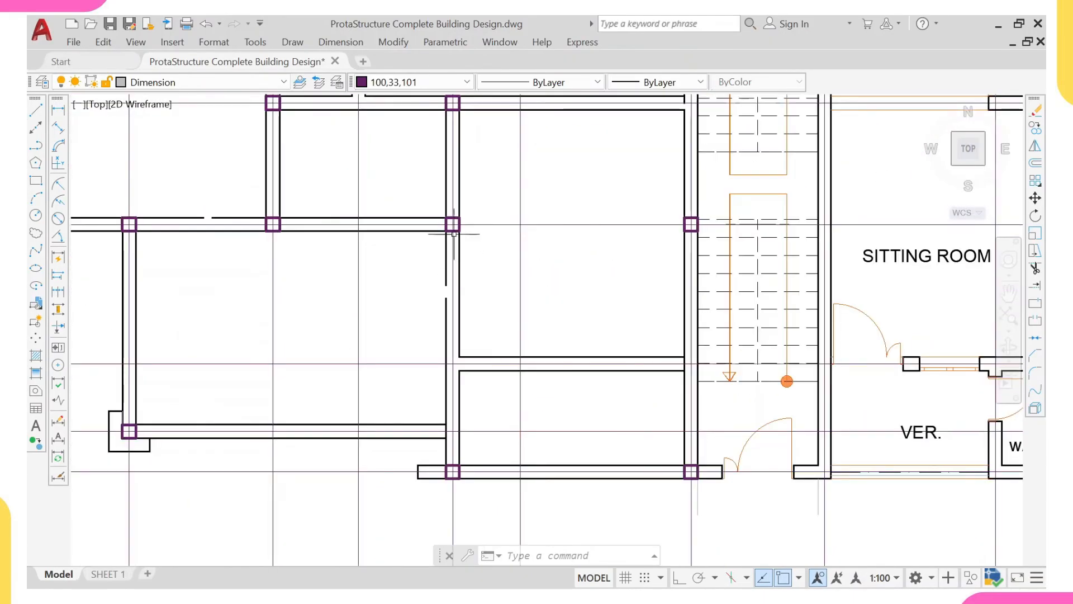
right_click(495, 166)
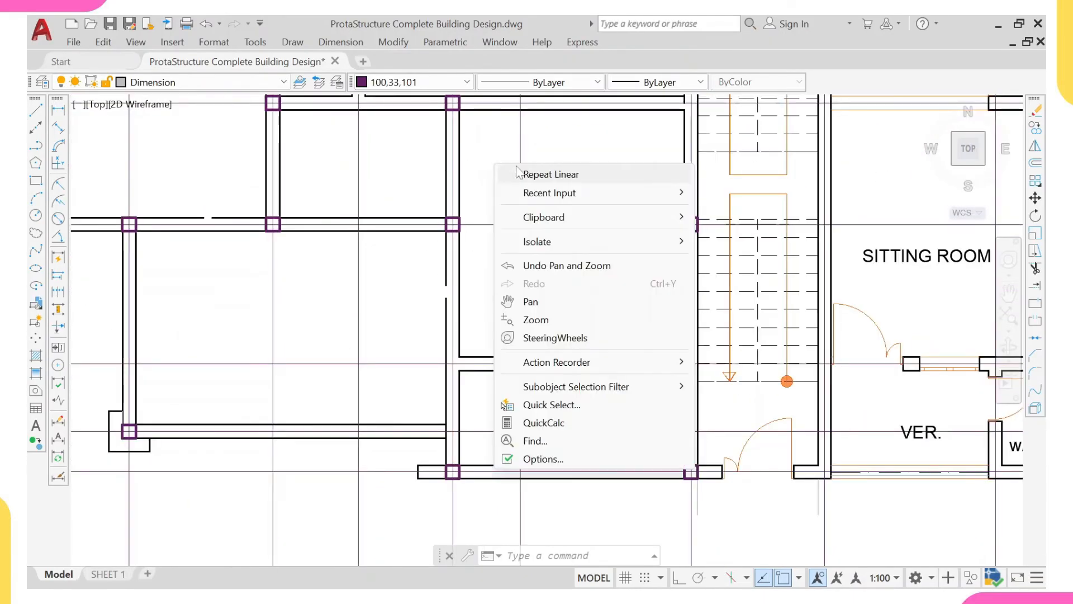
left_click(524, 175)
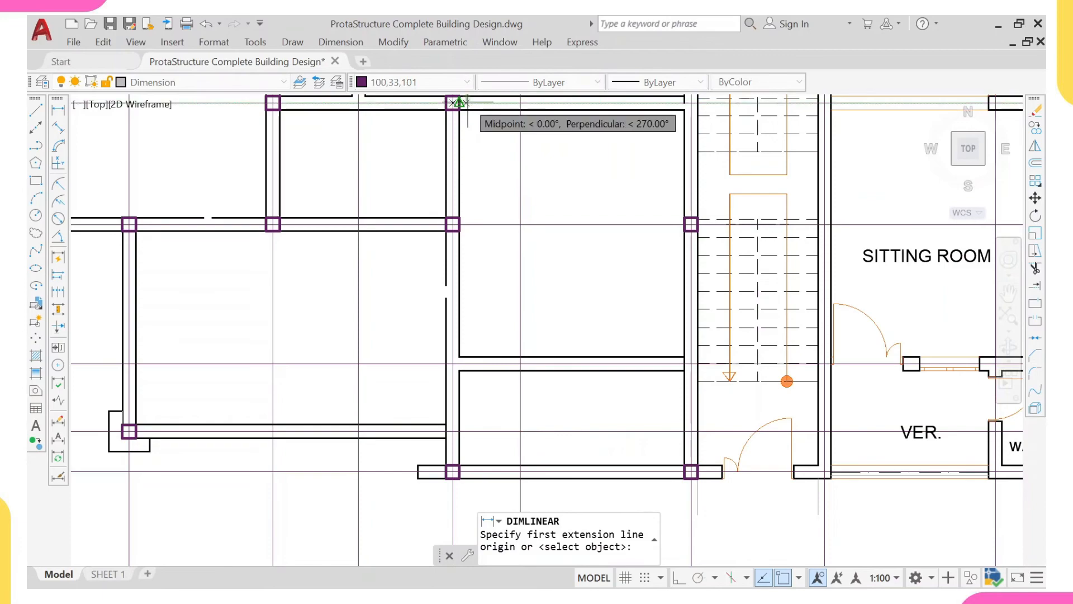
scroll(471, 103, "up", 3)
left_click(471, 103)
scroll(503, 282, "down", 3)
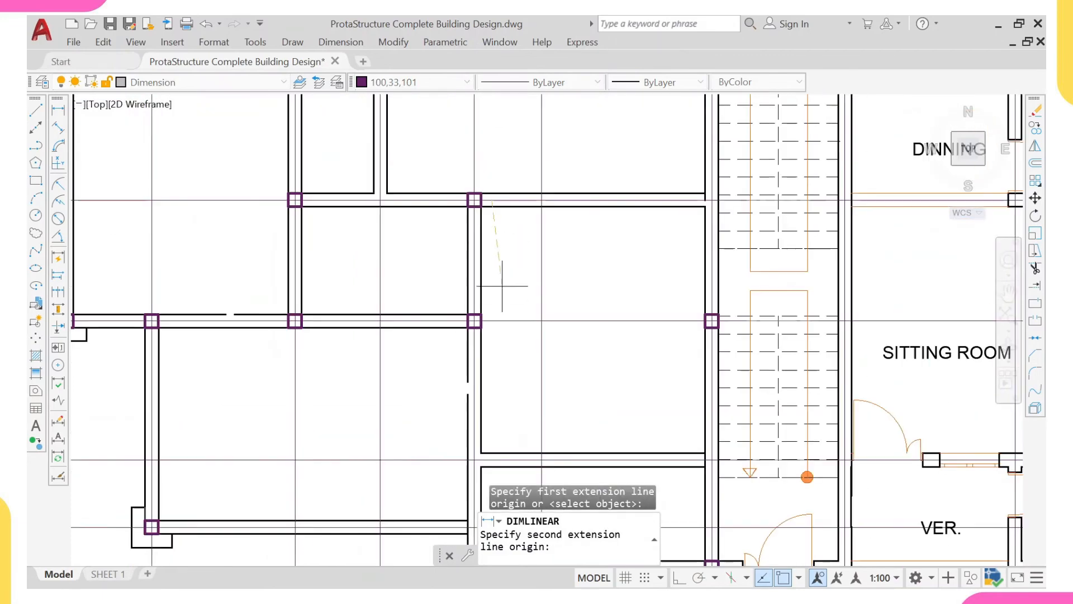
left_click(498, 321)
left_click(512, 274)
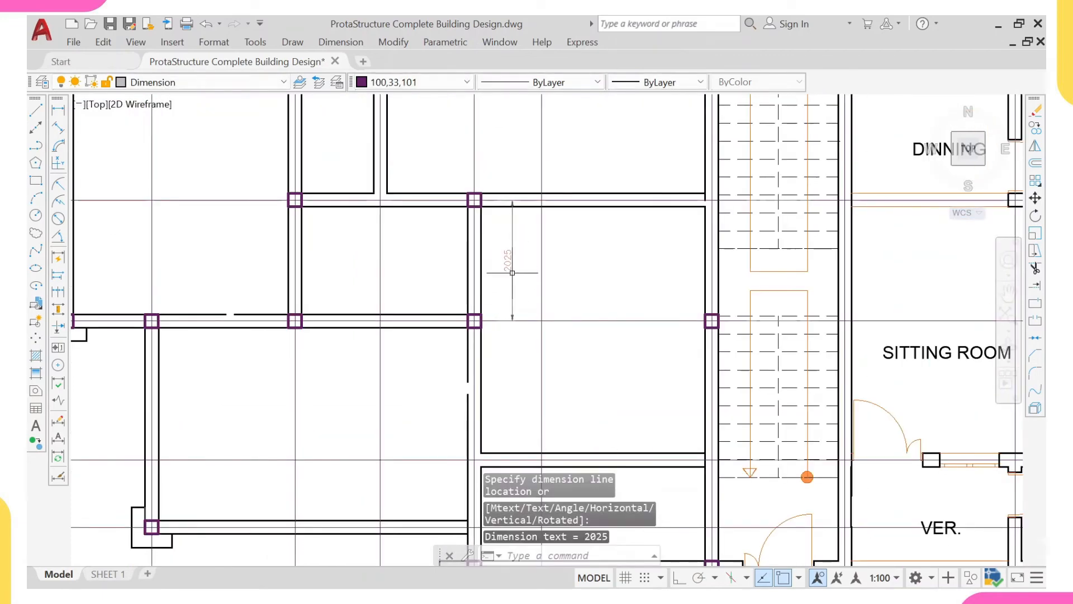
- Add a vertical linear dimension from the middle column's gridline to the front-wall column's gridline, beside the cleared sitting room's left wall
right_click(565, 220)
left_click(595, 232)
left_click(512, 321)
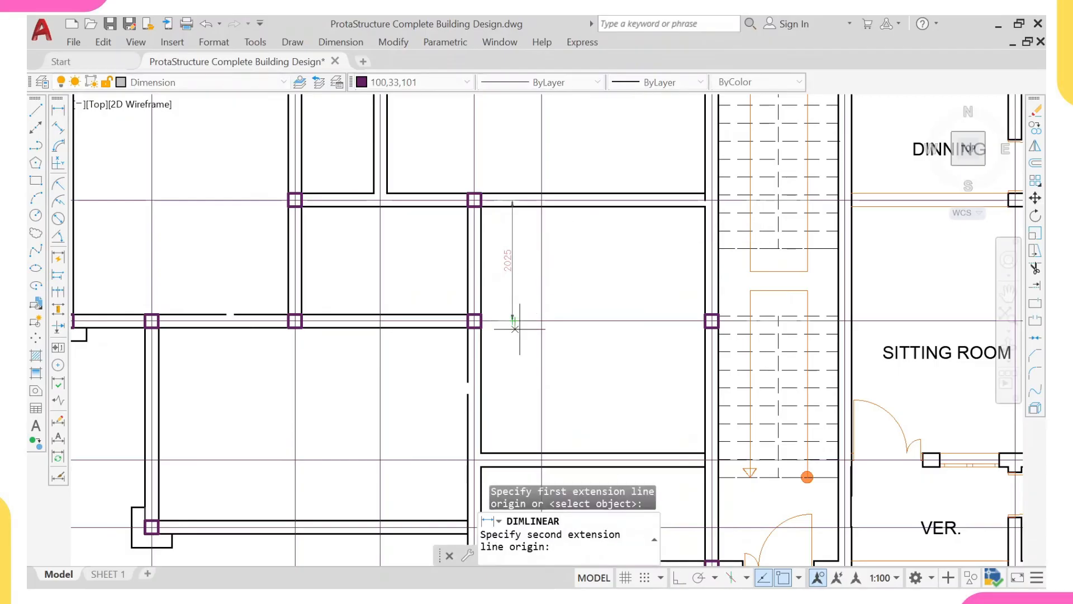
scroll(511, 398, "down", 5)
scroll(520, 353, "up", 5)
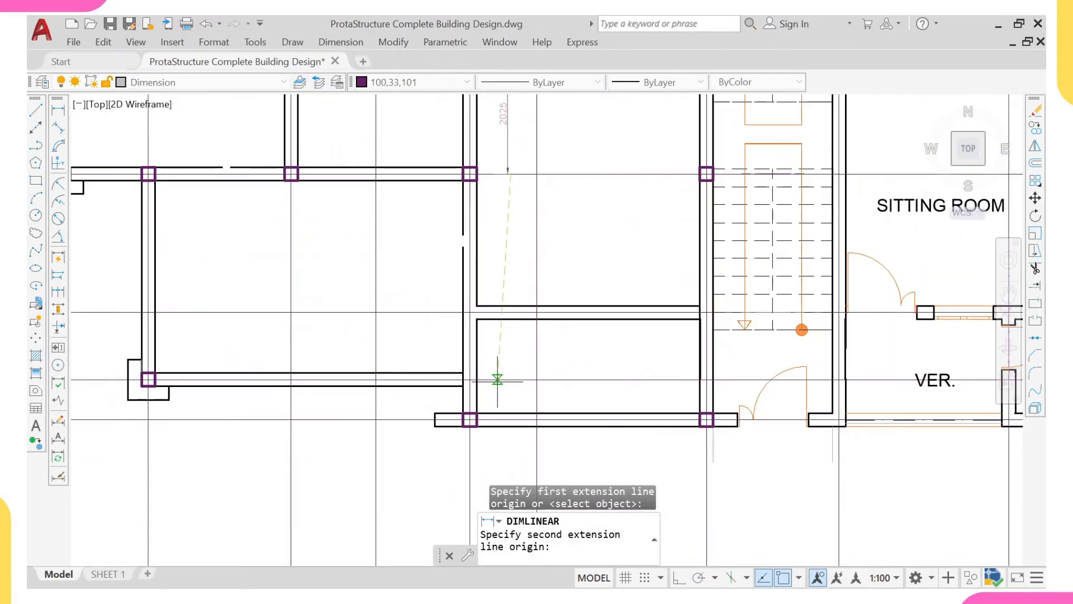
scroll(498, 379, "down", 2)
scroll(506, 397, "up", 2)
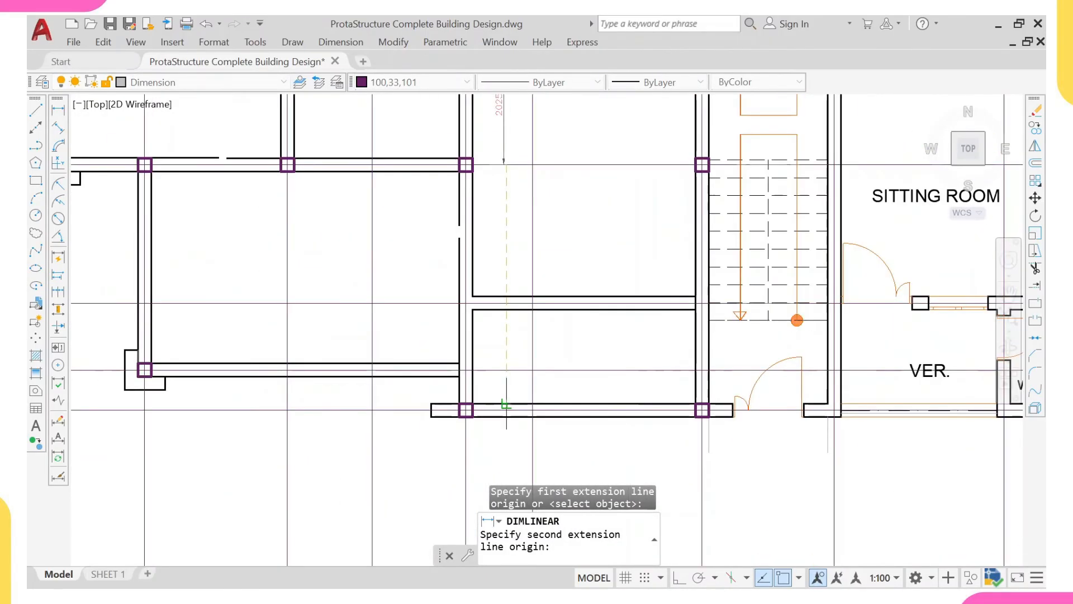
left_click(506, 407)
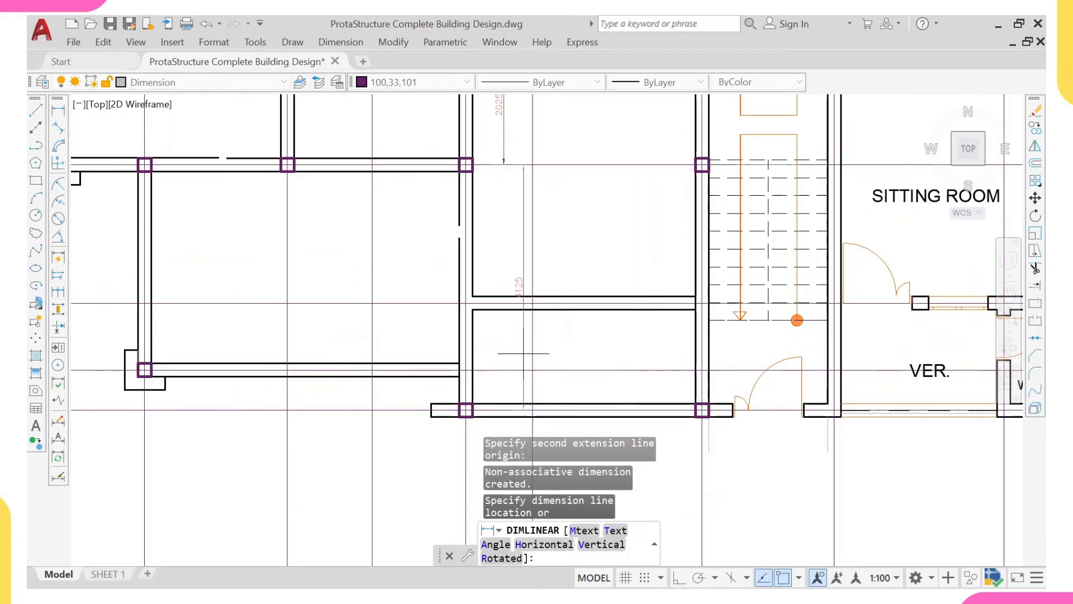
left_click(523, 353)
scroll(515, 283, "up", 3)
scroll(512, 227, "down", 3)
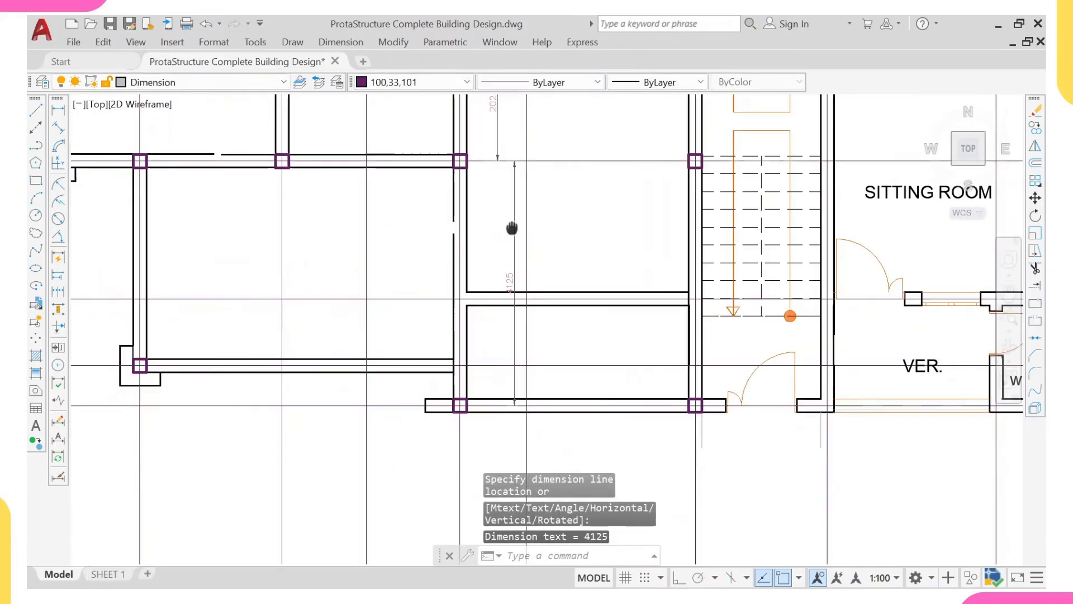
- Add a vertical linear dimension between the gridline of the wall above the cleared veranda and the upper column's gridline
middle_click_drag(512, 227, 457, 279)
right_click(568, 242)
left_click(610, 251)
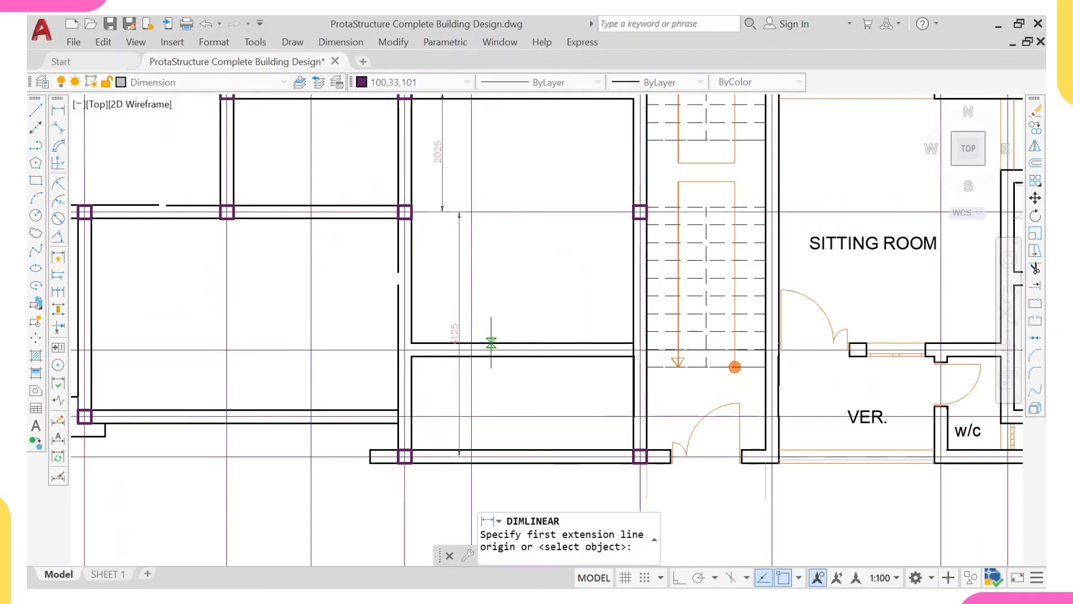
scroll(491, 342, "up", 2)
left_click(491, 342)
scroll(486, 336, "down", 5)
scroll(484, 282, "up", 4)
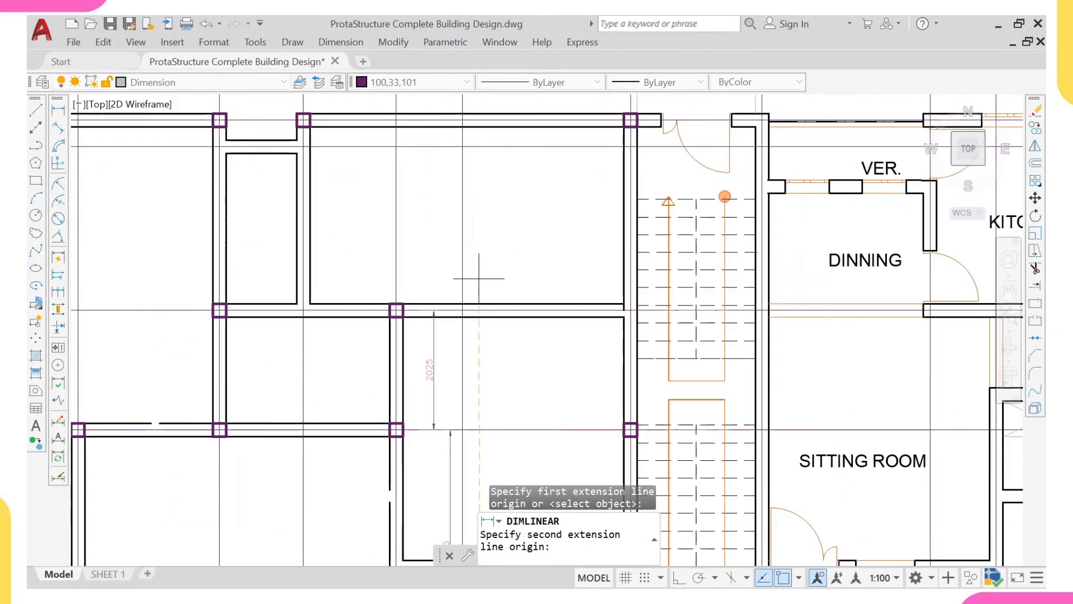
scroll(479, 306, "up", 3)
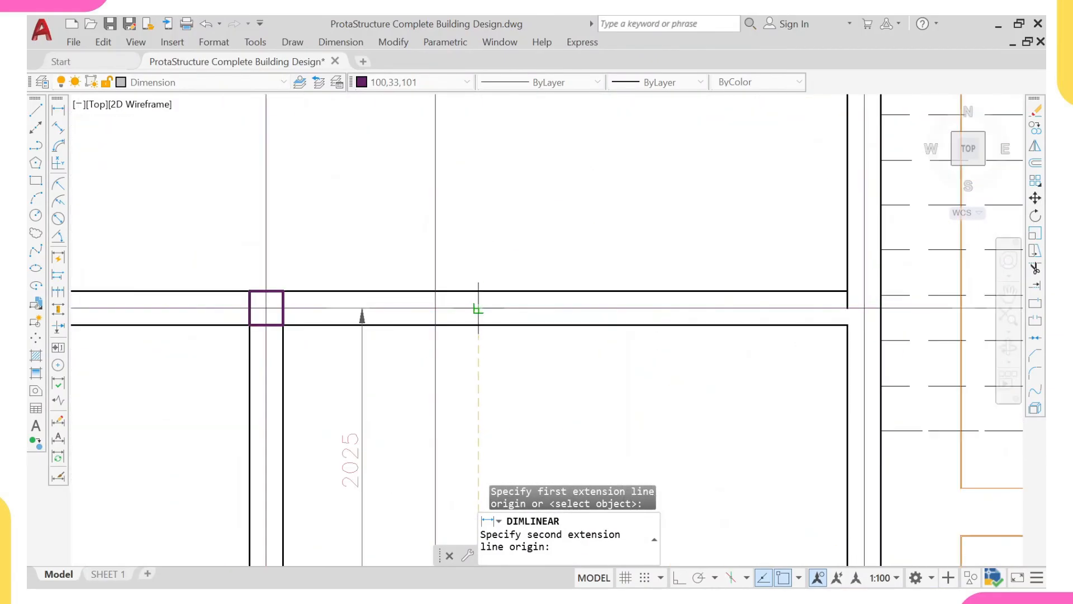
left_click(478, 309)
scroll(481, 347, "down", 4)
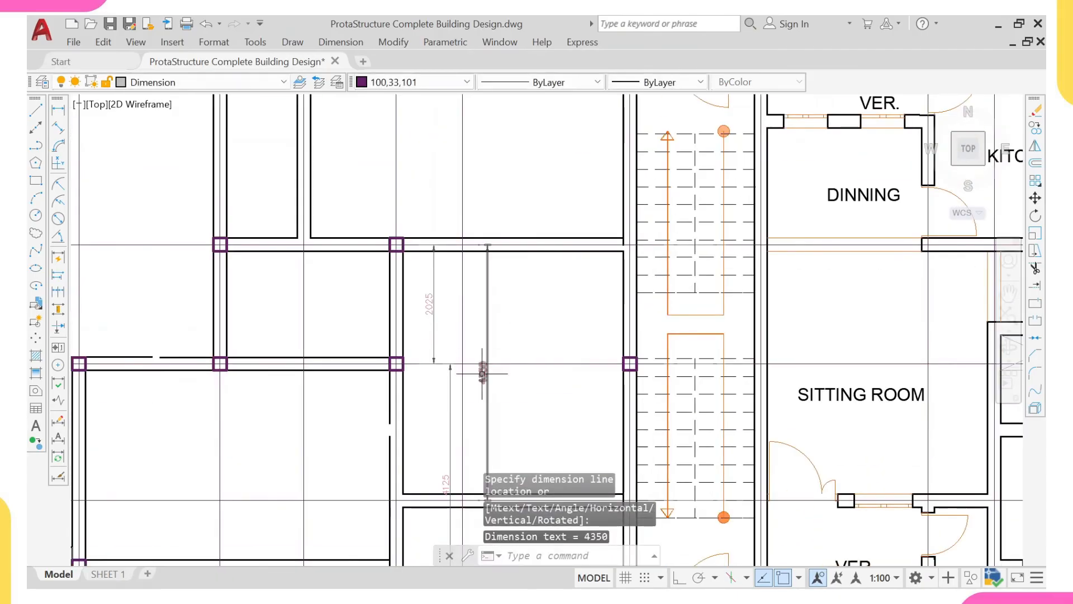
mouse_move(482, 374)
middle_mouse_down()
mouse_move(480, 337)
mouse_move(436, 330)
mouse_move(425, 279)
middle_mouse_up()
middle_click_drag(407, 328, 408, 336)
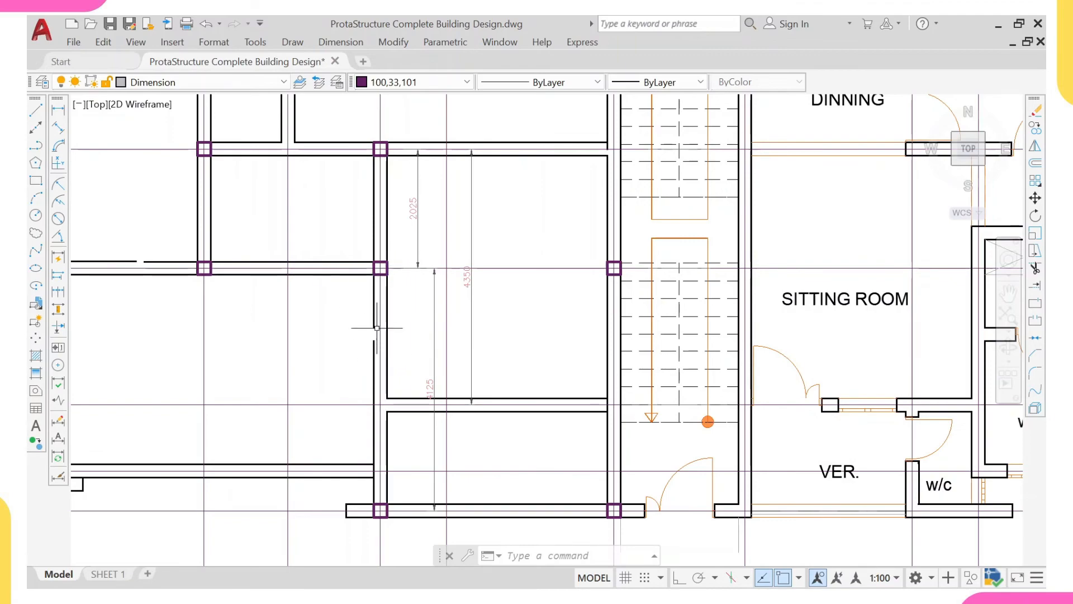
- Examine the column spacings along the cleared sitting room's left wall against the three vertical dimensions
left_click(428, 396)
middle_click_drag(371, 383, 403, 338)
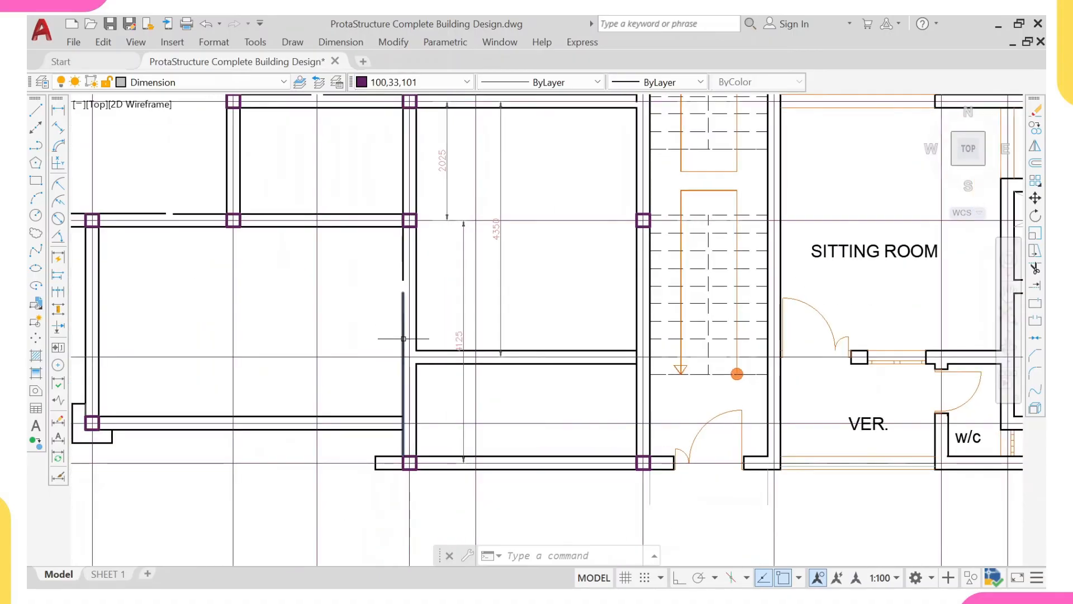
scroll(405, 348, "up", 2)
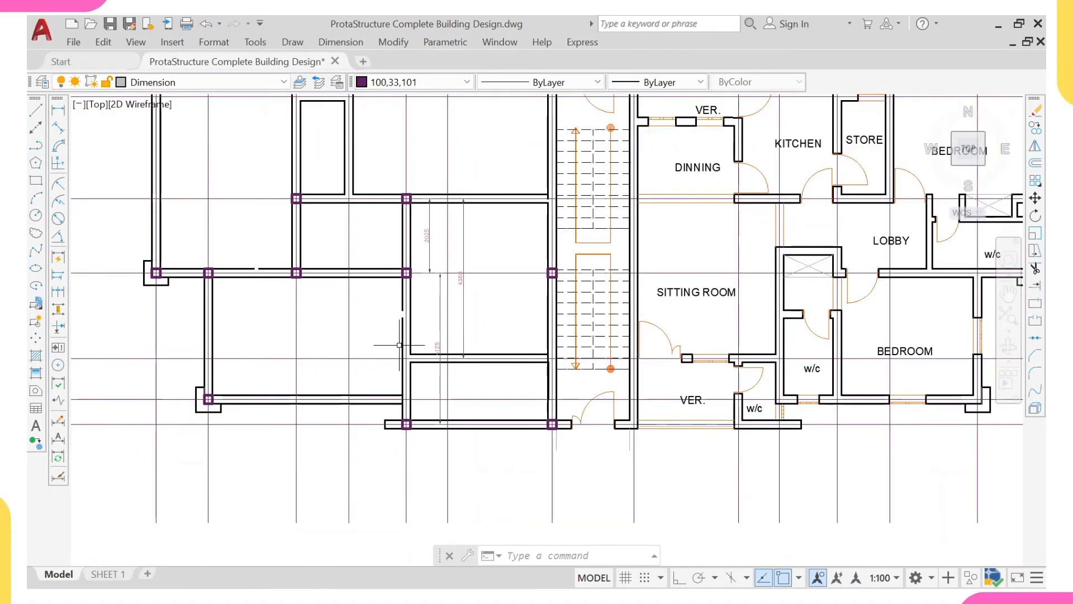
scroll(403, 356, "up", 2)
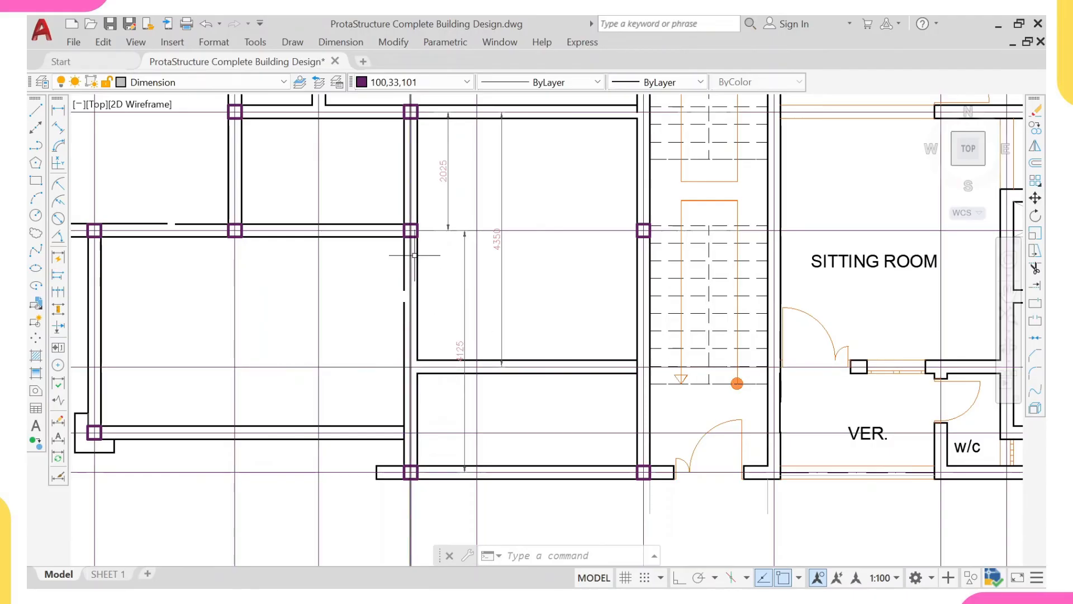
middle_click_drag(414, 254, 404, 307)
scroll(403, 305, "up", 2)
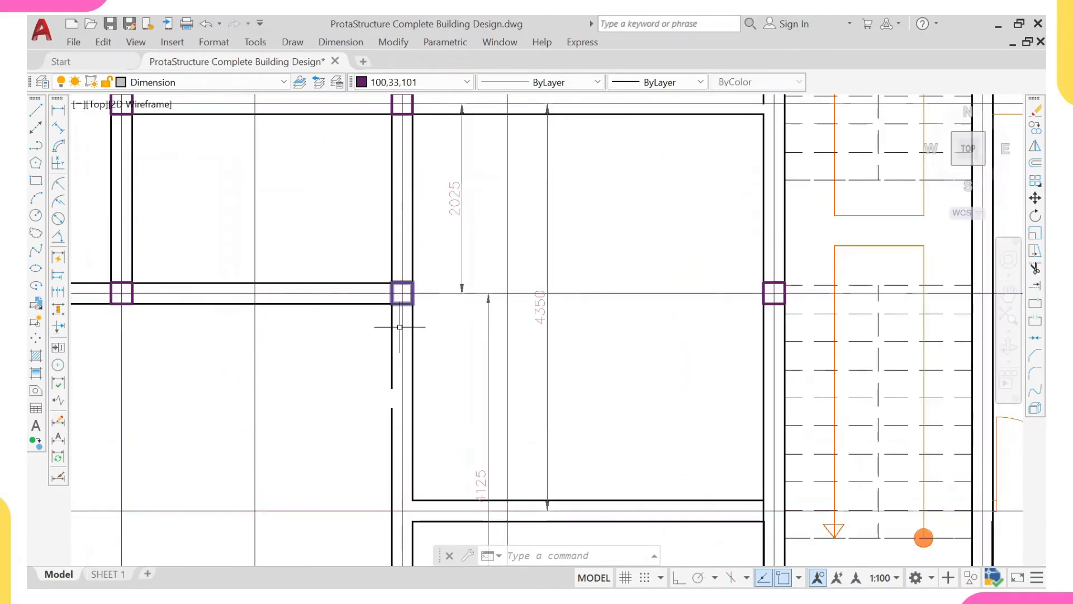
middle_click_drag(406, 514, 400, 455)
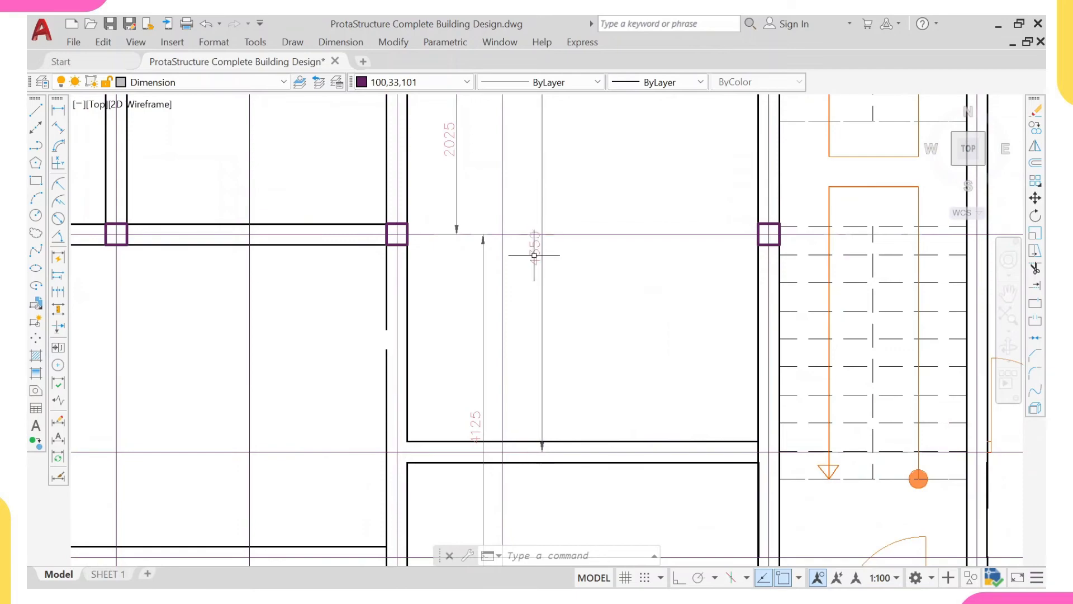
scroll(533, 250, "down", 4)
scroll(455, 283, "up", 2)
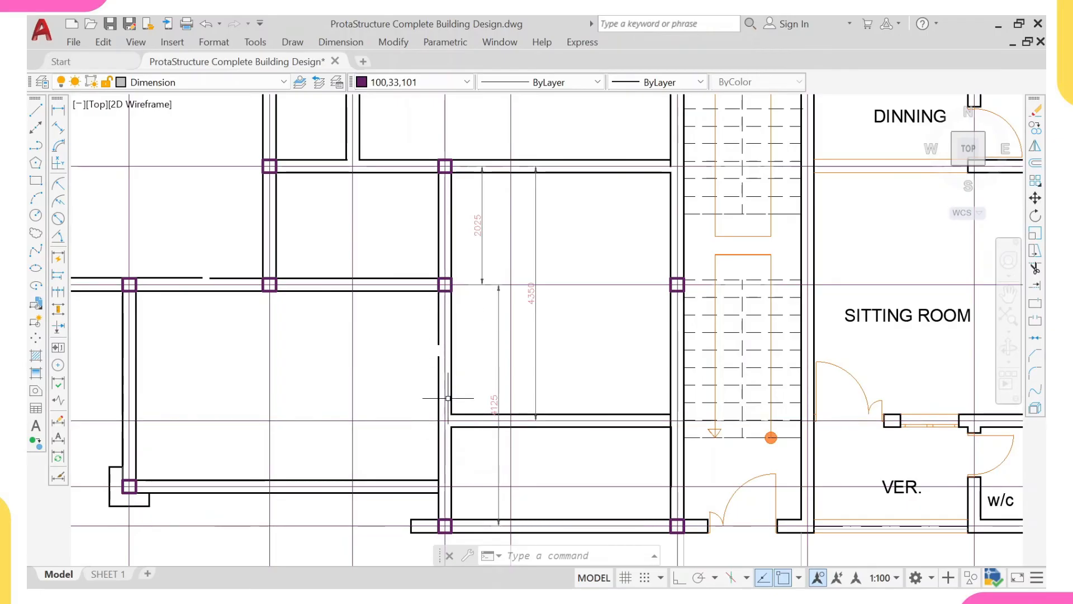
- Move the middle column on the cleared sitting room's left wall down to the gridline intersection at the veranda wall
scroll(449, 289, "up", 2)
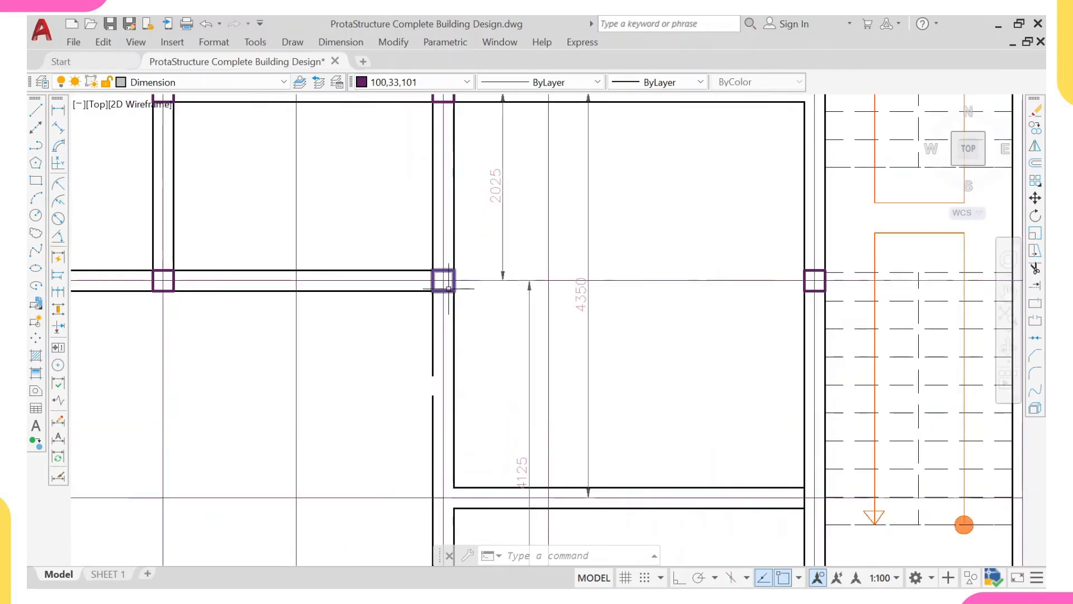
left_click(448, 289)
type("M")
key("Return")
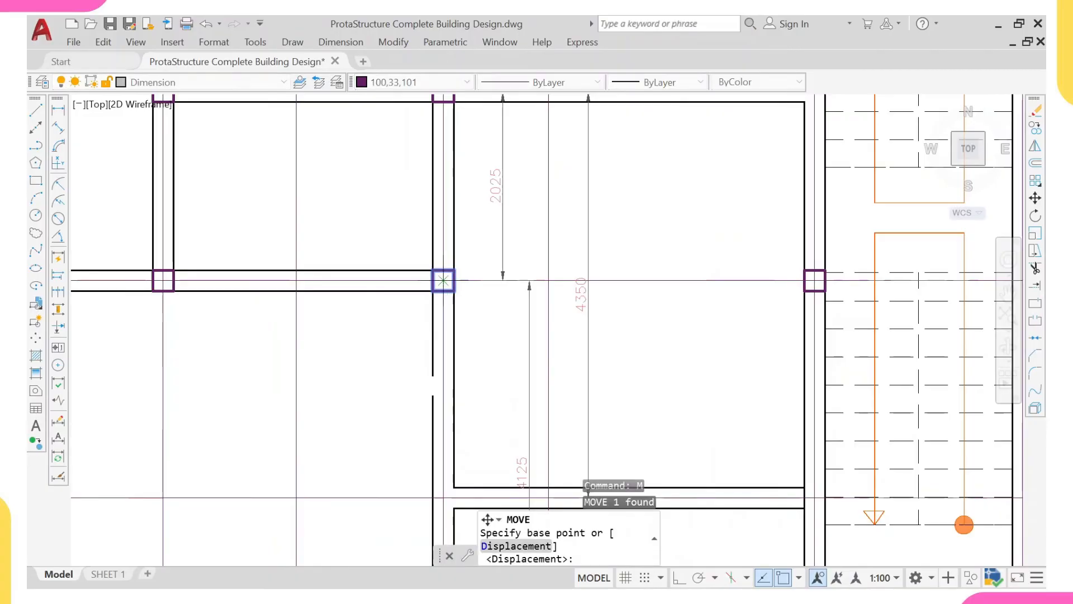
left_click(443, 280)
middle_click_drag(453, 472, 434, 369)
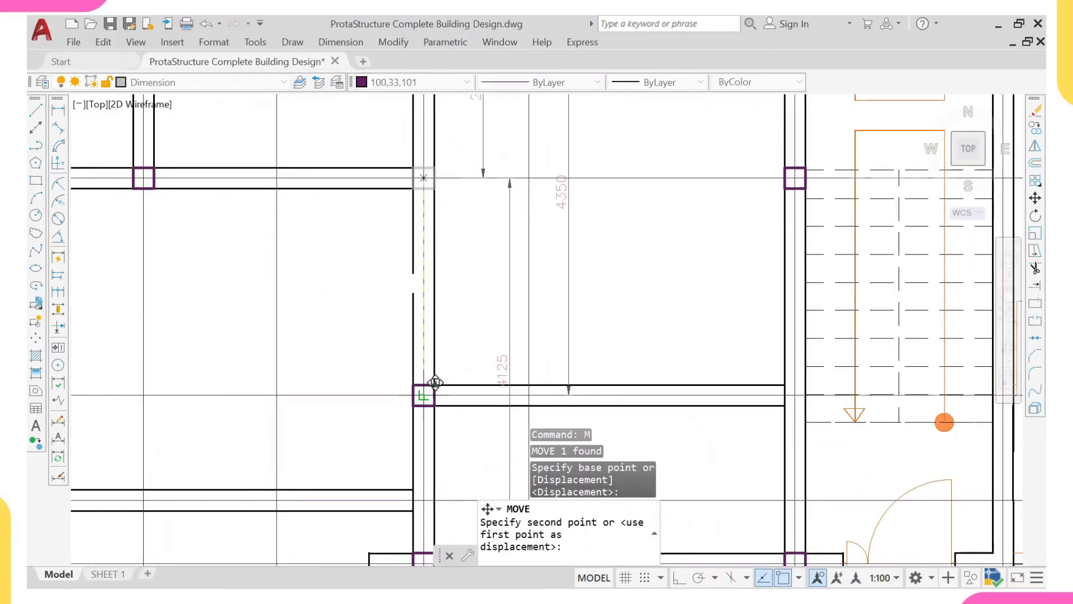
left_click(424, 395)
- Examine how the column at the veranda wall junction relates to the neighbouring columns and walls of the left flat
scroll(431, 358, "down", 4)
middle_click_drag(433, 325, 434, 338)
scroll(424, 296, "up", 2)
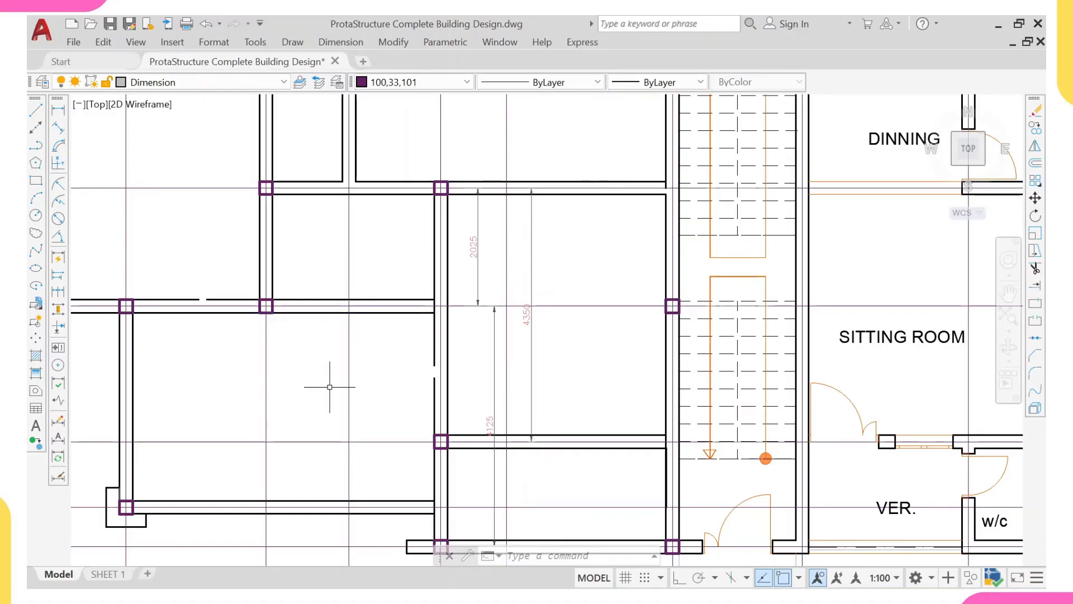
scroll(339, 315, "up", 2)
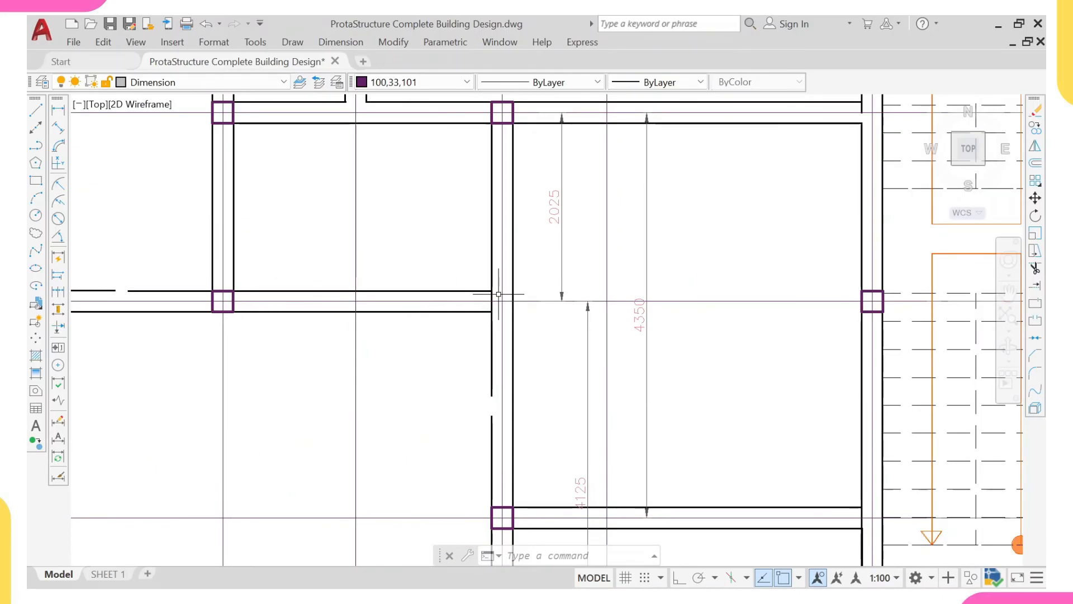
scroll(499, 293, "down", 3)
scroll(487, 307, "up", 1)
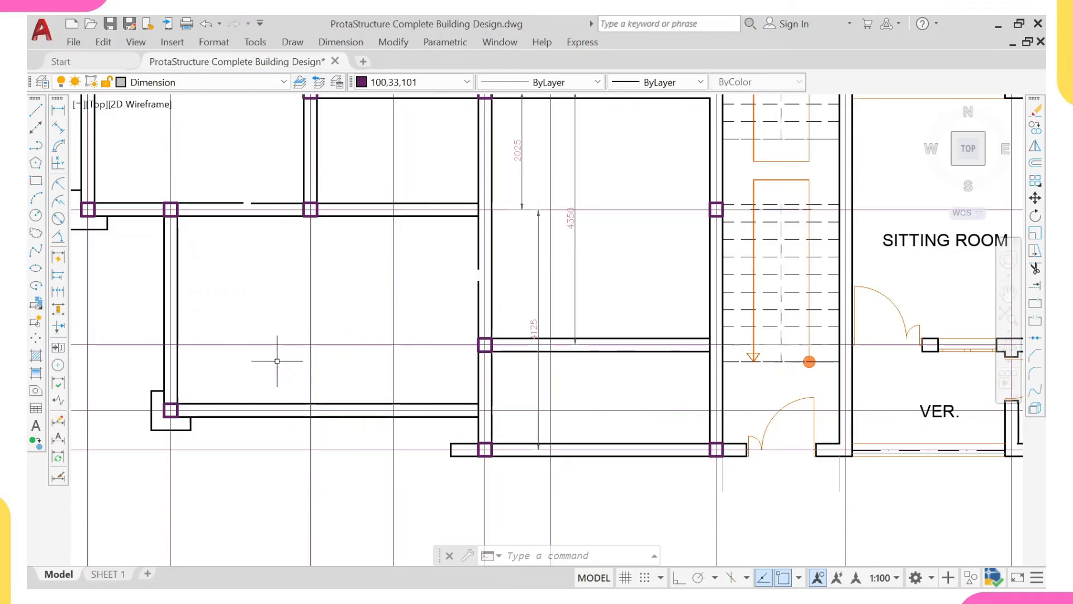
middle_click_drag(278, 361, 288, 384)
mouse_move(386, 363)
middle_mouse_down()
mouse_move(395, 367)
mouse_move(356, 370)
middle_mouse_up()
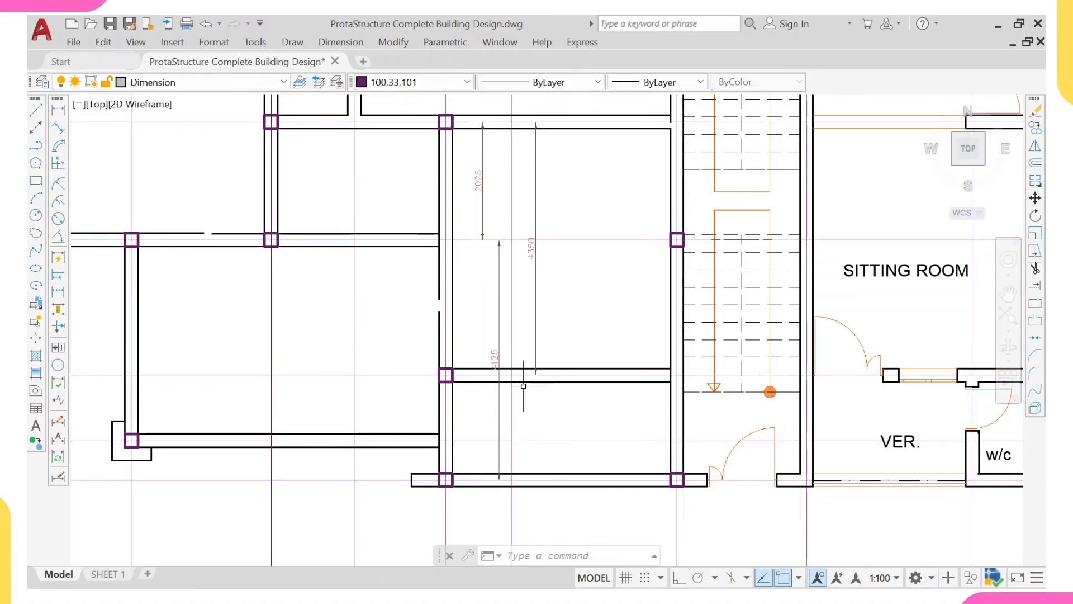
middle_click_drag(447, 313, 446, 346)
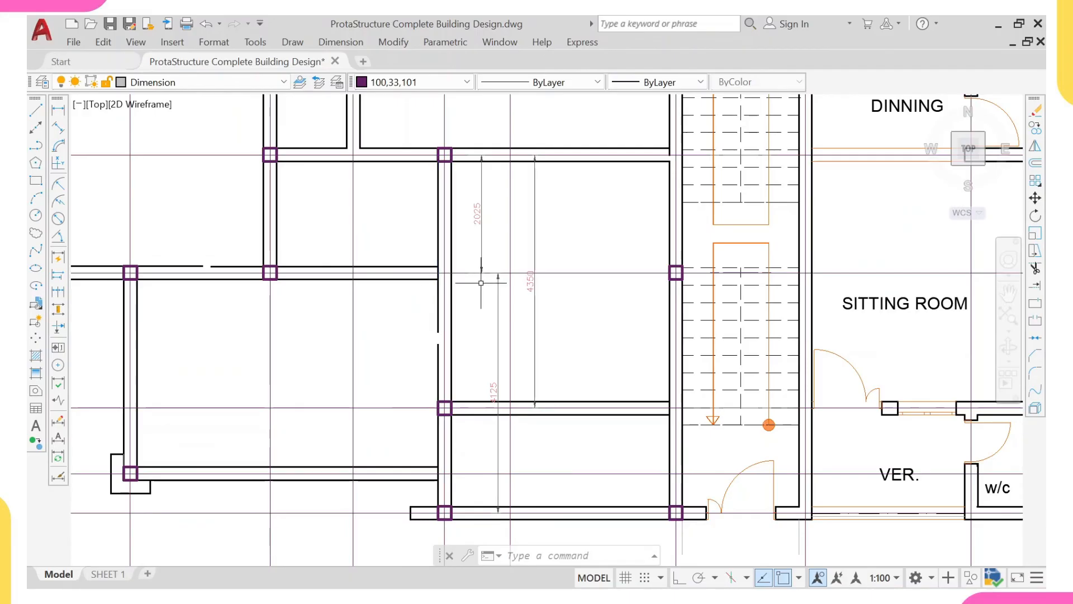
scroll(462, 299, "down", 2)
- Erase the staircase and the entire right-hand flat from the working floor plan, keeping the gridlines
middle_click_drag(475, 320, 424, 351)
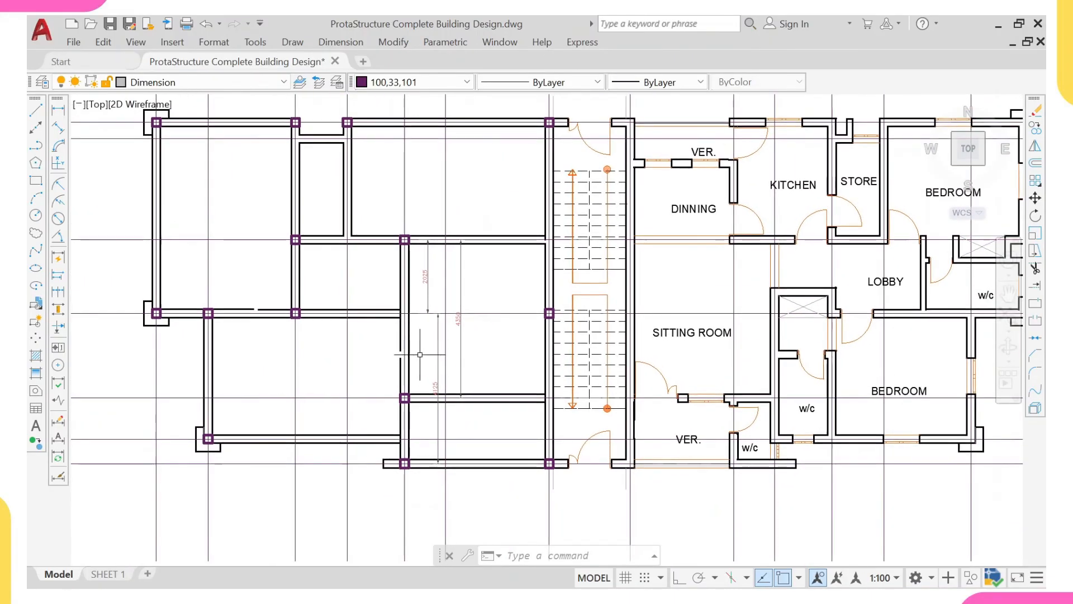
middle_click_drag(494, 345, 435, 355)
middle_click_drag(492, 330, 298, 356)
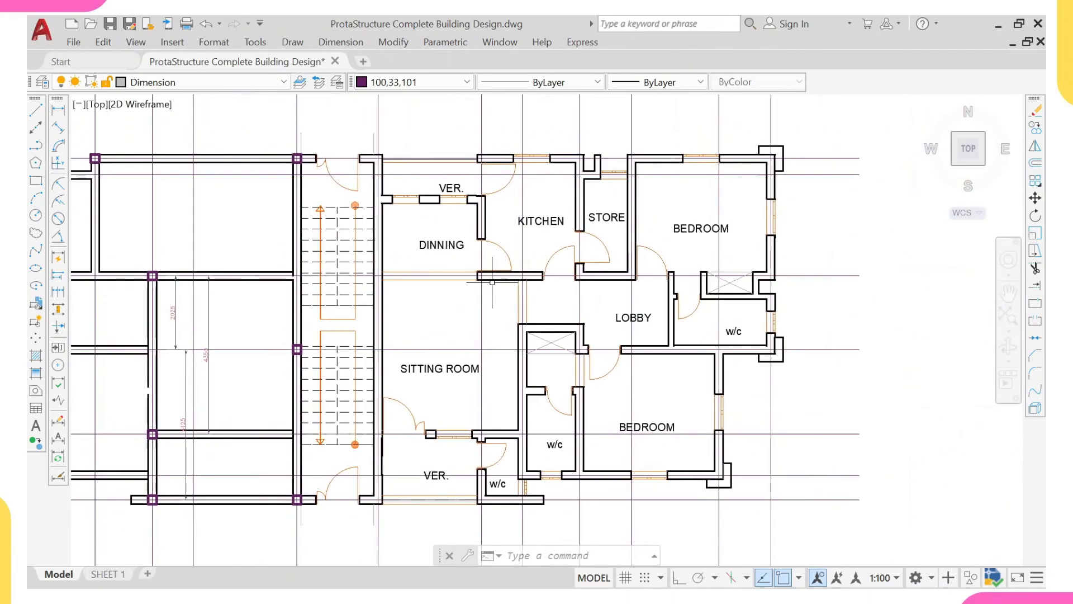
scroll(435, 273, "down", 2)
scroll(412, 233, "up", 2)
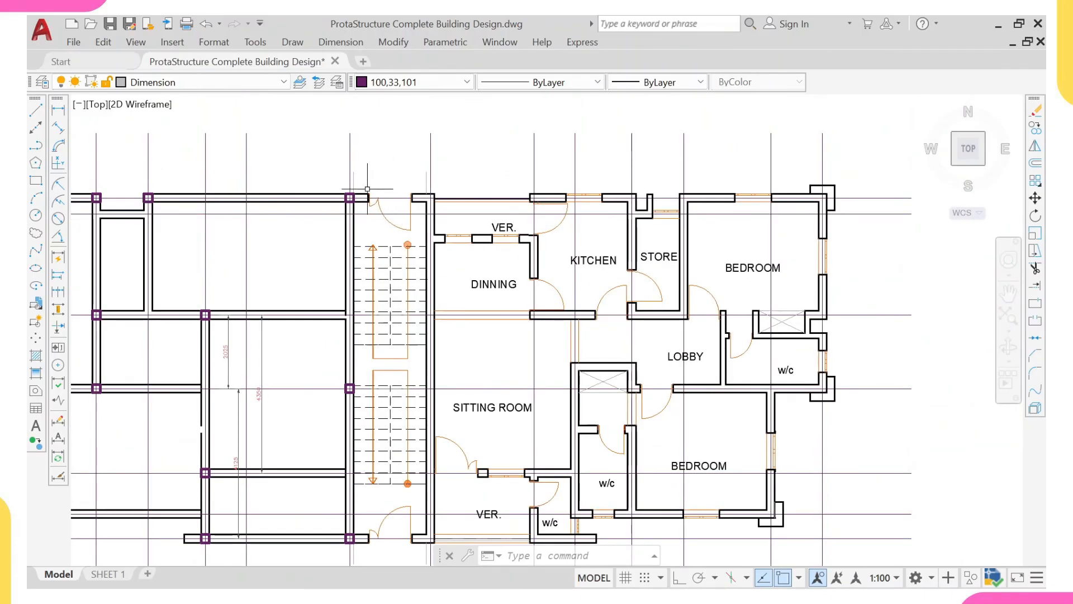
scroll(402, 168, "up", 2)
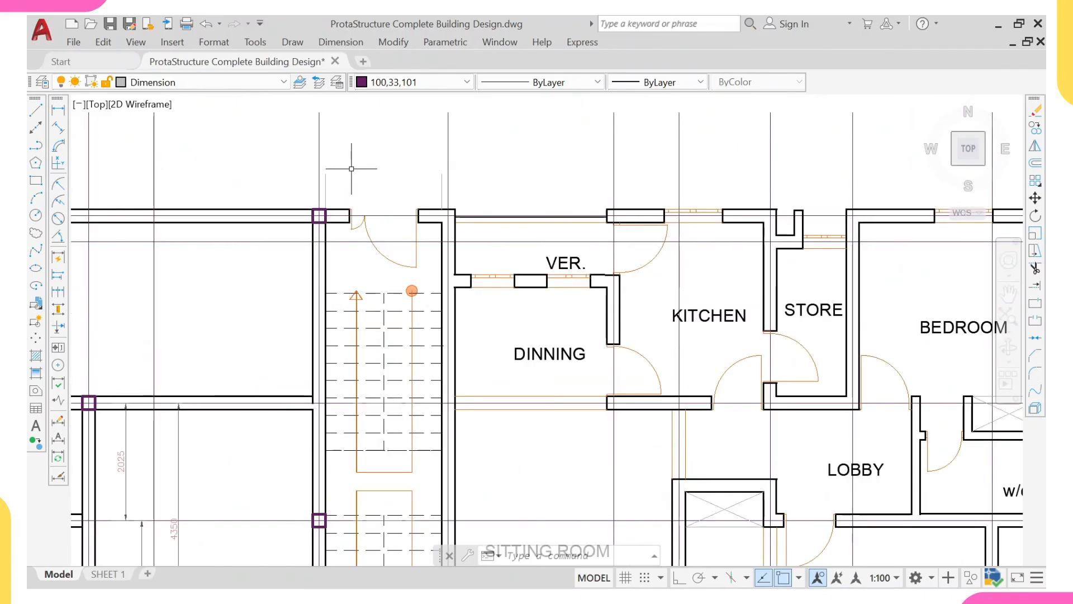
left_click(330, 161)
scroll(352, 162, "down", 4)
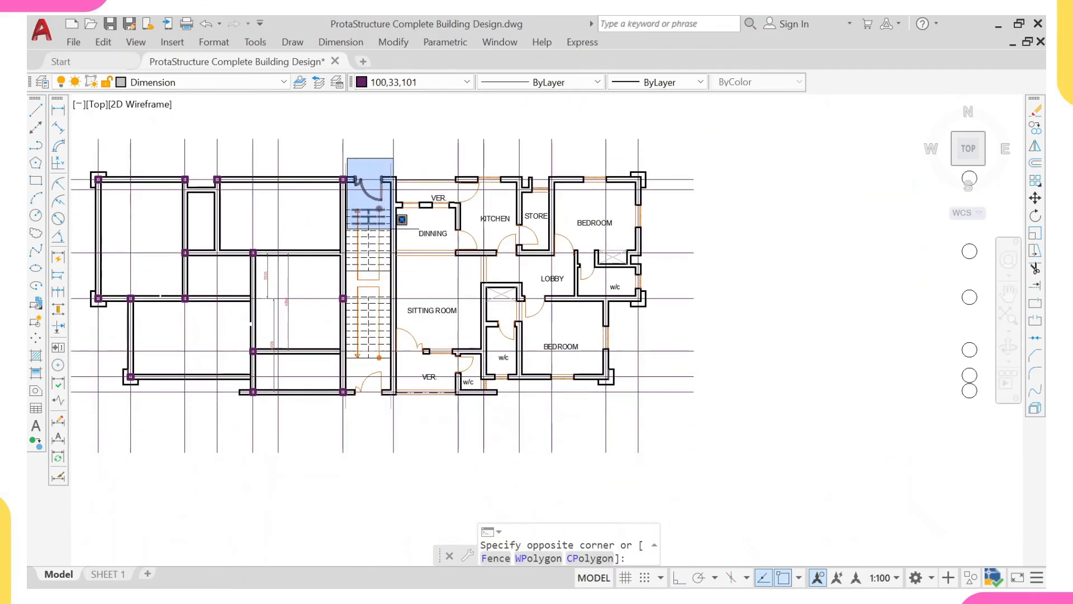
left_click(679, 404)
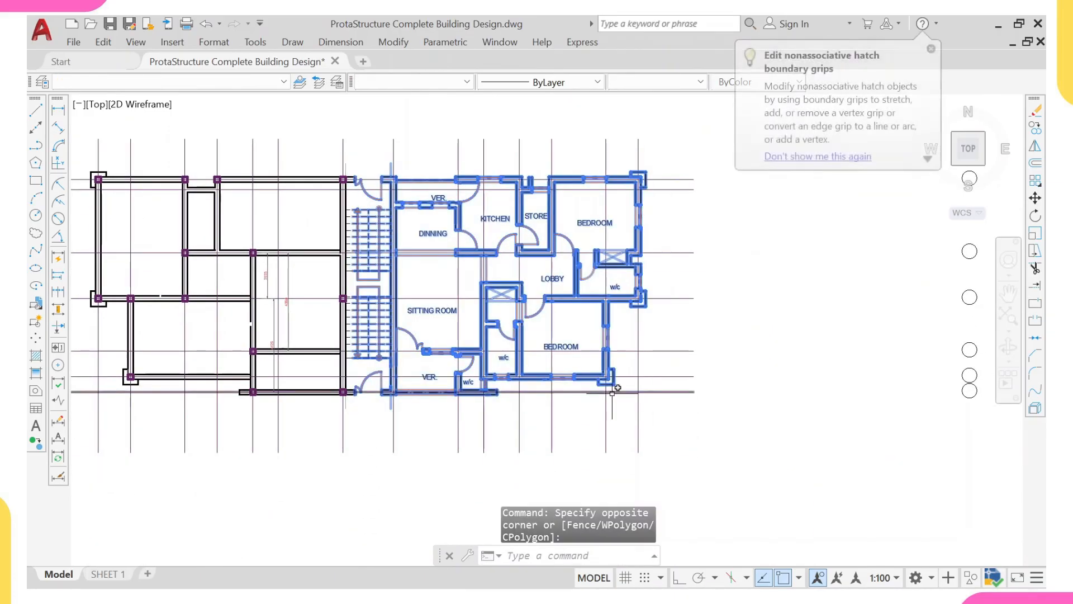
type("e")
key("Return")
- Select all similar vertical dimensions inside the cleared sitting room and erase them
scroll(367, 295, "up", 2)
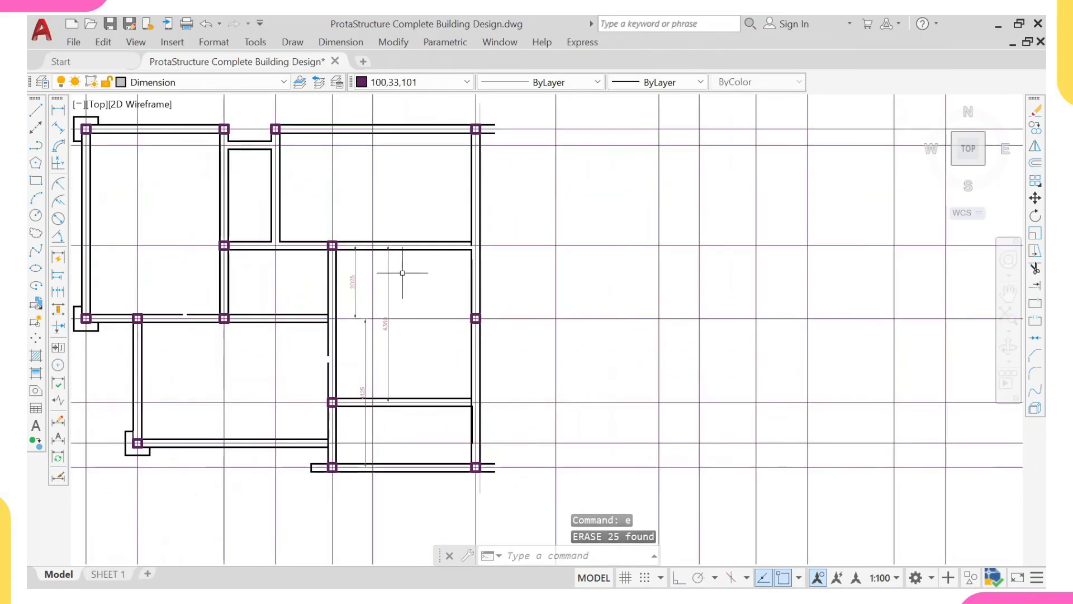
left_click(408, 265)
left_click(359, 286)
left_click(360, 285)
left_click(354, 286)
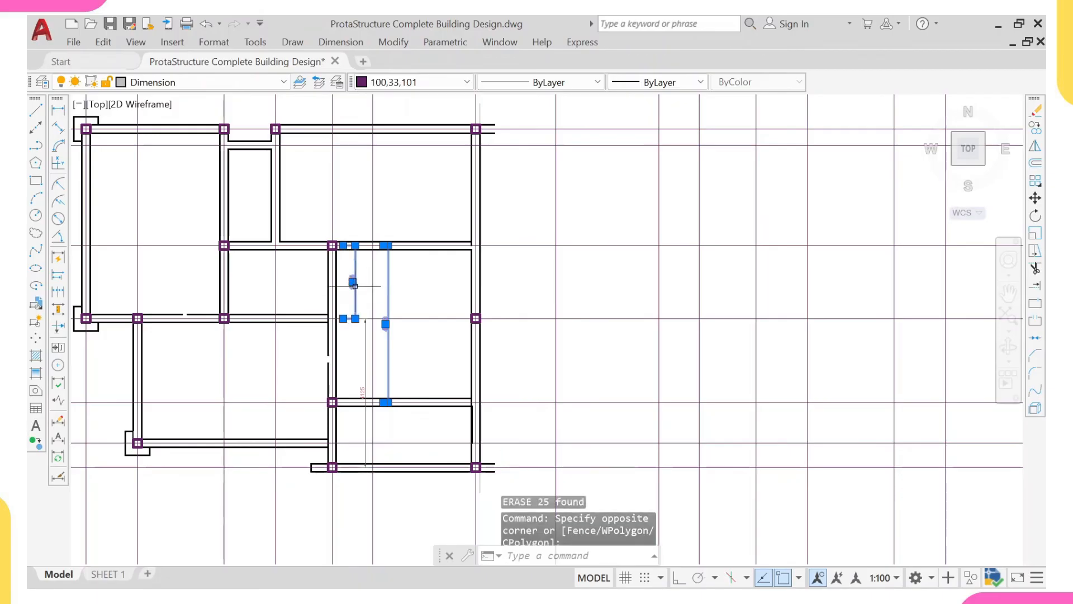
right_click(373, 277)
left_click(430, 444)
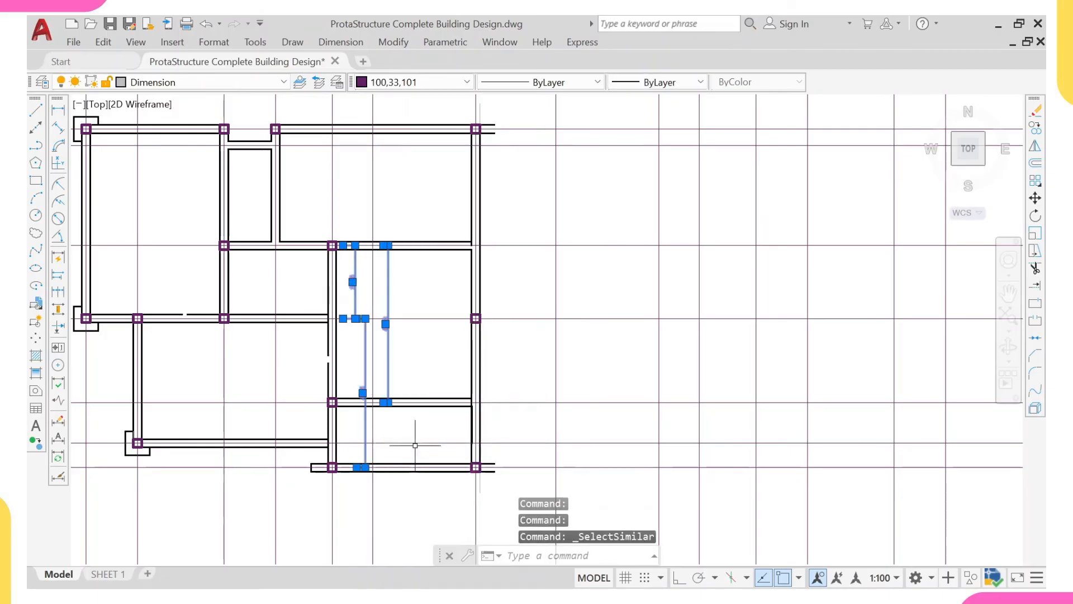
key("Return")
scroll(418, 429, "down", 2)
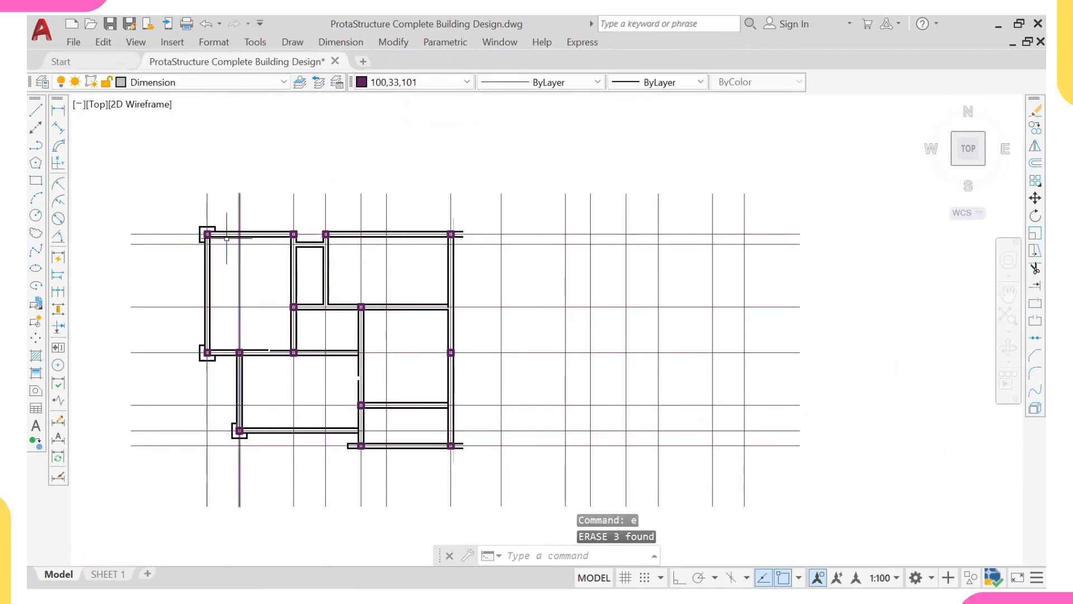
- Draw a horizontal line joining the upper ends of the two gridlines that bound the former stairwell
middle_click_drag(506, 203, 368, 272)
scroll(418, 236, "up", 2)
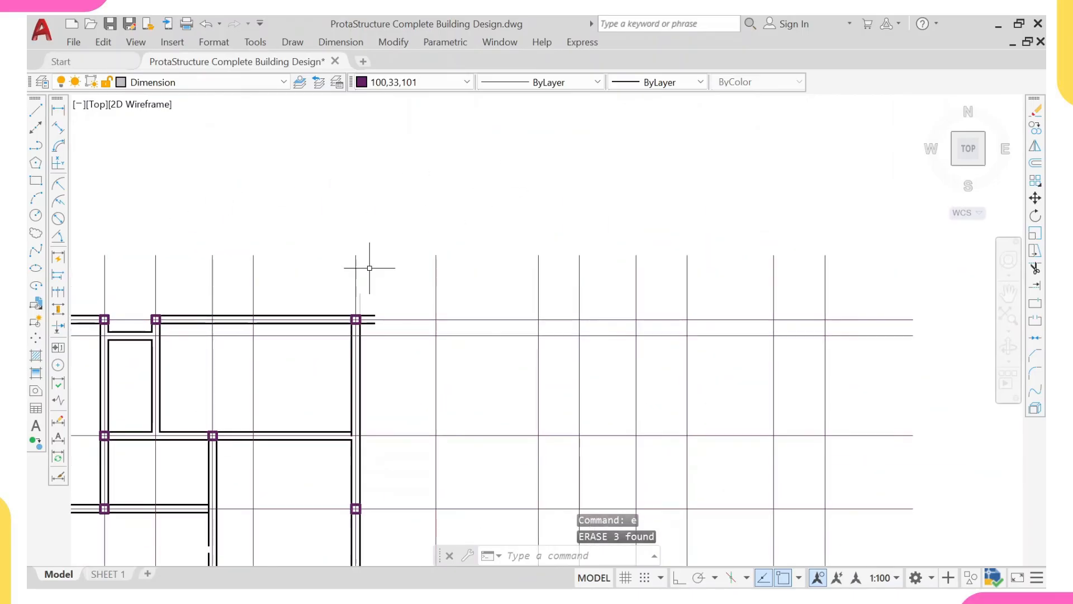
type("l")
key("Return")
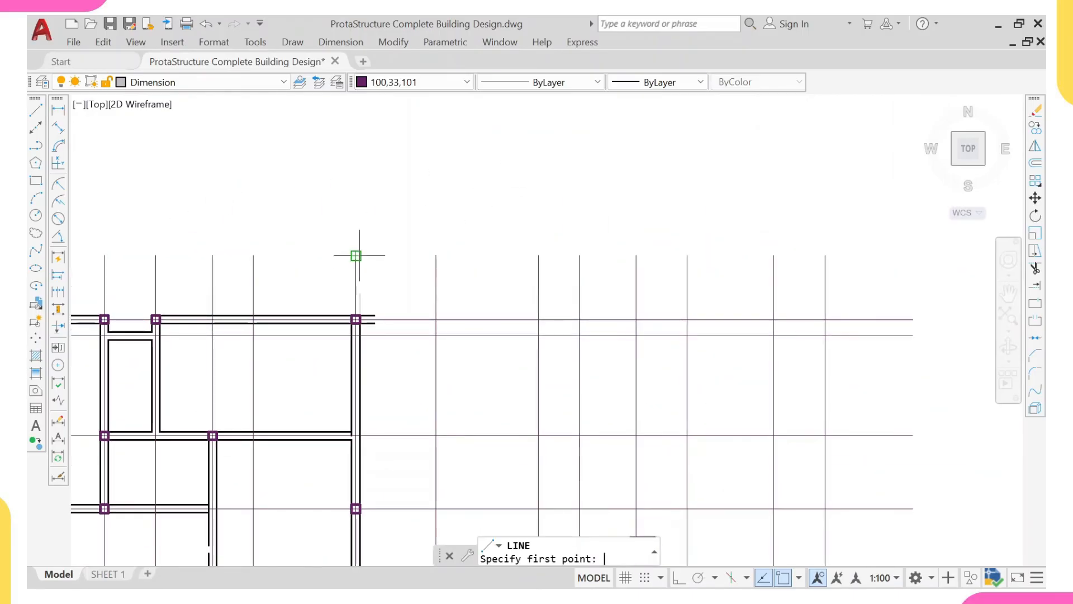
left_click(355, 256)
left_click(436, 256)
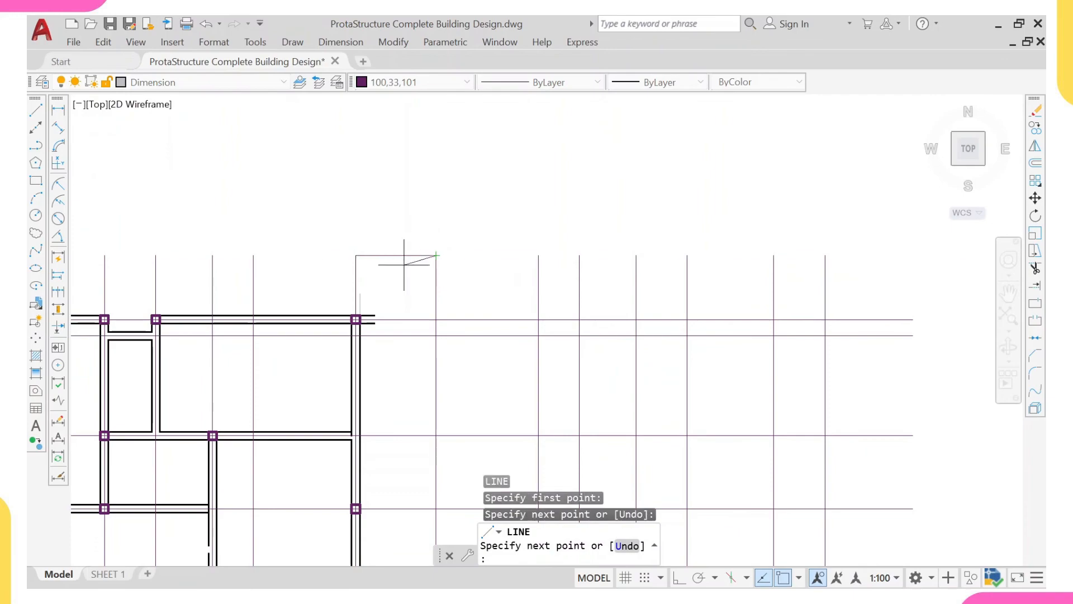
key("Escape")
- Review the original floor plan around the central stairwell for comparison with the working plan
scroll(404, 275, "down", 4)
middle_click_drag(397, 274, 388, 293)
middle_click_drag(676, 305, 300, 291)
scroll(584, 290, "up", 2)
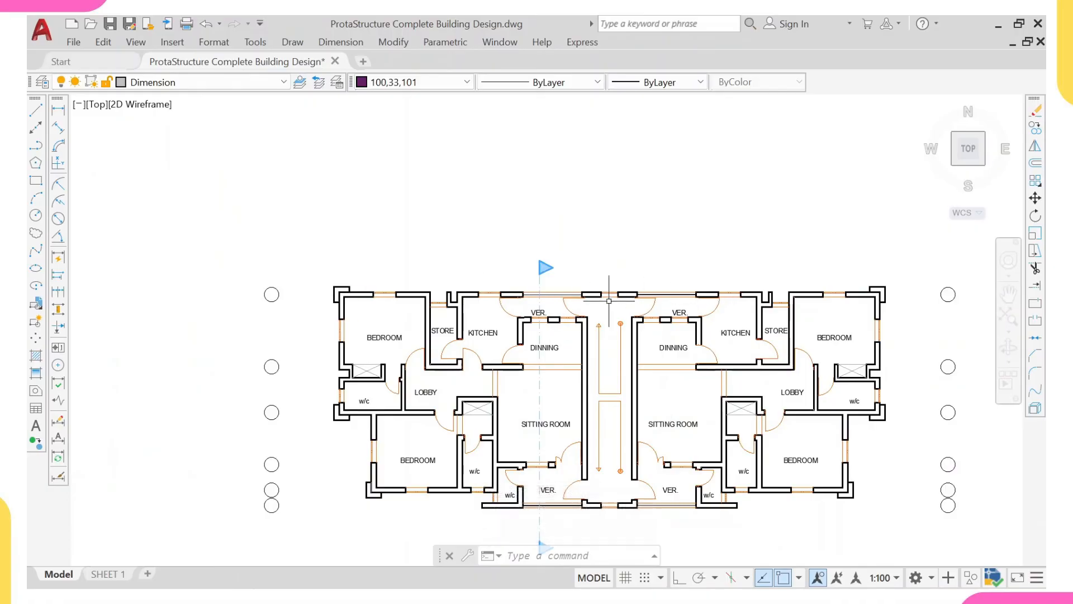
scroll(602, 294, "down", 1)
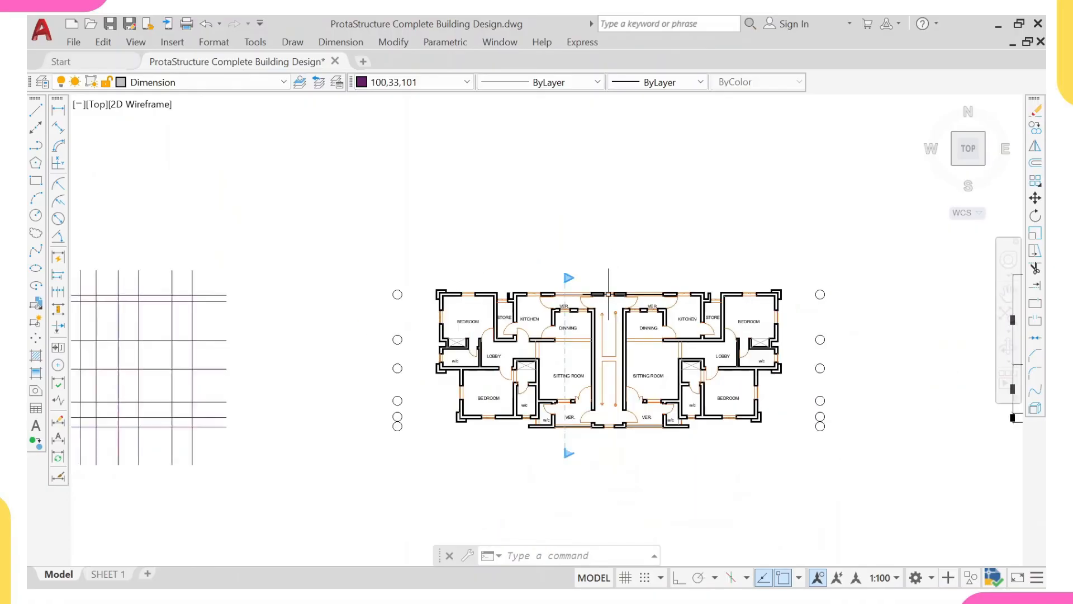
scroll(304, 323, "up", 3)
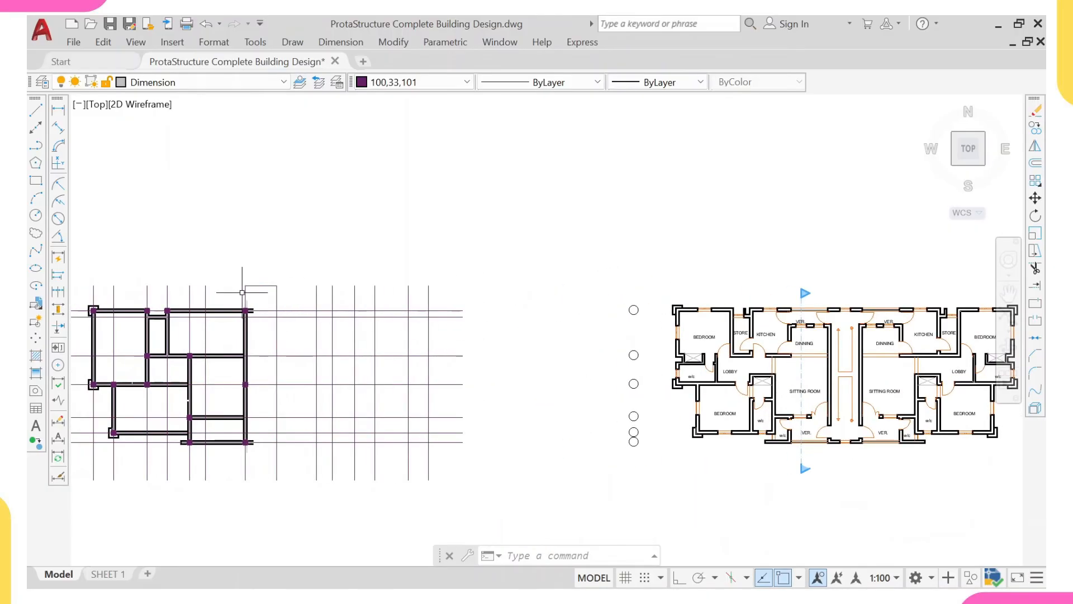
- Mirror the left flat's walls and columns about the vertical line through the former stairwell's midpoint, keeping the source objects
scroll(269, 280, "down", 3)
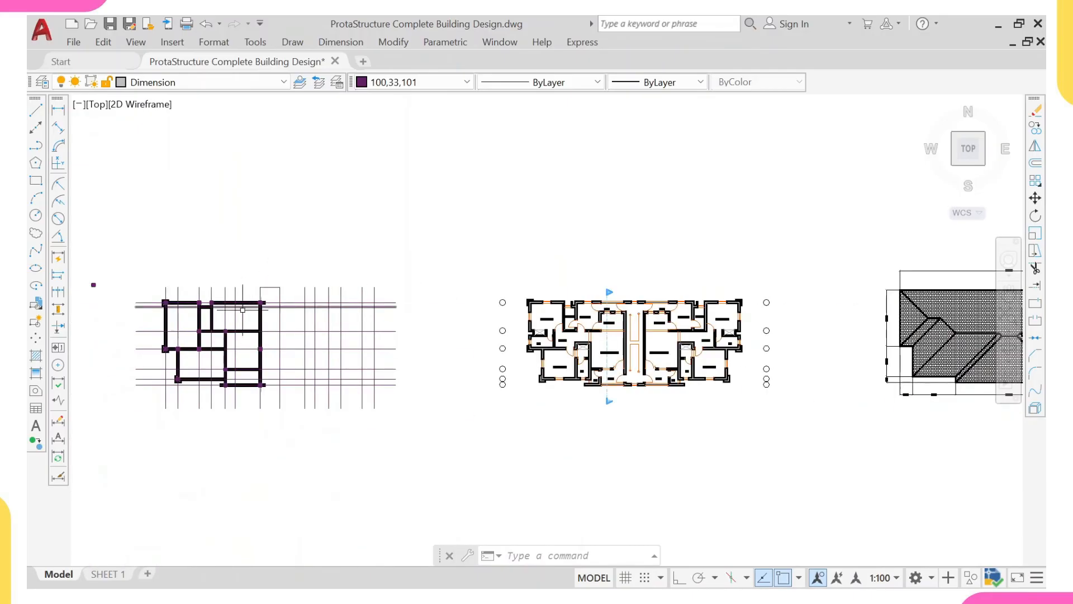
scroll(140, 295, "up", 2)
left_click(133, 292)
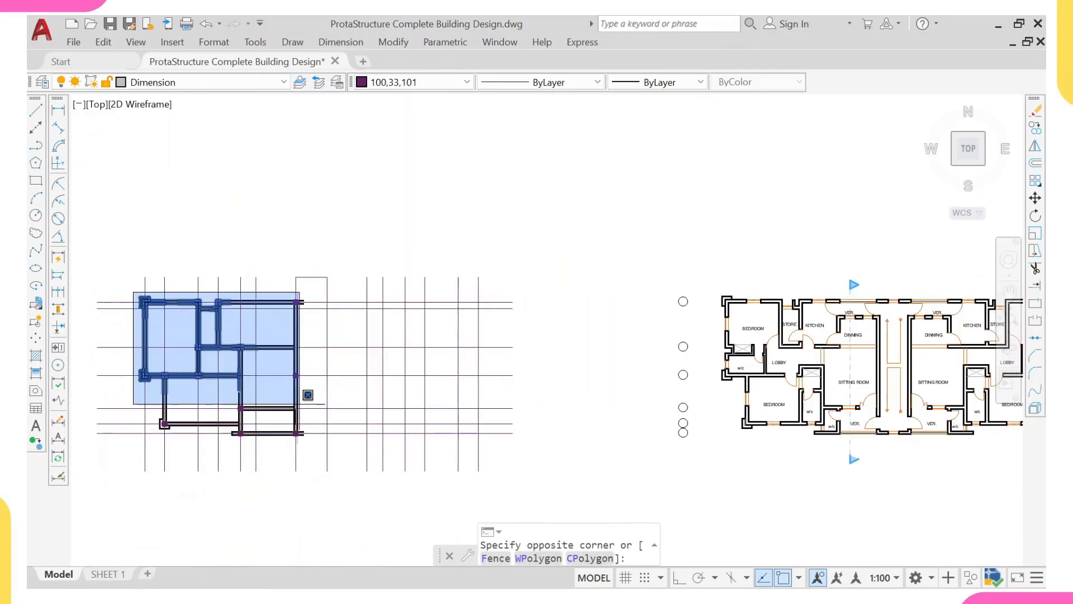
left_click(309, 447)
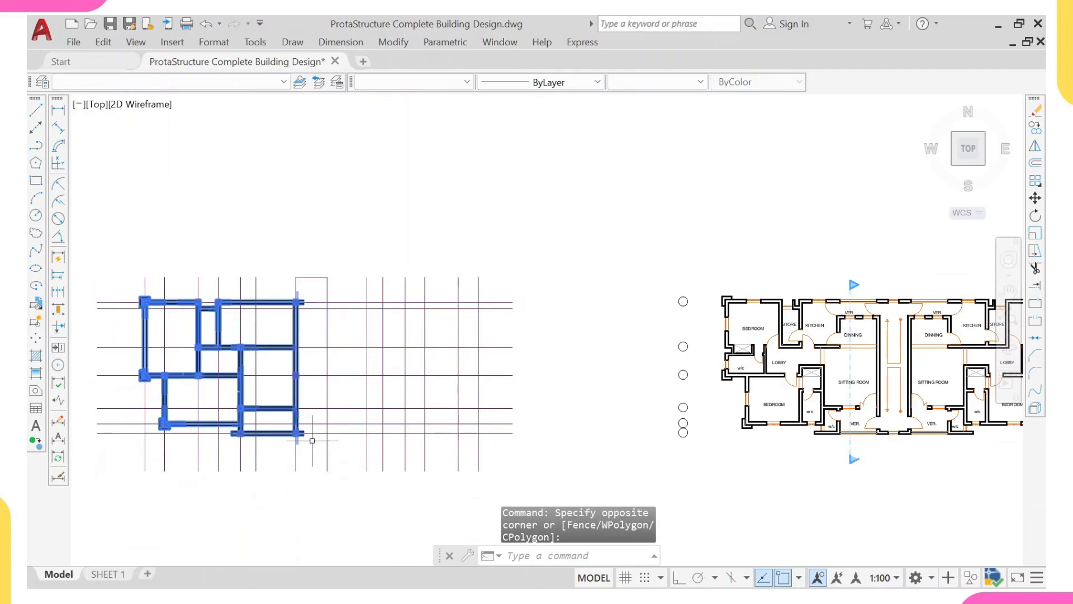
type("mi")
key("Return")
scroll(308, 290, "up", 2)
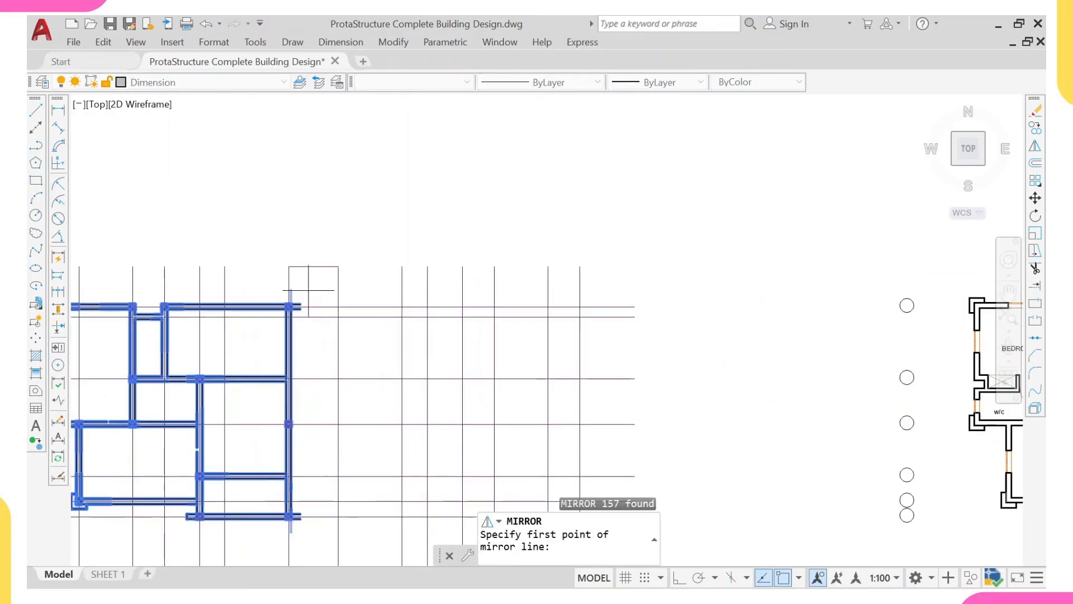
left_click(313, 266)
scroll(313, 274, "down", 3)
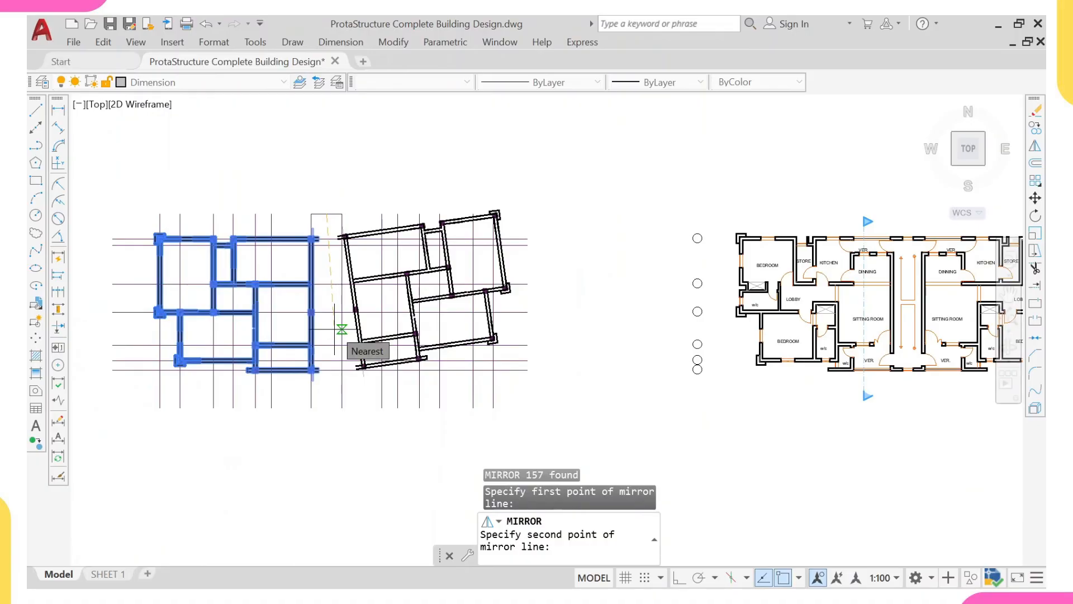
key("F8")
scroll(317, 435, "down", 2)
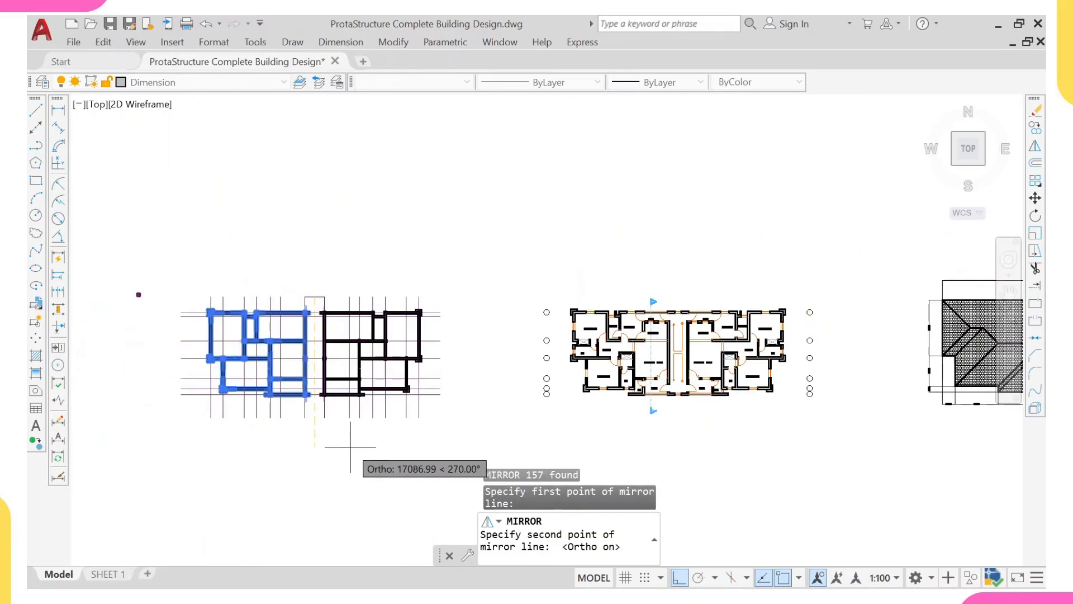
left_click(323, 456)
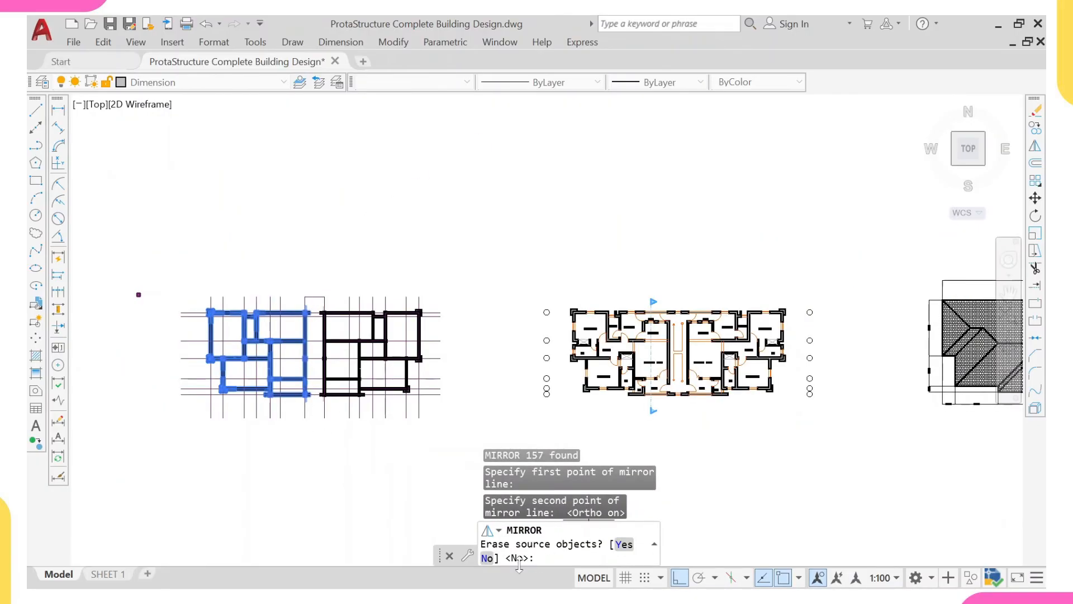
type("N")
key("Return")
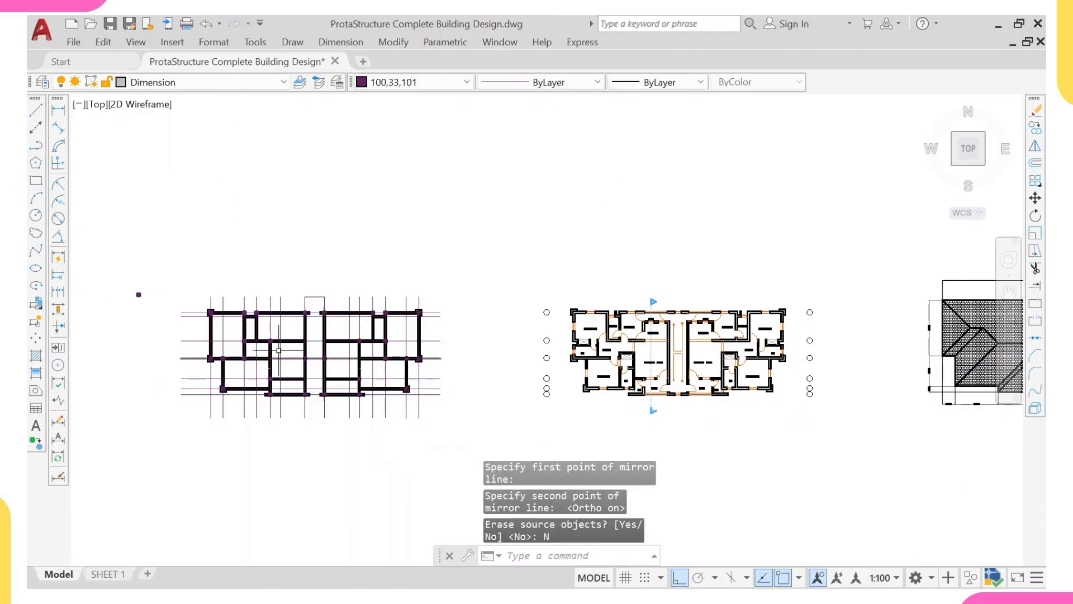
- Extend the two upper outer wall lines across the former stairwell to join both flats
middle_click_drag(281, 346, 347, 381)
middle_click_drag(409, 366, 398, 307)
key("Escape")
scroll(377, 290, "up", 4)
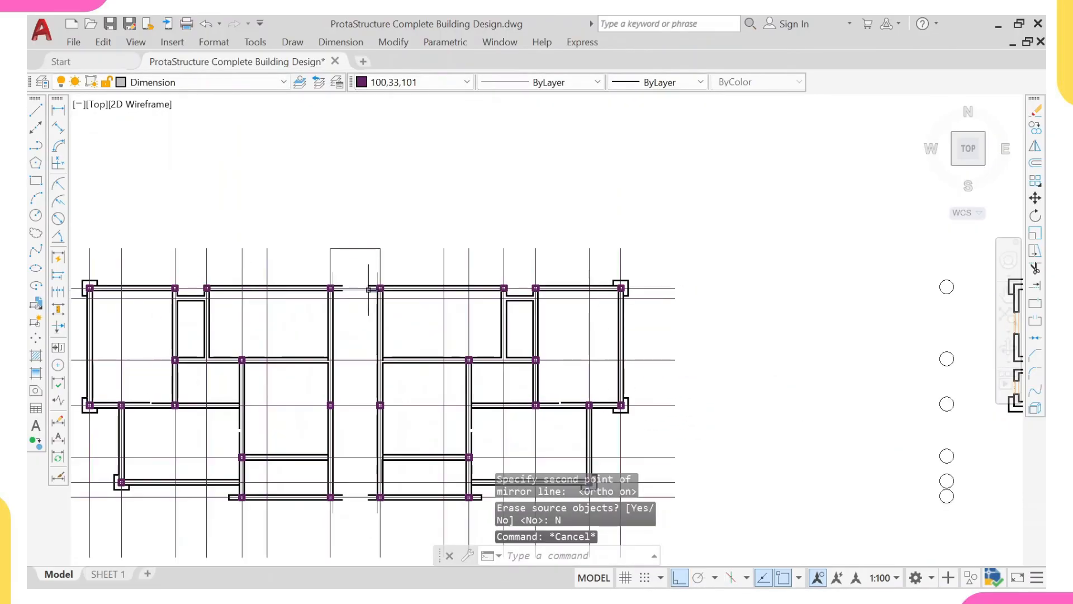
type("ex")
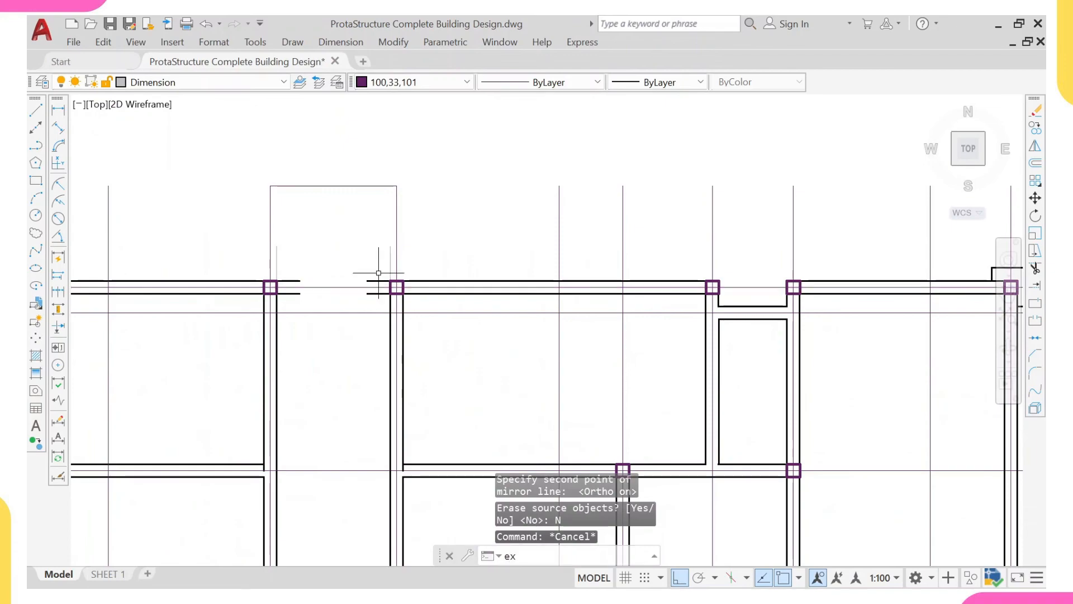
key("Return")
left_click(369, 282)
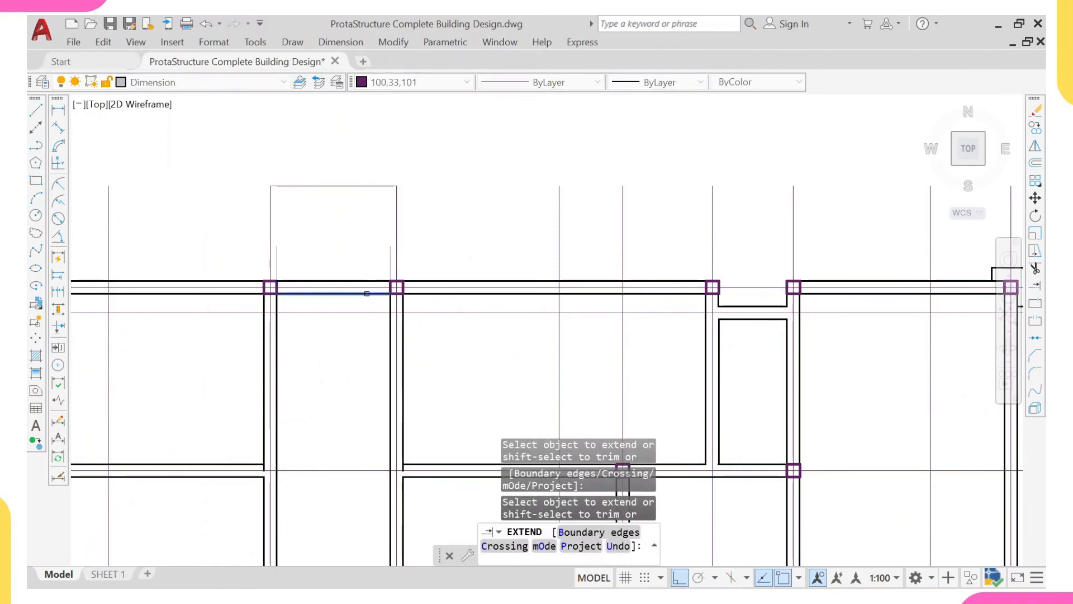
- Extend the two lower outer wall lines across the former stairwell to join both flats
scroll(331, 336, "down", 2)
middle_click_drag(330, 391, 318, 111)
scroll(342, 224, "up", 1)
left_click(345, 206)
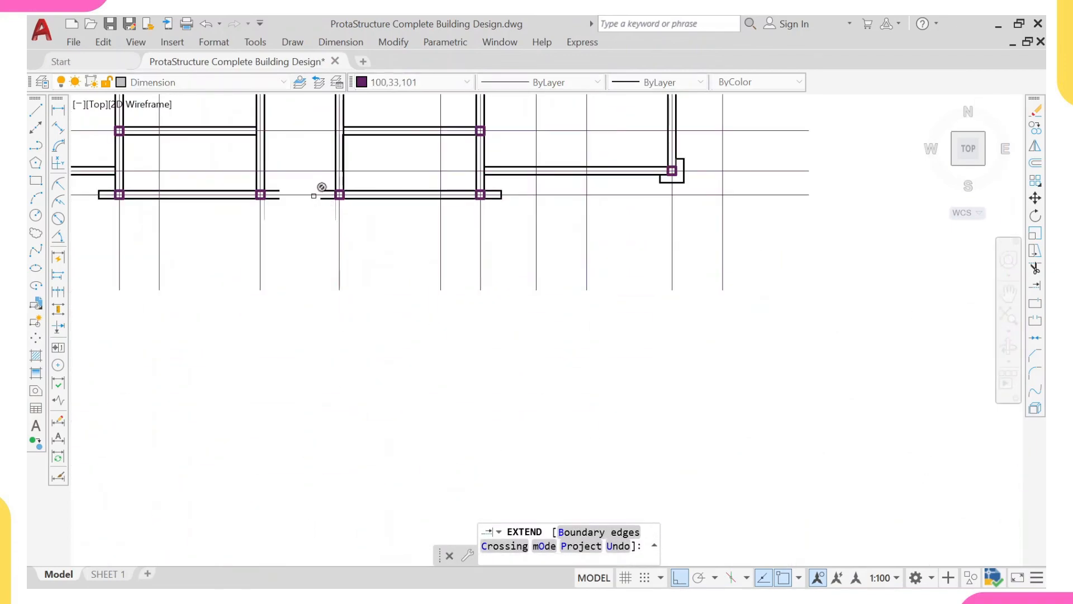
scroll(319, 189, "up", 1)
left_click(340, 185)
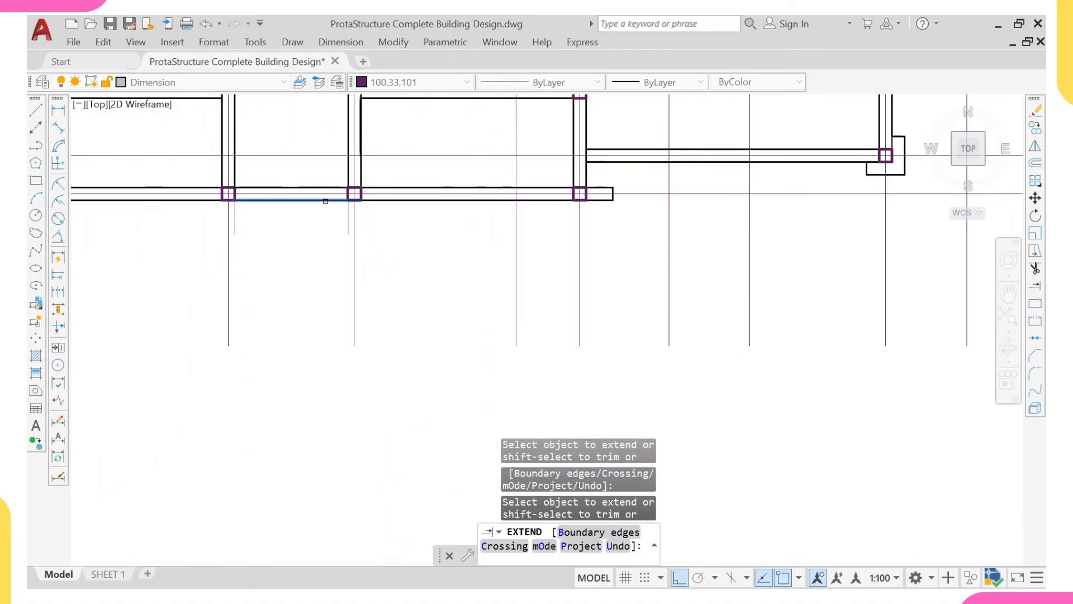
left_click(325, 201)
scroll(316, 224, "down", 3)
key("Escape")
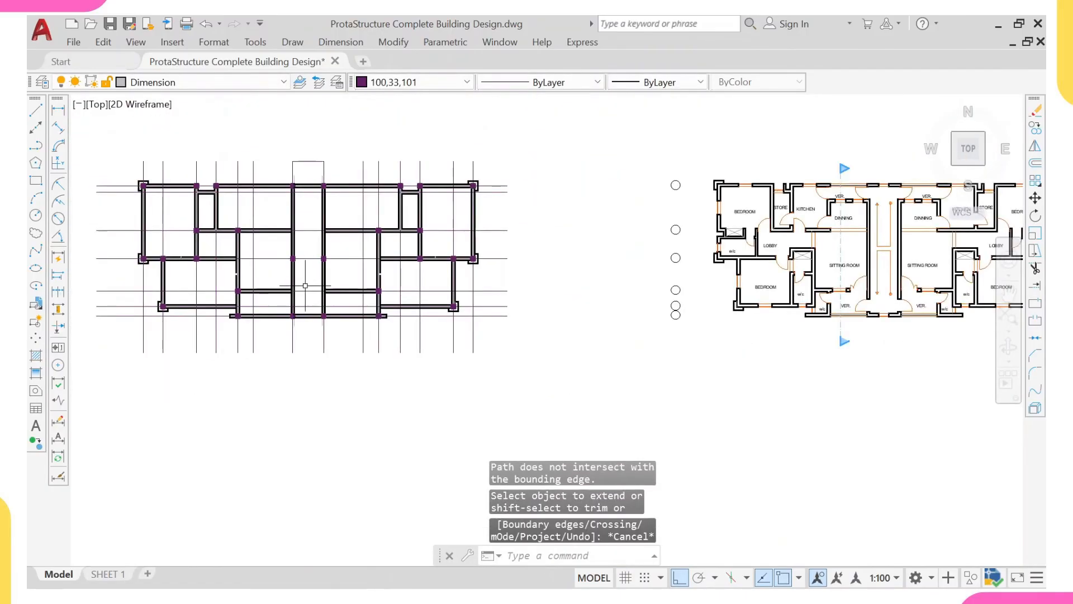
- Erase the stray column lying outside the upper-left corner of the working plan
middle_click_drag(305, 285, 329, 296)
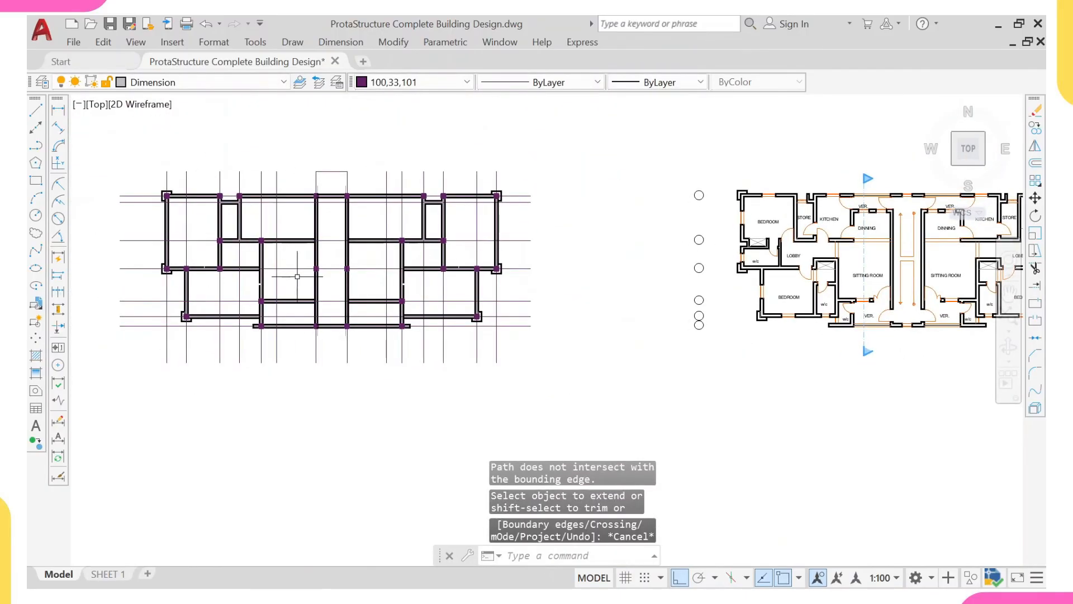
middle_click_drag(295, 250, 365, 307)
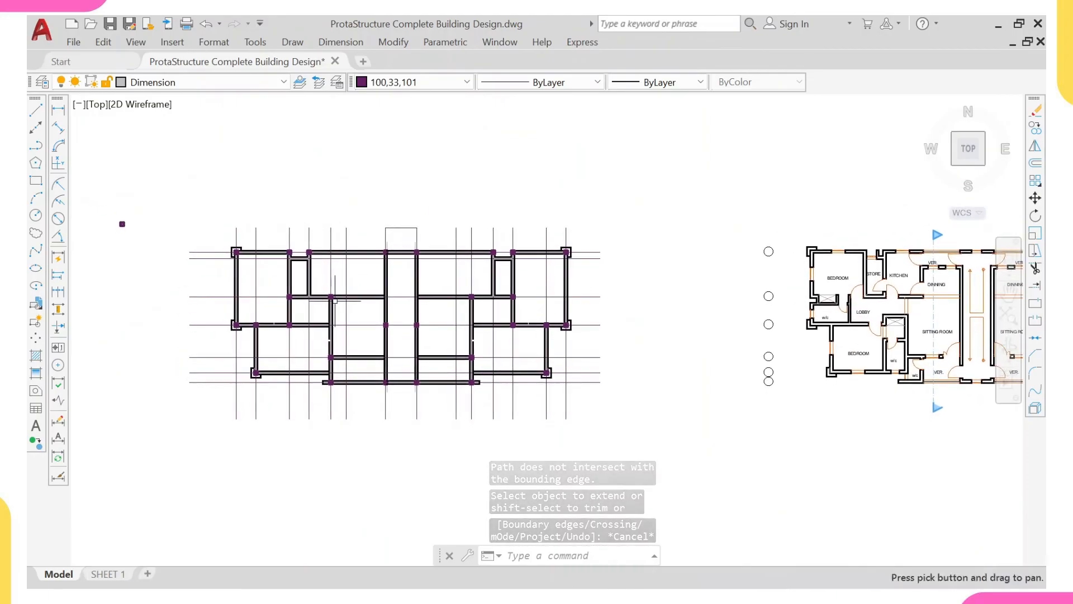
left_click(169, 194)
left_click(104, 249)
type("e")
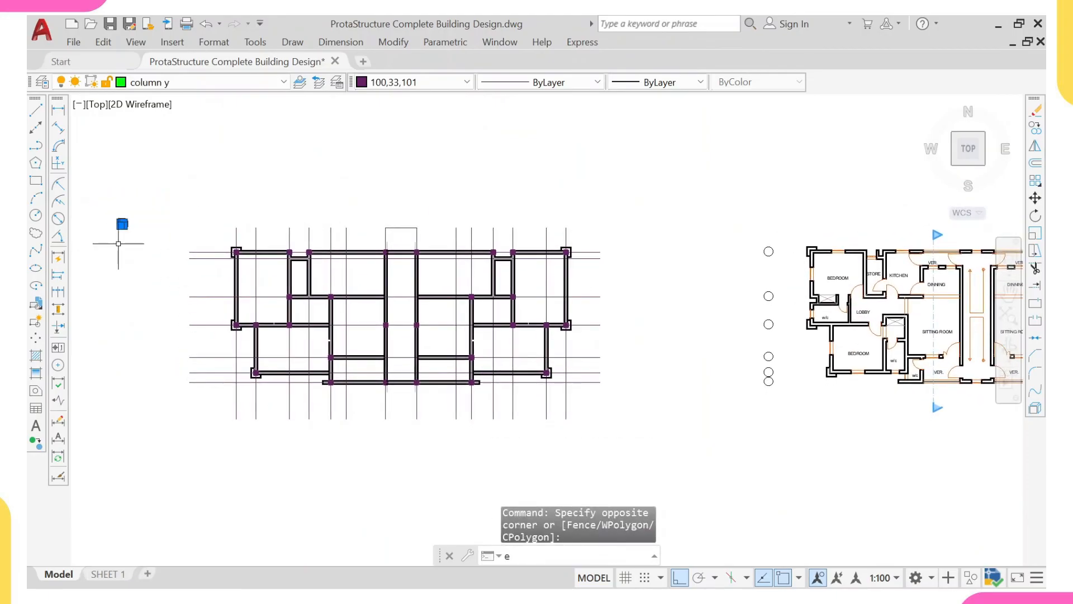
key("Return")
scroll(234, 268, "up", 5)
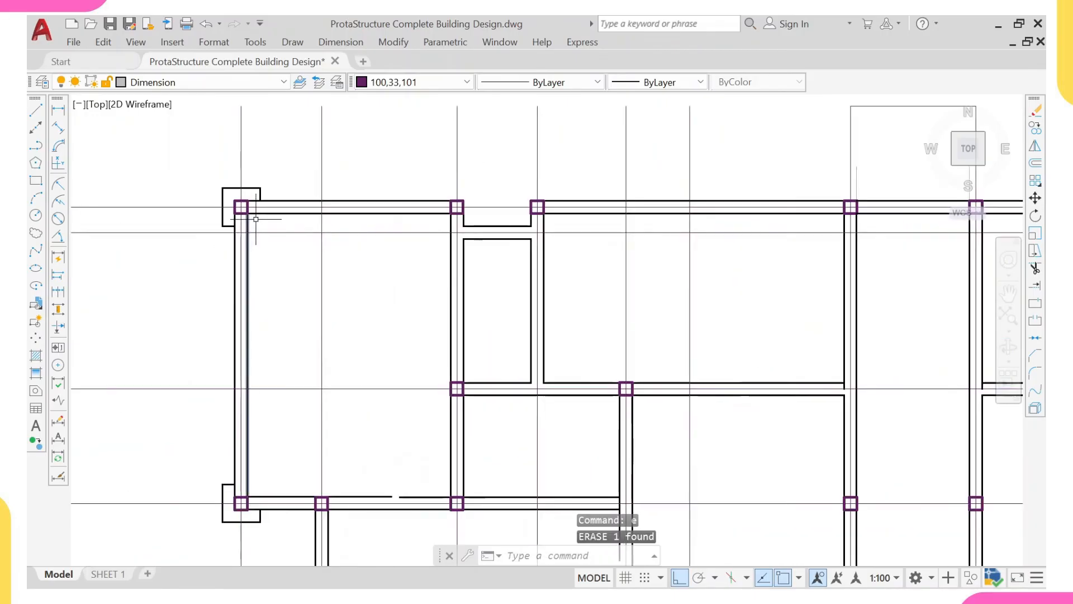
left_click(239, 189)
left_click(213, 188)
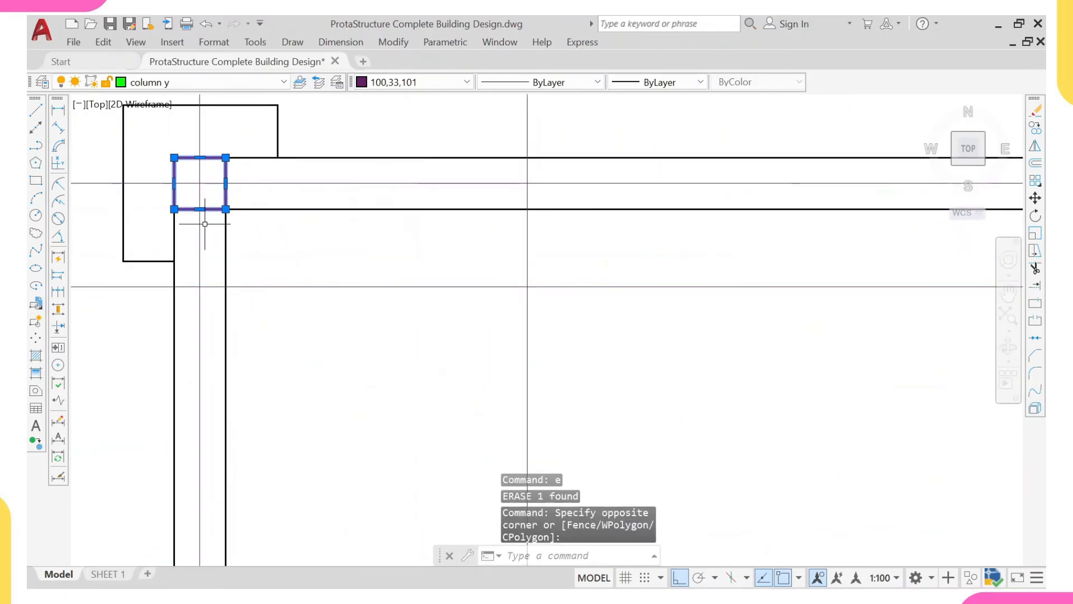
type("co")
key("Return")
scroll(199, 183, "down", 6)
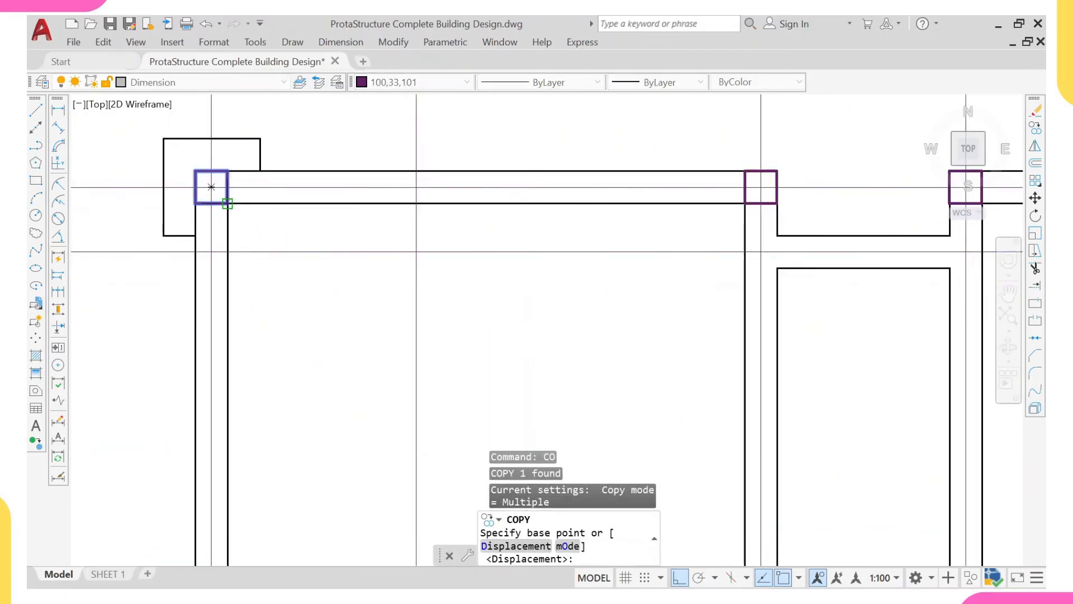
key("Escape")
- Select all similar columns in the working plan and copy them horizontally onto the original floor plan, using a stairwell column corner as base point
scroll(220, 195, "up", 2)
scroll(220, 195, "up", 3)
left_click(246, 192)
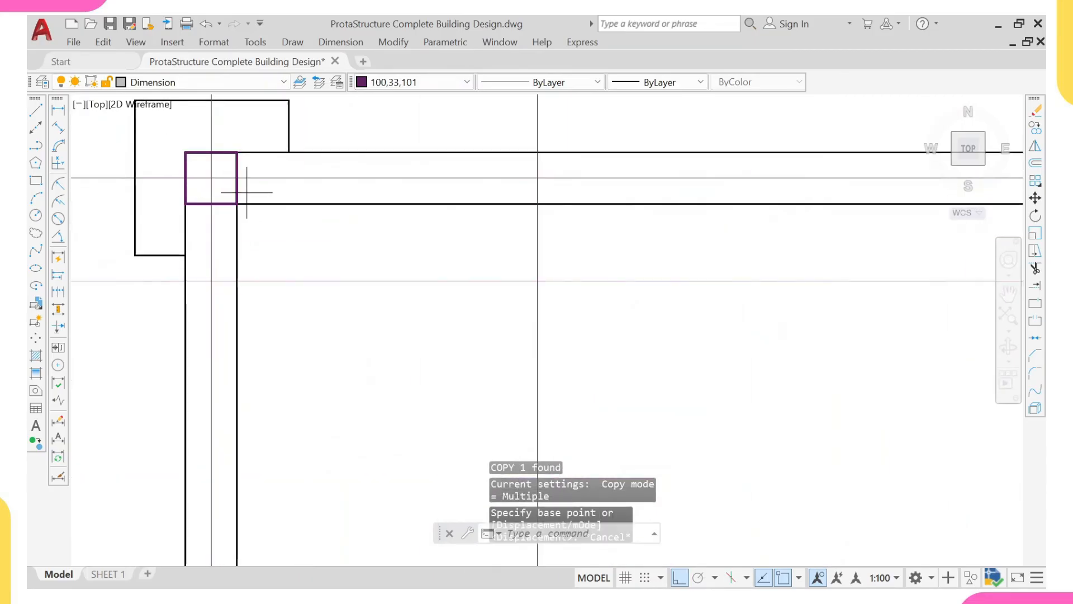
left_click(220, 191)
right_click(281, 185)
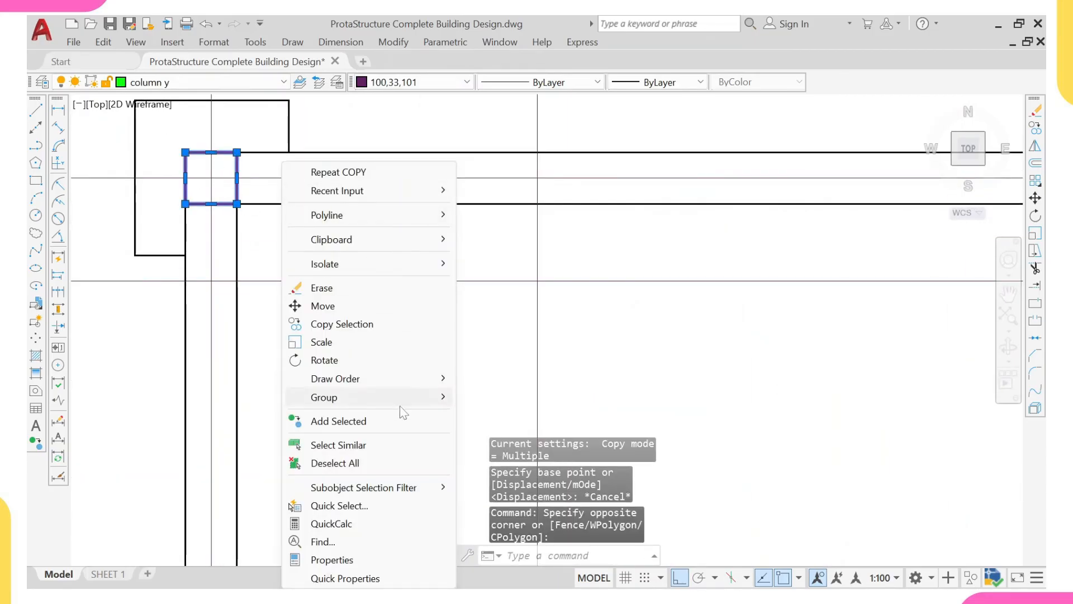
left_click(391, 444)
scroll(371, 376, "down", 5)
scroll(465, 272, "down", 2)
middle_click_drag(604, 300, 475, 310)
scroll(372, 314, "down", 2)
middle_click_drag(820, 307, 553, 303)
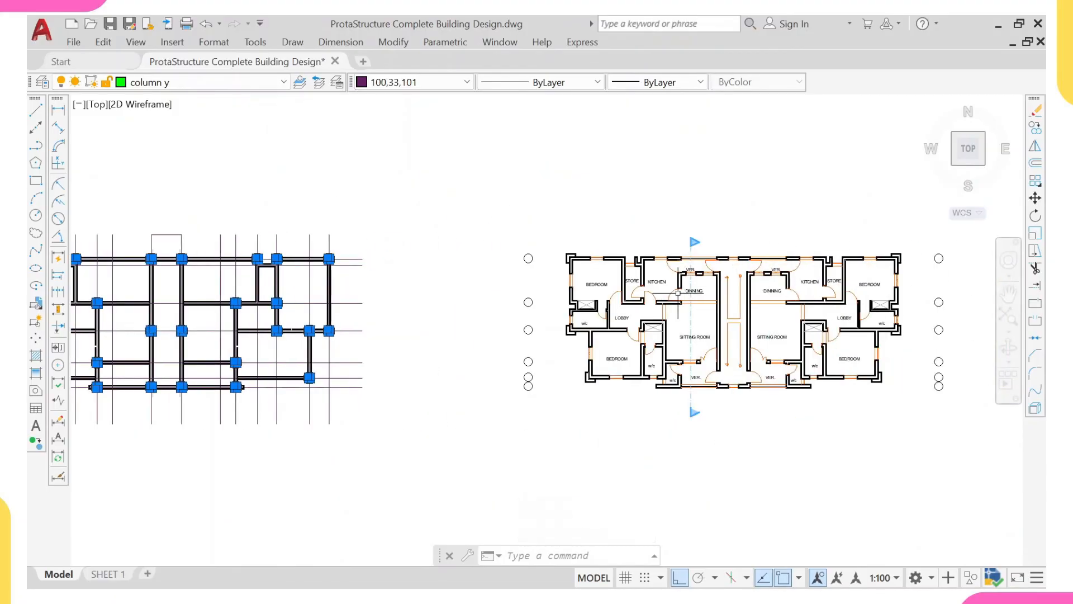
middle_click_drag(117, 288, 378, 283)
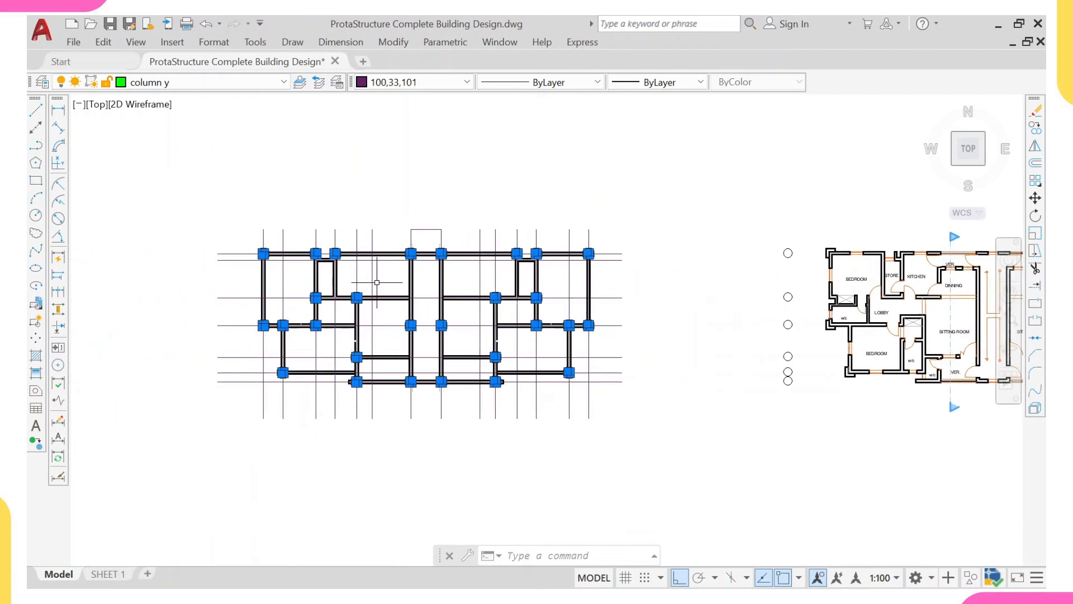
scroll(338, 313, "up", 8)
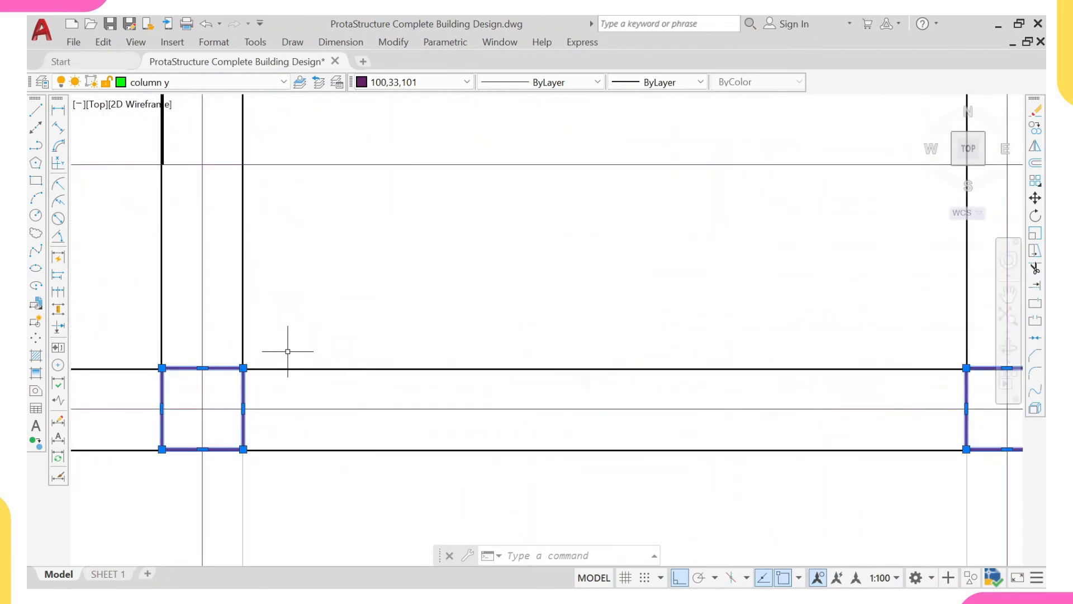
type("co")
key("Return")
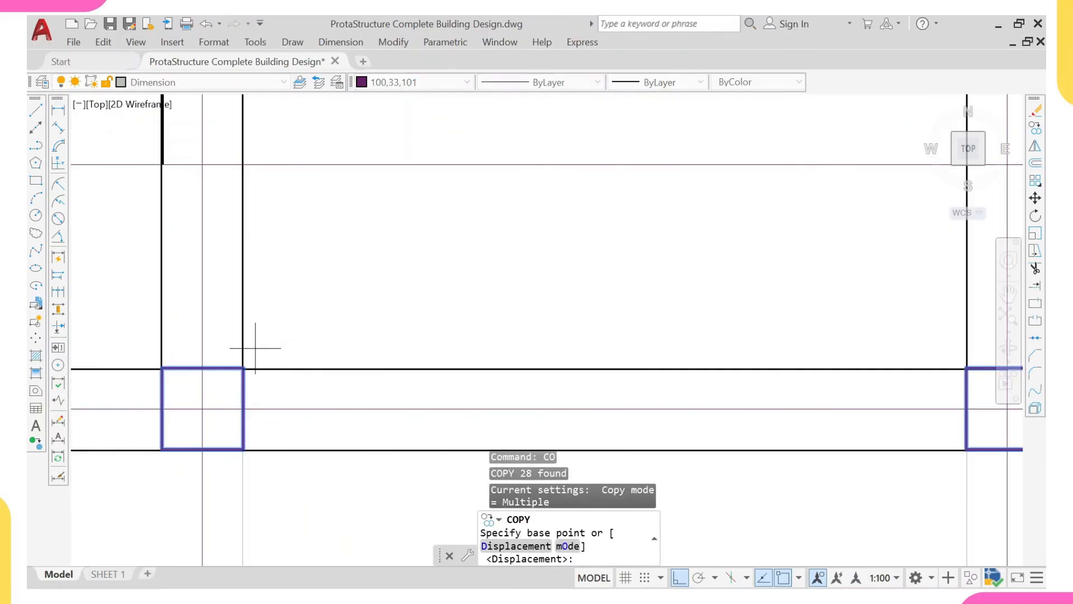
left_click(242, 369)
scroll(242, 302, "down", 5)
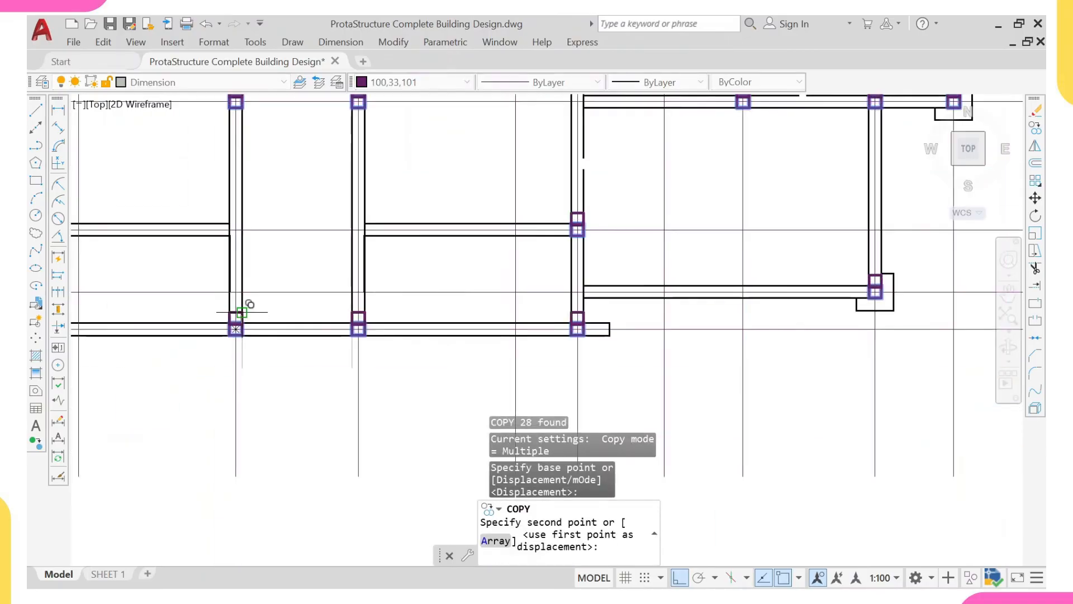
scroll(257, 280, "down", 6)
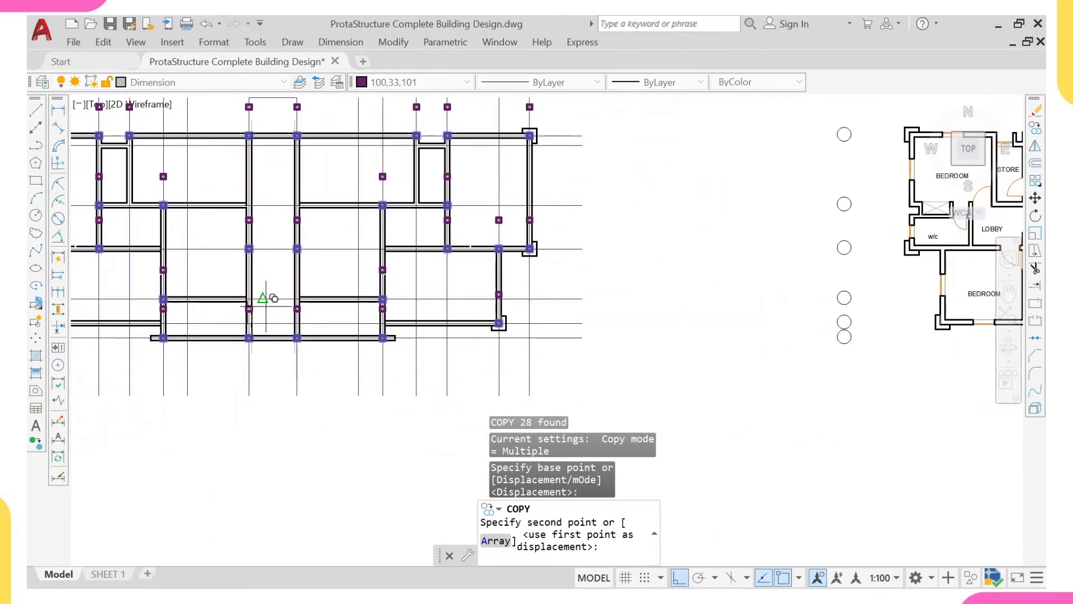
scroll(271, 300, "down", 4)
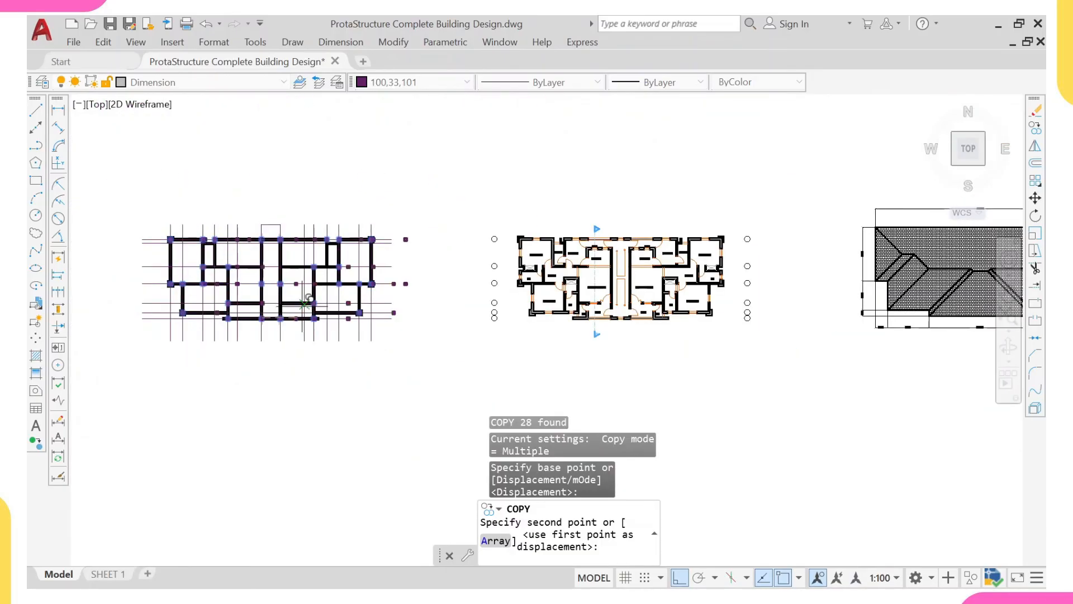
scroll(531, 336, "up", 10)
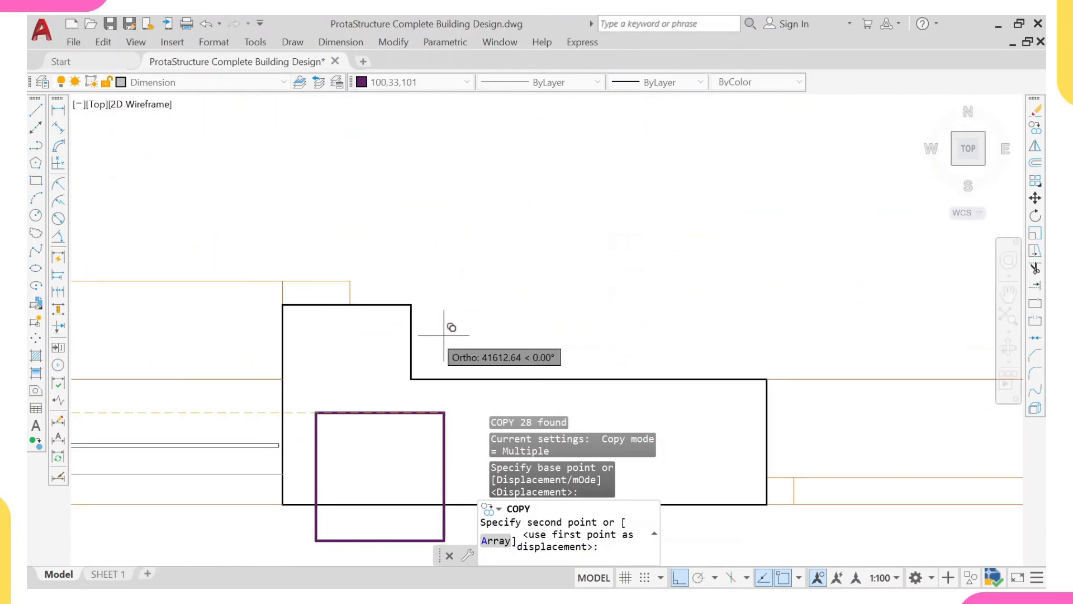
left_click(418, 372)
scroll(420, 335, "down", 6)
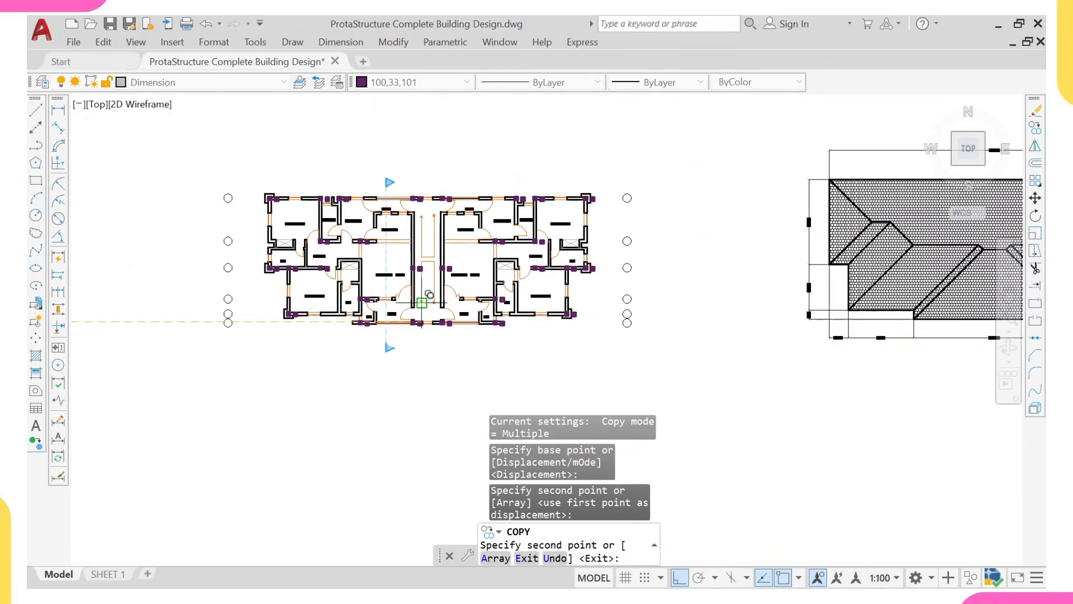
key("Escape")
- Inspect how the copied columns sit against the walls and rooms of the original floor plan, especially in the left flat
scroll(342, 224, "up", 4)
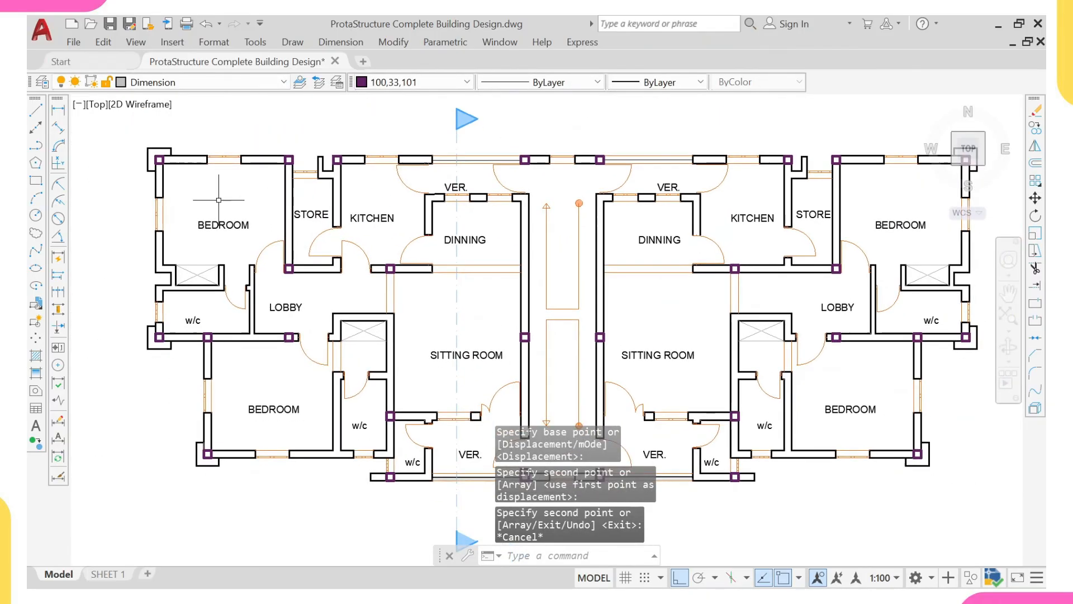
middle_click_drag(314, 251, 231, 242)
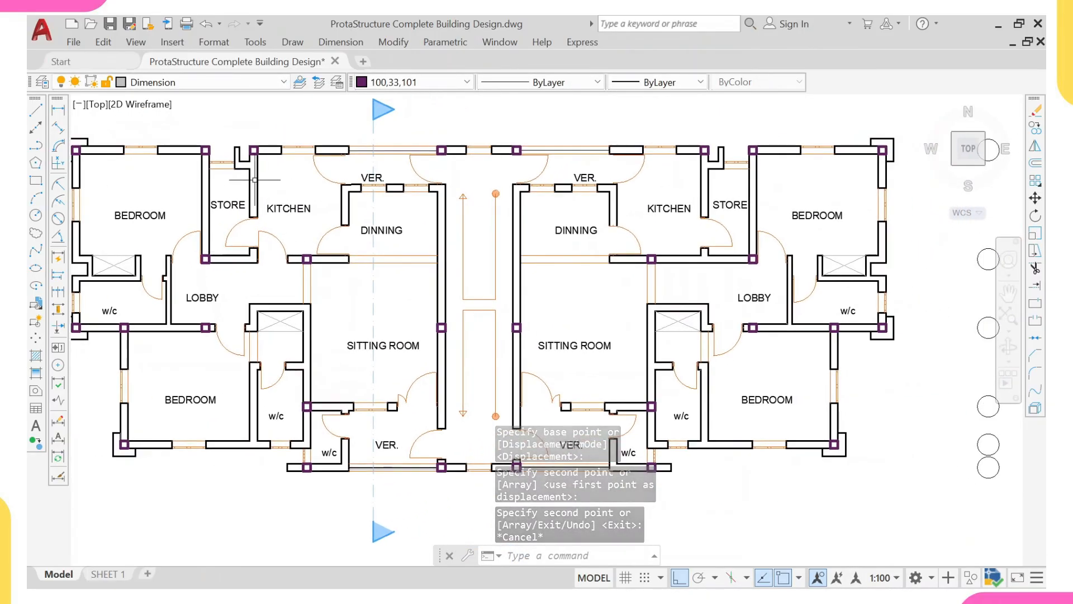
scroll(163, 170, "up", 2)
middle_click_drag(163, 170, 330, 223)
scroll(217, 206, "down", 2)
scroll(259, 208, "up", 2)
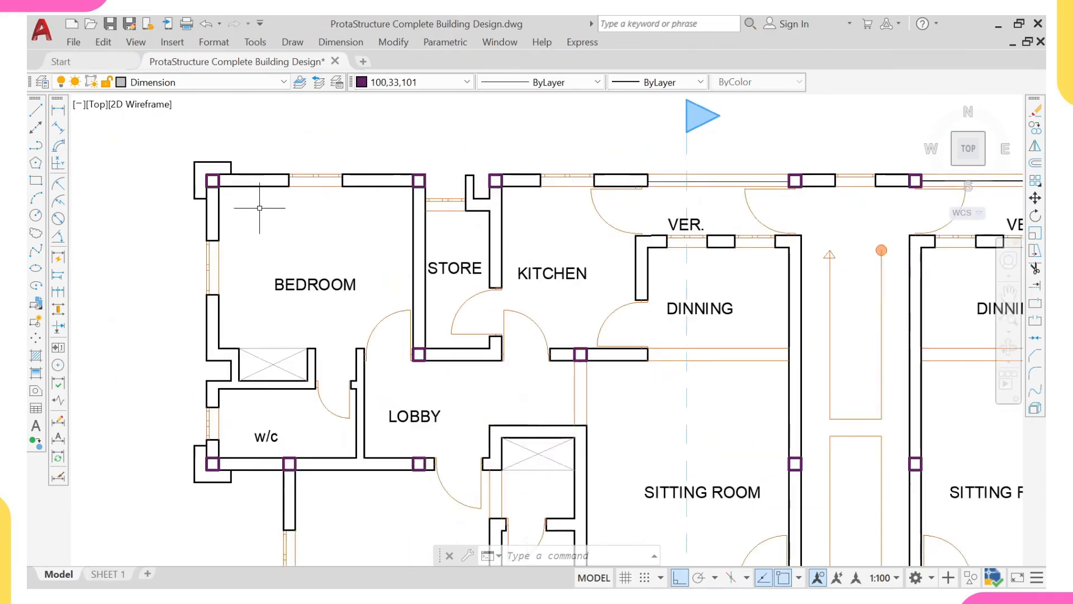
scroll(259, 208, "up", 2)
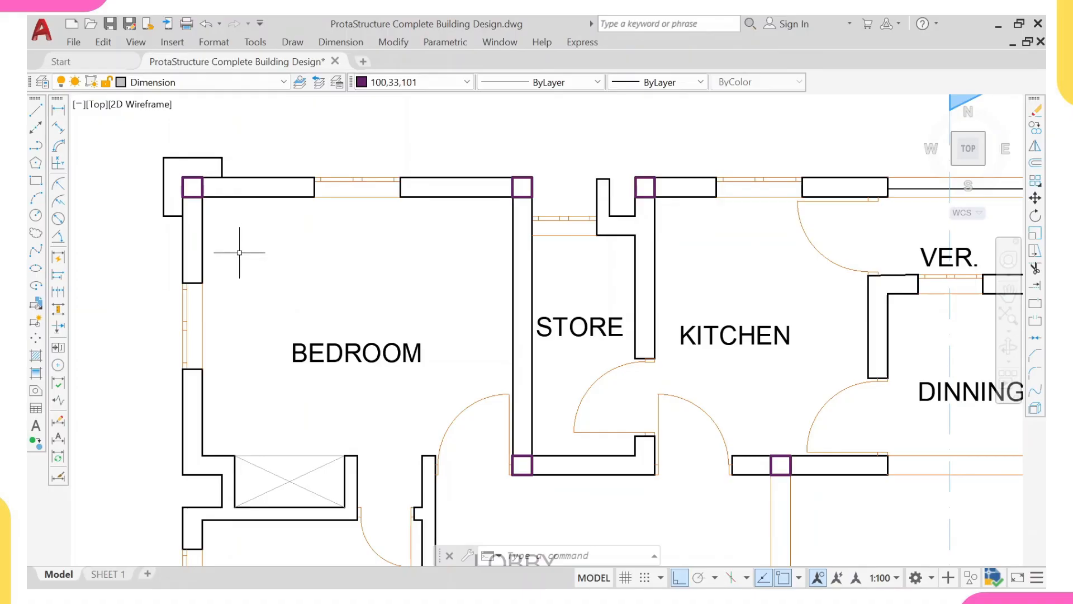
- Erase the stray horizontal line joining the tops of the two stairwell grid lines above the working plan
scroll(238, 251, "down", 3)
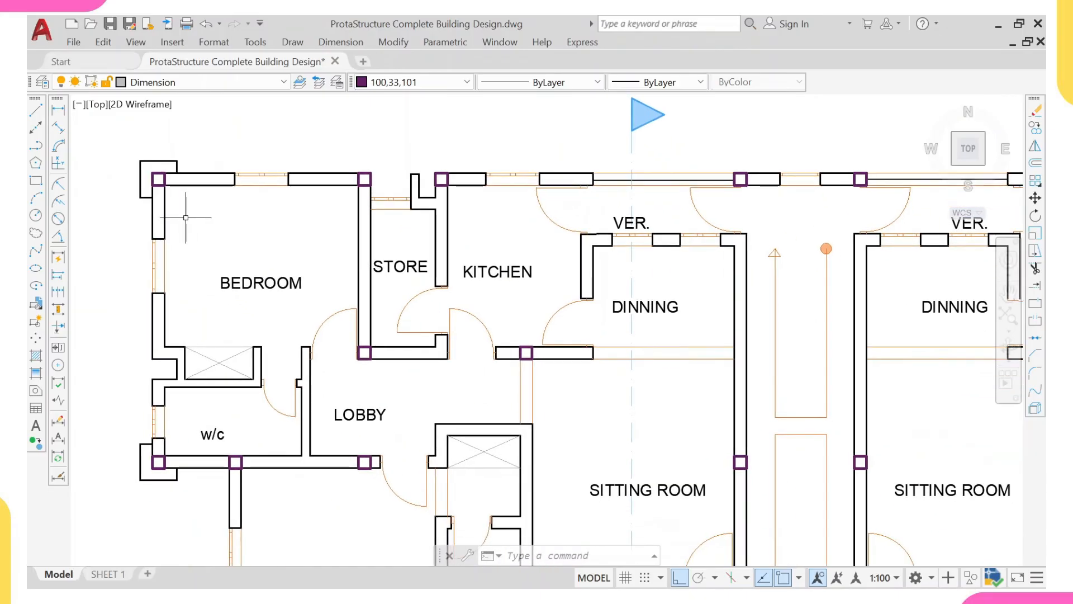
scroll(186, 230, "down", 5)
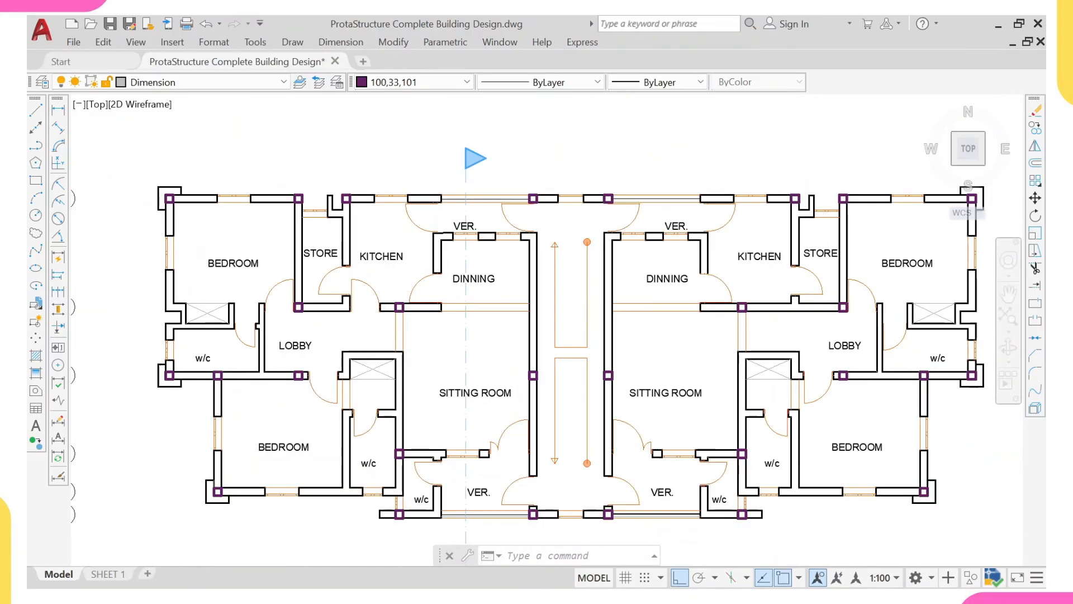
mouse_move(393, 297)
middle_mouse_down()
mouse_move(386, 319)
mouse_move(397, 329)
mouse_move(718, 338)
mouse_move(816, 328)
mouse_move(424, 348)
middle_mouse_up()
scroll(658, 366, "down", 2)
scroll(593, 328, "down", 2)
scroll(425, 347, "up", 2)
scroll(469, 260, "up", 4)
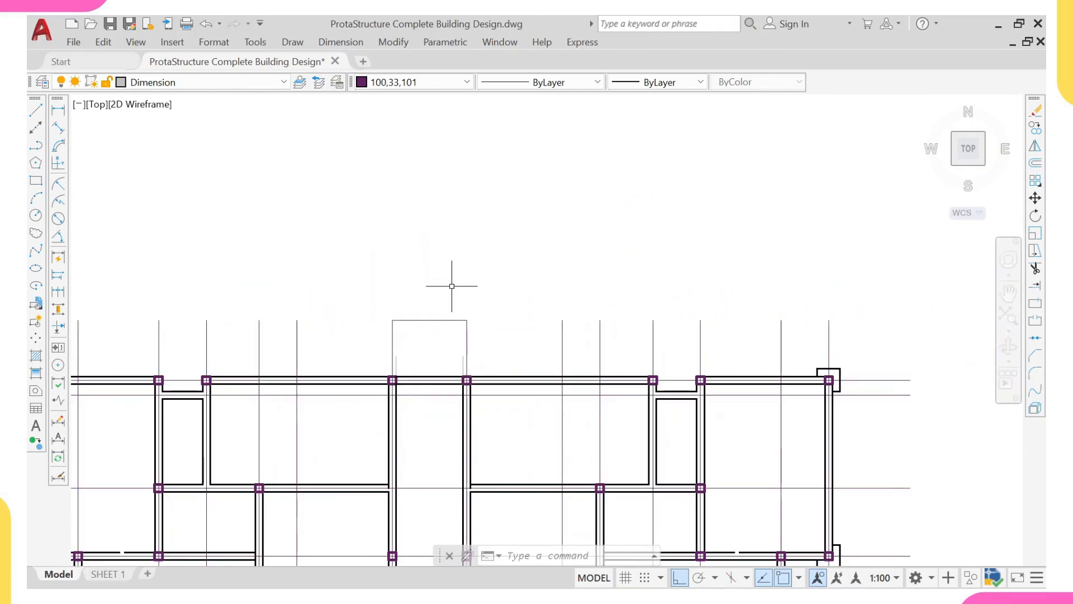
left_click(452, 286)
left_click(433, 330)
type("e")
key("Return")
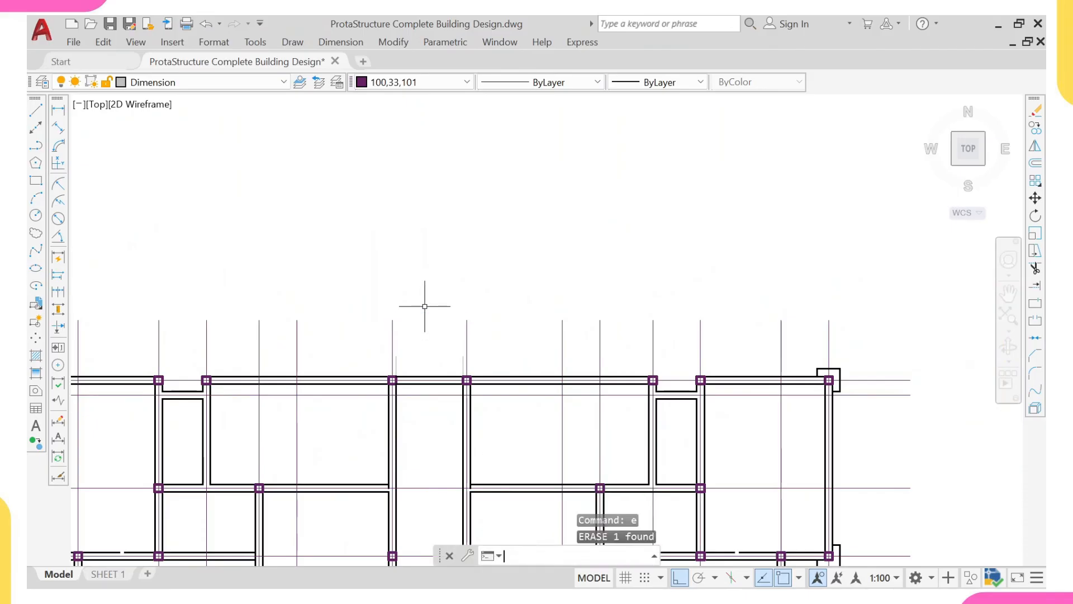
- Examine the finished structural sheets, covering the column details, layout plans and beam detail drawings
scroll(417, 302, "down", 4)
scroll(447, 311, "down", 1)
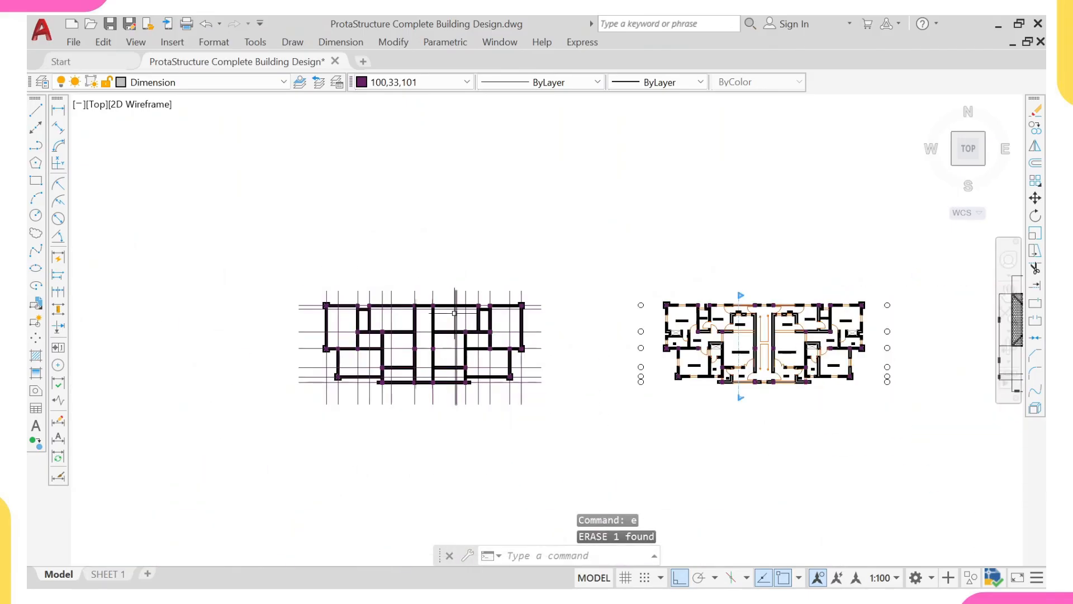
scroll(363, 290, "down", 5)
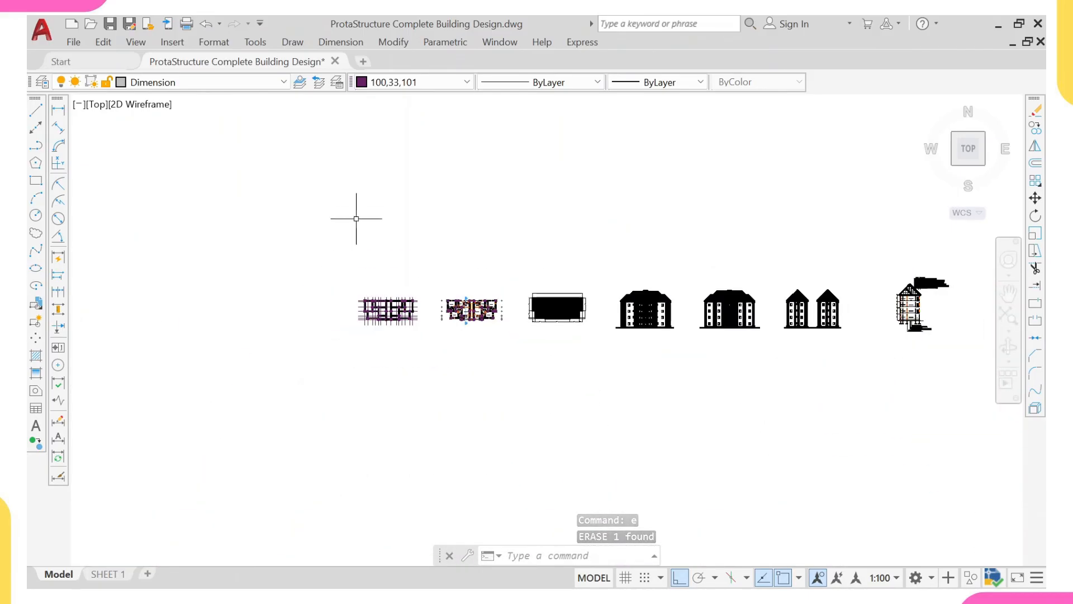
scroll(357, 222, "down", 2)
middle_click_drag(414, 221, 419, 362)
scroll(419, 362, "down", 1)
scroll(439, 196, "down", 1)
middle_click_drag(439, 196, 271, 314)
scroll(422, 228, "up", 3)
scroll(416, 277, "up", 4)
mouse_move(415, 276)
middle_mouse_down()
mouse_move(417, 343)
mouse_move(452, 402)
middle_mouse_up()
scroll(299, 370, "up", 2)
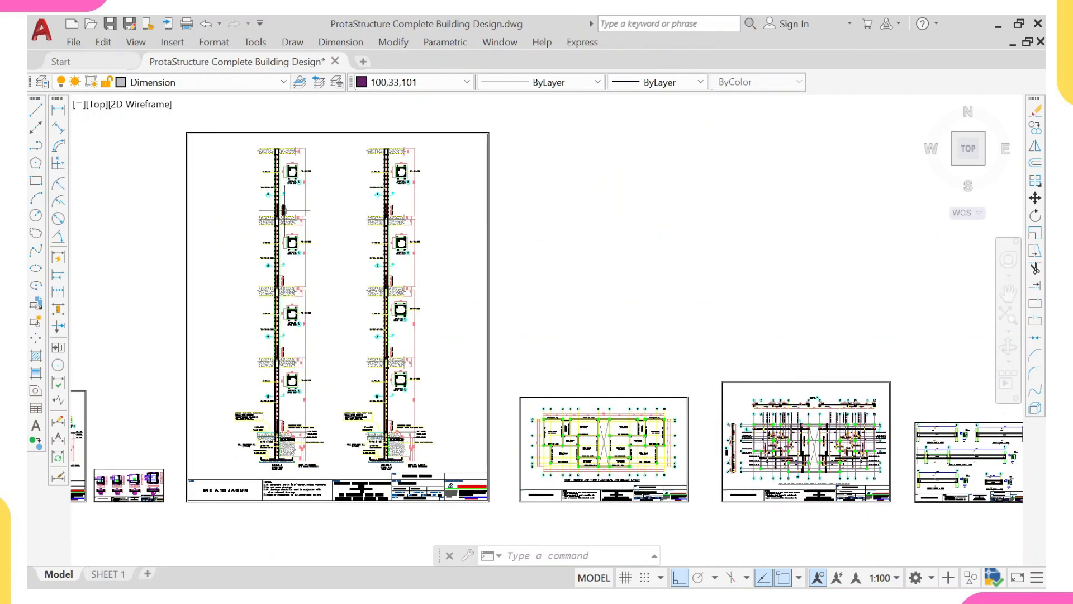
scroll(313, 212, "down", 2)
middle_click_drag(409, 262, 290, 308)
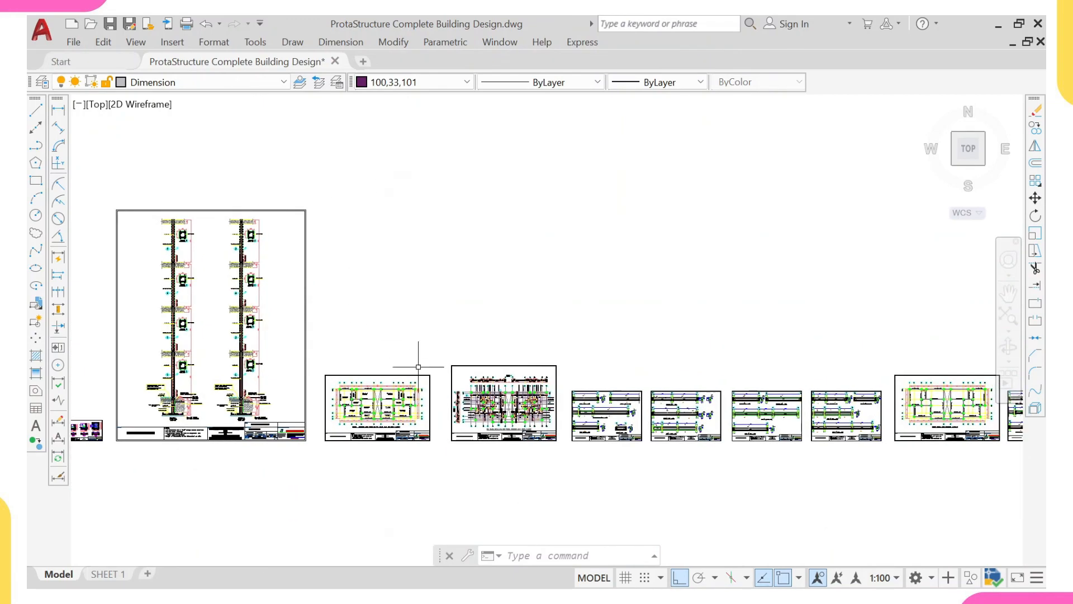
middle_click_drag(493, 377, 322, 319)
scroll(322, 319, "up", 2)
scroll(465, 340, "up", 2)
middle_click_drag(465, 340, 292, 333)
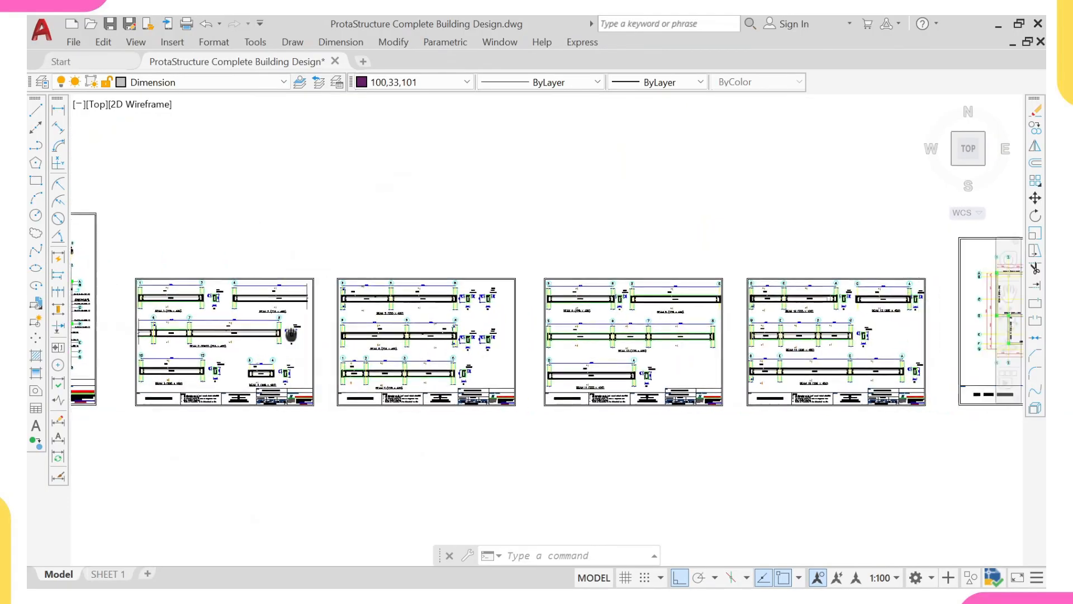
middle_click_drag(685, 330, 500, 333)
scroll(587, 341, "down", 2)
scroll(584, 353, "down", 2)
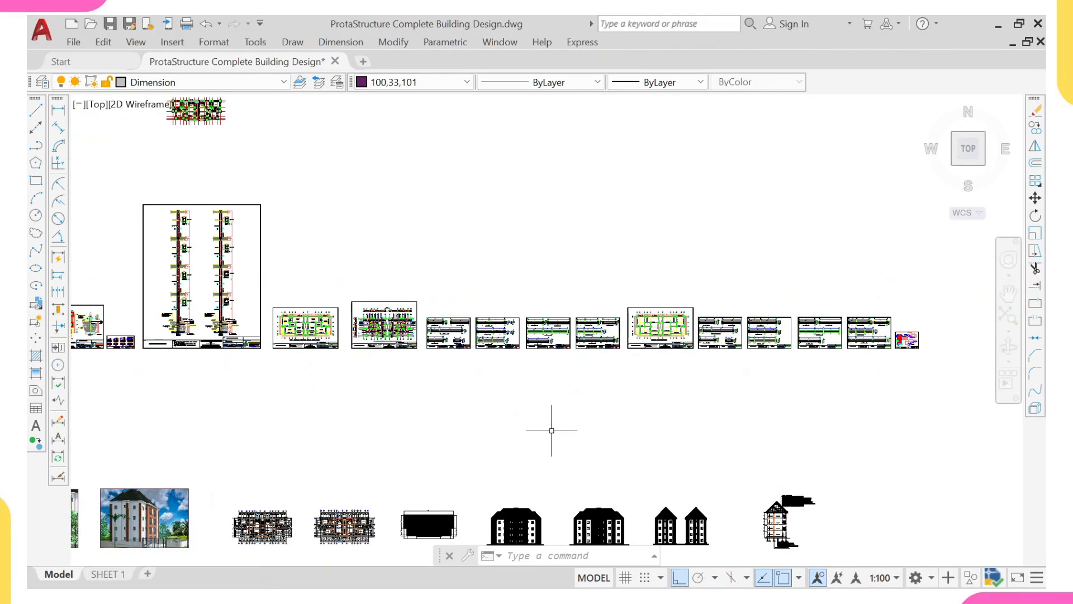
- Examine the beam and column layout sheet together with the beam detail sheets on either side of it
middle_click_drag(228, 227, 371, 193)
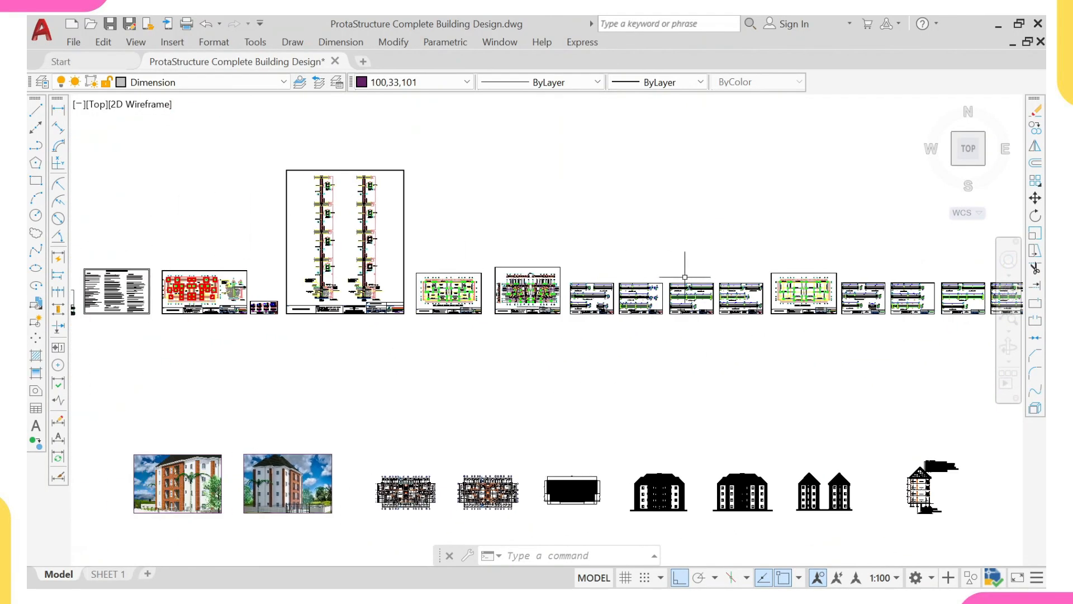
middle_click_drag(684, 277, 528, 282)
scroll(645, 314, "up", 4)
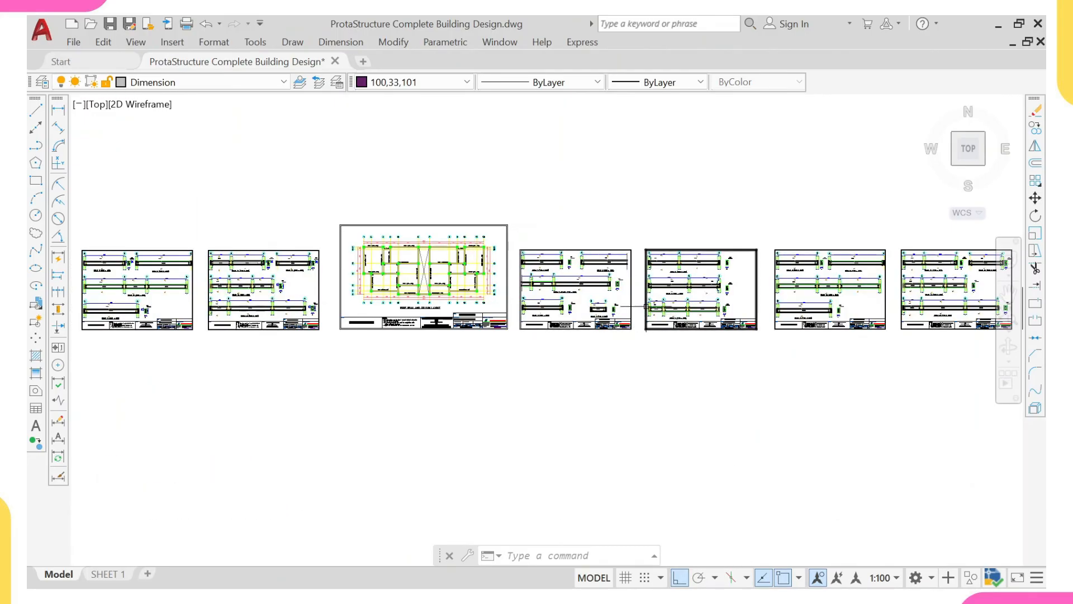
scroll(641, 307, "up", 4)
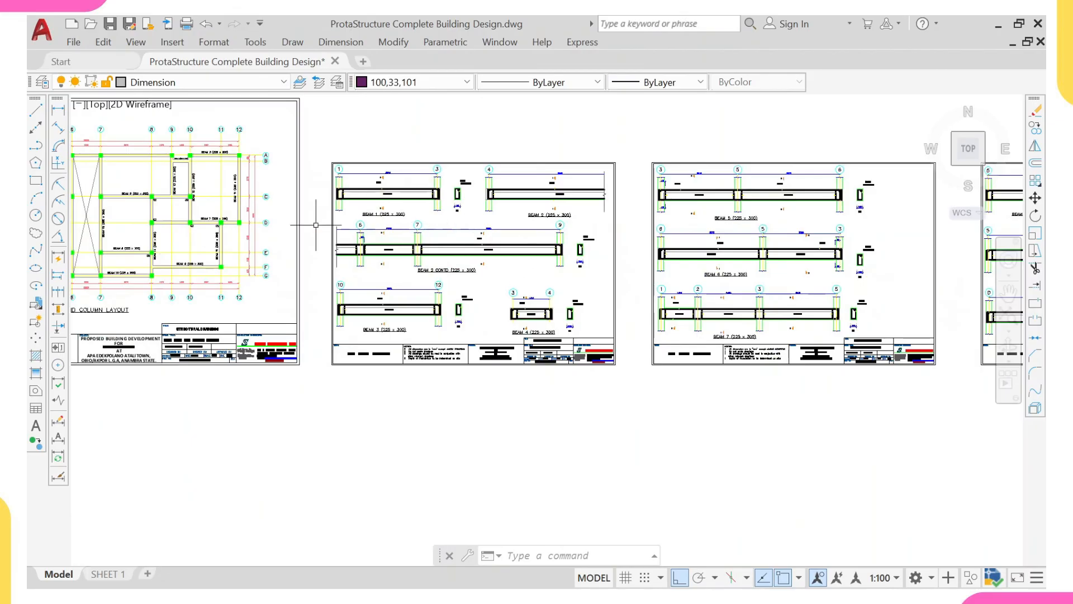
scroll(254, 290, "down", 4)
middle_click_drag(254, 291, 502, 265)
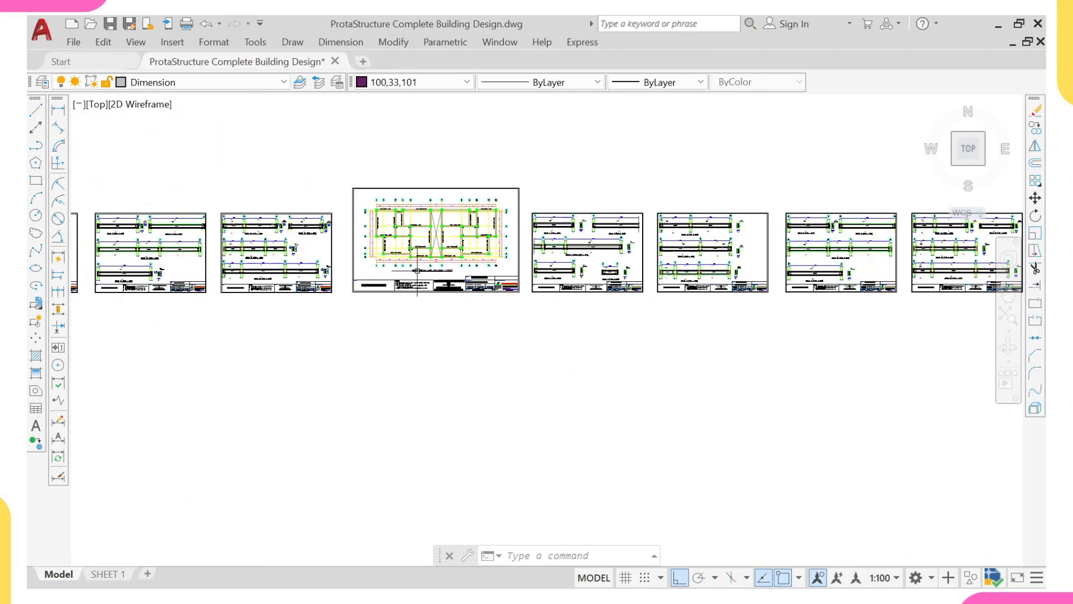
middle_click_drag(417, 296, 407, 233)
scroll(408, 234, "down", 2)
middle_click_drag(430, 312, 420, 272)
middle_click_drag(456, 213, 421, 300)
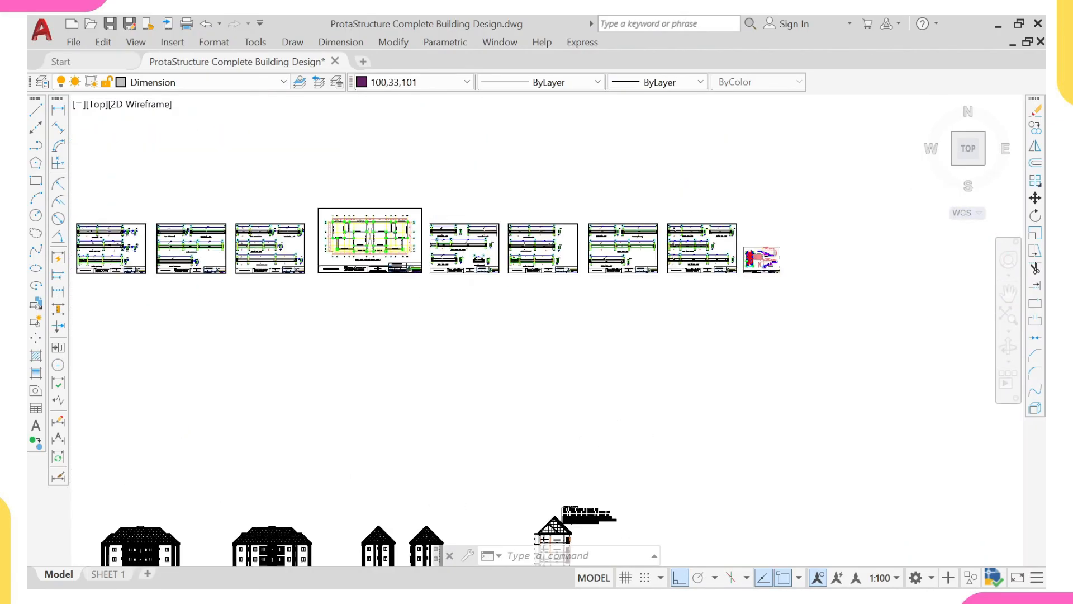
scroll(395, 239, "down", 2)
middle_click_drag(396, 239, 459, 196)
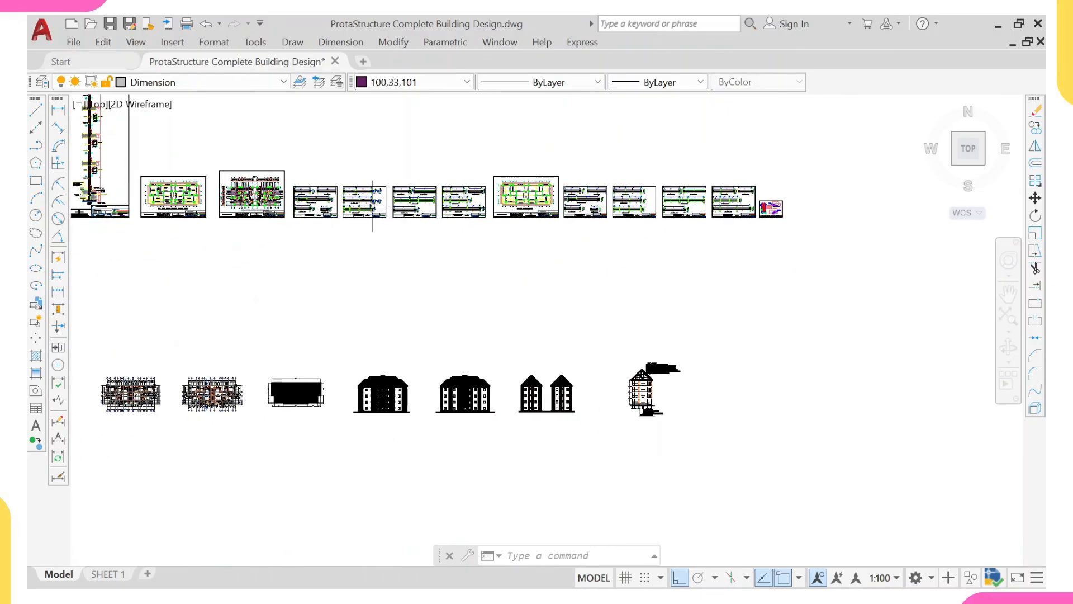
- Return to the working plan and examine its grid lines against the columns and walls
scroll(367, 242, "down", 4)
middle_click_drag(381, 352, 409, 256)
middle_click_drag(446, 438, 489, 304)
scroll(314, 389, "up", 2)
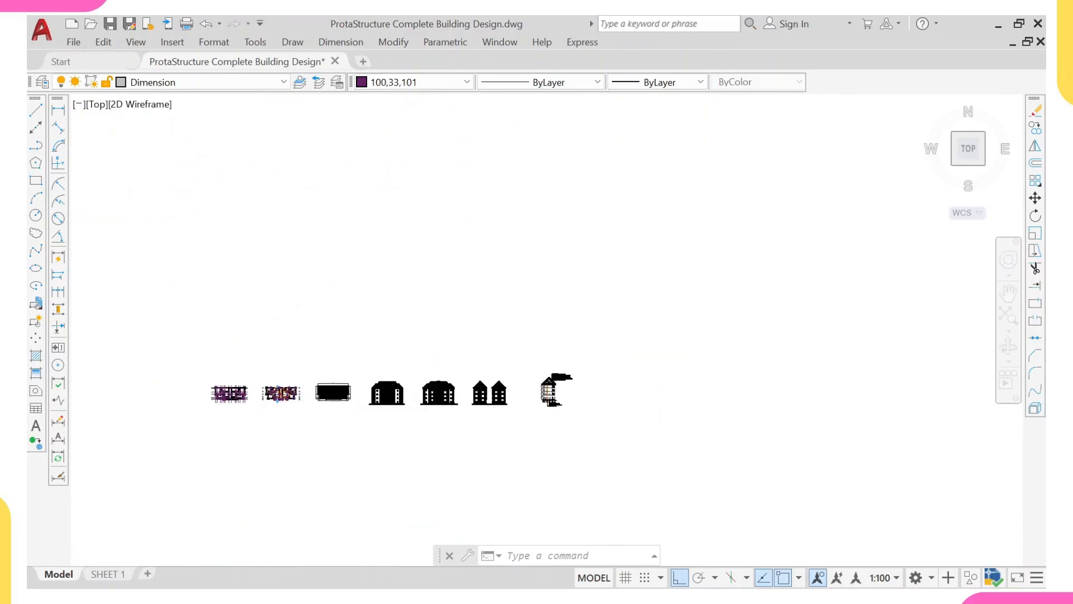
scroll(314, 399, "up", 2)
middle_click_drag(194, 389, 385, 343)
scroll(384, 343, "up", 4)
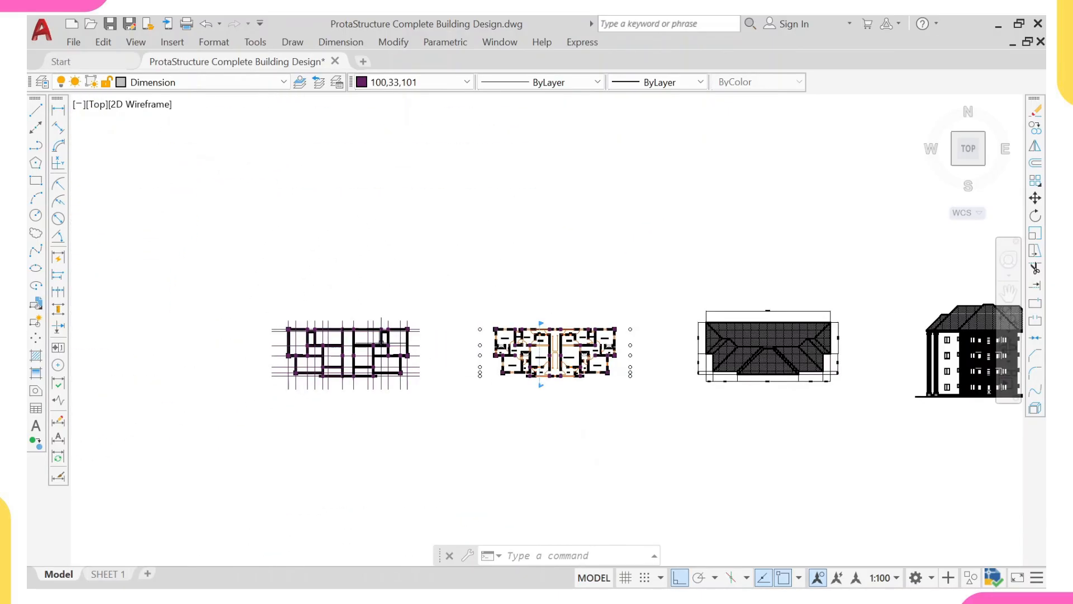
mouse_move(380, 332)
scroll(398, 358, "up", 4)
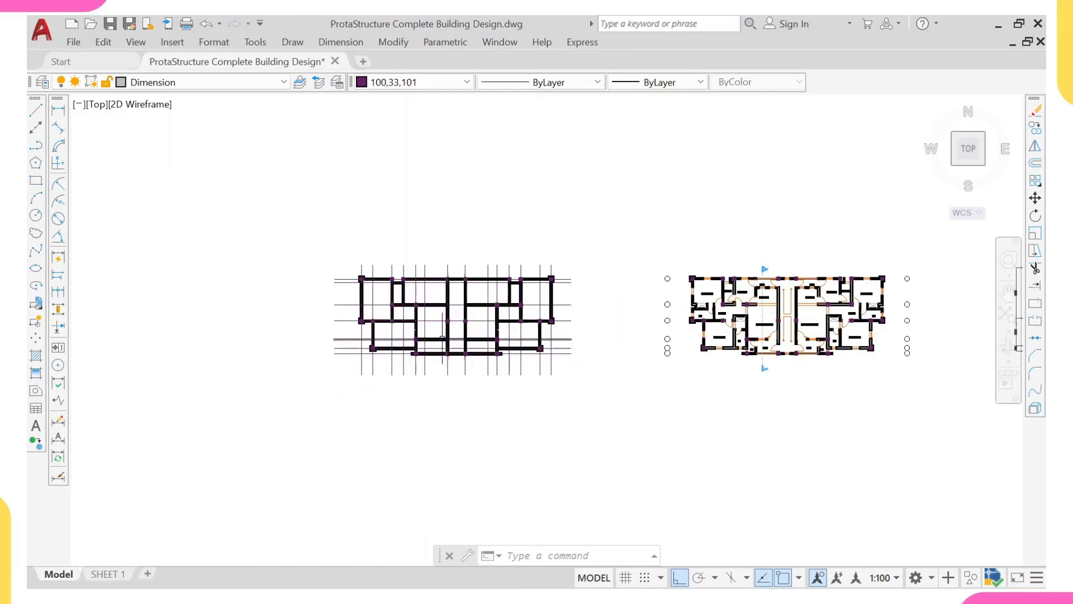
scroll(402, 333, "up", 6)
scroll(408, 349, "down", 4)
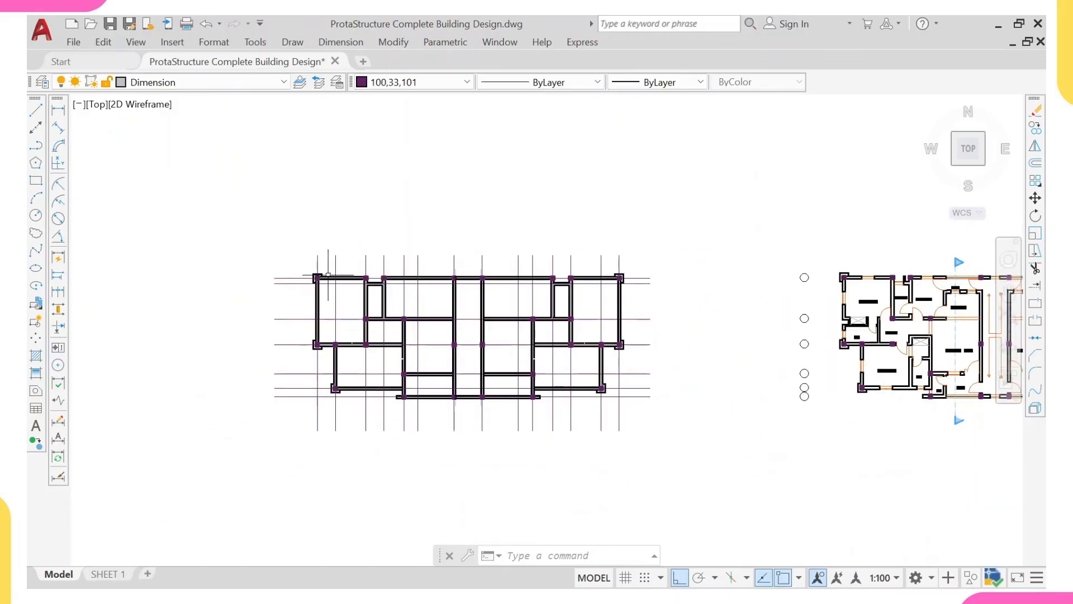
middle_click_drag(347, 314, 301, 310)
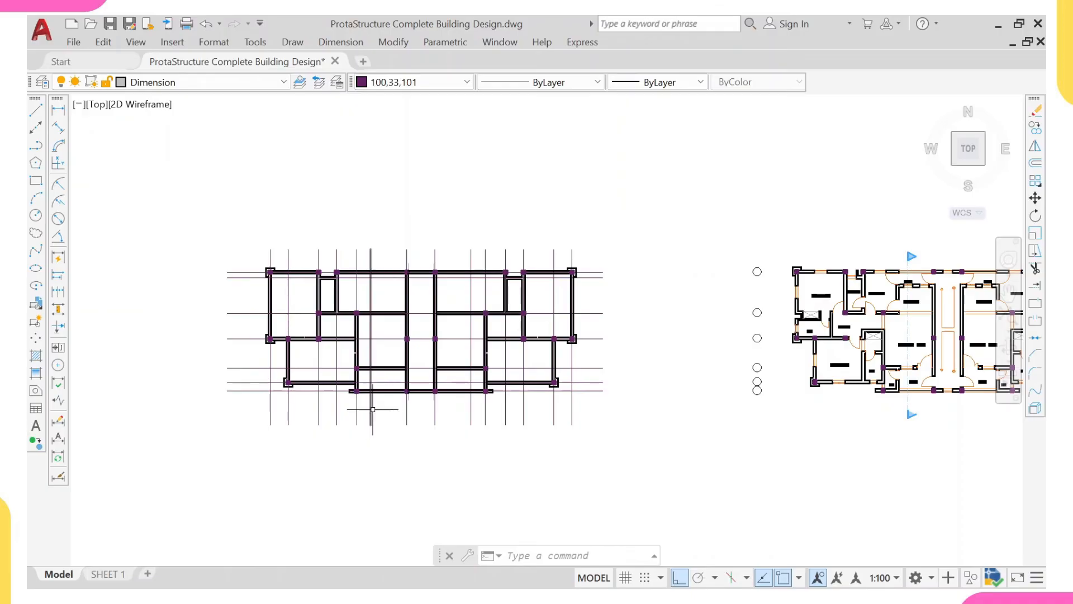
middle_click_drag(364, 283, 371, 323)
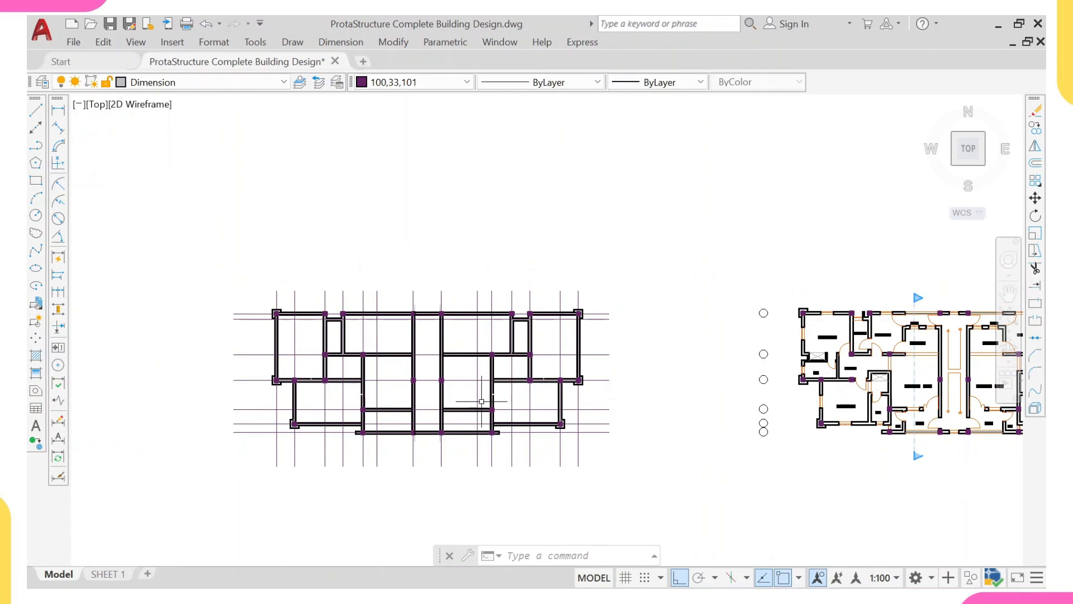
scroll(323, 303, "up", 2)
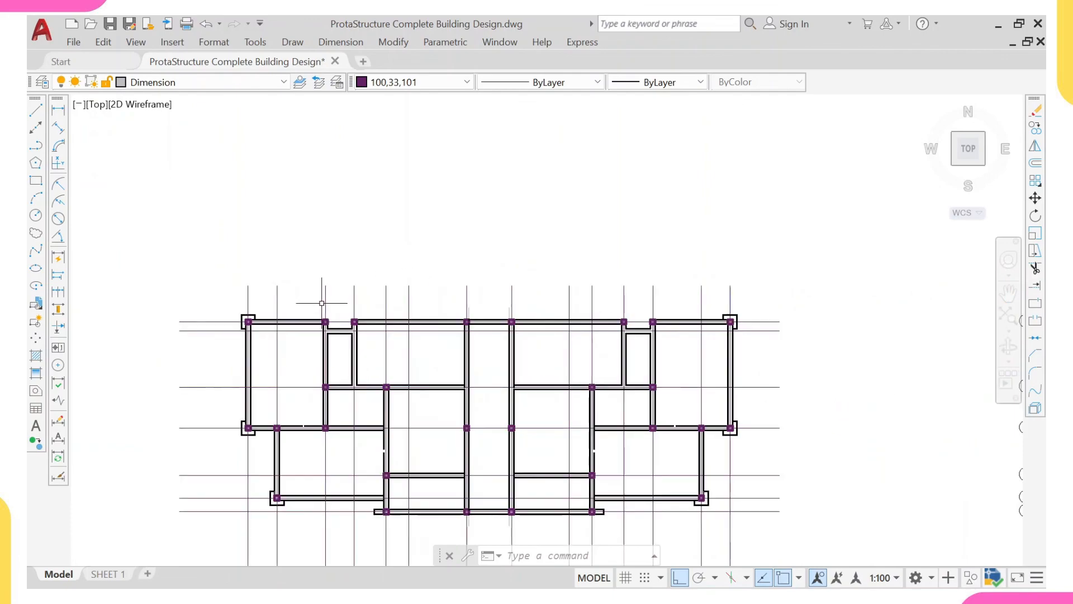
scroll(271, 306, "up", 2)
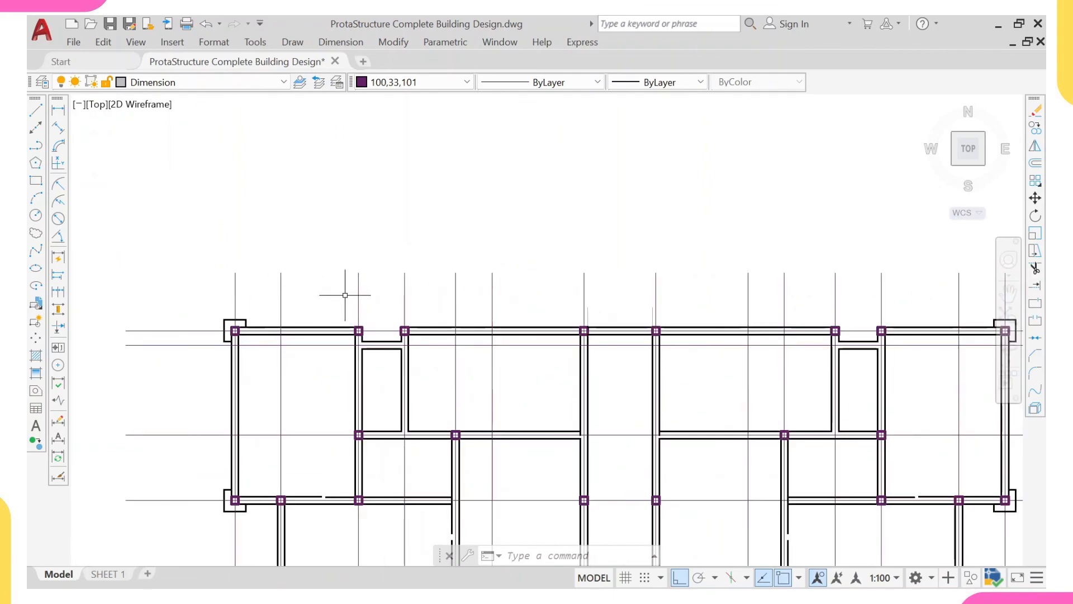
- Erase the two vertical grid lines without columns, one on each side of the stairwell through the central rooms
scroll(479, 271, "down", 2)
left_click(502, 258)
left_click(481, 280)
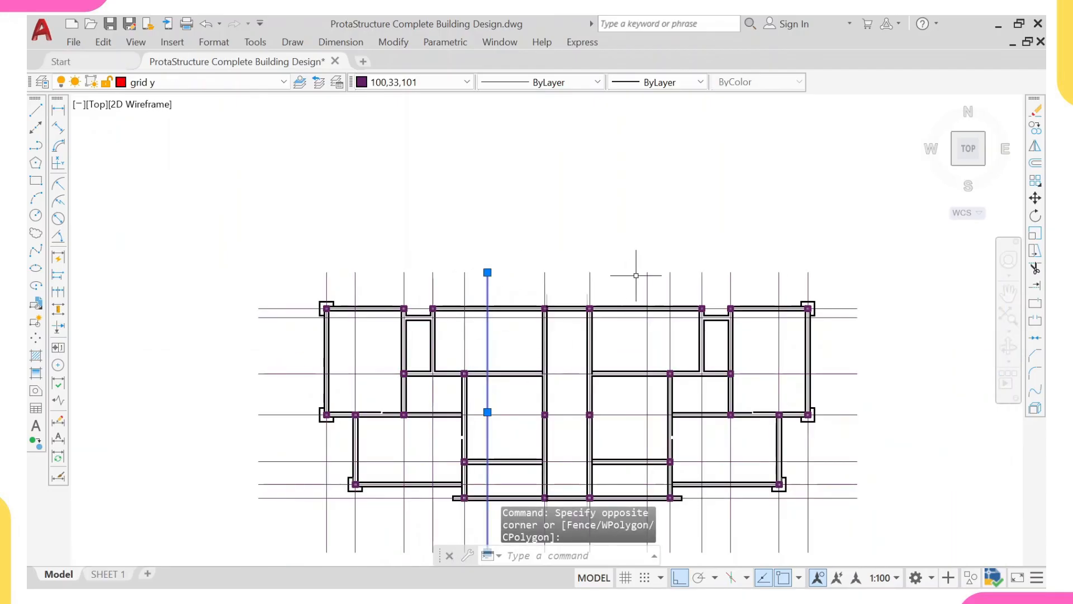
left_click(654, 268)
left_click(606, 294)
middle_click_drag(677, 375, 605, 300)
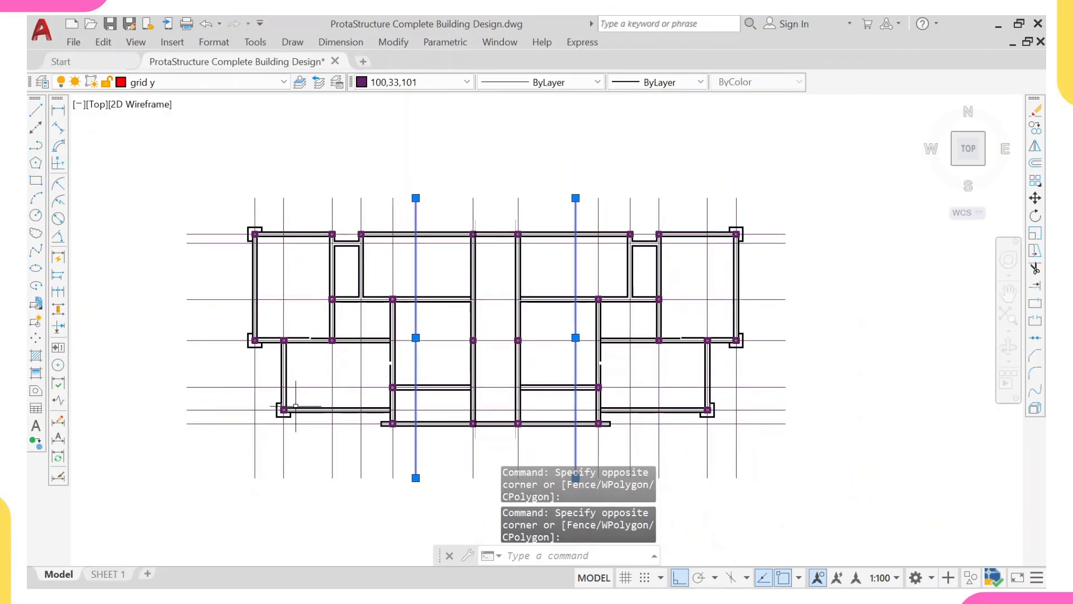
type("e")
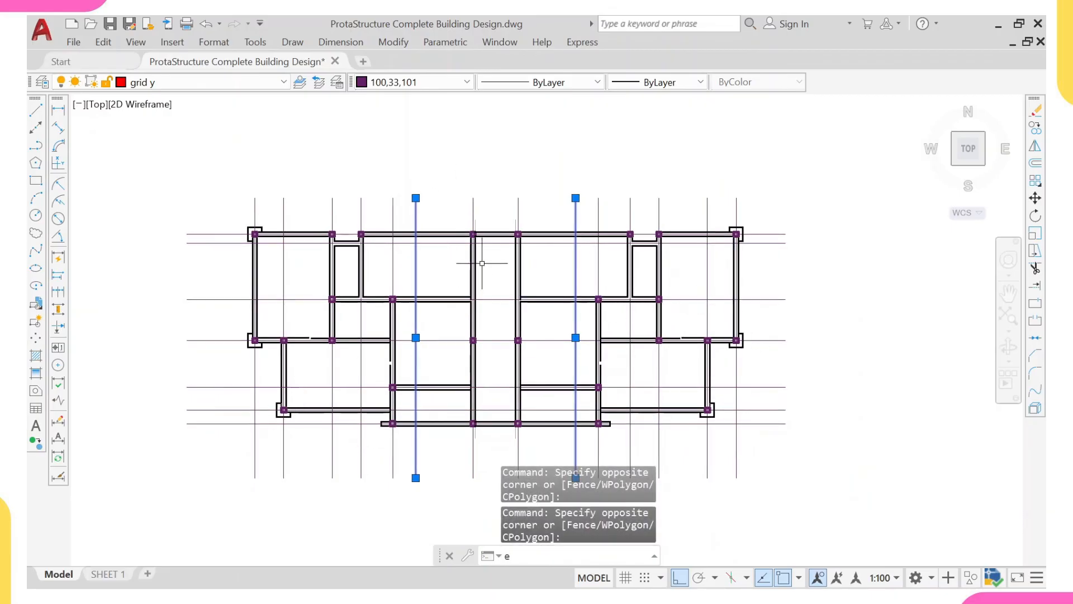
key("Return")
- Draw a long vertical line upward from the origin 0,0 to mark where the drawing's origin lies
scroll(470, 266, "down", 4)
middle_click_drag(492, 301, 388, 298)
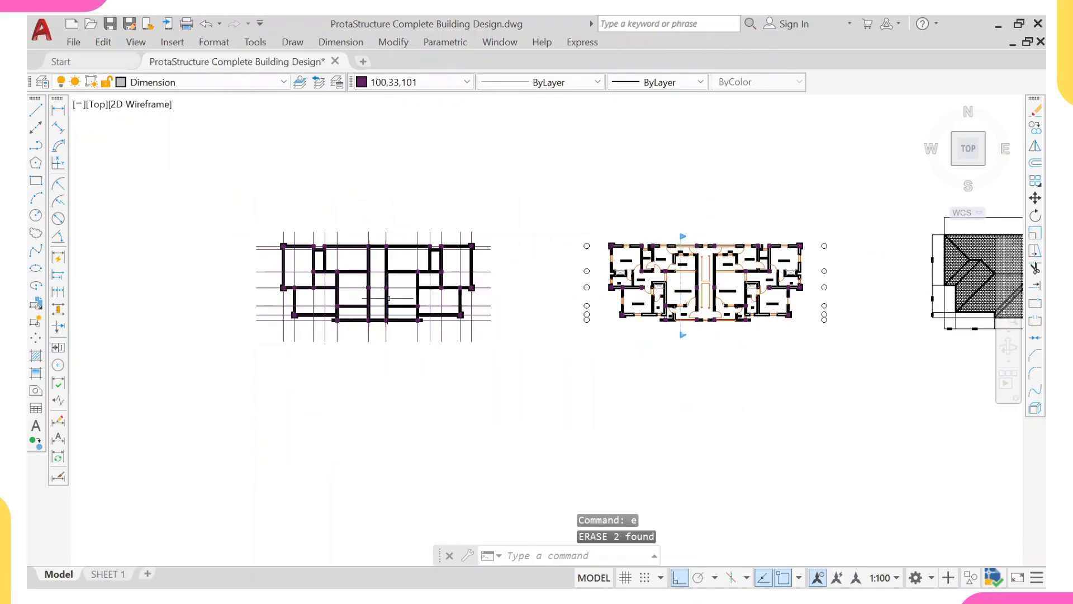
type("l")
key("Return")
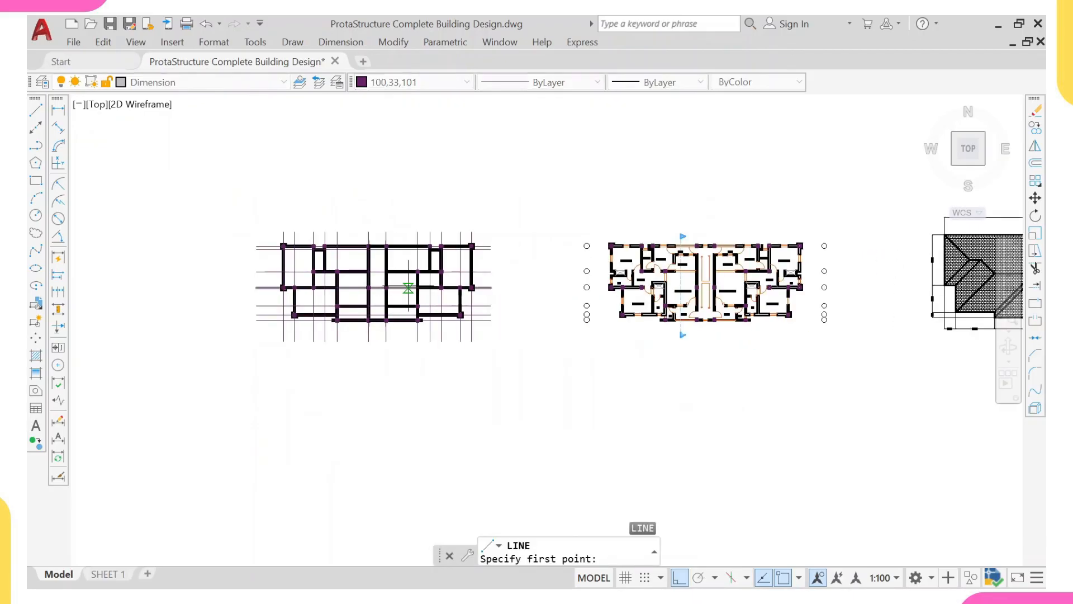
type("0,0")
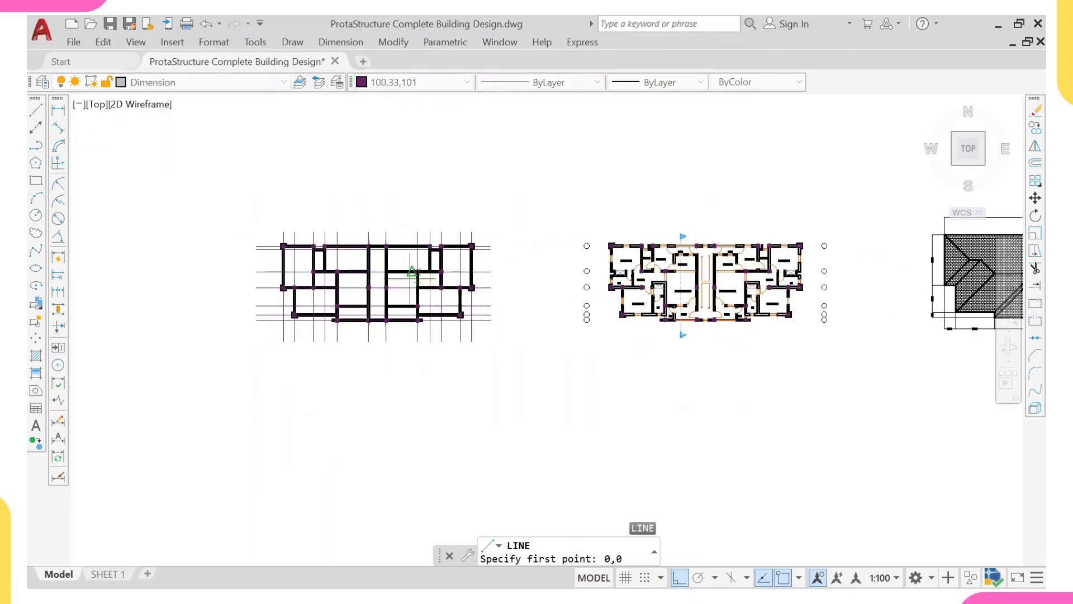
key("Return")
scroll(724, 341, "down", 8)
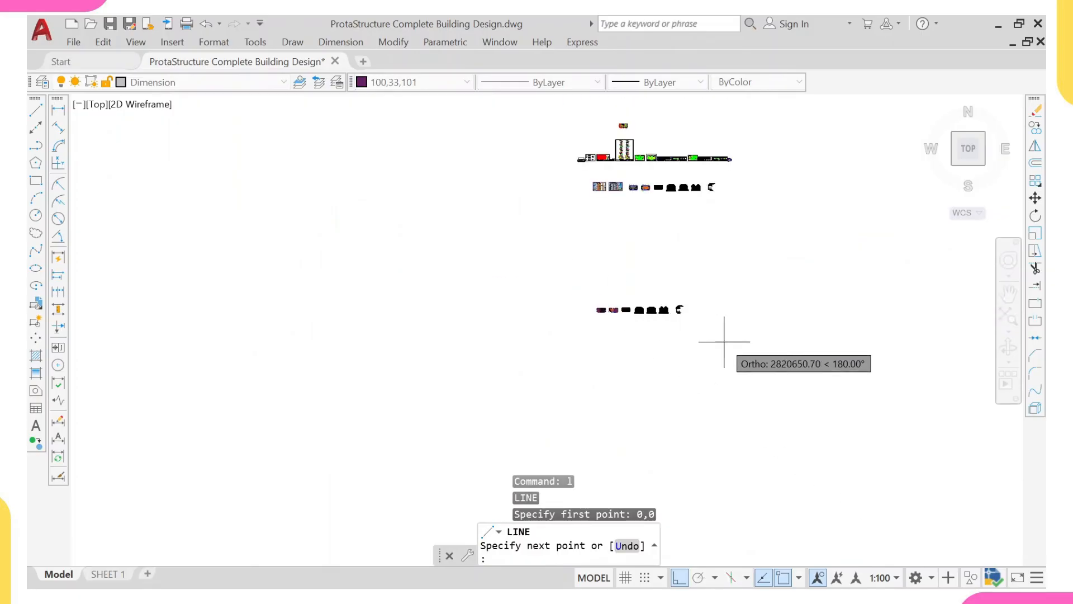
scroll(654, 358, "down", 3)
middle_click_drag(718, 329, 680, 307)
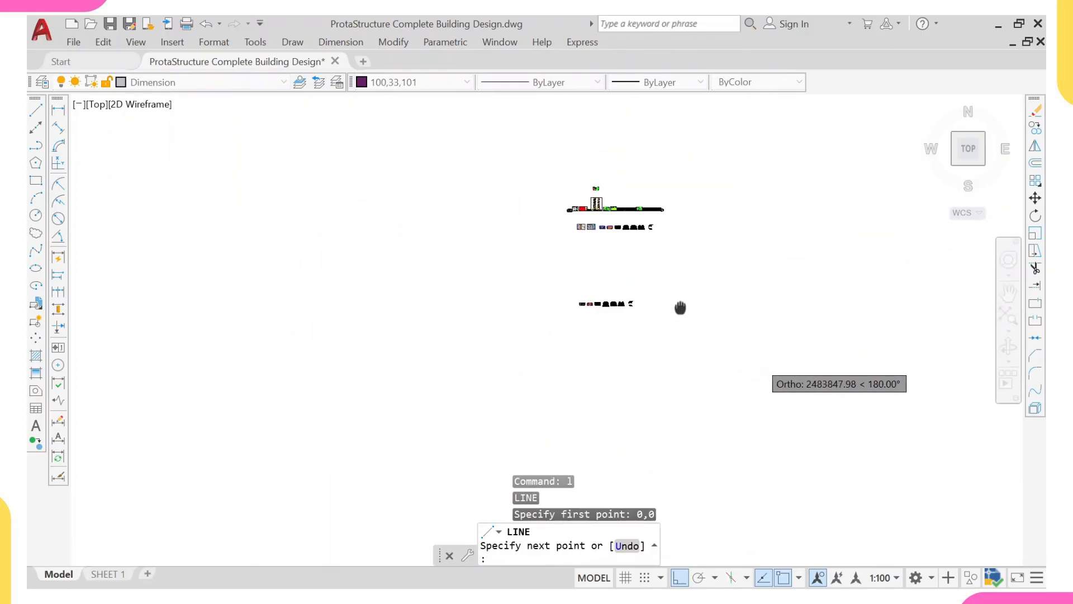
scroll(688, 302, "down", 4)
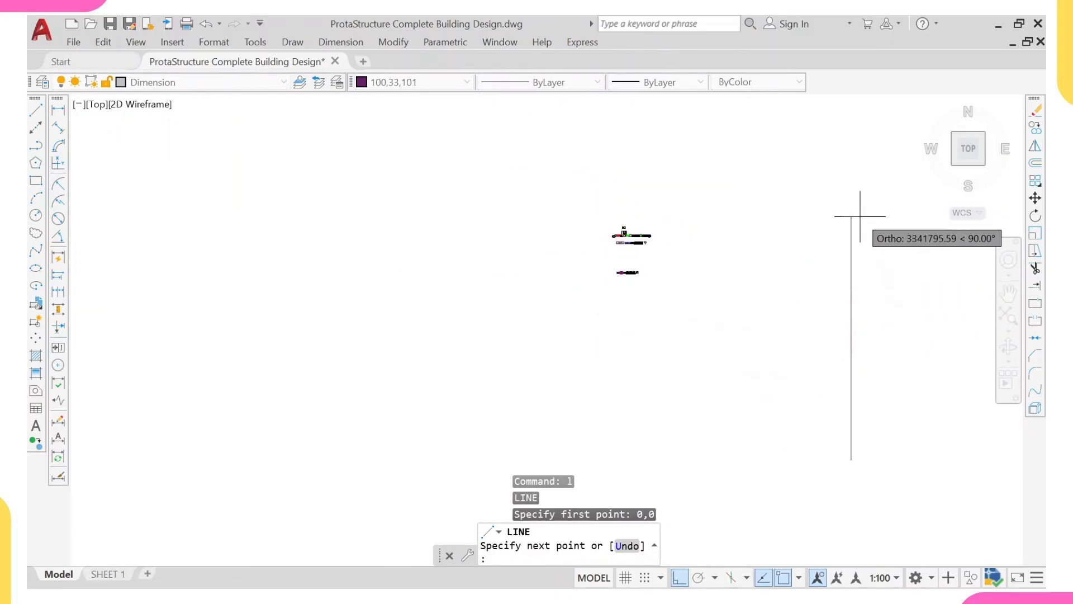
left_click(844, 188)
key("Escape")
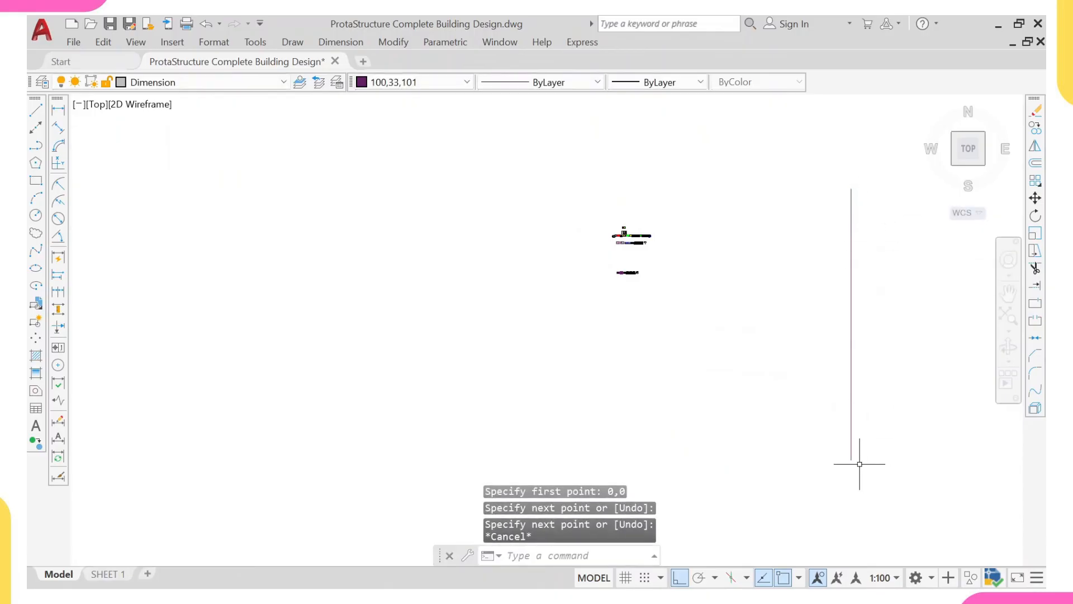
scroll(630, 280, "up", 8)
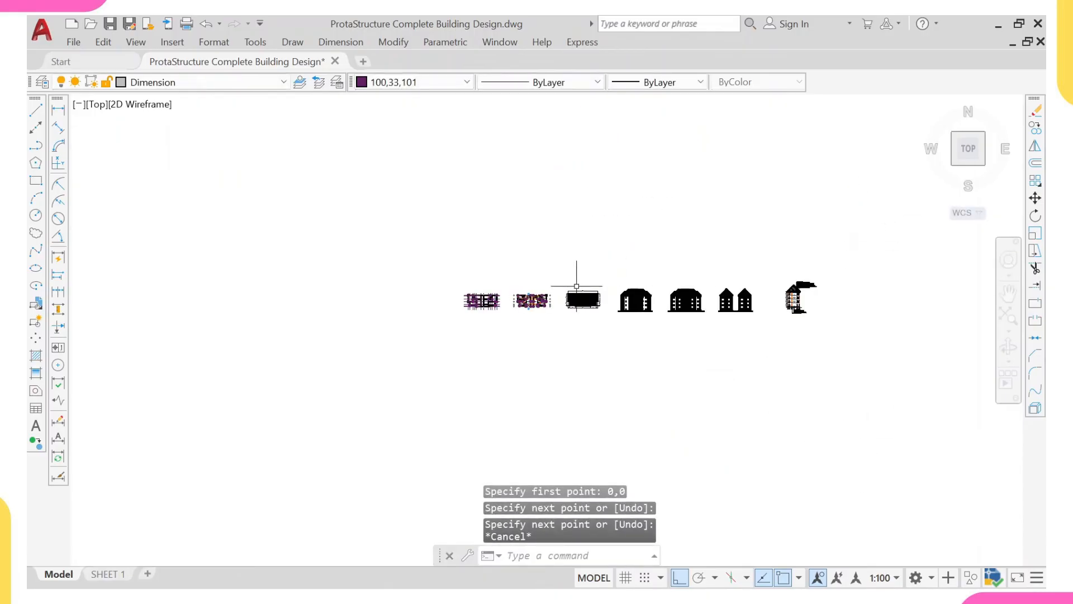
- Copy the whole grid, wall and column plan from its upper-left corner column to the marker line's lower end at the origin, with ortho off
left_click(493, 278)
left_click(353, 375)
type("co")
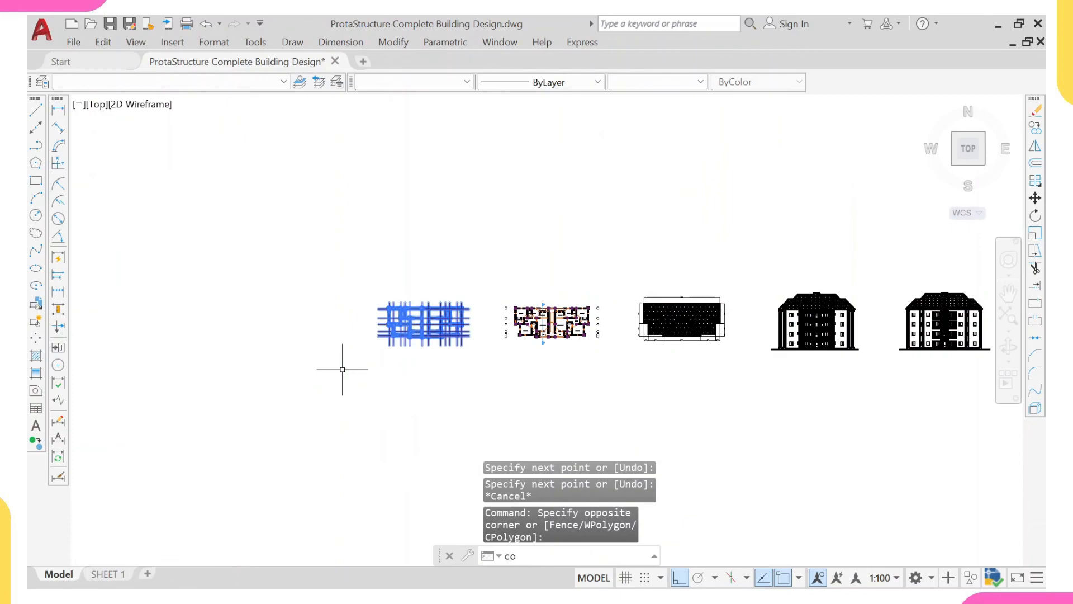
key("Return")
scroll(378, 305, "up", 5)
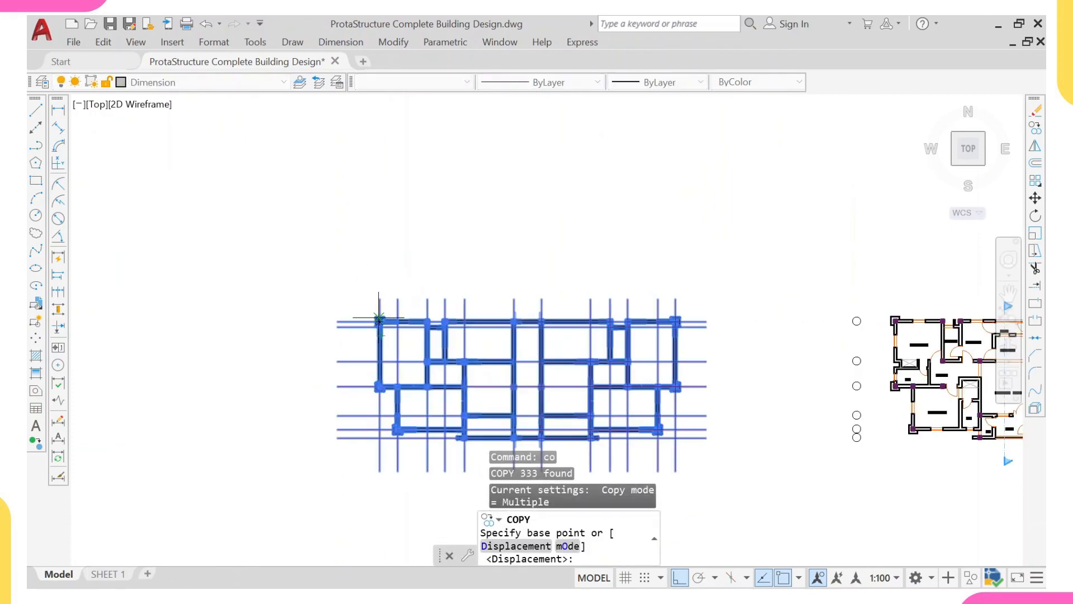
left_click(376, 319)
scroll(418, 235, "down", 8)
scroll(433, 257, "down", 6)
middle_click_drag(711, 384, 645, 251)
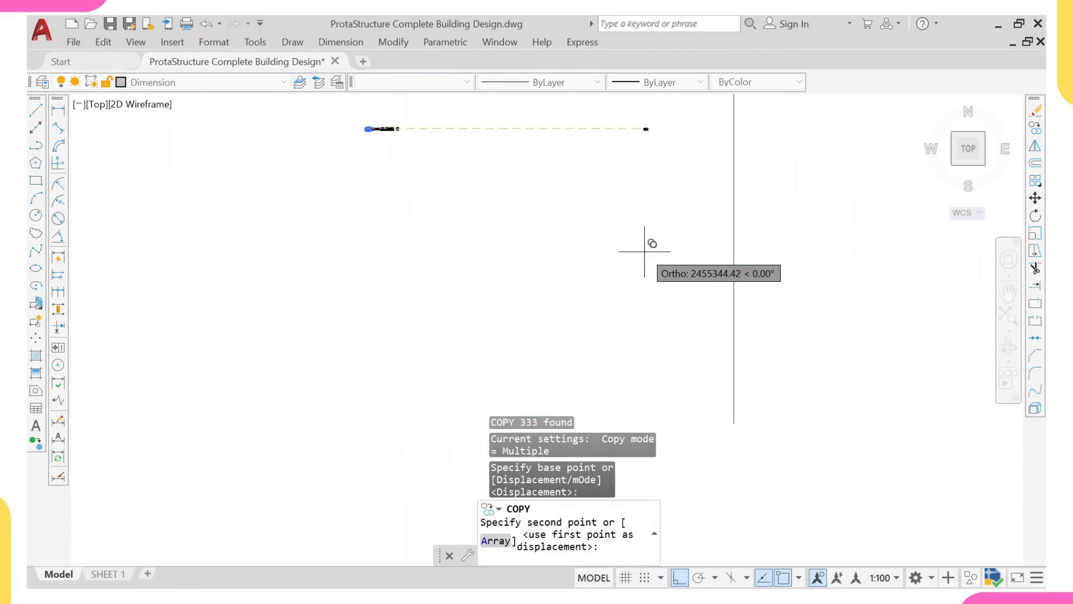
key("F8")
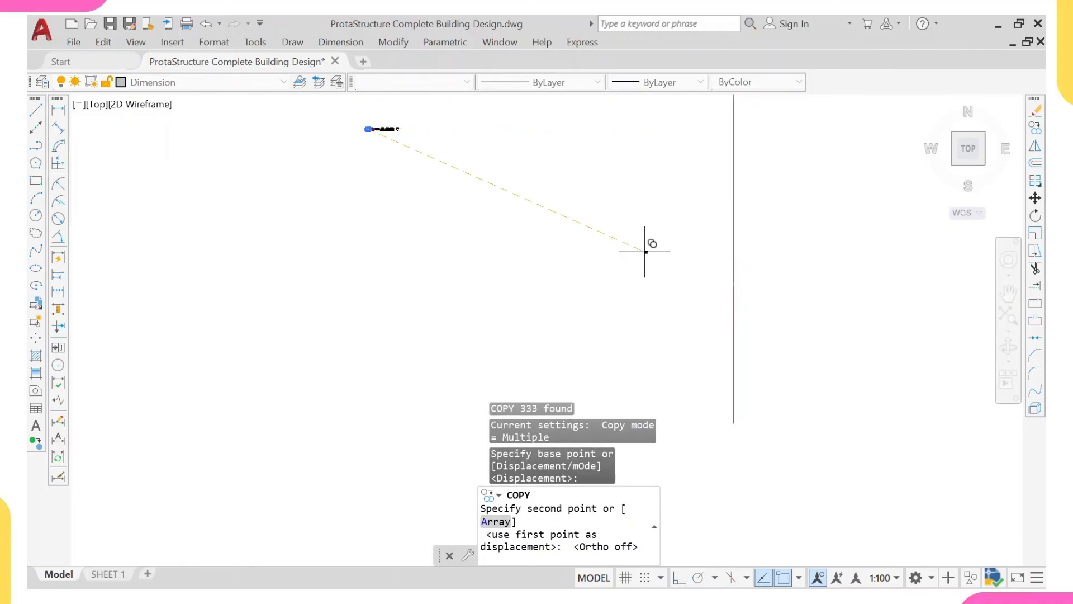
scroll(738, 427, "up", 10)
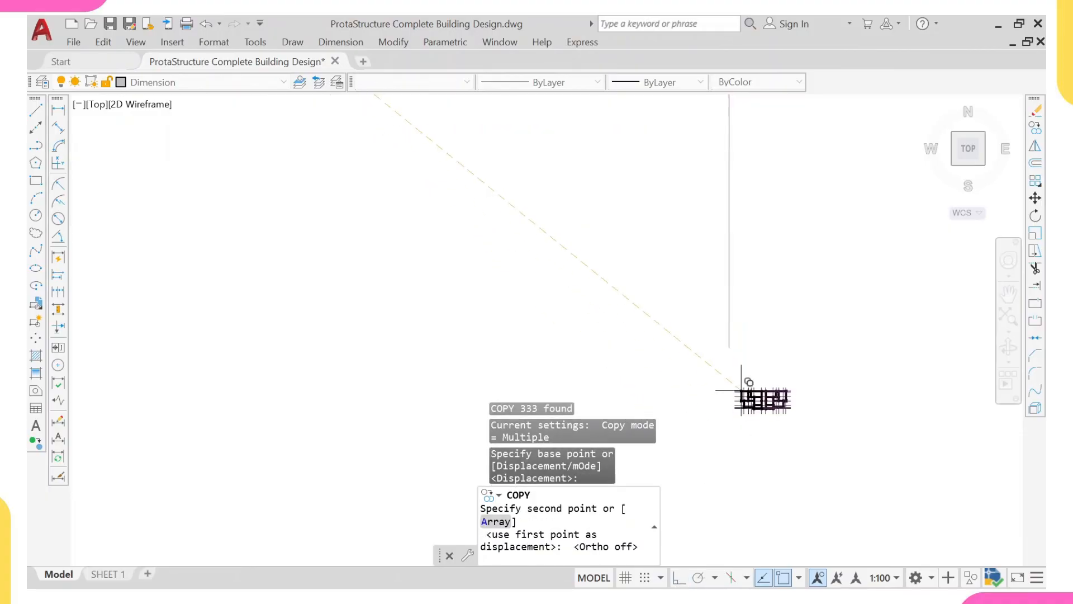
left_click(732, 305)
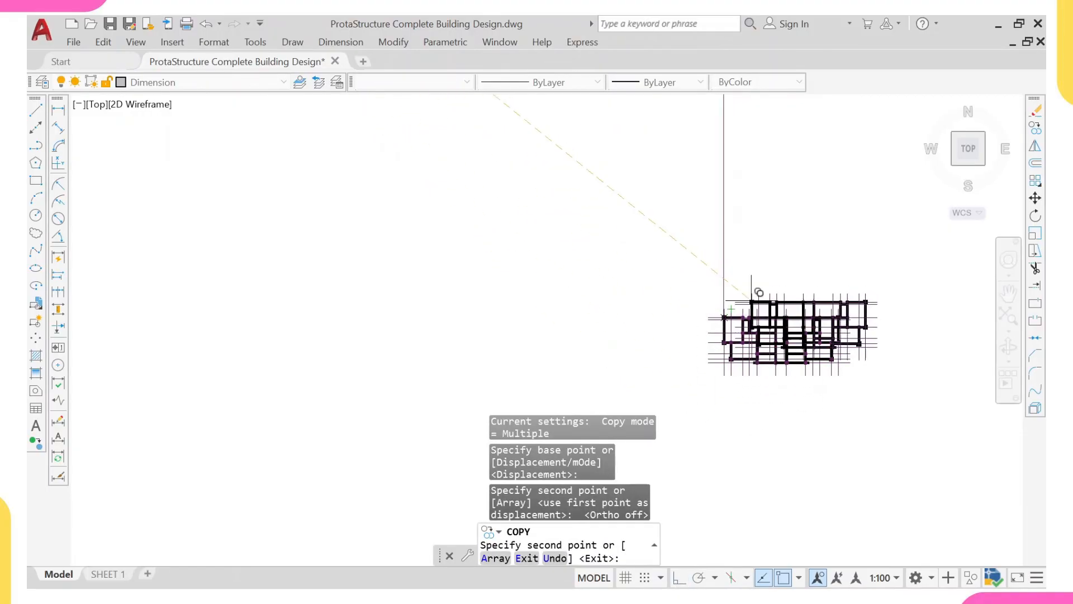
key("Return")
- Erase the long vertical marker line rising from the origin above the copied plan
left_click(750, 215)
left_click(678, 224)
type("e")
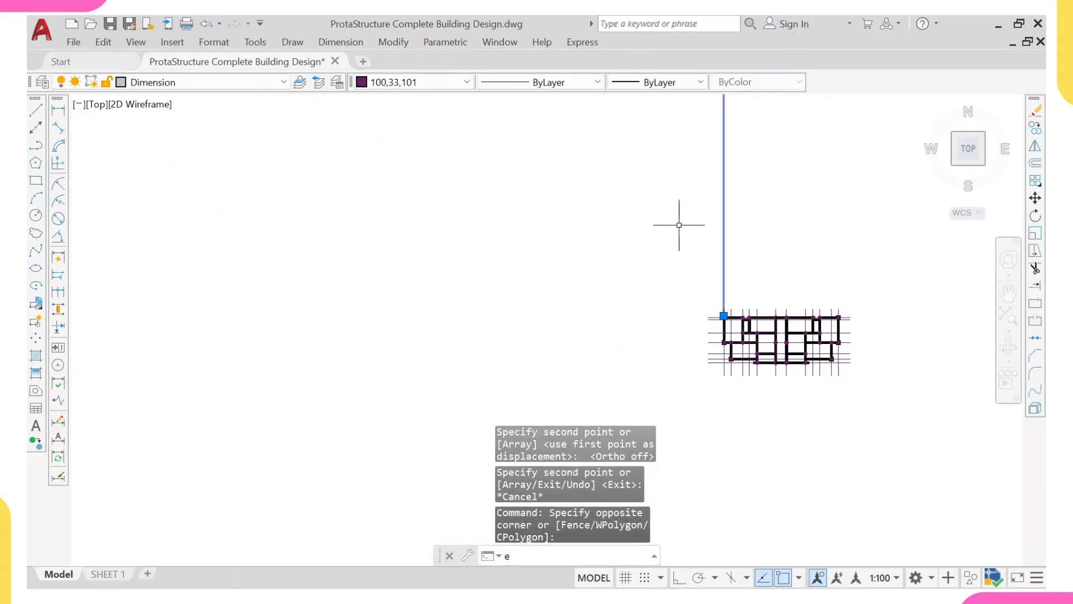
key("Return")
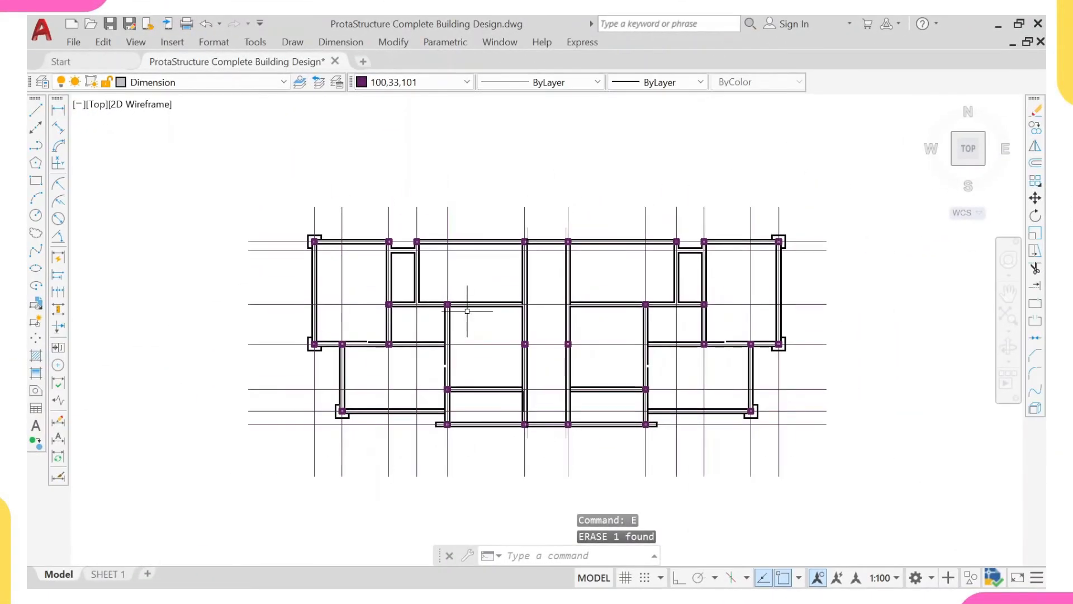
- Start a Write Block of the entire copied plan at the origin and set its insert units to Millimeters
middle_click_drag(473, 320, 455, 302)
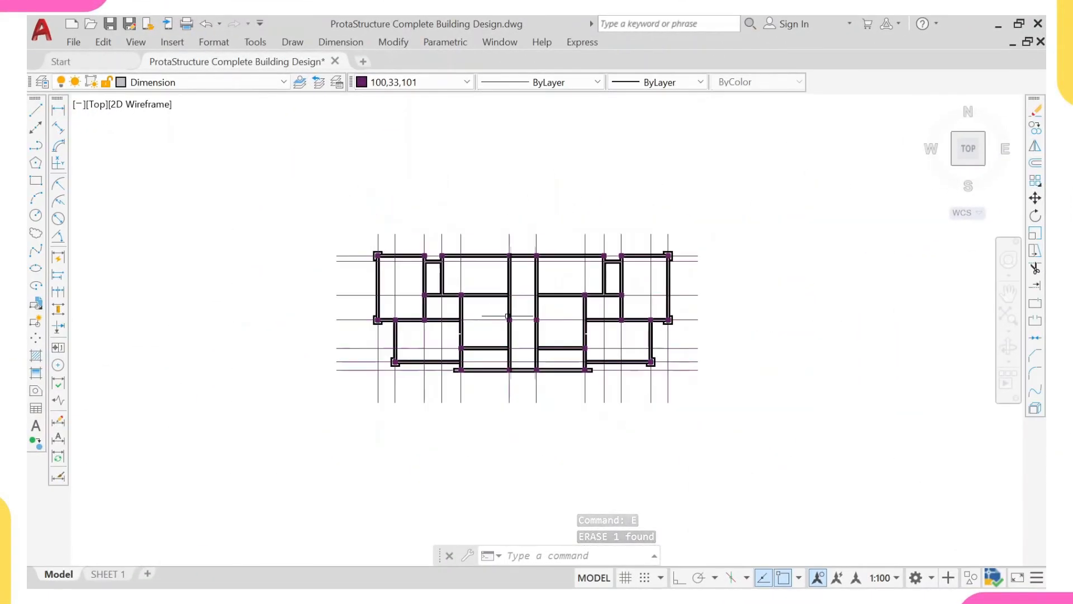
scroll(505, 323, "down", 2)
left_click(231, 164)
left_click(785, 485)
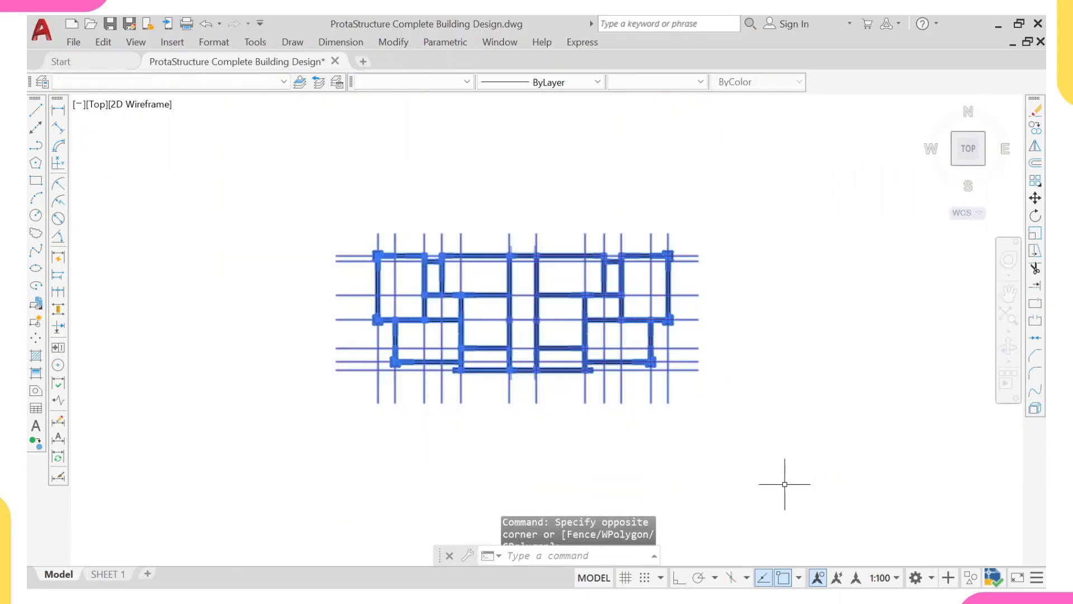
type("w")
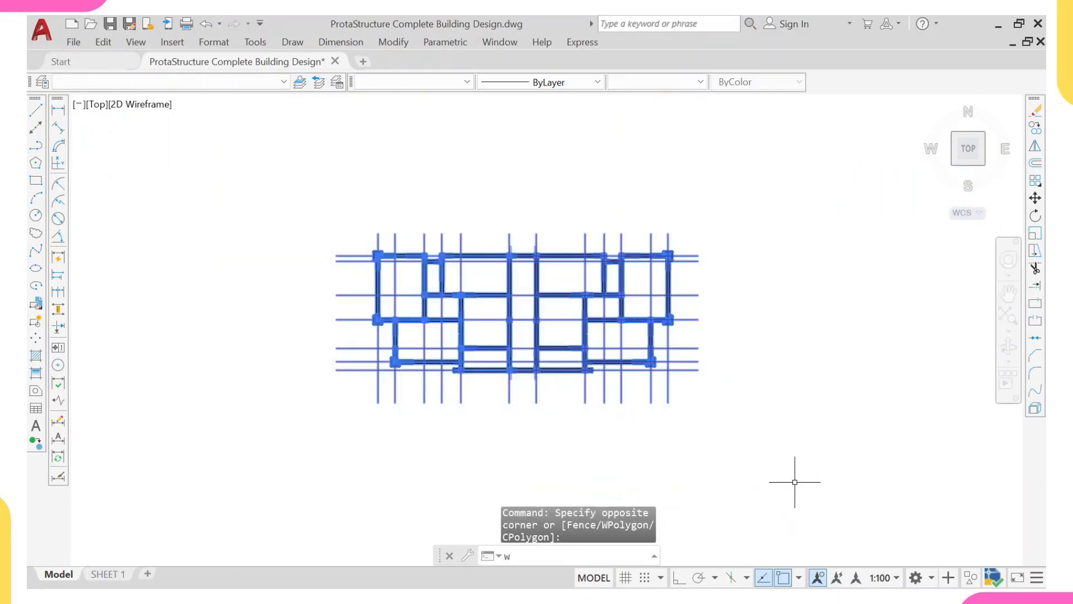
key("Return")
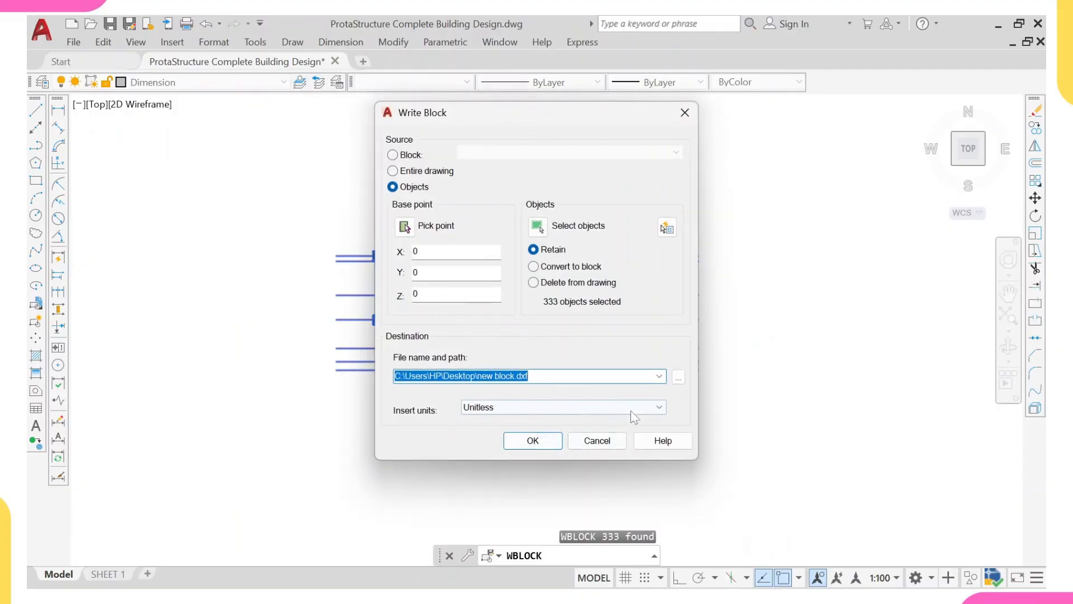
left_click(548, 409)
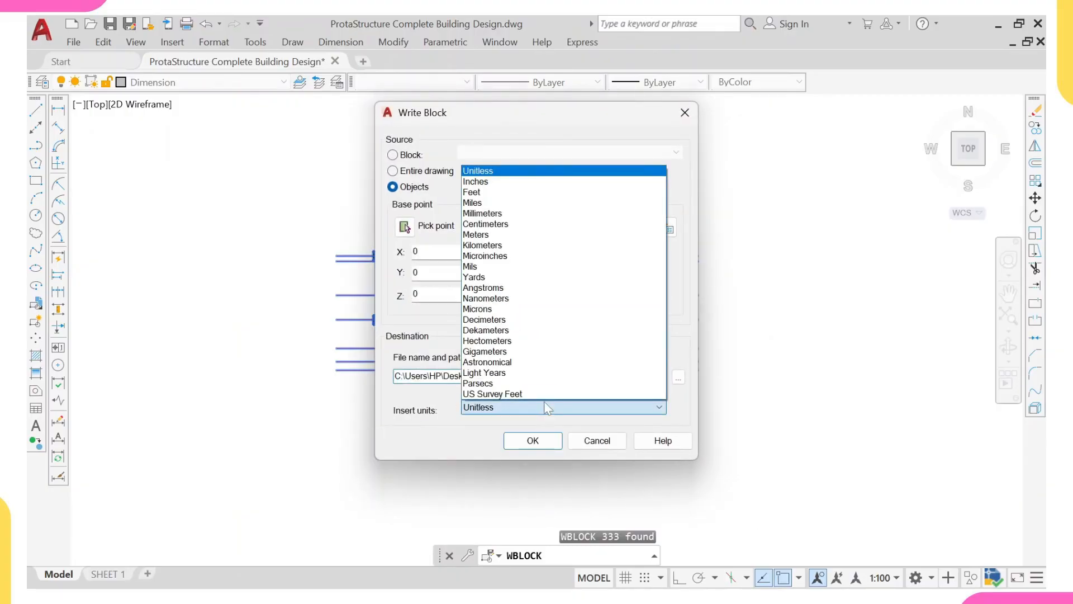
left_click(508, 218)
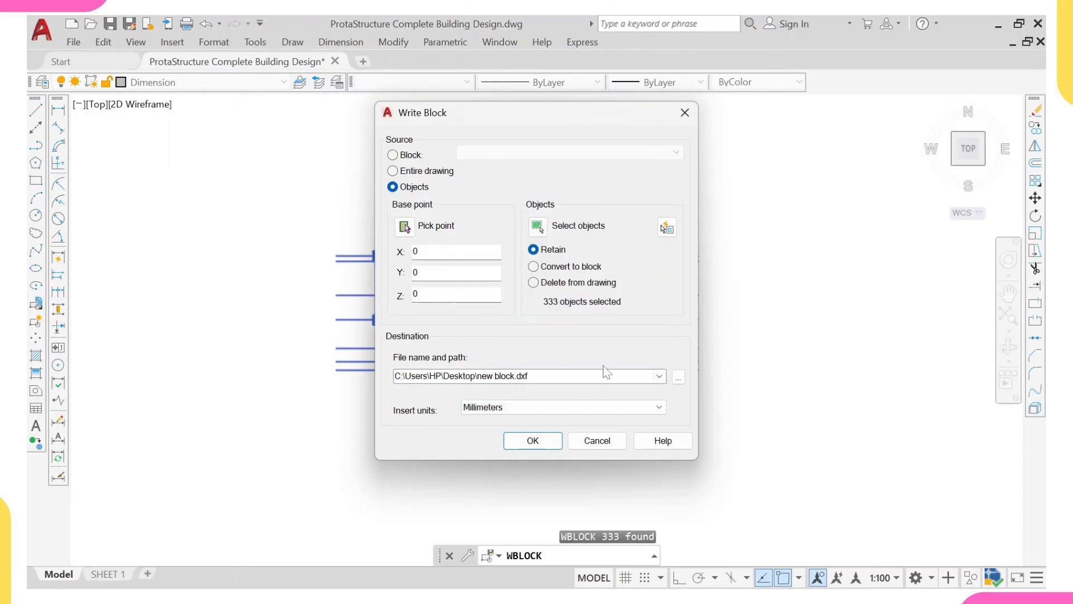
- Write the block to the Desktop as an AutoCAD 2018 DXF file named 3 Storey YouTube
left_click(678, 377)
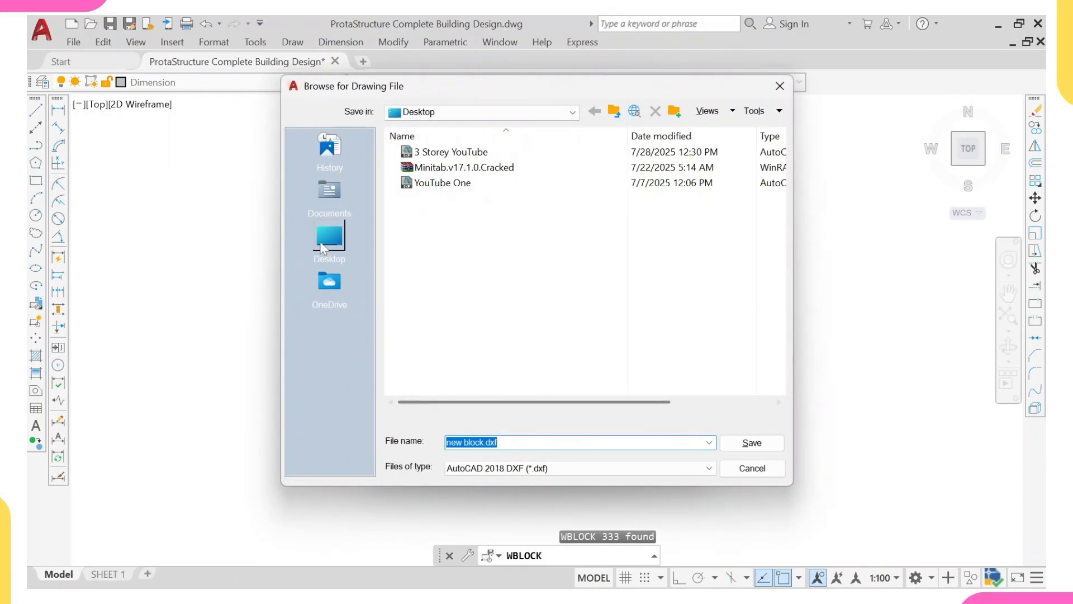
left_click(324, 248)
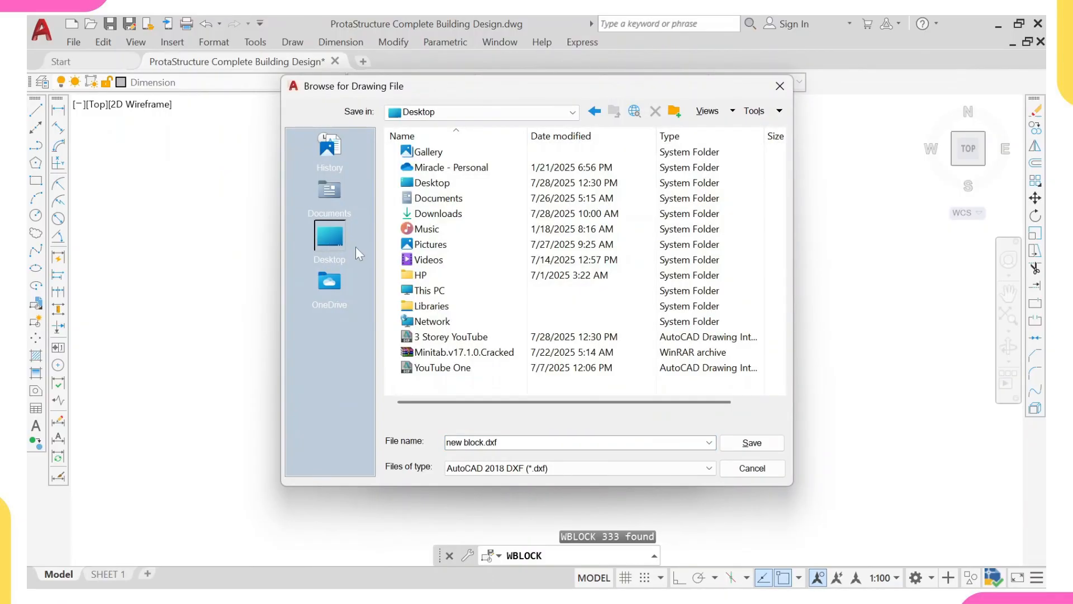
left_click(558, 468)
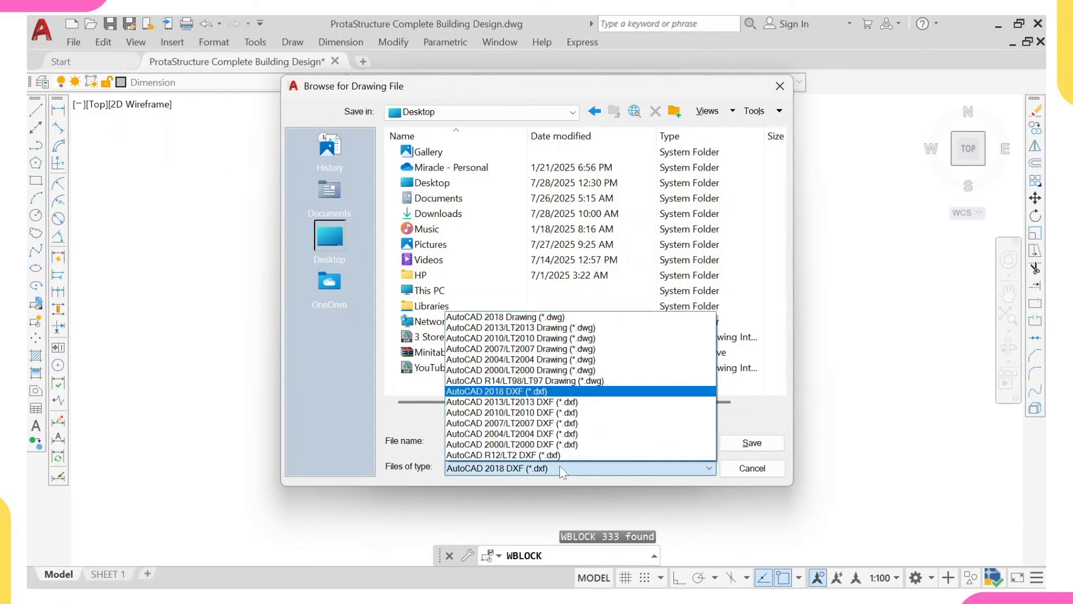
left_click(499, 391)
left_click(496, 442)
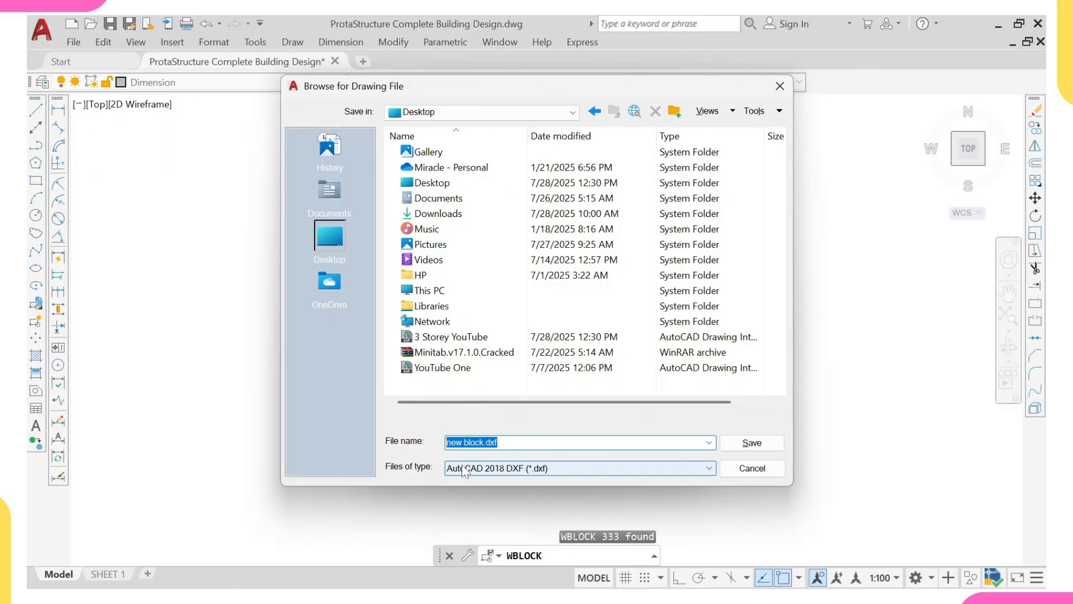
type("3 Storey YouTube")
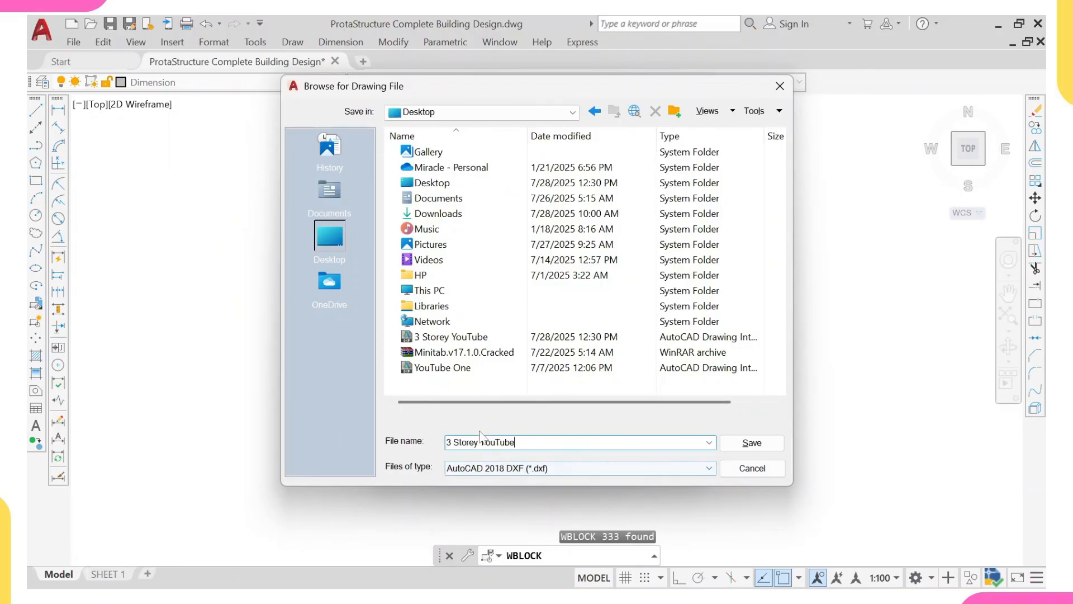
left_click(769, 446)
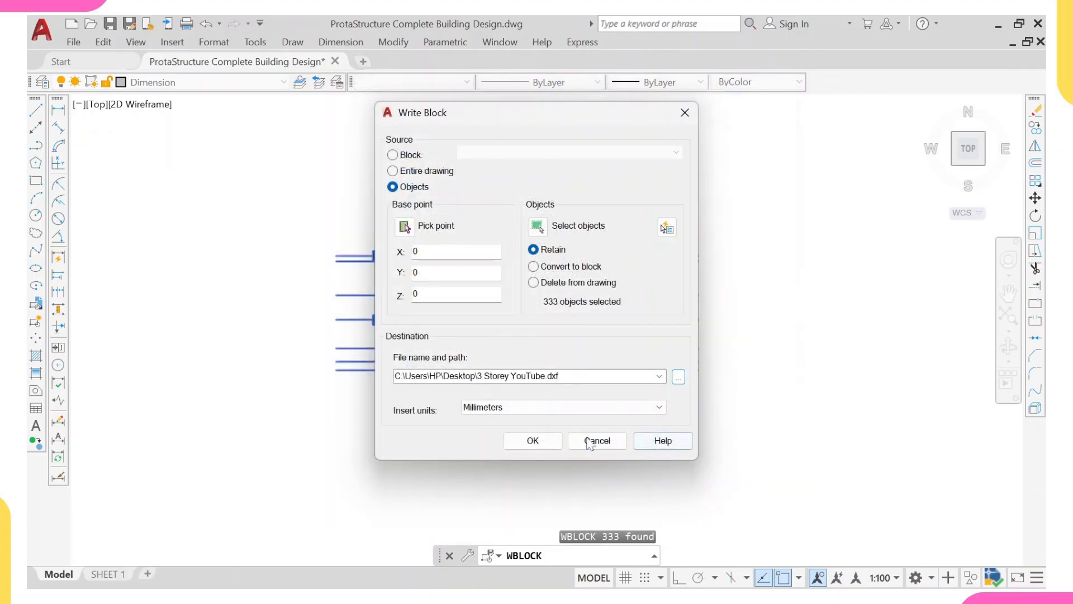
left_click(532, 441)
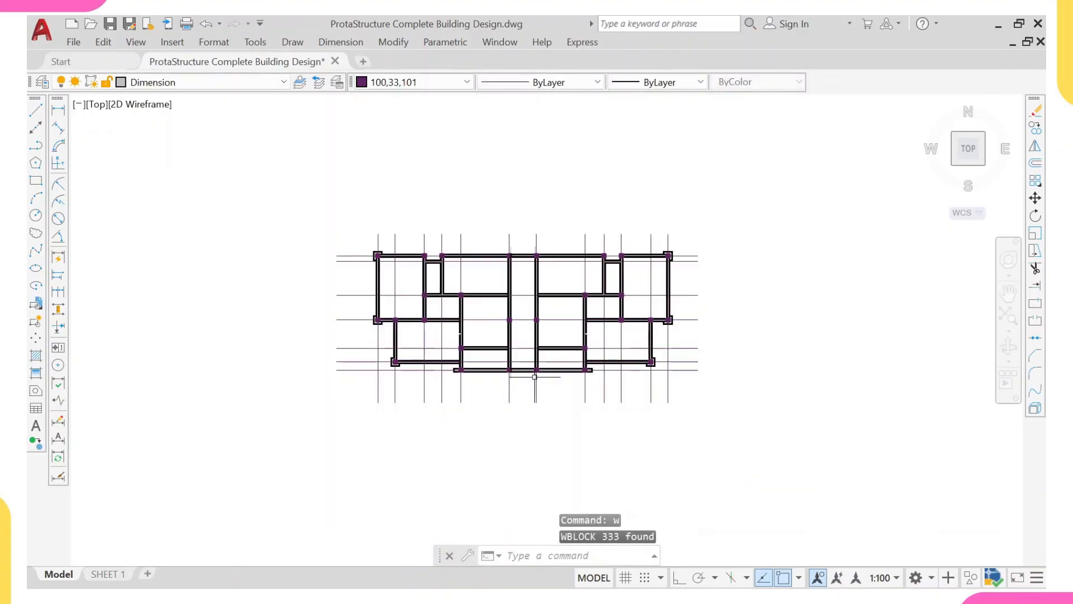
- Open the lineweight settings in the exported 3 Storey YouTube.dxf drawing
scroll(525, 452, "down", 1)
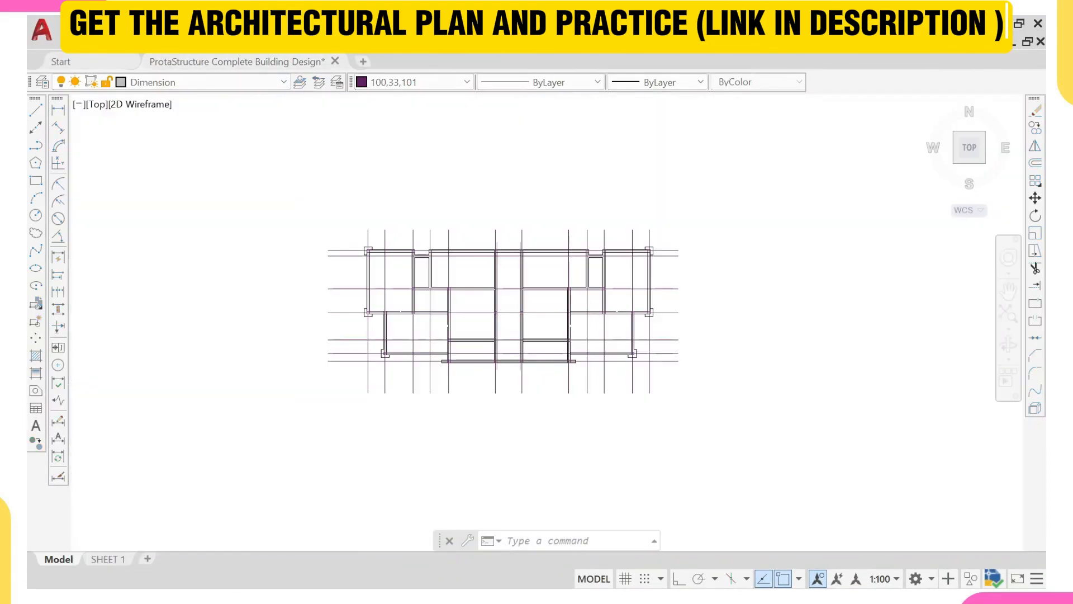
scroll(512, 359, "up", 5)
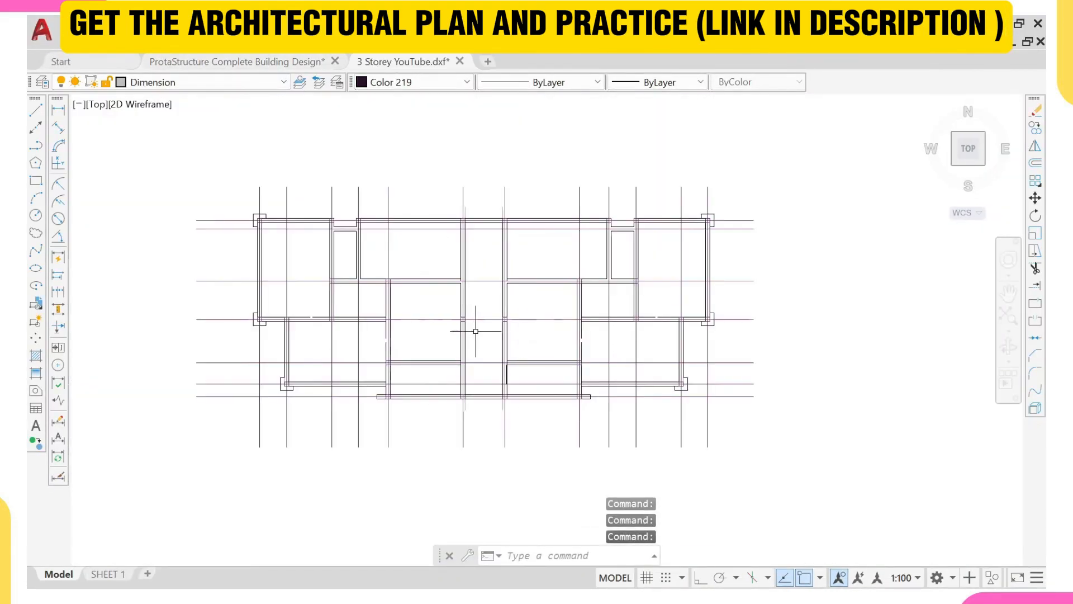
scroll(559, 353, "down", 2)
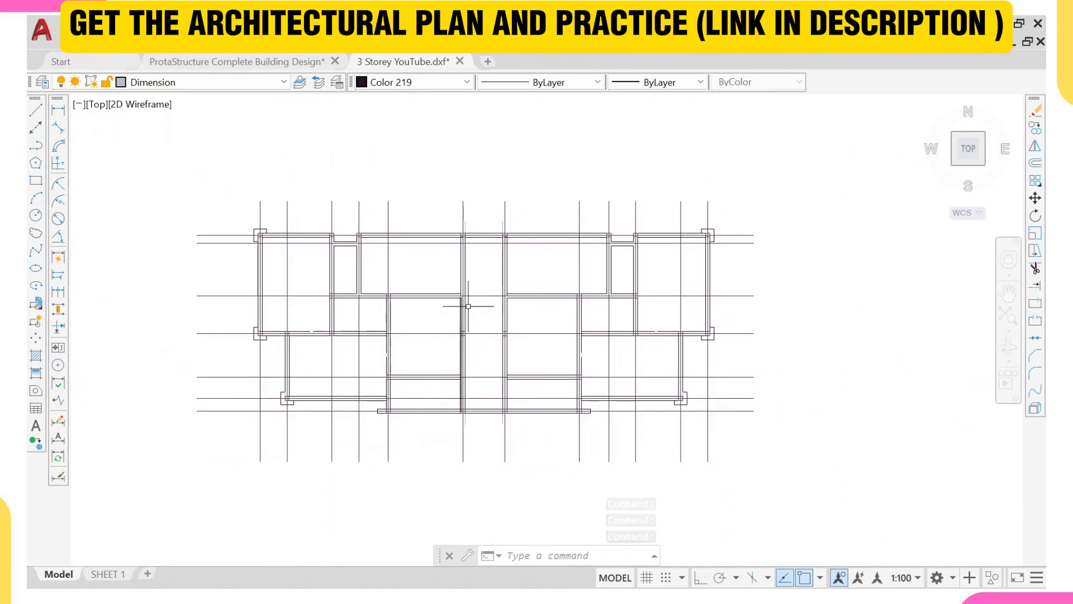
type("li")
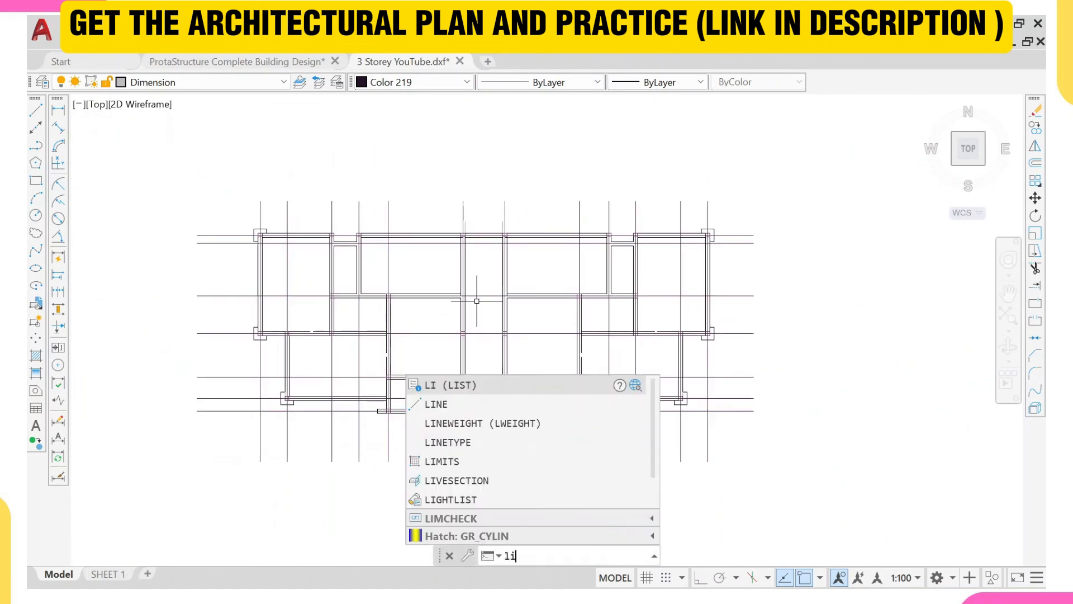
type("n")
left_click(525, 406)
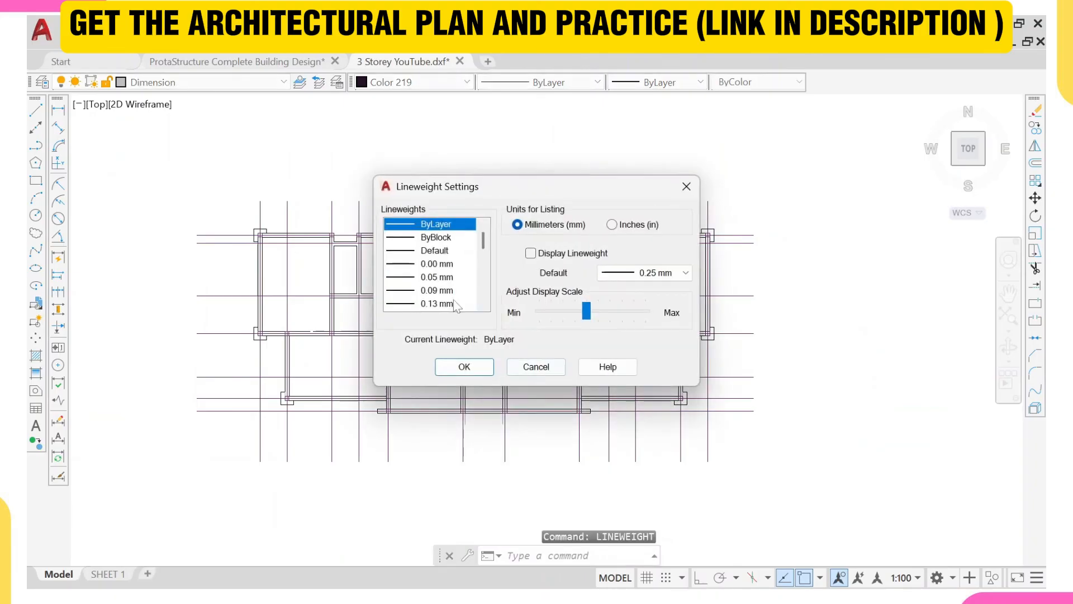